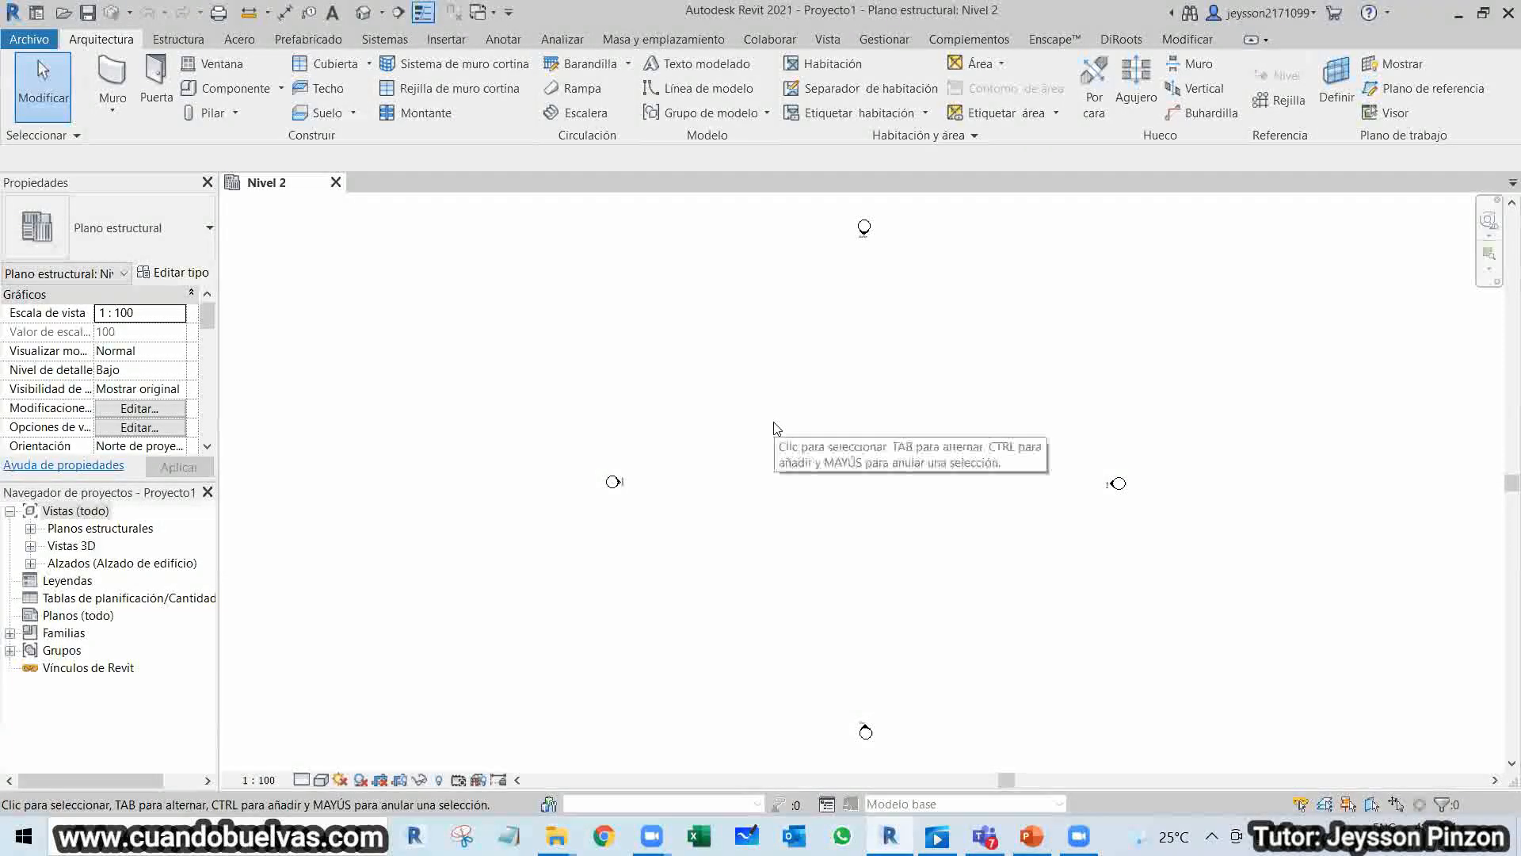
# Open the Nivel 1 structural plan view.
pyautogui.click(30, 564)
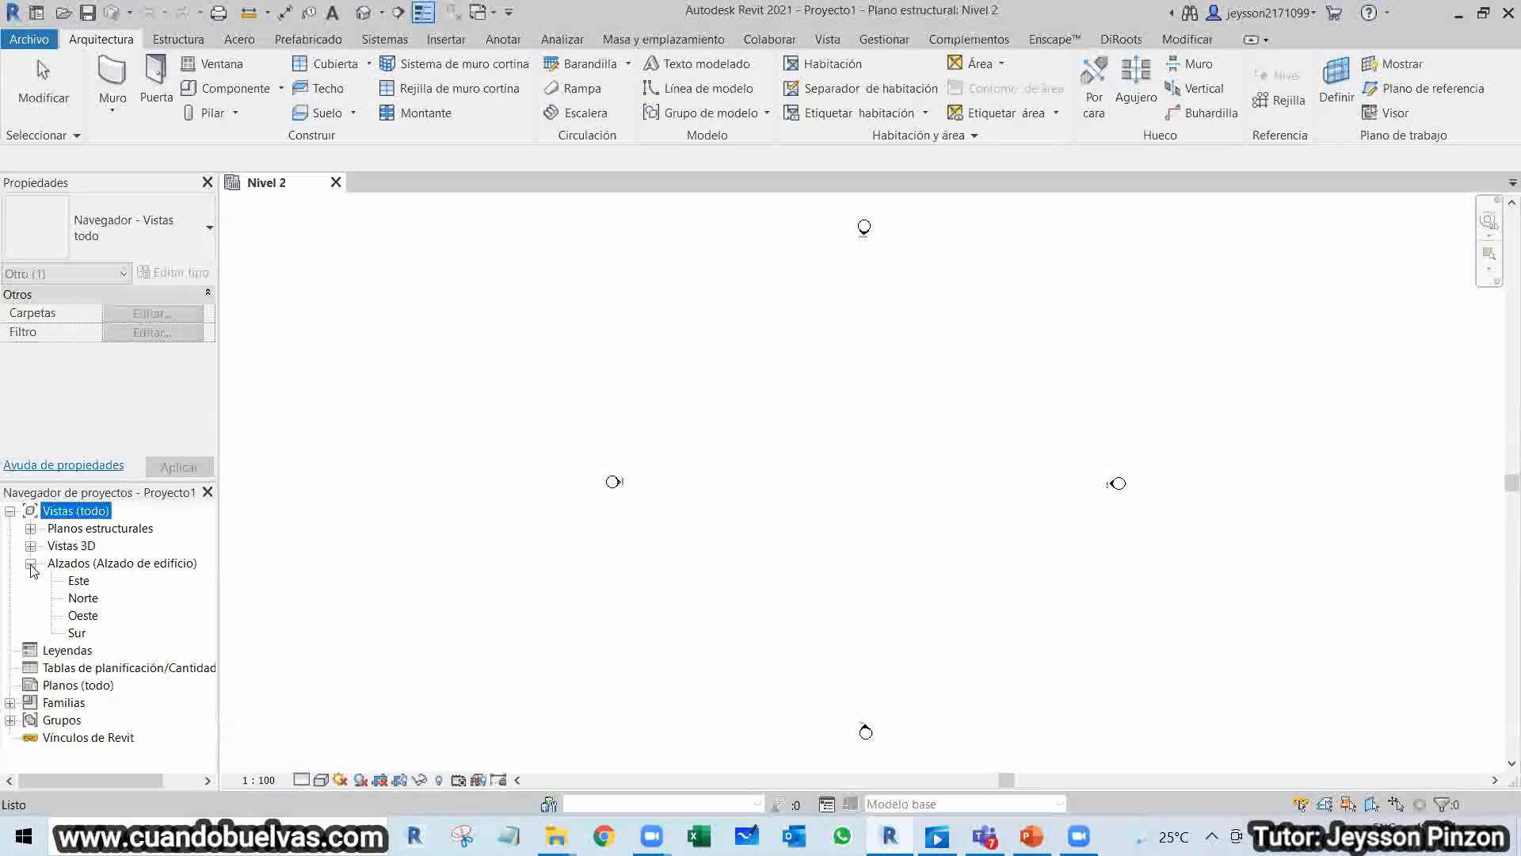
pyautogui.click(30, 528)
pyautogui.doubleClick(88, 563)
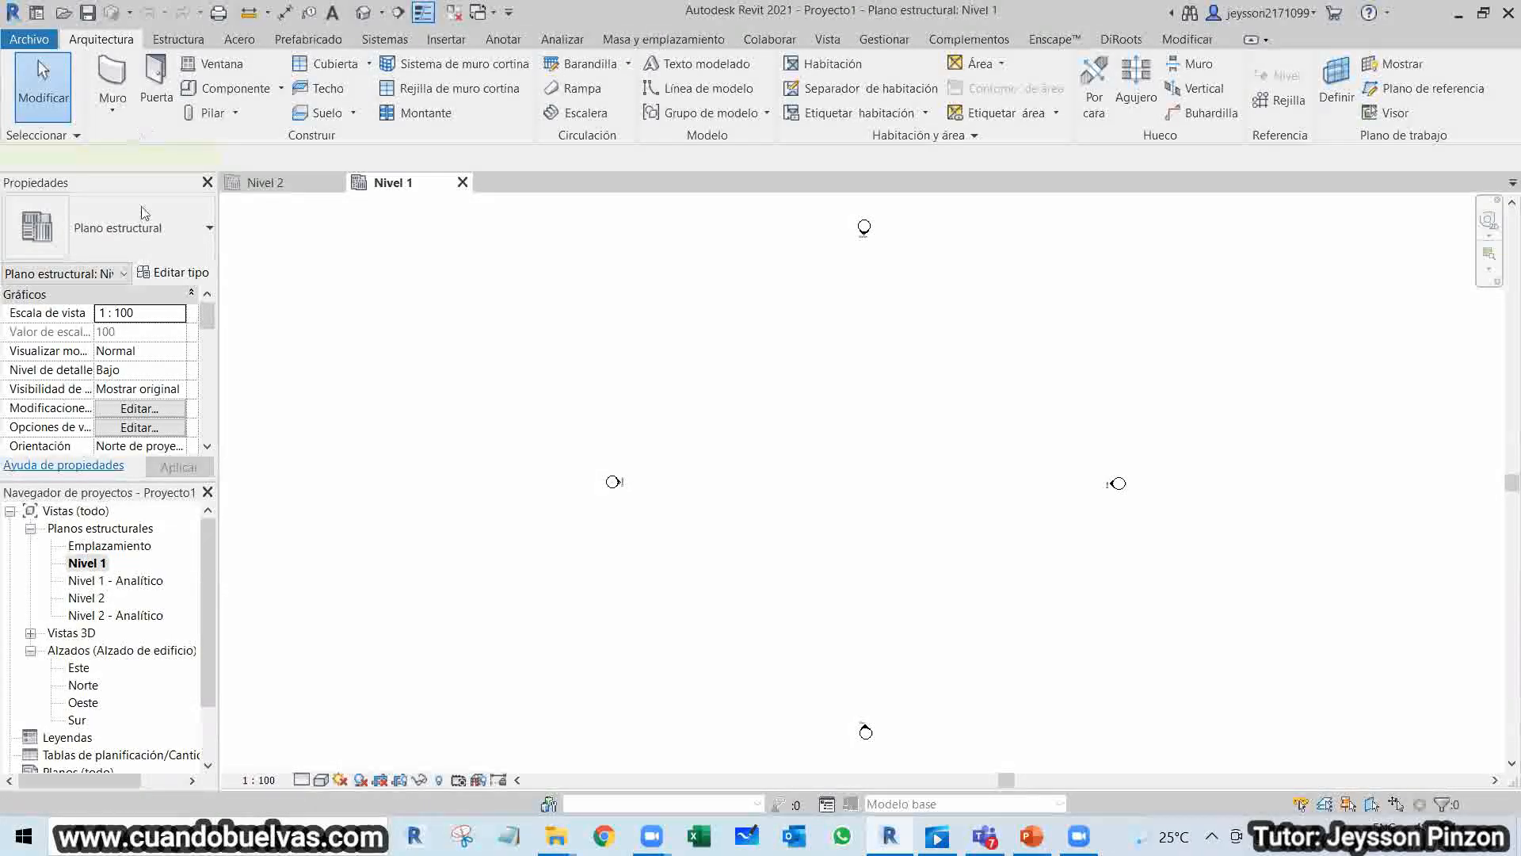
# Place four 300 x 450 rectangular concrete structural columns in a rectangular layout, about 4.1 m apart horizontally, on Nivel 1.
pyautogui.press('c')
pyautogui.press('l')
pyautogui.click(159, 237)
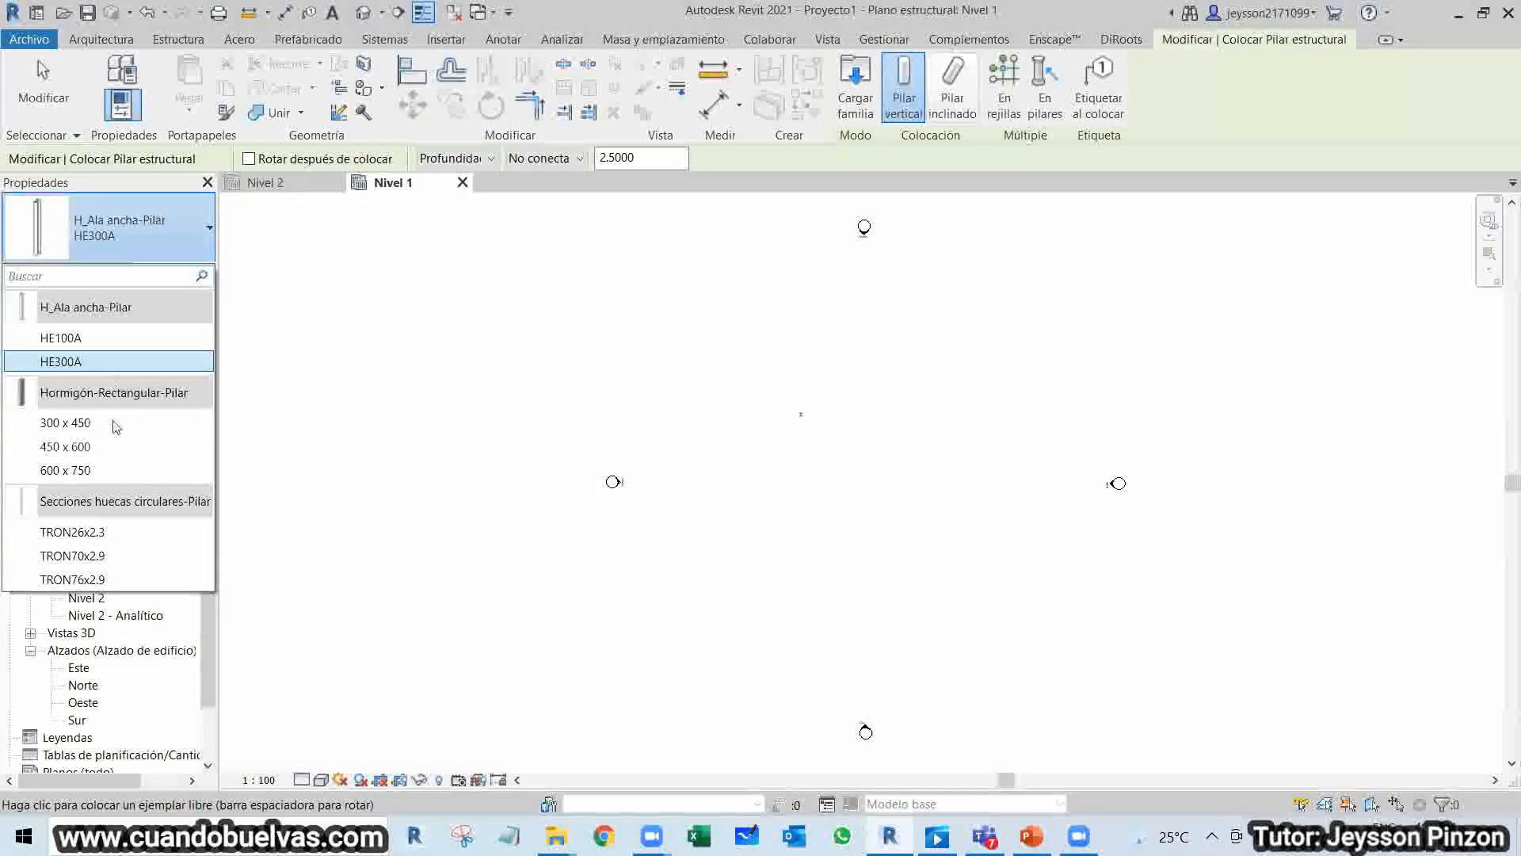
pyautogui.scroll(3, 806, 432)
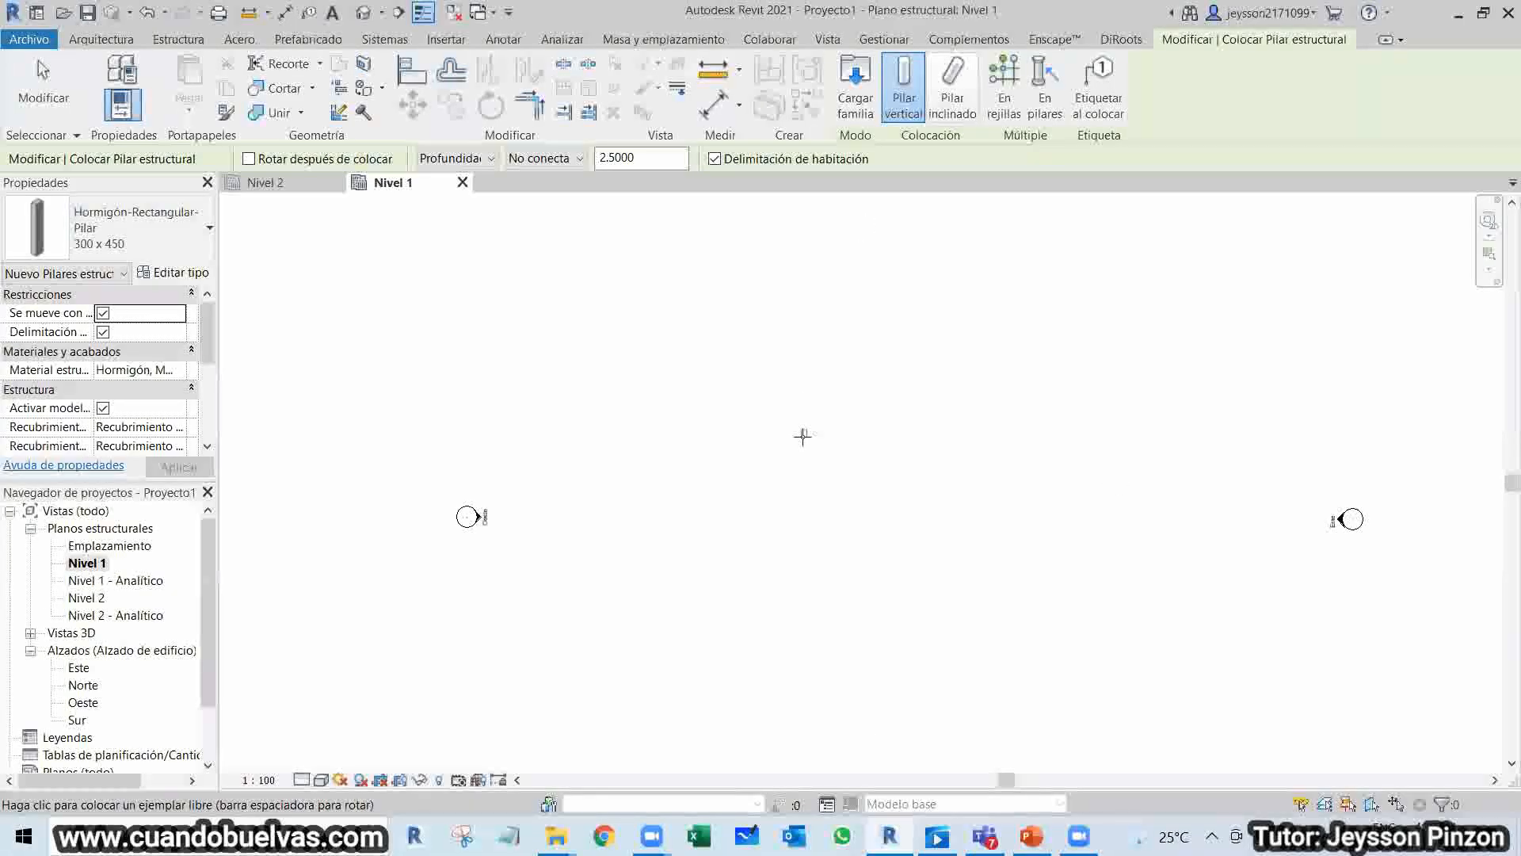
pyautogui.click(803, 436)
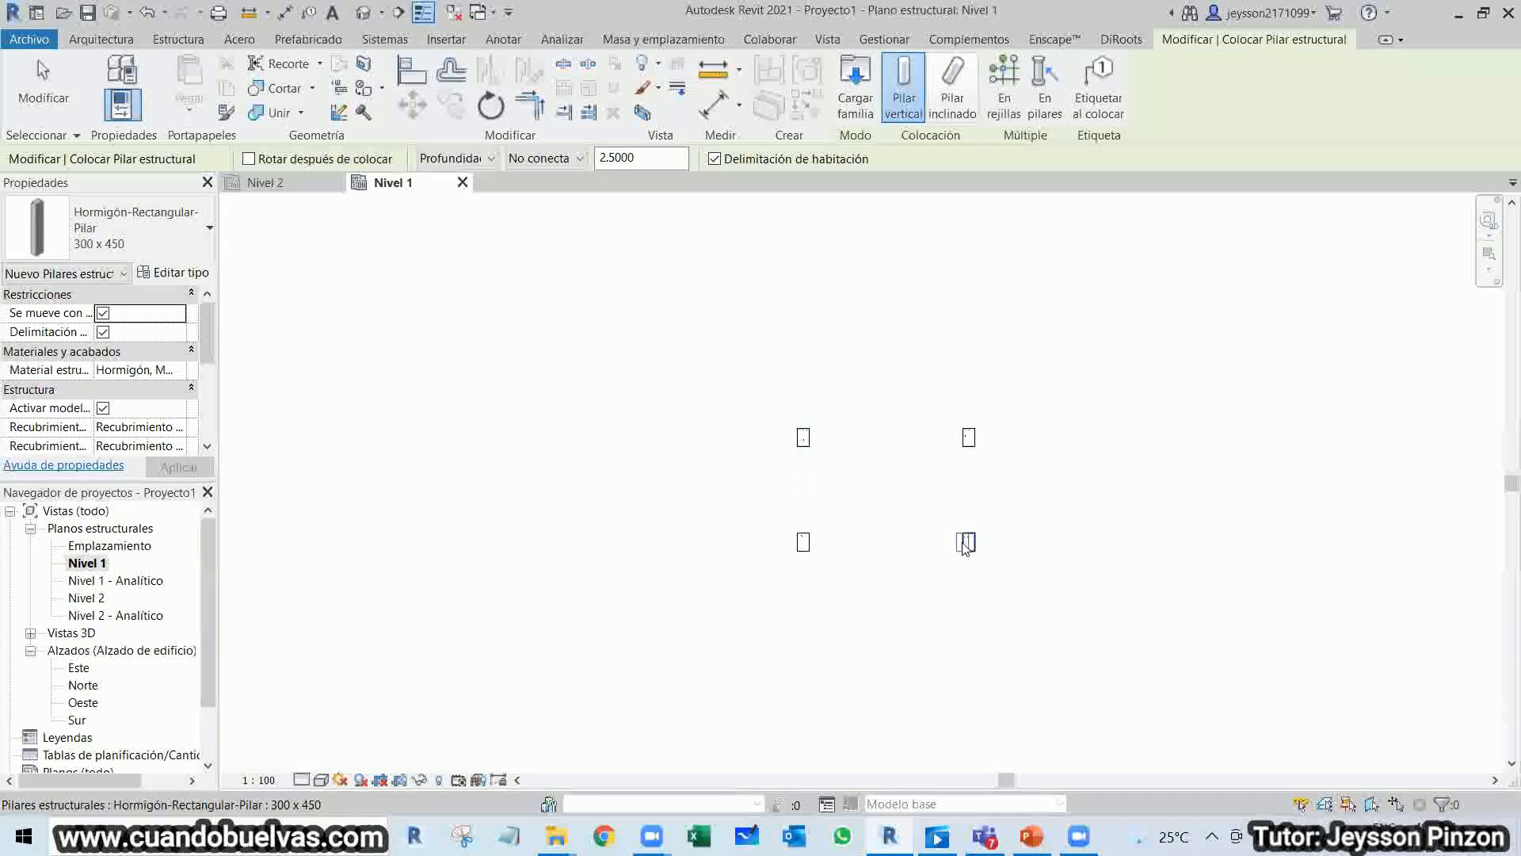
# Connect the four columns with a closed loop of 300 x 600mm rectangular concrete beams on Nivel 1.
pyautogui.press('b')
pyautogui.press('m')
pyautogui.click(193, 258)
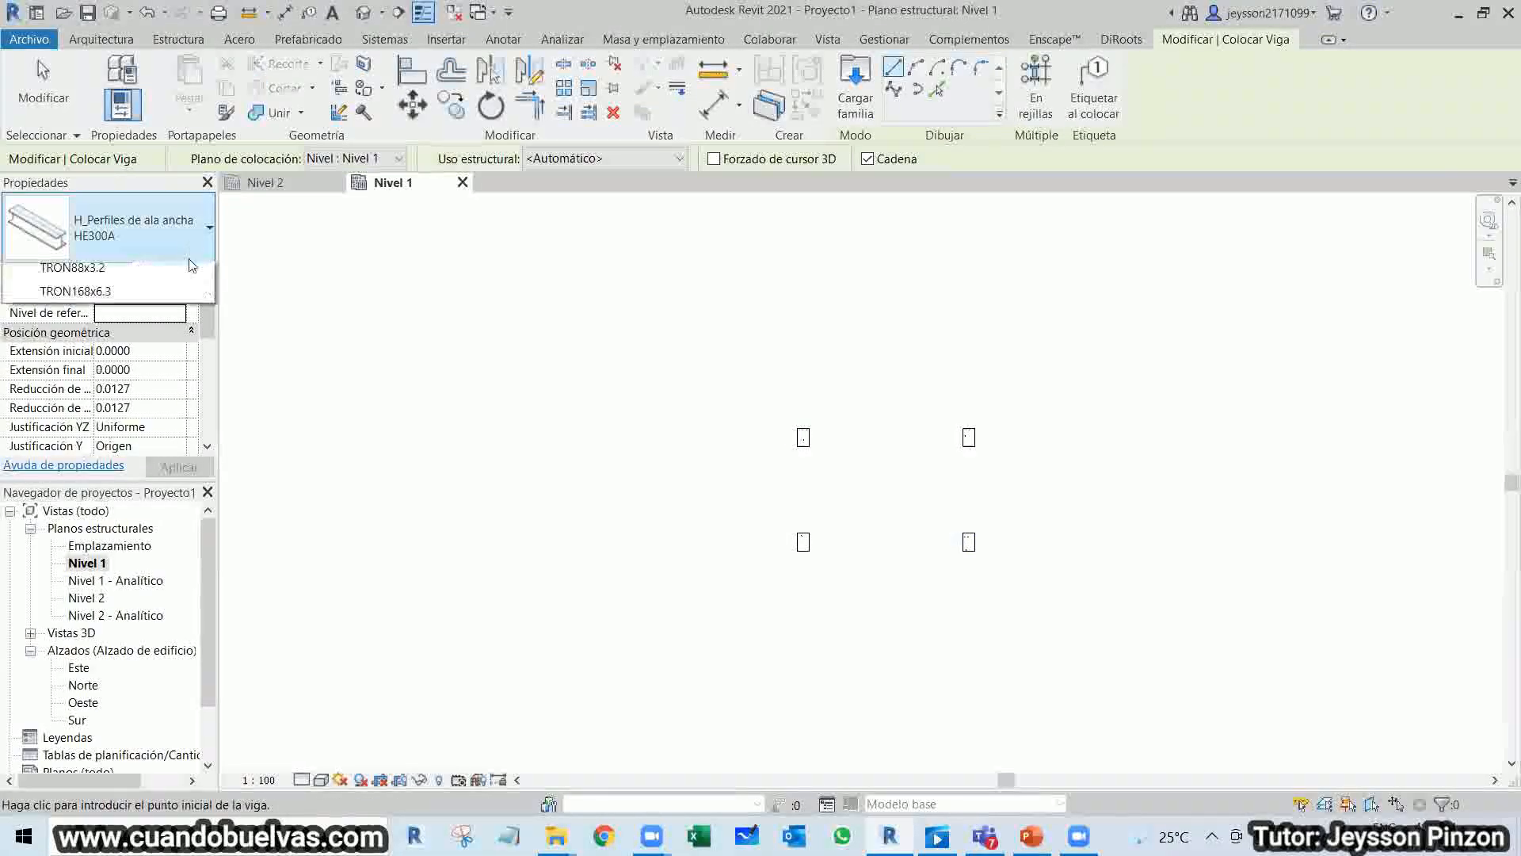
pyautogui.click(803, 437)
pyautogui.click(968, 436)
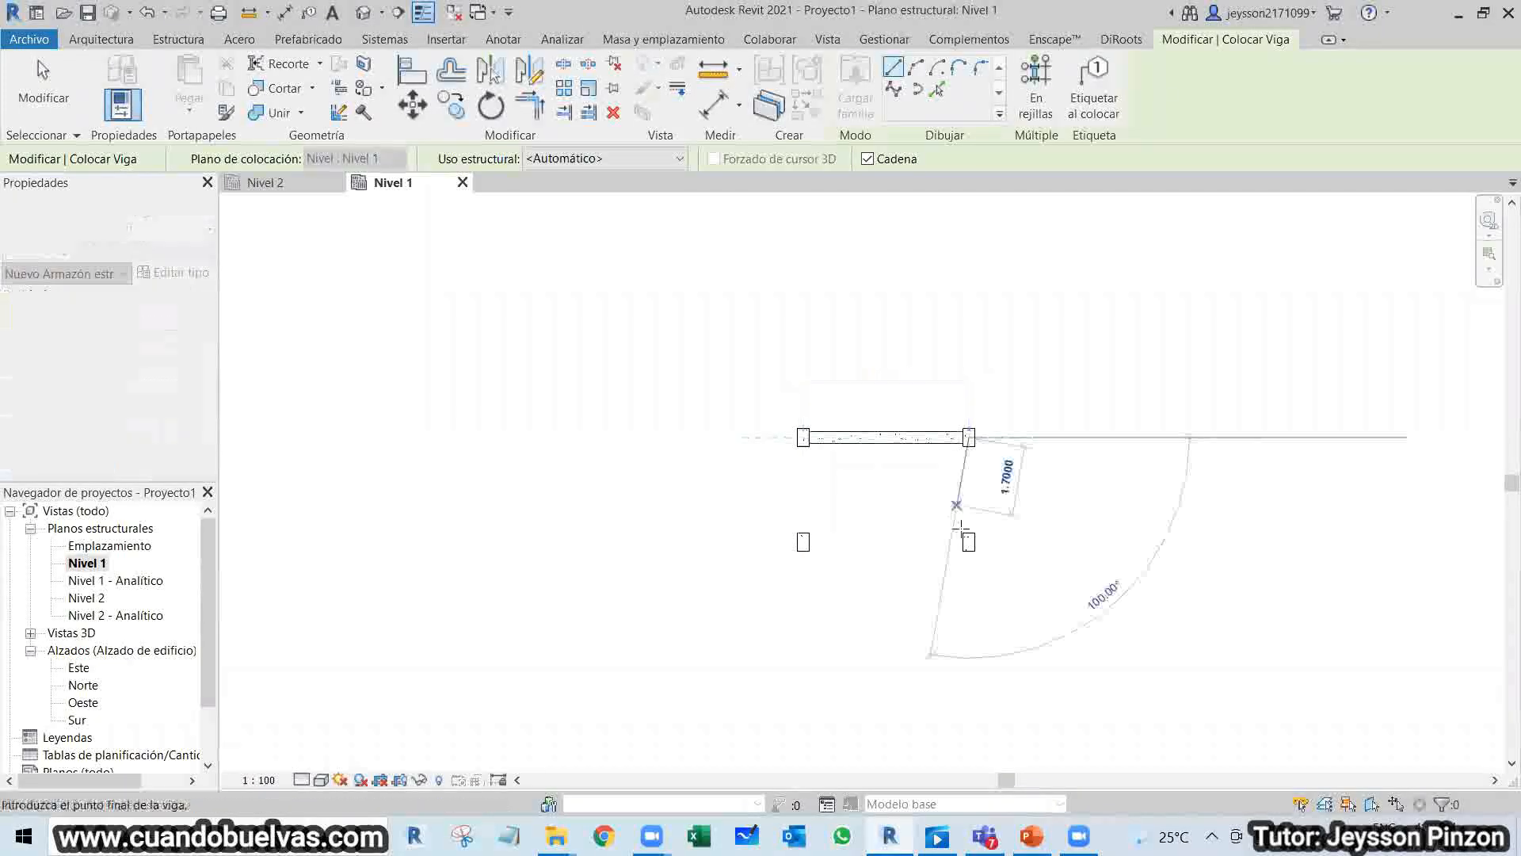
pyautogui.click(968, 541)
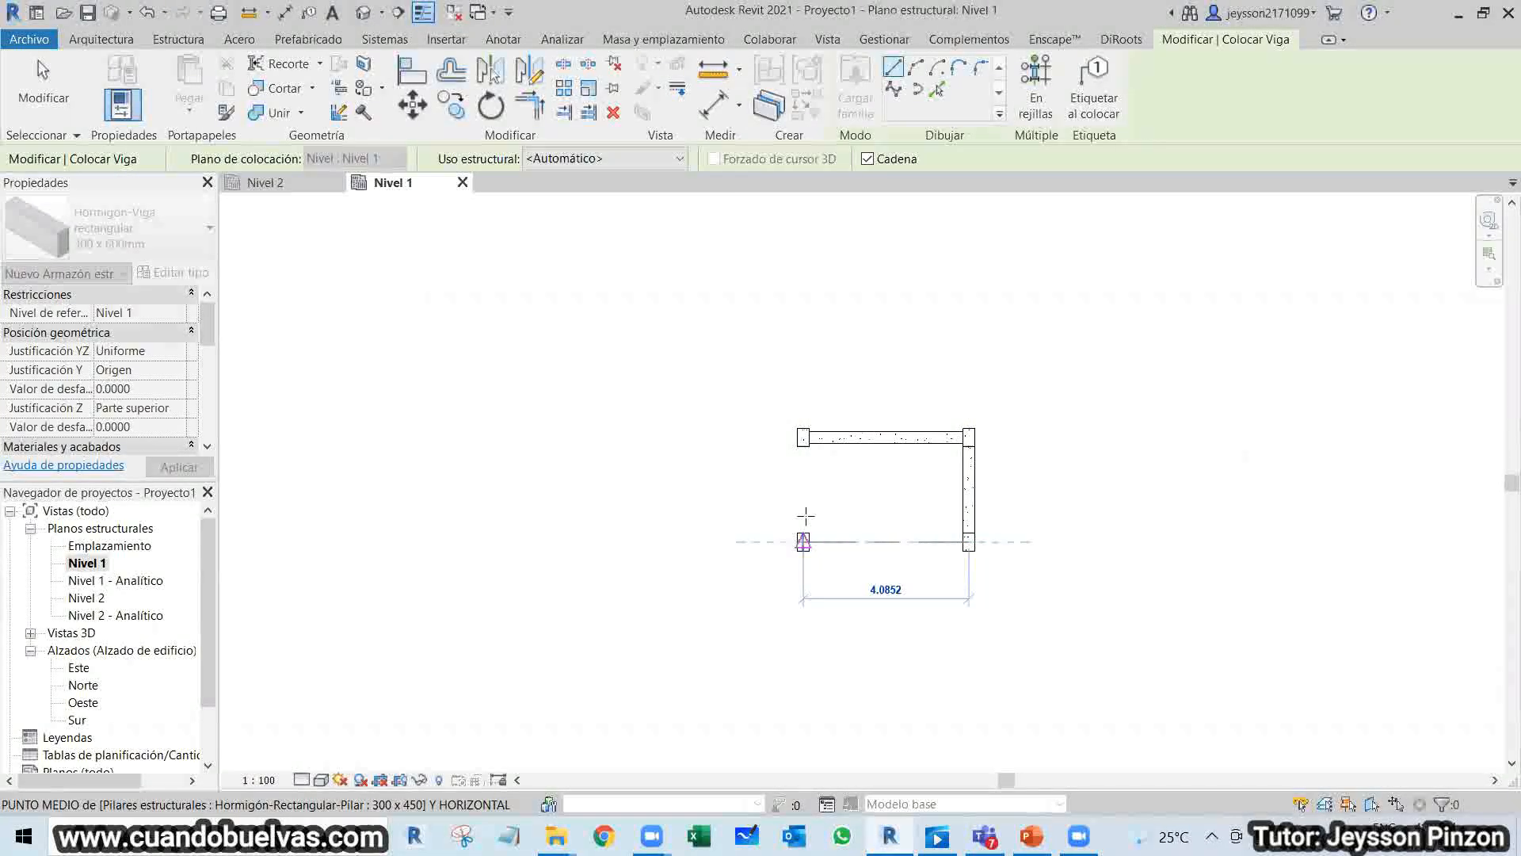
pyautogui.click(802, 541)
pyautogui.click(803, 436)
pyautogui.press('Escape')
pyautogui.press('Escape')
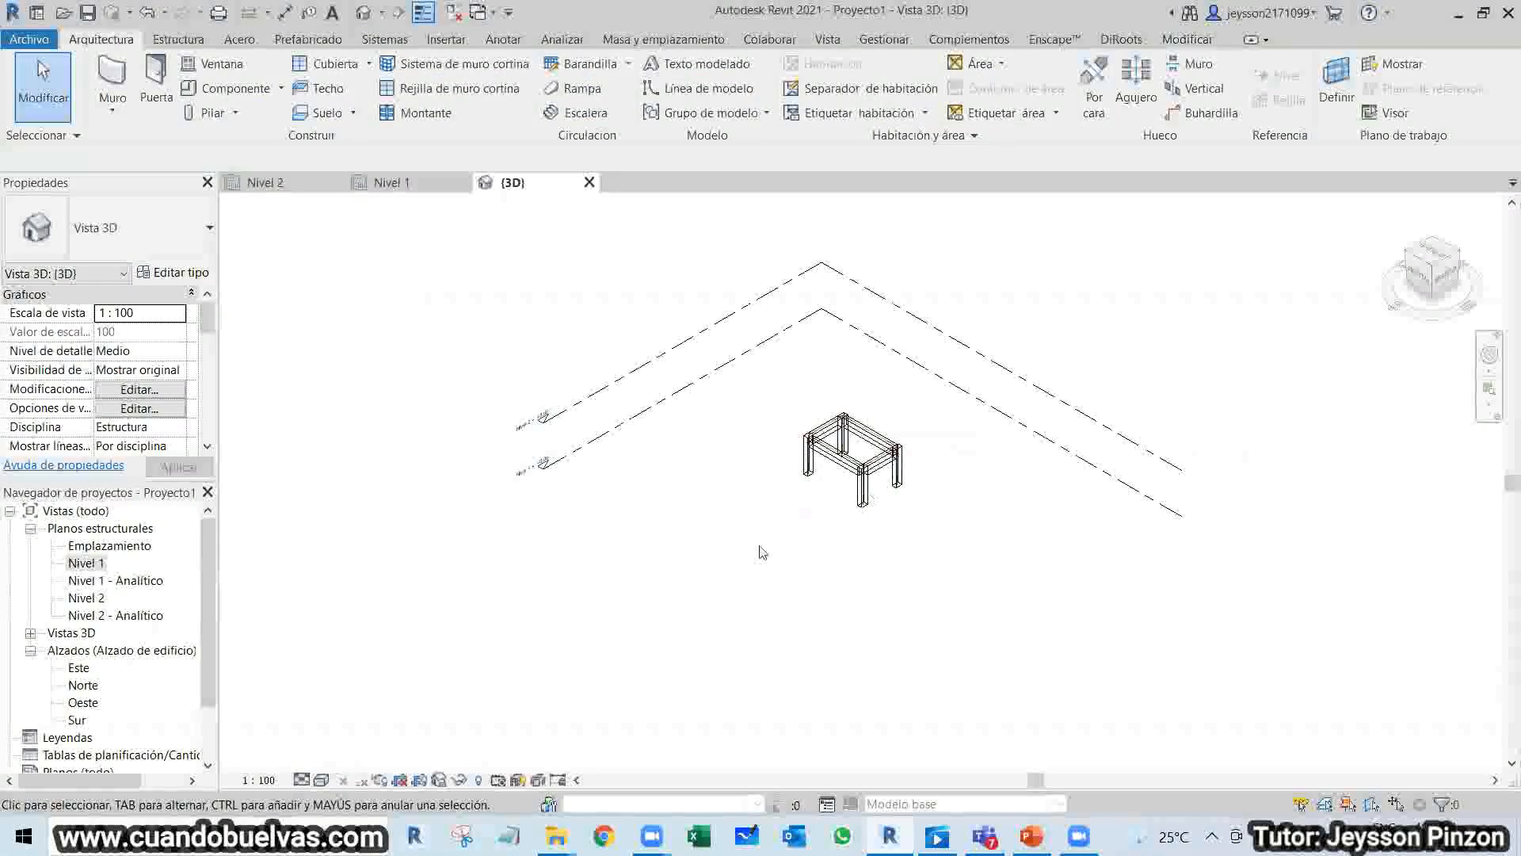
# In the 3D view, set the four columns to run from Nivel 1 to Nivel 2 with base and top offsets of 0.
pyautogui.scroll(3, 792, 547)
pyautogui.keyDown('shift'); pyautogui.moveTo(818, 544); pyautogui.dragTo(1069, 329, button='middle'); pyautogui.keyUp('shift')
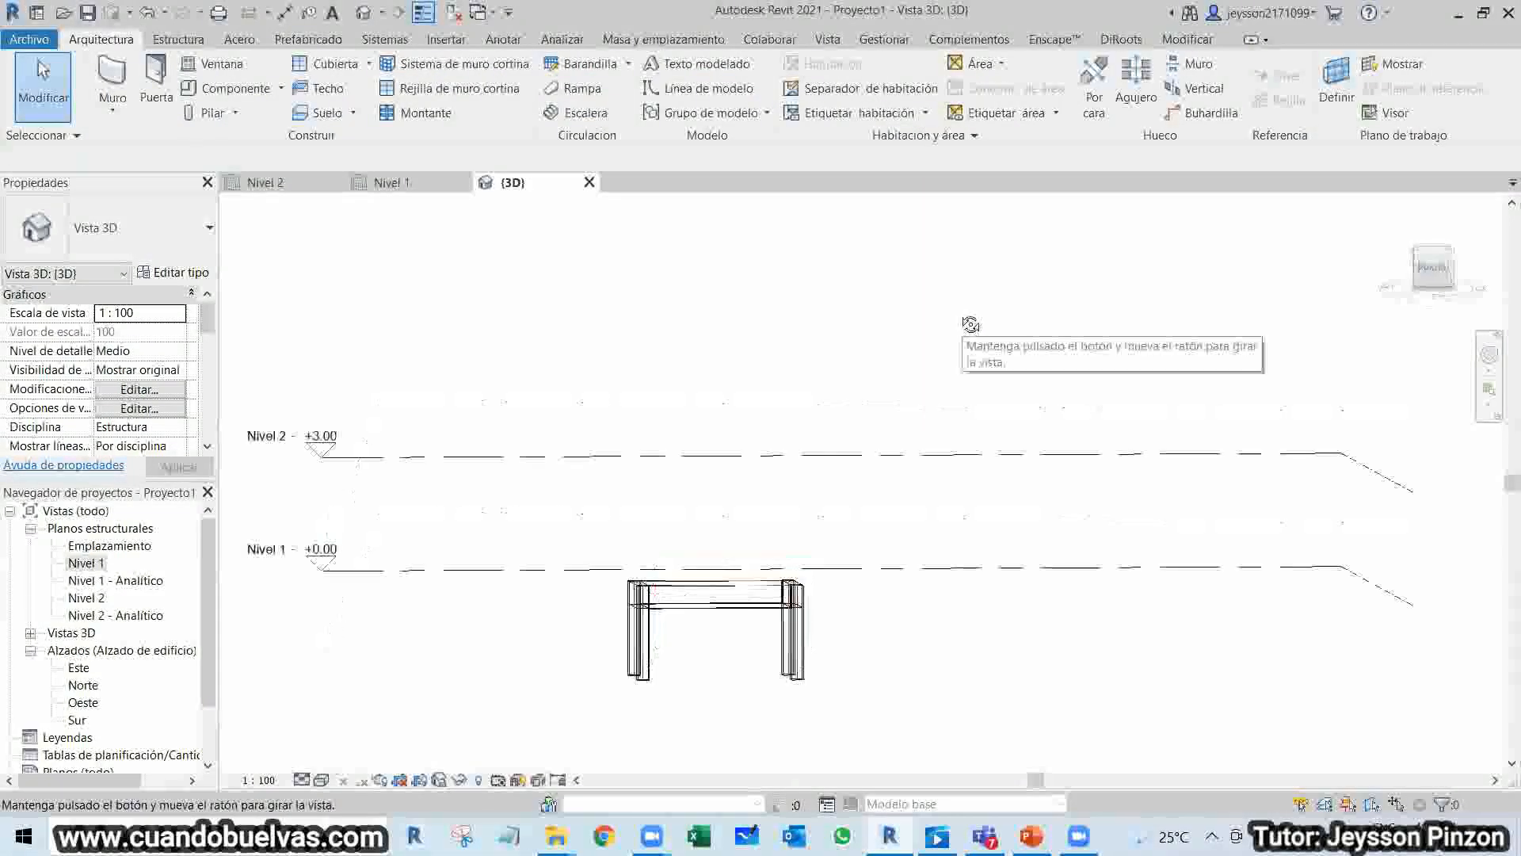
pyautogui.moveTo(903, 761); pyautogui.dragTo(602, 547)
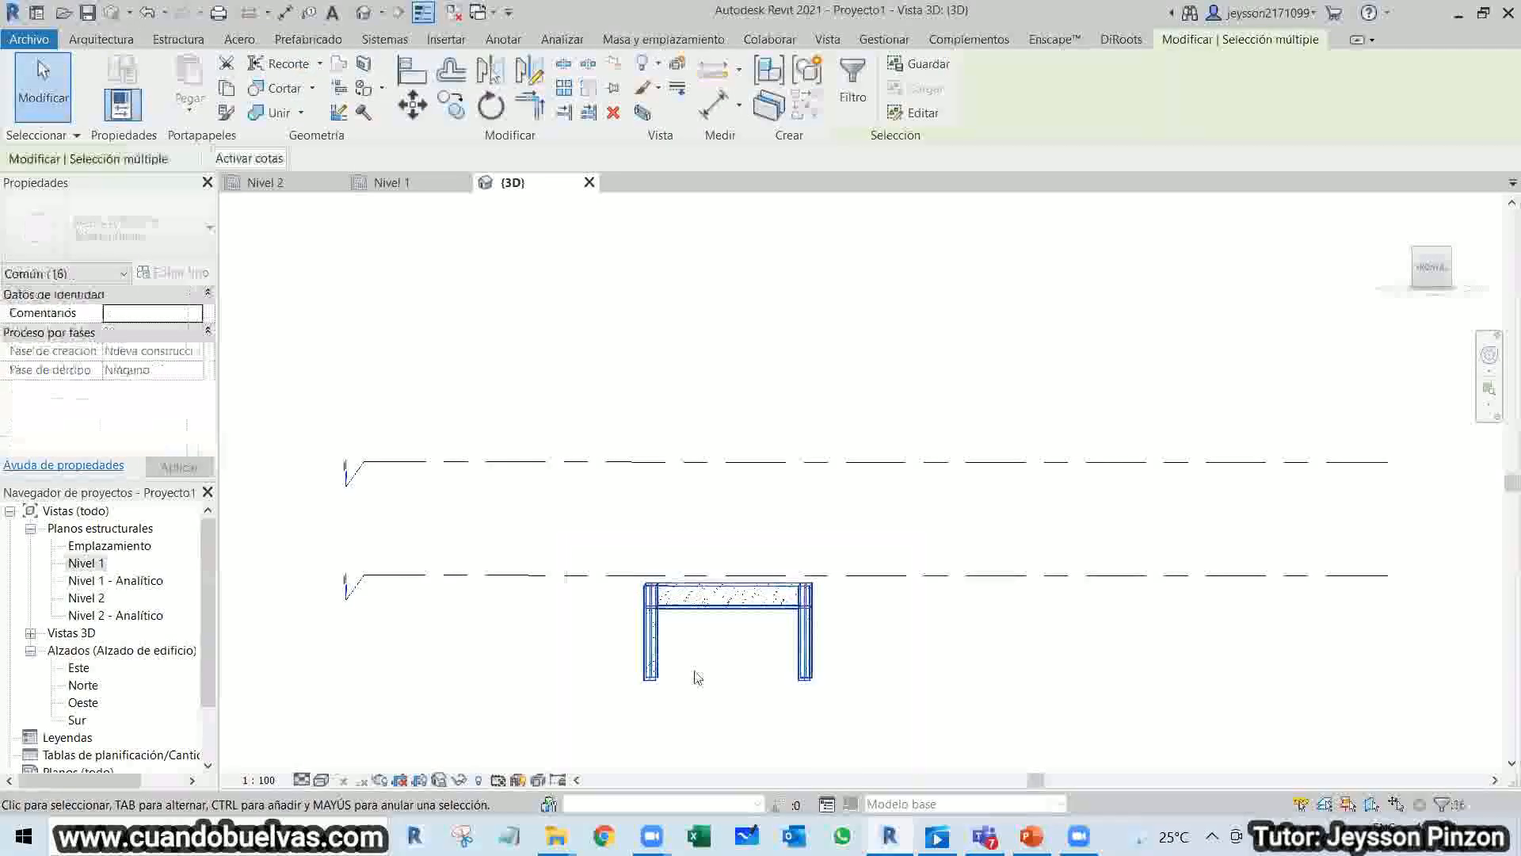
pyautogui.click(892, 745)
pyautogui.moveTo(893, 741); pyautogui.dragTo(584, 649)
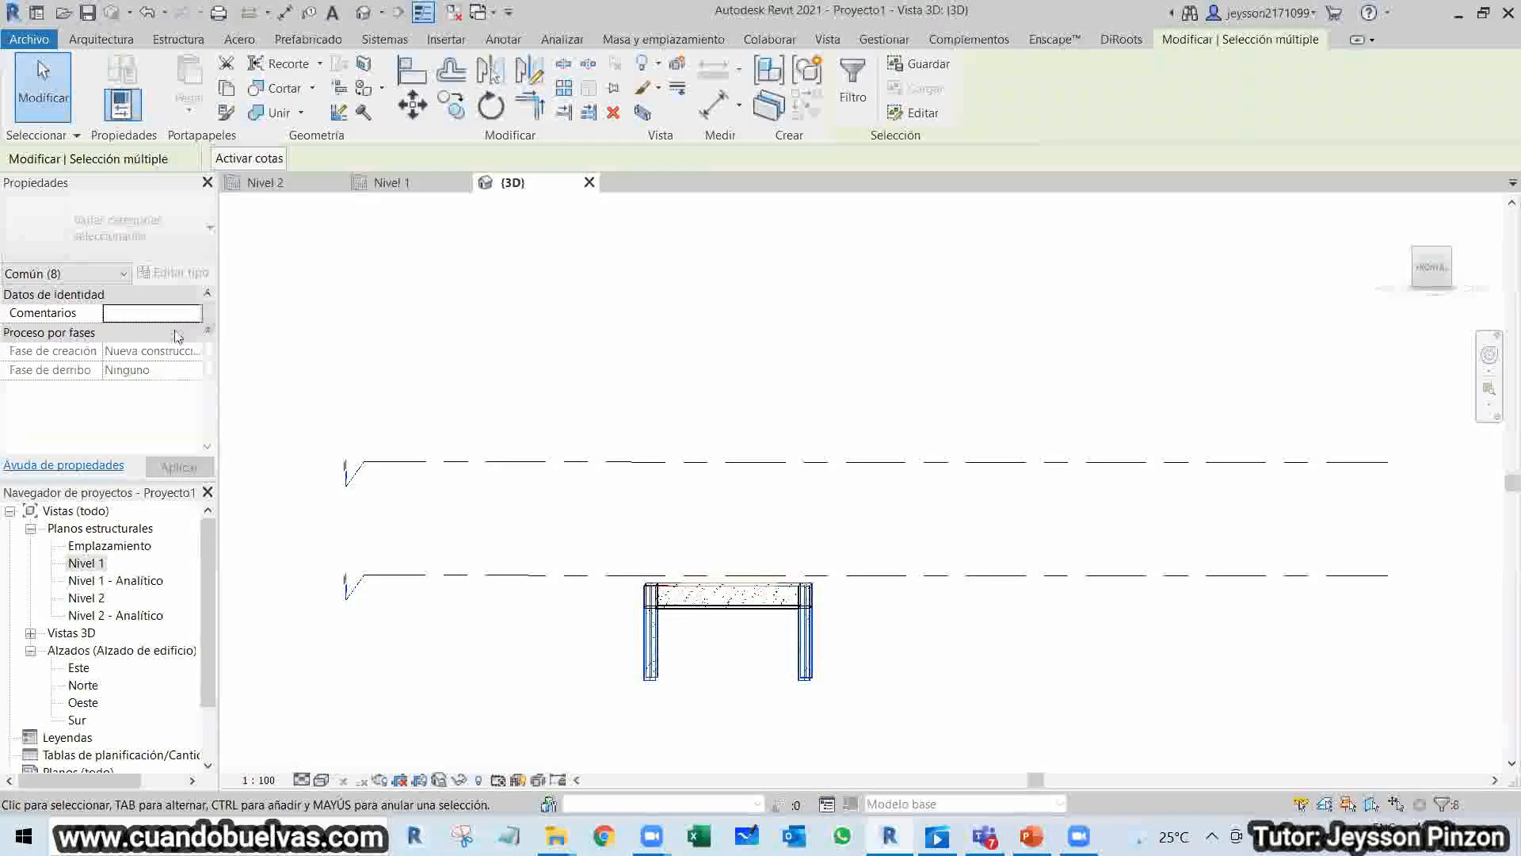
pyautogui.click(540, 723)
pyautogui.moveTo(864, 712); pyautogui.dragTo(579, 638)
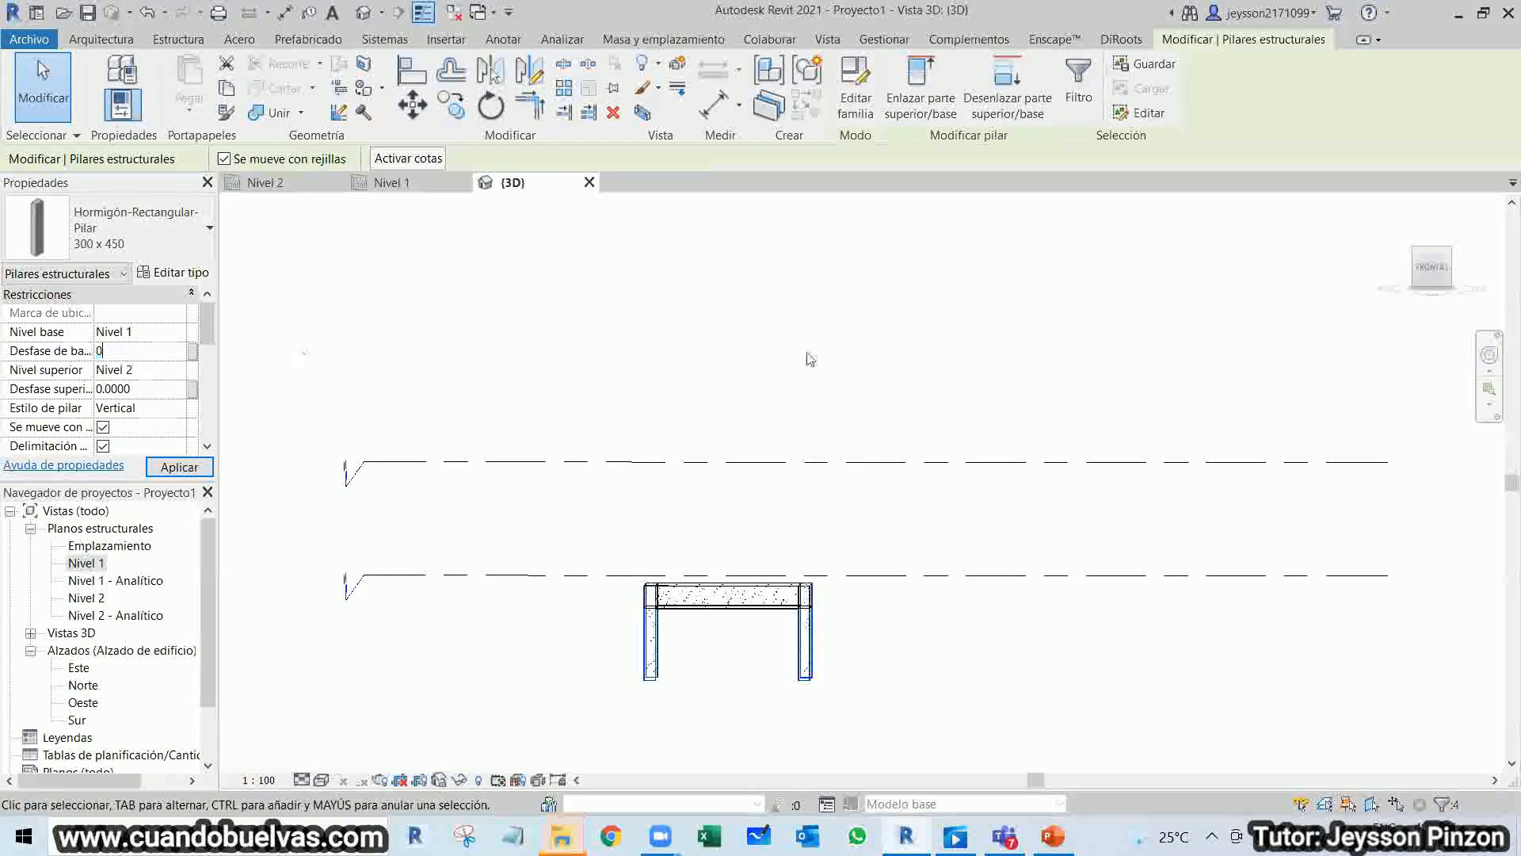
pyautogui.press('Return')
# Set the start level offset of the four concrete beams to 0.1.
pyautogui.click(587, 556)
pyautogui.moveTo(590, 538); pyautogui.dragTo(1027, 703)
pyautogui.click(169, 351)
pyautogui.press('BackSpace')
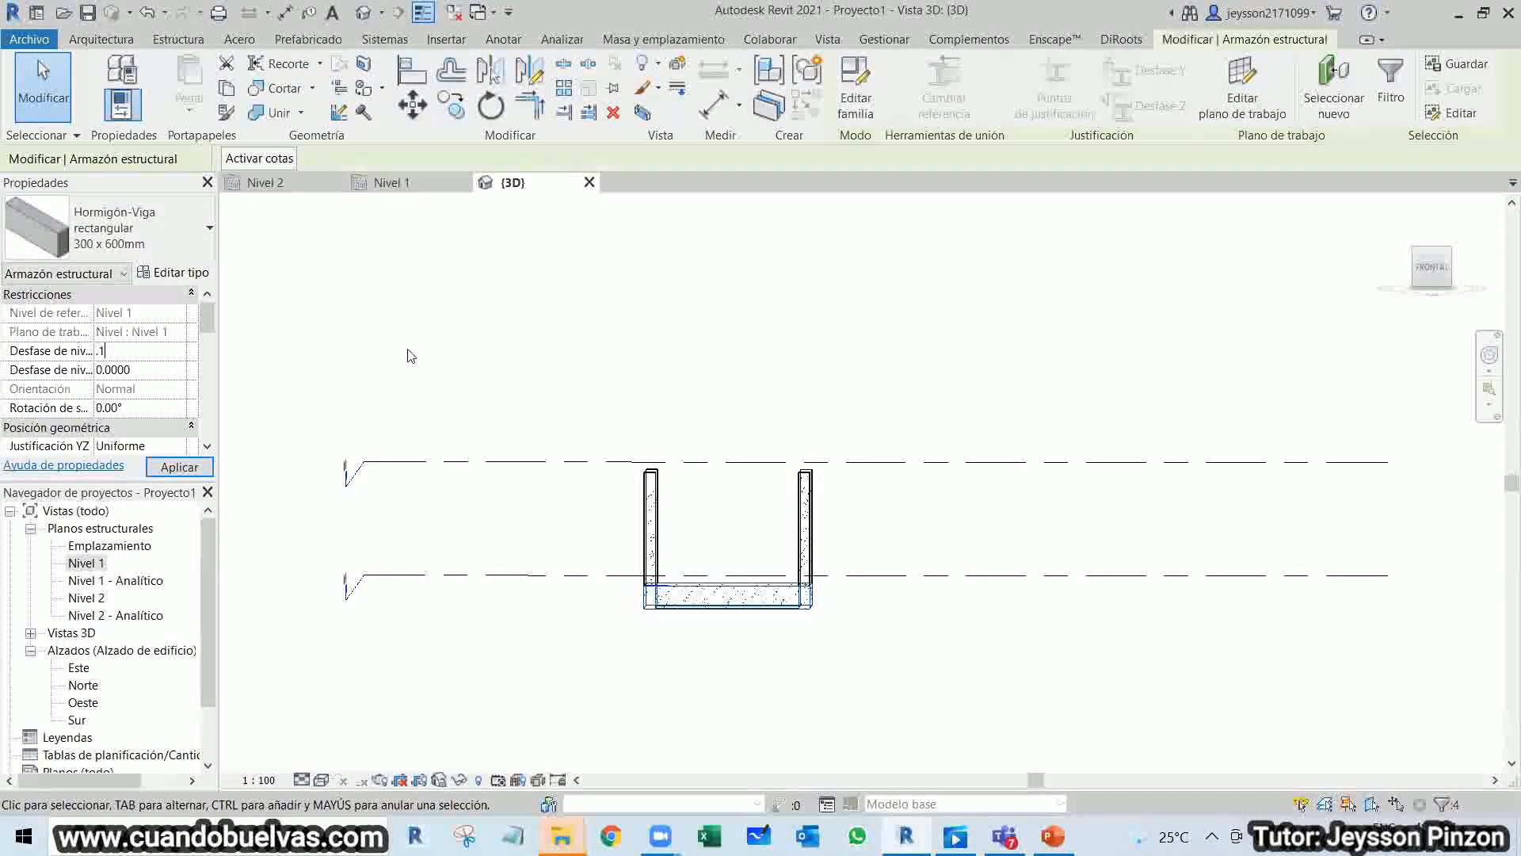
pyautogui.write('.1')
pyautogui.press('Tab')
# Change the beams' reference level to Nivel 2 and set their start and end level offsets to 0.
pyautogui.click(158, 313)
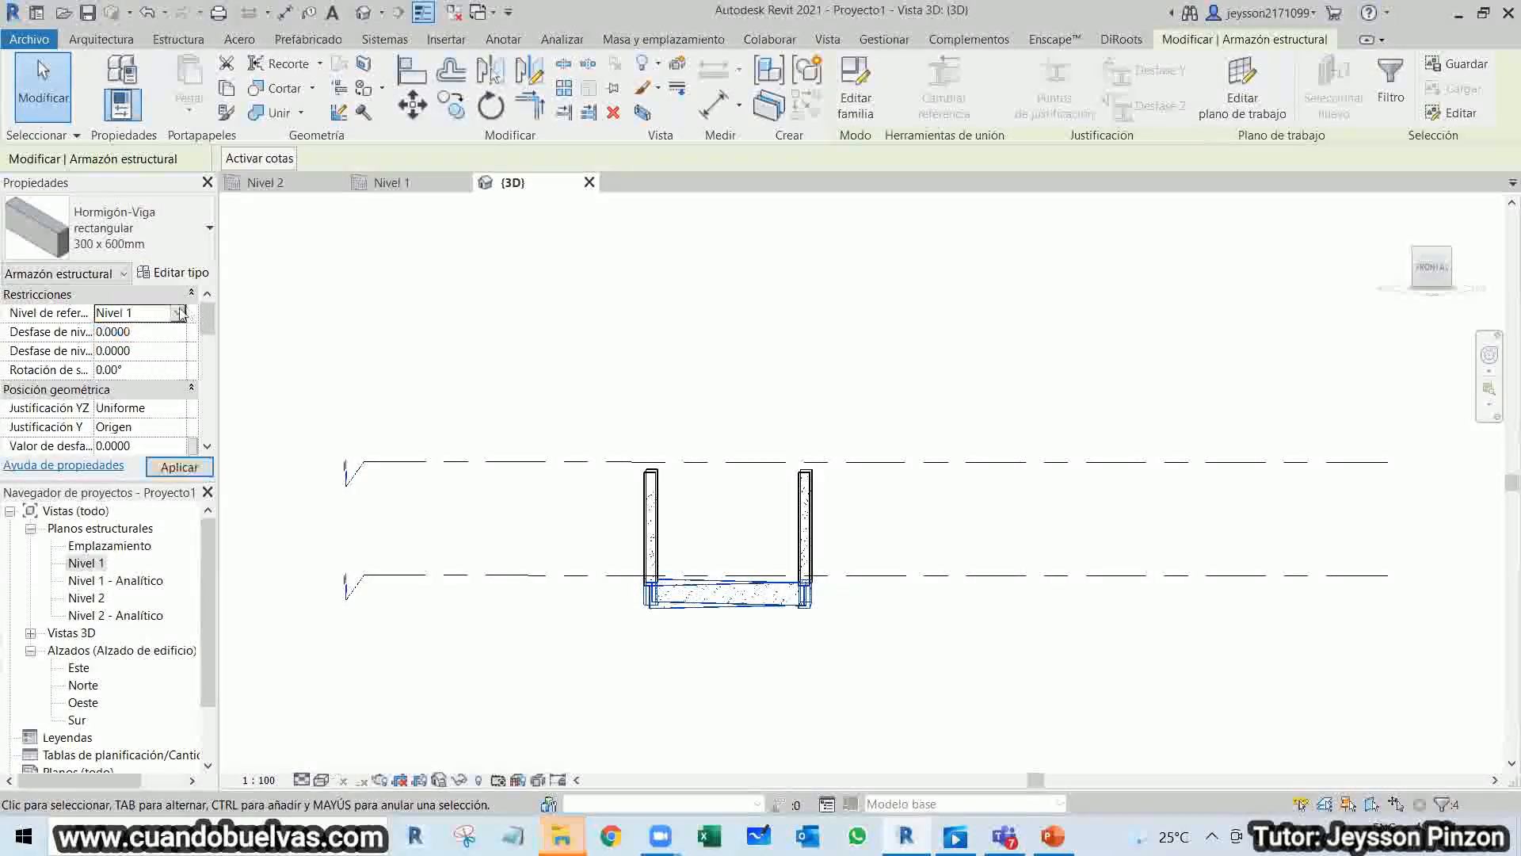
pyautogui.click(177, 313)
pyautogui.click(131, 363)
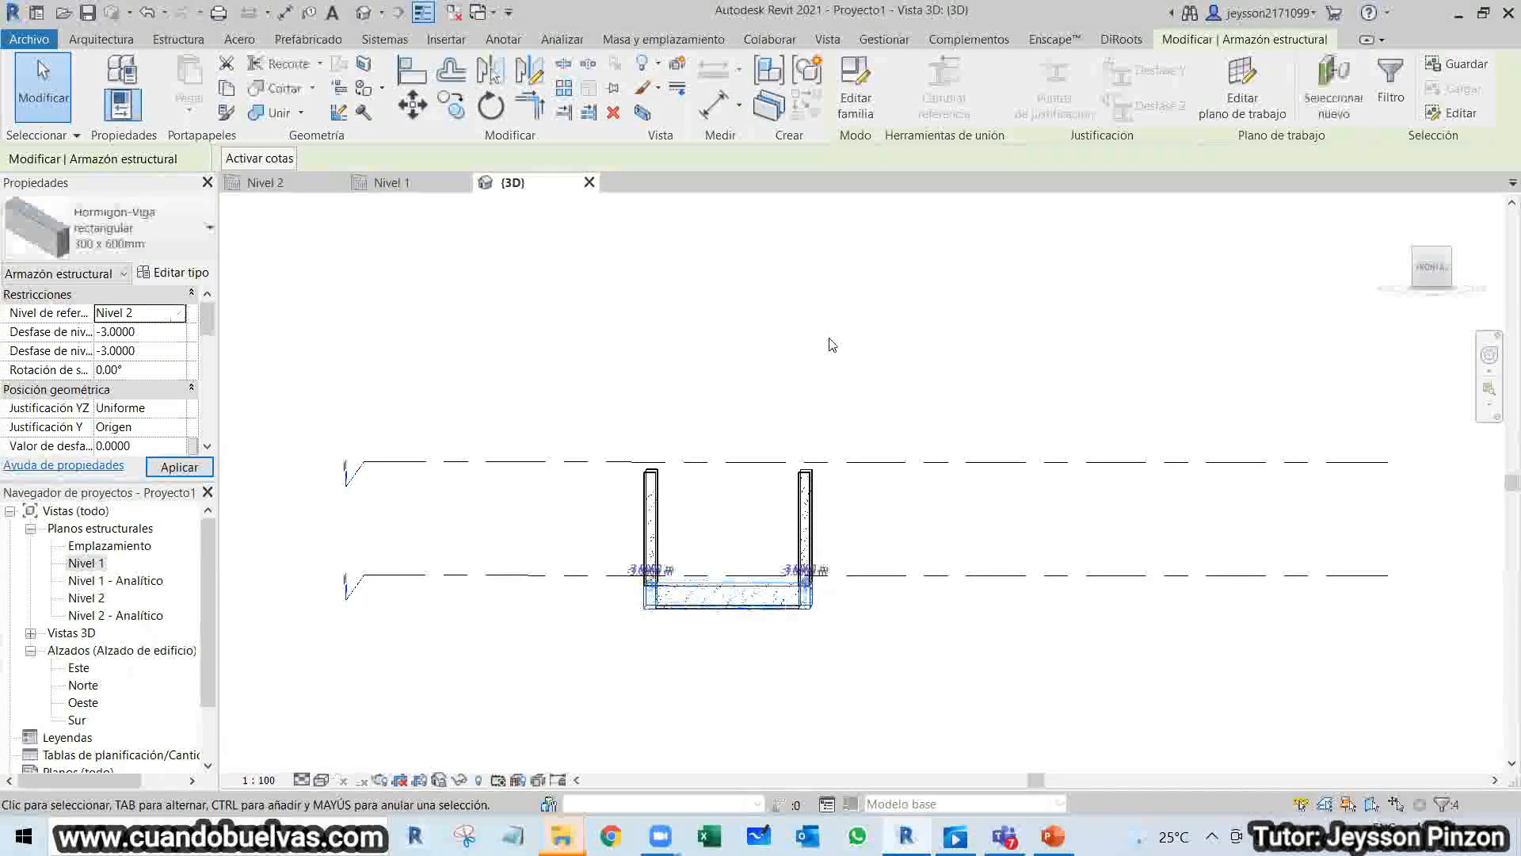
pyautogui.click(148, 333)
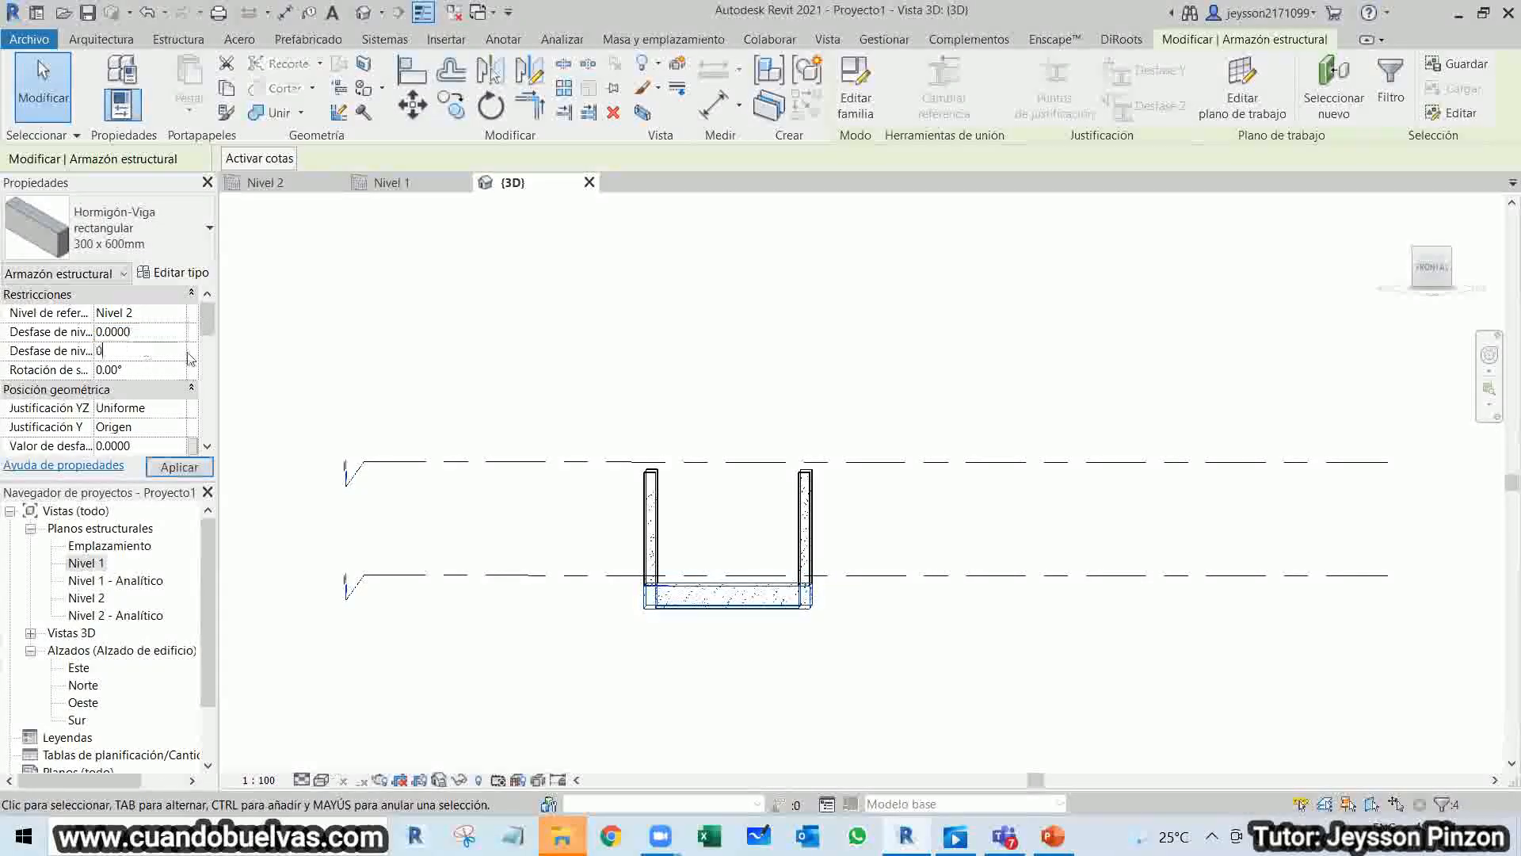
pyautogui.press('Escape')
pyautogui.keyDown('shift'); pyautogui.moveTo(781, 515); pyautogui.dragTo(700, 267, button='middle'); pyautogui.keyUp('shift')
# Save the structural project to the desktop as EST and close its Nivel 1 and Nivel 2 plan views.
pyautogui.hotkey('ctrl', 's')
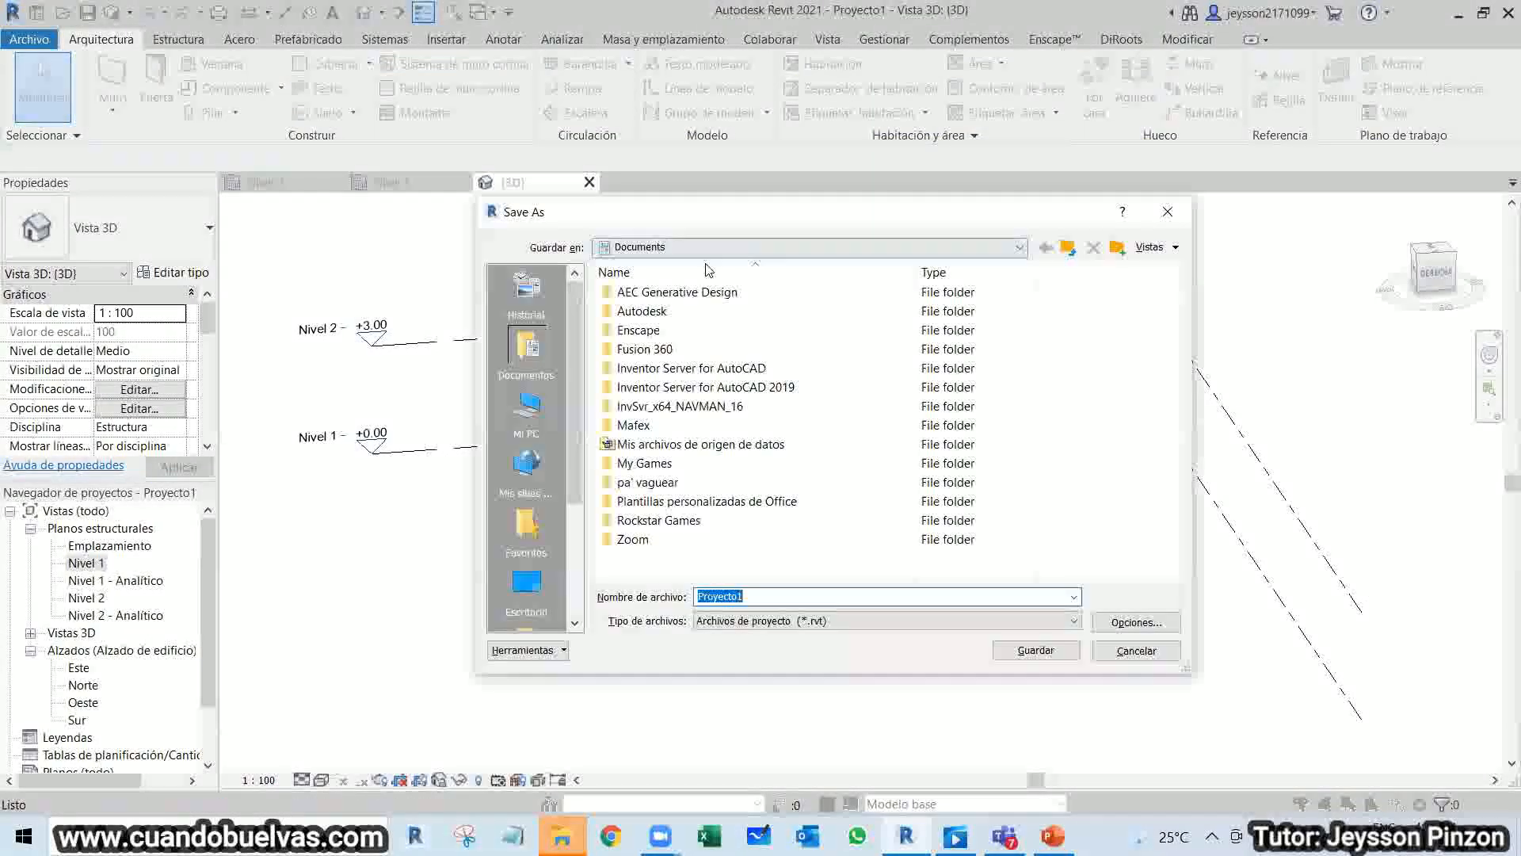
pyautogui.write('EE')
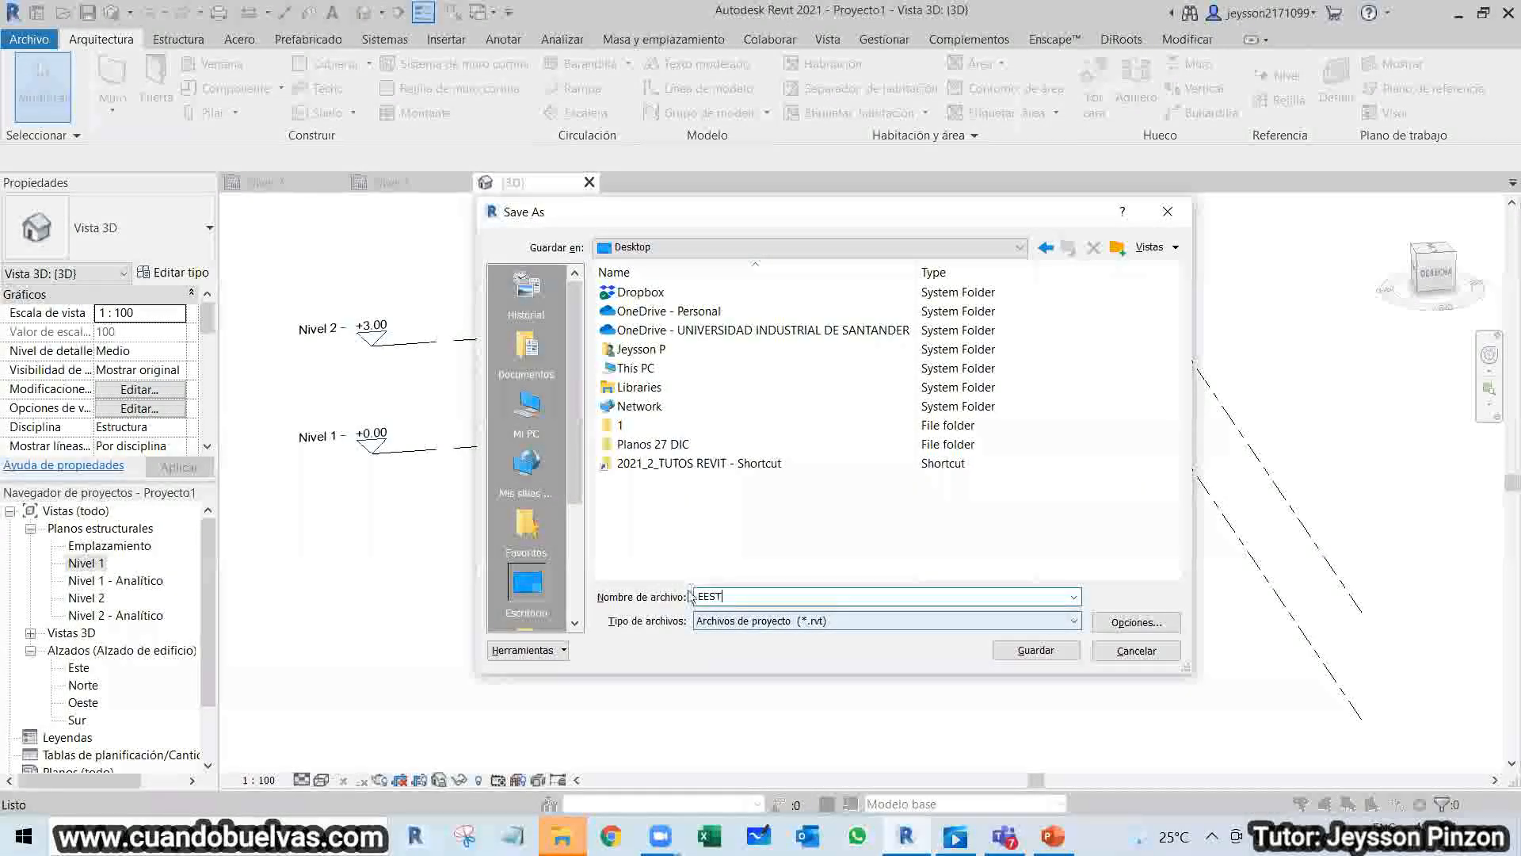
pyautogui.click(1038, 650)
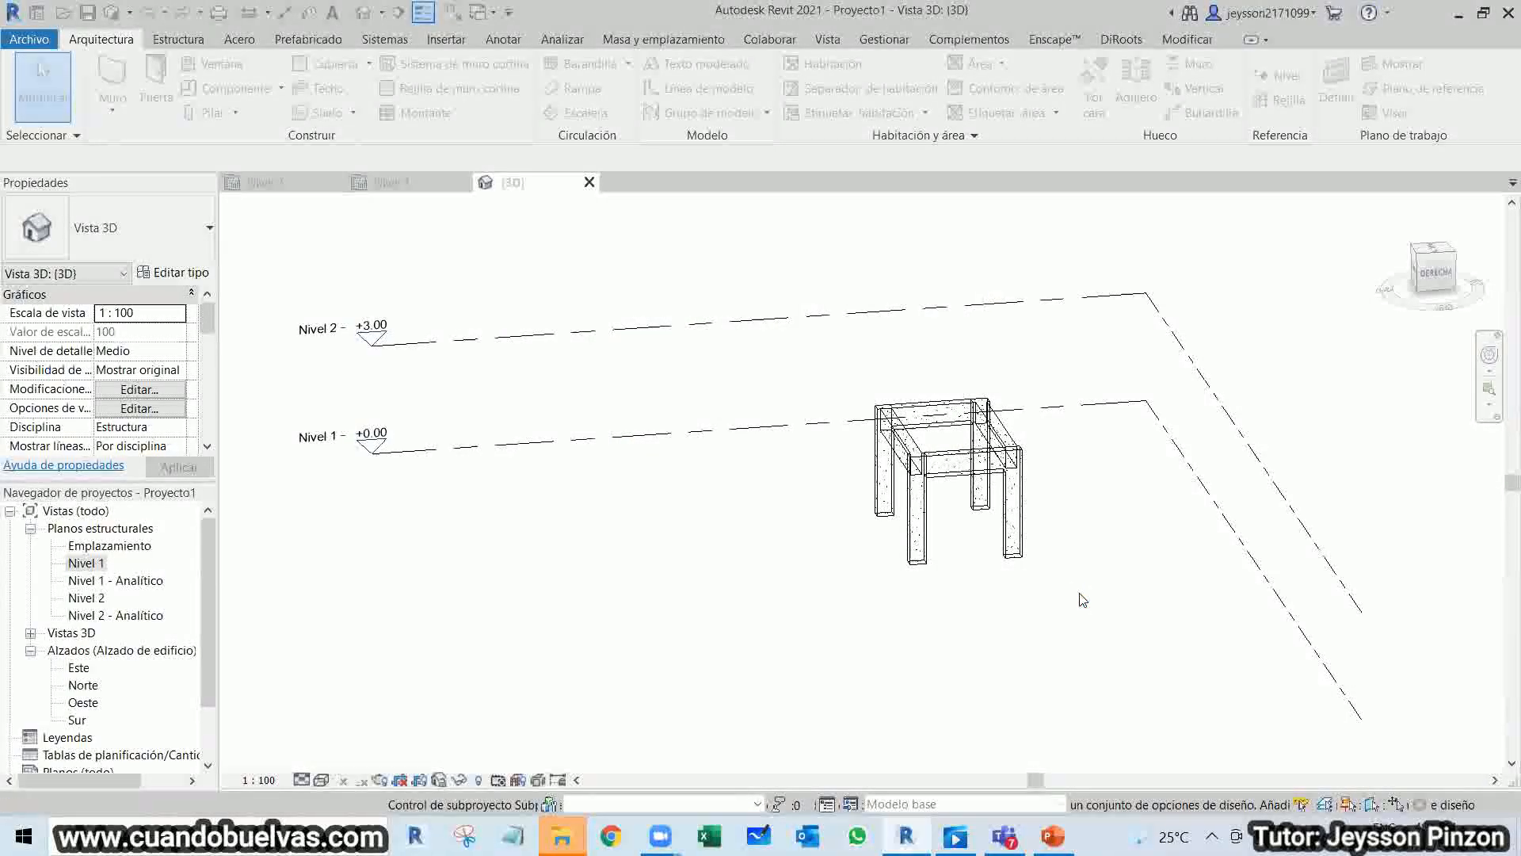
pyautogui.click(339, 183)
pyautogui.click(339, 183)
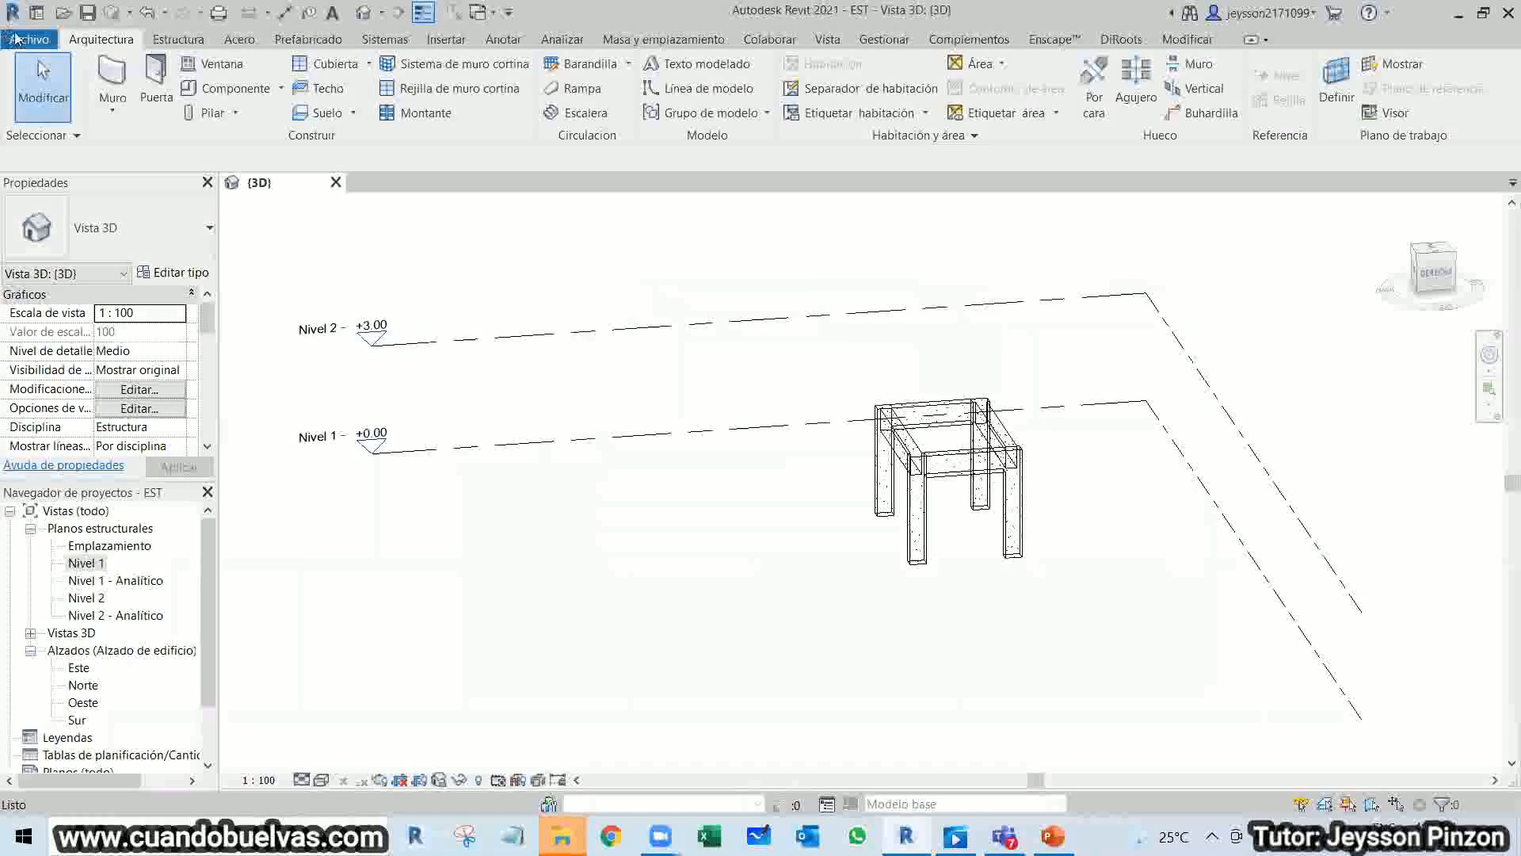
# Create a new architectural project from a template.
pyautogui.click(16, 38)
pyautogui.moveTo(123, 118)
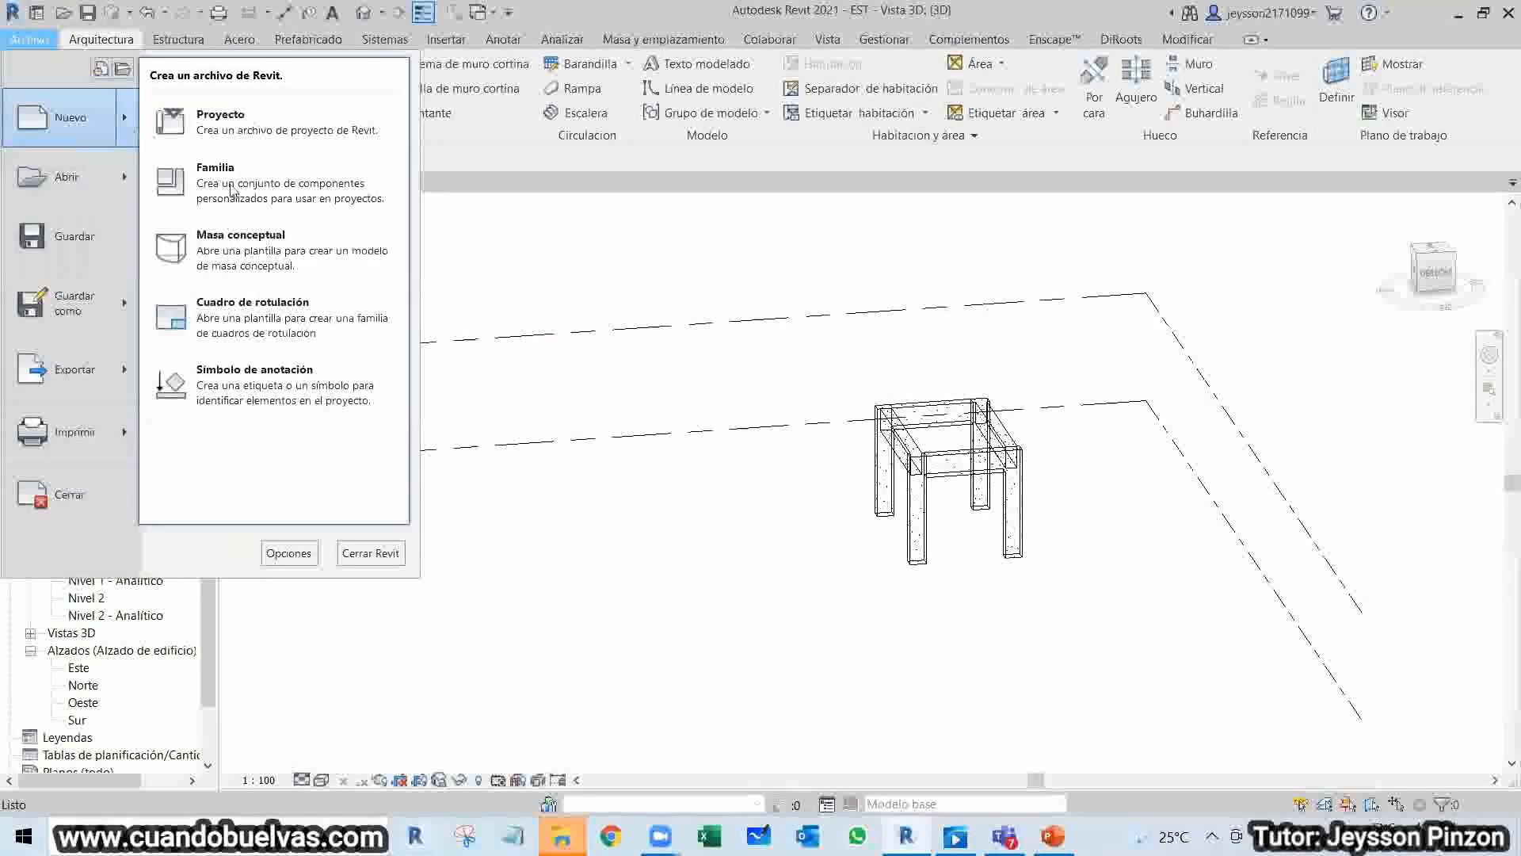
pyautogui.click(213, 121)
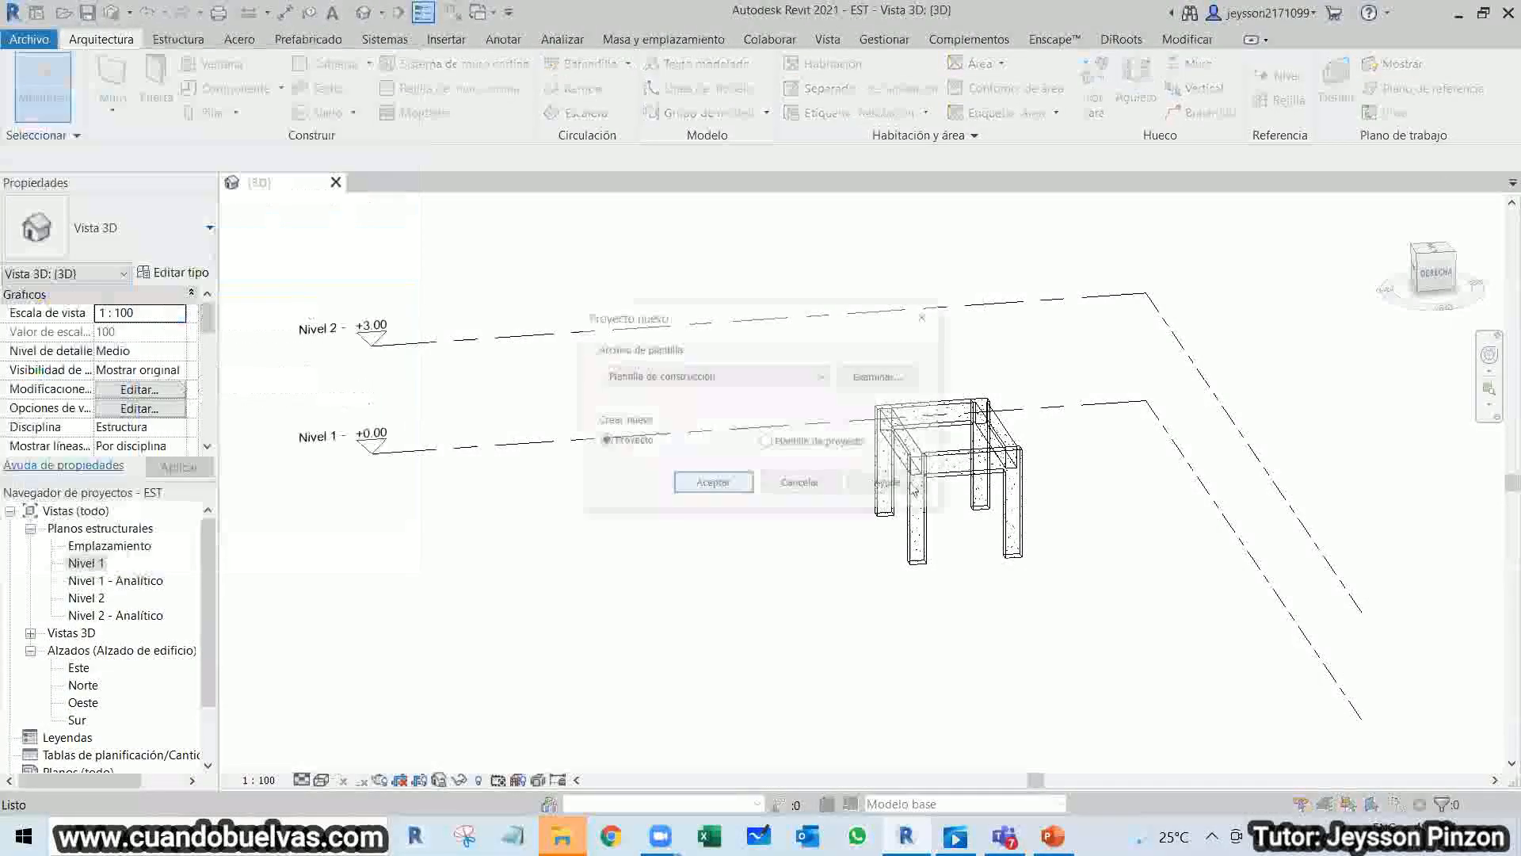
pyautogui.click(797, 379)
pyautogui.click(697, 410)
pyautogui.click(713, 482)
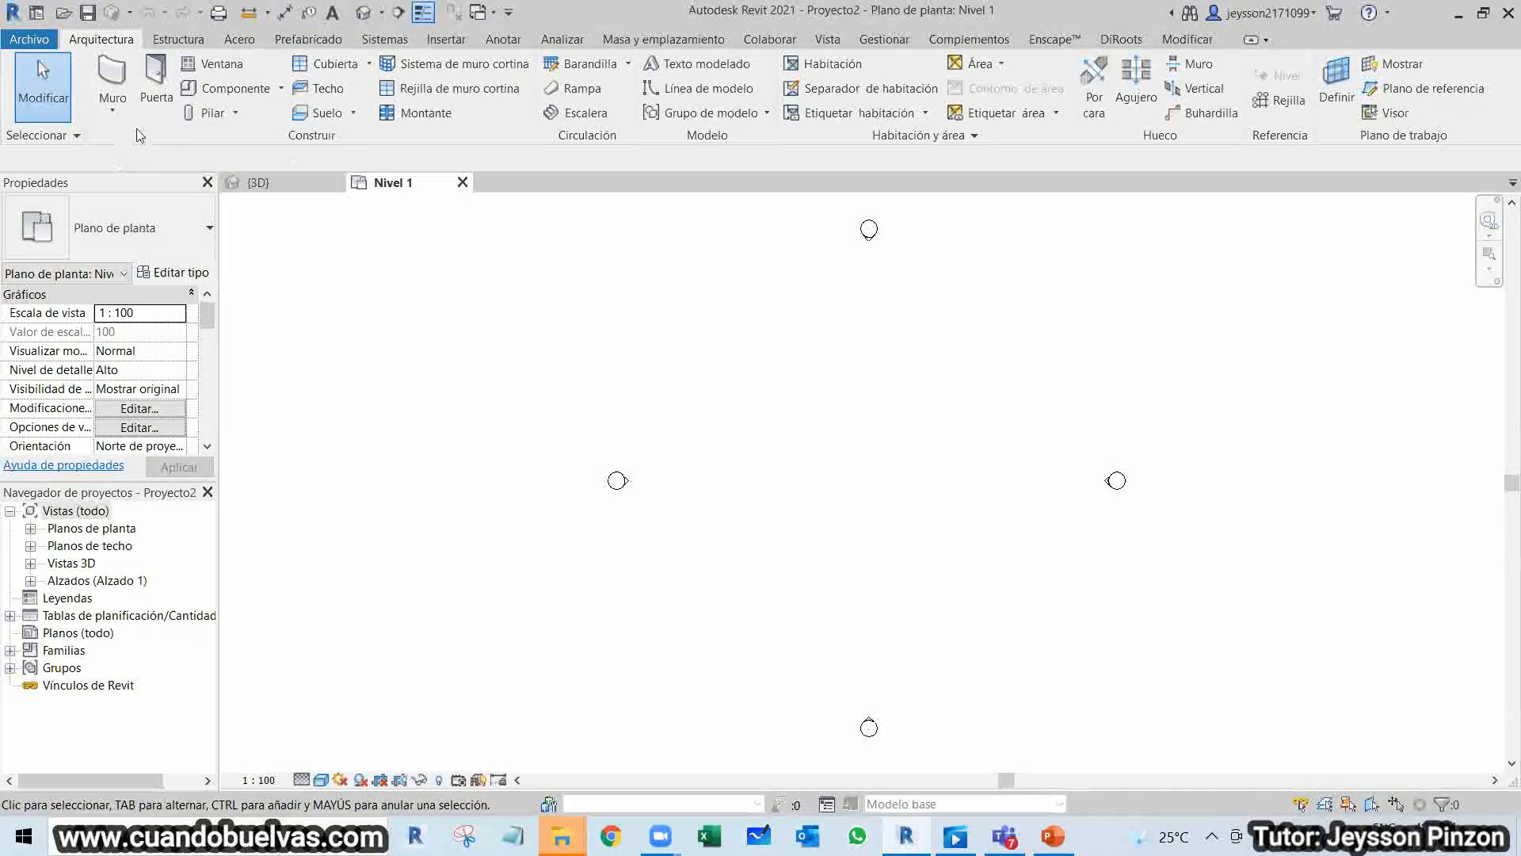
# Draw a closed, irregular four-sided loop of Por defecto - 20 cm basic walls on Nivel 1, reaching up to Nivel 2.
pyautogui.click(121, 80)
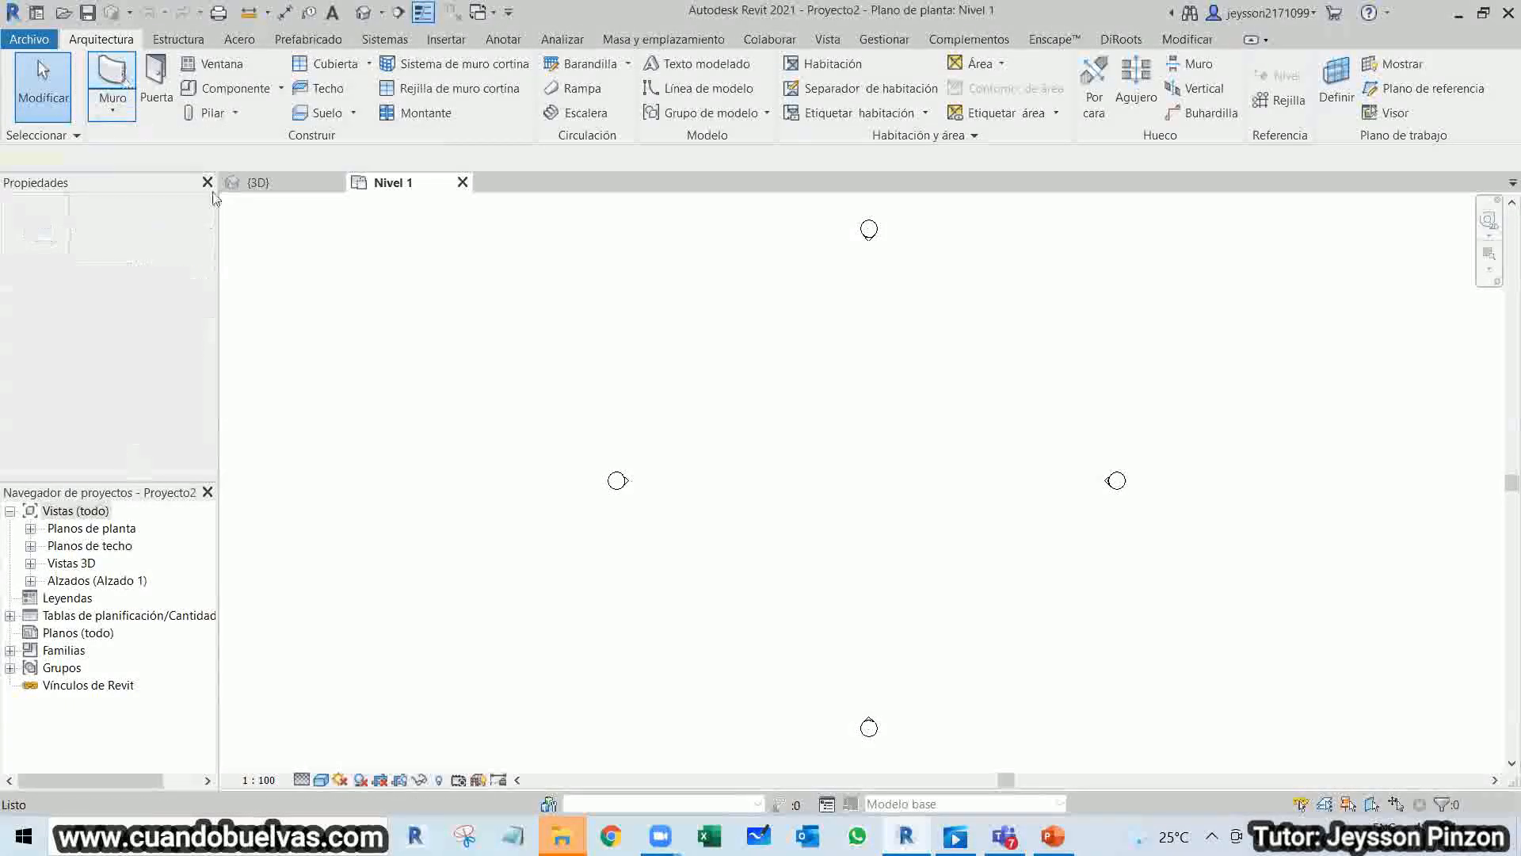
pyautogui.click(132, 217)
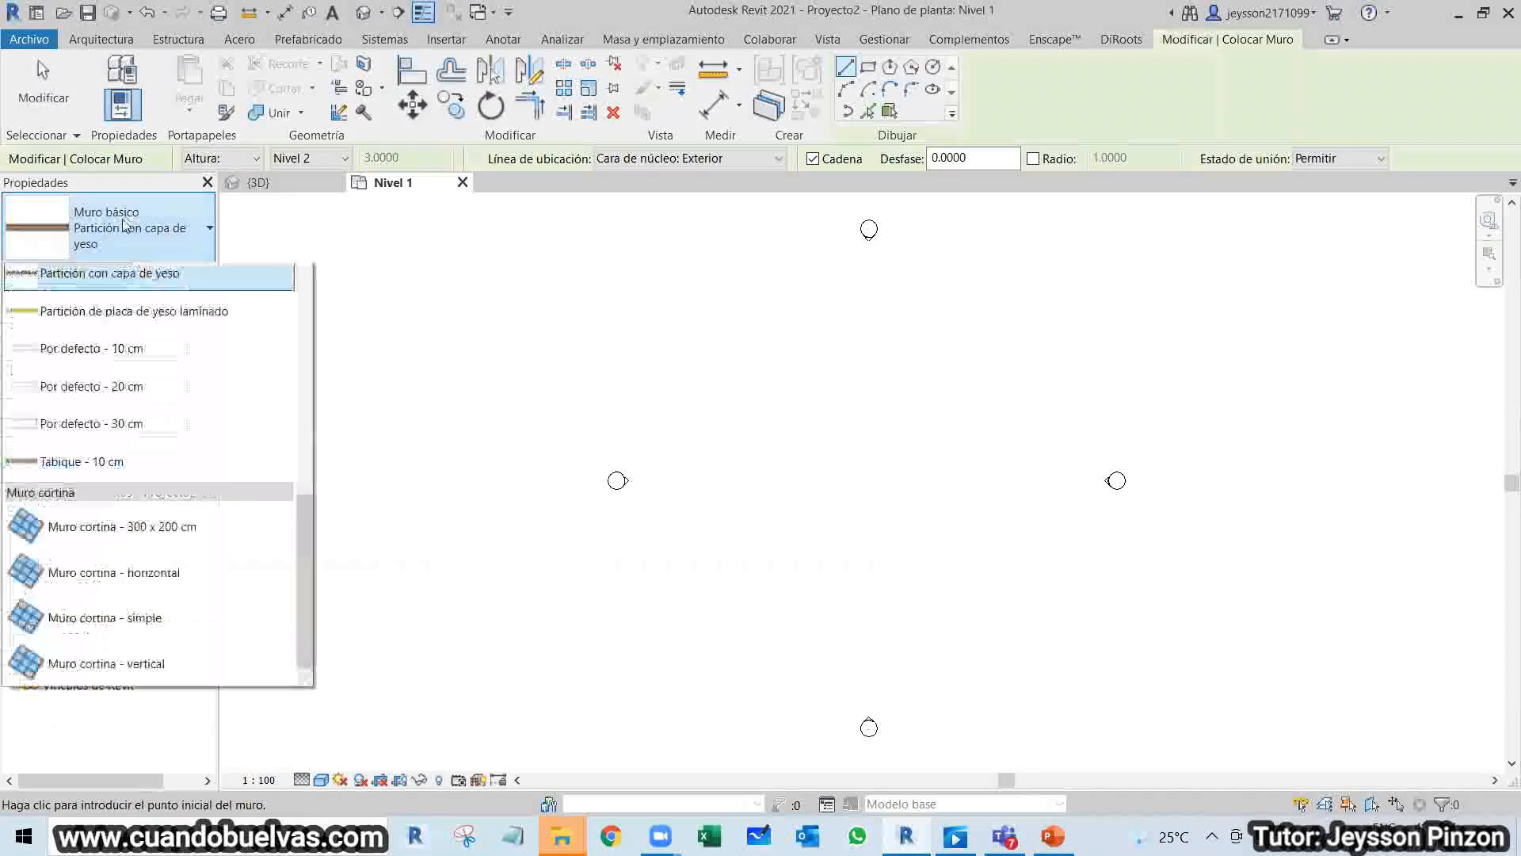
pyautogui.click(180, 497)
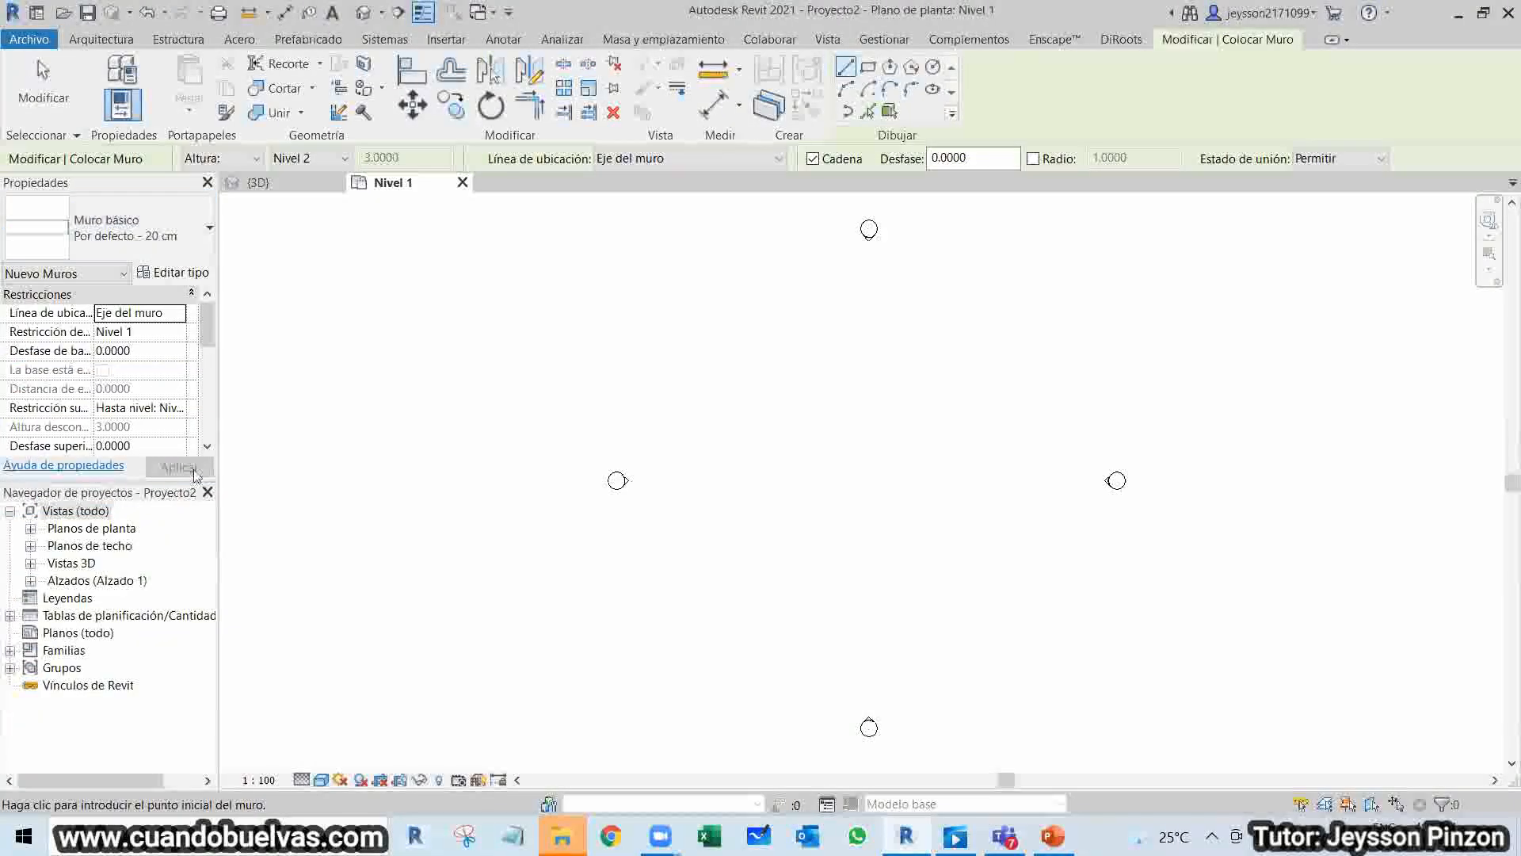
pyautogui.click(776, 459)
pyautogui.click(913, 388)
pyautogui.click(965, 534)
pyautogui.click(852, 533)
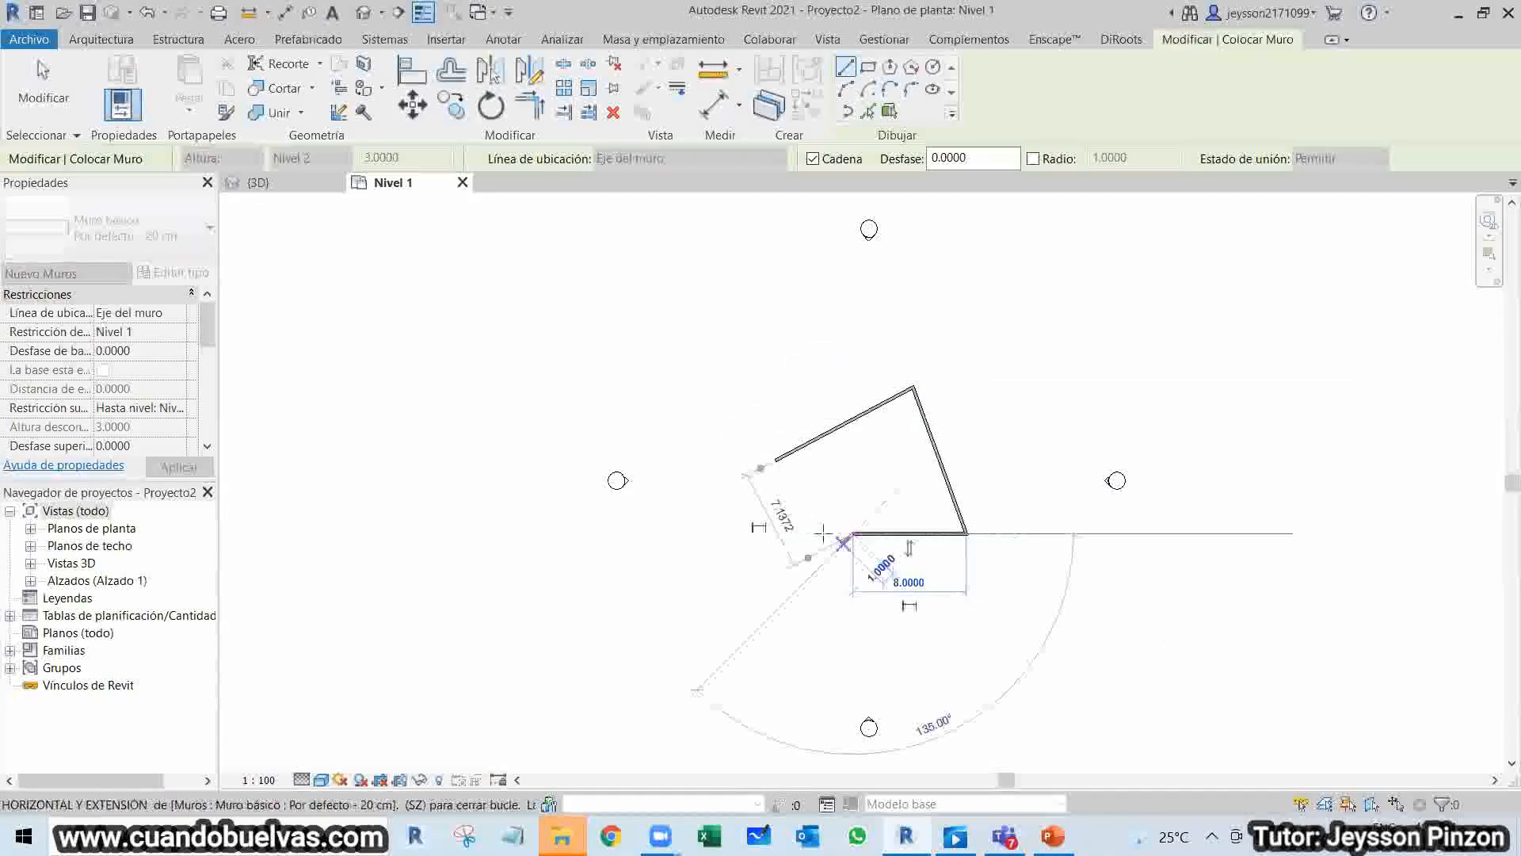
pyautogui.click(753, 533)
pyautogui.click(775, 459)
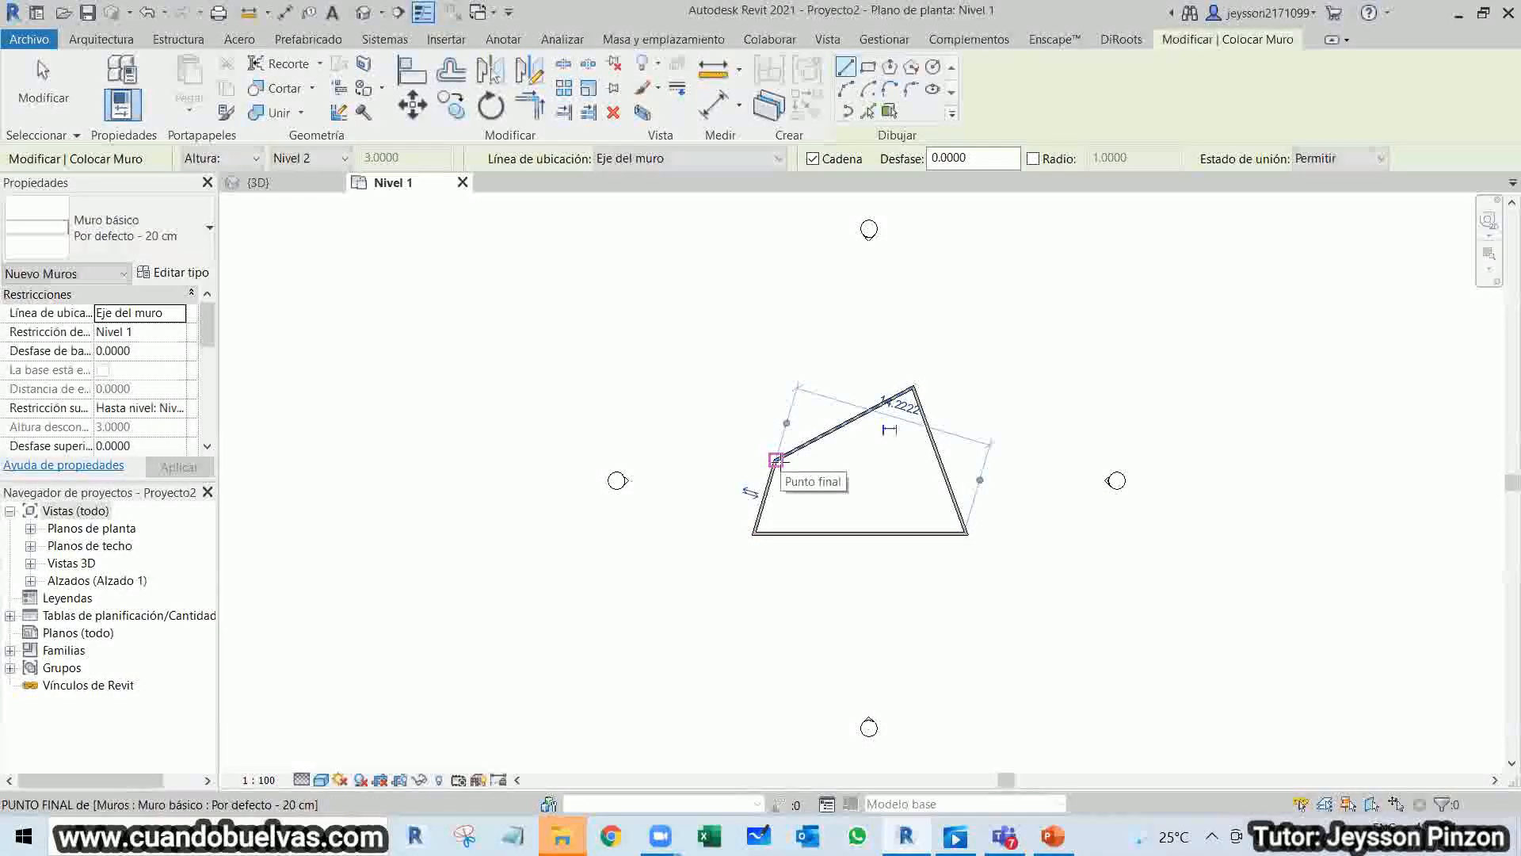
pyautogui.press('Escape')
pyautogui.press('Escape')
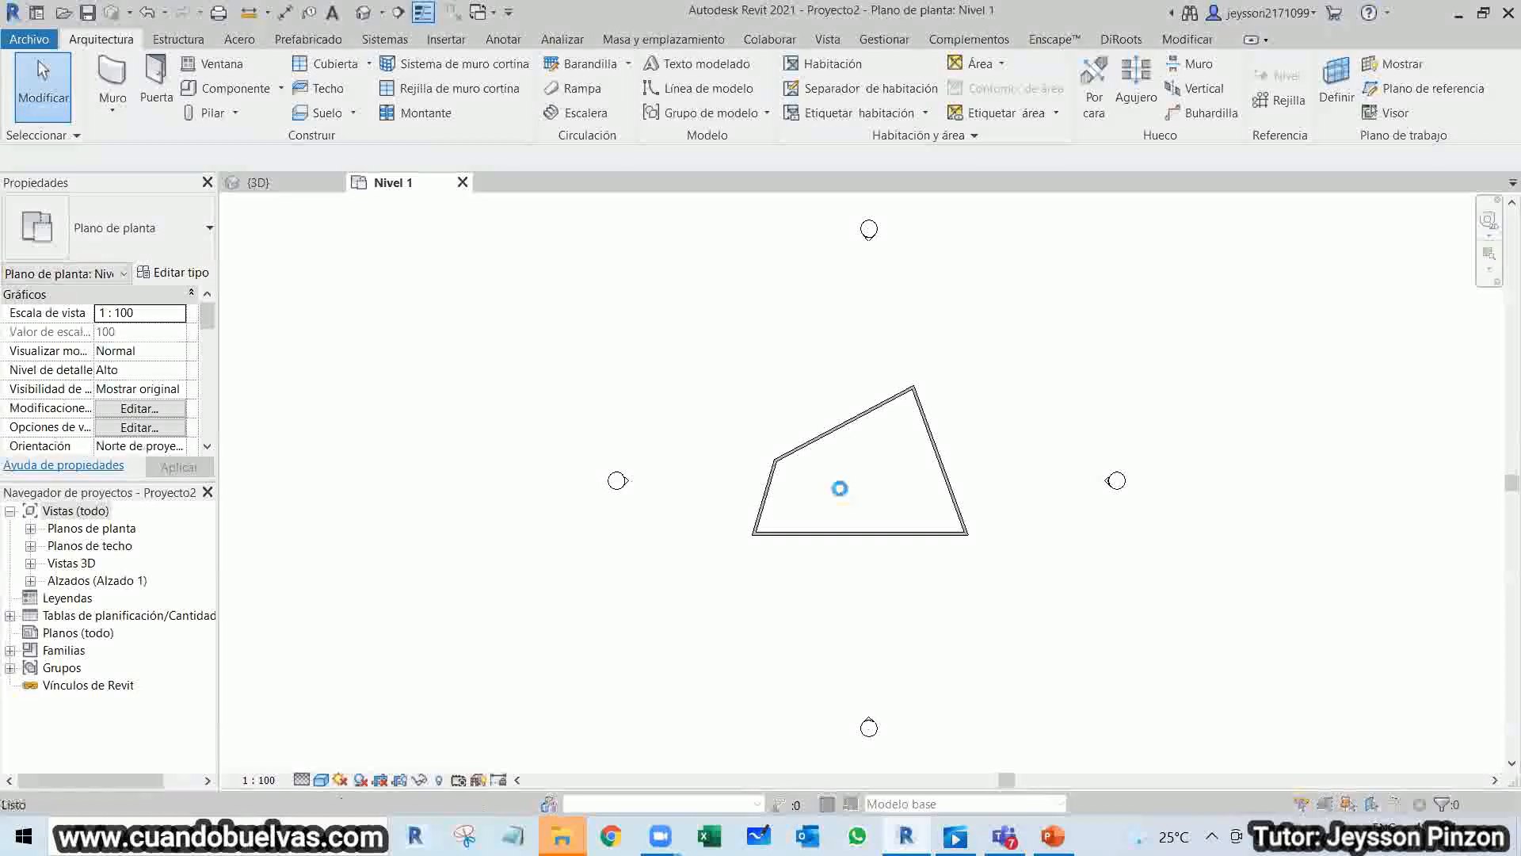
# Save the architectural project as ARQ and leave only its 3D view open, closing the Nivel 1 plan.
pyautogui.hotkey('ctrl', 's')
pyautogui.write('AR')
pyautogui.click(1035, 652)
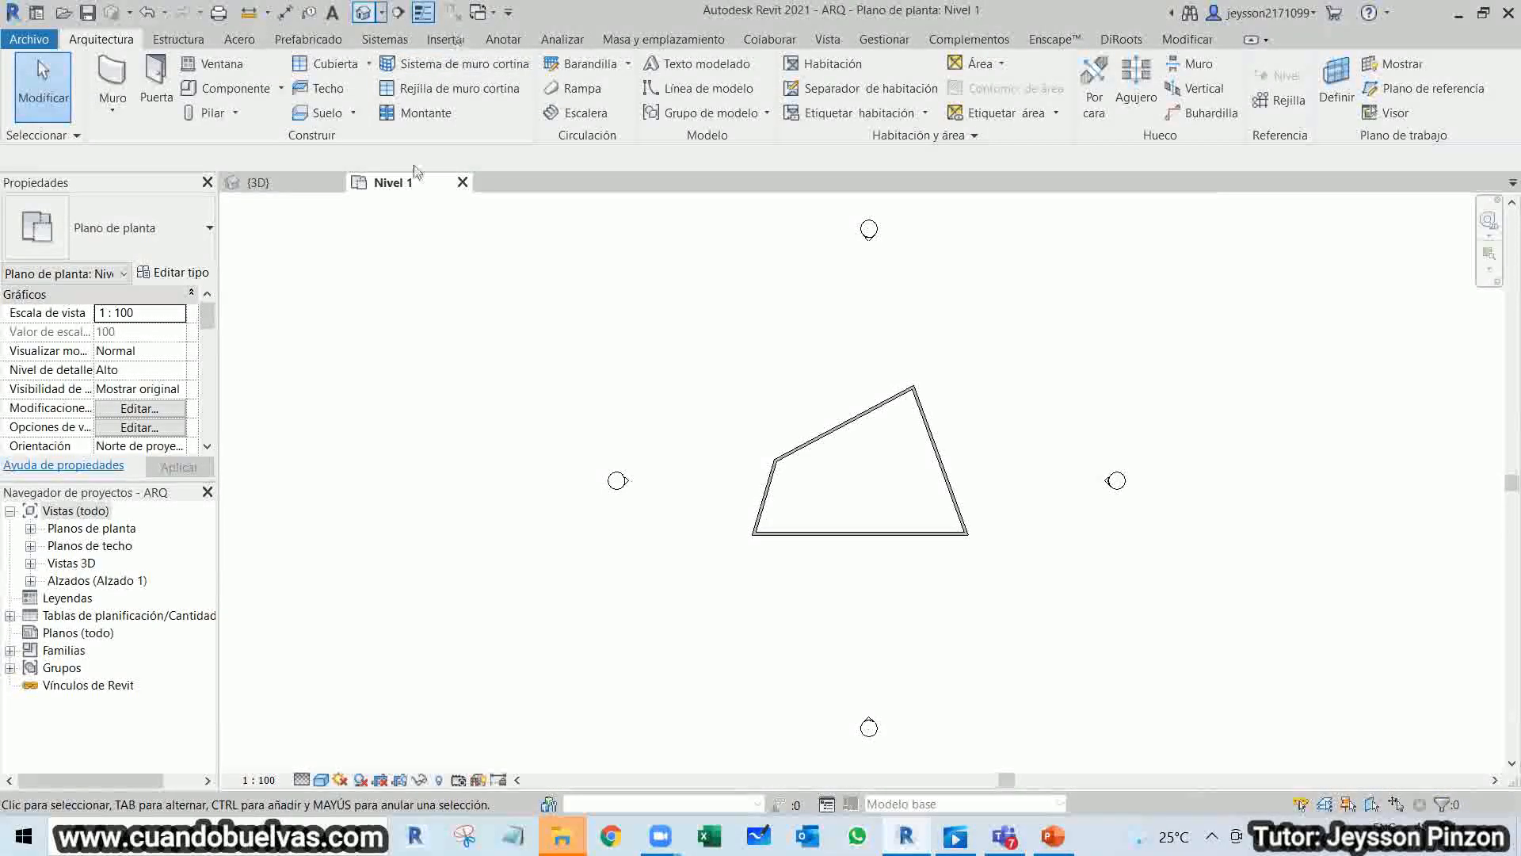
pyautogui.click(461, 185)
# Change the visual style of the EST project's 3D view, and switch back to the ARQ project's 3D view.
pyautogui.click(301, 187)
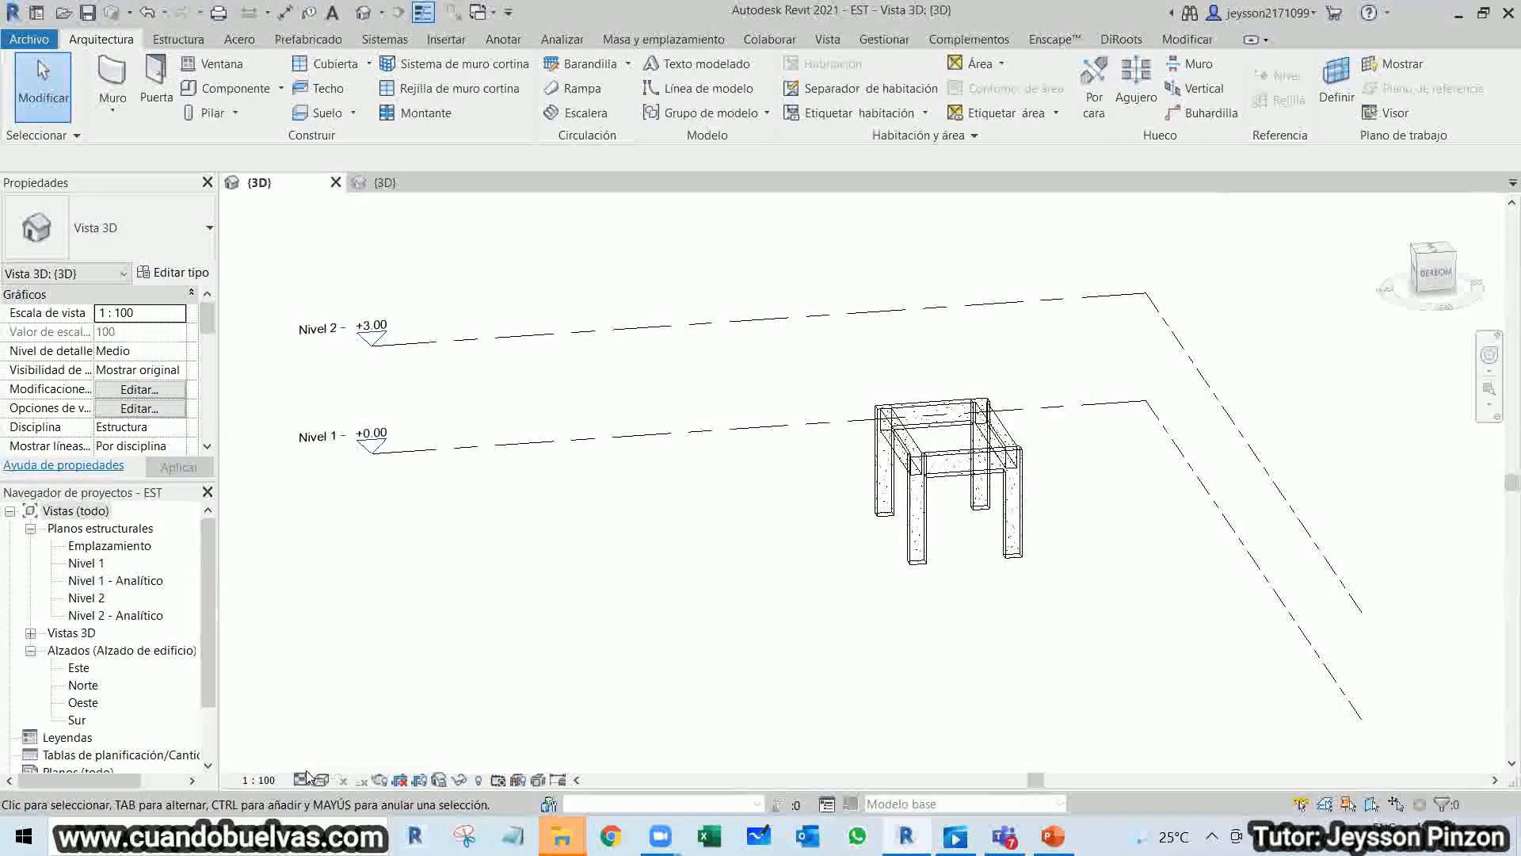
pyautogui.click(303, 779)
pyautogui.click(321, 780)
pyautogui.click(420, 740)
pyautogui.click(388, 182)
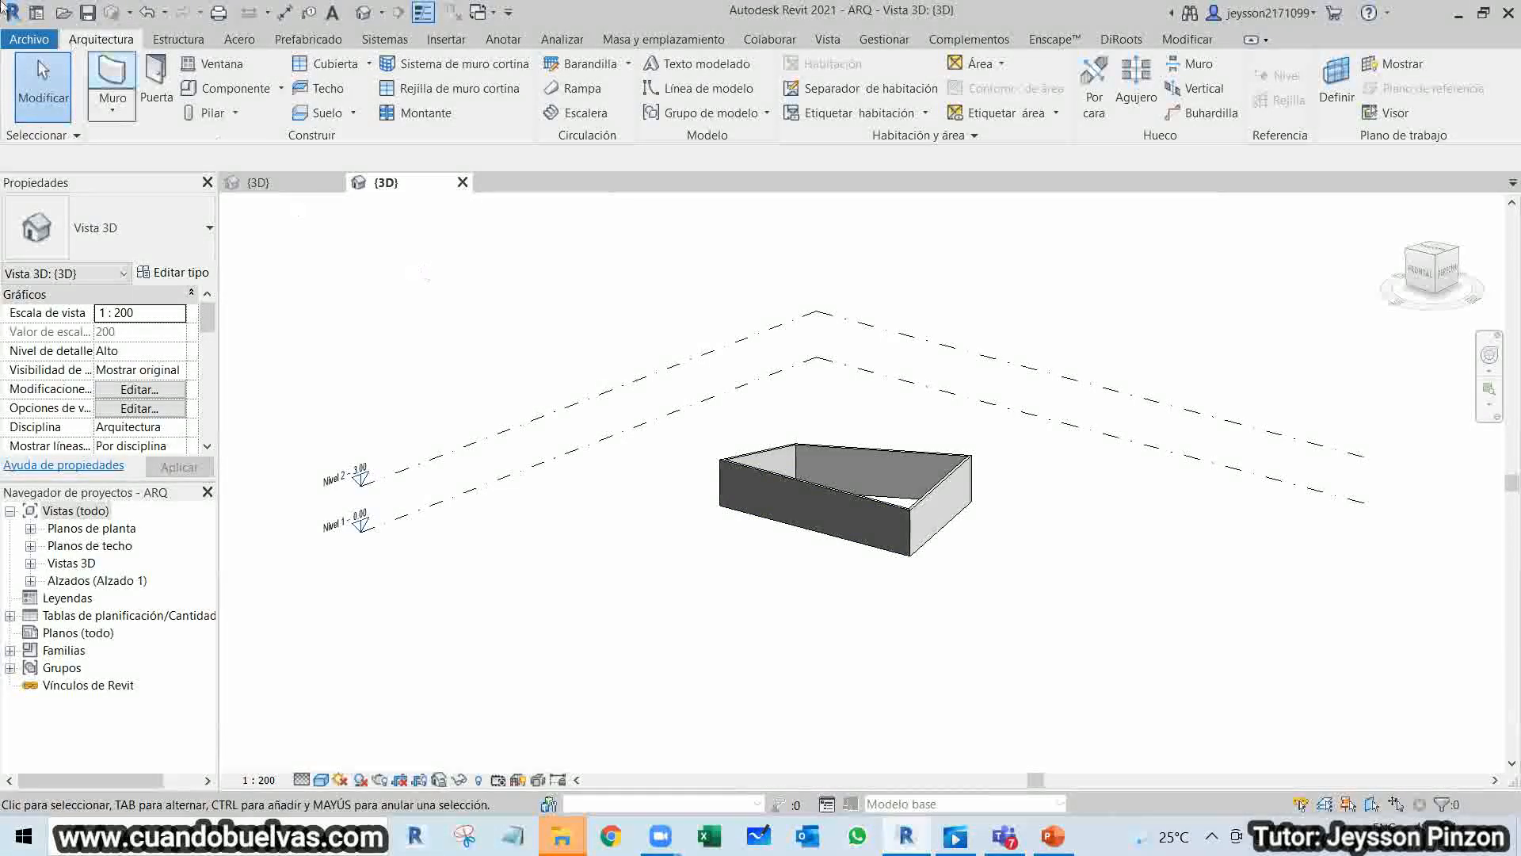
# Create a new project from the template Plantilla de fontanería.
pyautogui.click(29, 41)
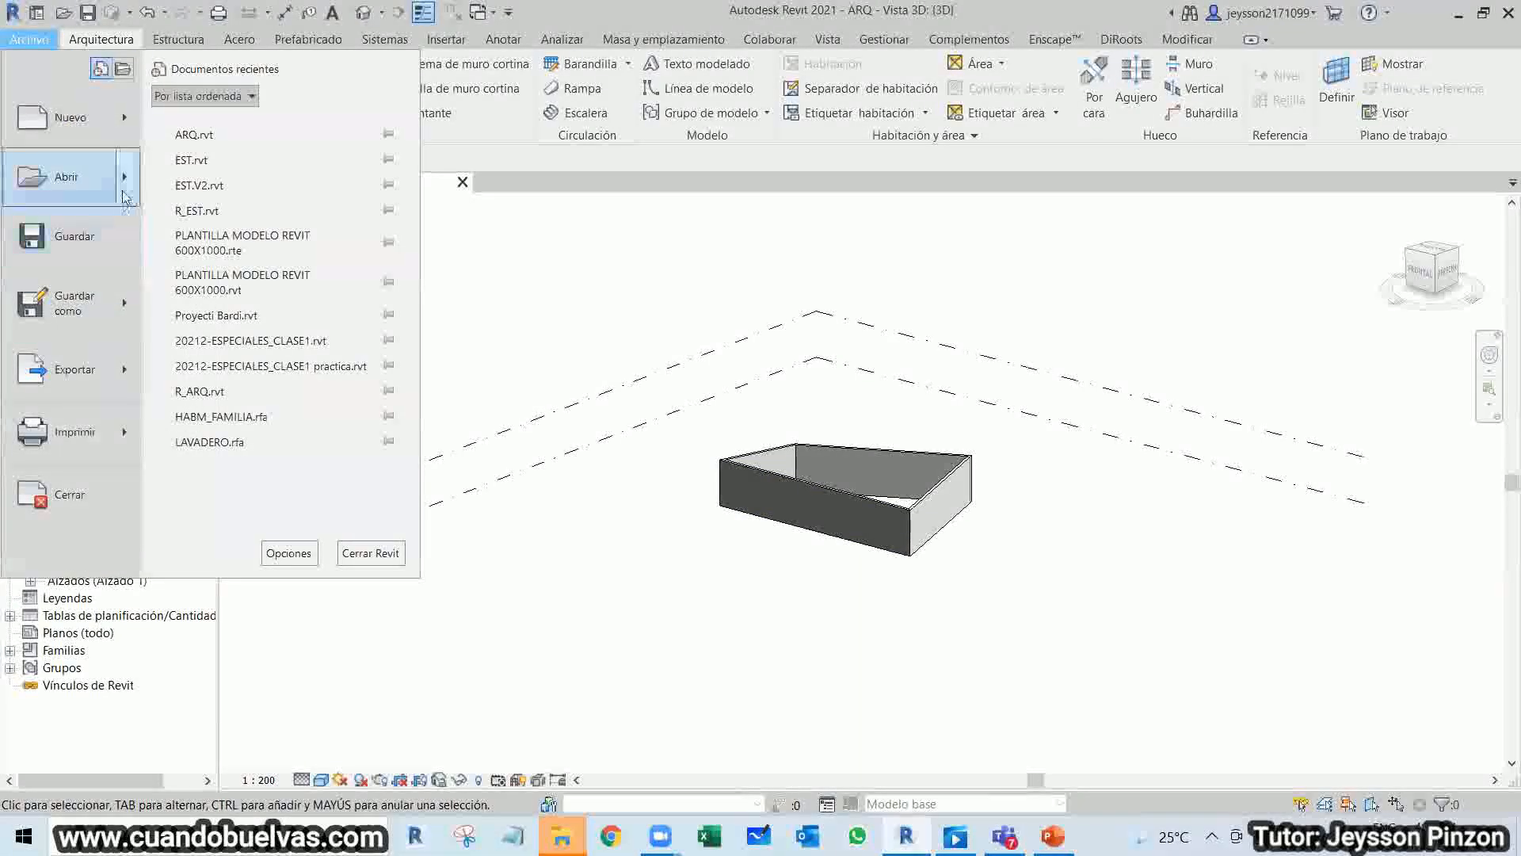
pyautogui.moveTo(132, 137)
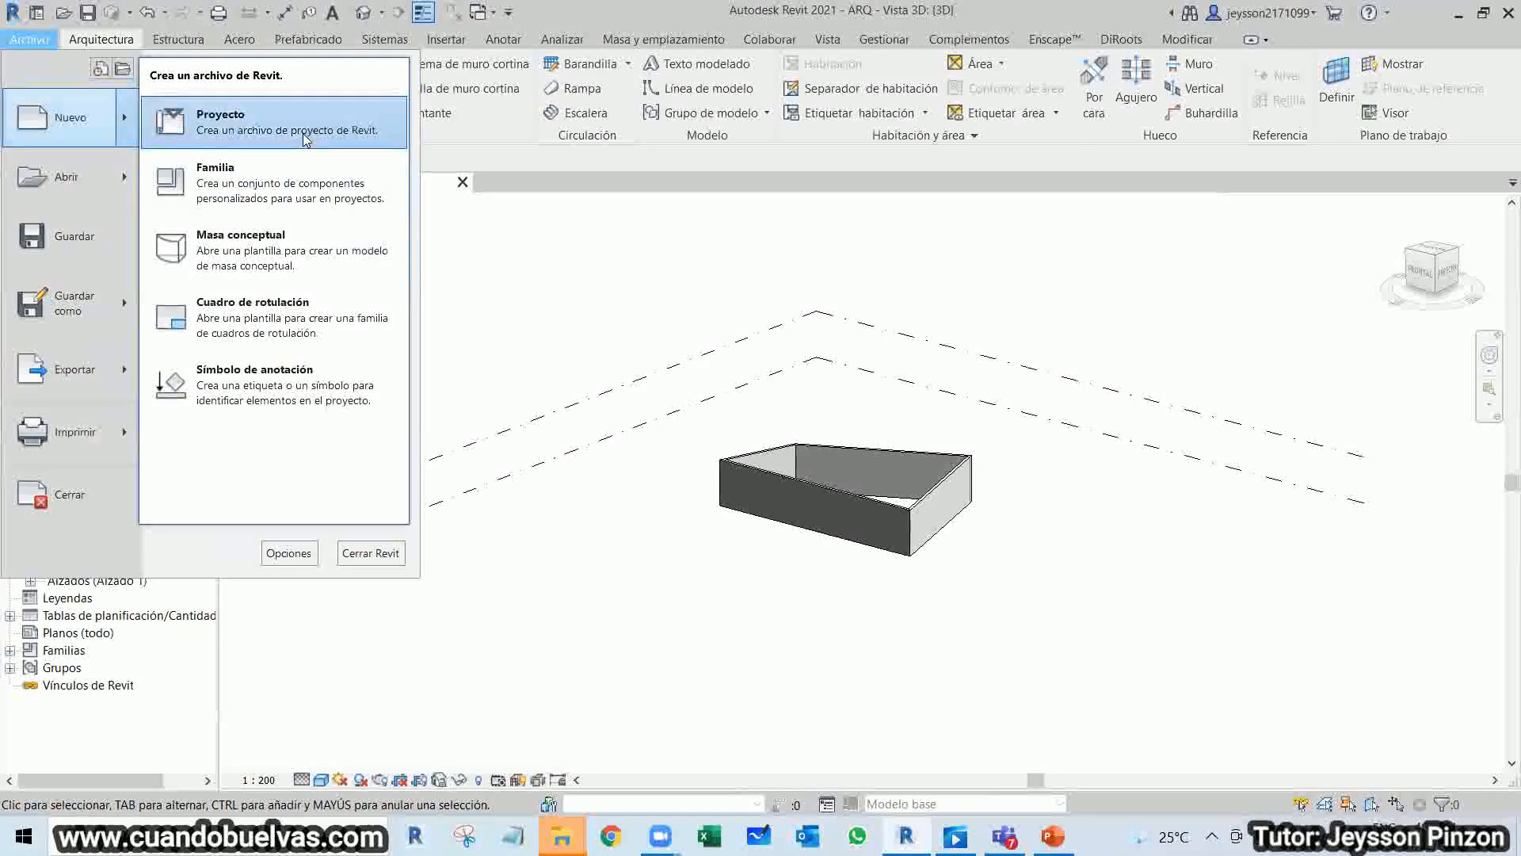
pyautogui.click(741, 376)
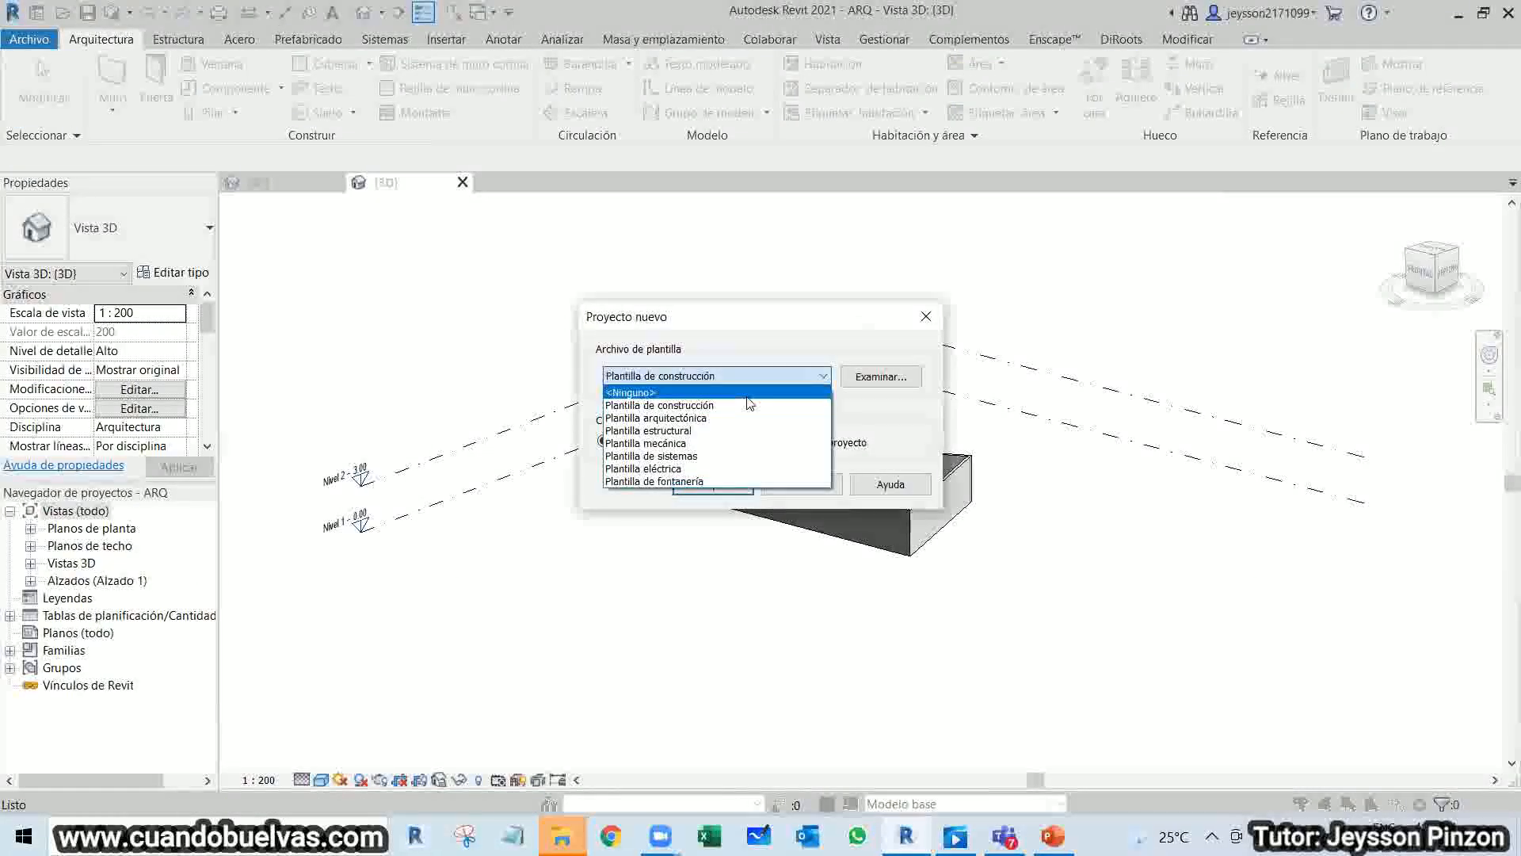
pyautogui.click(730, 481)
pyautogui.click(713, 484)
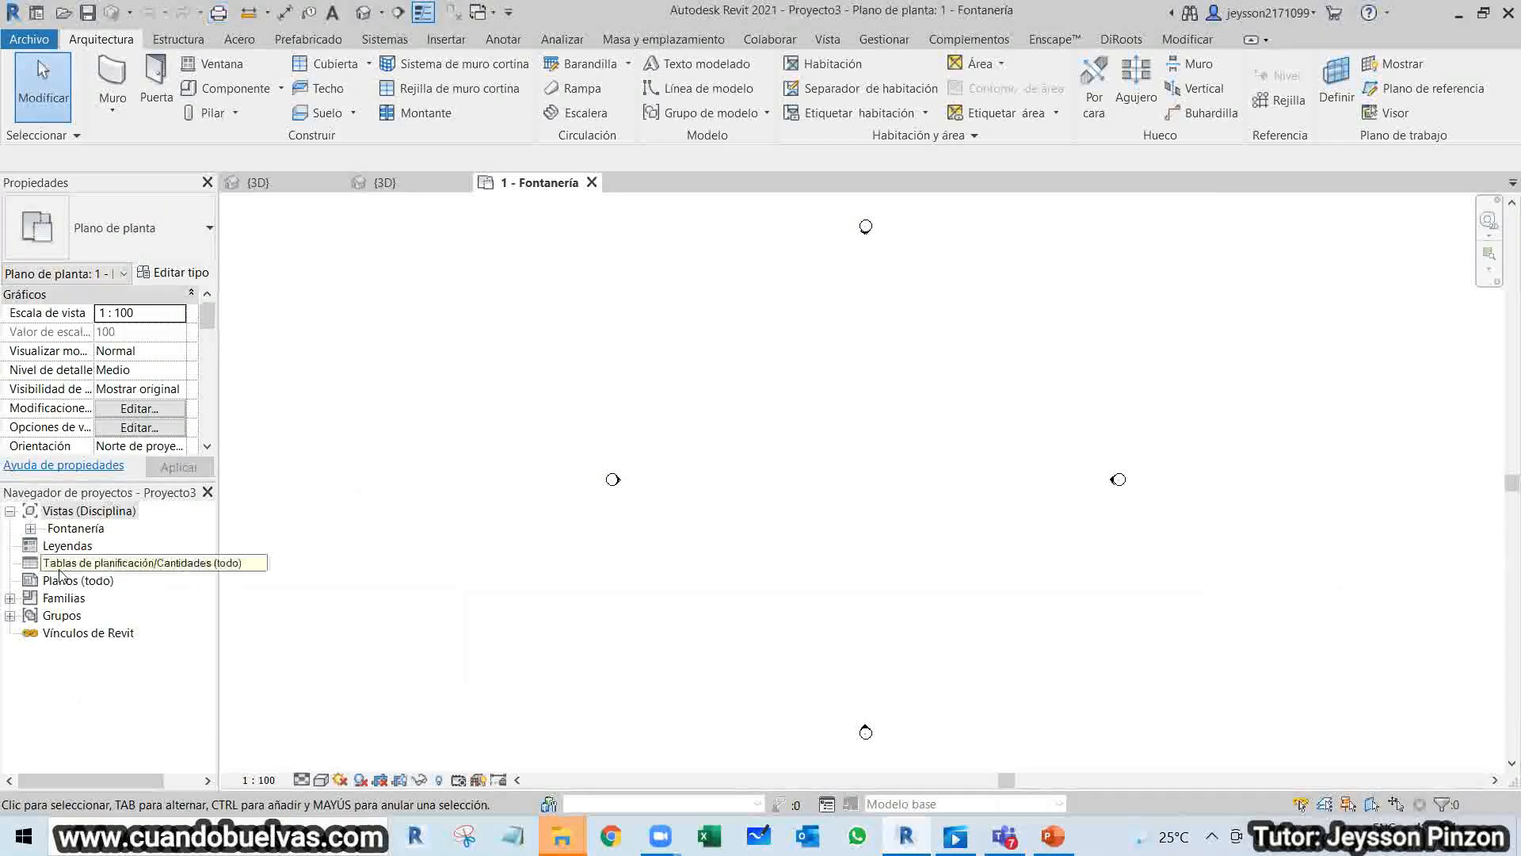
# Open the 2 - Fontanería floor plan of the new project.
pyautogui.click(89, 510)
pyautogui.click(30, 527)
pyautogui.click(51, 545)
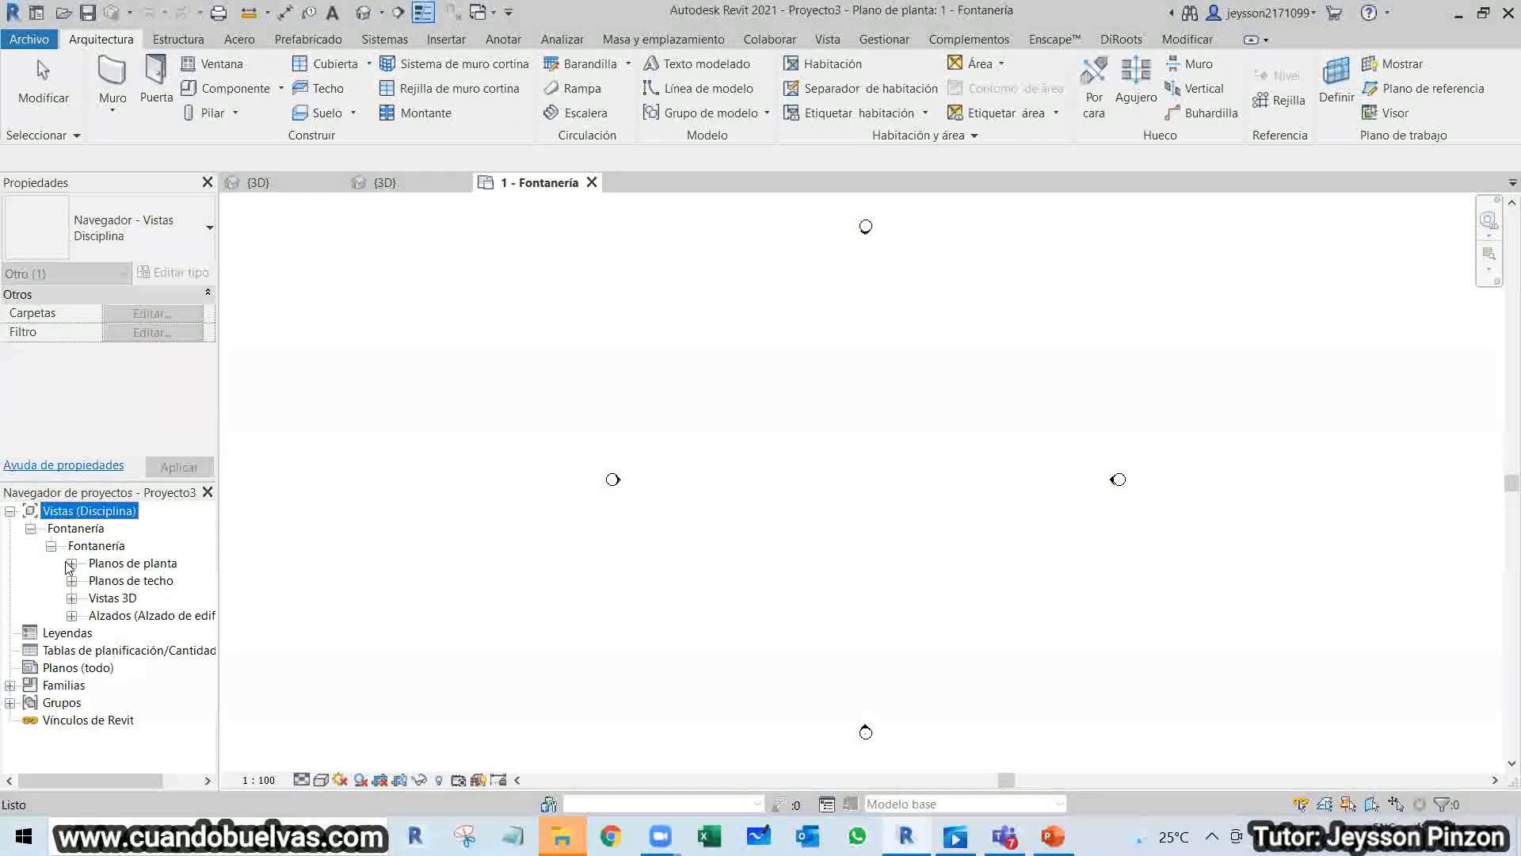
pyautogui.click(71, 563)
pyautogui.click(151, 599)
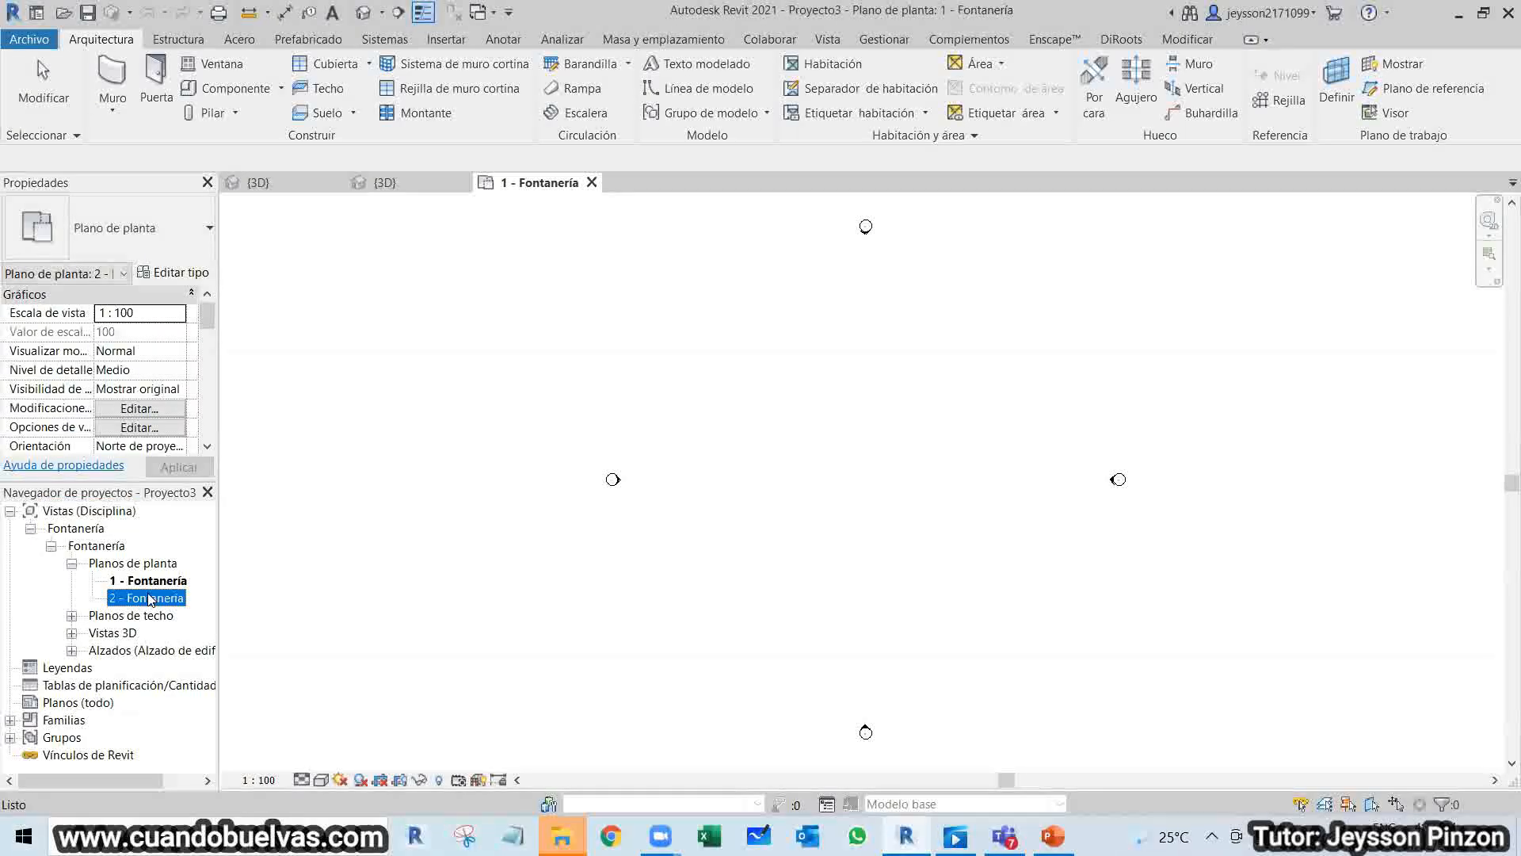
pyautogui.doubleClick(150, 600)
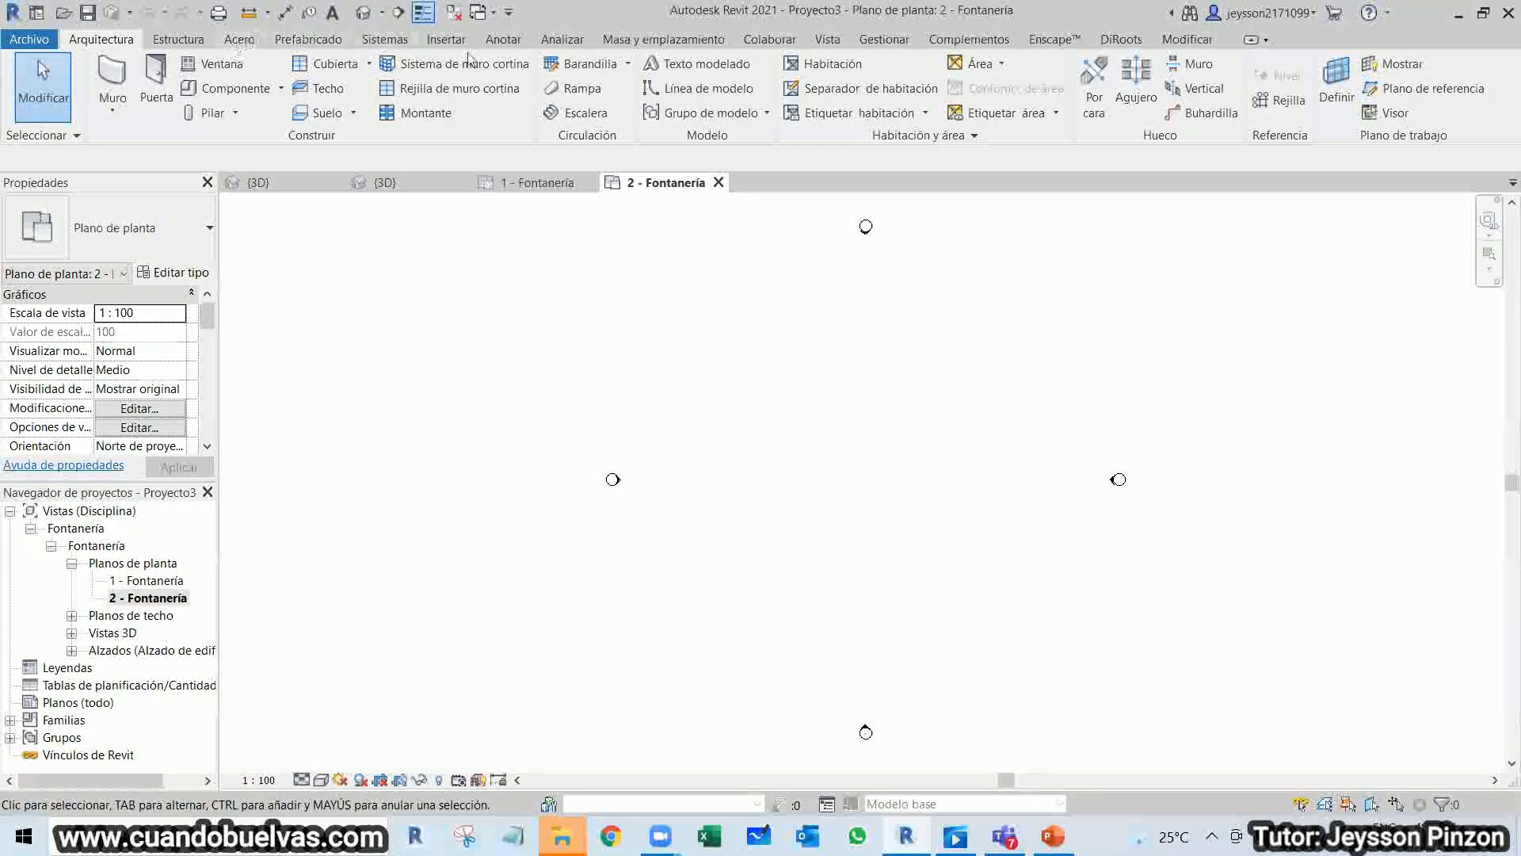
# Draw a closed, irregular four-sided loop of standard pipe, 150 mm in diameter, at a middle elevation of 2743.2 mm on Nivel 2.
pyautogui.click(385, 39)
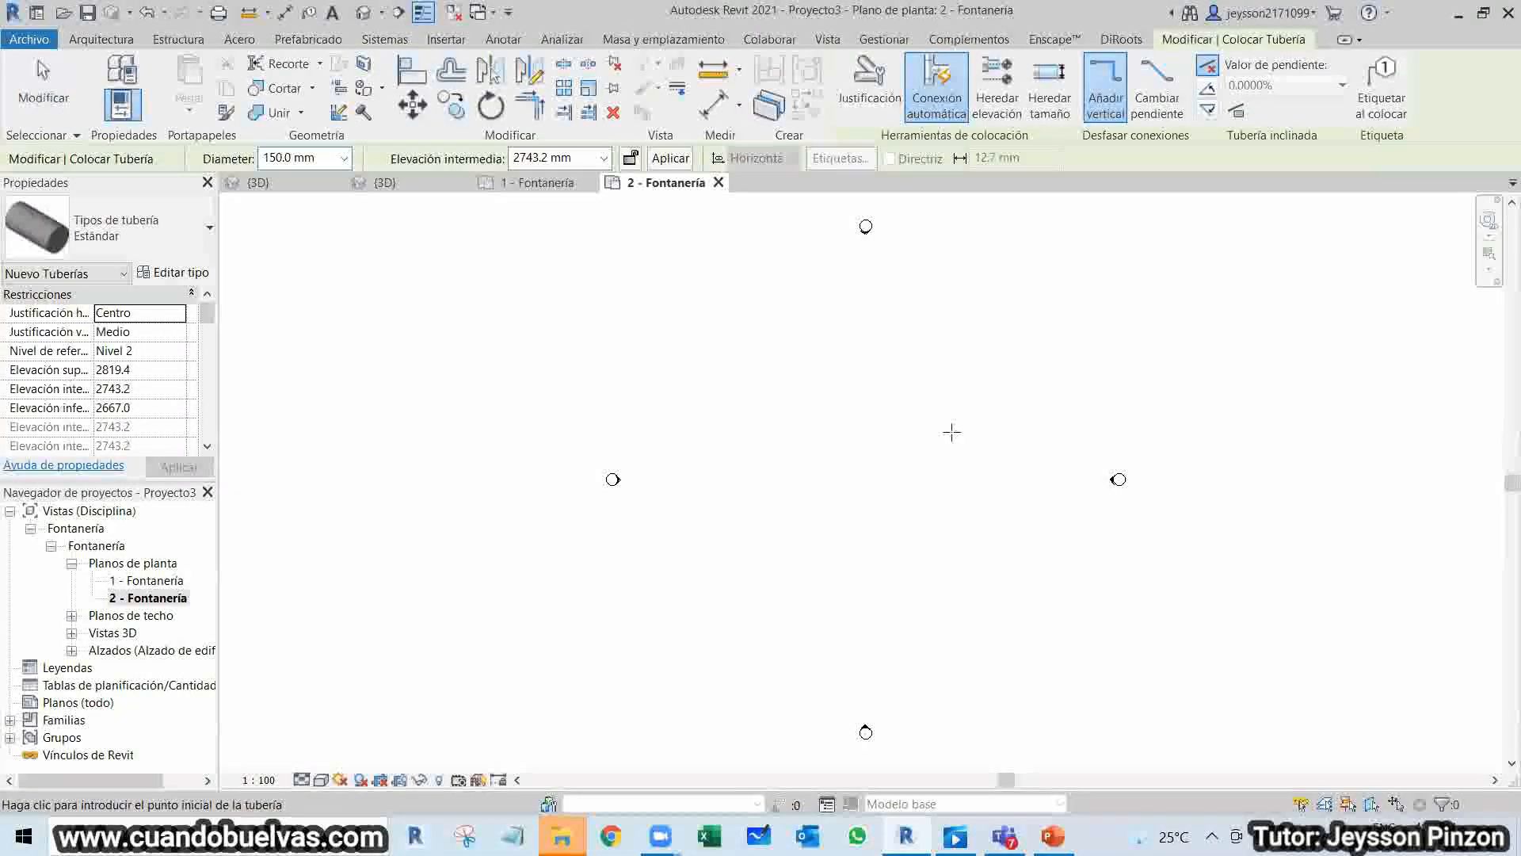
pyautogui.click(819, 386)
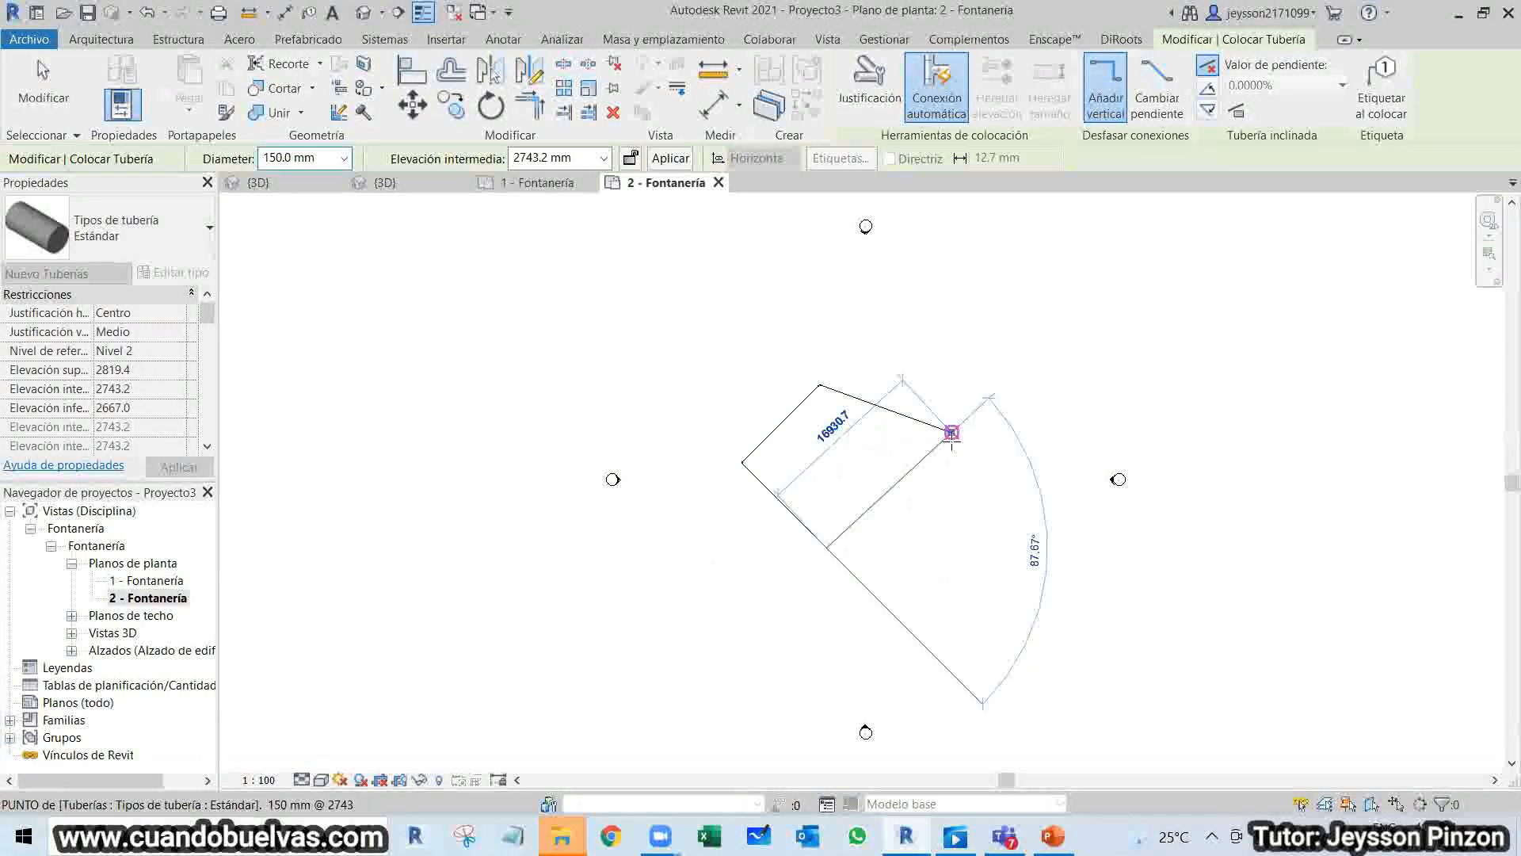
pyautogui.click(964, 486)
pyautogui.press('Escape')
pyautogui.press('Escape')
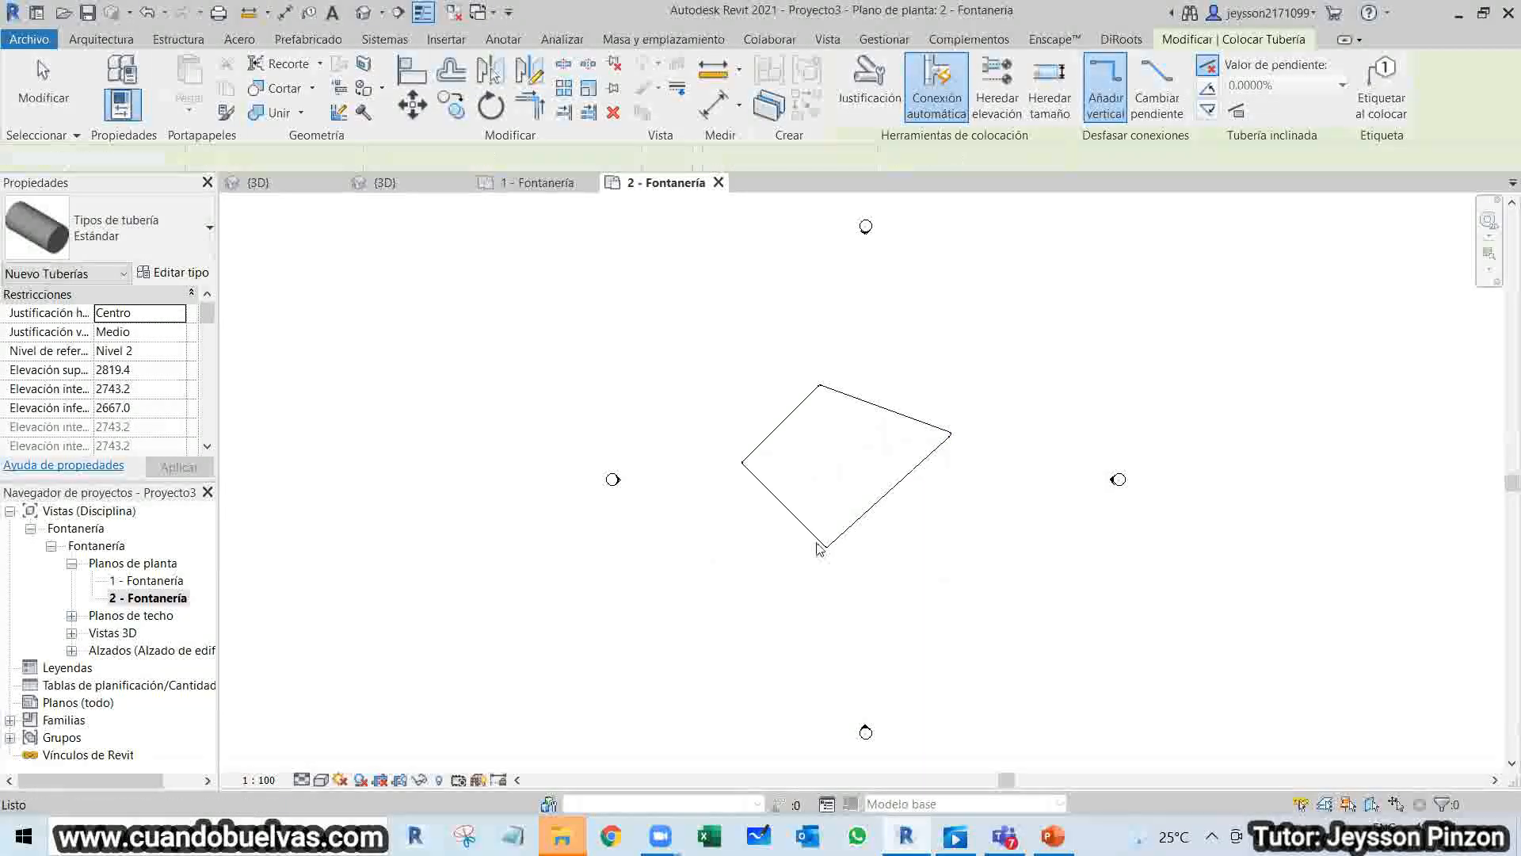
# Set the detail level of the 2 - Fontanería plan to Alto.
pyautogui.scroll(5, 828, 544)
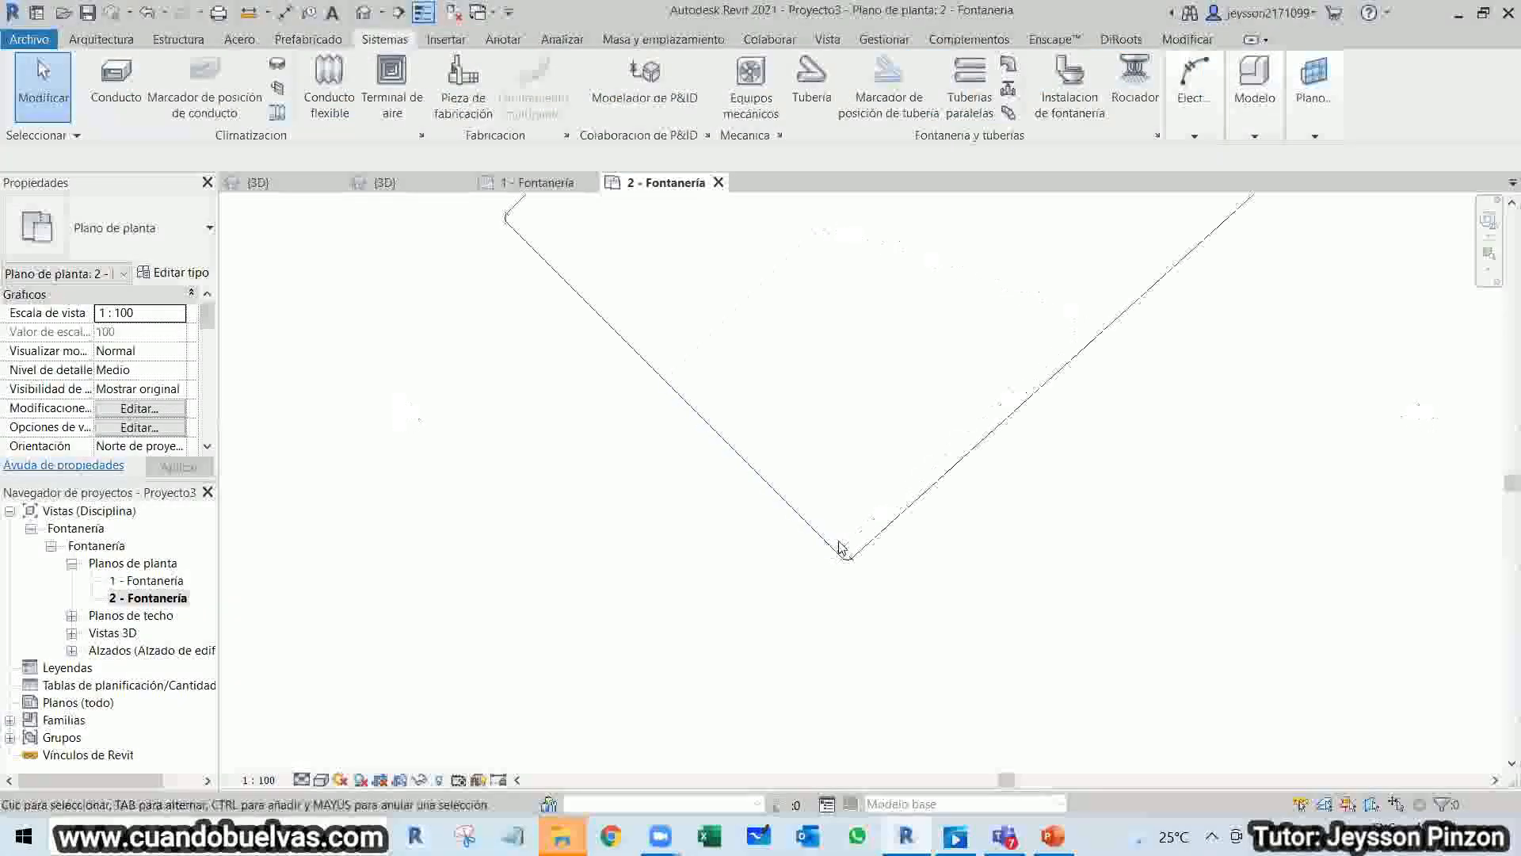
pyautogui.click(302, 780)
pyautogui.click(316, 761)
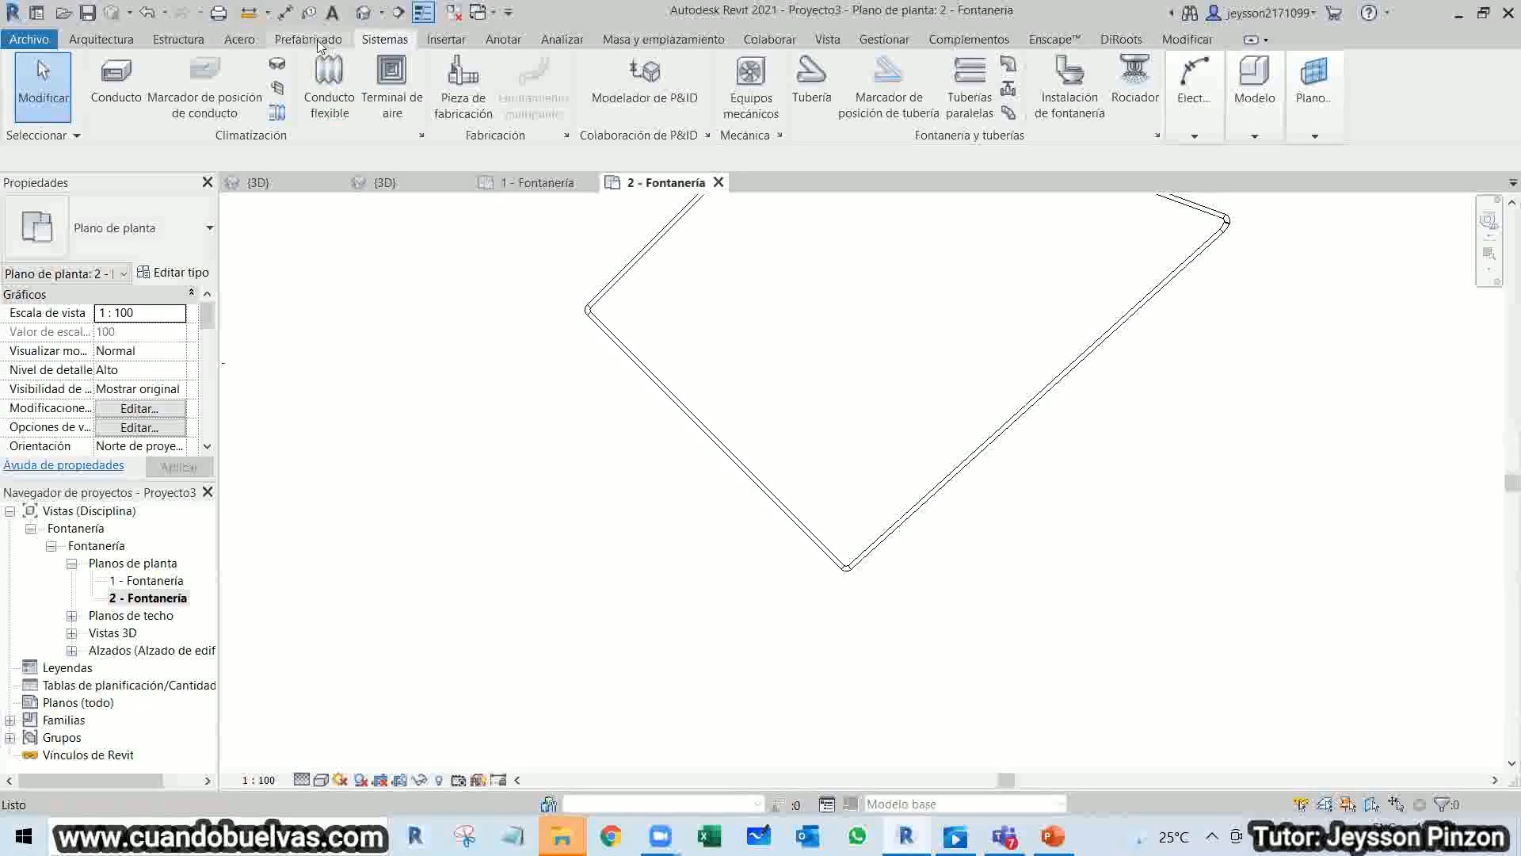
# Open the default 3D view and set its detail level to Alto and its scale to 1 : 100.
pyautogui.click(363, 12)
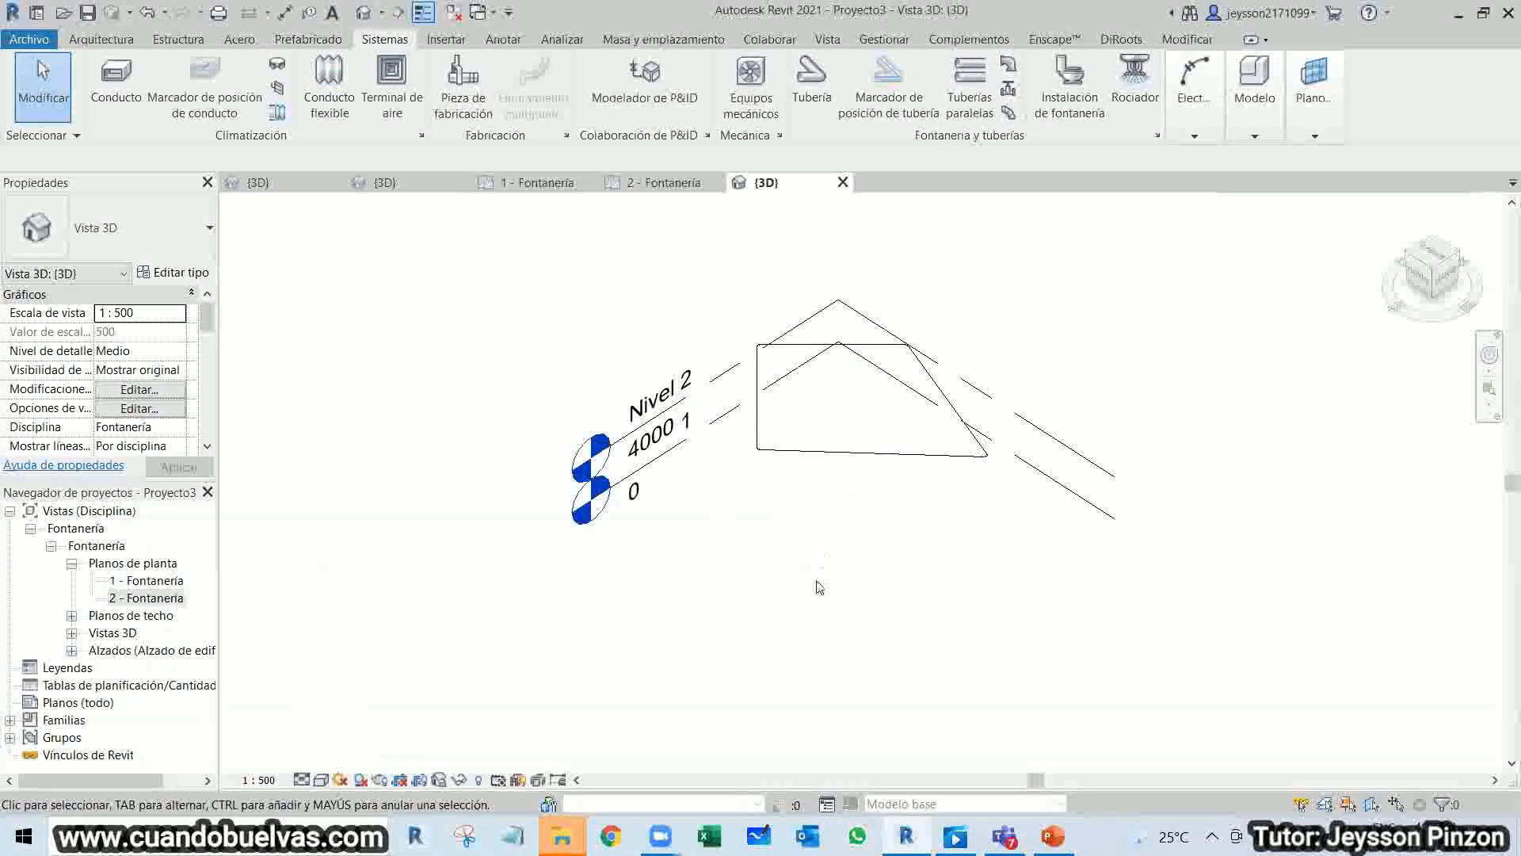
pyautogui.keyDown('shift'); pyautogui.moveTo(807, 402); pyautogui.dragTo(900, 357, button='middle'); pyautogui.keyUp('shift')
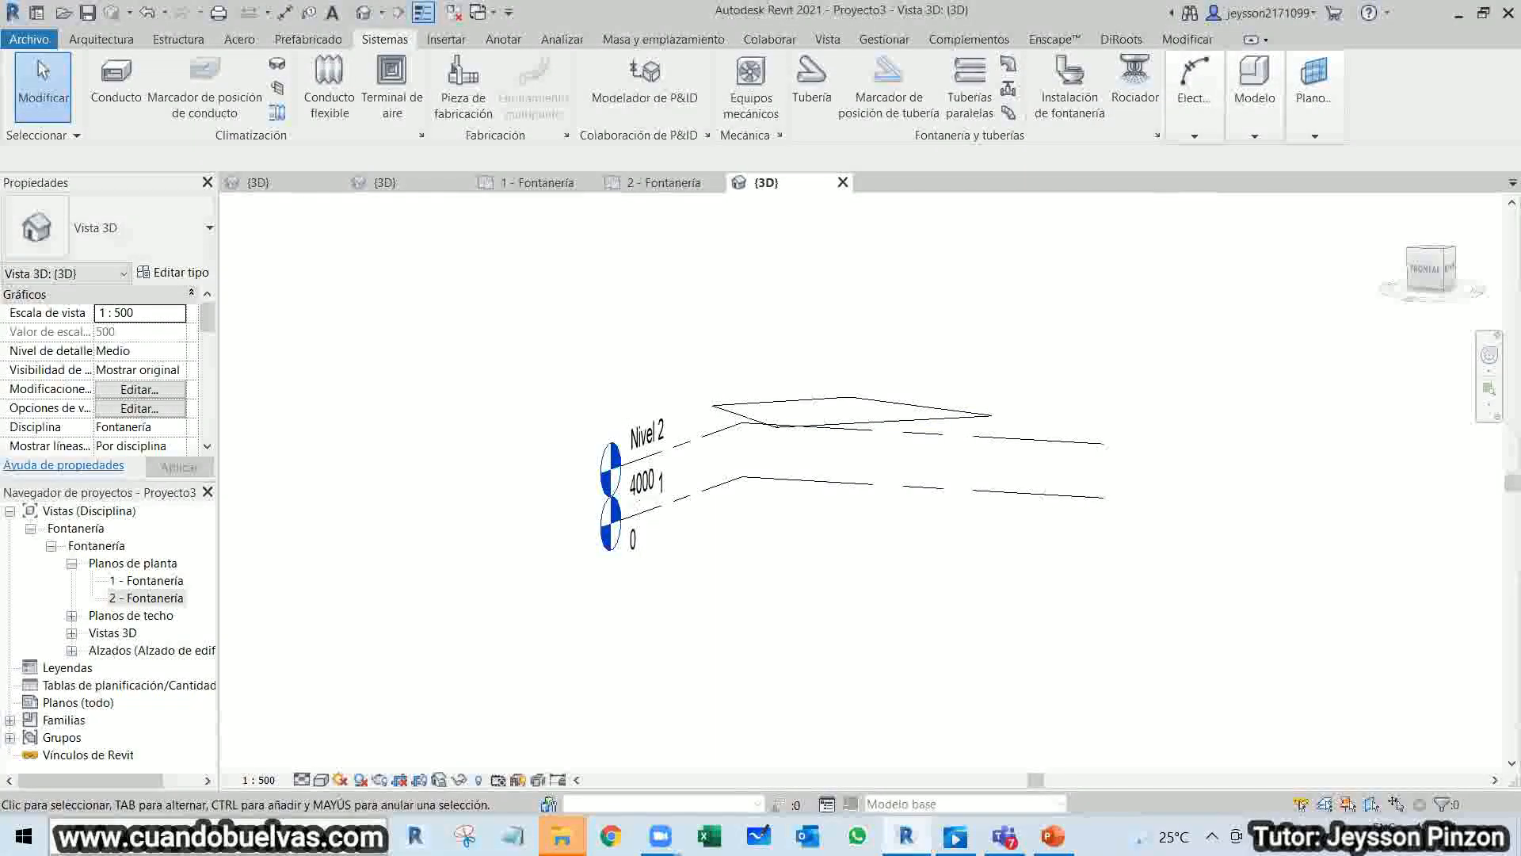
pyautogui.click(304, 780)
pyautogui.click(317, 759)
pyautogui.click(258, 780)
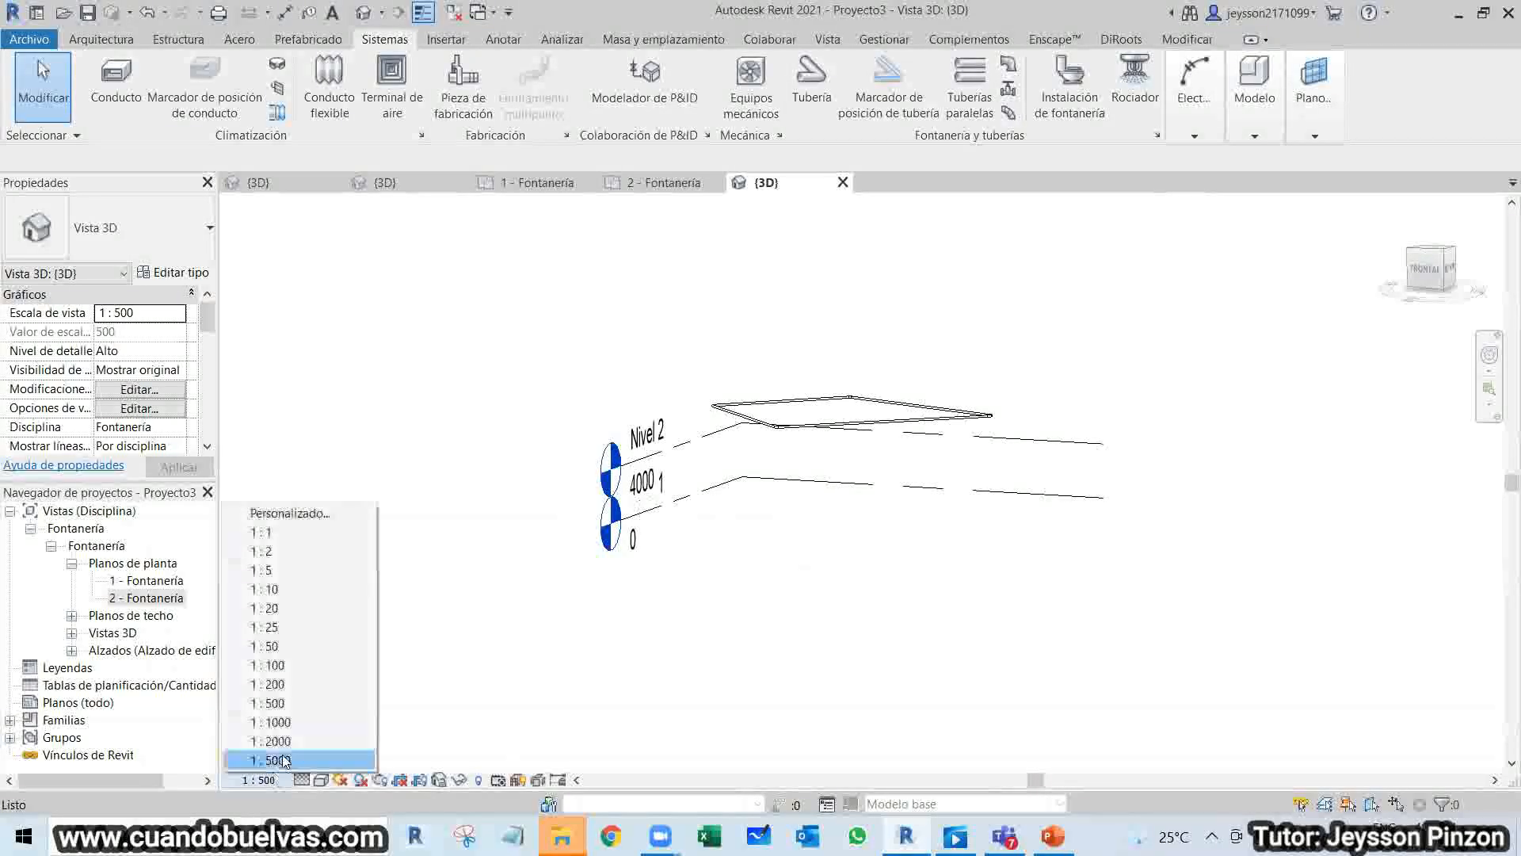
pyautogui.click(273, 665)
# Set the elevation of the front pipe's end beside the sharp corner elbow to 2643.2 mm.
pyautogui.keyDown('shift'); pyautogui.moveTo(967, 526); pyautogui.dragTo(968, 429, button='middle'); pyautogui.keyUp('shift')
pyautogui.click(982, 423)
pyautogui.scroll(5, 994, 408)
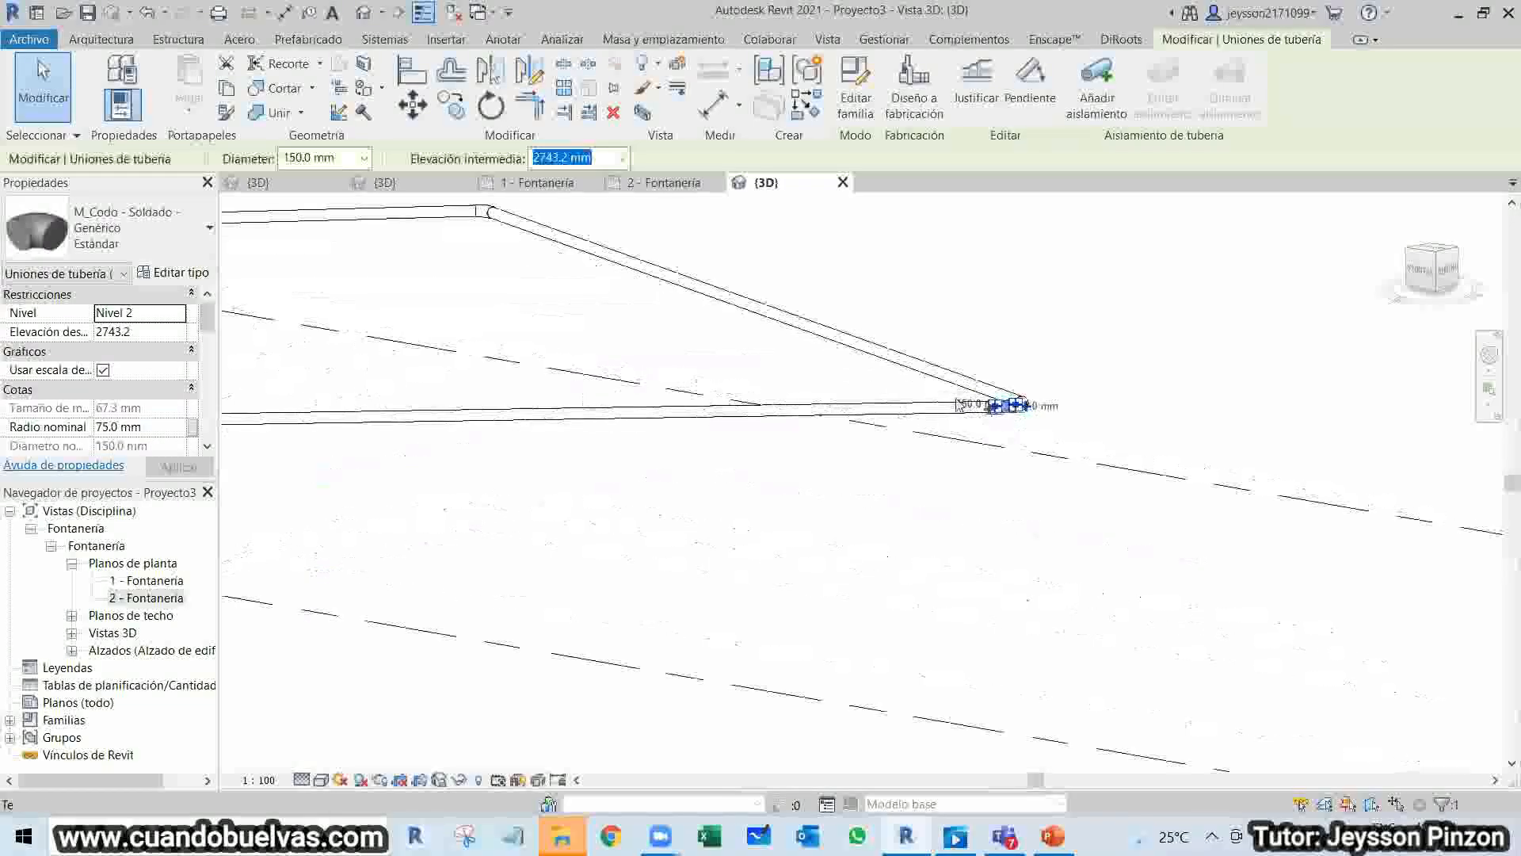
pyautogui.click(884, 411)
pyautogui.click(1065, 414)
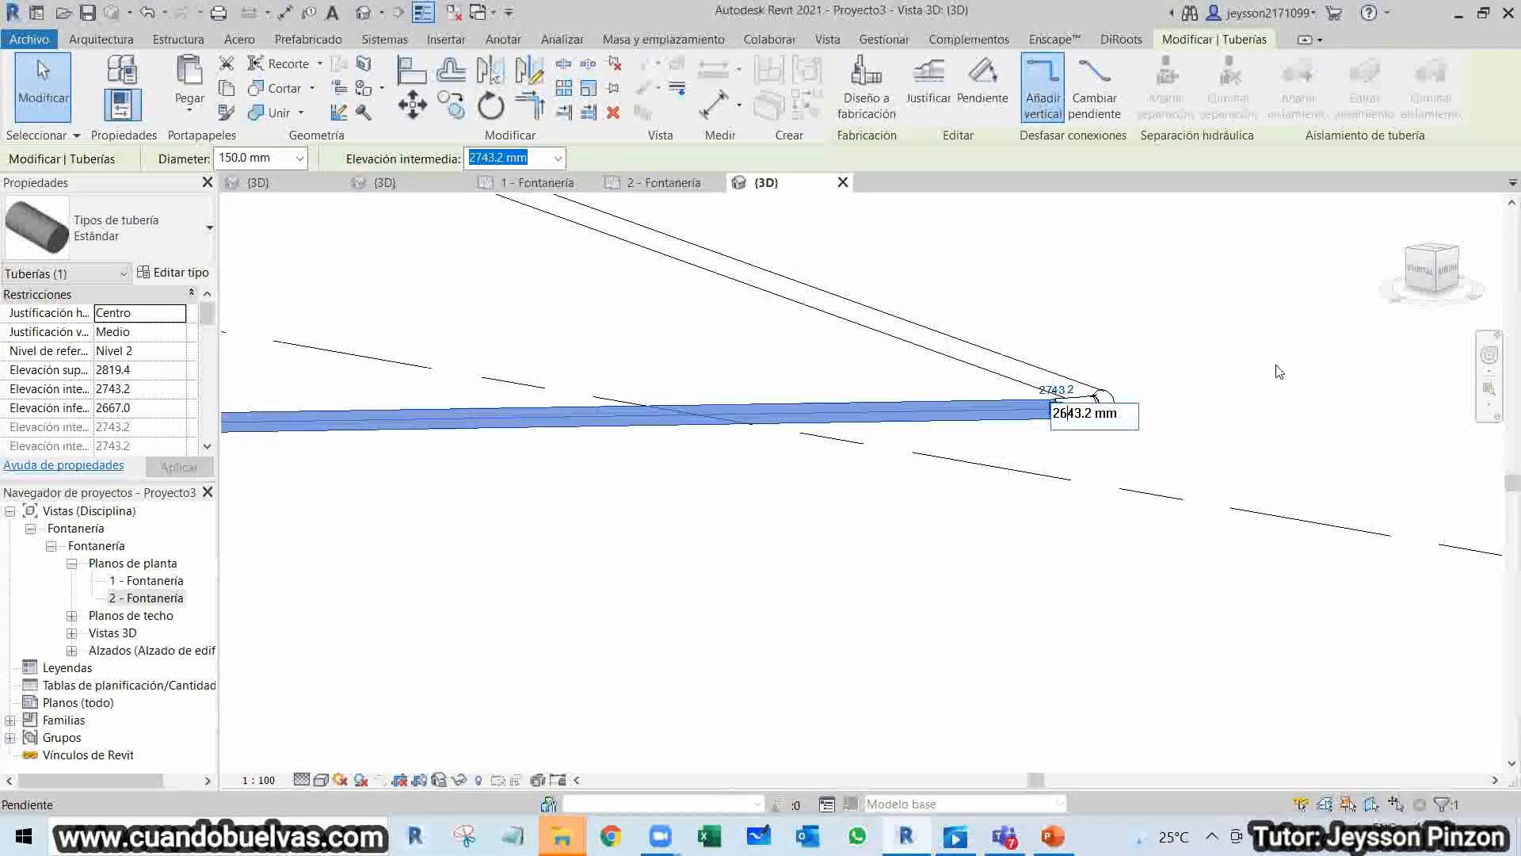
pyautogui.press('Return')
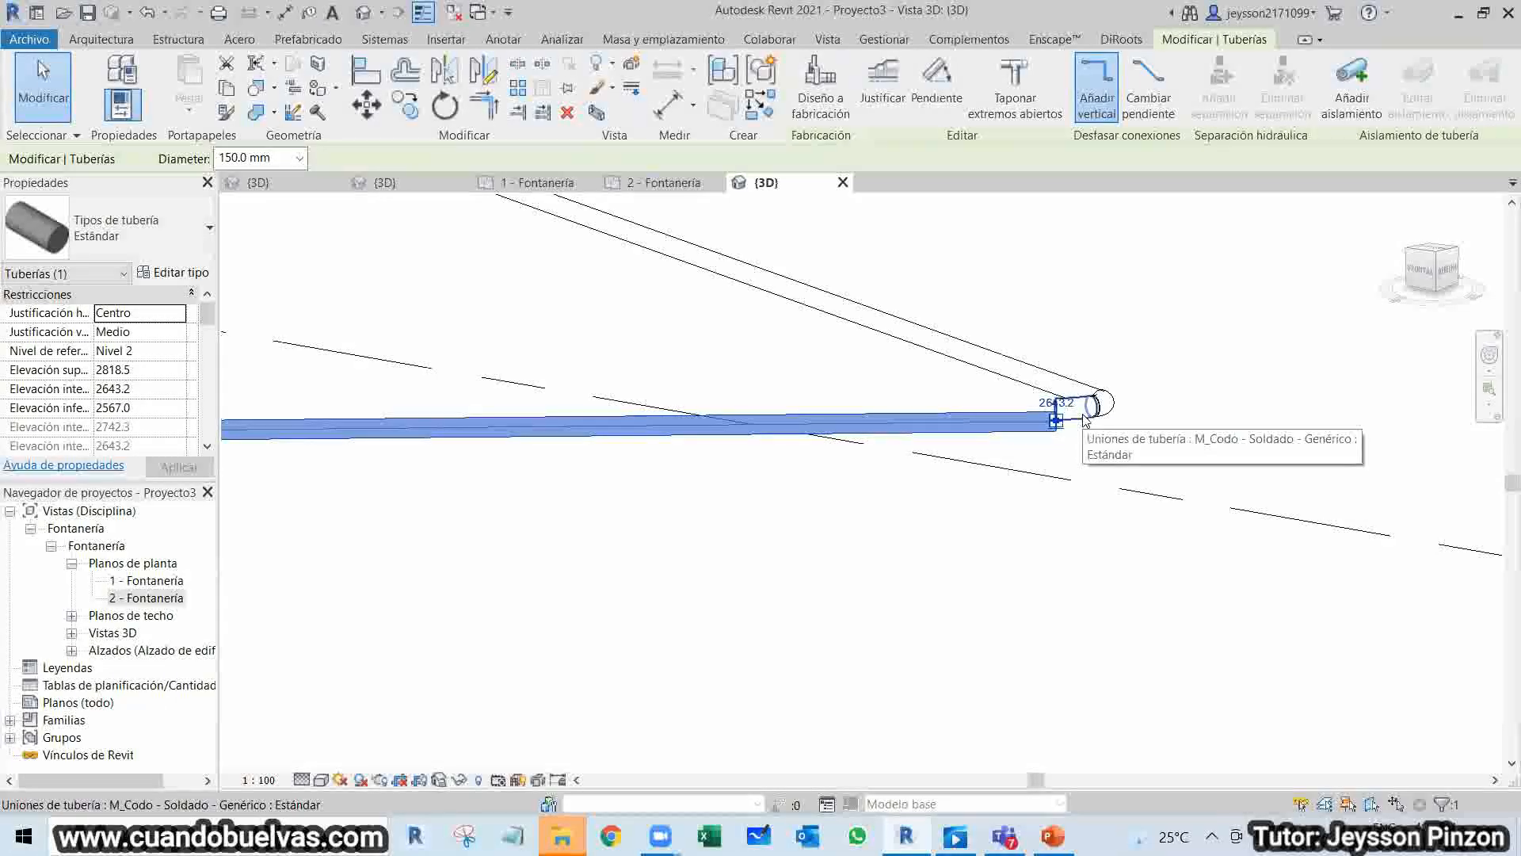
# Delete the elbow at the sharp corner and lower the front pipe's free end further.
pyautogui.press('Escape')
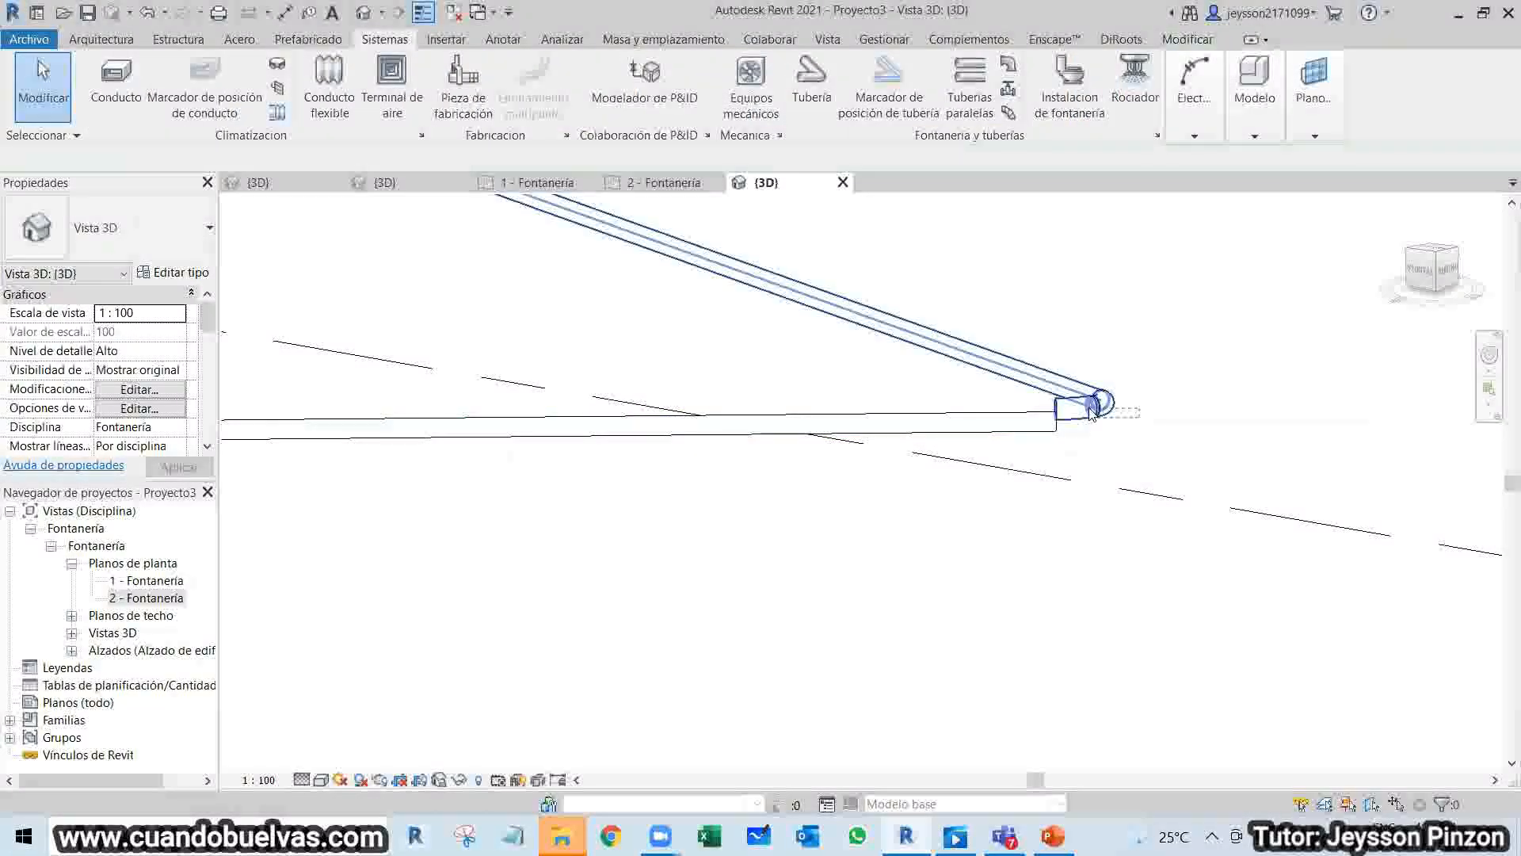
pyautogui.moveTo(972, 312); pyautogui.dragTo(1213, 469)
pyautogui.press('Delete')
pyautogui.click(959, 427)
pyautogui.click(1056, 401)
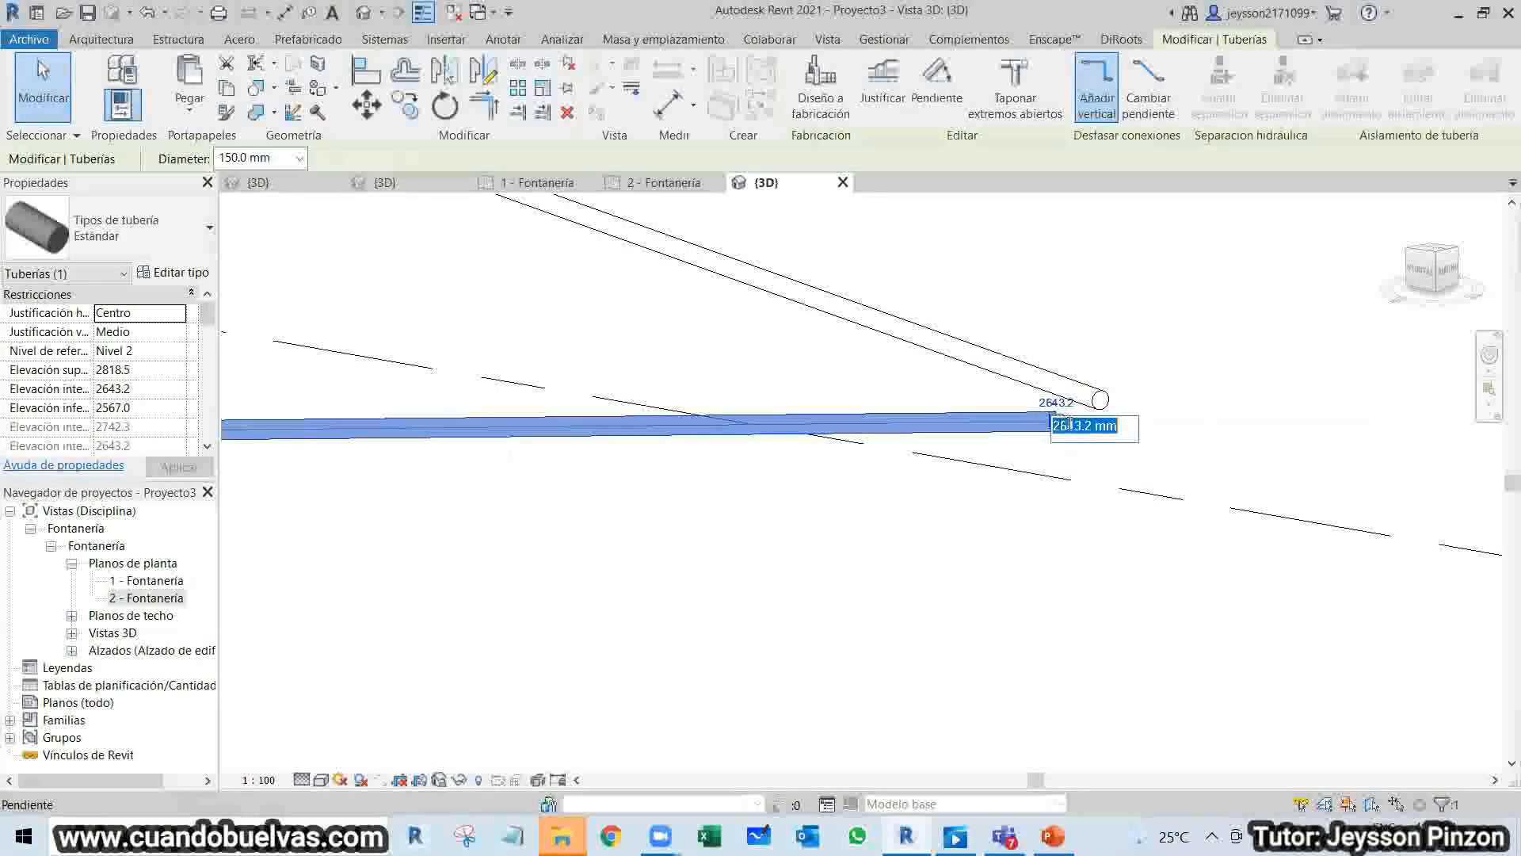
pyautogui.press('Return')
# Set the elevation of the other disconnected pipe's free end to 2943.2 mm.
pyautogui.click(1061, 374)
pyautogui.click(1107, 386)
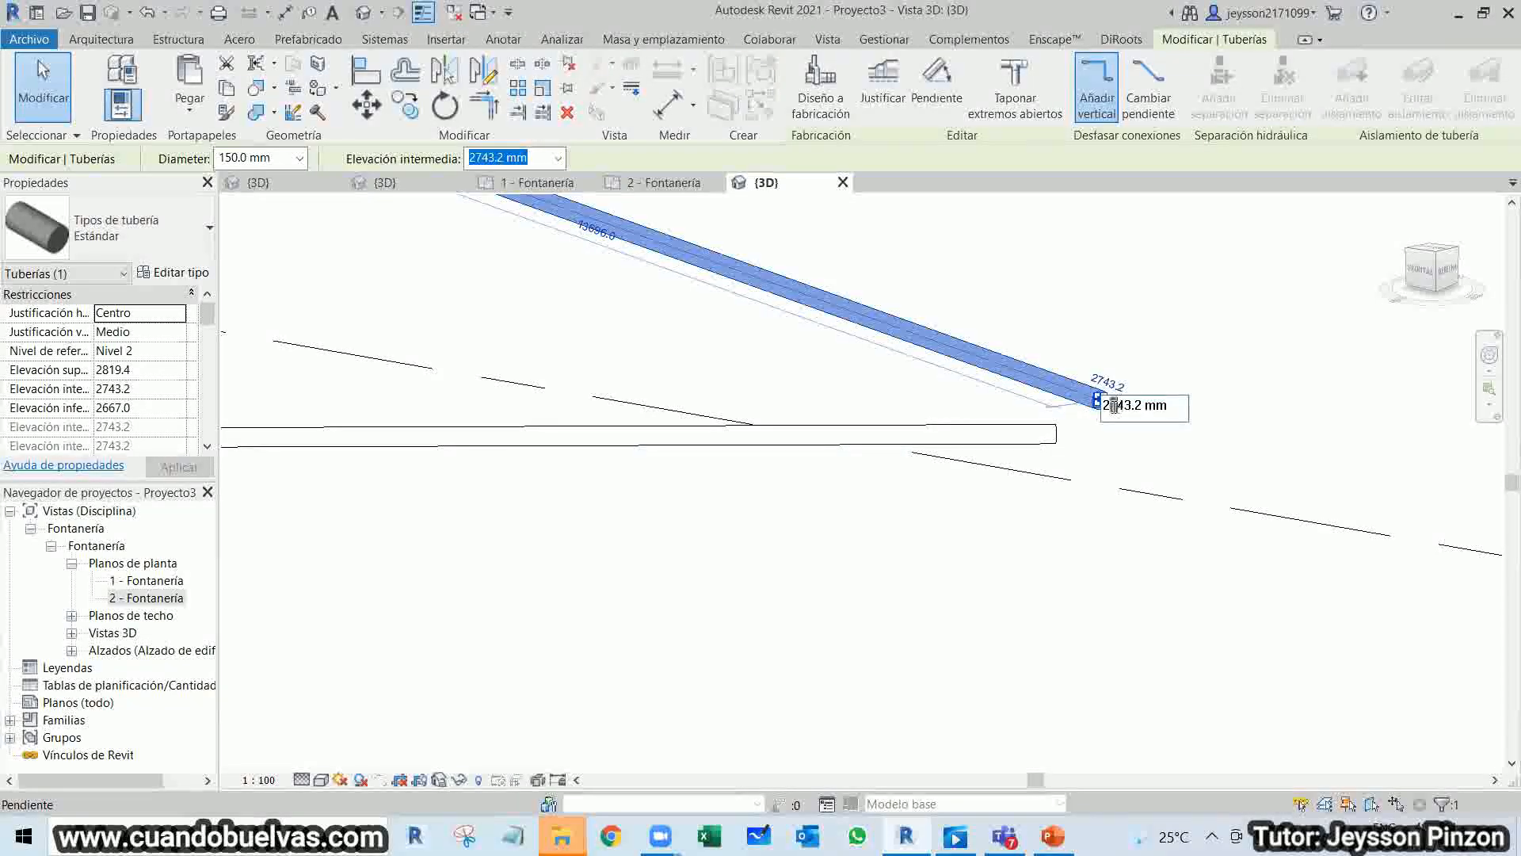
pyautogui.press('Return')
pyautogui.scroll(-5, 1276, 376)
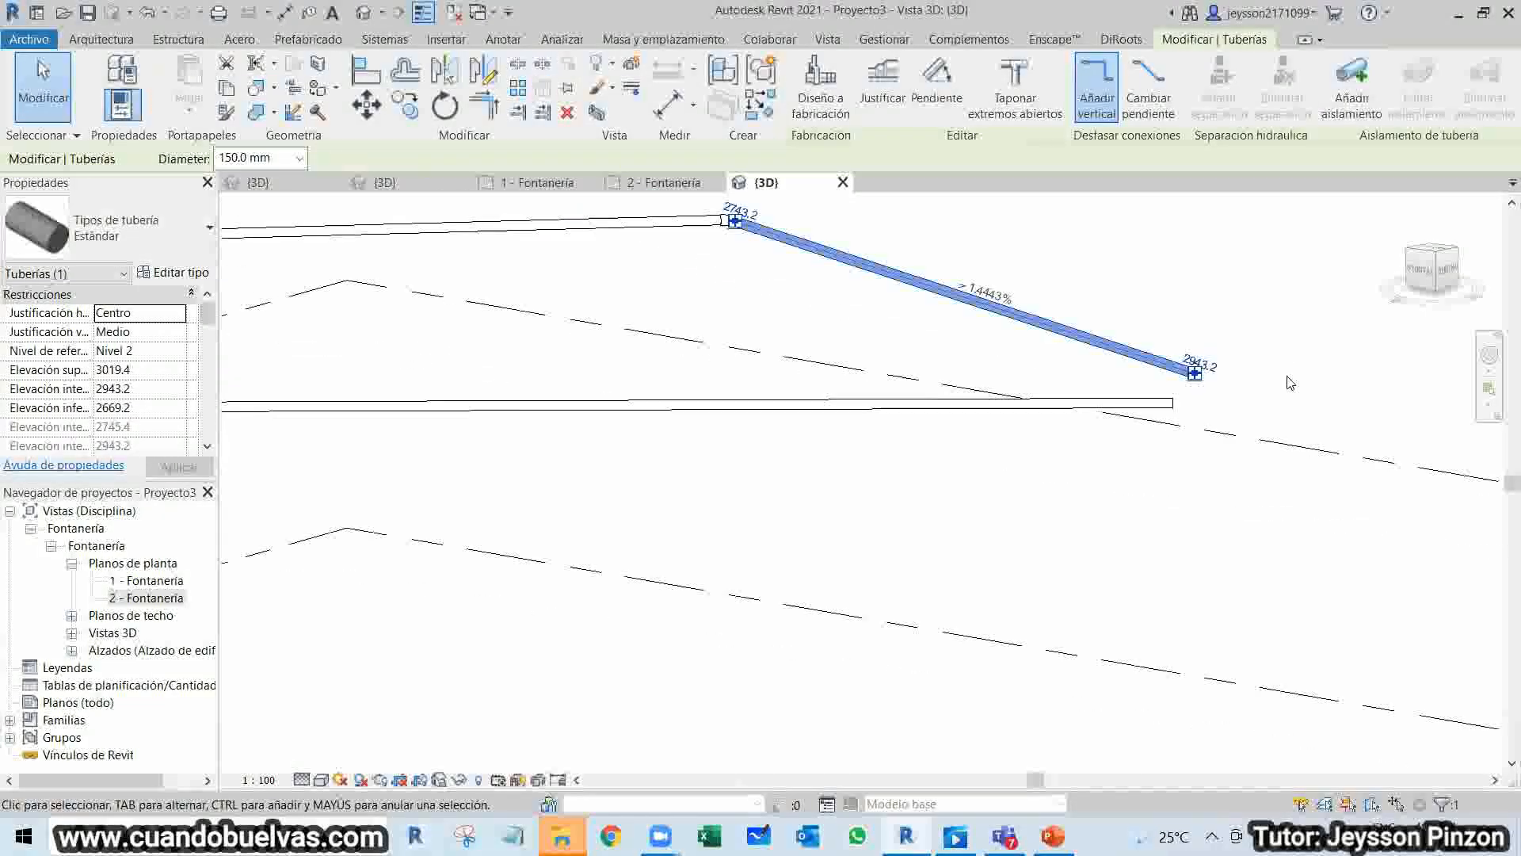
pyautogui.scroll(3, 622, 373)
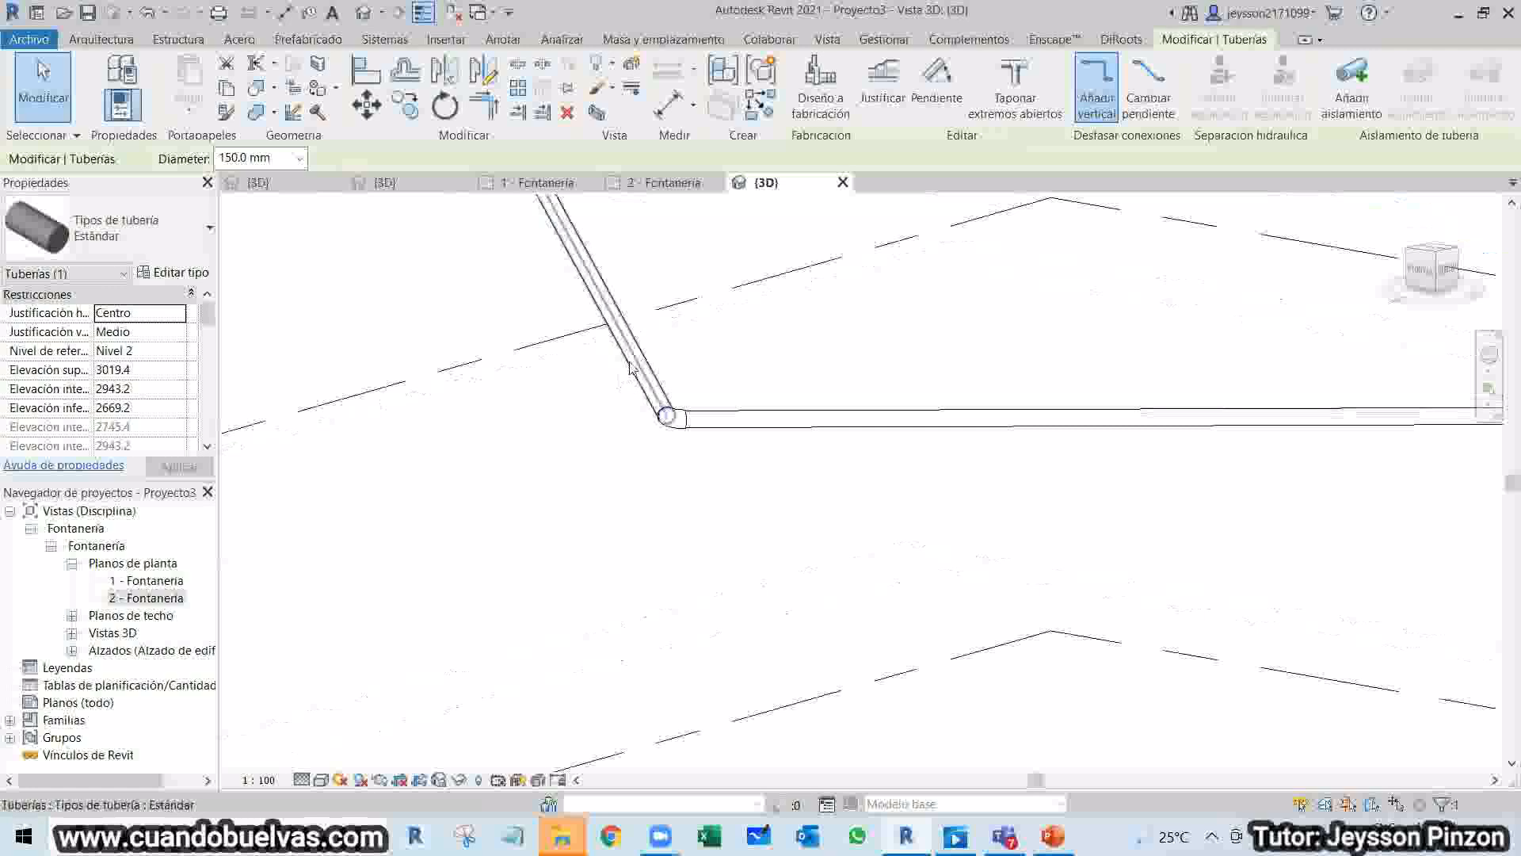
pyautogui.scroll(-3, 719, 455)
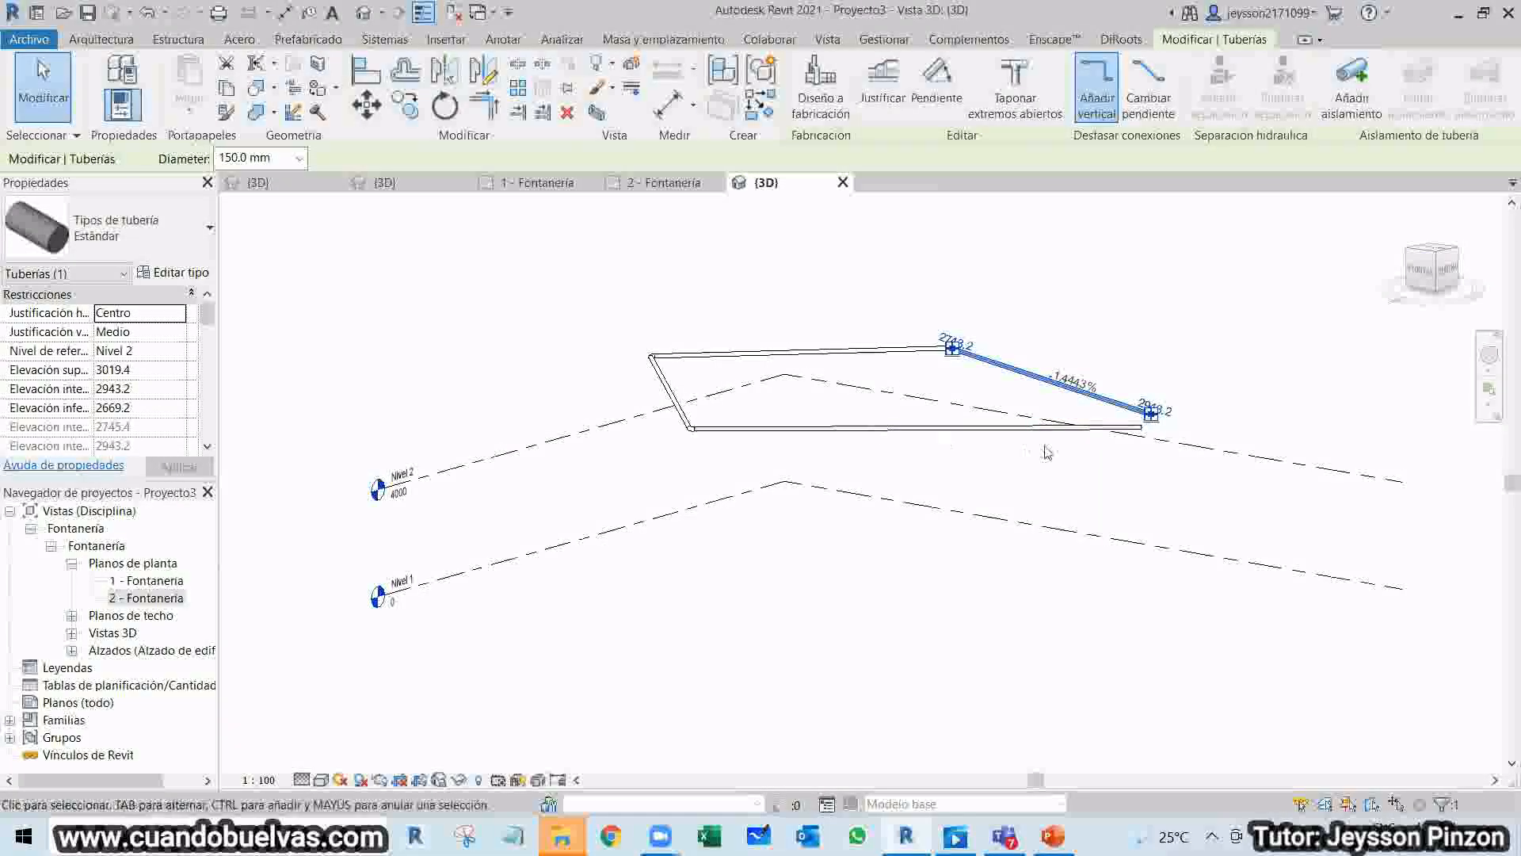
# Swing the raised pipe's free end away from the front pipe so that the loop stays open, shortening the pipe to about 7400 mm.
pyautogui.moveTo(1151, 414); pyautogui.dragTo(1148, 371)
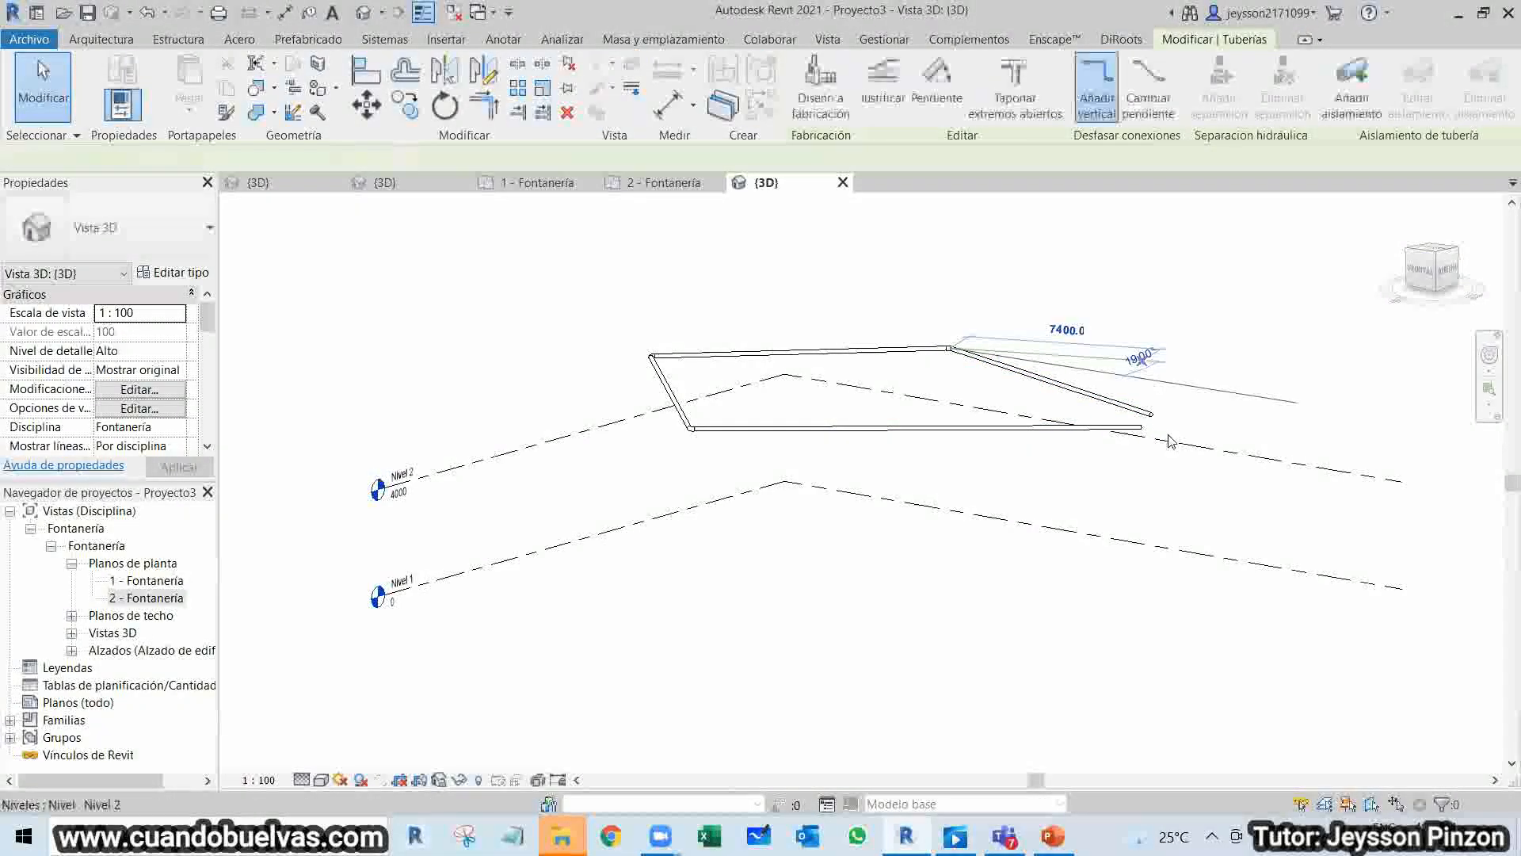
pyautogui.keyDown('shift'); pyautogui.moveTo(1212, 411); pyautogui.dragTo(1186, 488, button='middle'); pyautogui.keyUp('shift')
pyautogui.scroll(-2, 1186, 489)
pyautogui.click(805, 313)
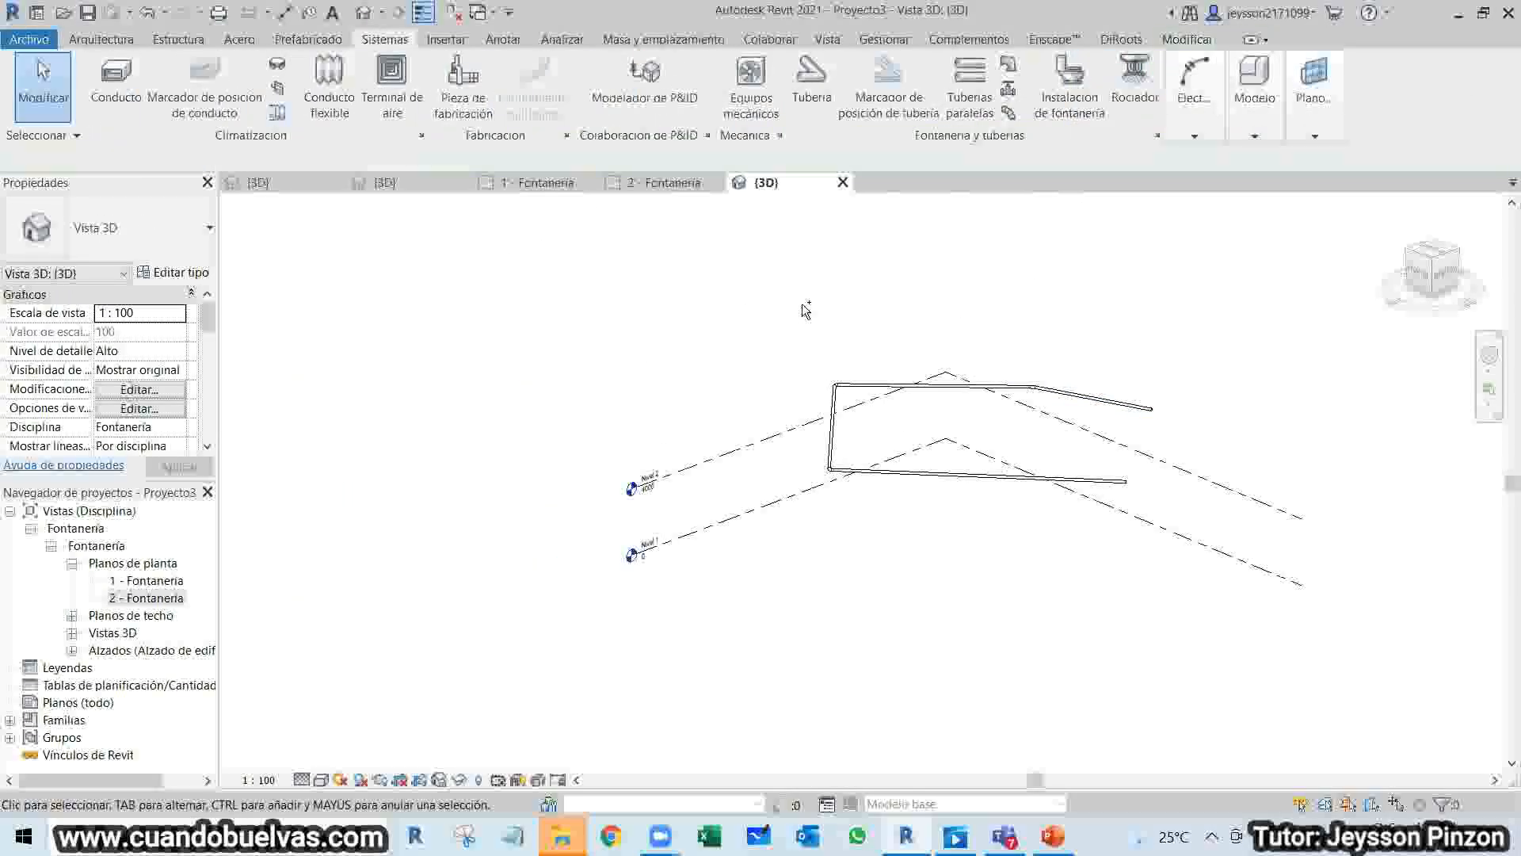
# Save the plumbing project as MEP on the Desktop and close its two Fontanería floor plans.
pyautogui.hotkey('ctrl', 's')
pyautogui.write('MEP')
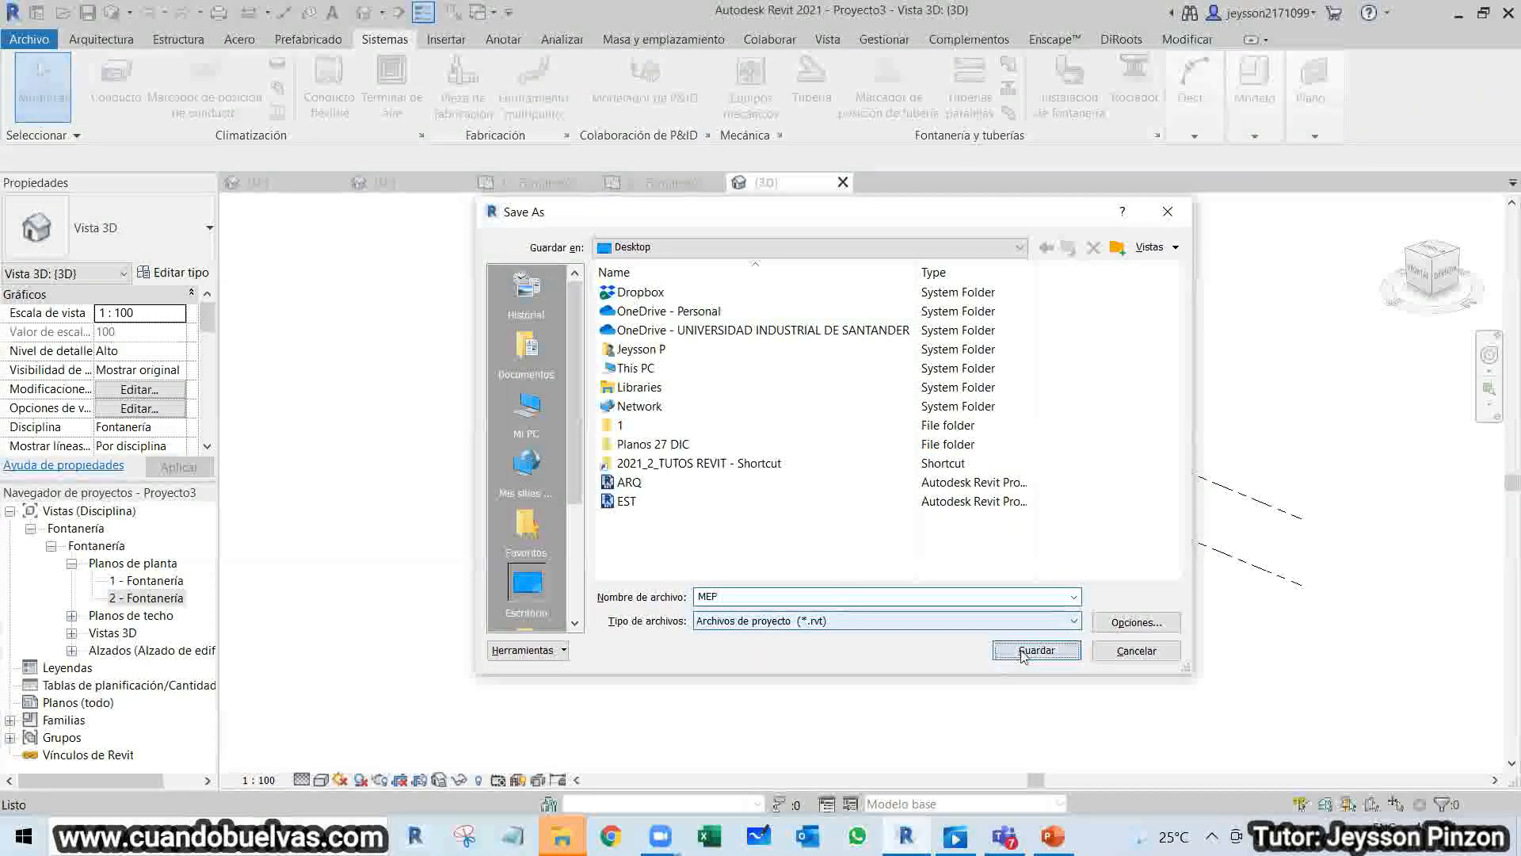
pyautogui.click(1022, 651)
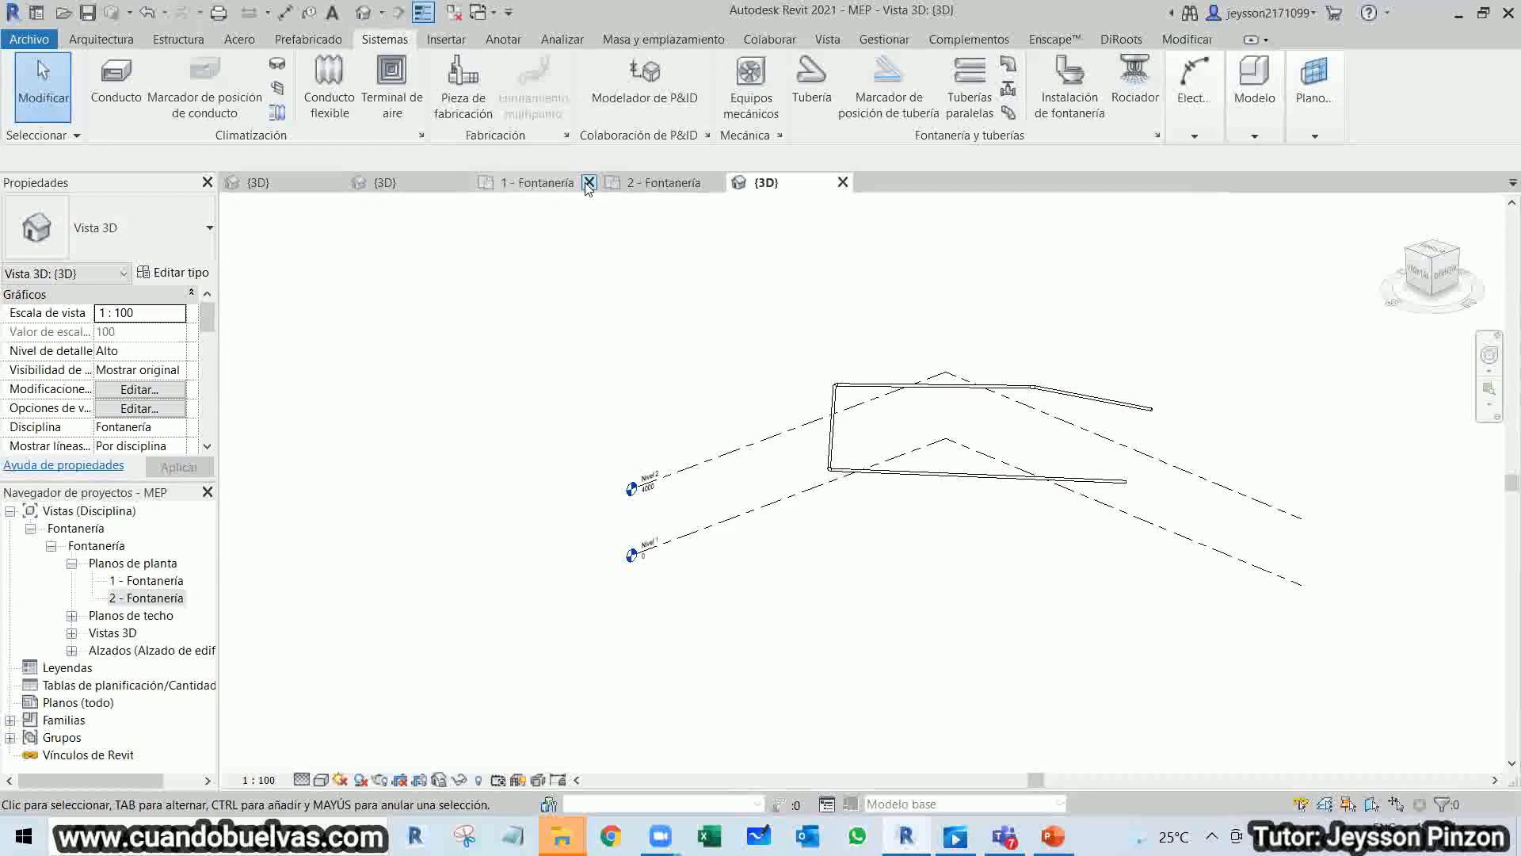
pyautogui.click(588, 183)
pyautogui.click(589, 183)
# Look over the 3D views of the EST and ARQ projects and return to the MEP project's 3D view.
pyautogui.click(279, 184)
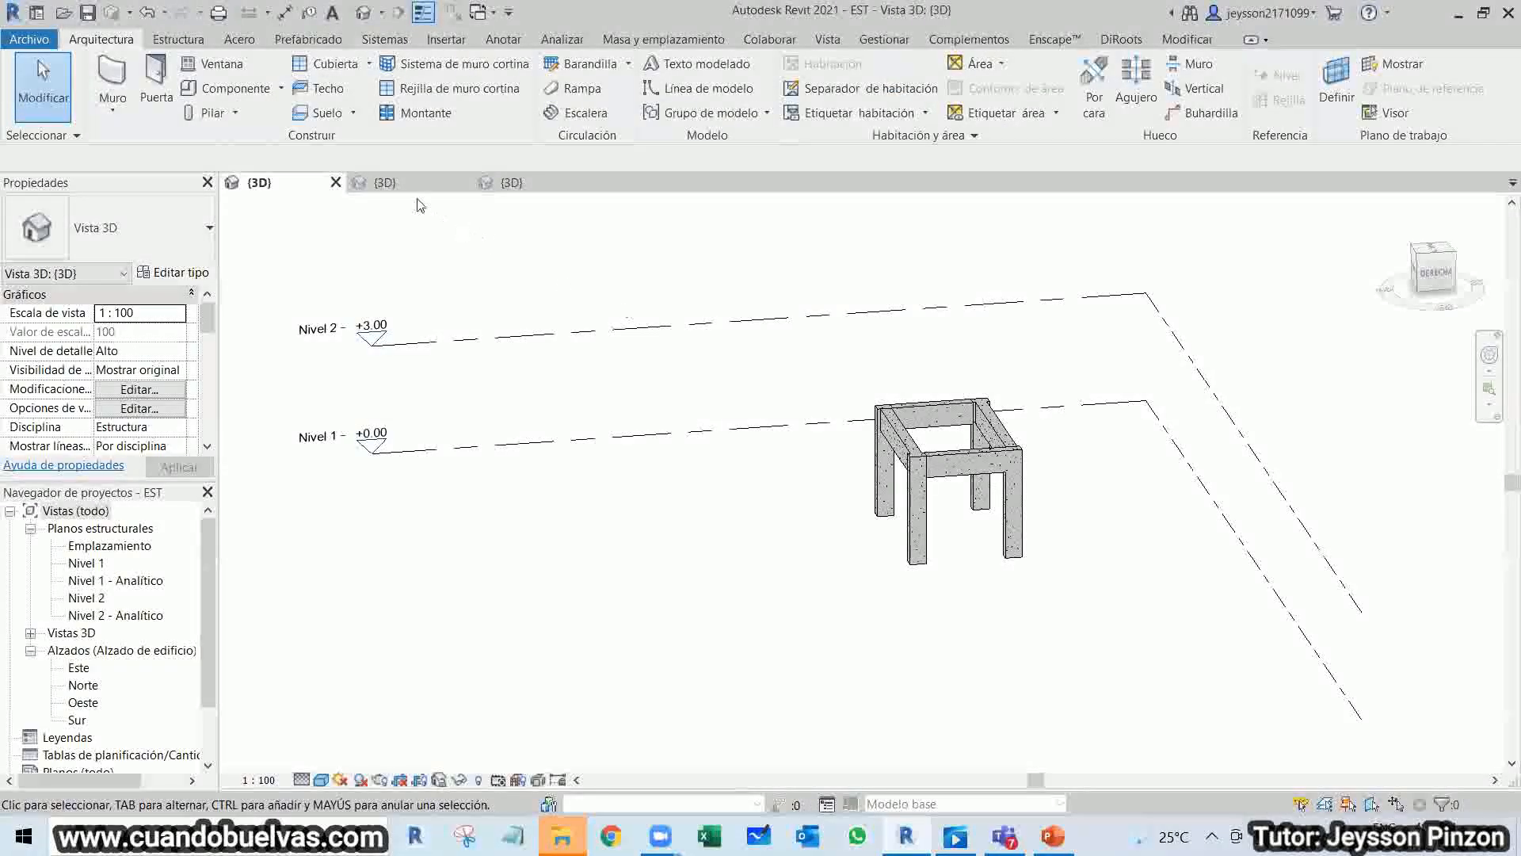
pyautogui.click(396, 184)
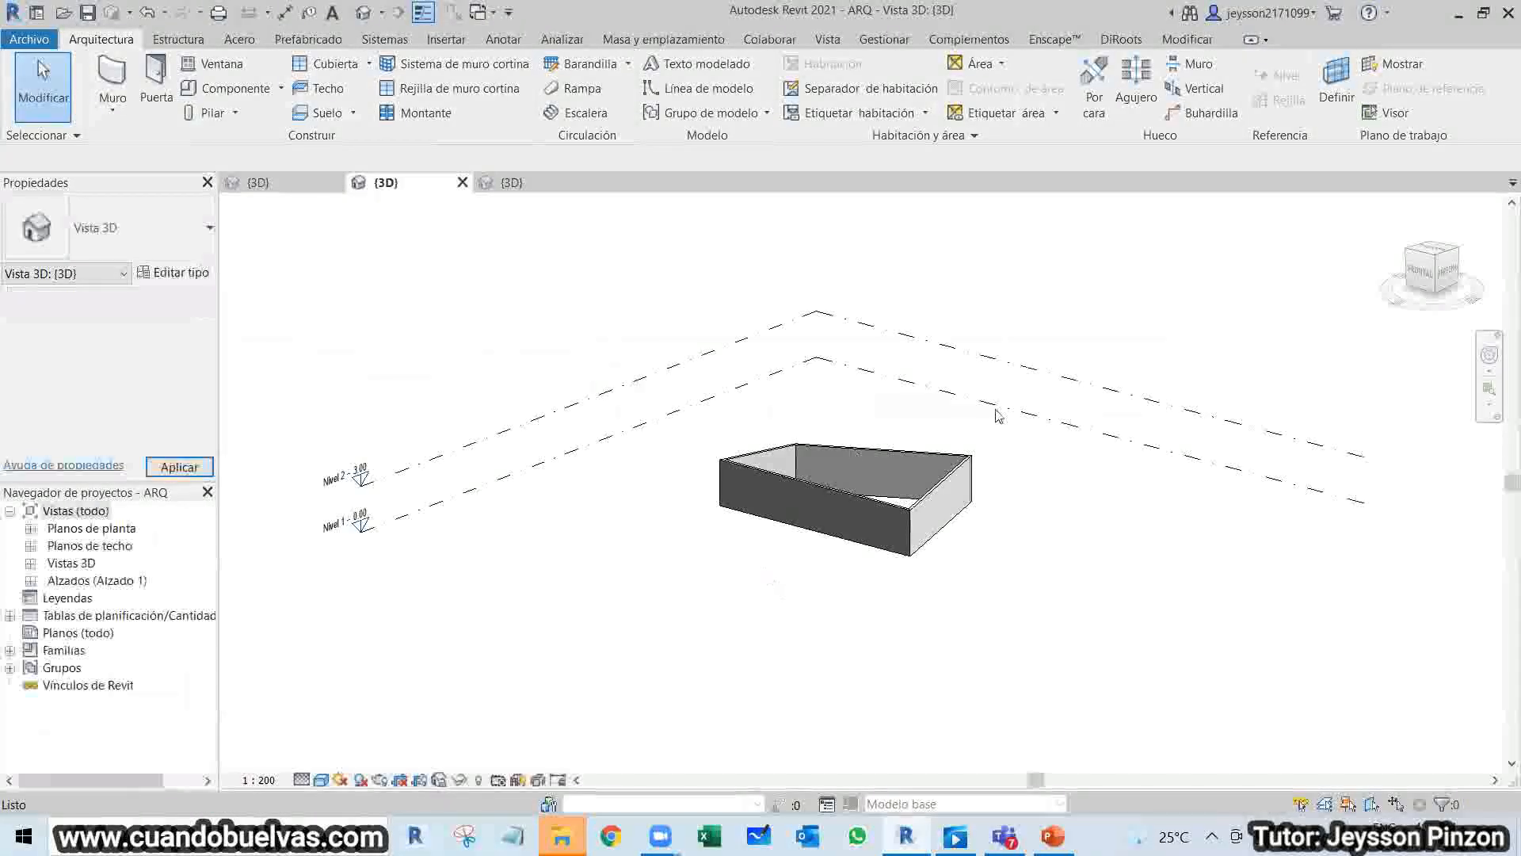
pyautogui.click(515, 182)
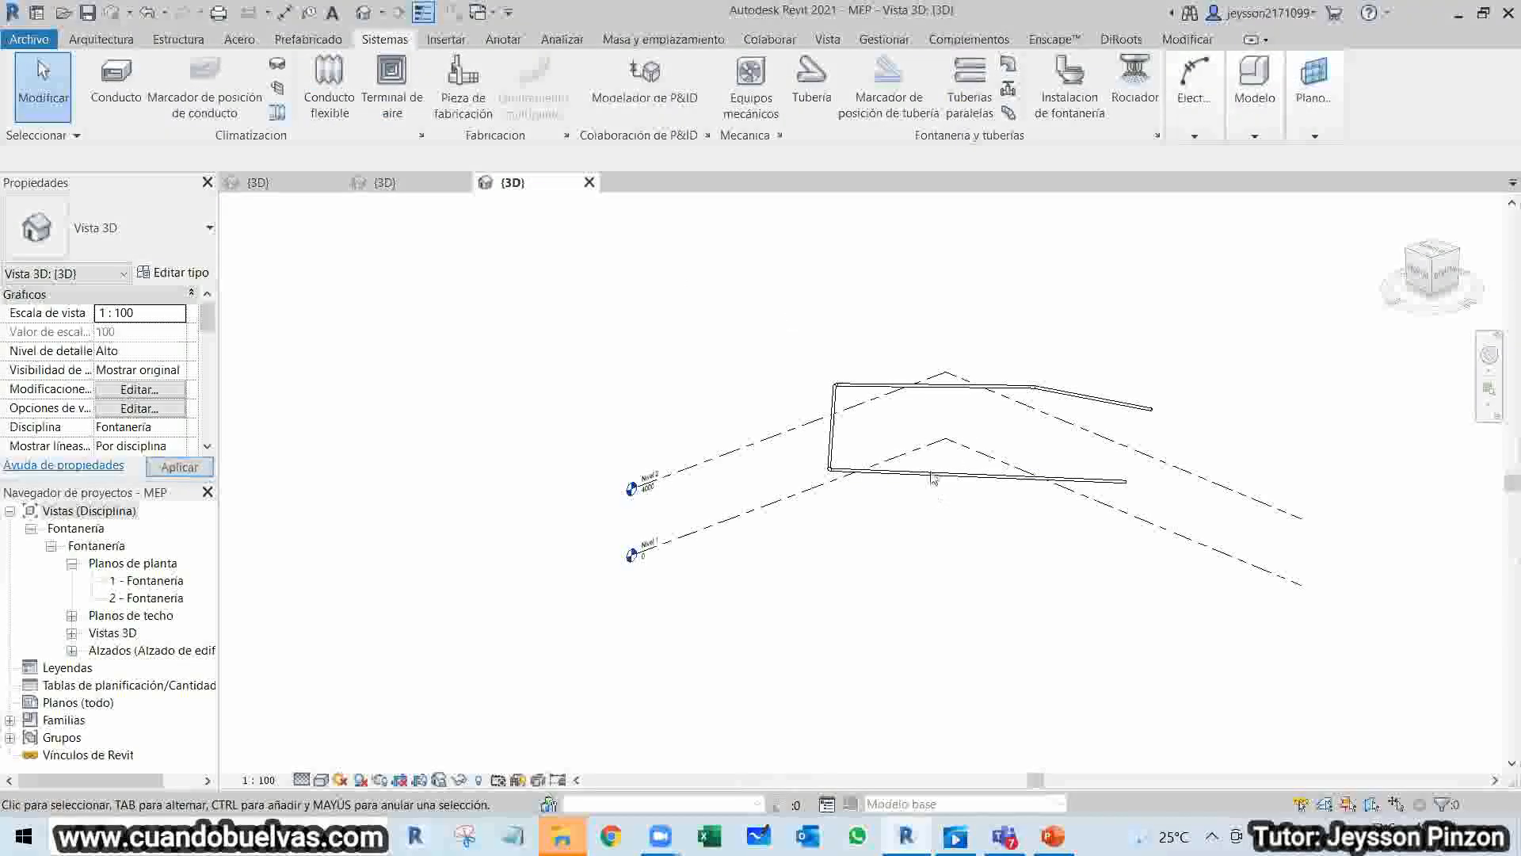
# Set the MEP 3D view's visual style to Colores coherentes and inspect the elbow beside the sloped pipe.
pyautogui.click(321, 779)
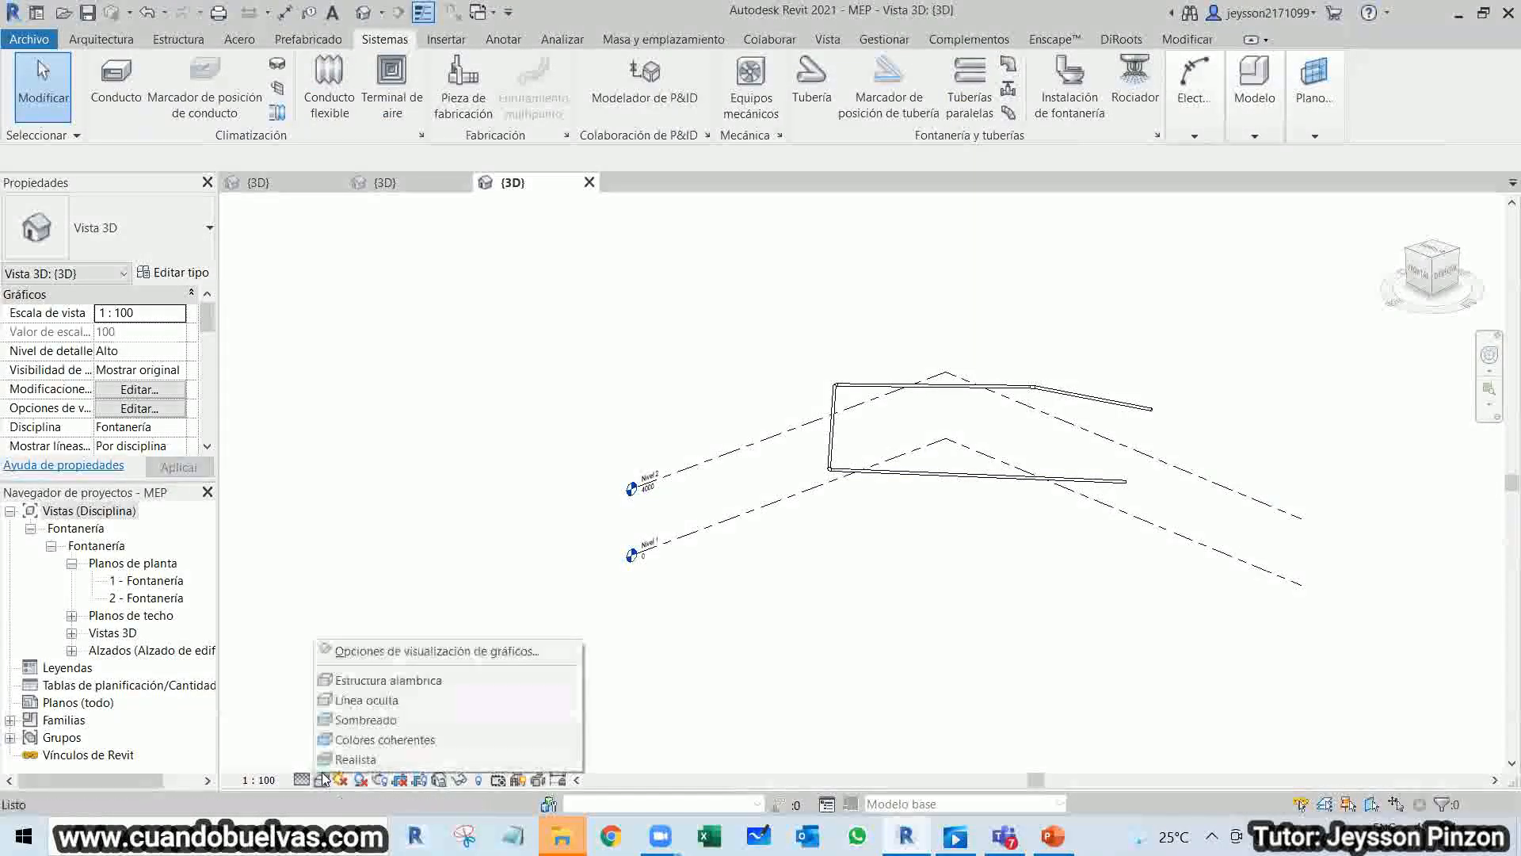
pyautogui.click(359, 740)
pyautogui.scroll(8, 1148, 431)
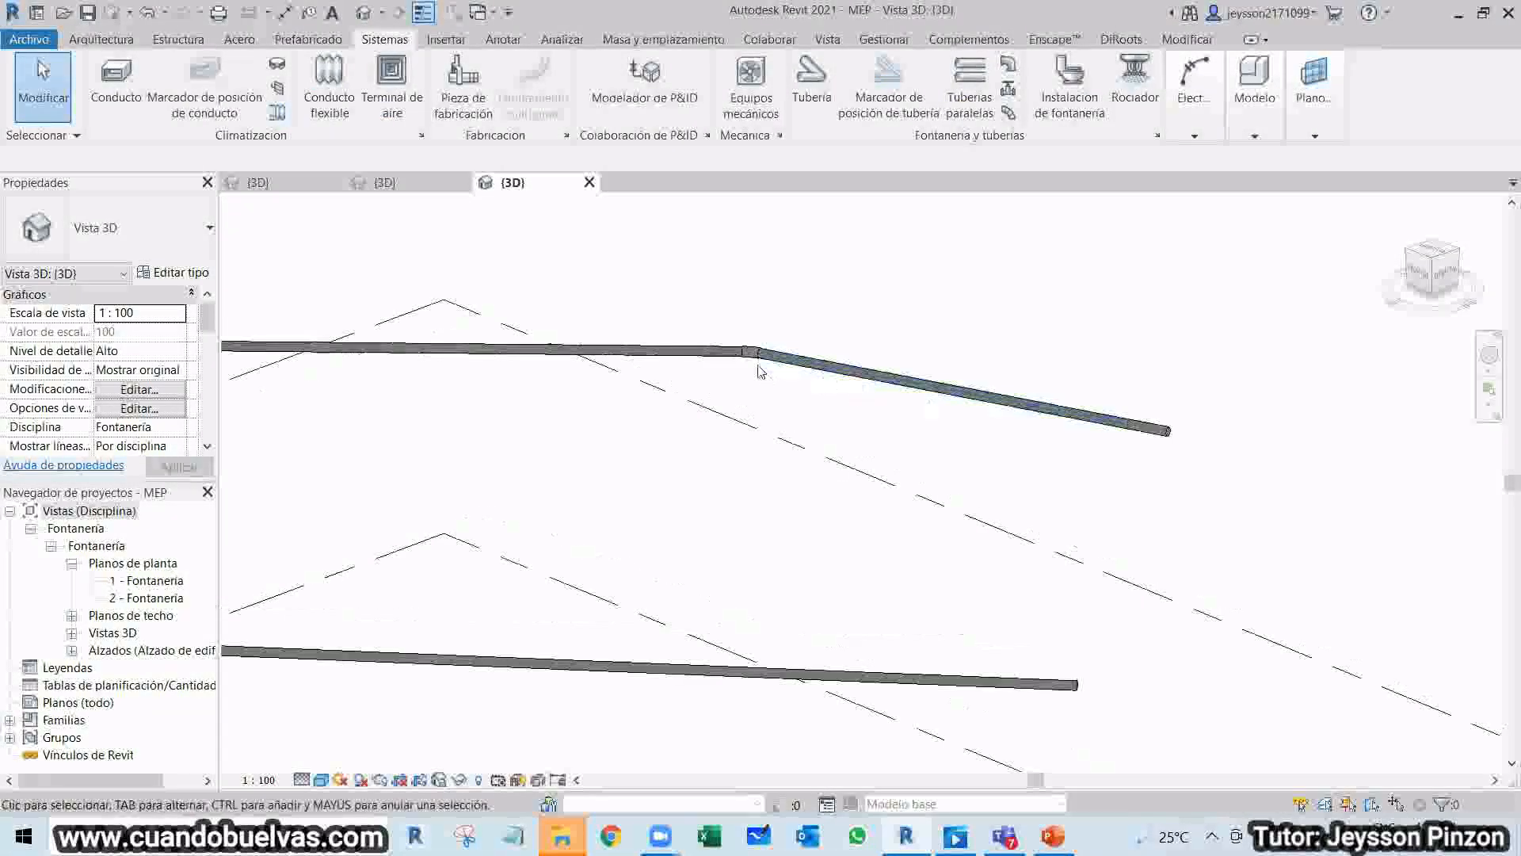
pyautogui.click(737, 342)
pyautogui.scroll(-8, 737, 348)
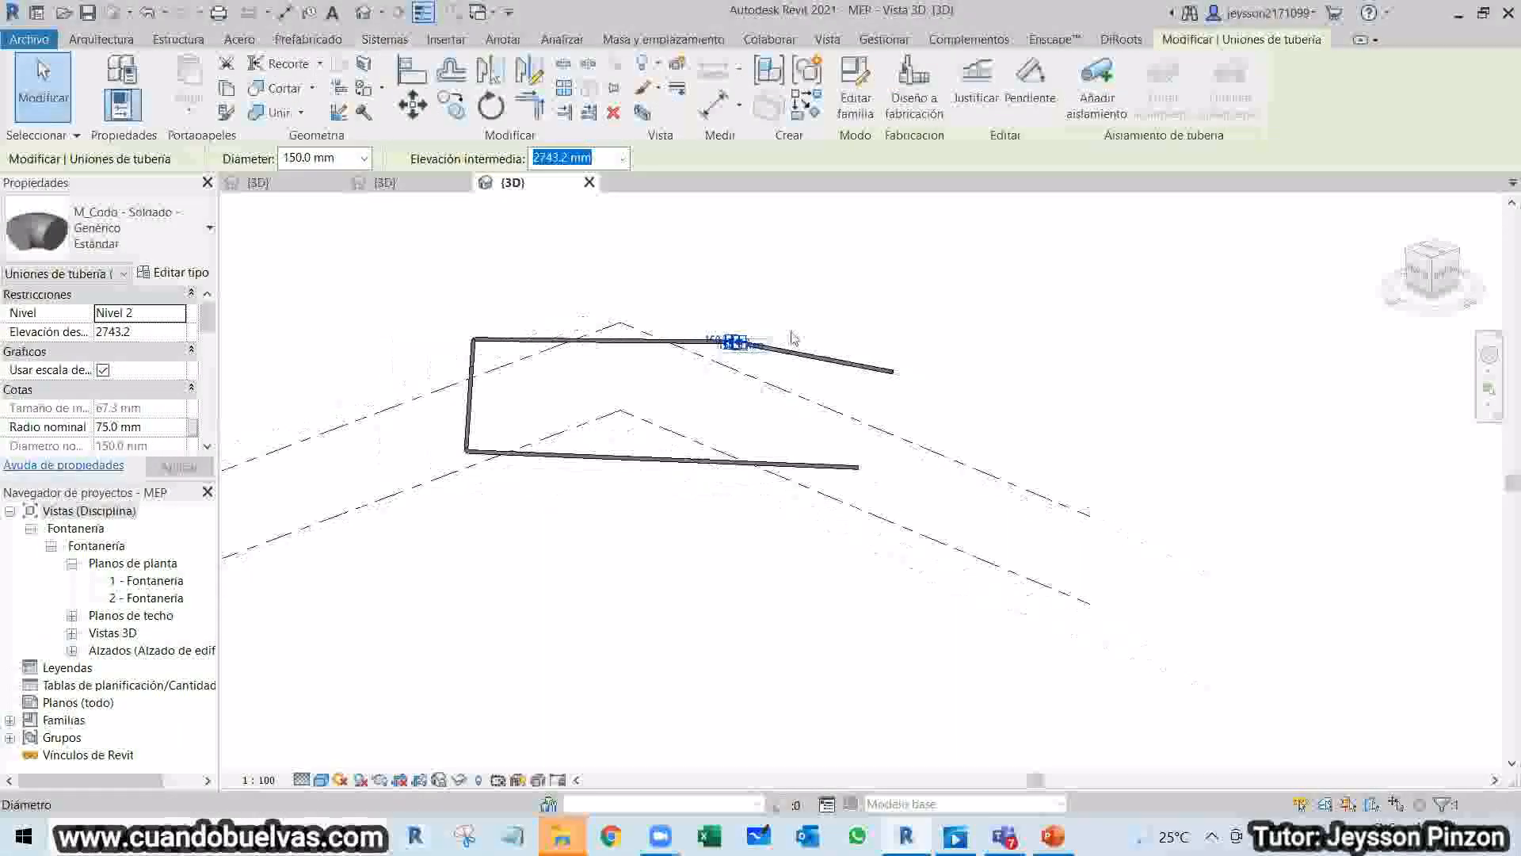
pyautogui.click(991, 339)
pyautogui.moveTo(872, 350); pyautogui.dragTo(1135, 360, button='middle')
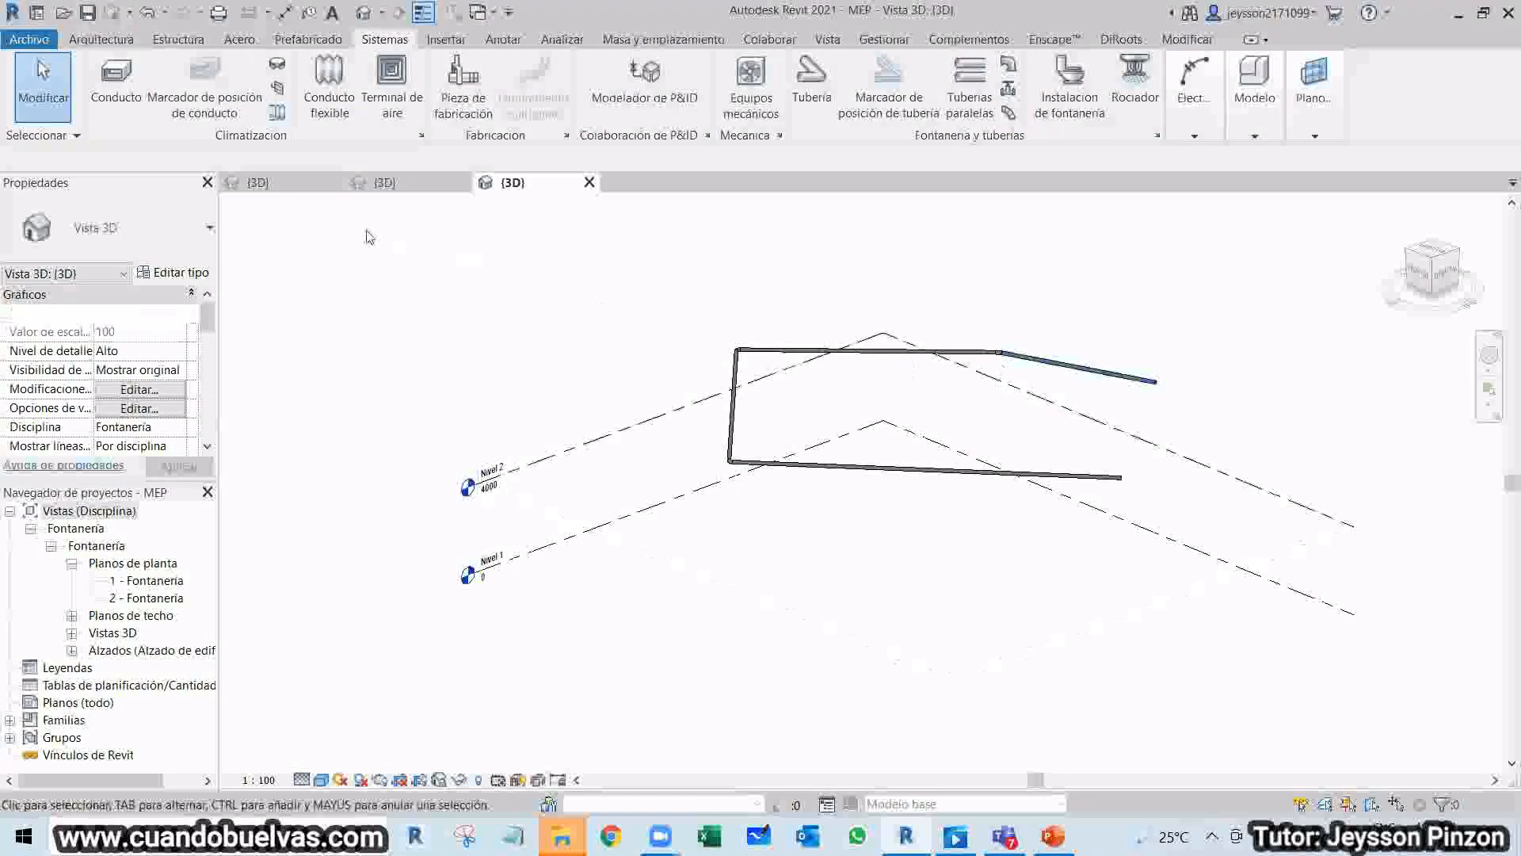
# Switch to the EST project's 3D view and look through its export formats, from Formatos CAD down to the export Opciones.
pyautogui.click(255, 184)
pyautogui.click(412, 190)
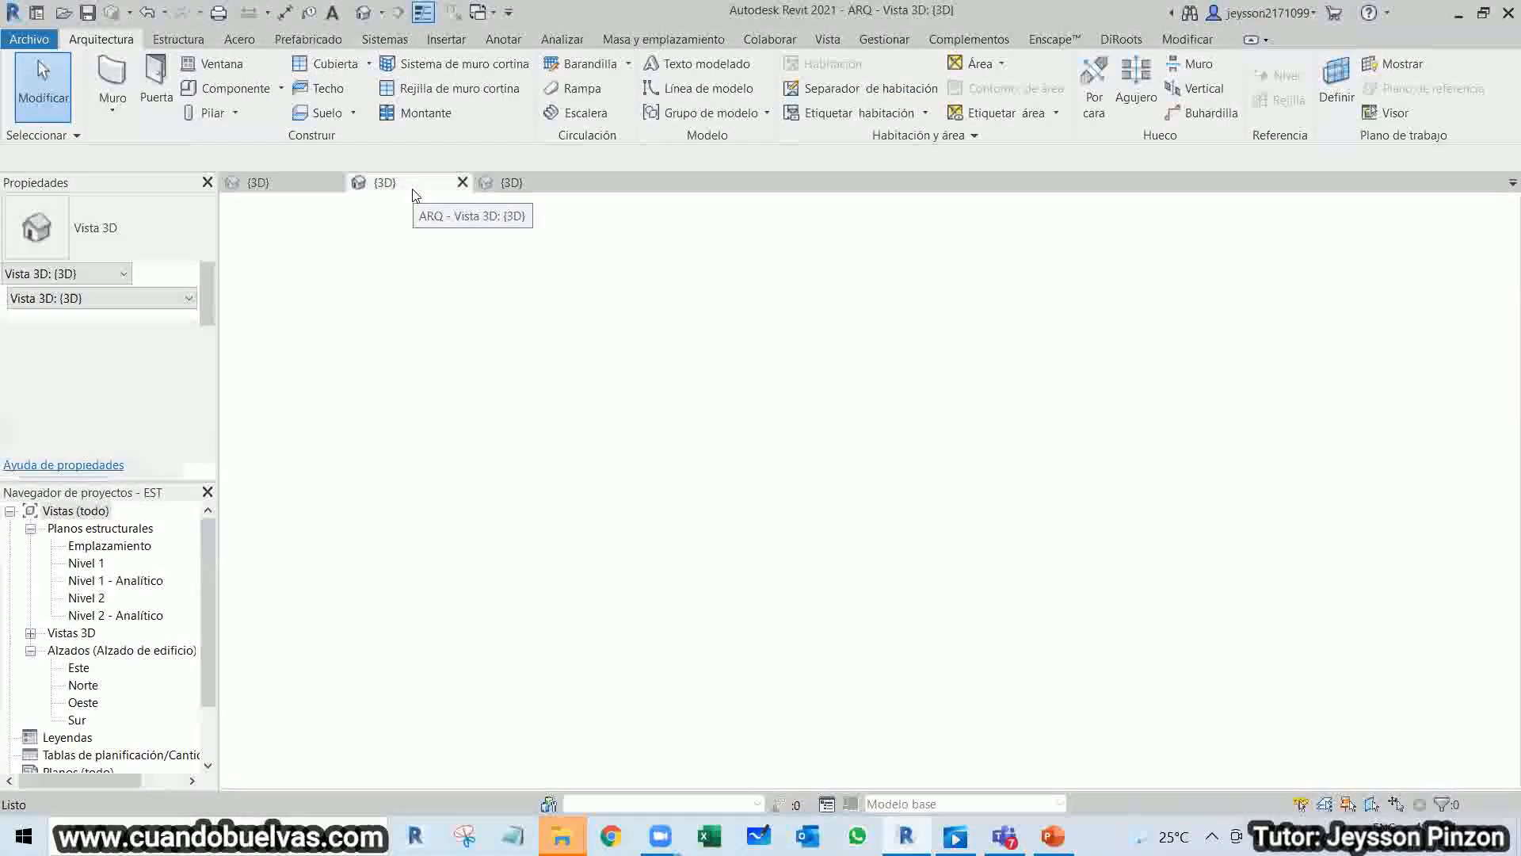
pyautogui.click(270, 187)
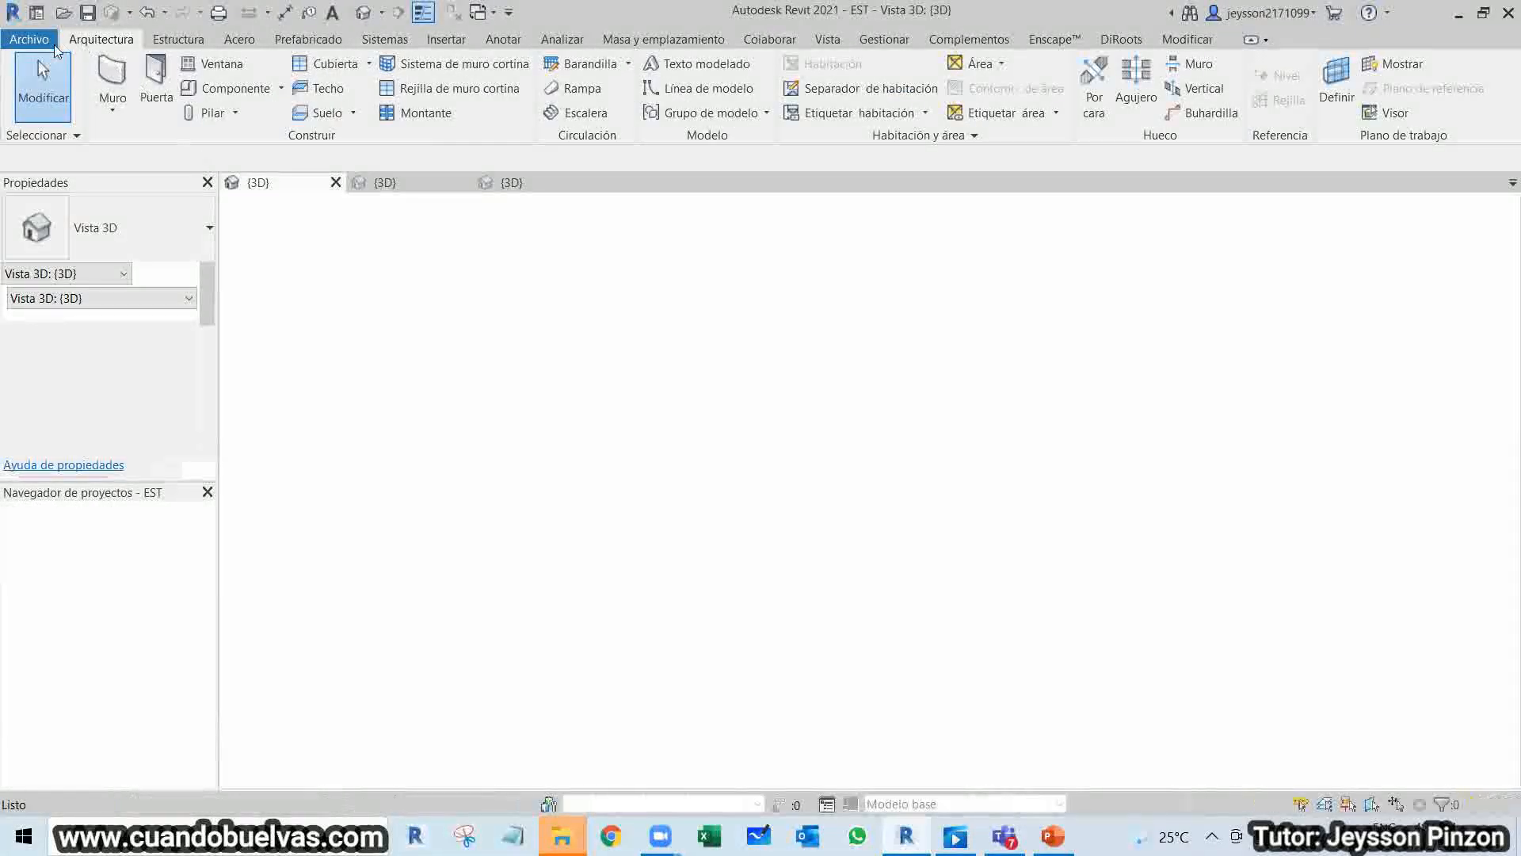
pyautogui.click(32, 44)
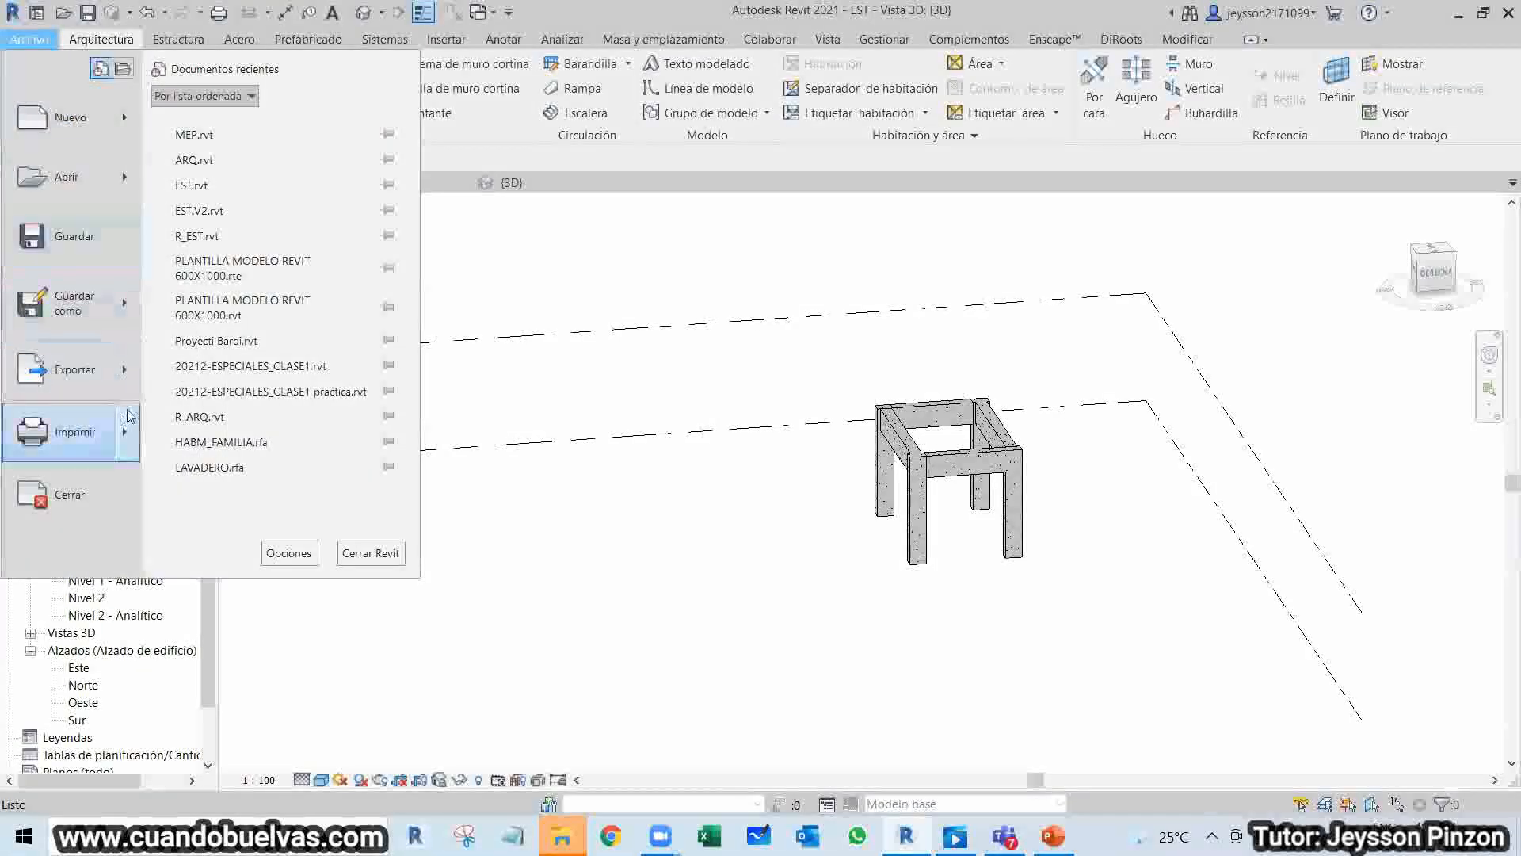
pyautogui.moveTo(101, 388)
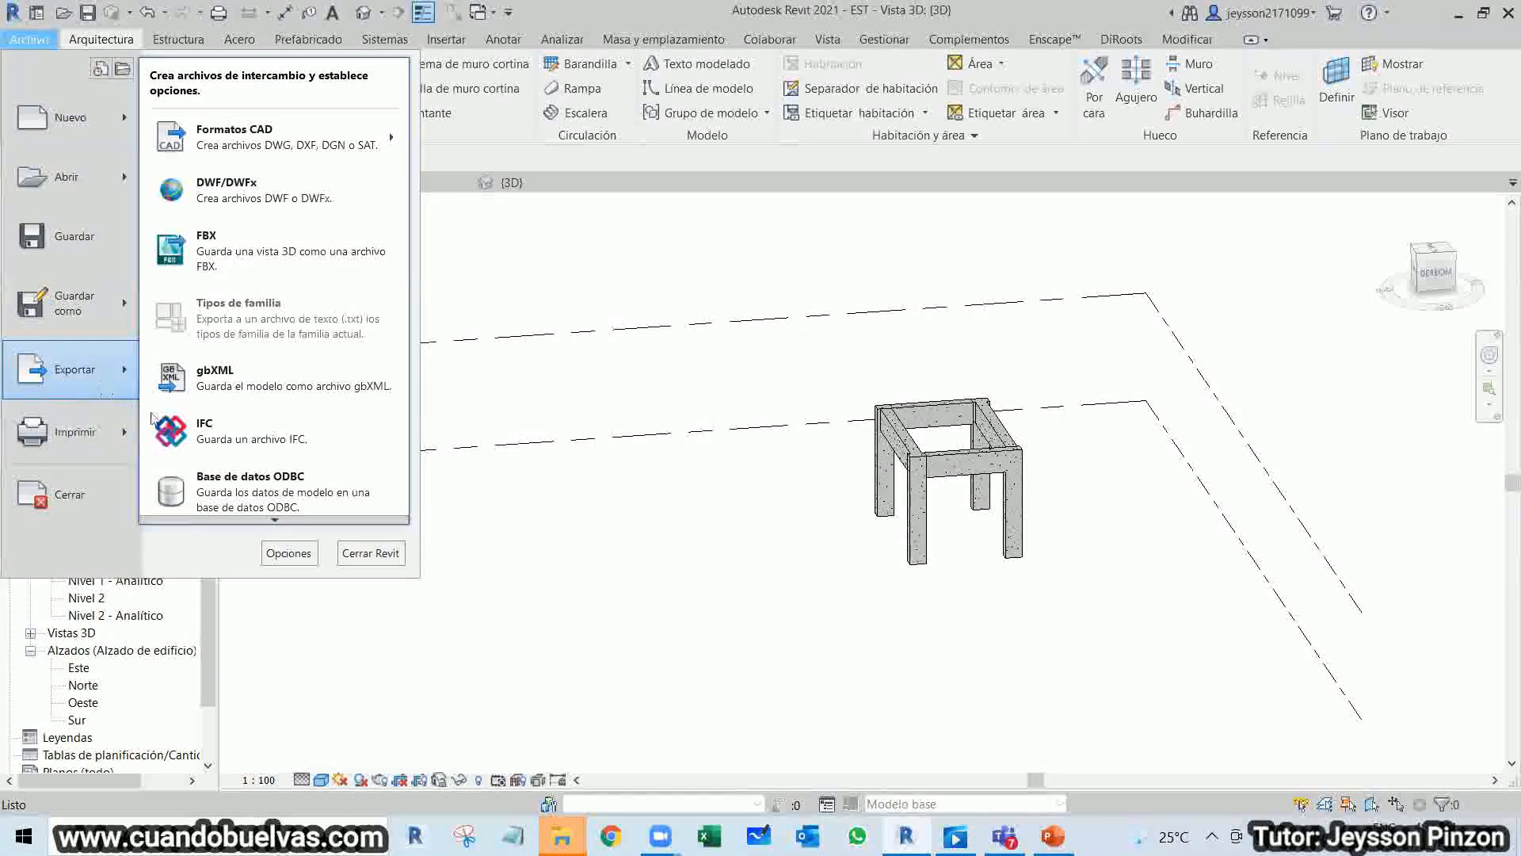
pyautogui.moveTo(275, 521)
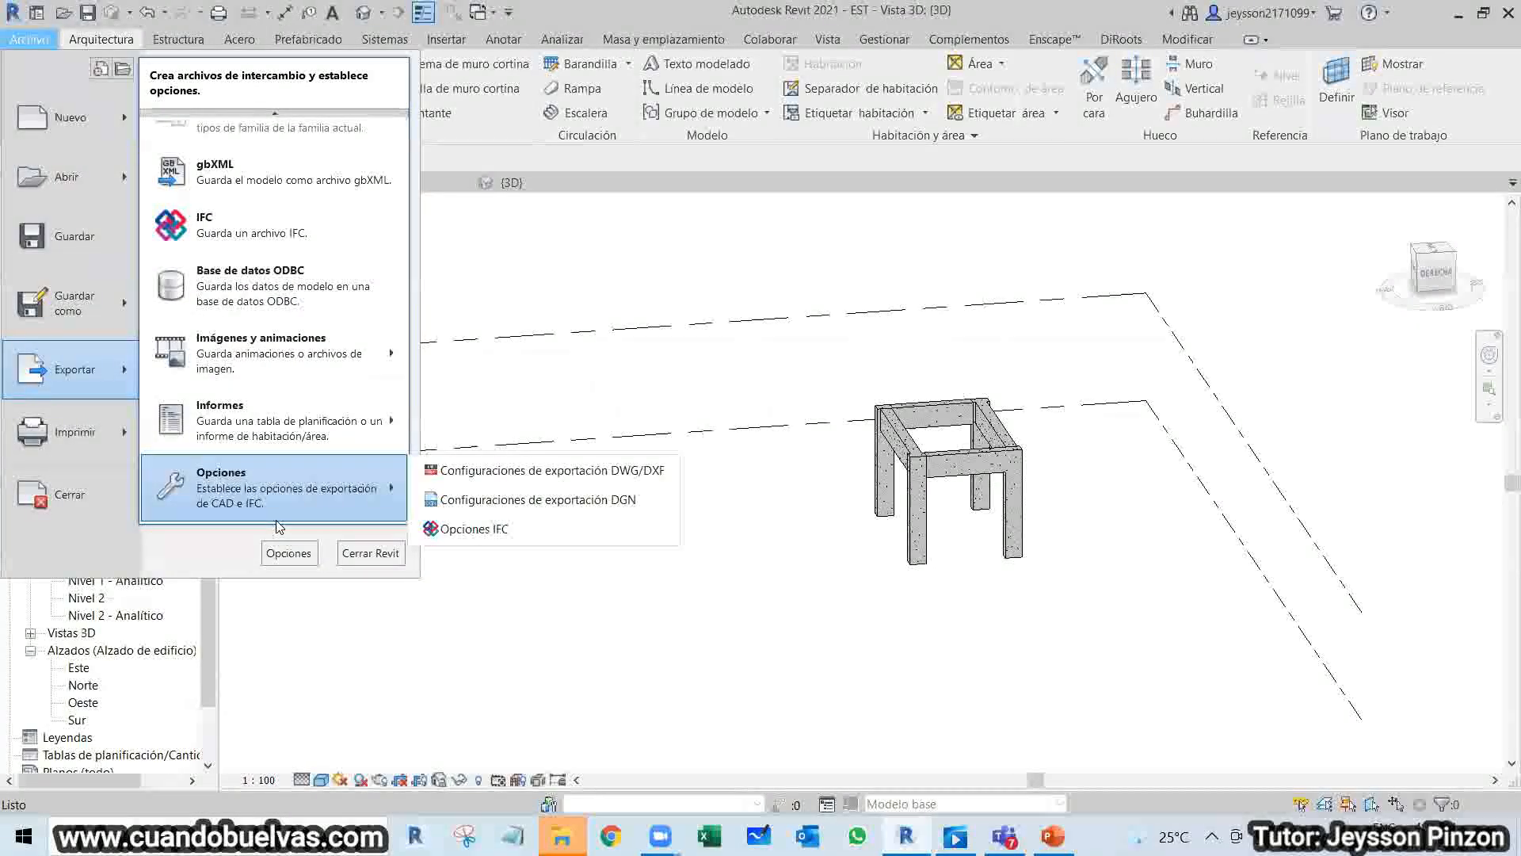
pyautogui.moveTo(309, 115)
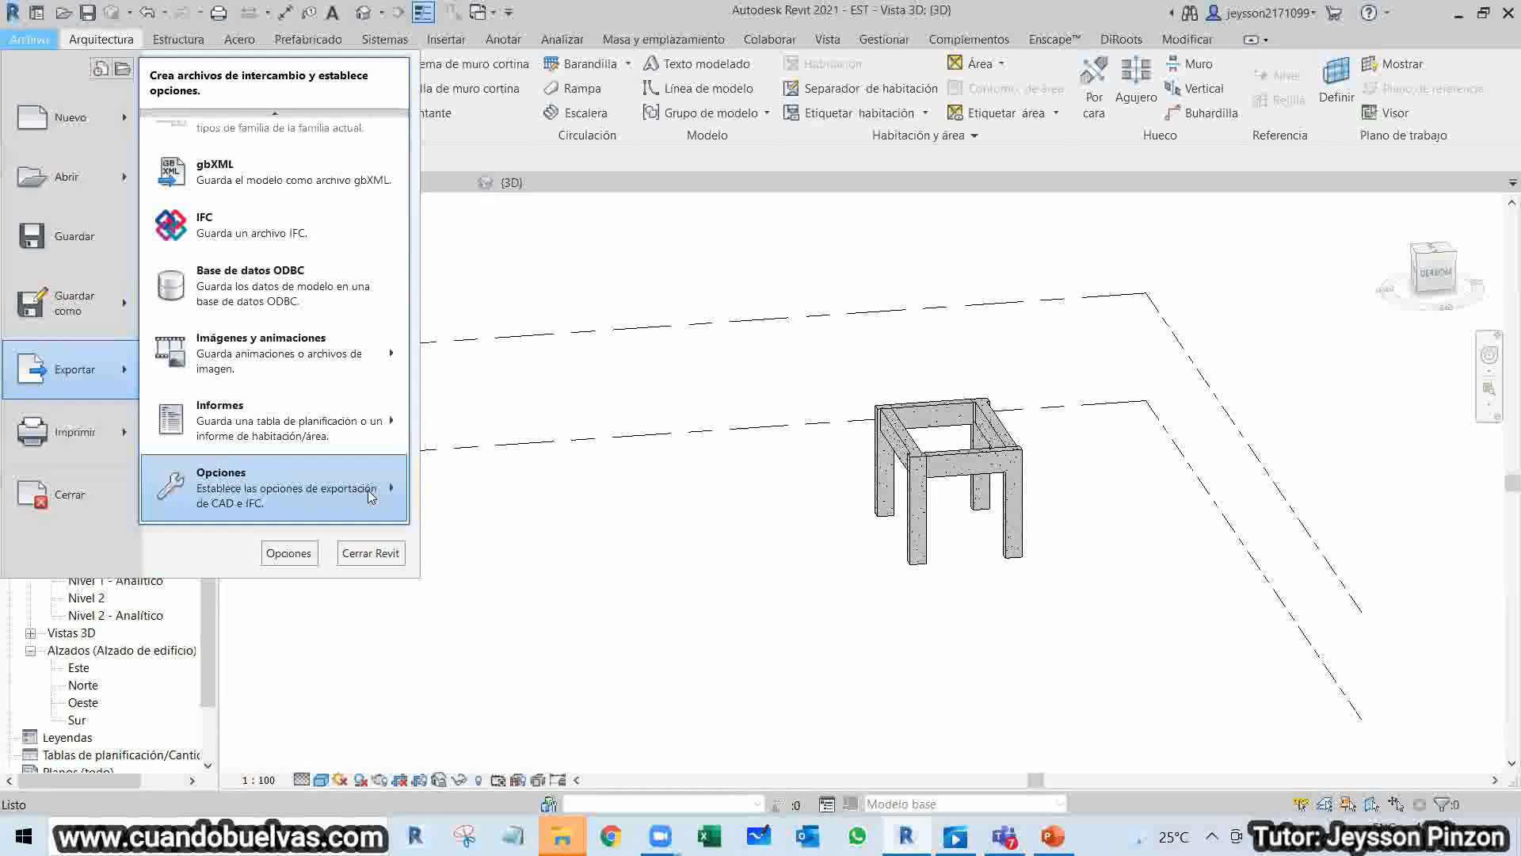
pyautogui.moveTo(371, 496)
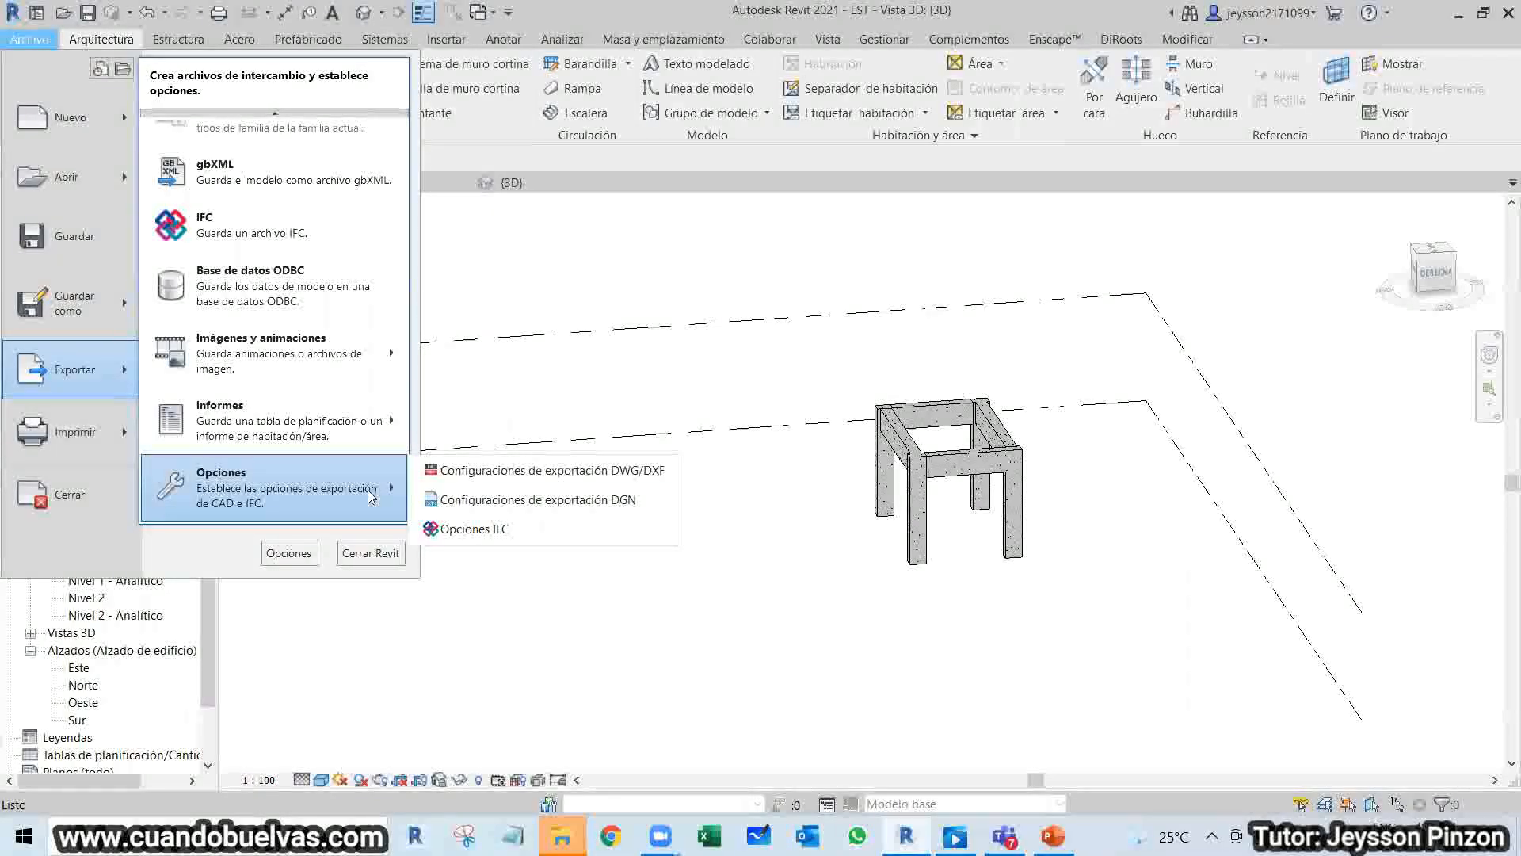
pyautogui.moveTo(125, 307)
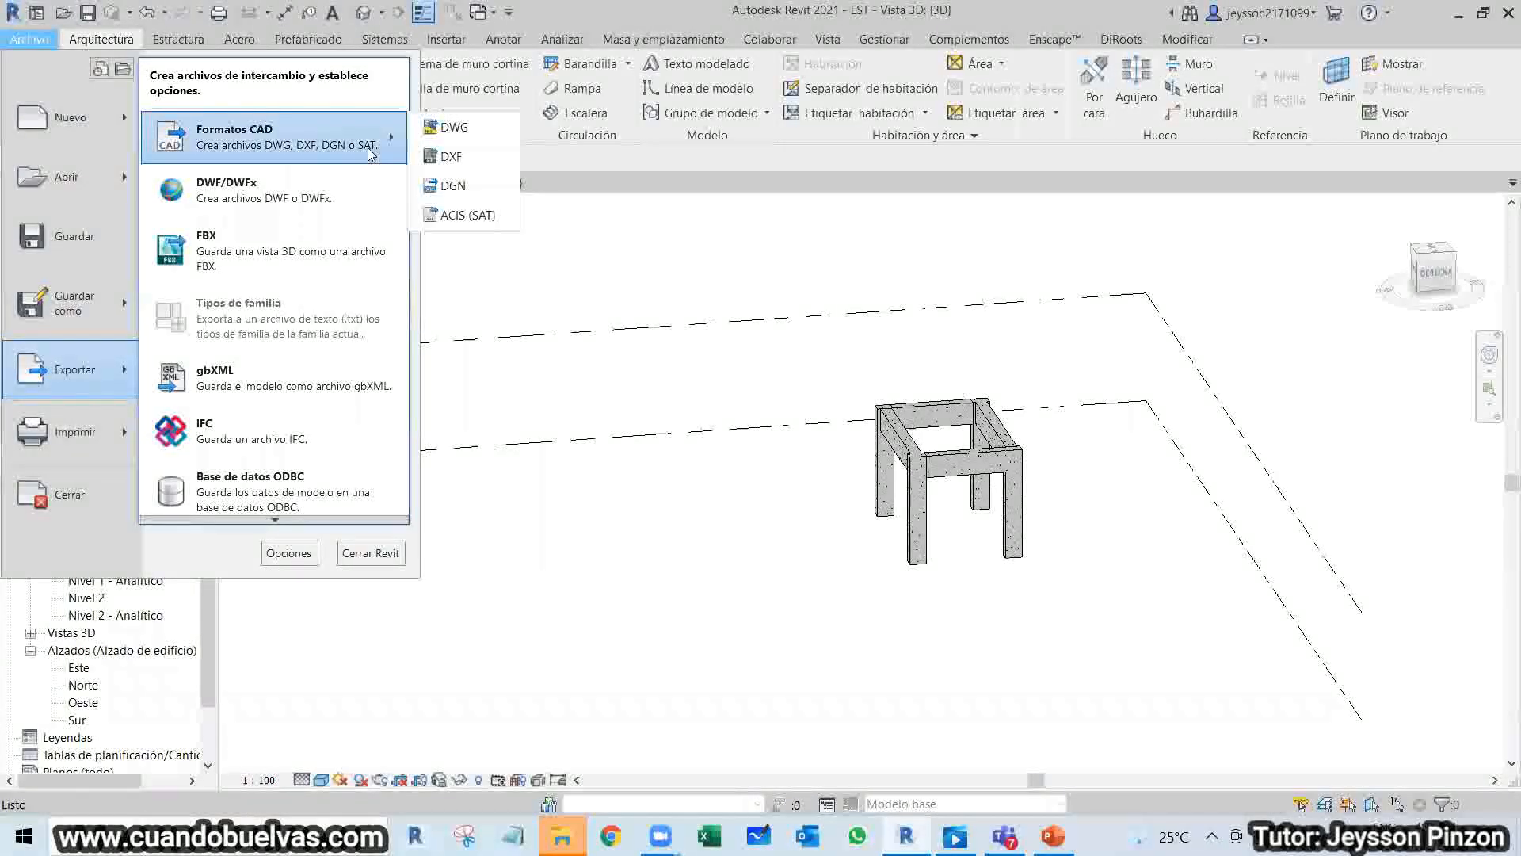
pyautogui.click(663, 295)
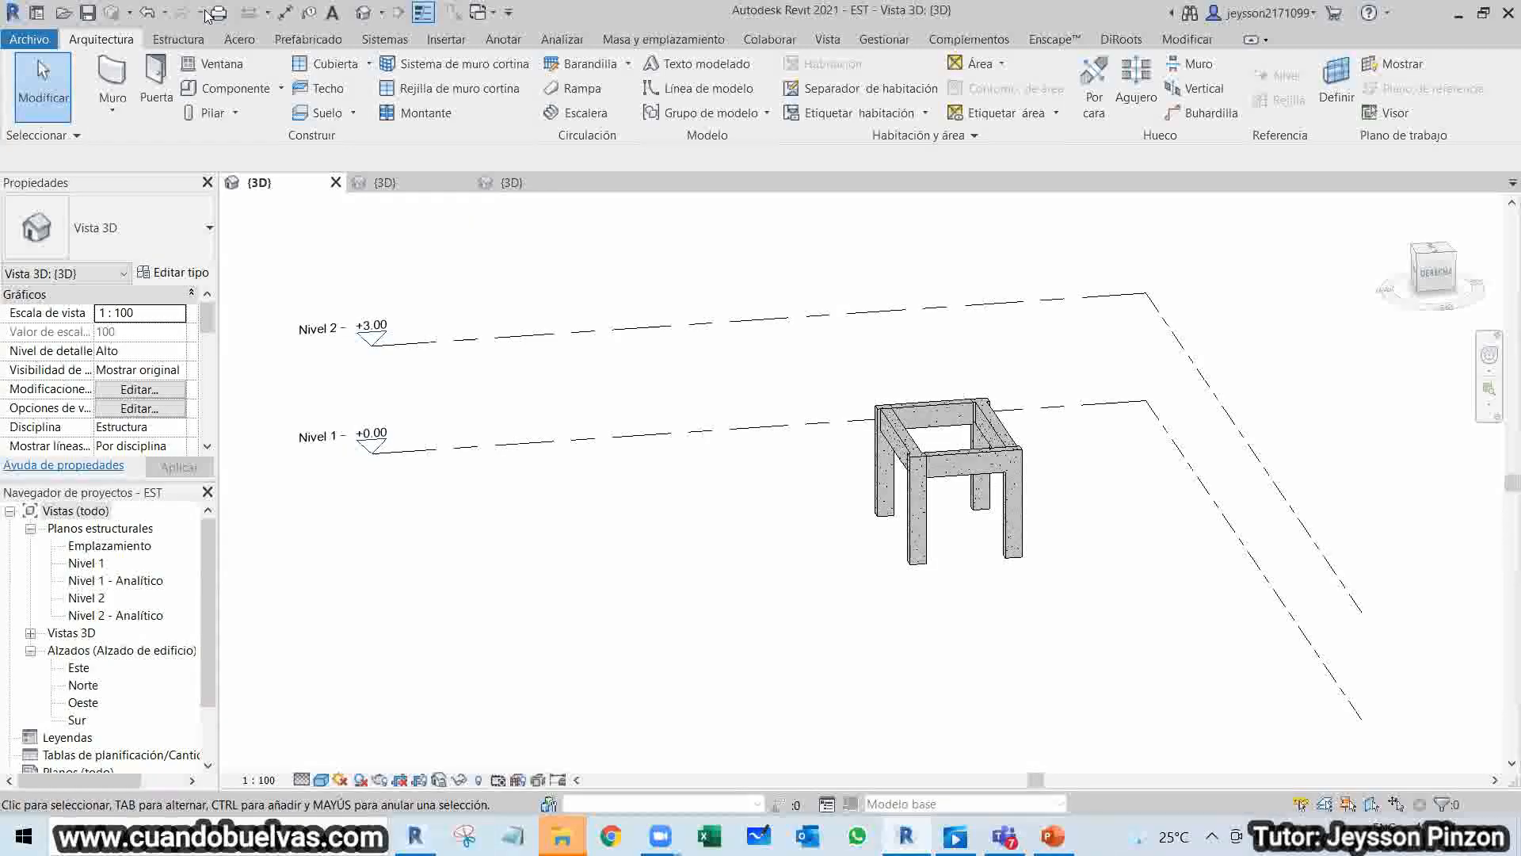
pyautogui.click(30, 40)
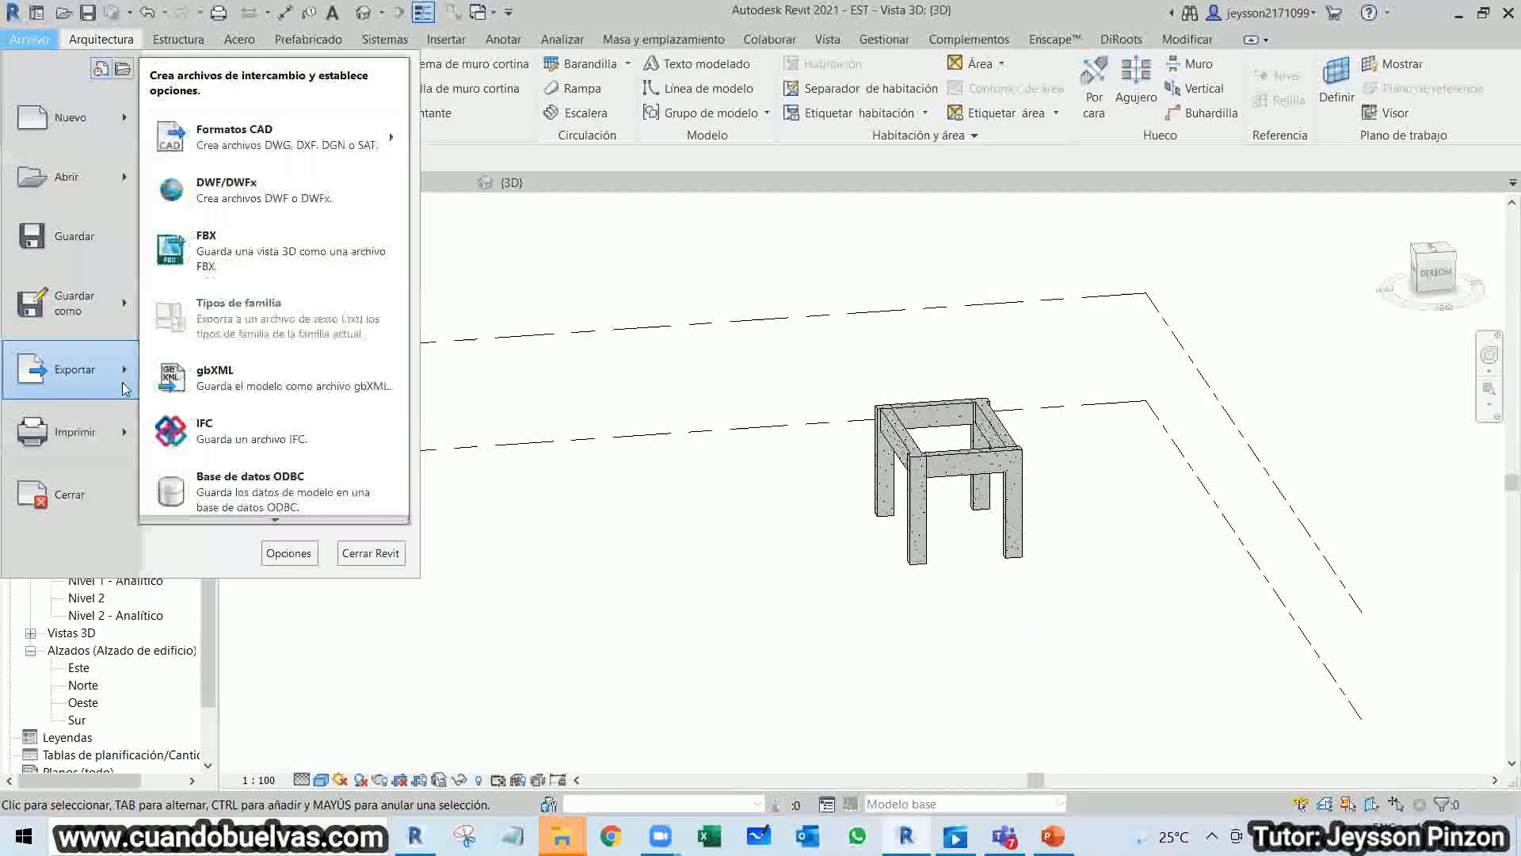
pyautogui.click(646, 717)
# Search the computer's installed programs for Navisworks and launch Navisworks Manage 2019 (BIM 360).
pyautogui.press('super')
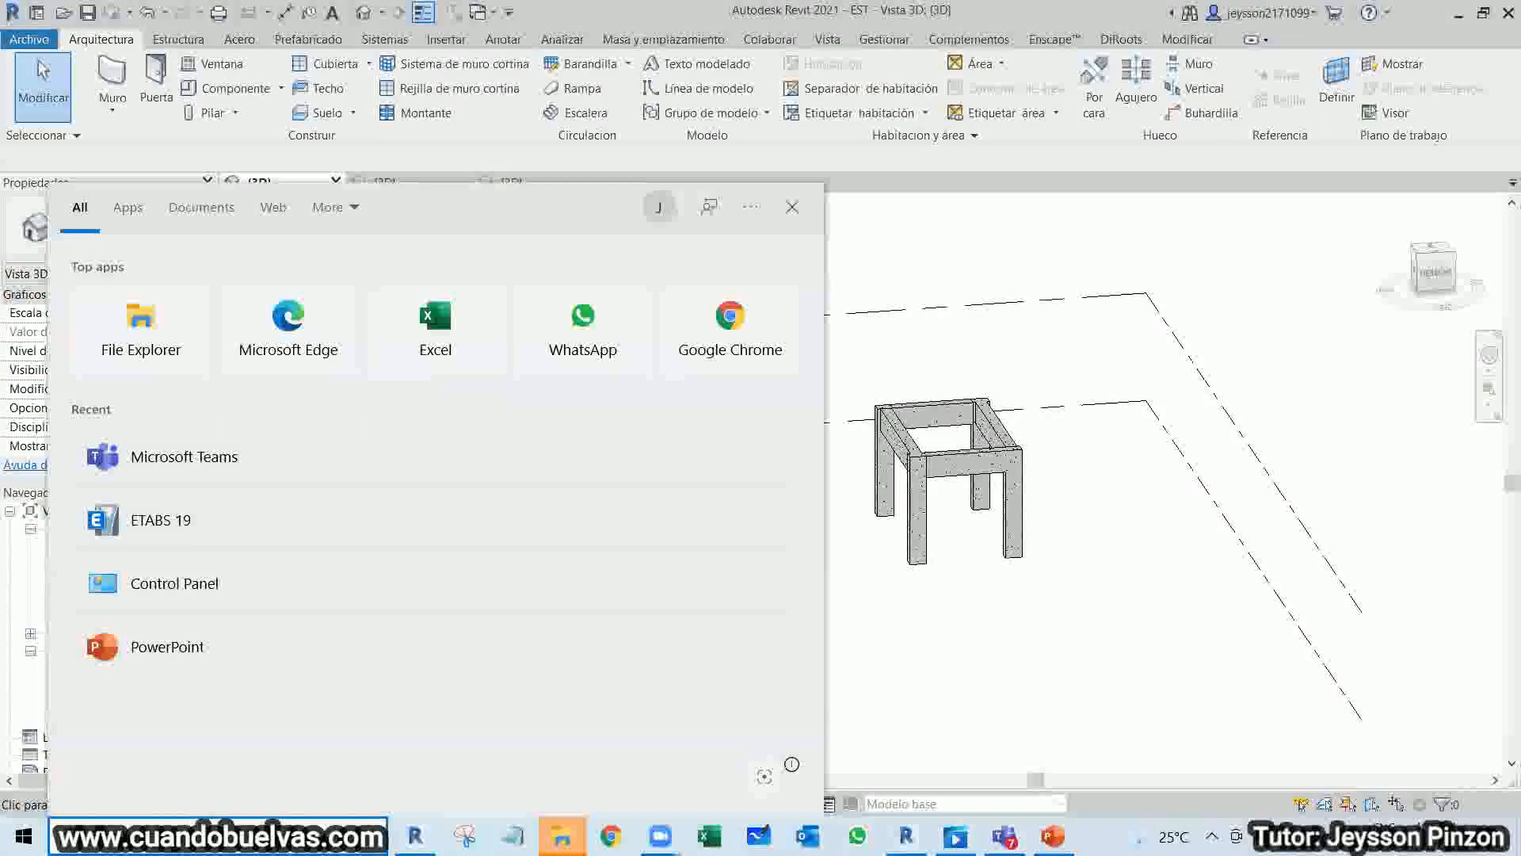
pyautogui.write('navi')
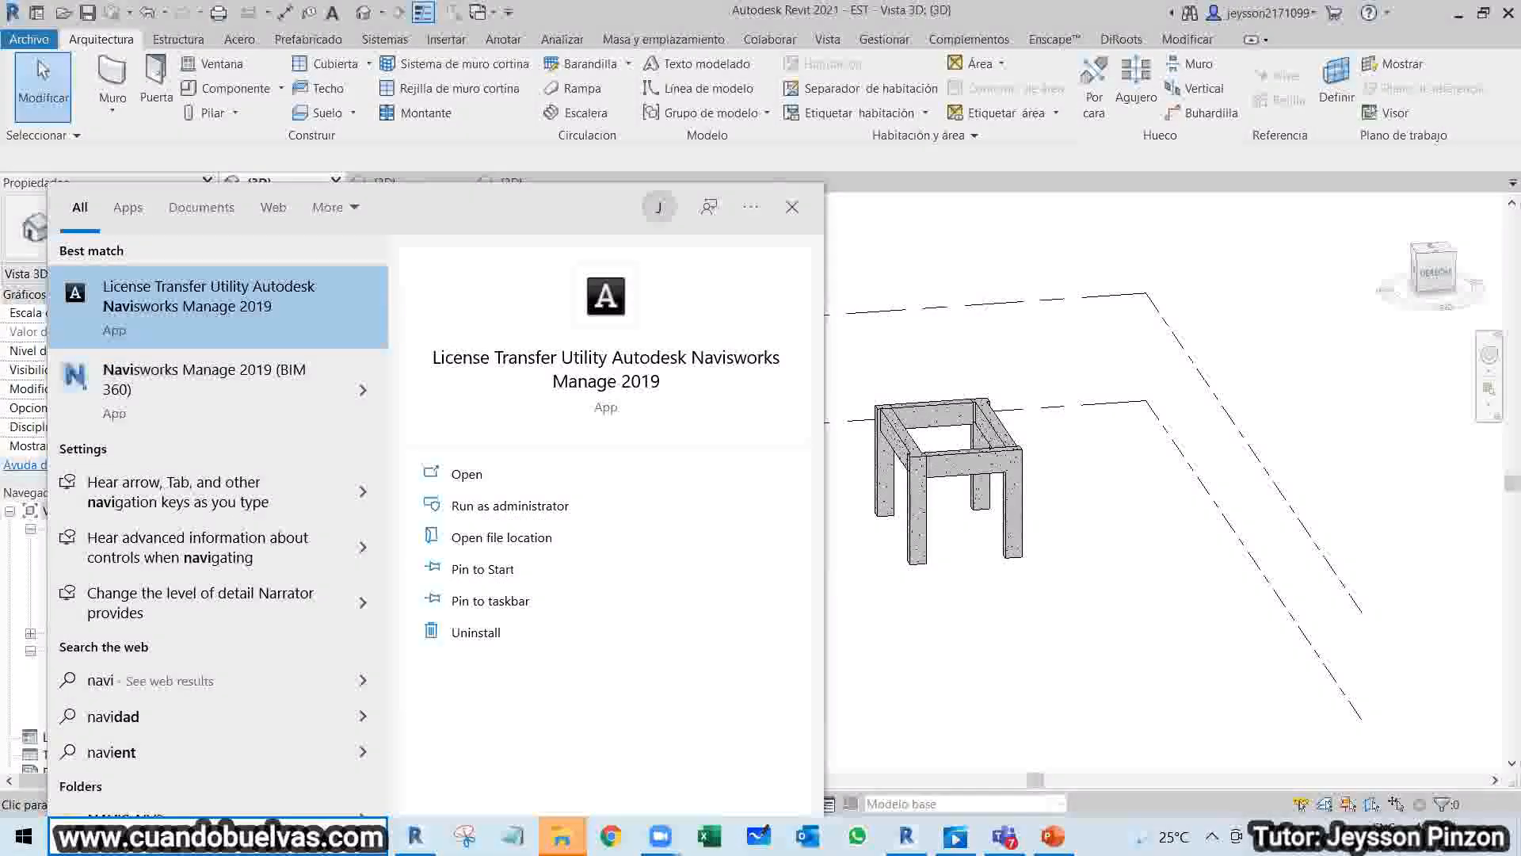
pyautogui.press('Return')
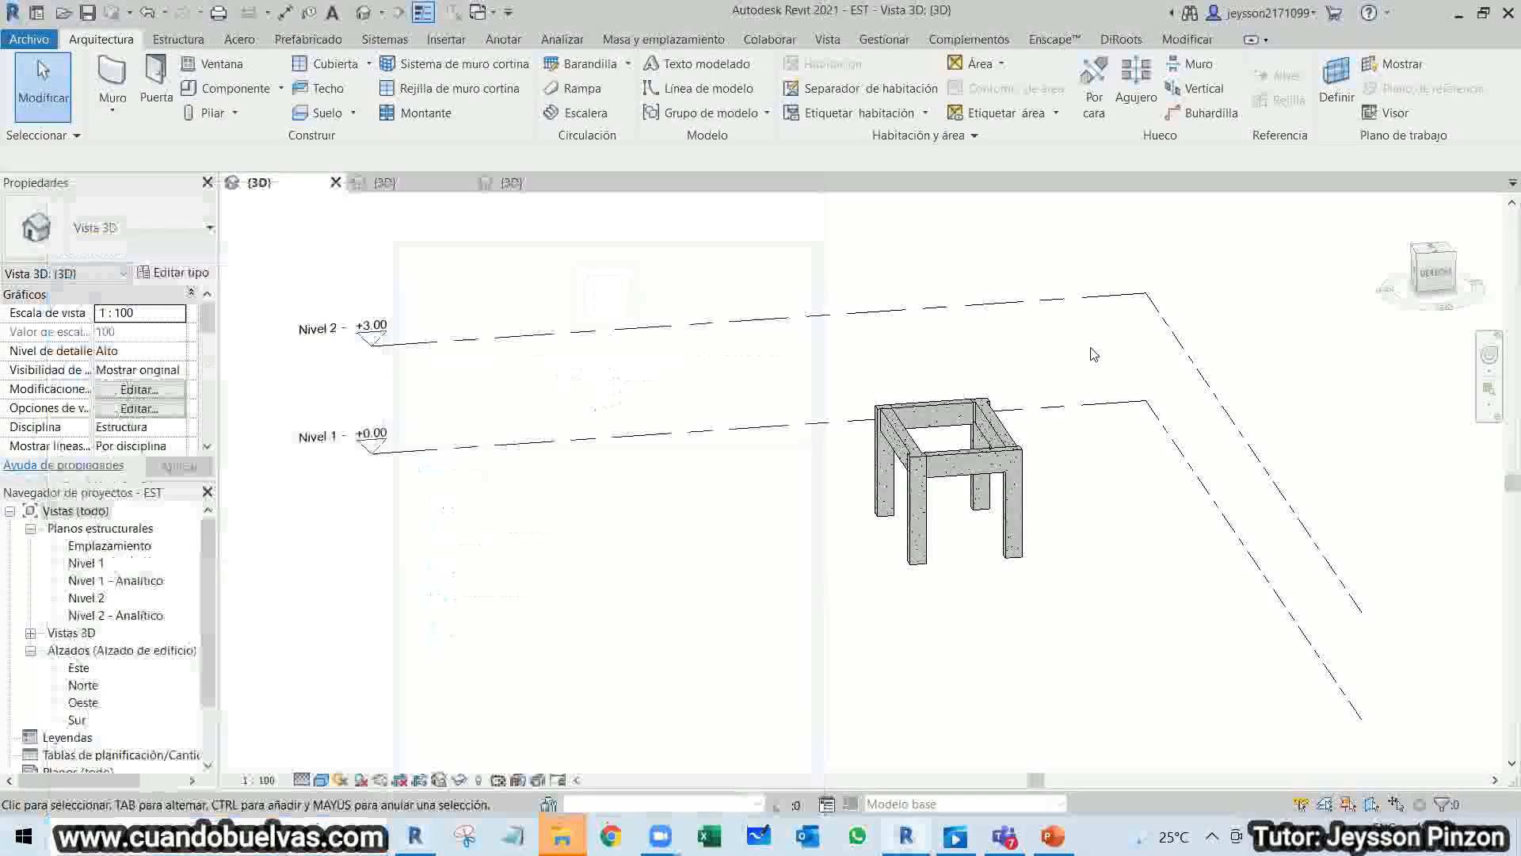
pyautogui.press('super')
pyautogui.write('naavi')
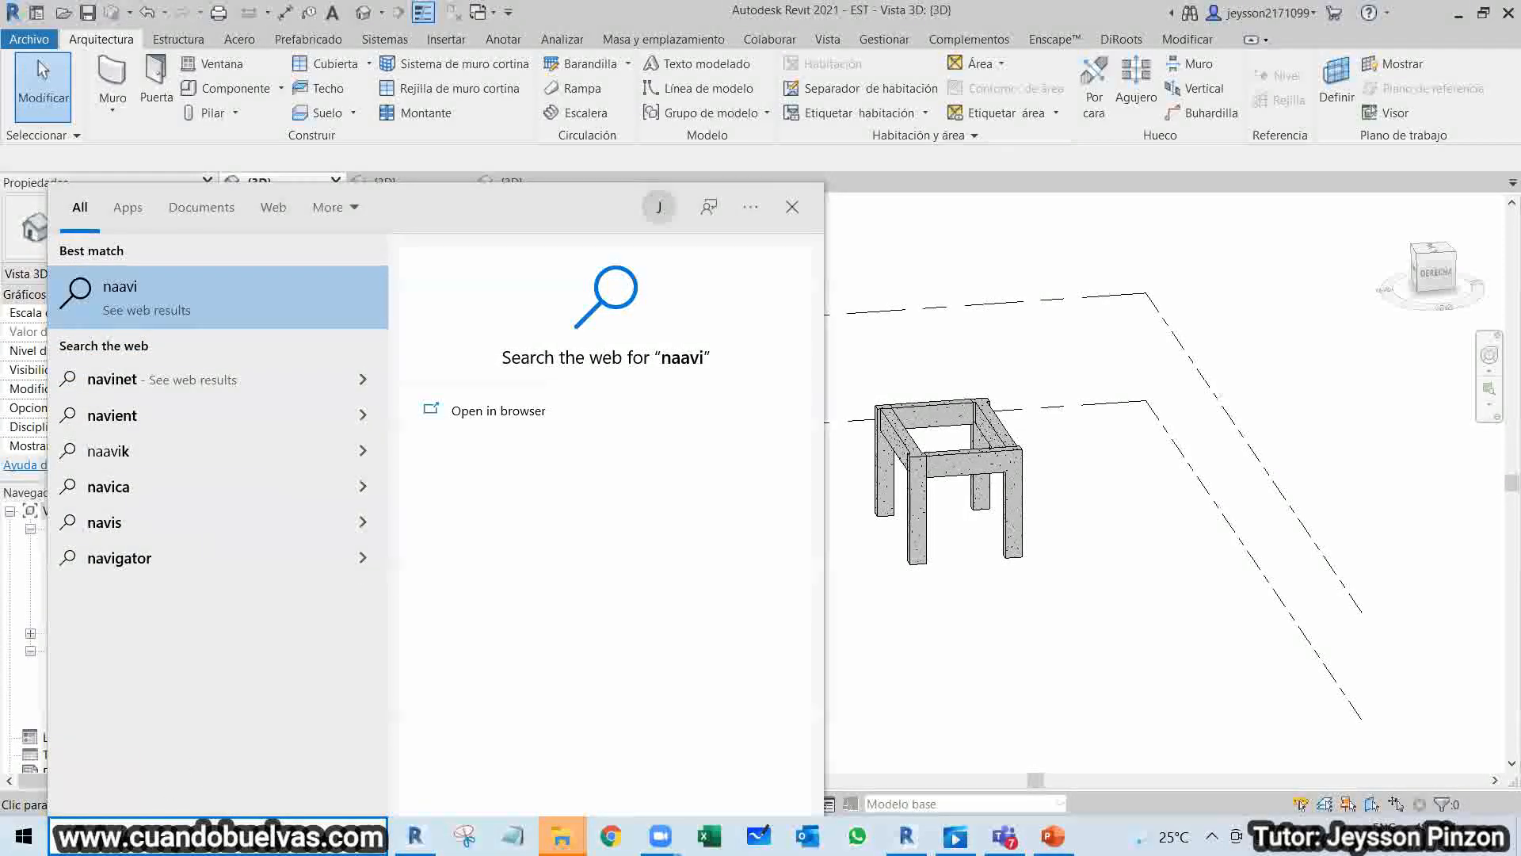
pyautogui.press('BackSpace')
pyautogui.press('BackSpace')
pyautogui.press('BackSpace')
pyautogui.press('BackSpace')
pyautogui.write('avis')
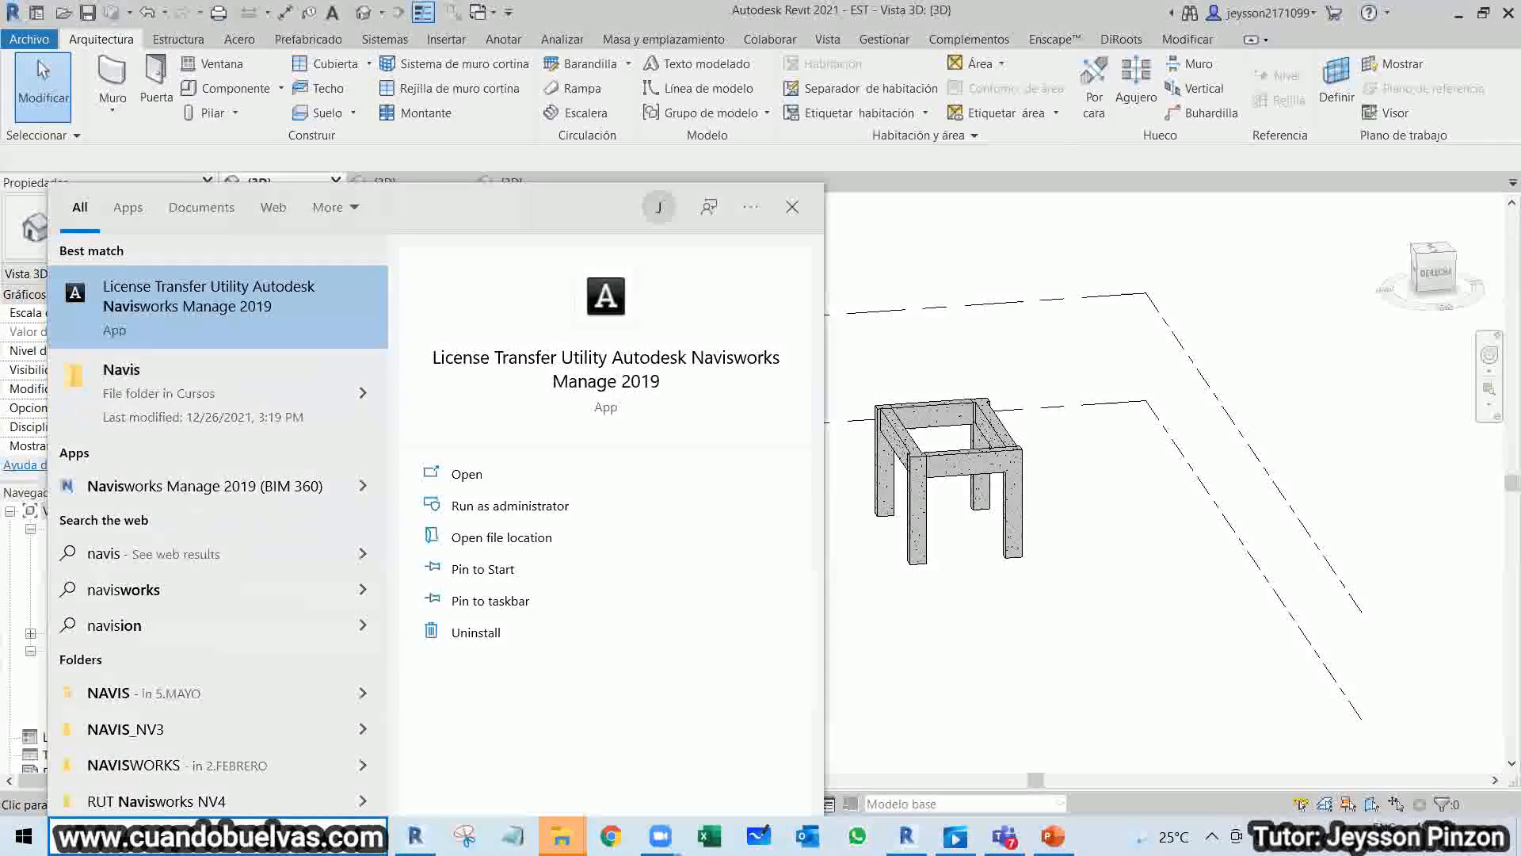
pyautogui.click(327, 486)
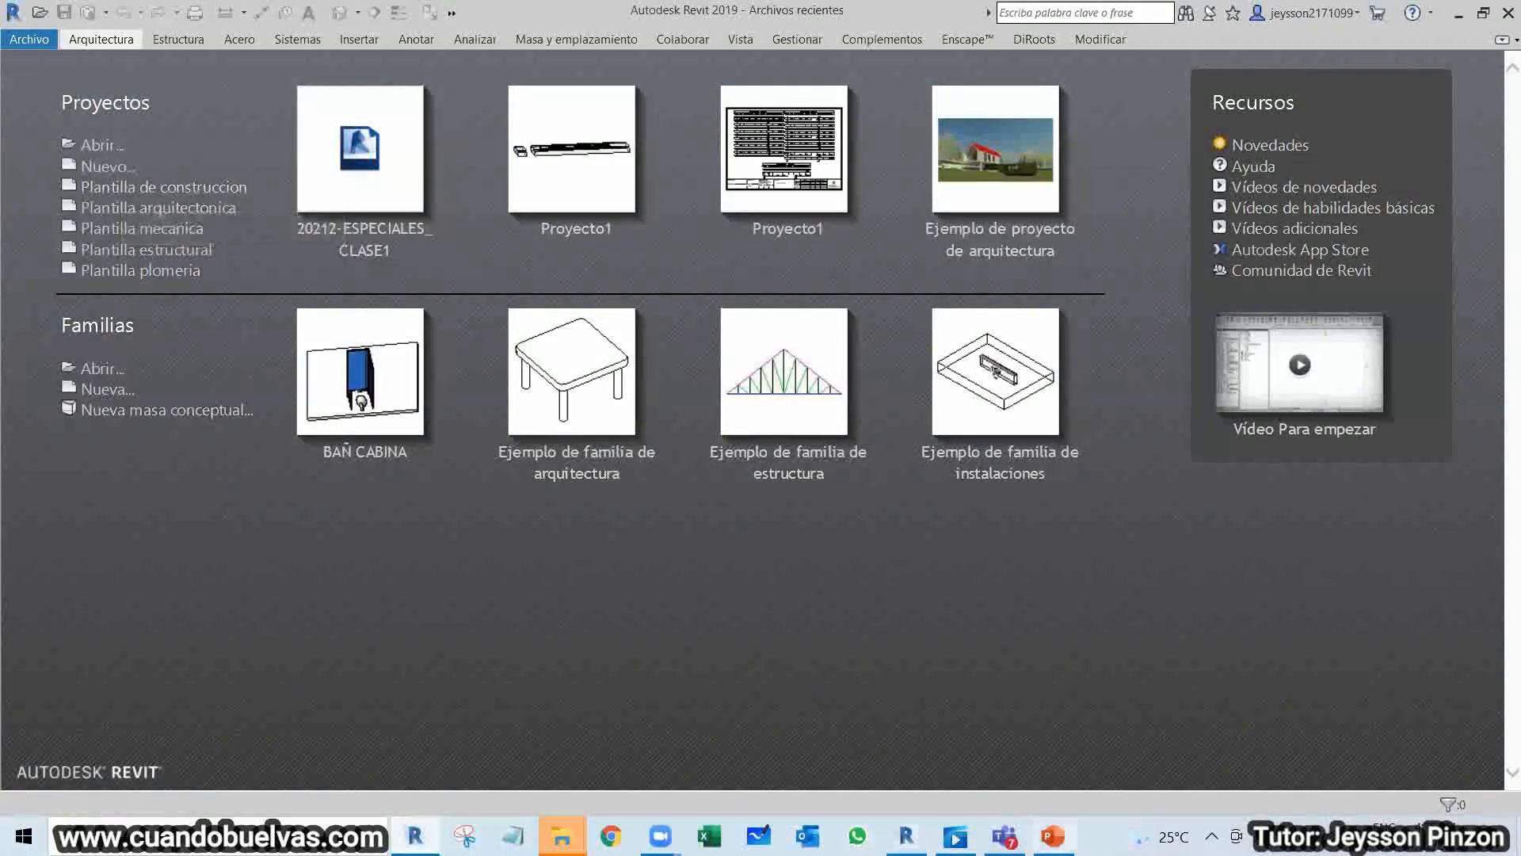
# Return to the EST project in Revit 2021 and look through its add-in, management and view tools for a Navisworks exporter.
pyautogui.click(907, 836)
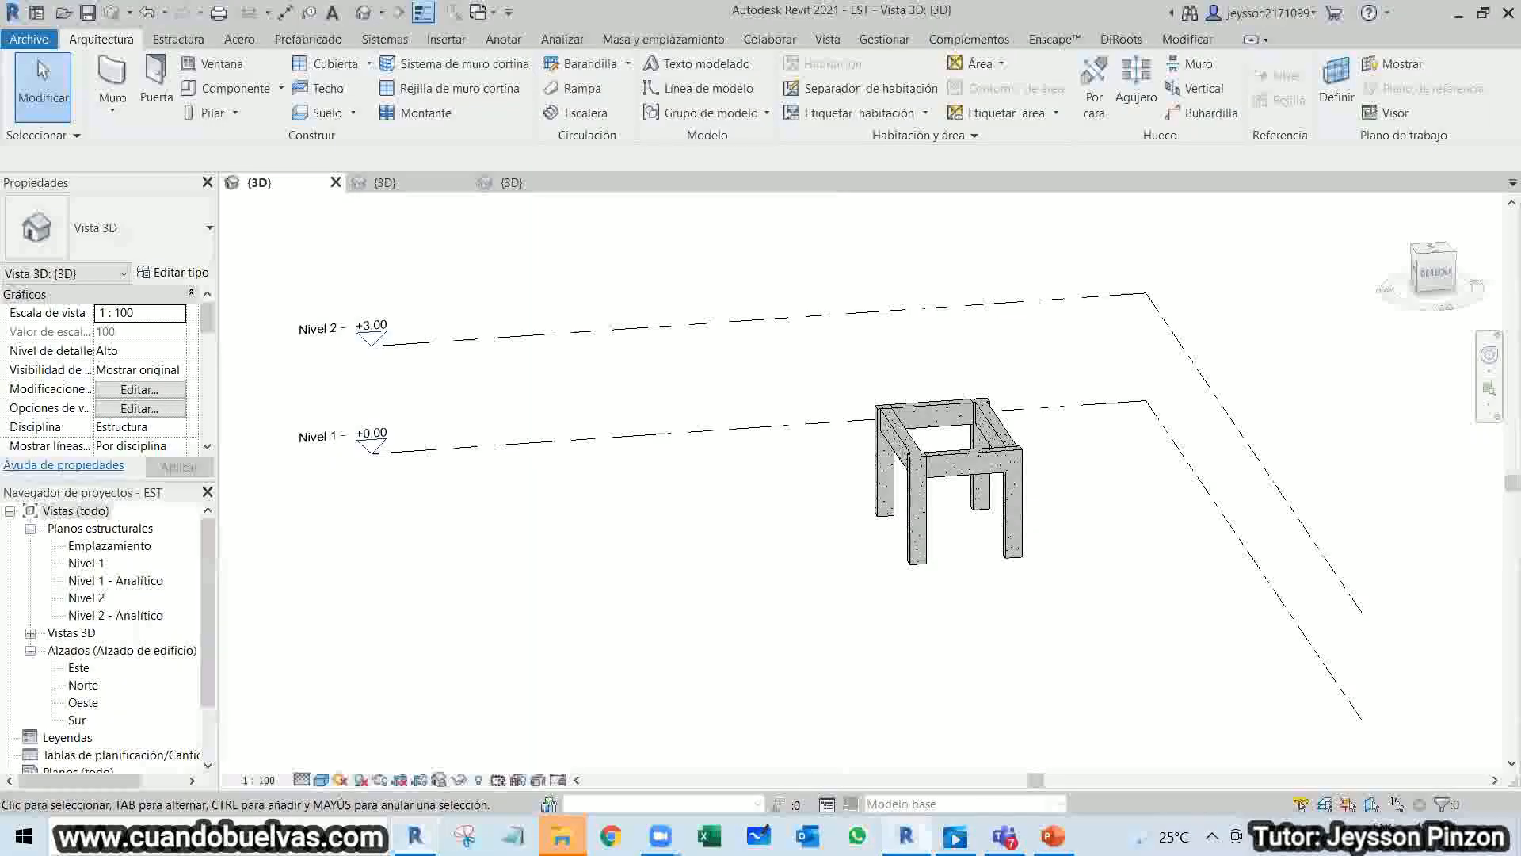
pyautogui.click(969, 39)
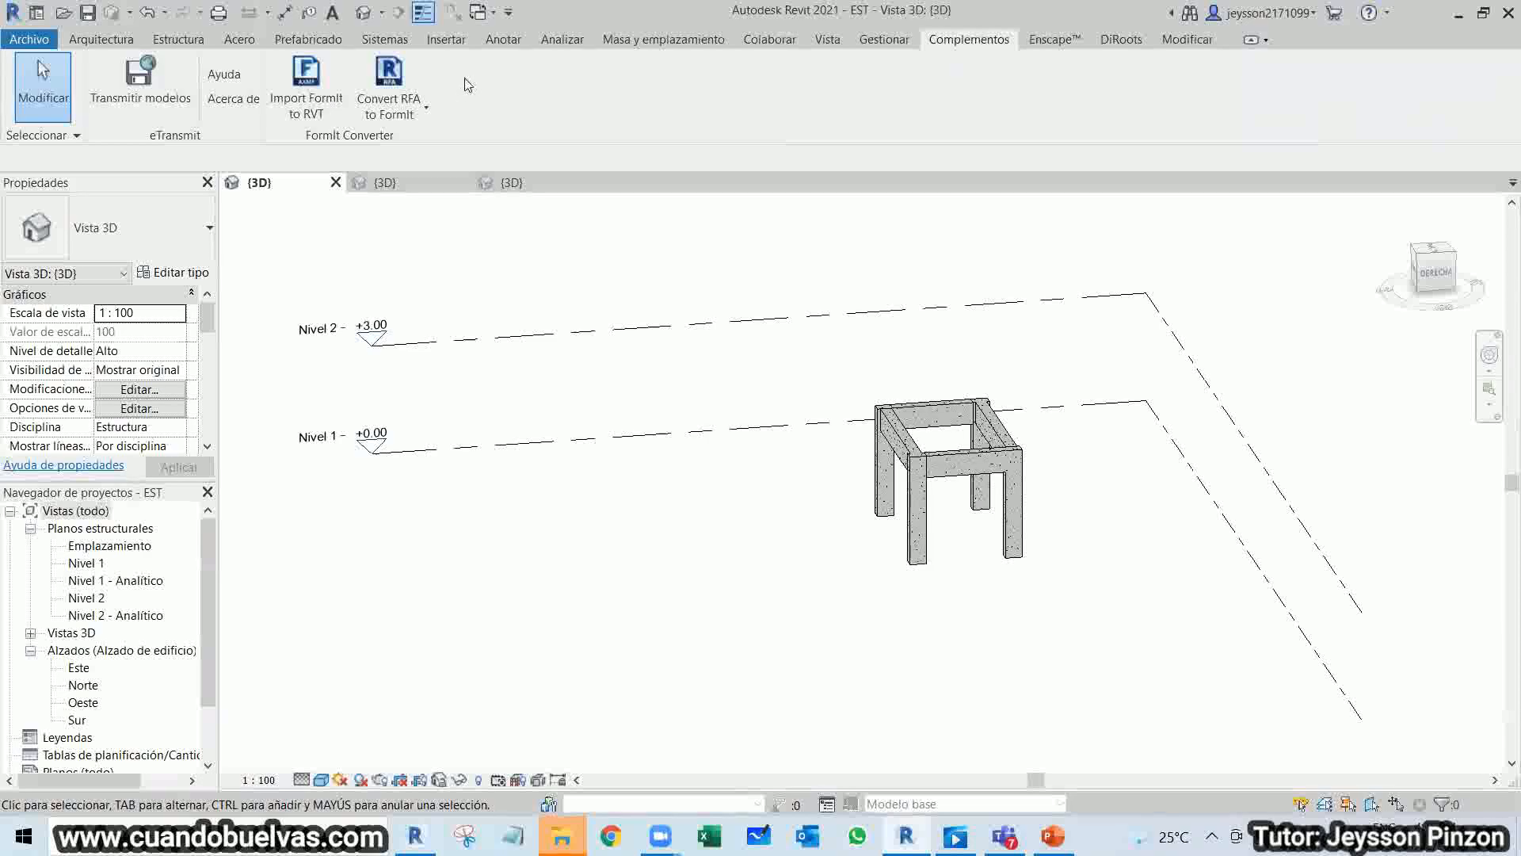
pyautogui.click(1192, 39)
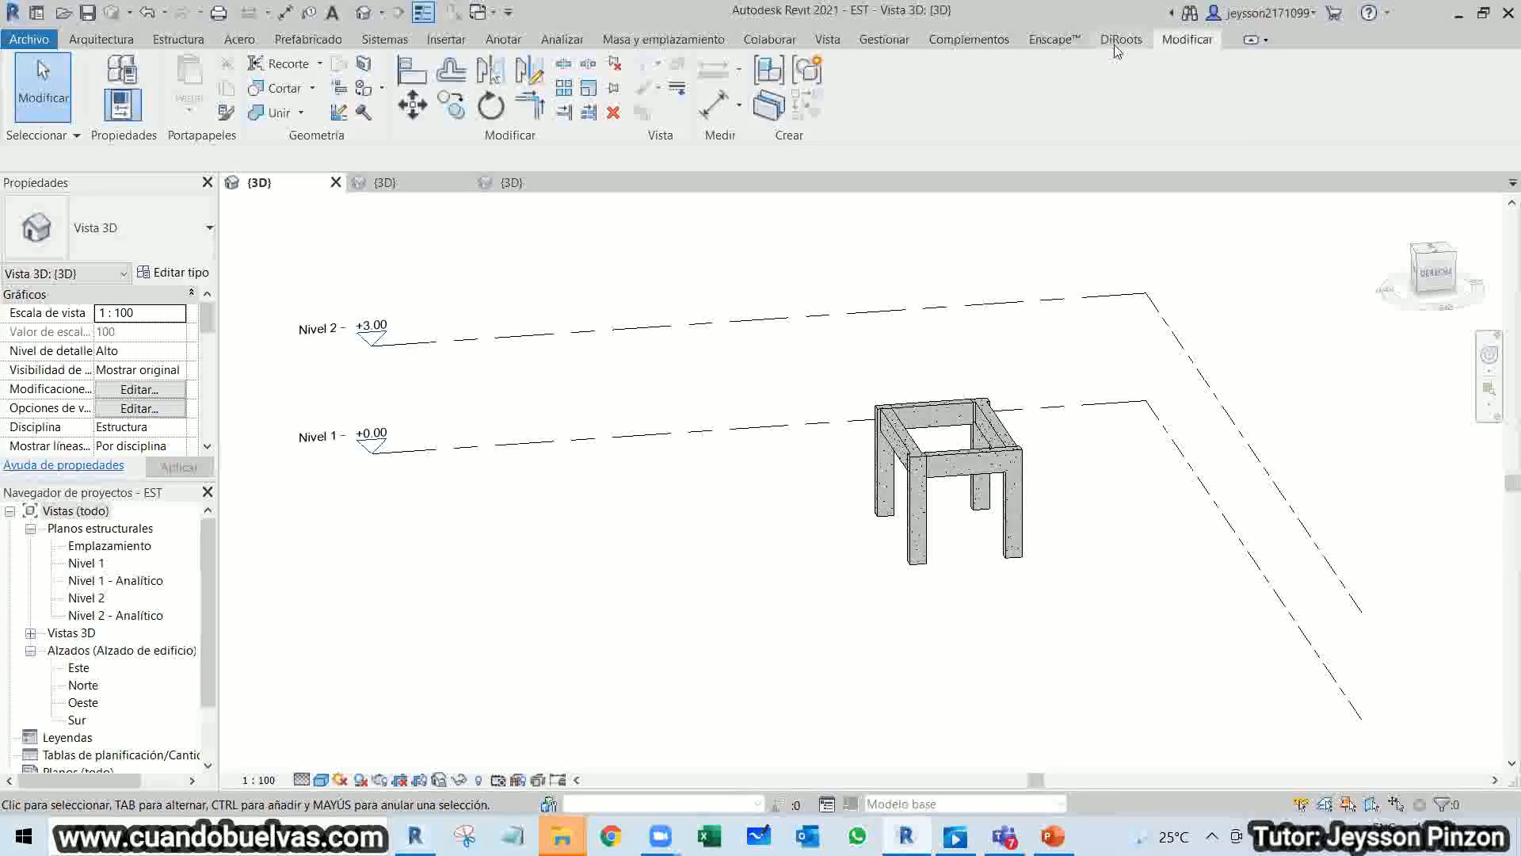
pyautogui.click(1119, 41)
pyautogui.click(1061, 43)
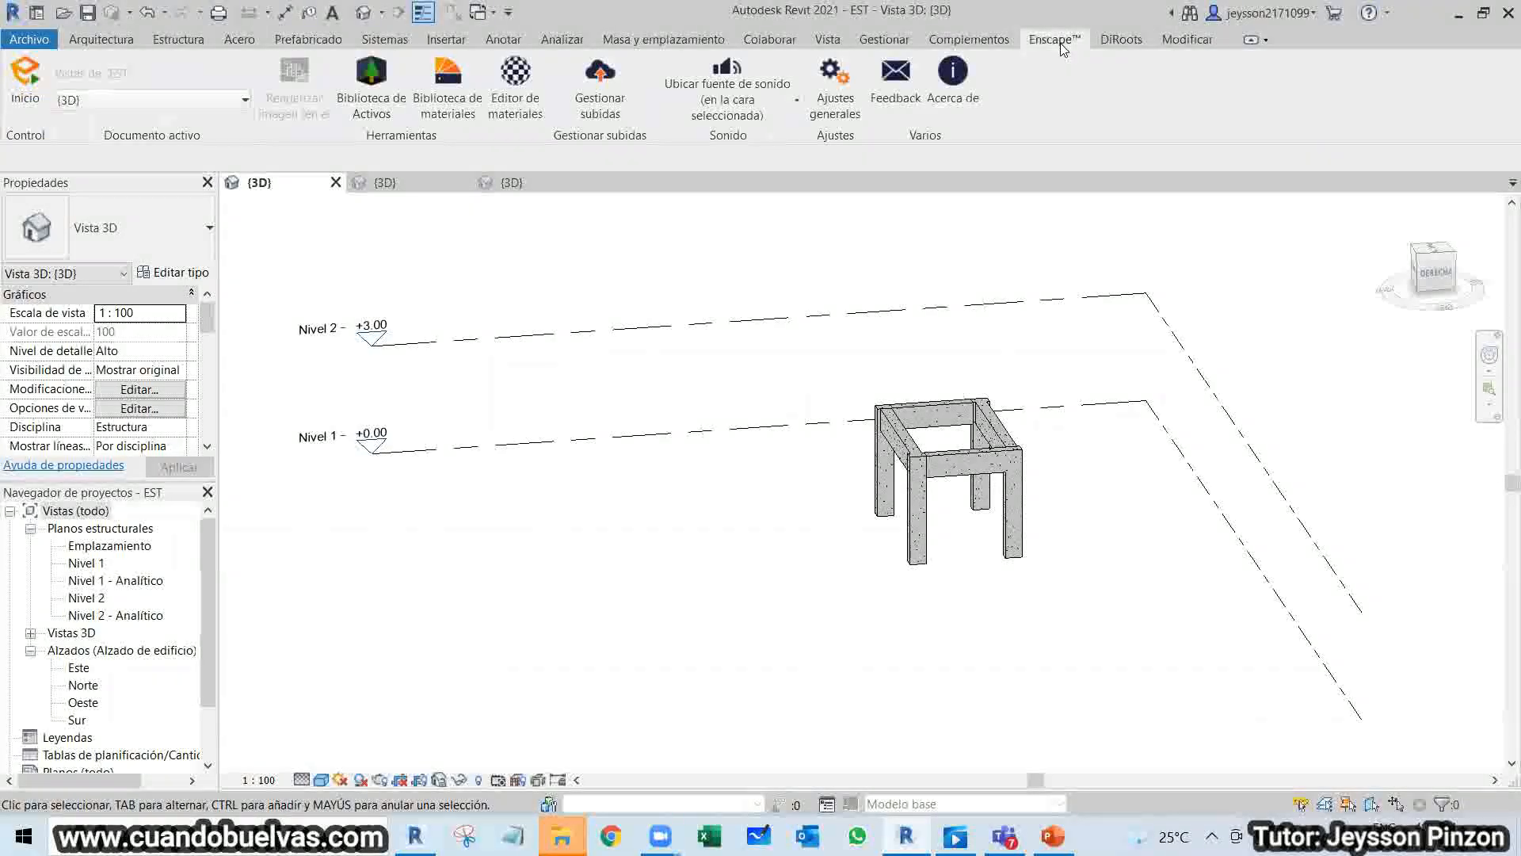
pyautogui.click(970, 41)
pyautogui.click(903, 41)
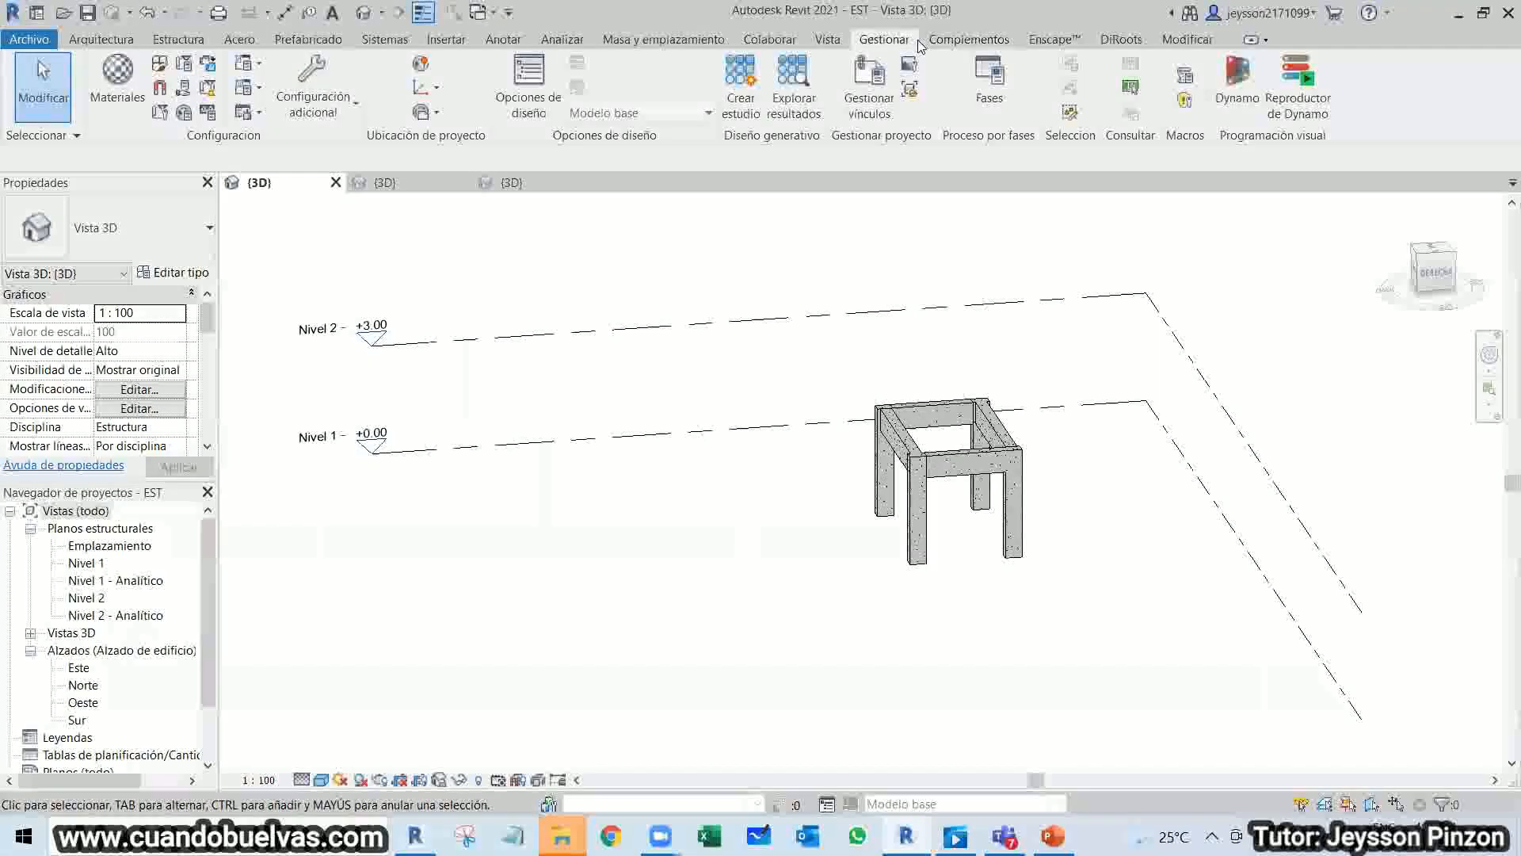
pyautogui.click(829, 41)
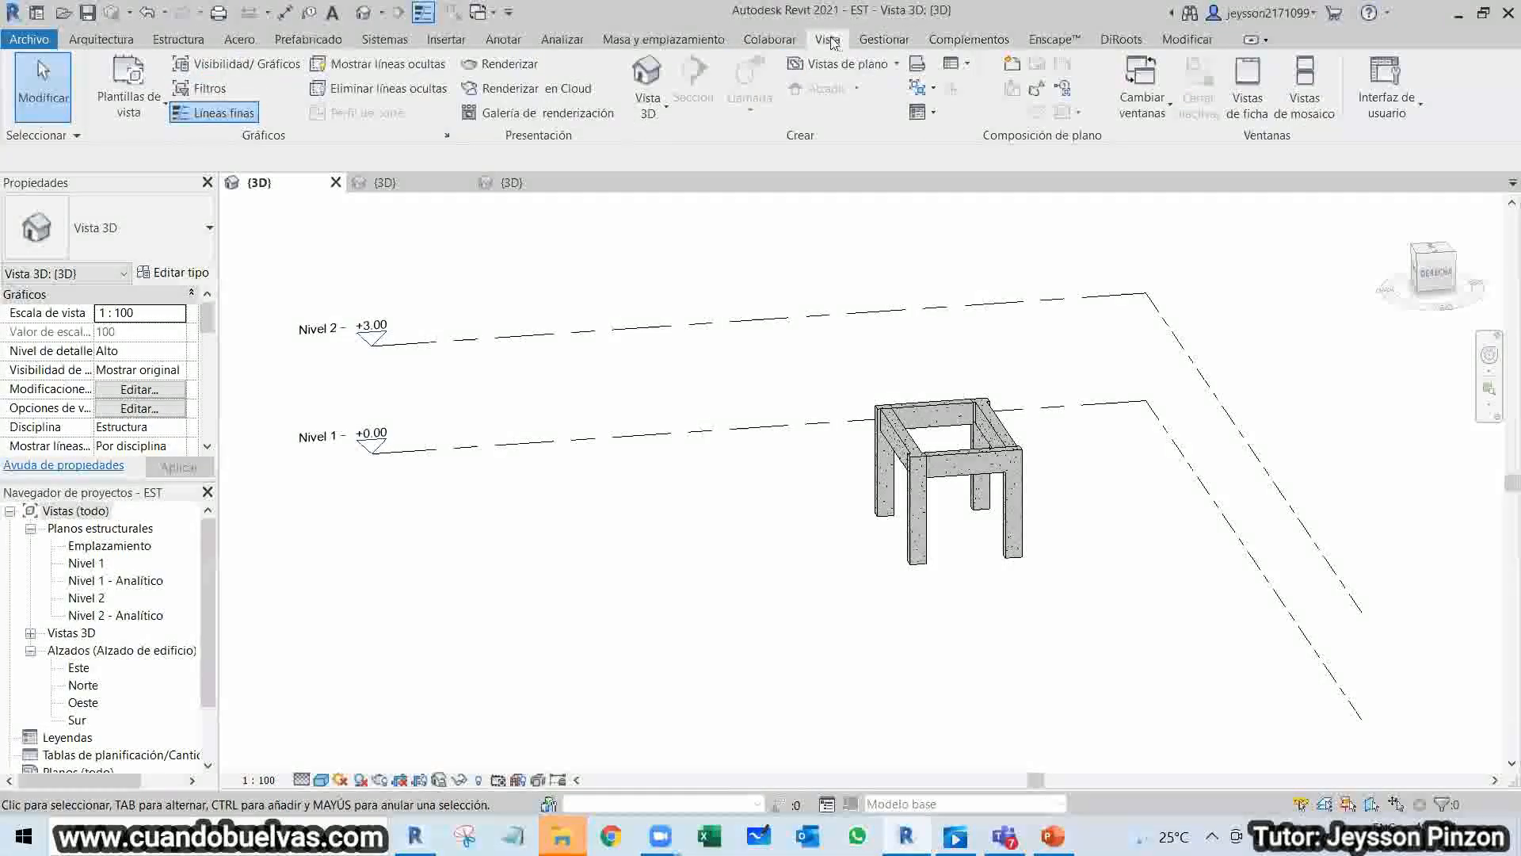
# Check the EST project's save-as and export options again for a Navisworks file format.
pyautogui.click(31, 41)
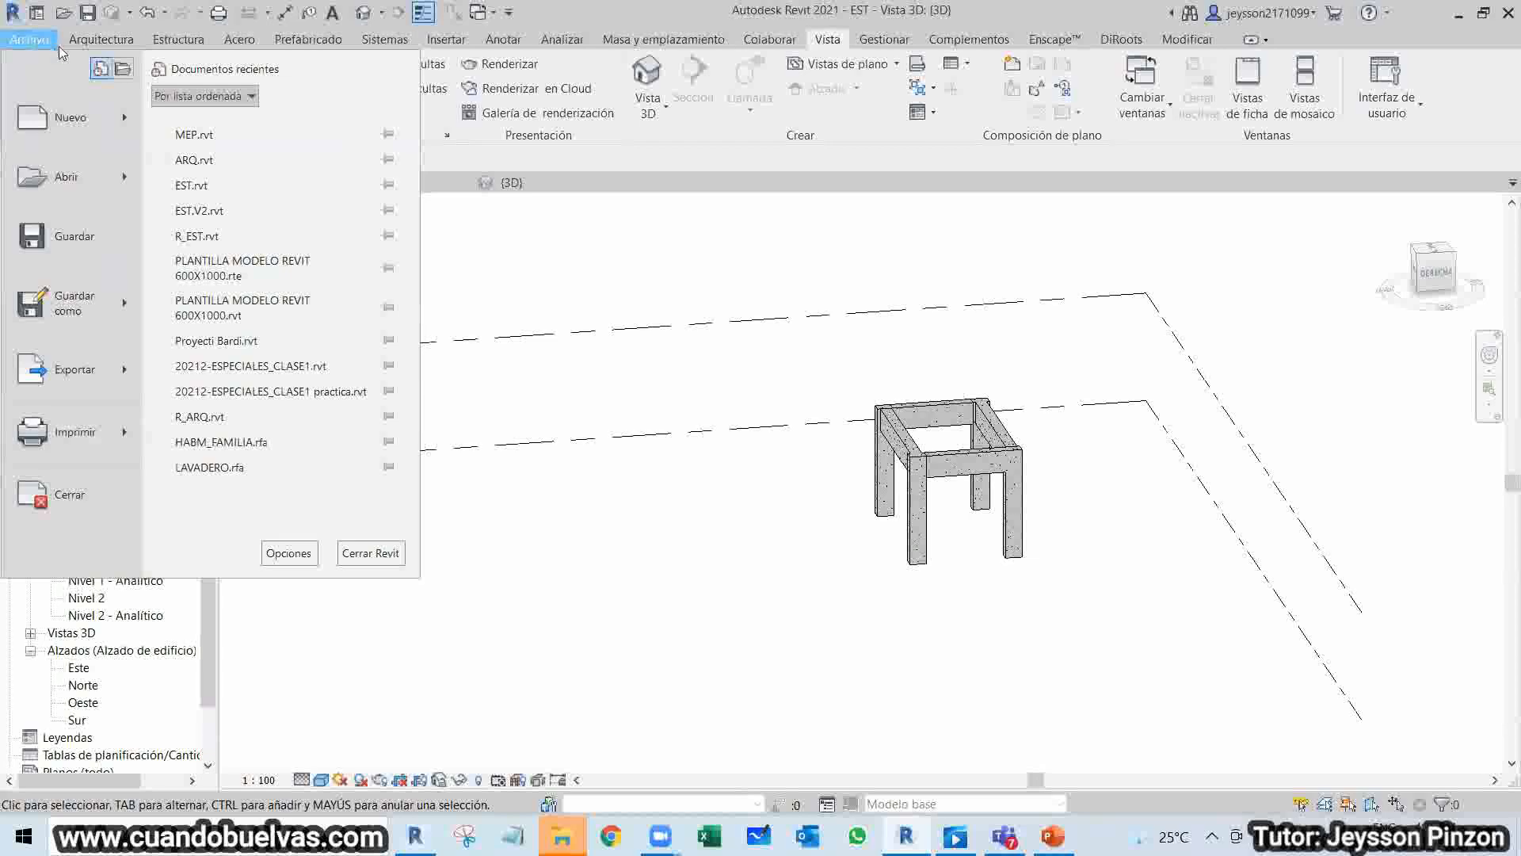
pyautogui.moveTo(129, 319)
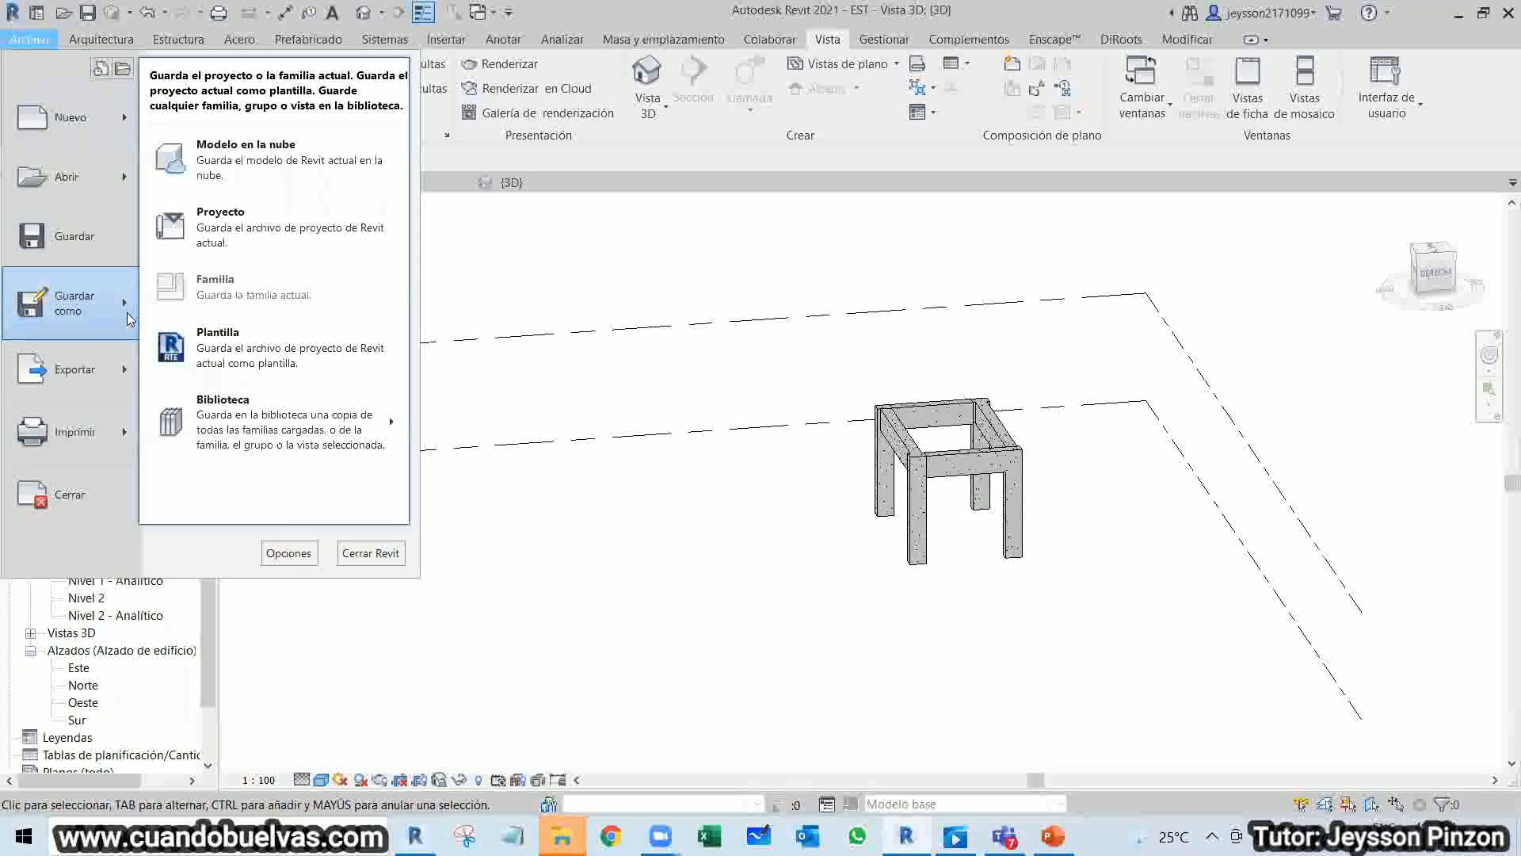
pyautogui.moveTo(124, 370)
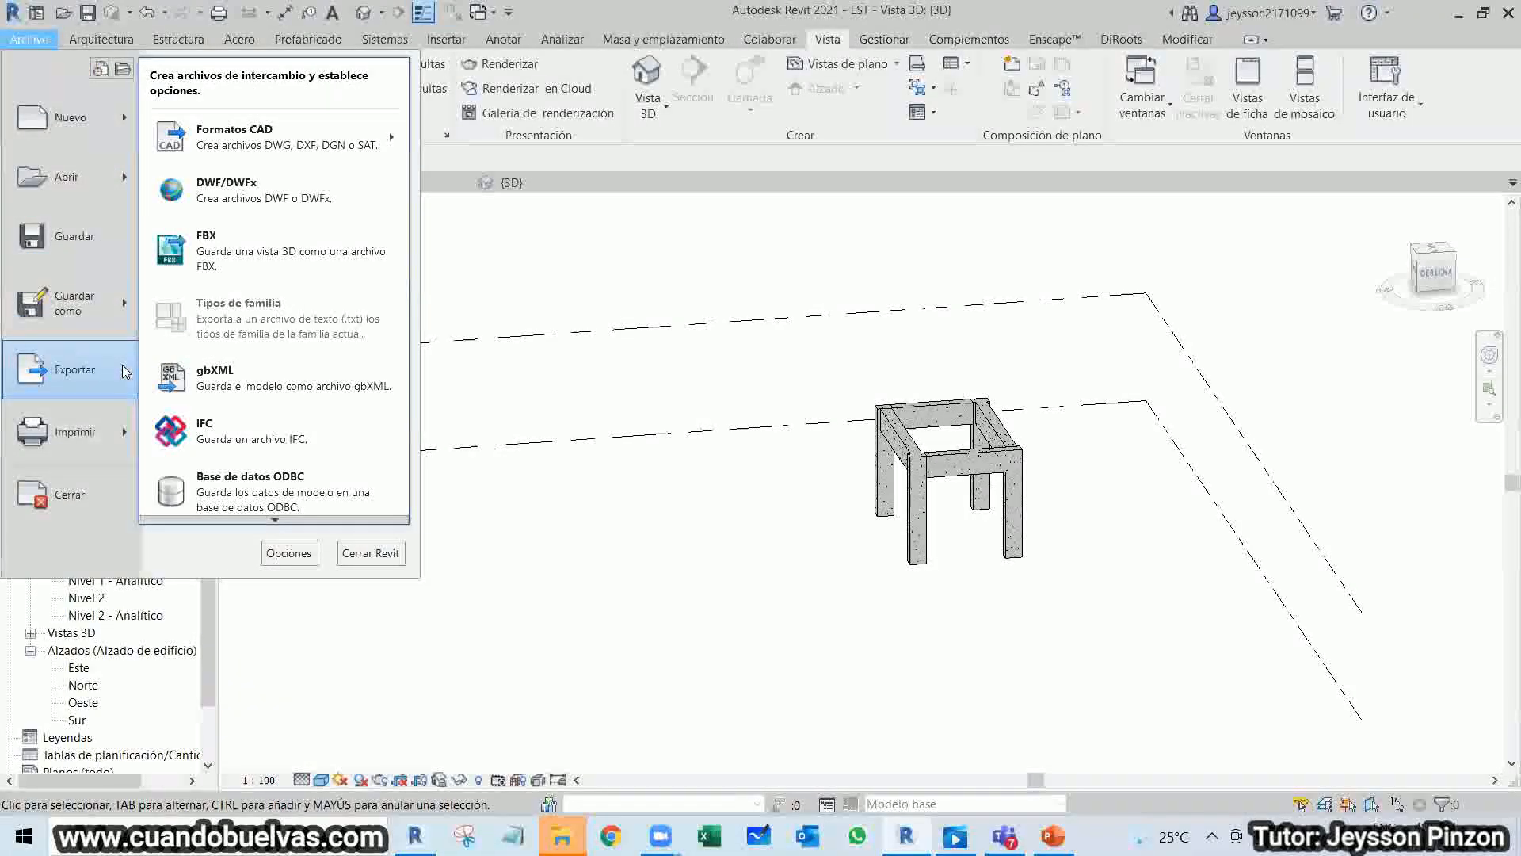
pyautogui.scroll(-3, 286, 519)
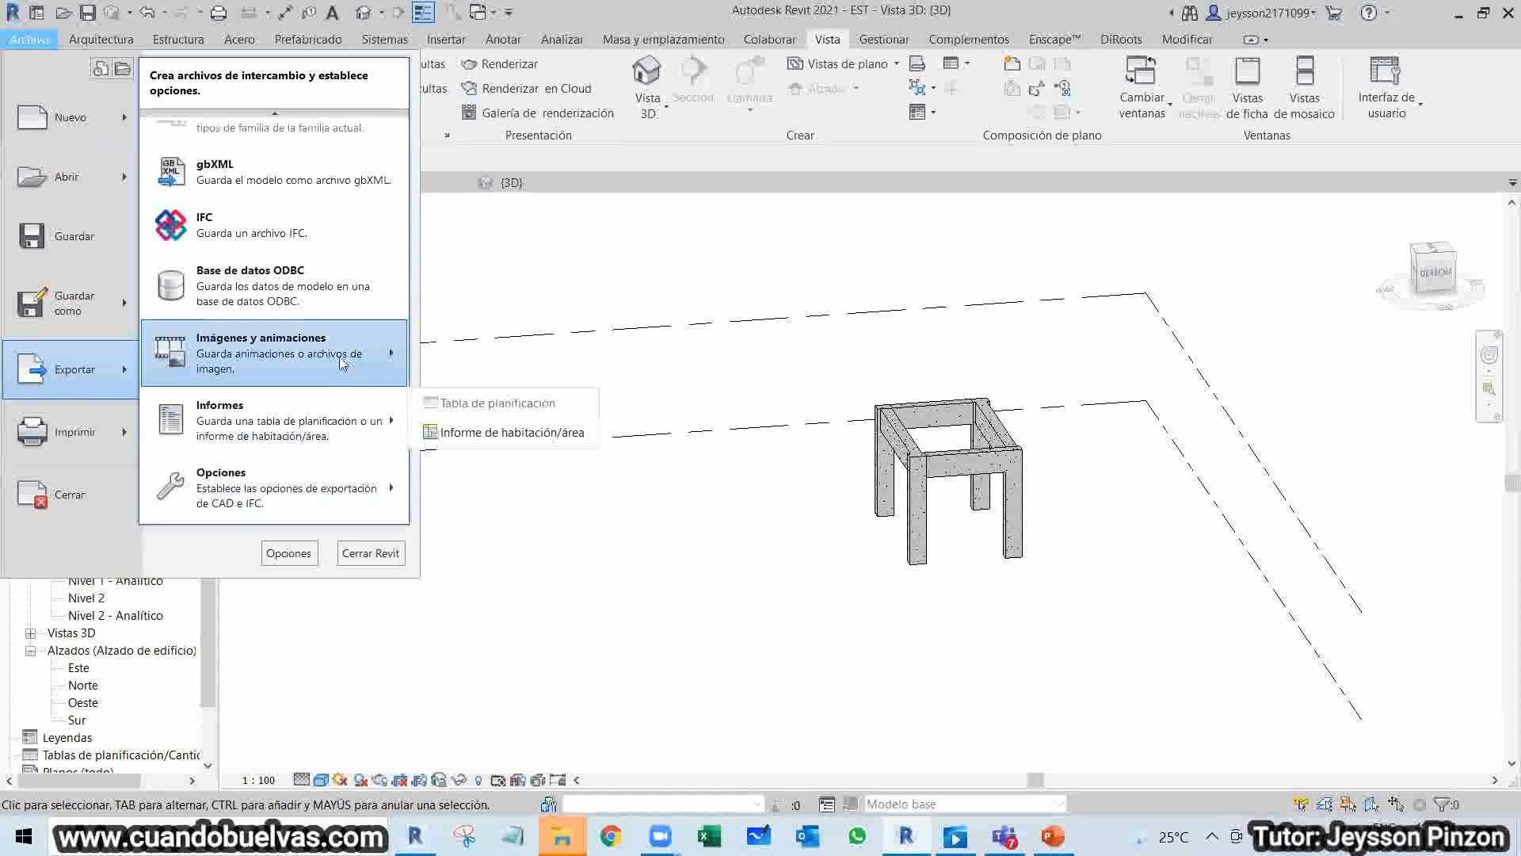
pyautogui.moveTo(294, 112)
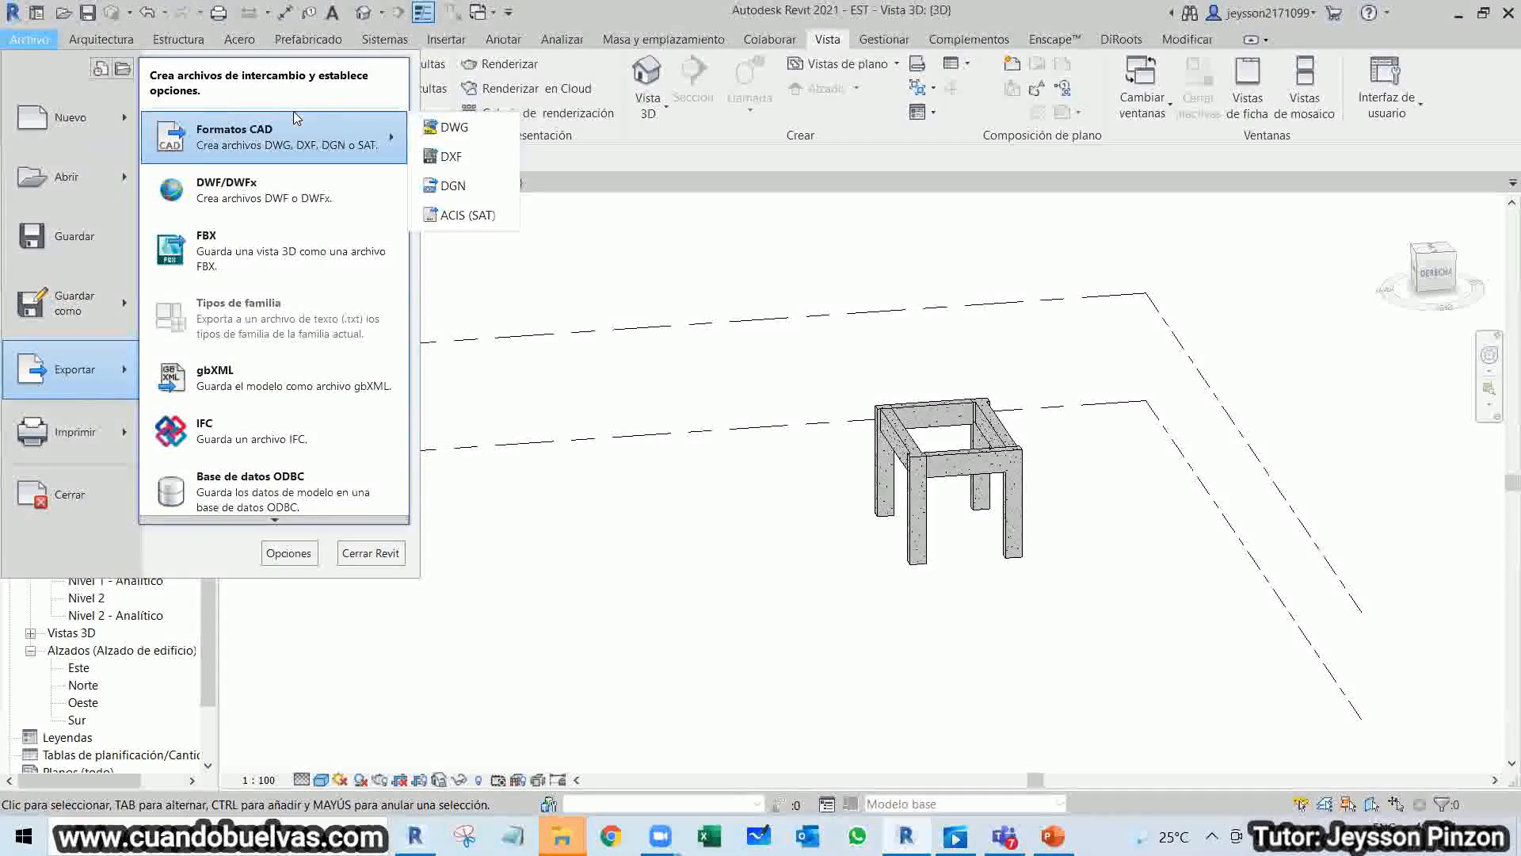
pyautogui.click(579, 285)
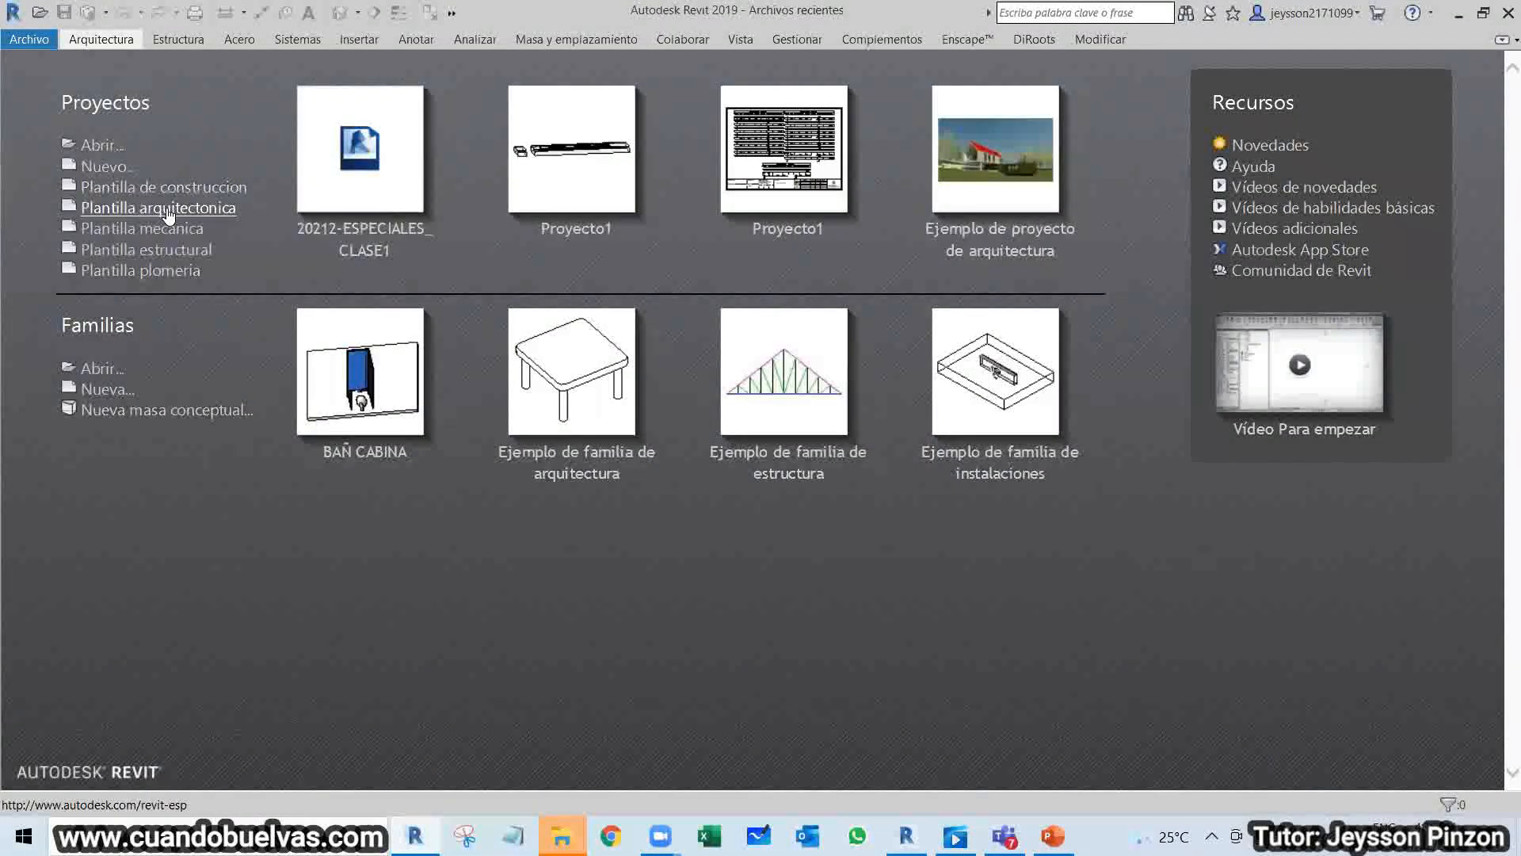
# In Revit 2019, start a project from Plantilla arquitectonica and check its export formats for NWC.
pyautogui.click(166, 207)
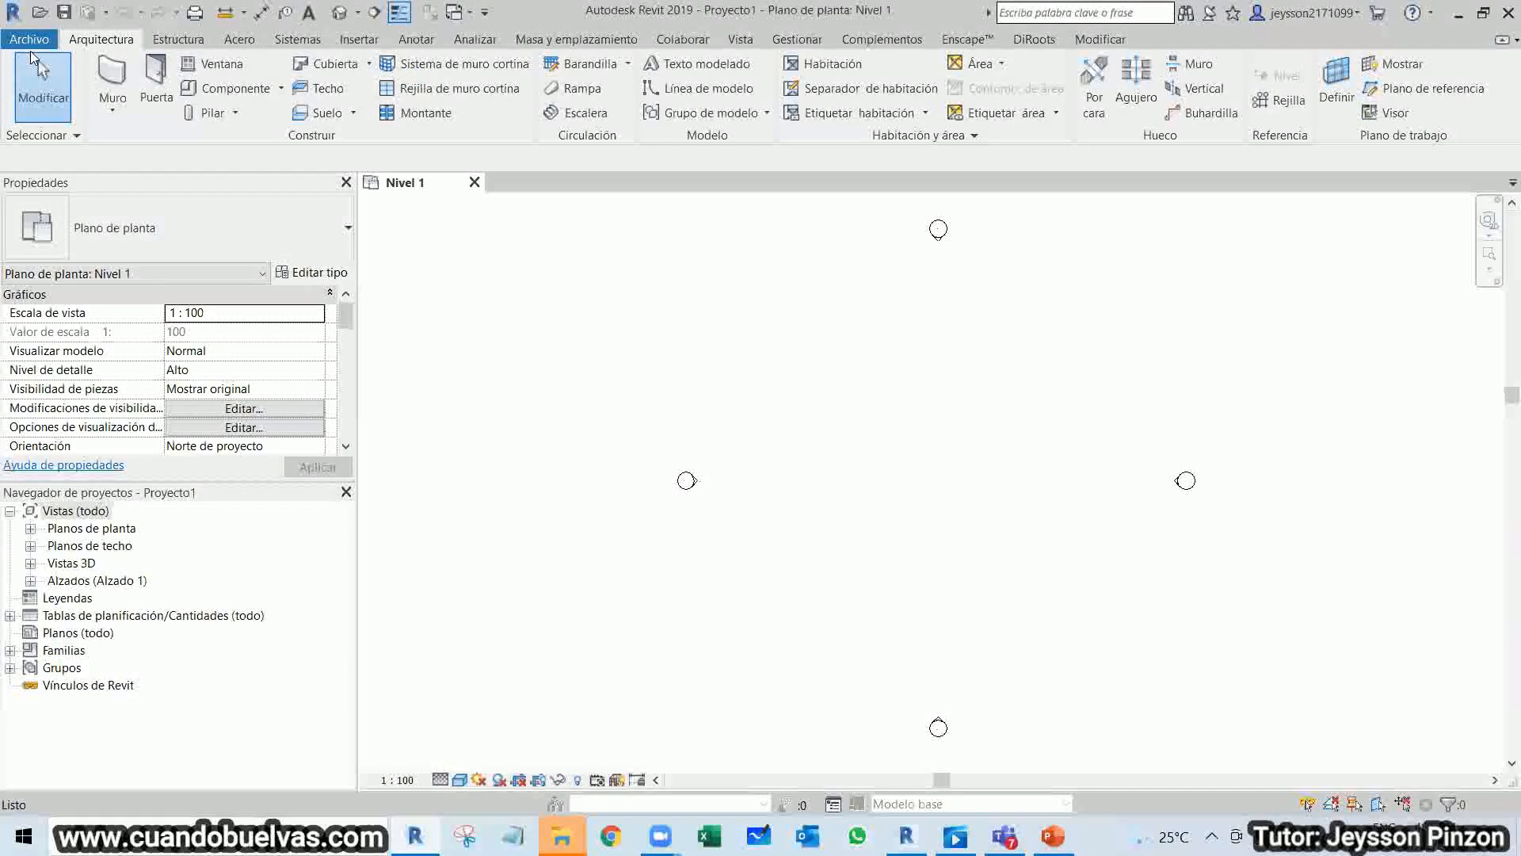
pyautogui.click(38, 45)
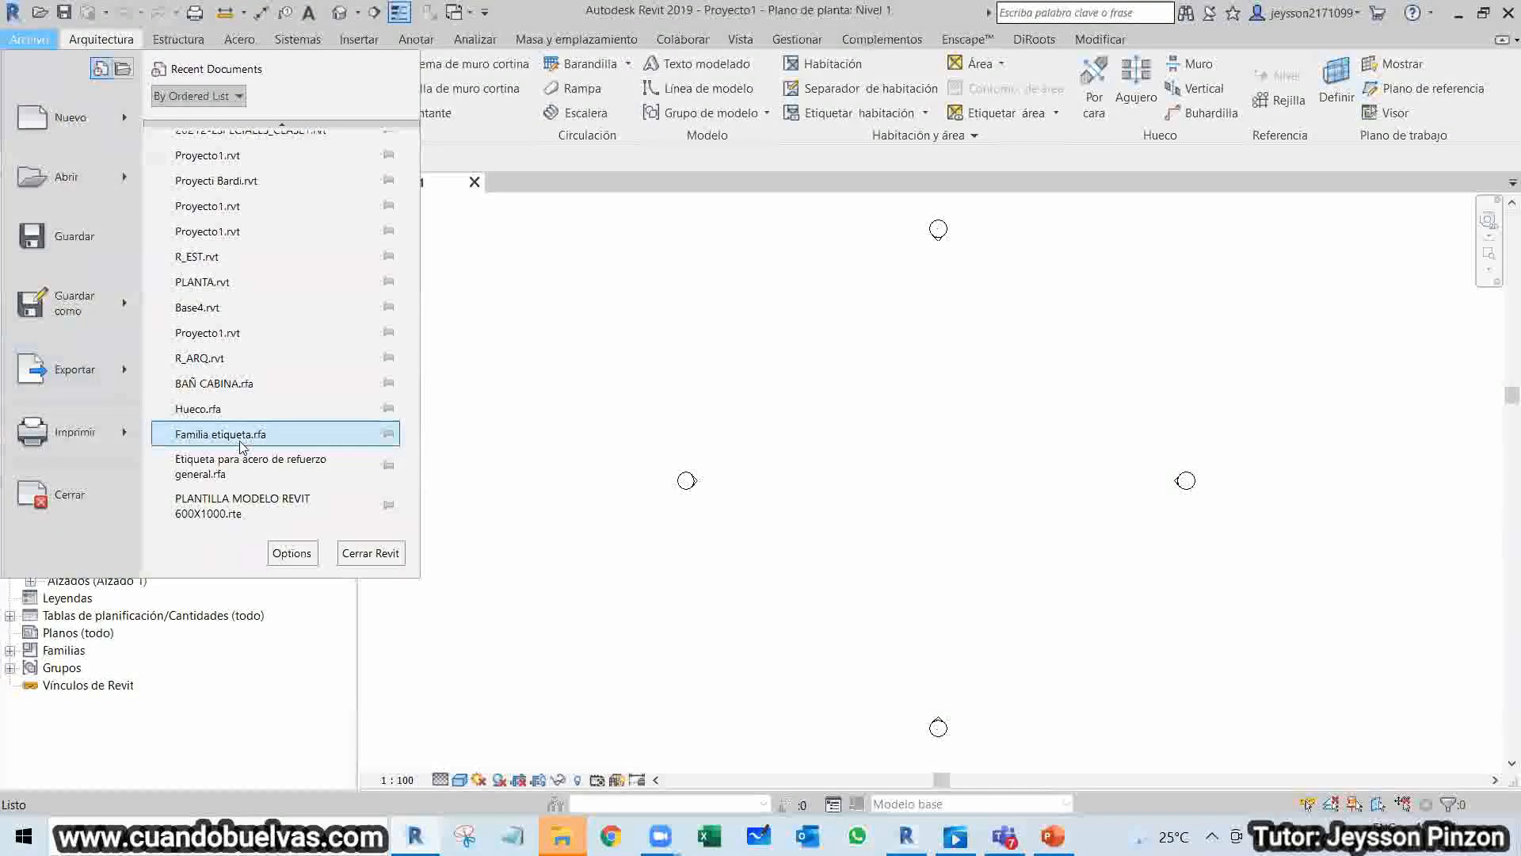
pyautogui.moveTo(128, 371)
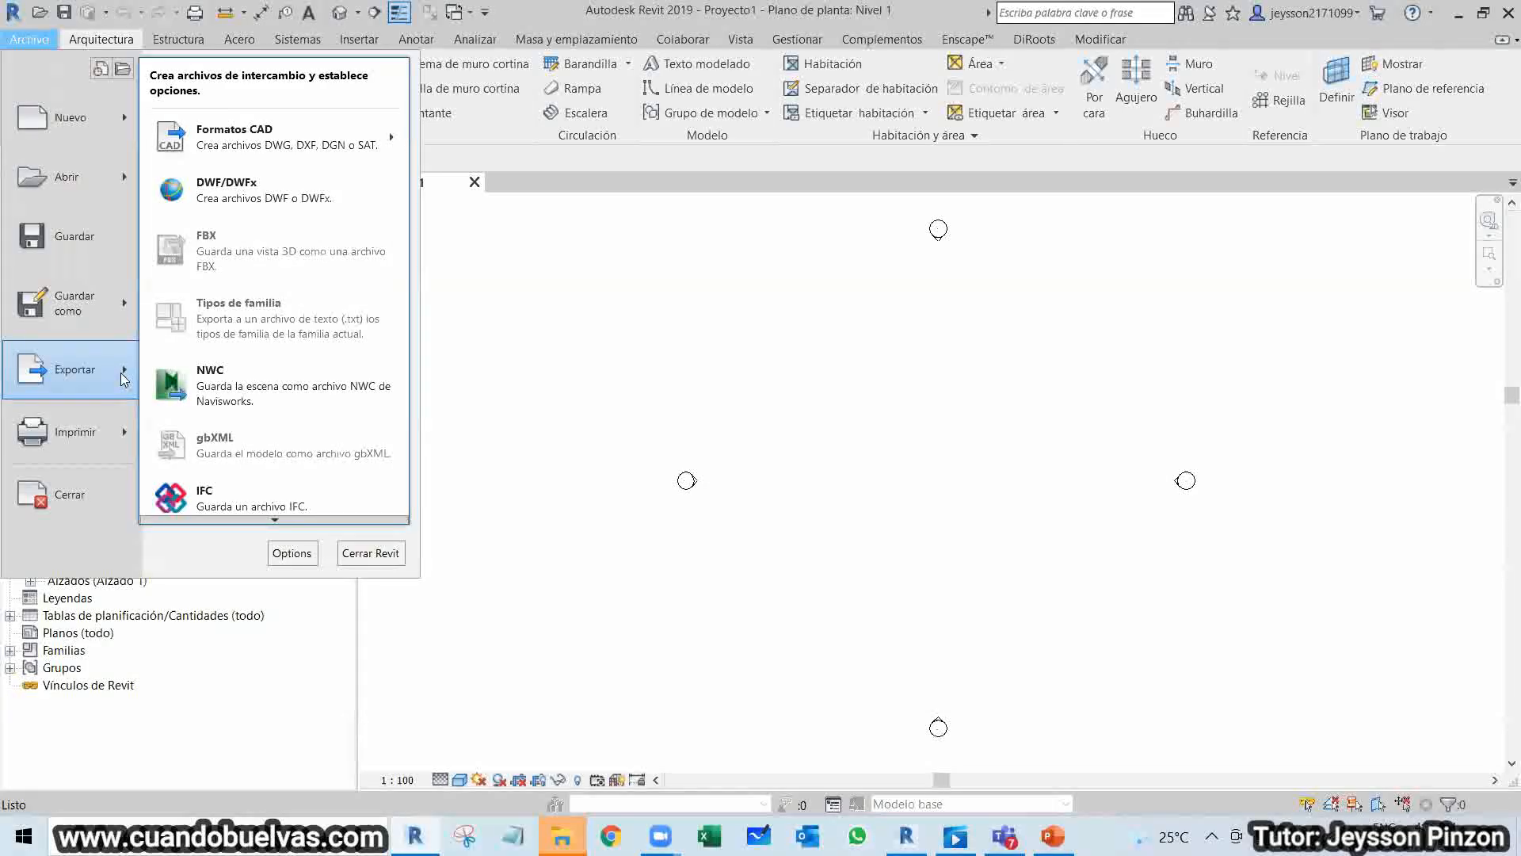
pyautogui.click(913, 428)
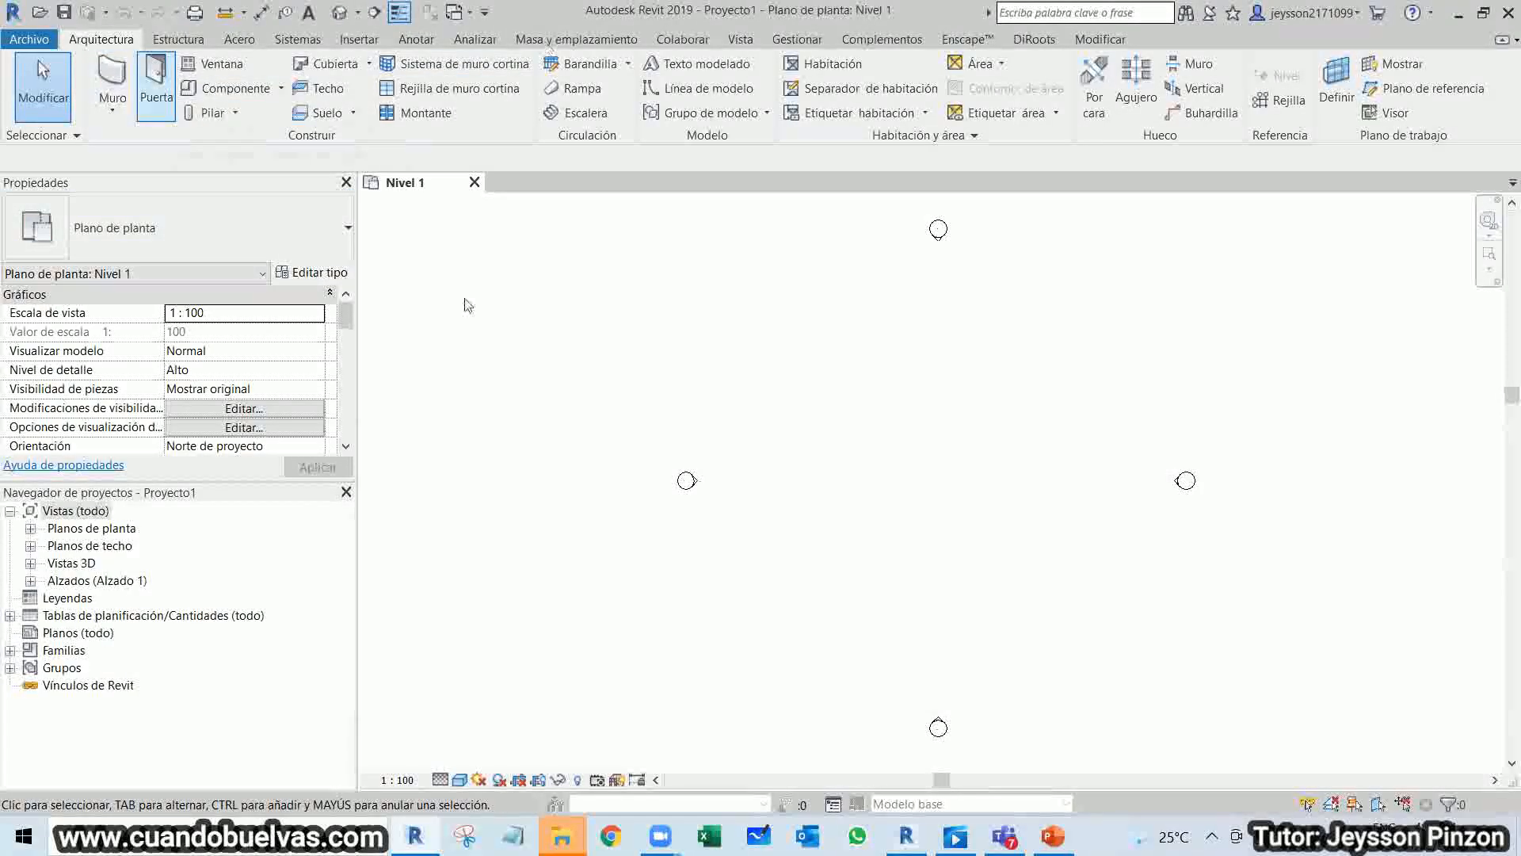
# Draw a closed four-sided loop of walls from Nivel 1 to Nivel 2 between the elevation markers, its upper-left side about 8.67 m long.
pyautogui.click(32, 537)
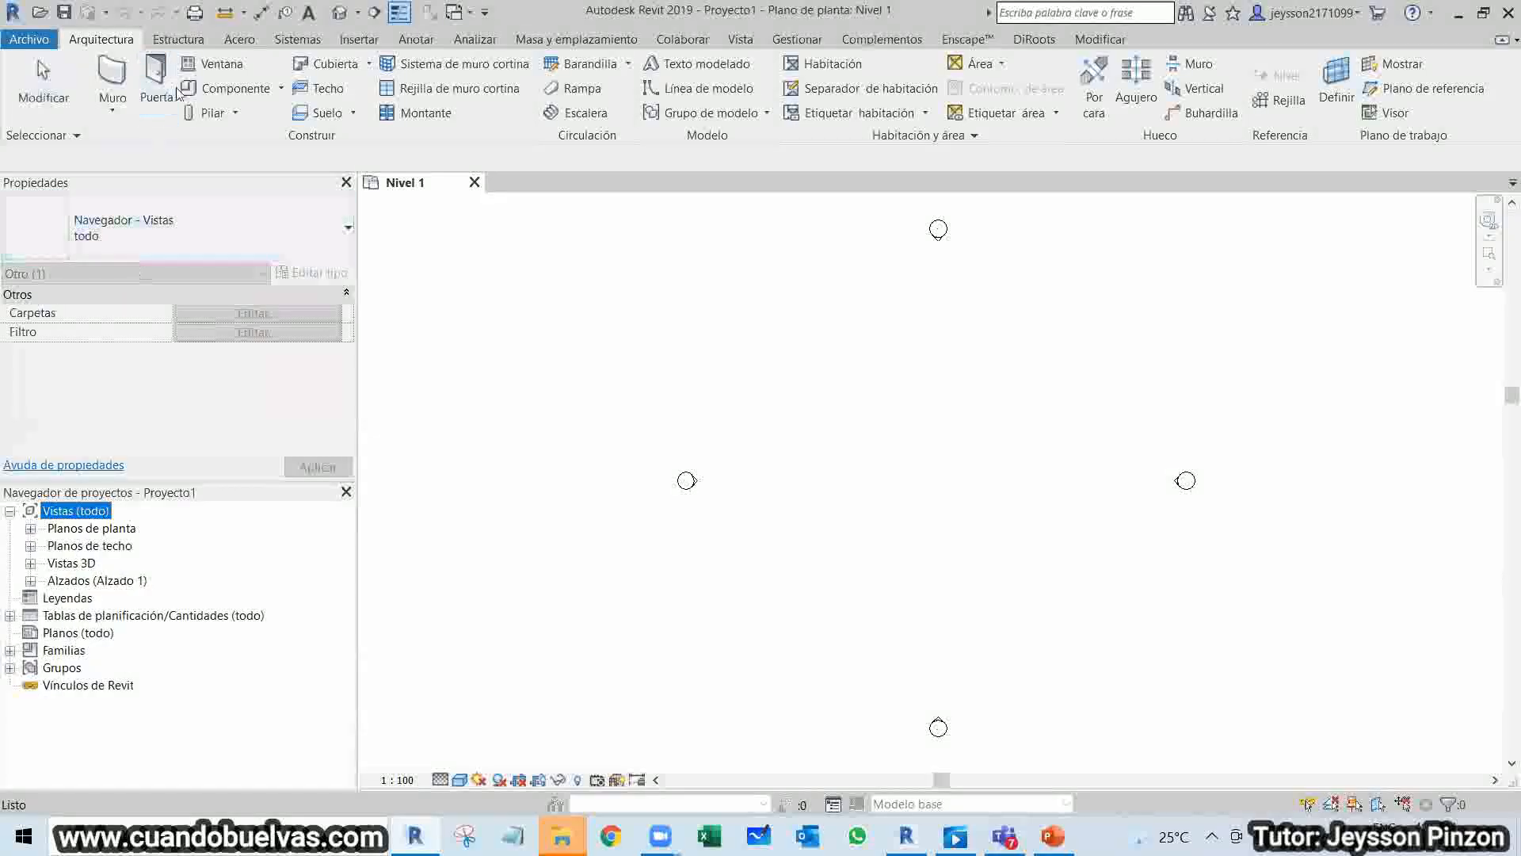
pyautogui.press('w')
pyautogui.press('a')
pyautogui.click(836, 492)
pyautogui.click(924, 406)
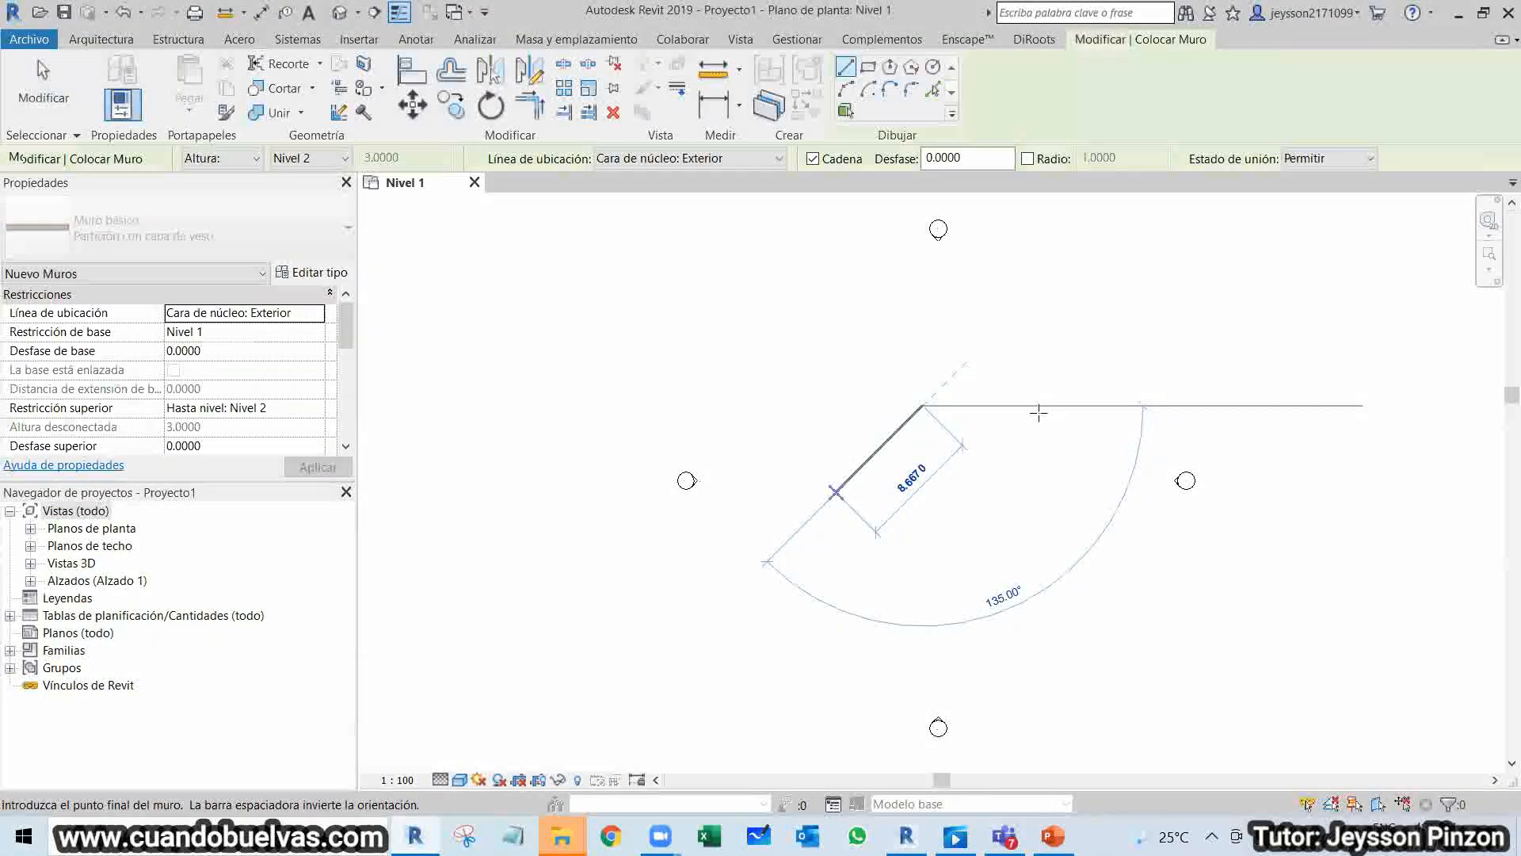
pyautogui.click(982, 534)
pyautogui.click(1039, 413)
pyautogui.click(924, 405)
pyautogui.press('Escape')
pyautogui.press('Escape')
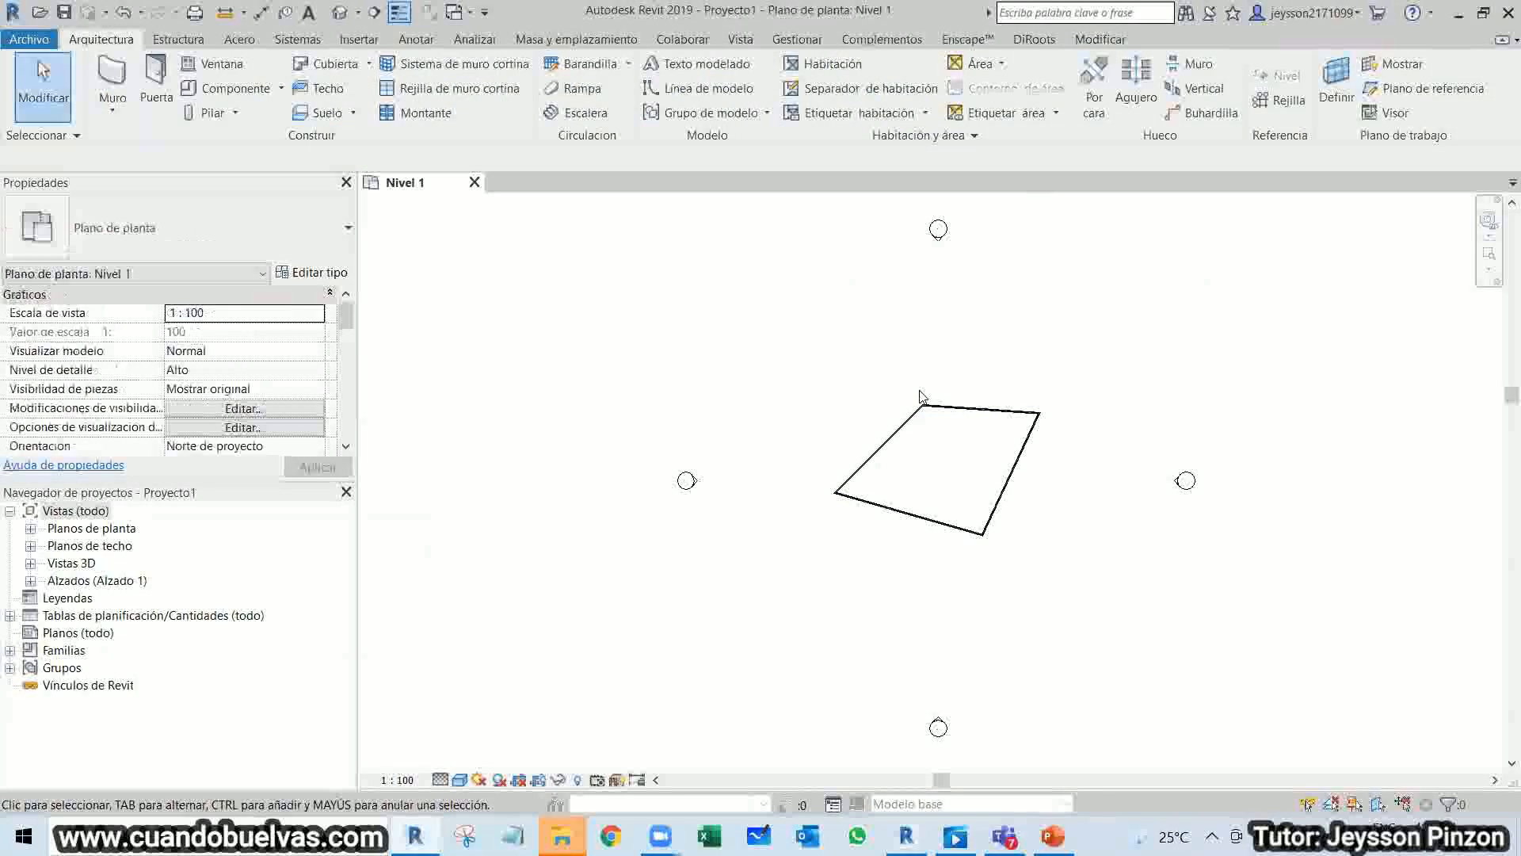
# Save the architectural project on the Desktop as ARQ2.
pyautogui.hotkey('ctrl', 's')
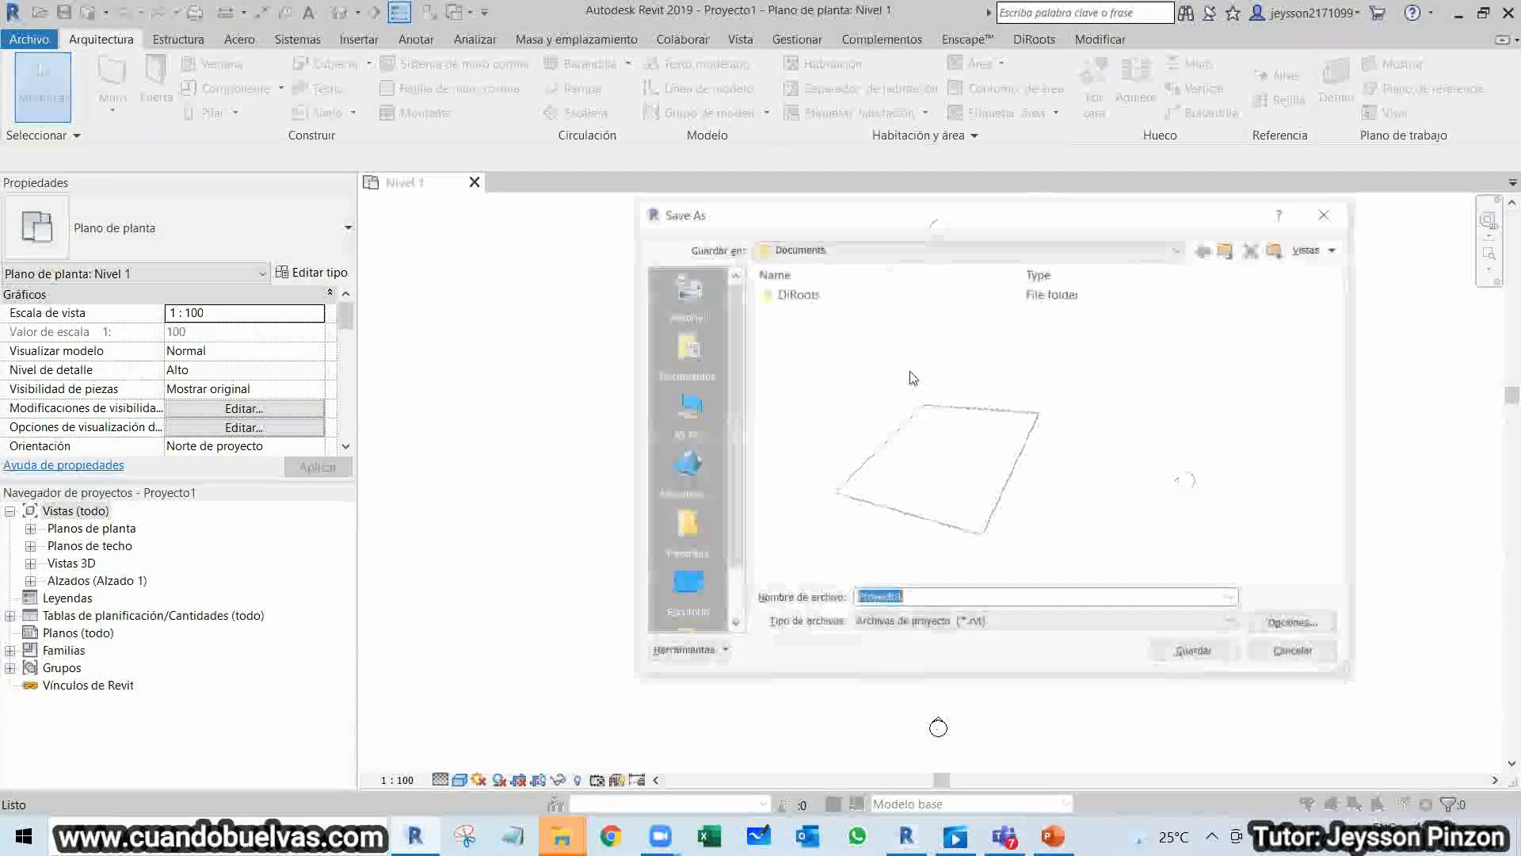
pyautogui.click(686, 586)
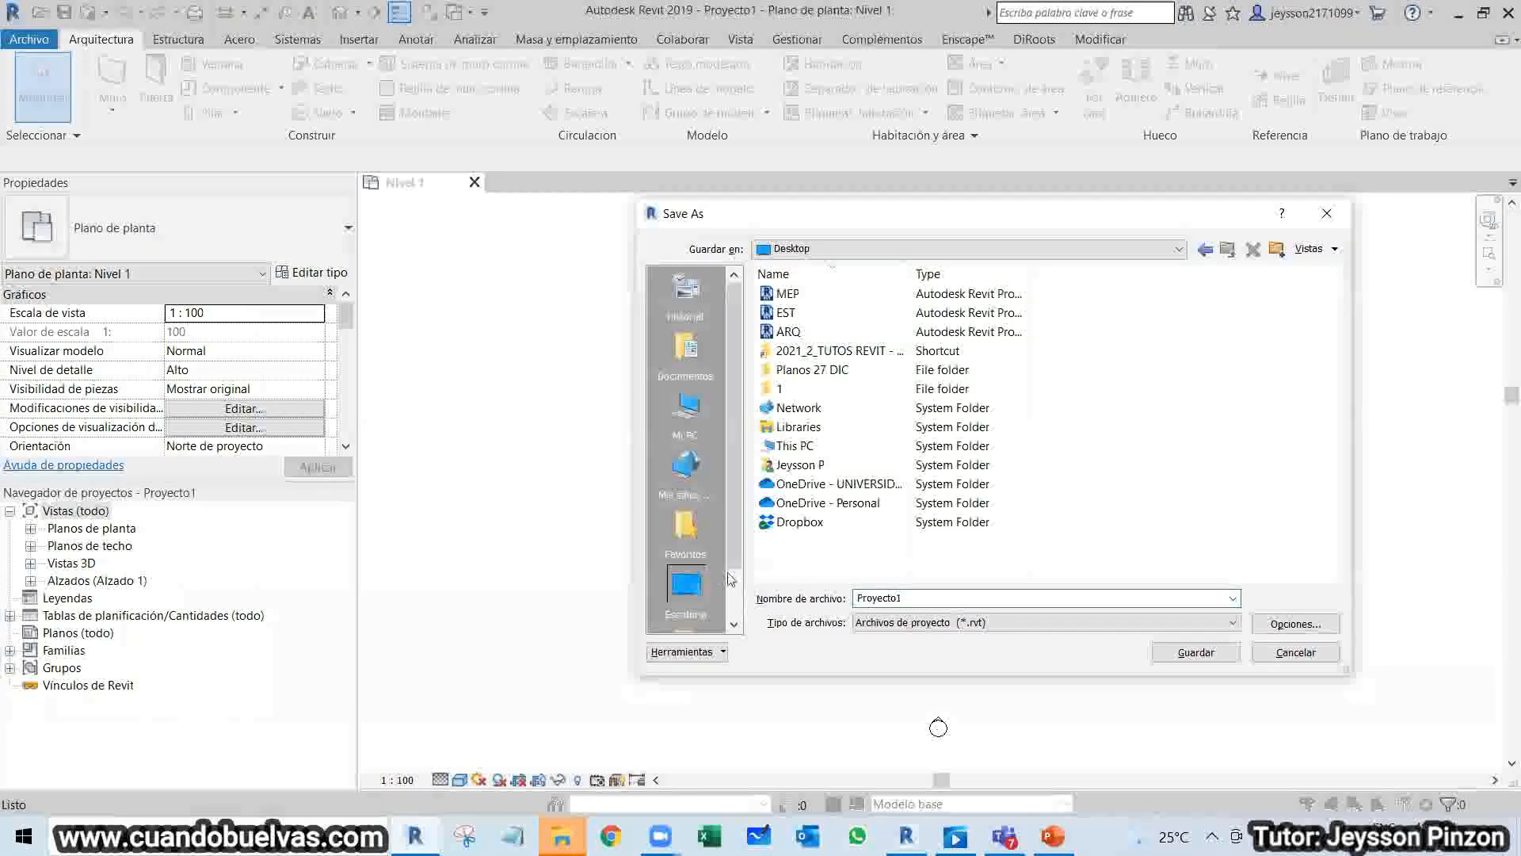
pyautogui.doubleClick(924, 596)
pyautogui.write('ARQ2')
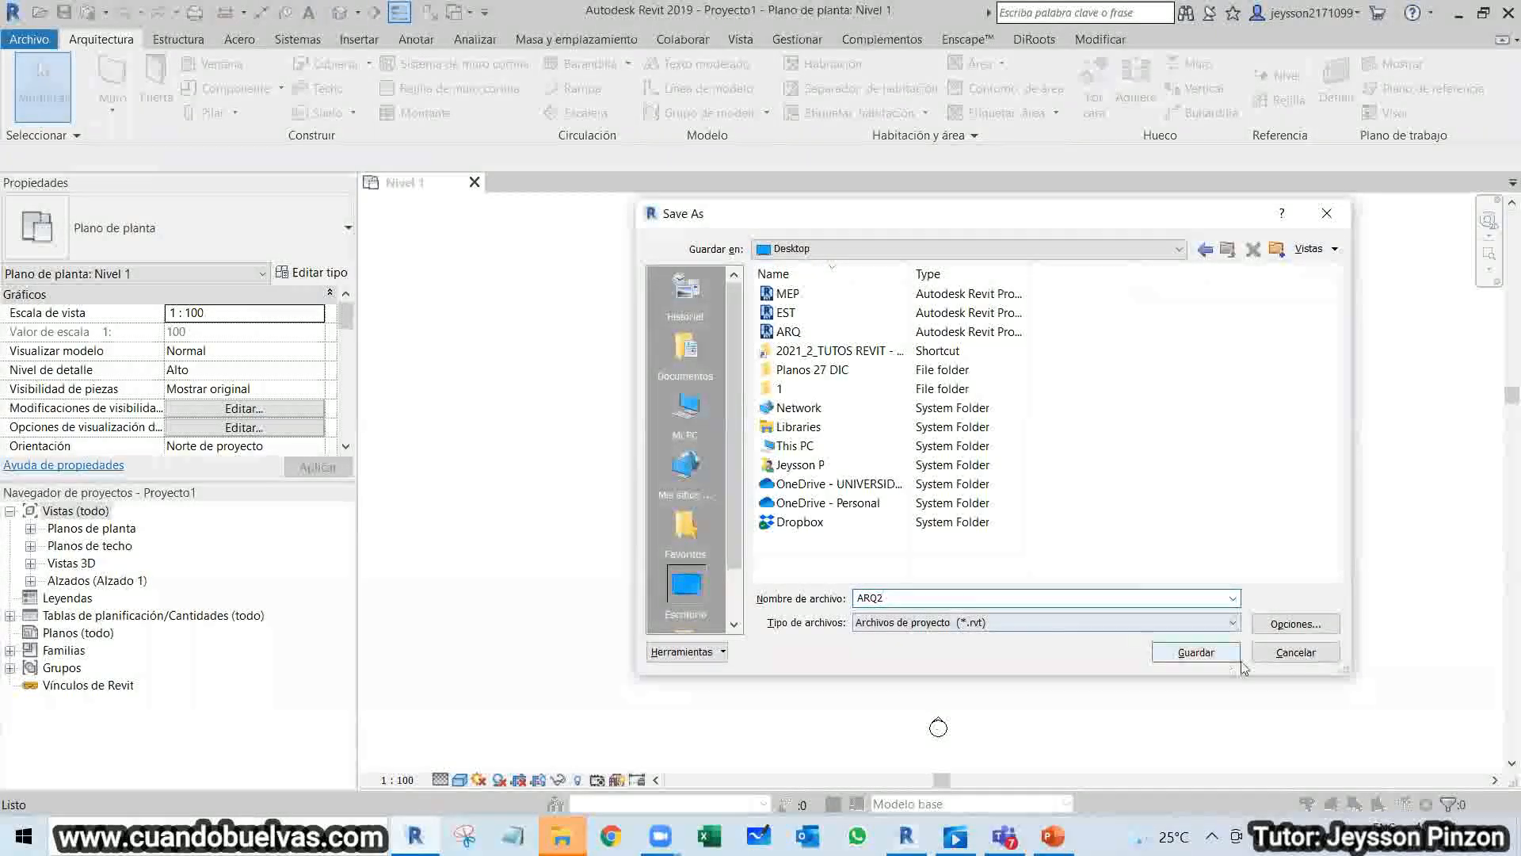
pyautogui.click(1199, 652)
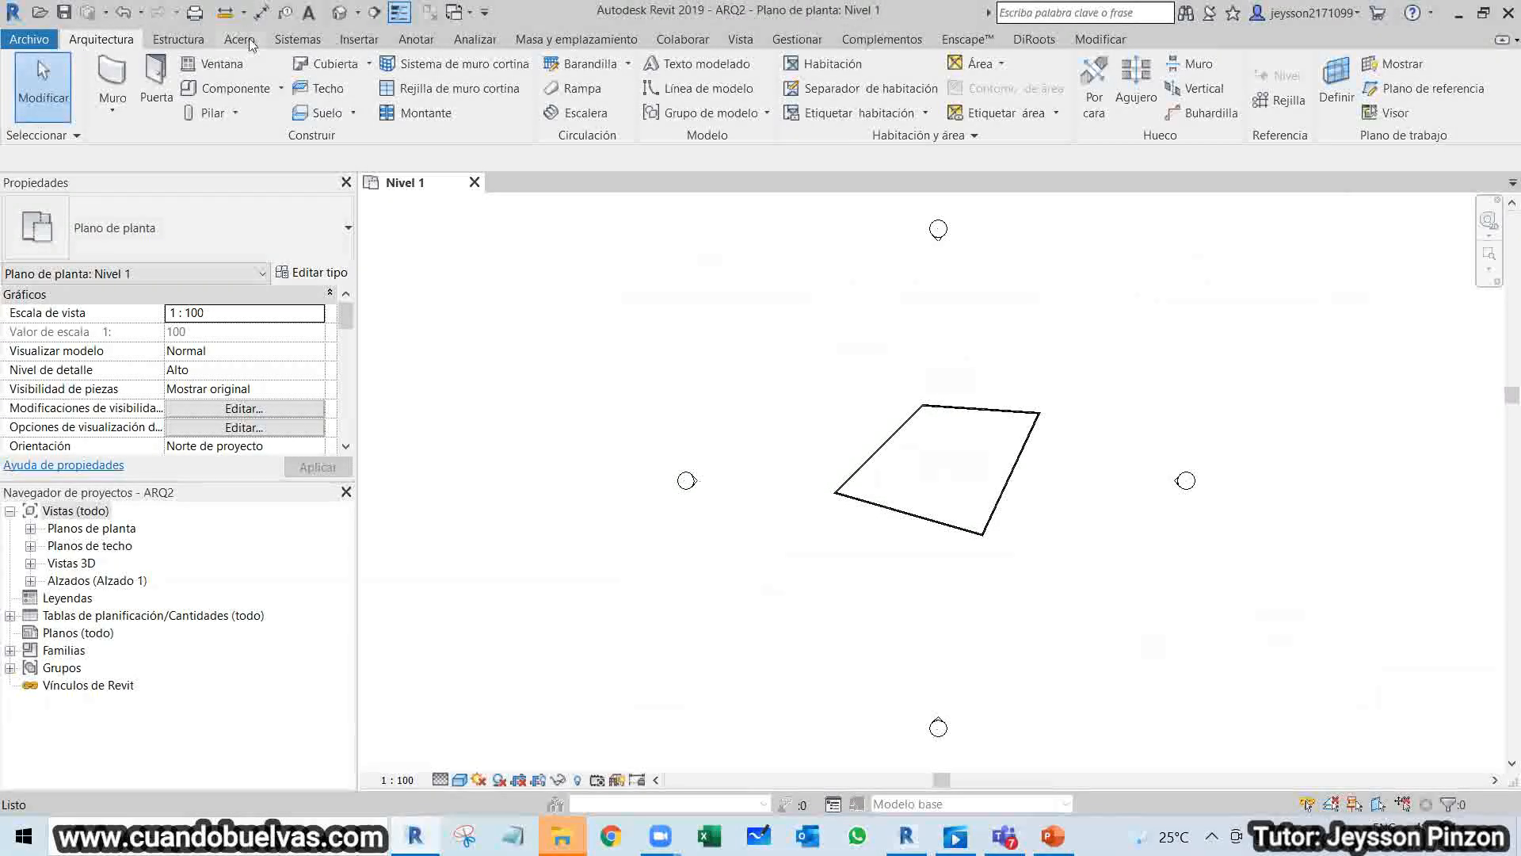
# Start a new project from the structural template and open its Nivel 1 structural plan.
pyautogui.click(30, 39)
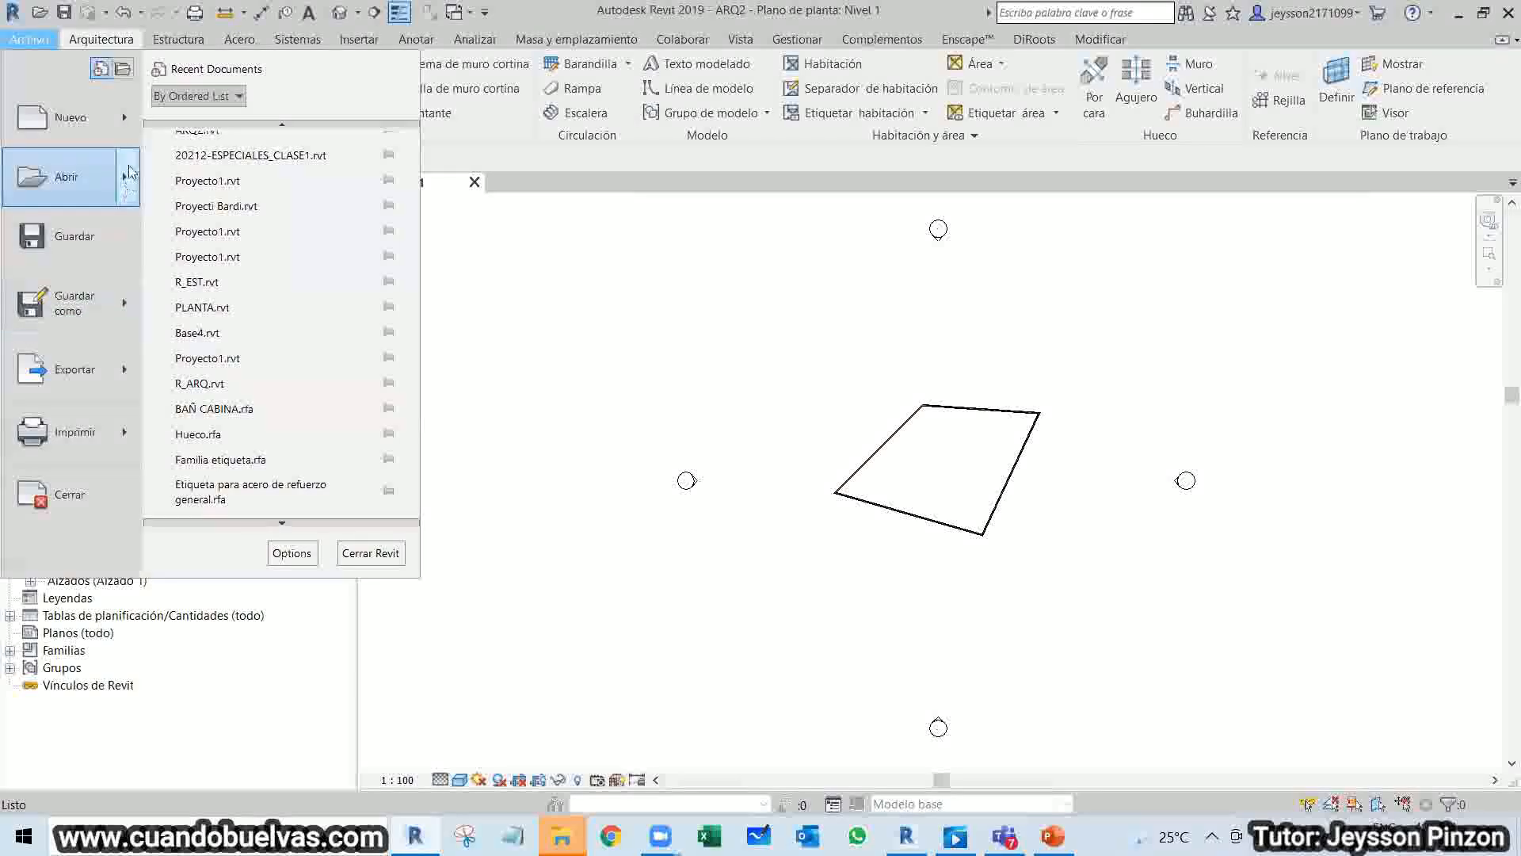
pyautogui.moveTo(133, 135)
pyautogui.click(221, 119)
pyautogui.click(726, 330)
pyautogui.click(626, 389)
pyautogui.click(645, 439)
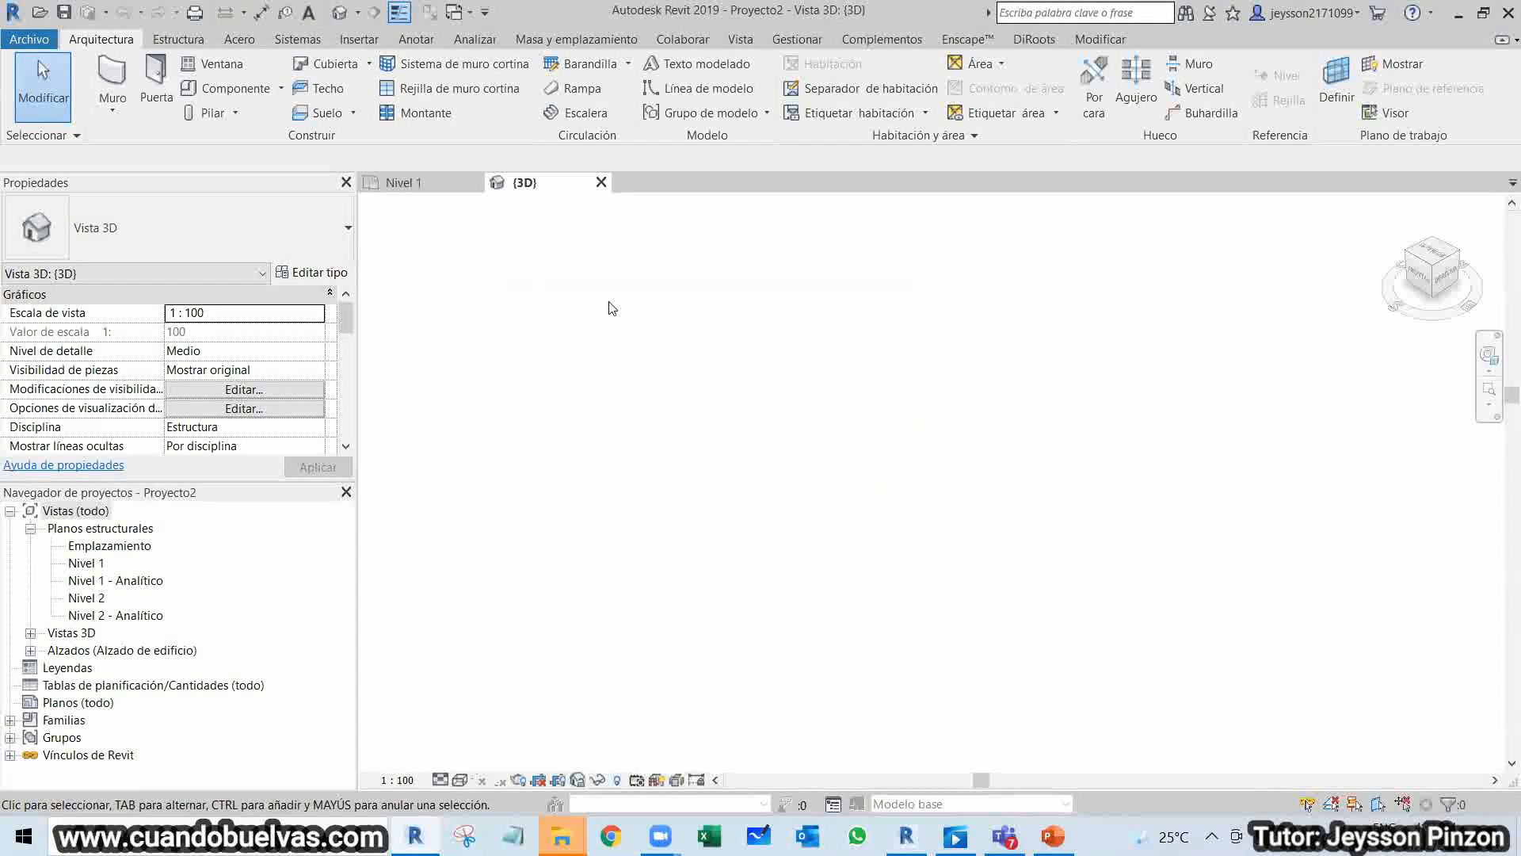
pyautogui.doubleClick(94, 563)
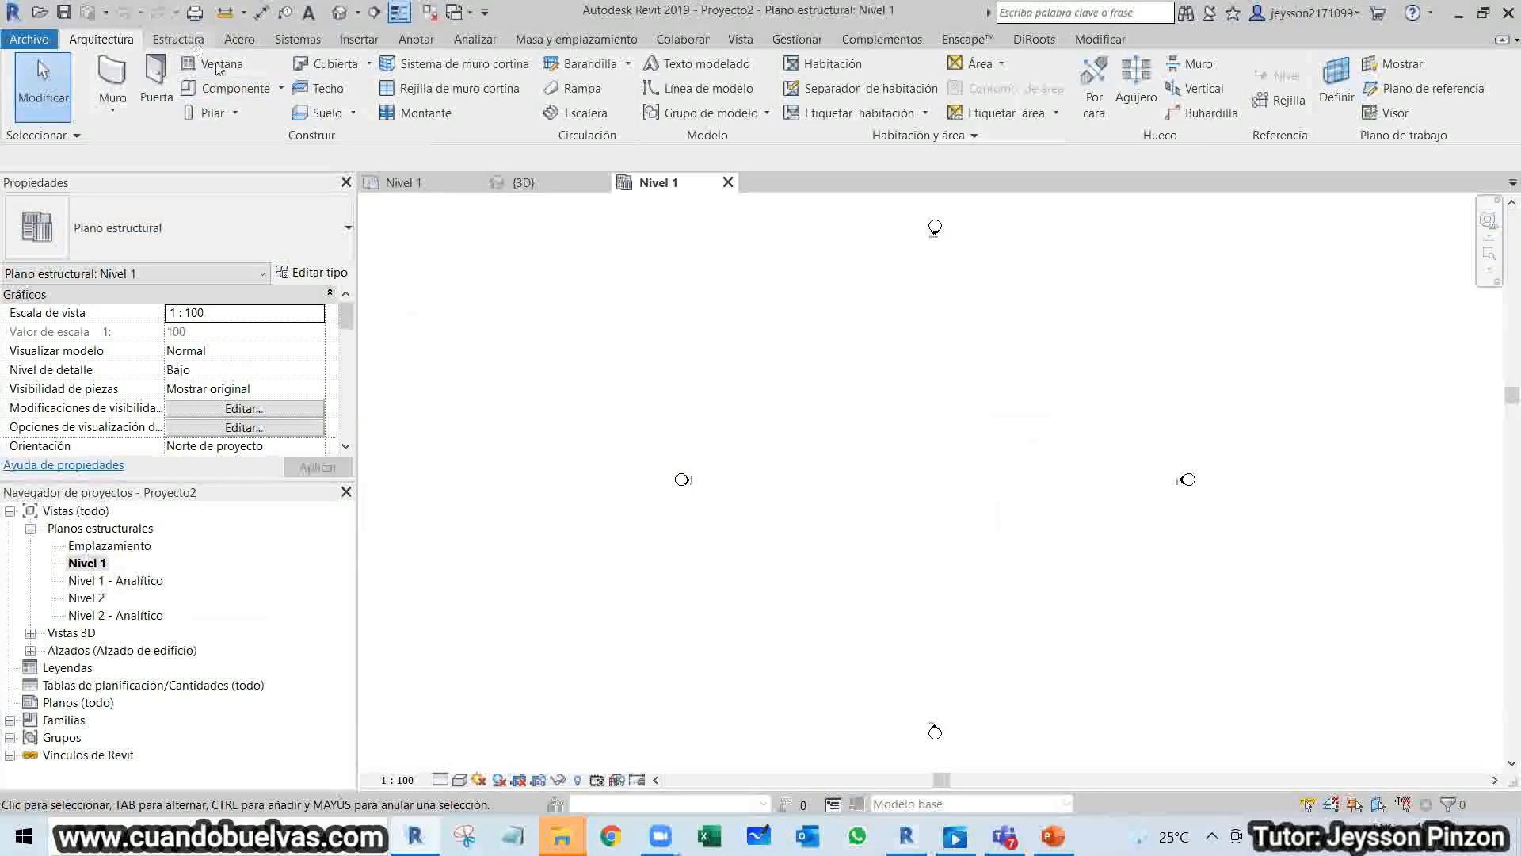
# Place four 300 x 450mm M_Hormigón-Rectangular-Pilar columns up to Nivel 2 in a rectangle, about 8.61 m apart along its long side.
pyautogui.click(179, 39)
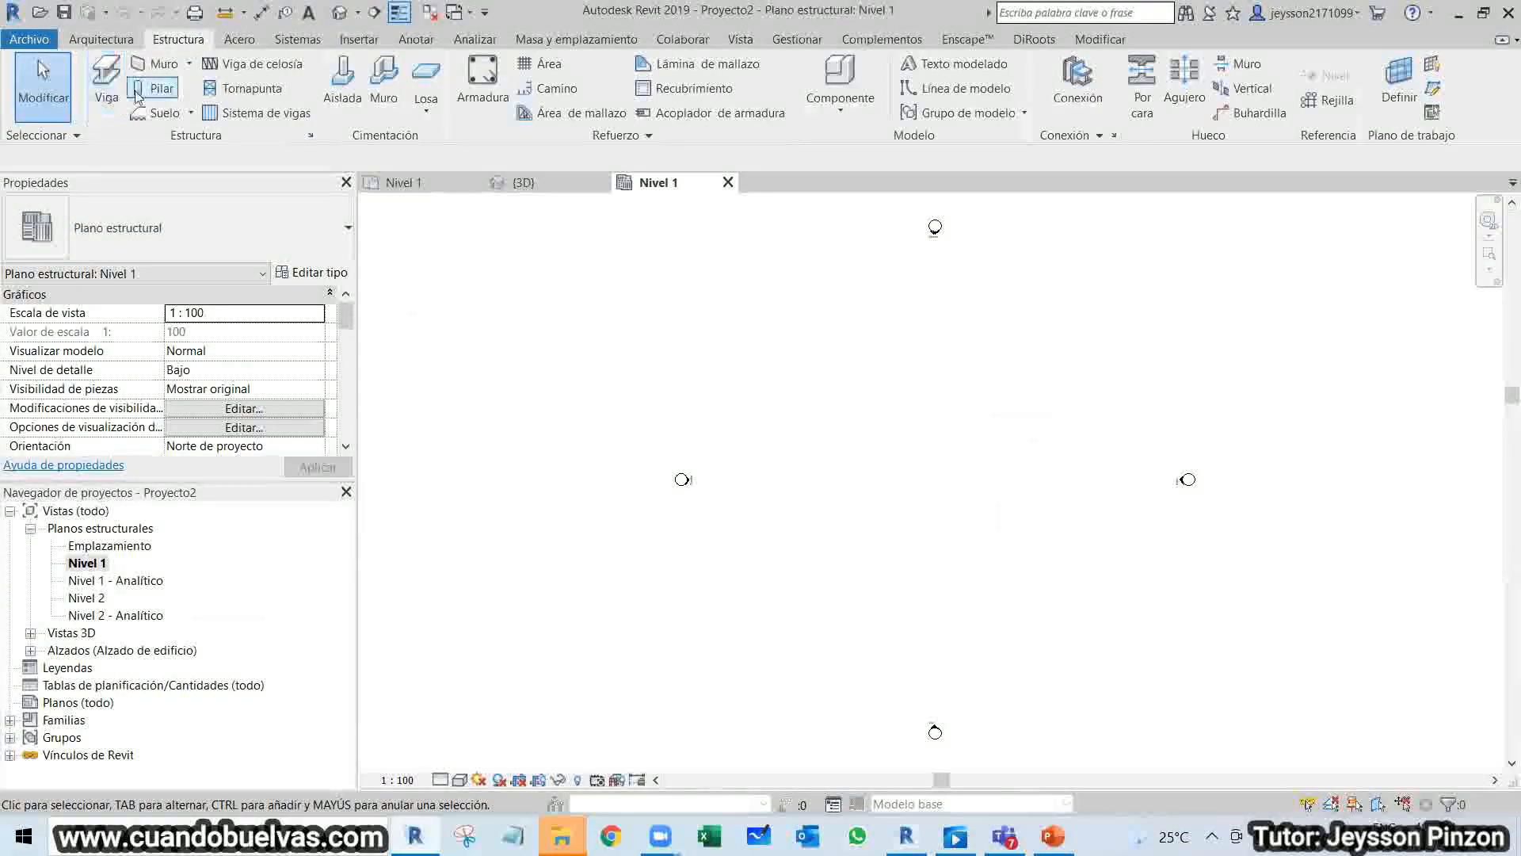
pyautogui.click(151, 83)
pyautogui.click(190, 238)
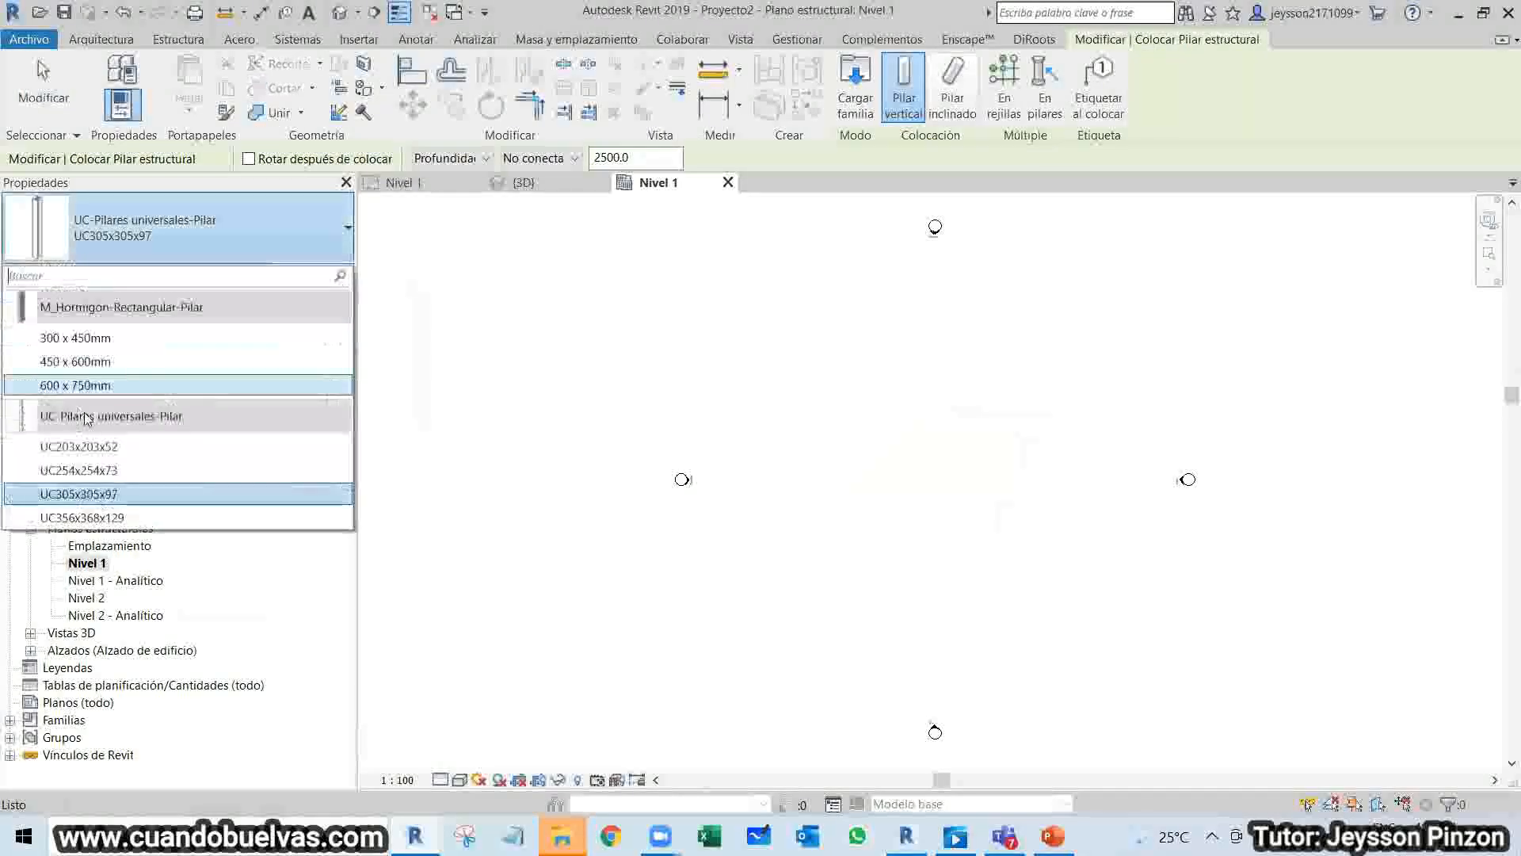
pyautogui.click(131, 343)
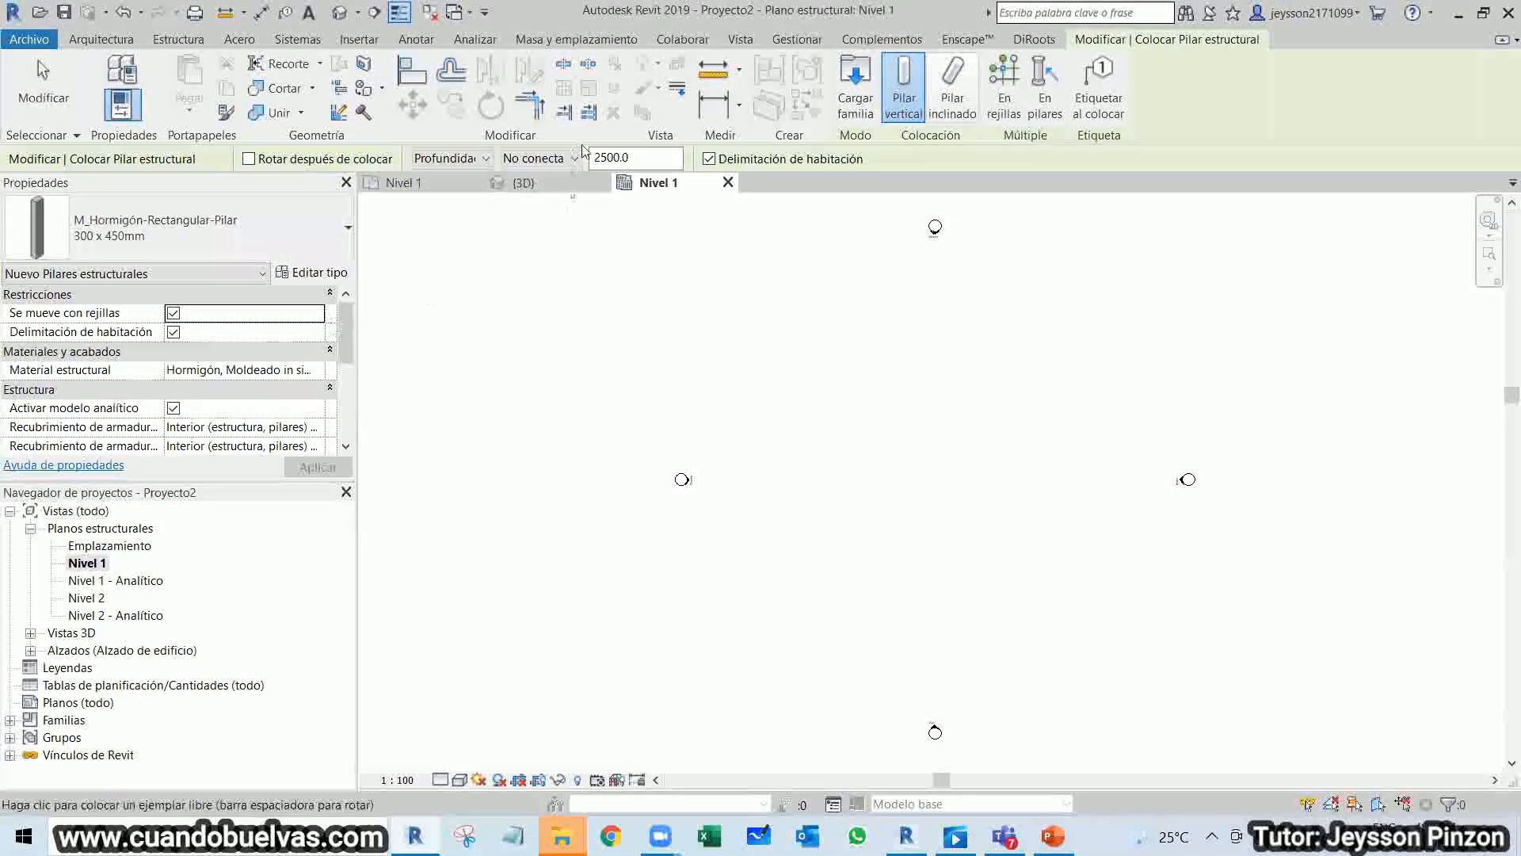
pyautogui.click(485, 159)
pyautogui.click(444, 188)
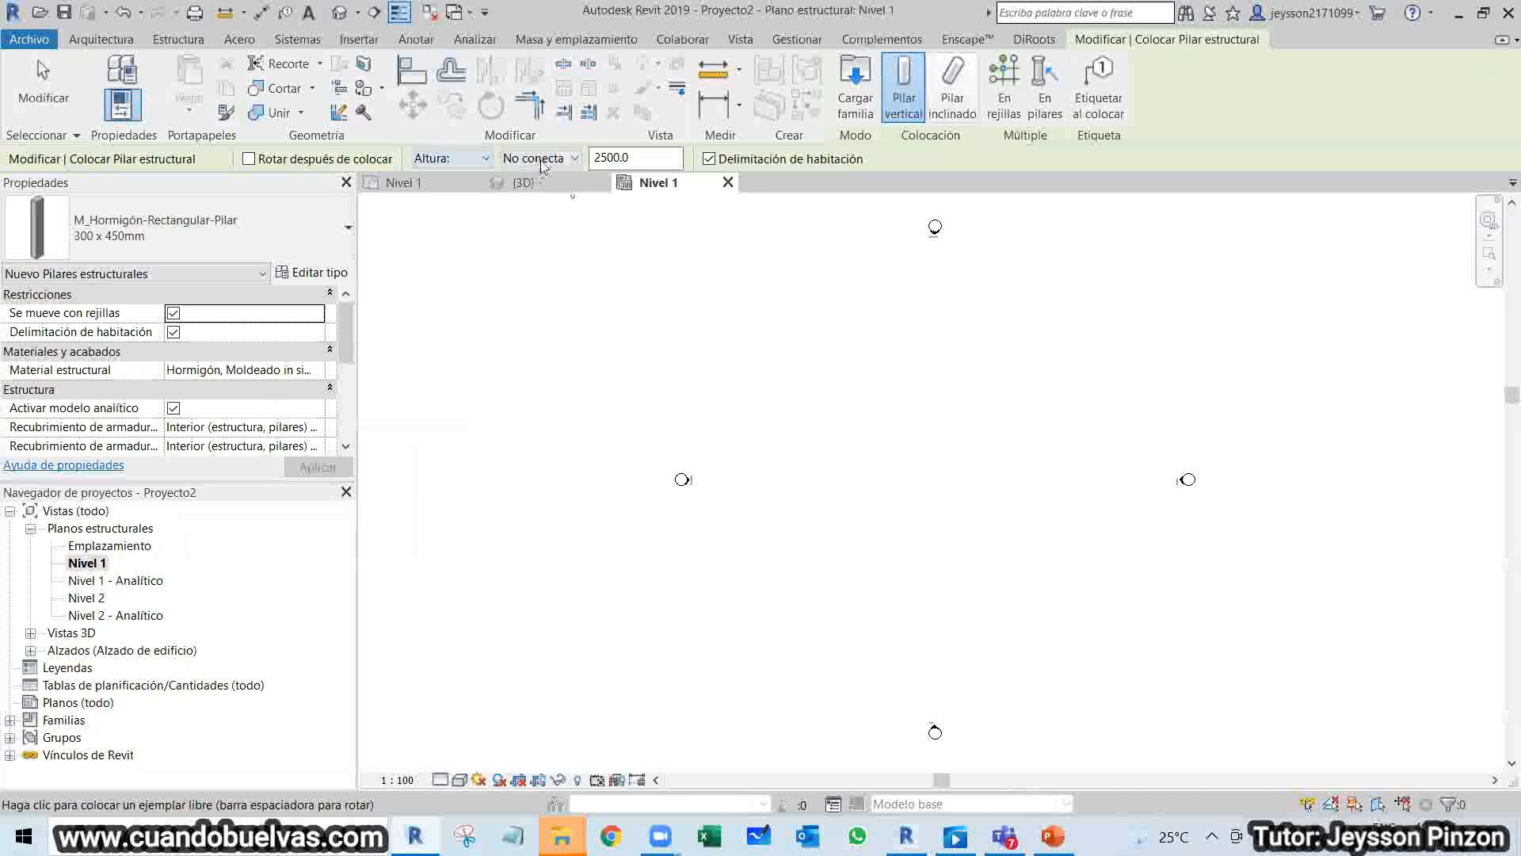
pyautogui.click(555, 159)
pyautogui.click(543, 193)
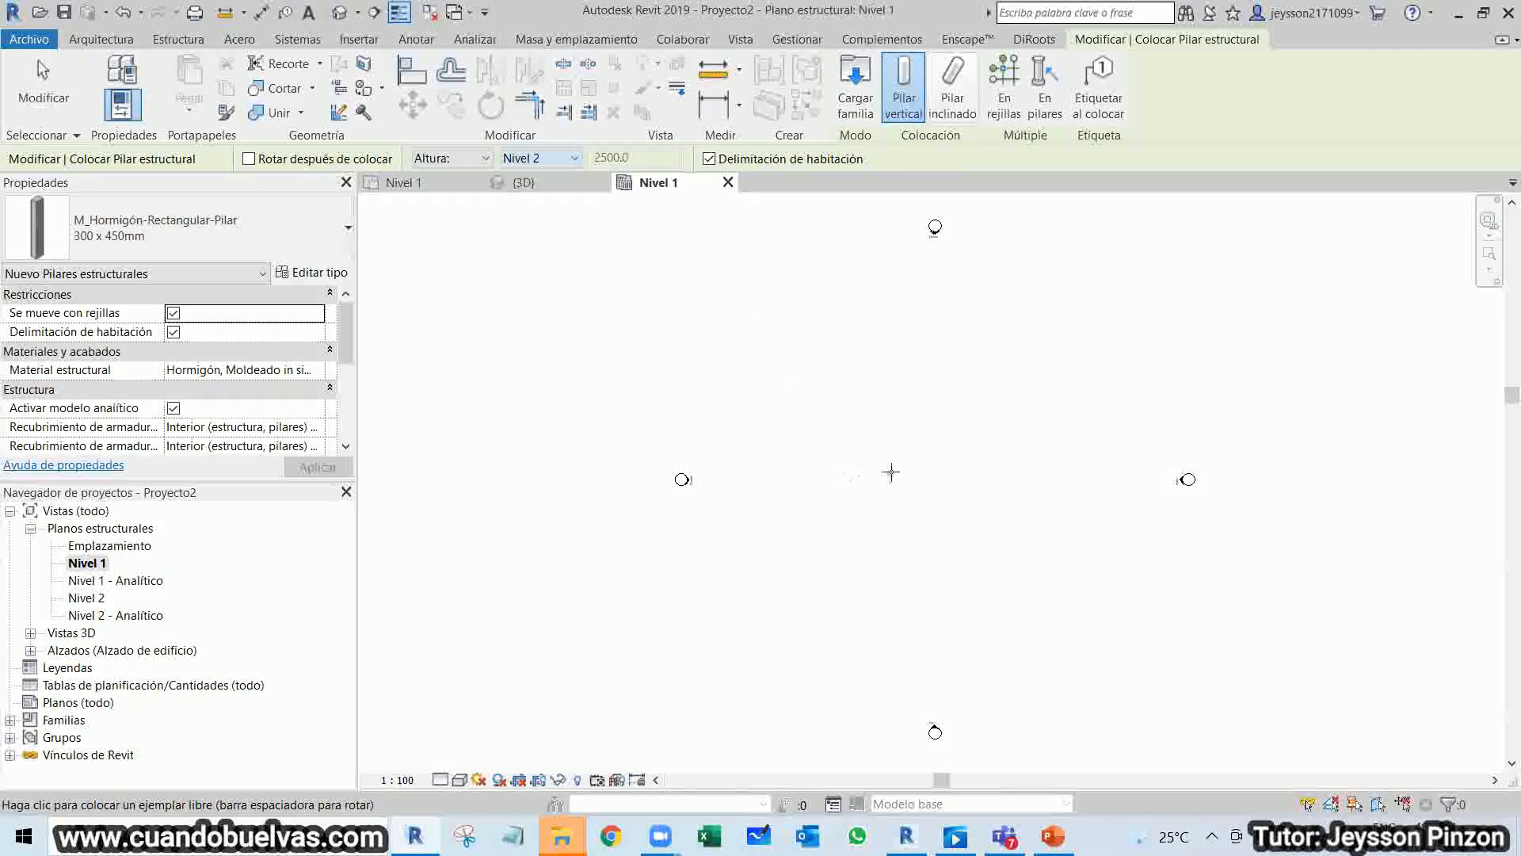
pyautogui.scroll(5, 891, 473)
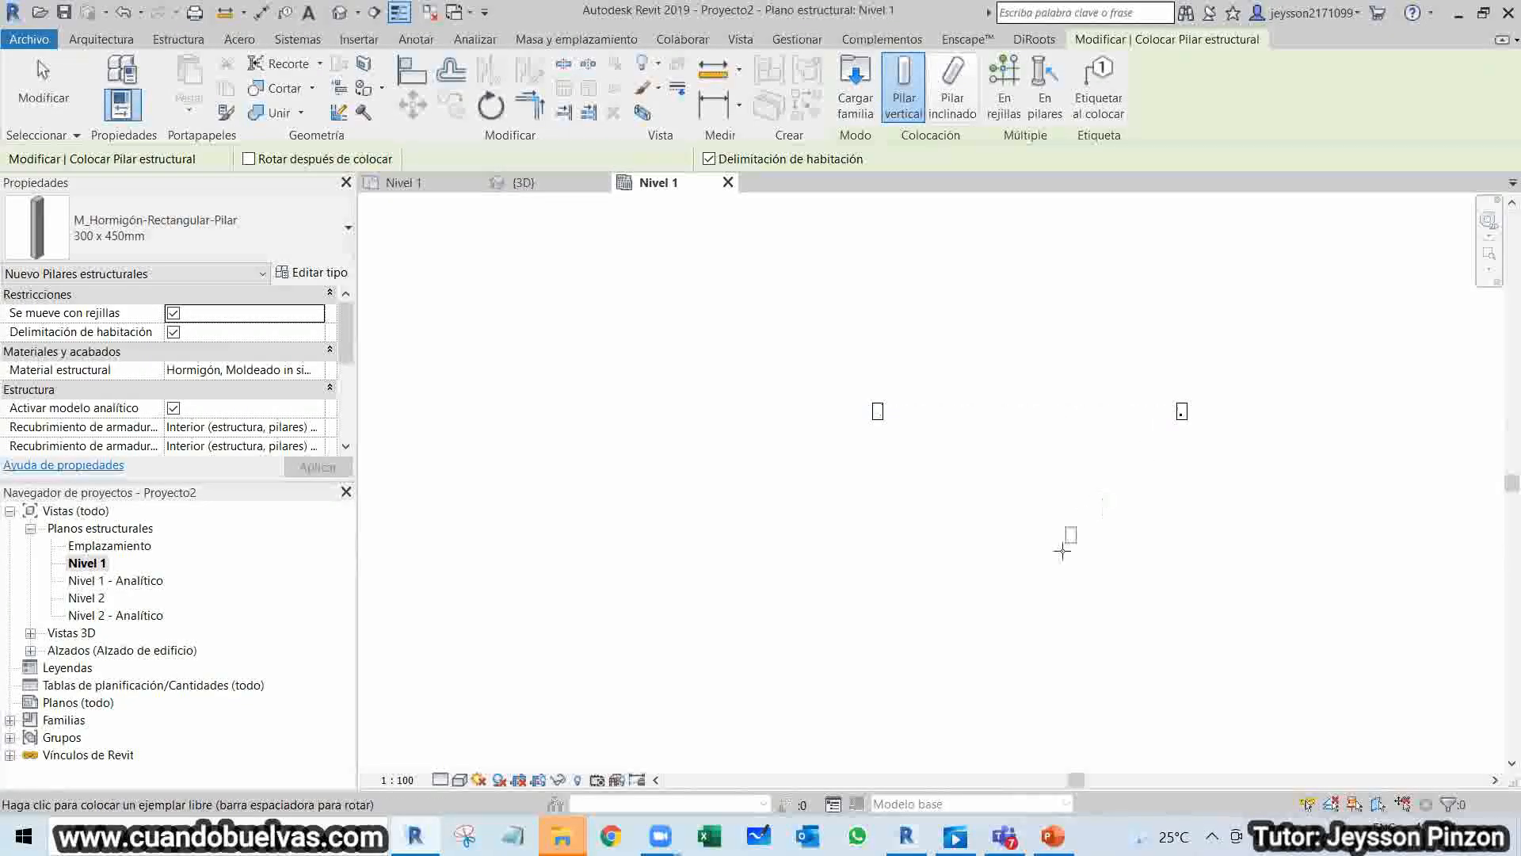
pyautogui.click(877, 594)
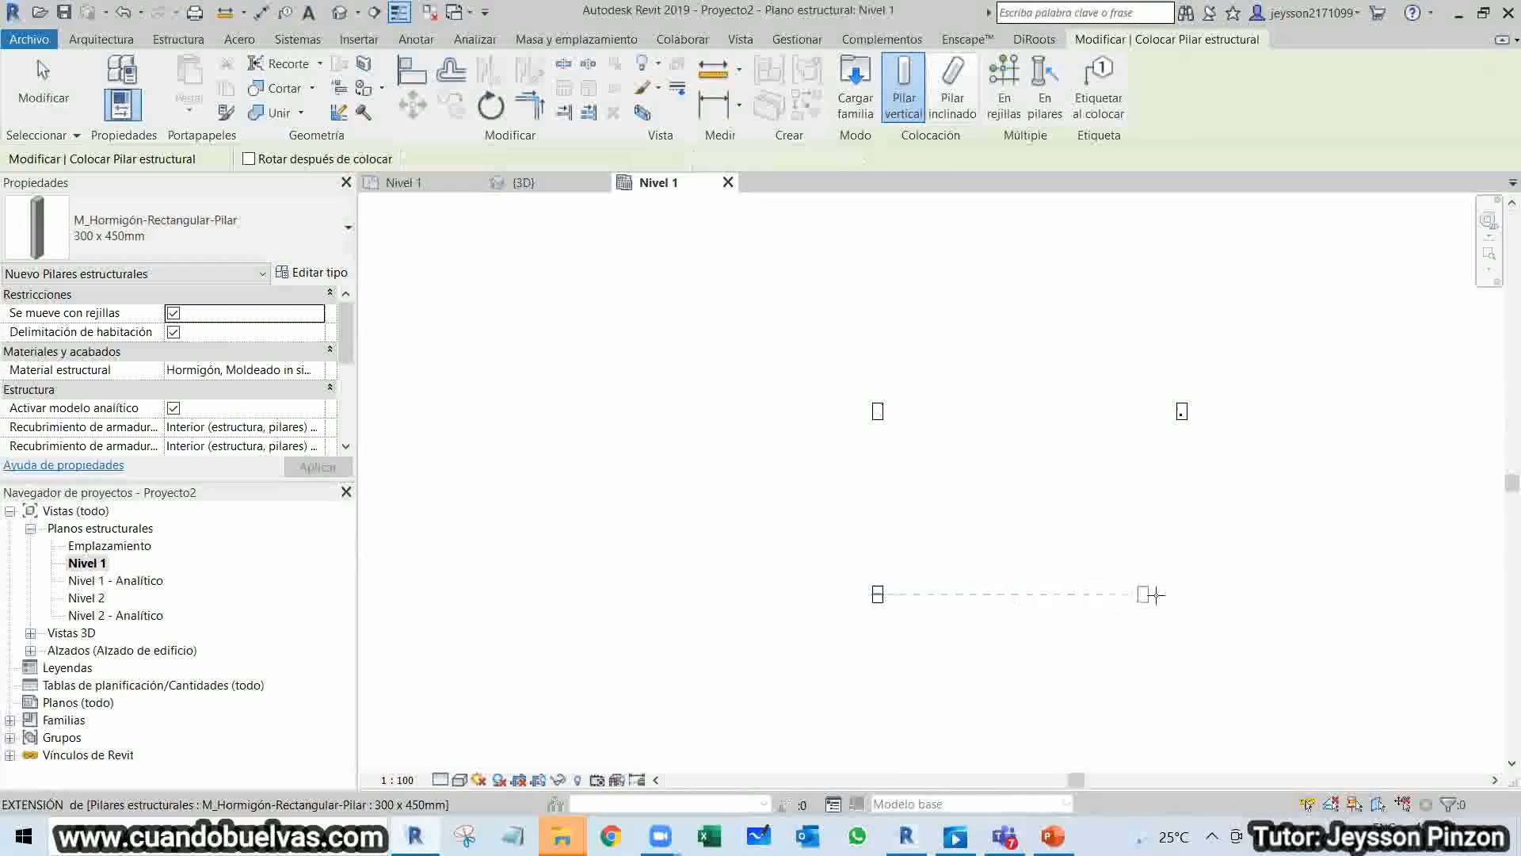
pyautogui.click(1181, 595)
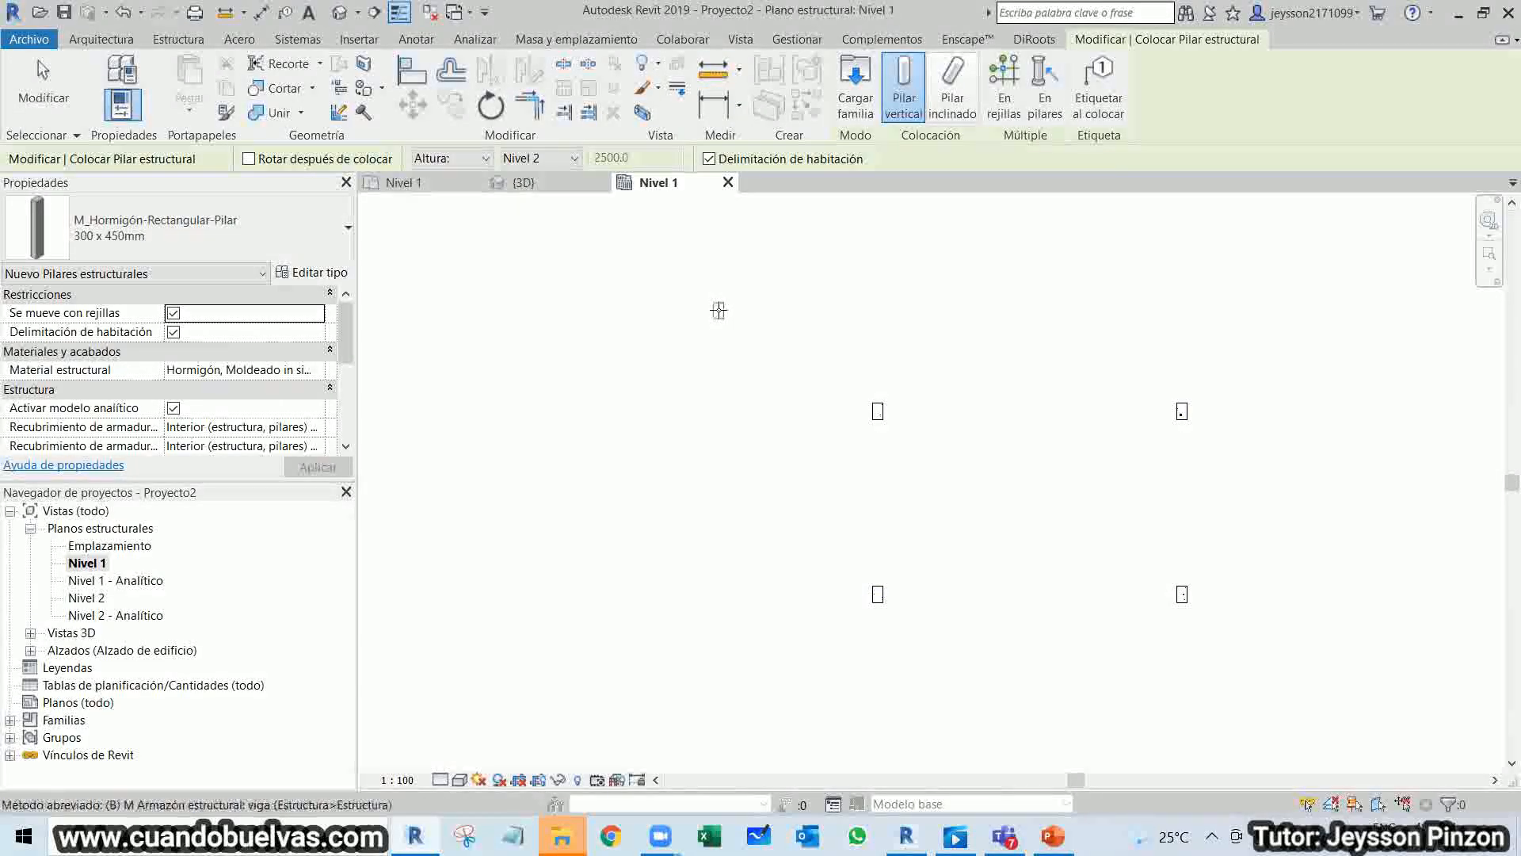
# Draw a closed rectangle of 400 x 800mm M_Hormigón-Viga rectangular beams on Nivel 1 connecting the four columns.
pyautogui.press('b')
pyautogui.press('m')
pyautogui.click(137, 238)
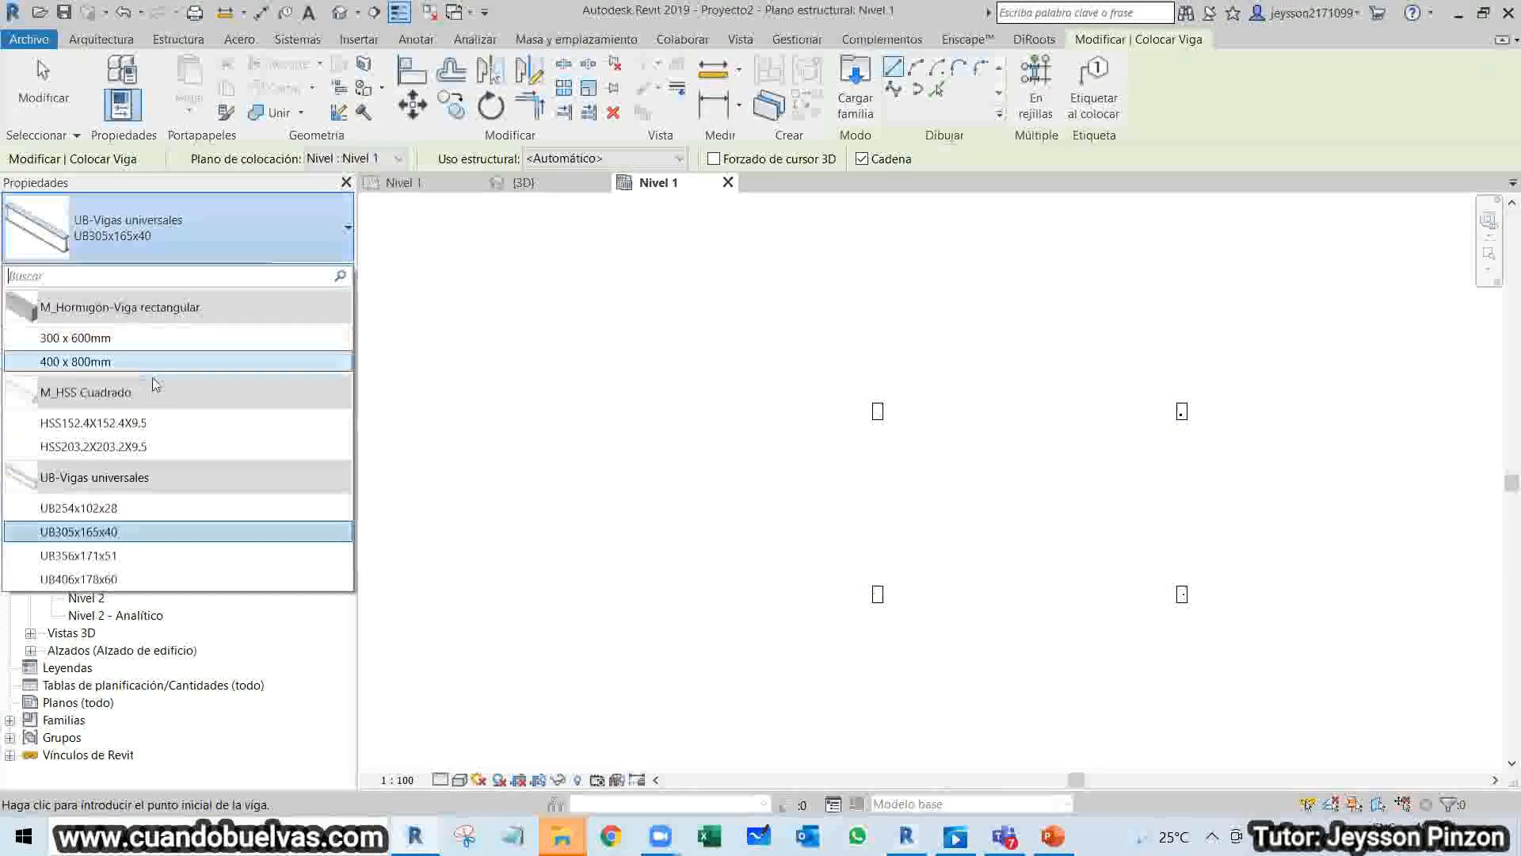
pyautogui.click(168, 362)
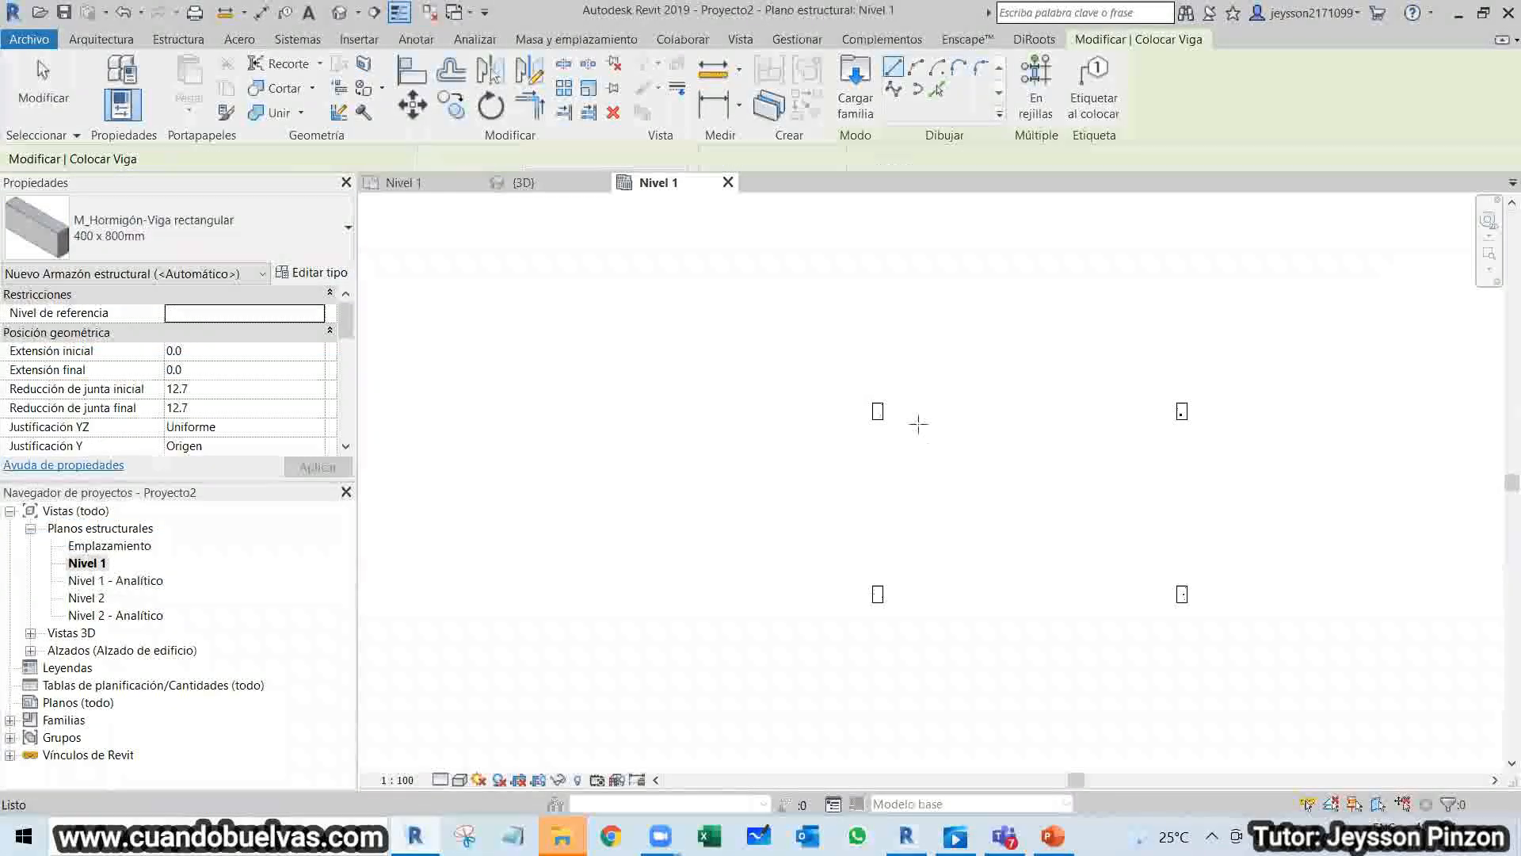
pyautogui.click(878, 412)
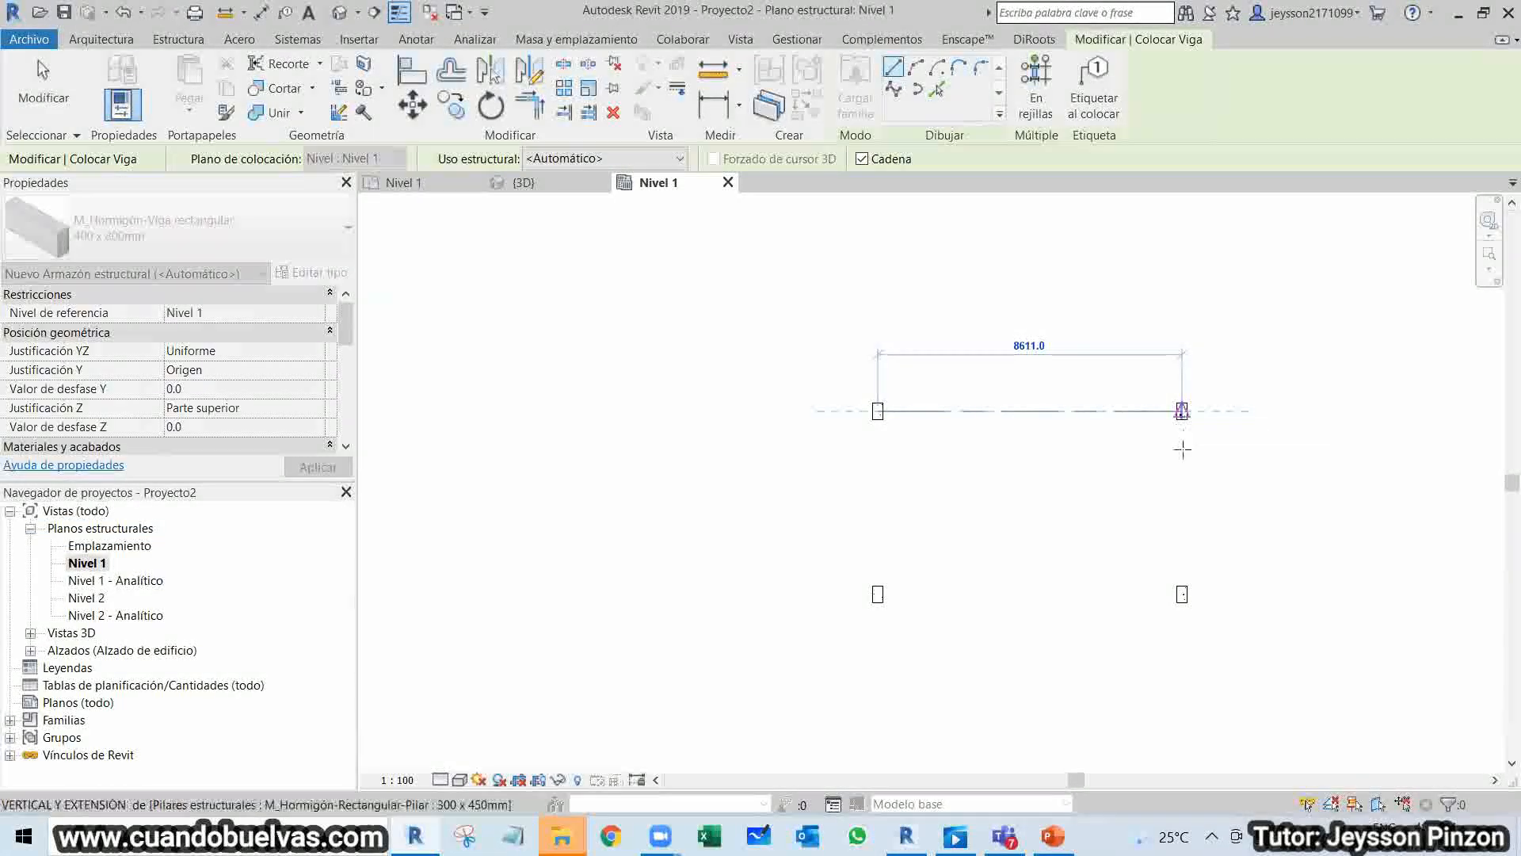
pyautogui.click(1182, 413)
pyautogui.click(1182, 593)
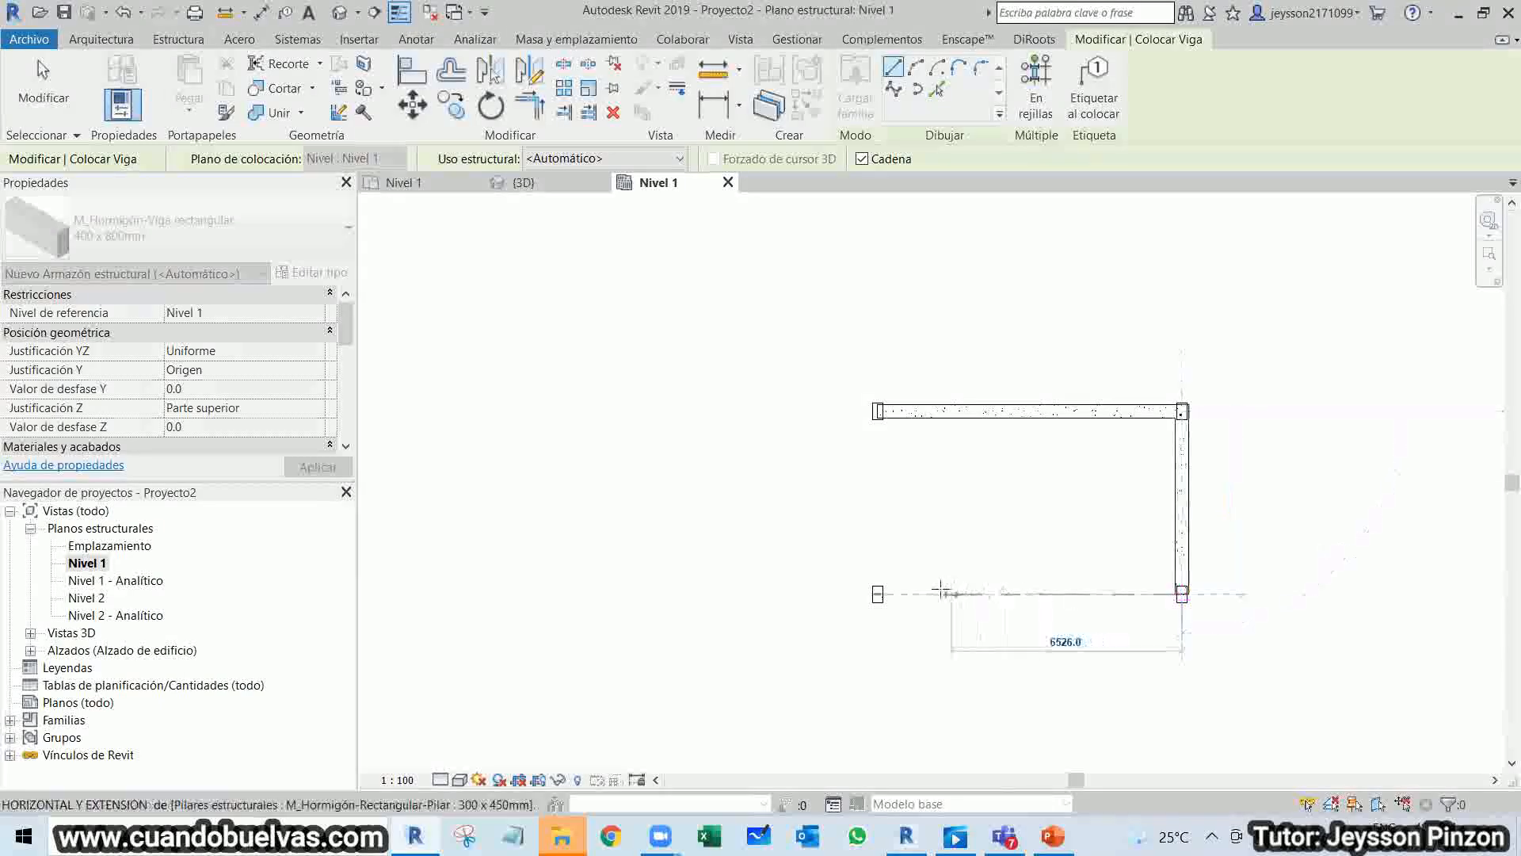
pyautogui.click(878, 593)
pyautogui.click(878, 412)
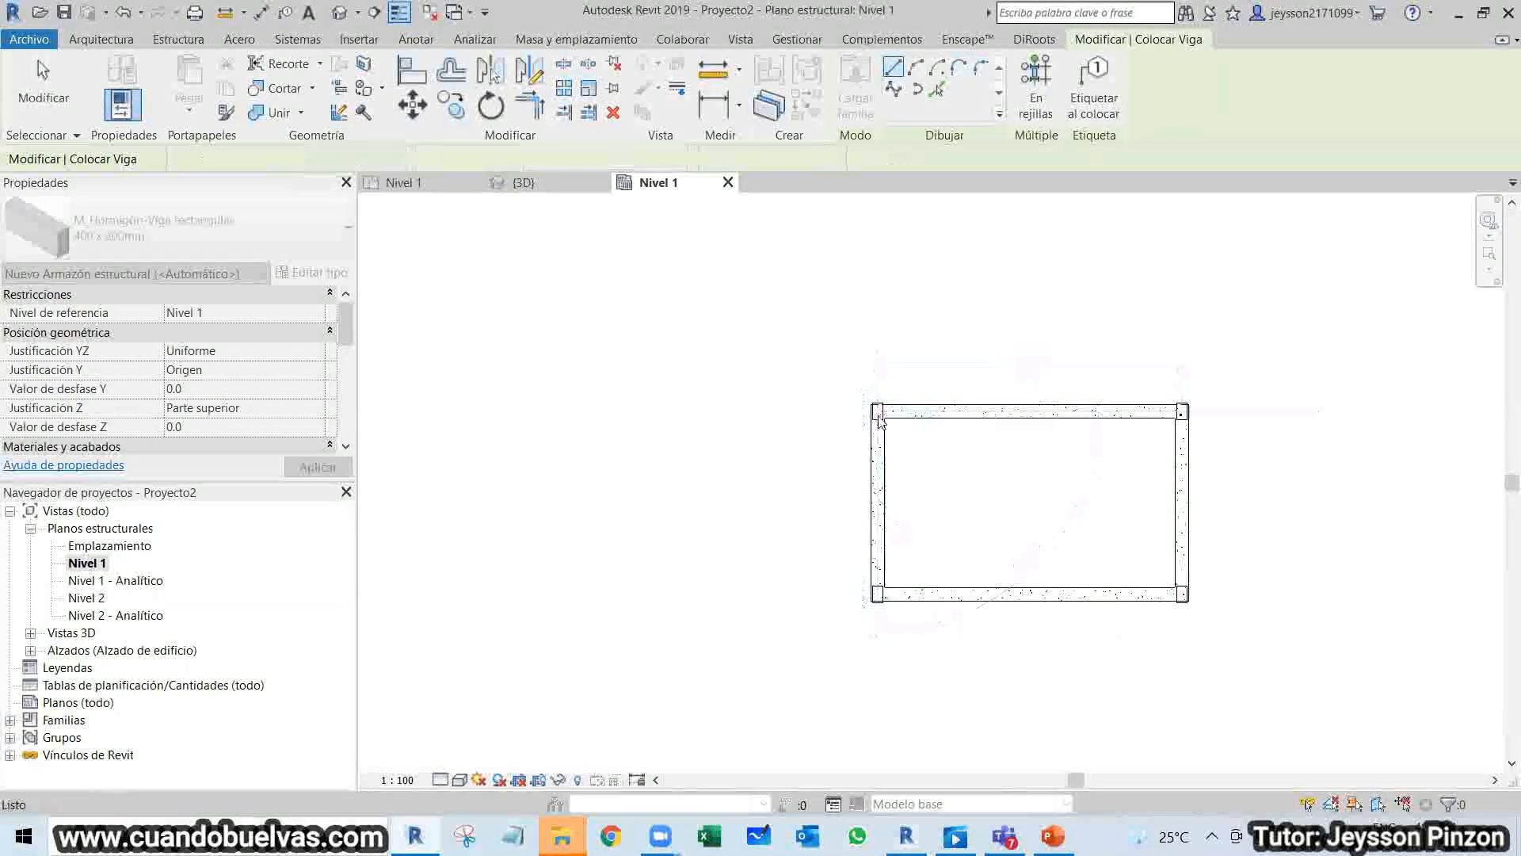
pyautogui.press('Escape')
pyautogui.press('Escape')
# Change all four Nivel 1 beams to the 300 x 600mm M_Hormigón-Viga rectangular type.
pyautogui.moveTo(1248, 604); pyautogui.dragTo(804, 400)
pyautogui.click(982, 619)
pyautogui.press('Tab')
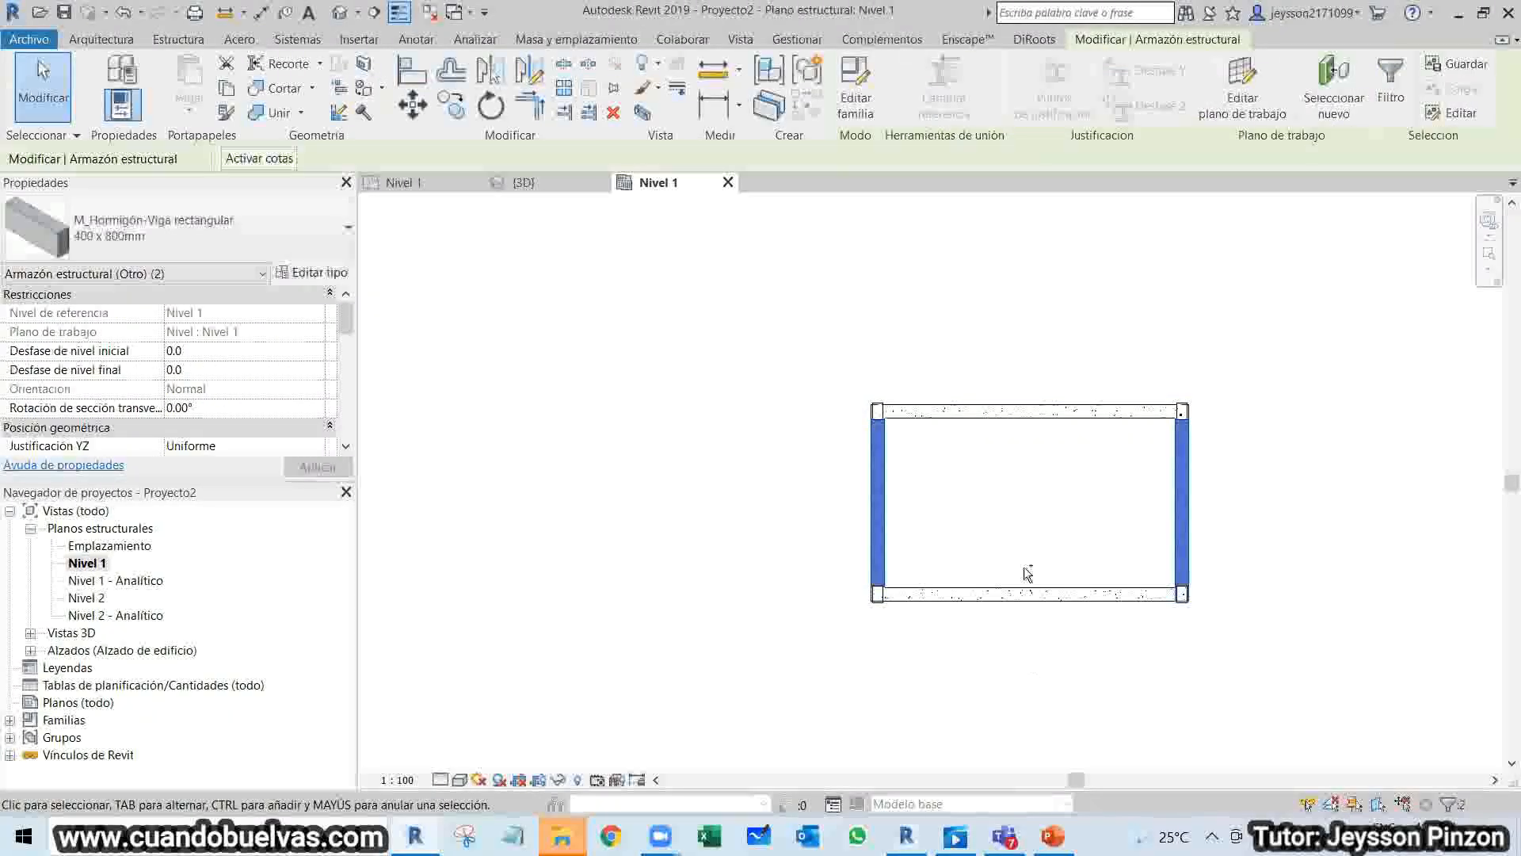
pyautogui.click(1024, 635)
pyautogui.click(150, 238)
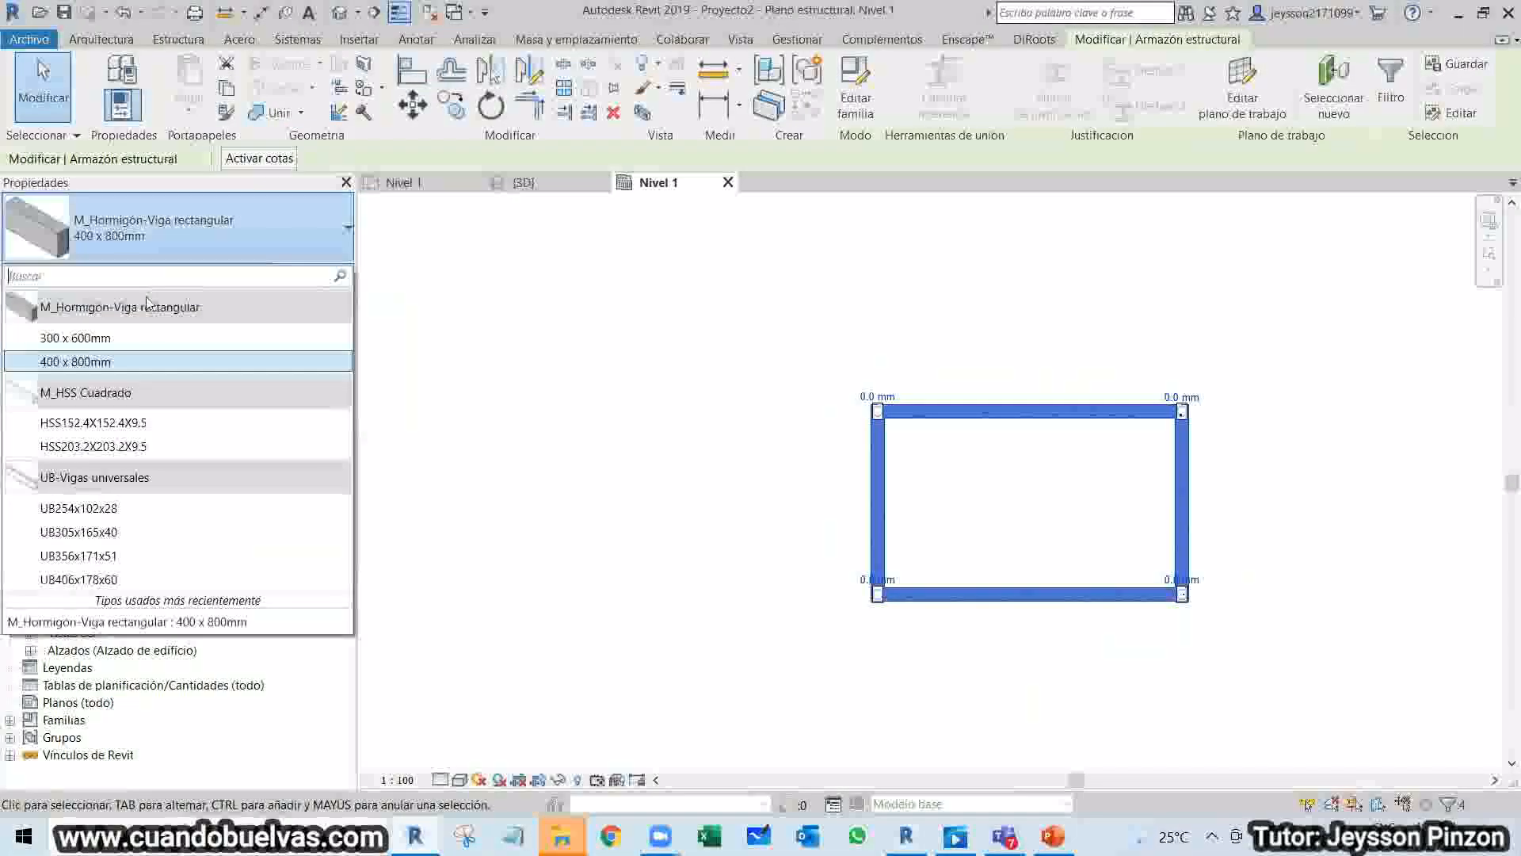
pyautogui.click(119, 337)
pyautogui.click(1034, 353)
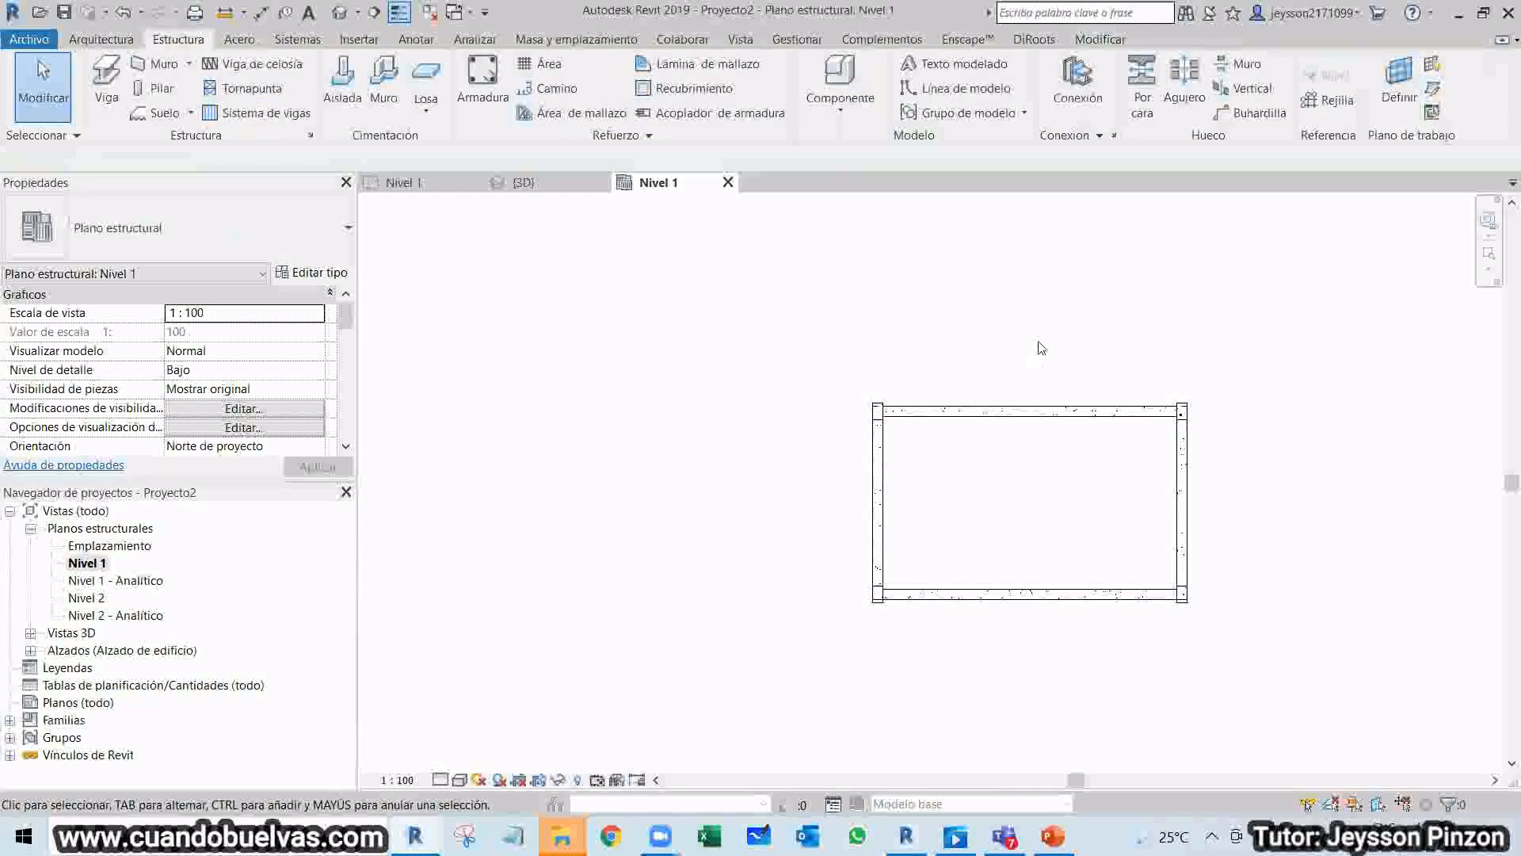
pyautogui.click(1124, 413)
pyautogui.click(1331, 422)
# Save the structural project on the Desktop as EST2.
pyautogui.scroll(4, 1181, 396)
pyautogui.scroll(-6, 1088, 299)
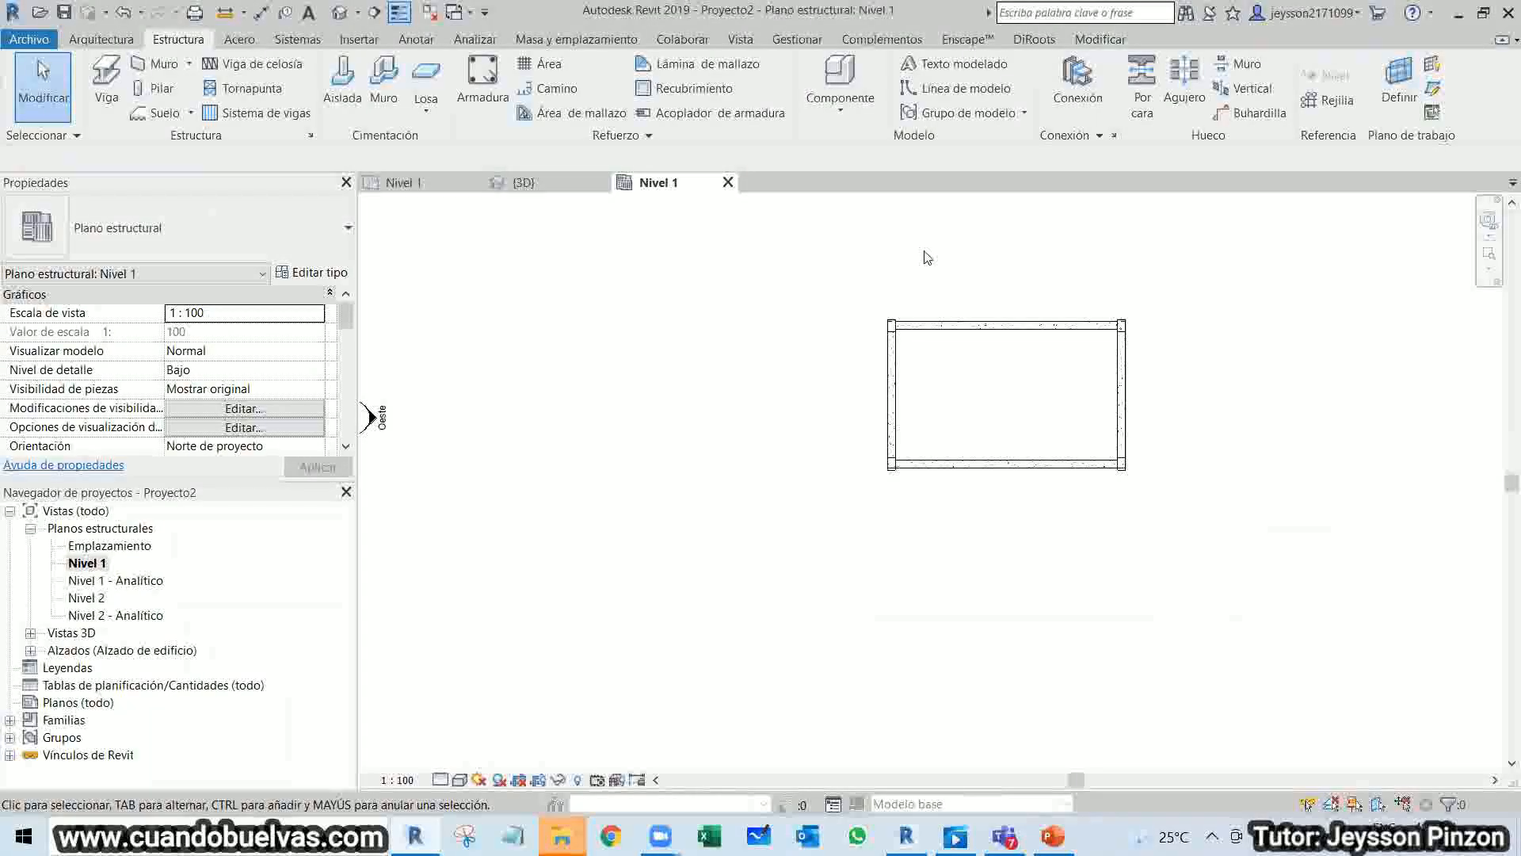
pyautogui.hotkey('ctrl', 's')
pyautogui.write('EST')
pyautogui.press('BackSpace')
pyautogui.press('BackSpace')
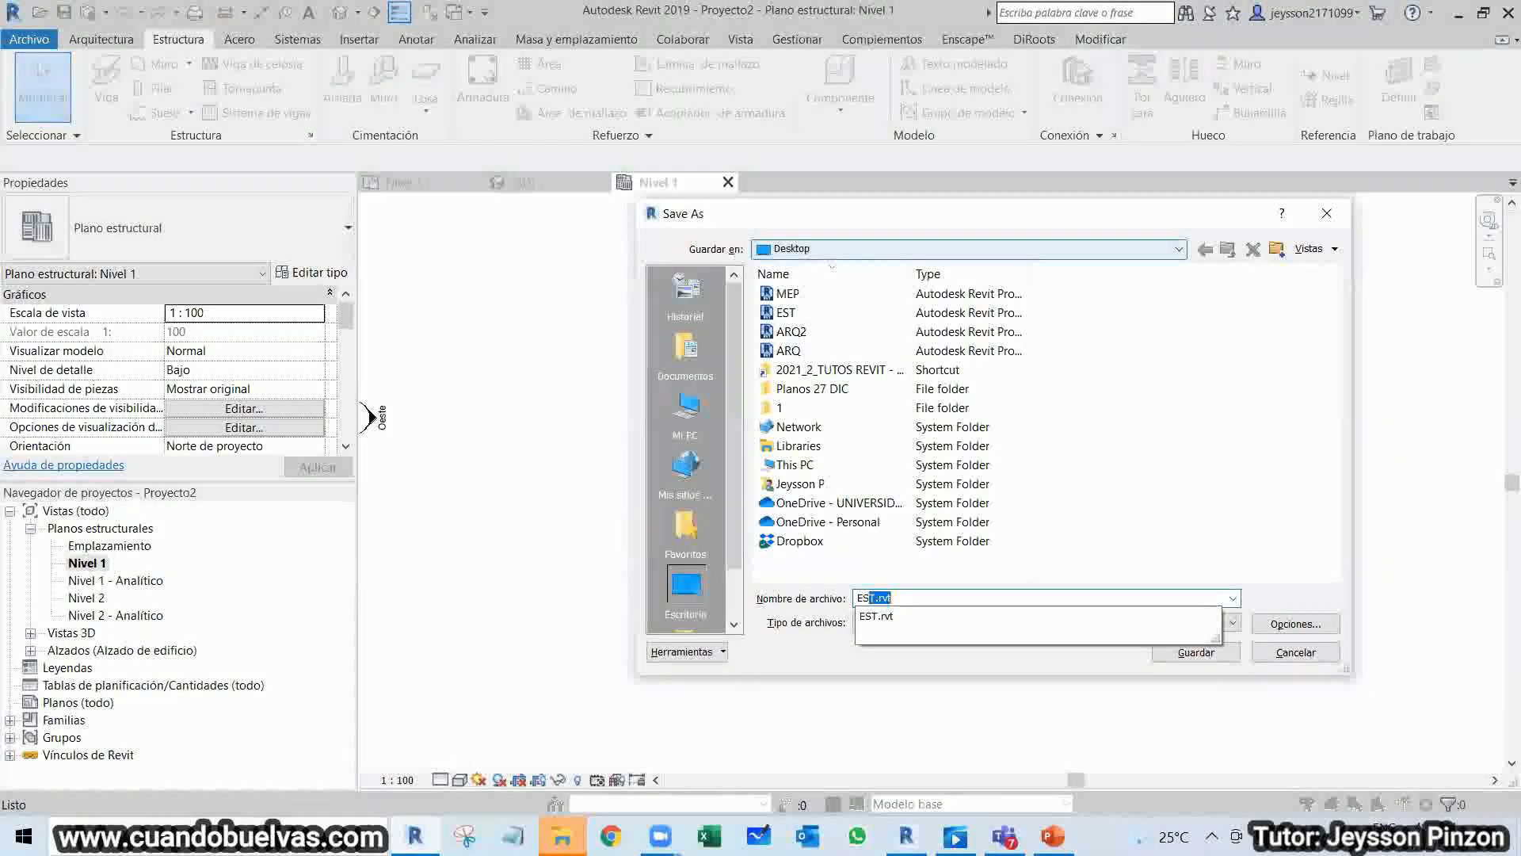
pyautogui.write('2')
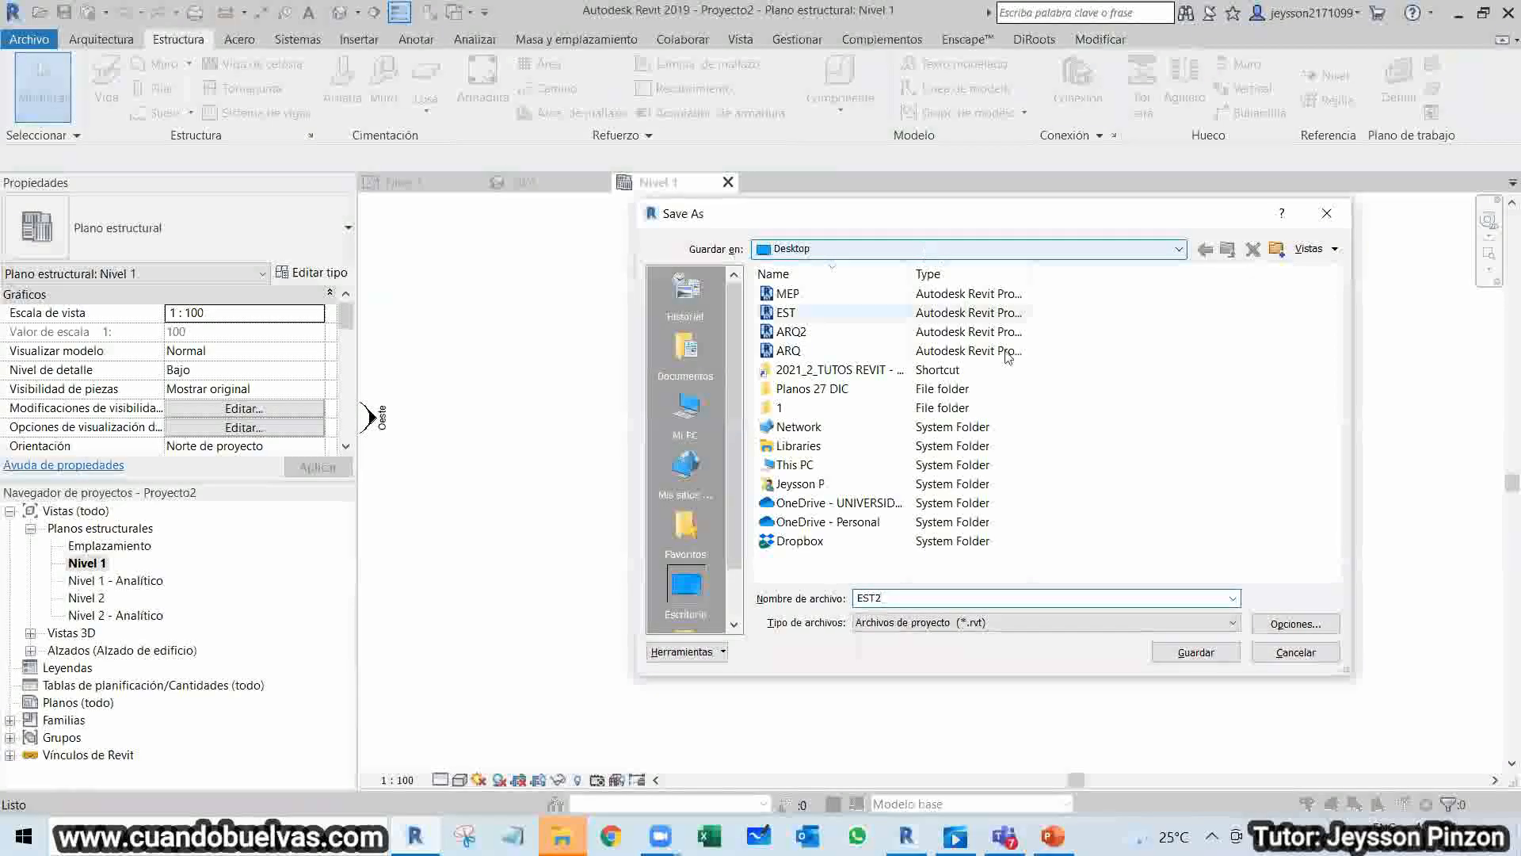
pyautogui.click(1231, 656)
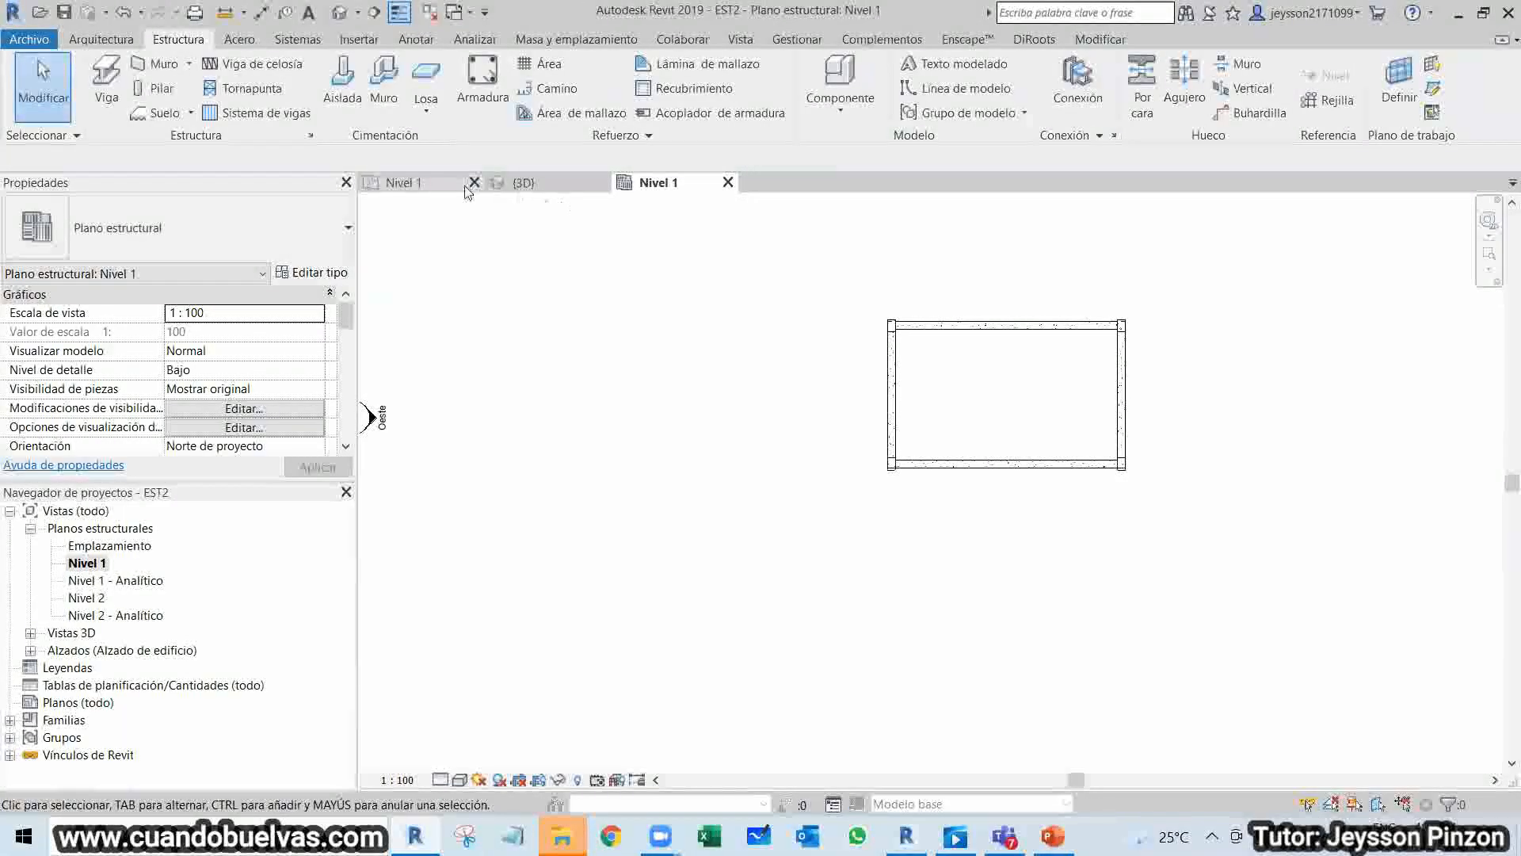
# Close both Nivel 1 plan views, keeping only the structural project's 3D view open.
pyautogui.click(474, 182)
pyautogui.click(474, 182)
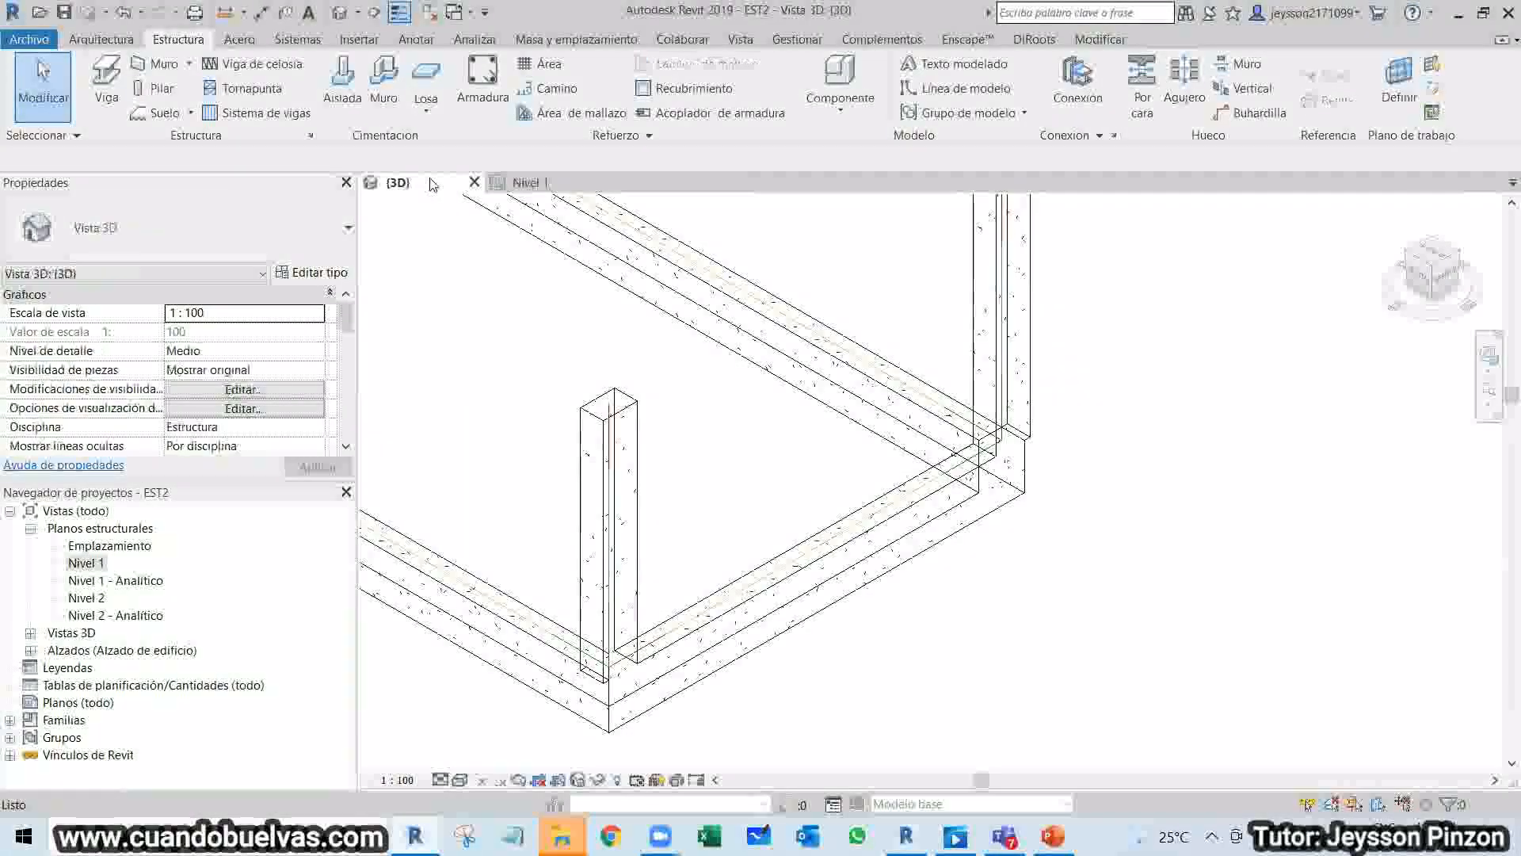
pyautogui.click(600, 182)
pyautogui.scroll(-5, 620, 307)
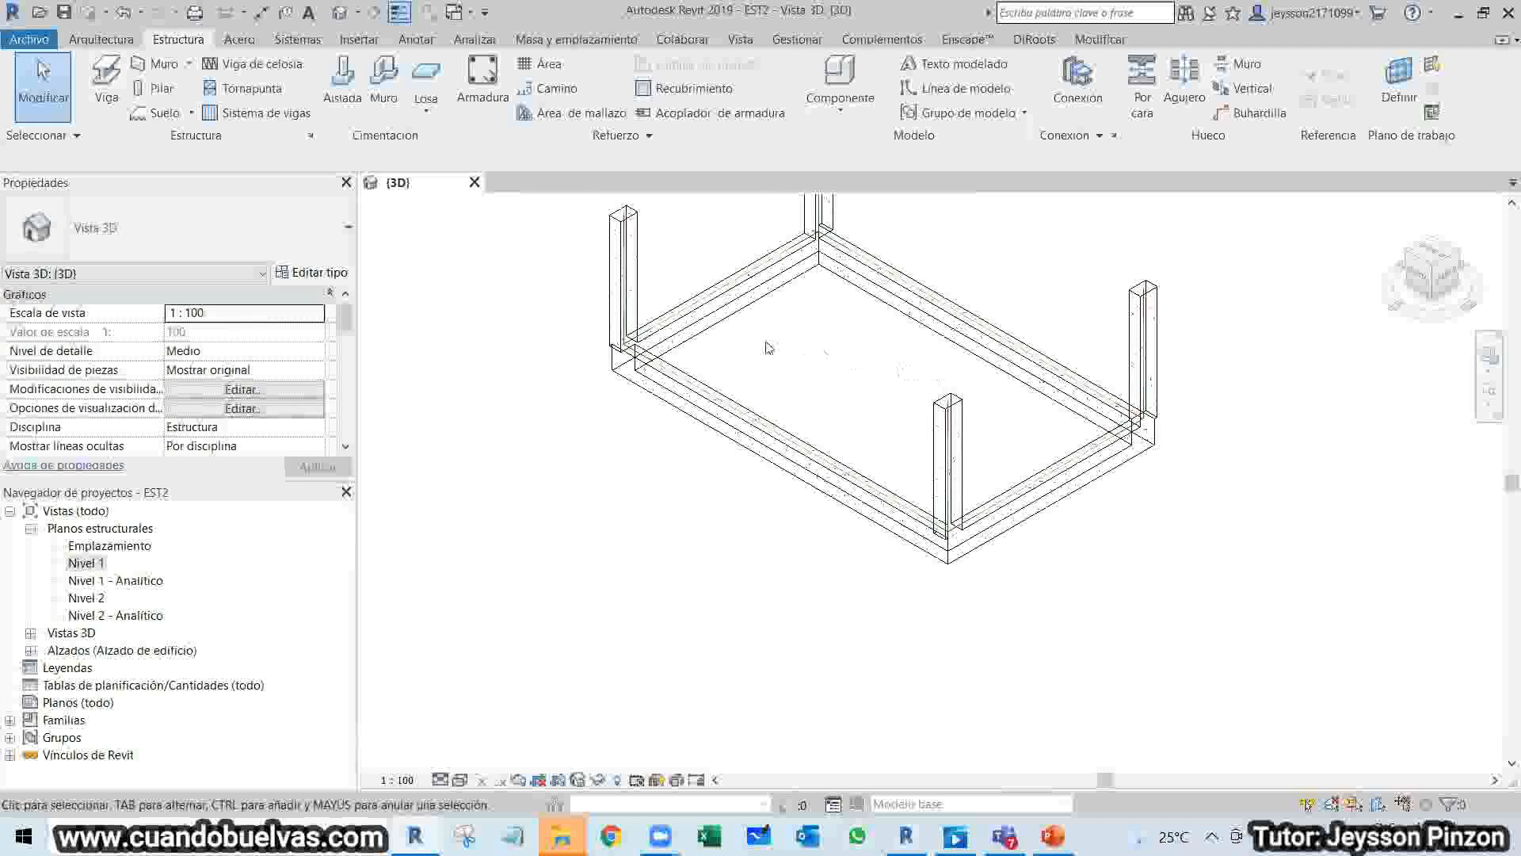
pyautogui.keyDown('shift'); pyautogui.moveTo(828, 396); pyautogui.dragTo(956, 341, button='middle'); pyautogui.keyUp('shift')
# Set the 3D view to the Colores coherentes visual style and Alto detail level.
pyautogui.click(460, 779)
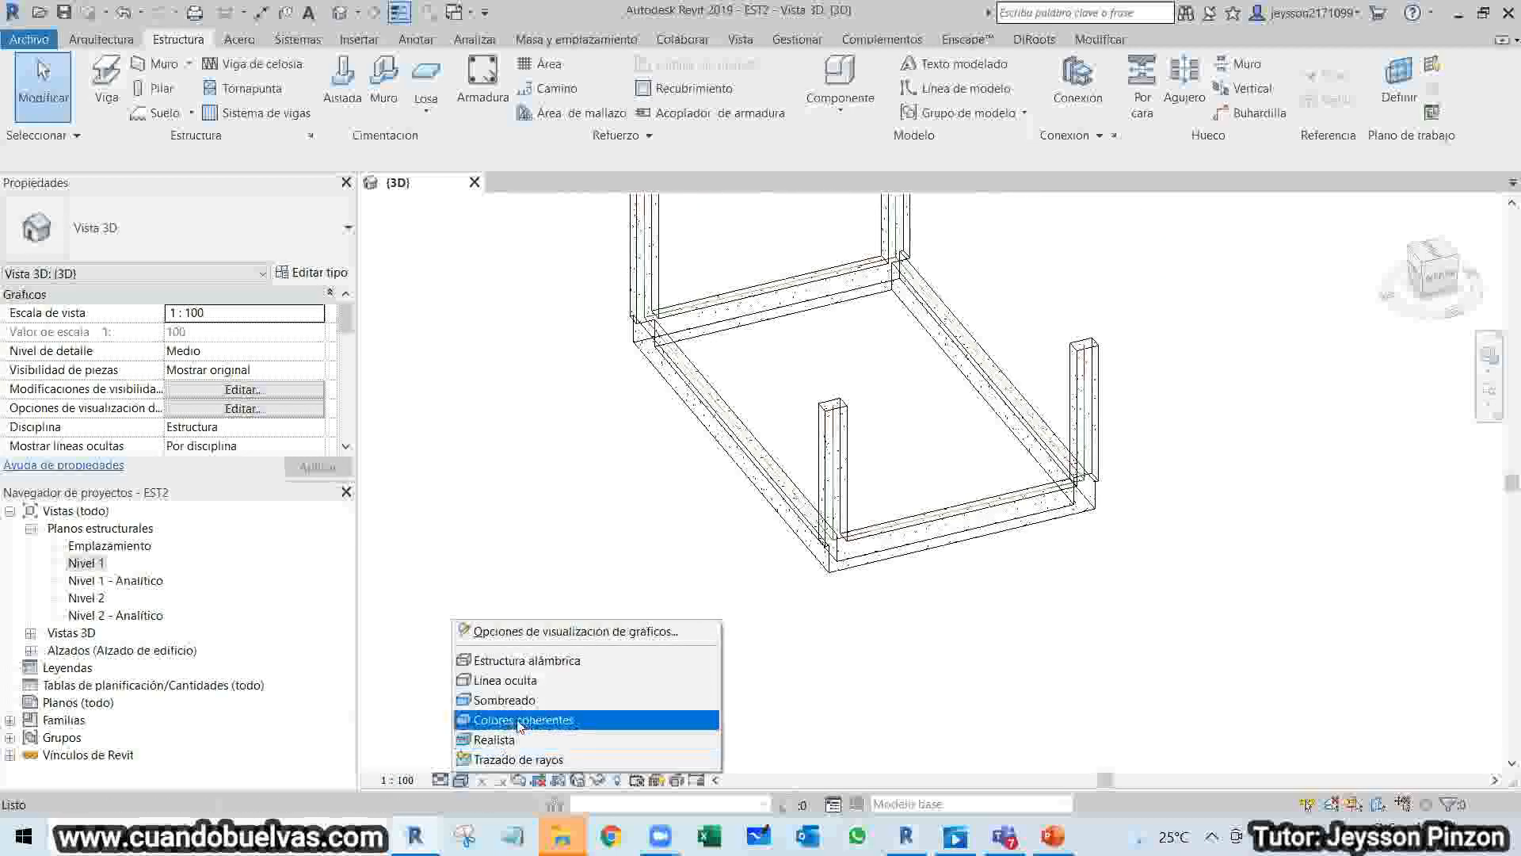
pyautogui.click(523, 718)
pyautogui.click(441, 779)
pyautogui.click(458, 759)
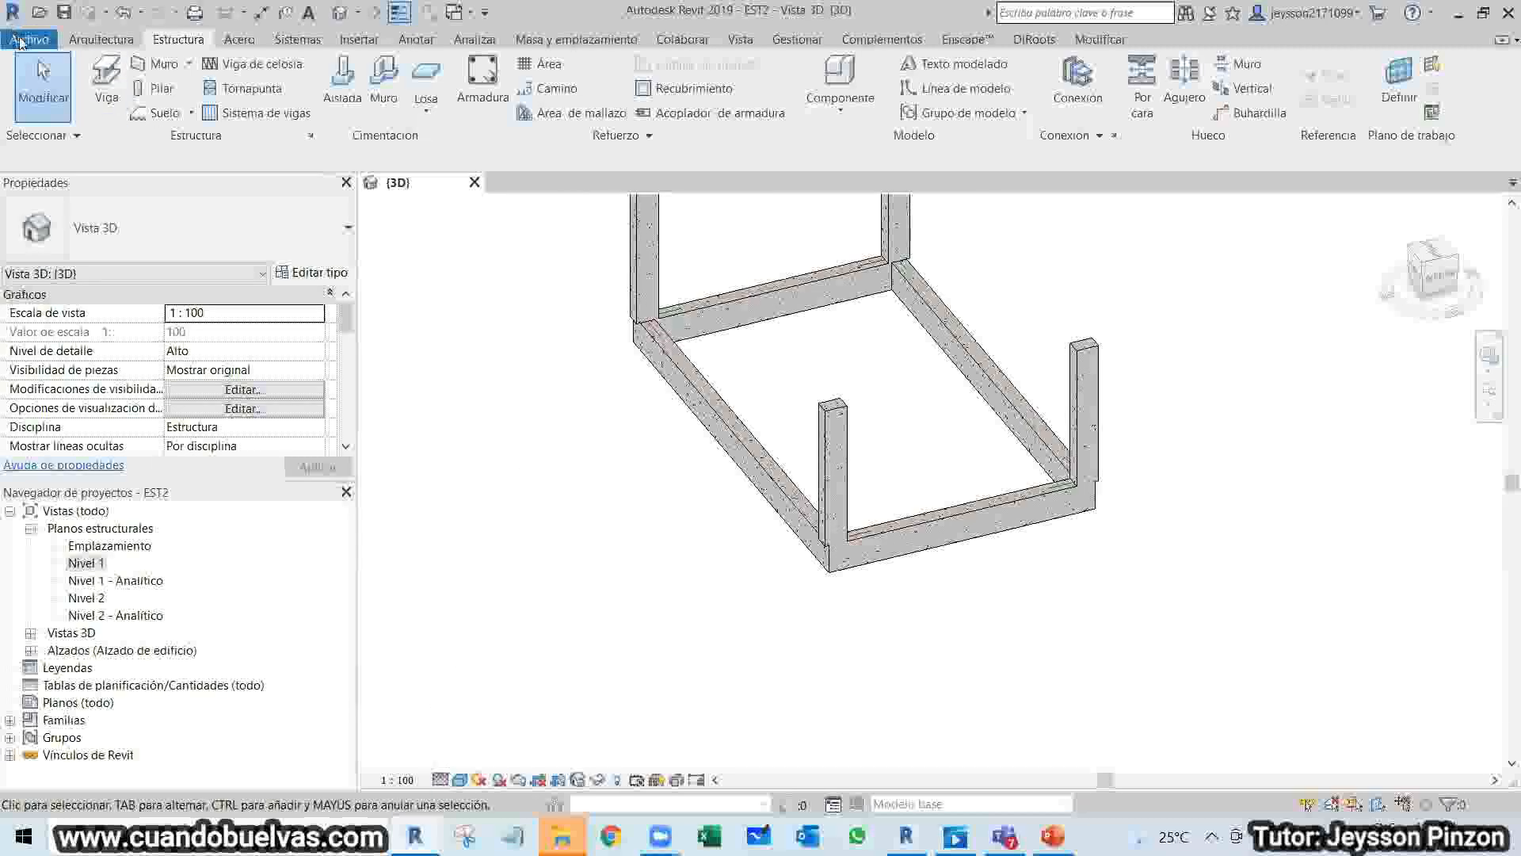
# Start an NWC export of the structural model, create a folder named NWC on the Desktop and open it as the destination.
pyautogui.click(28, 39)
pyautogui.moveTo(119, 379)
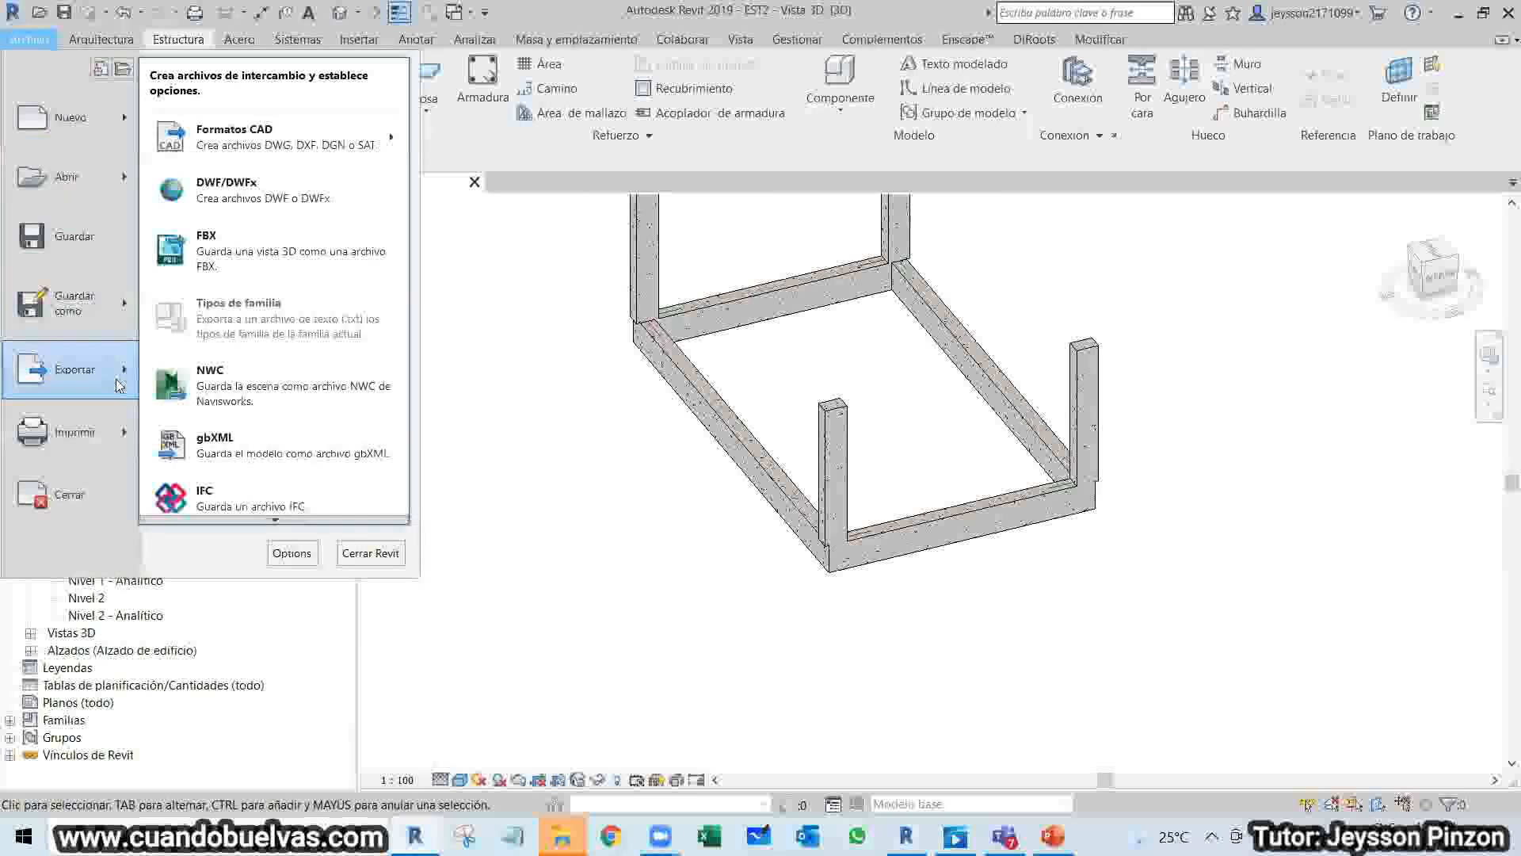
pyautogui.click(247, 394)
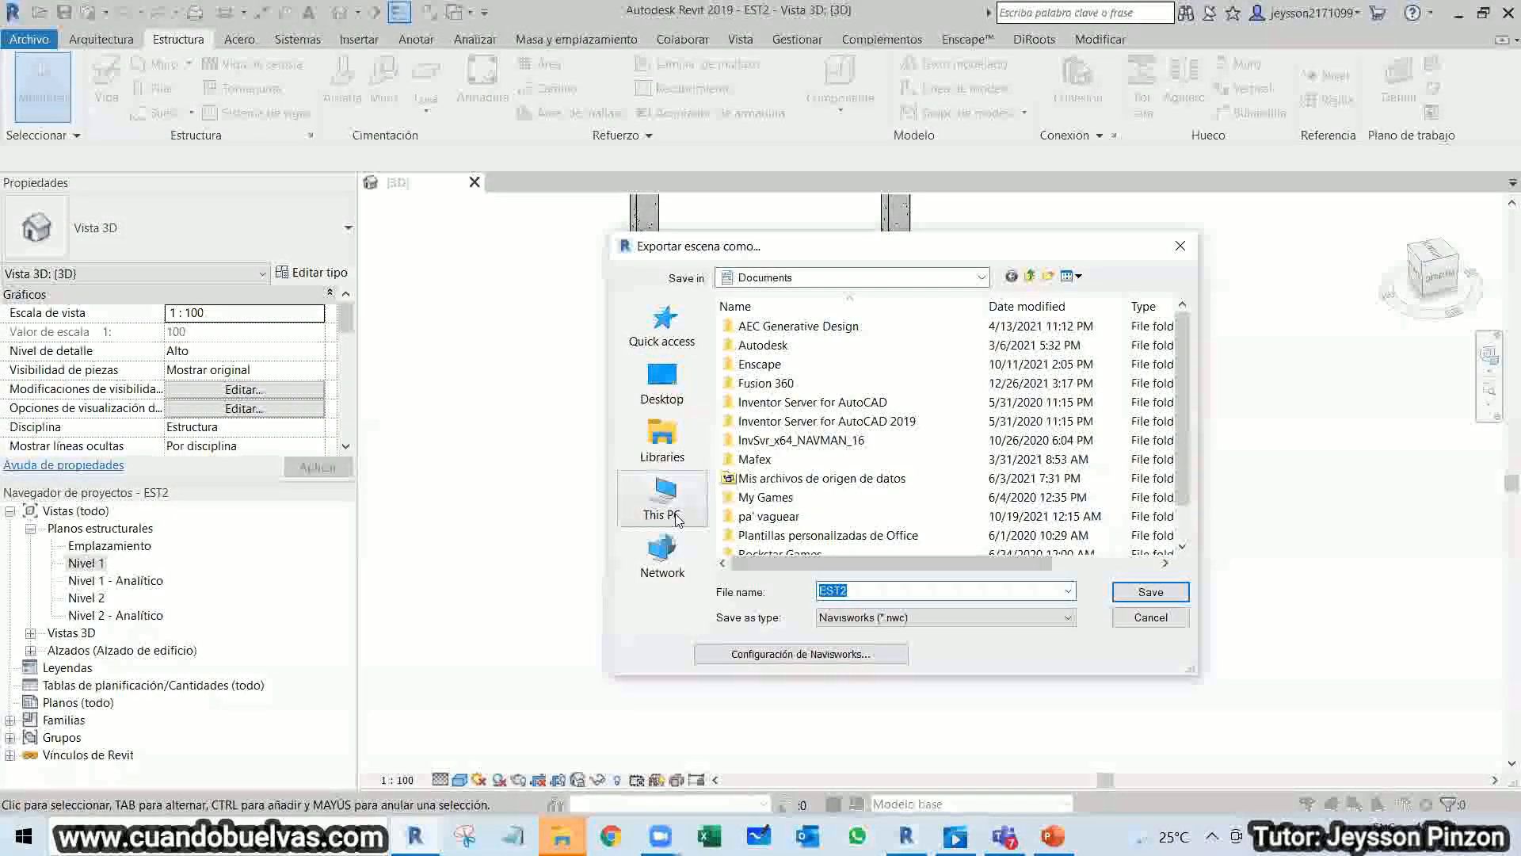
pyautogui.click(675, 371)
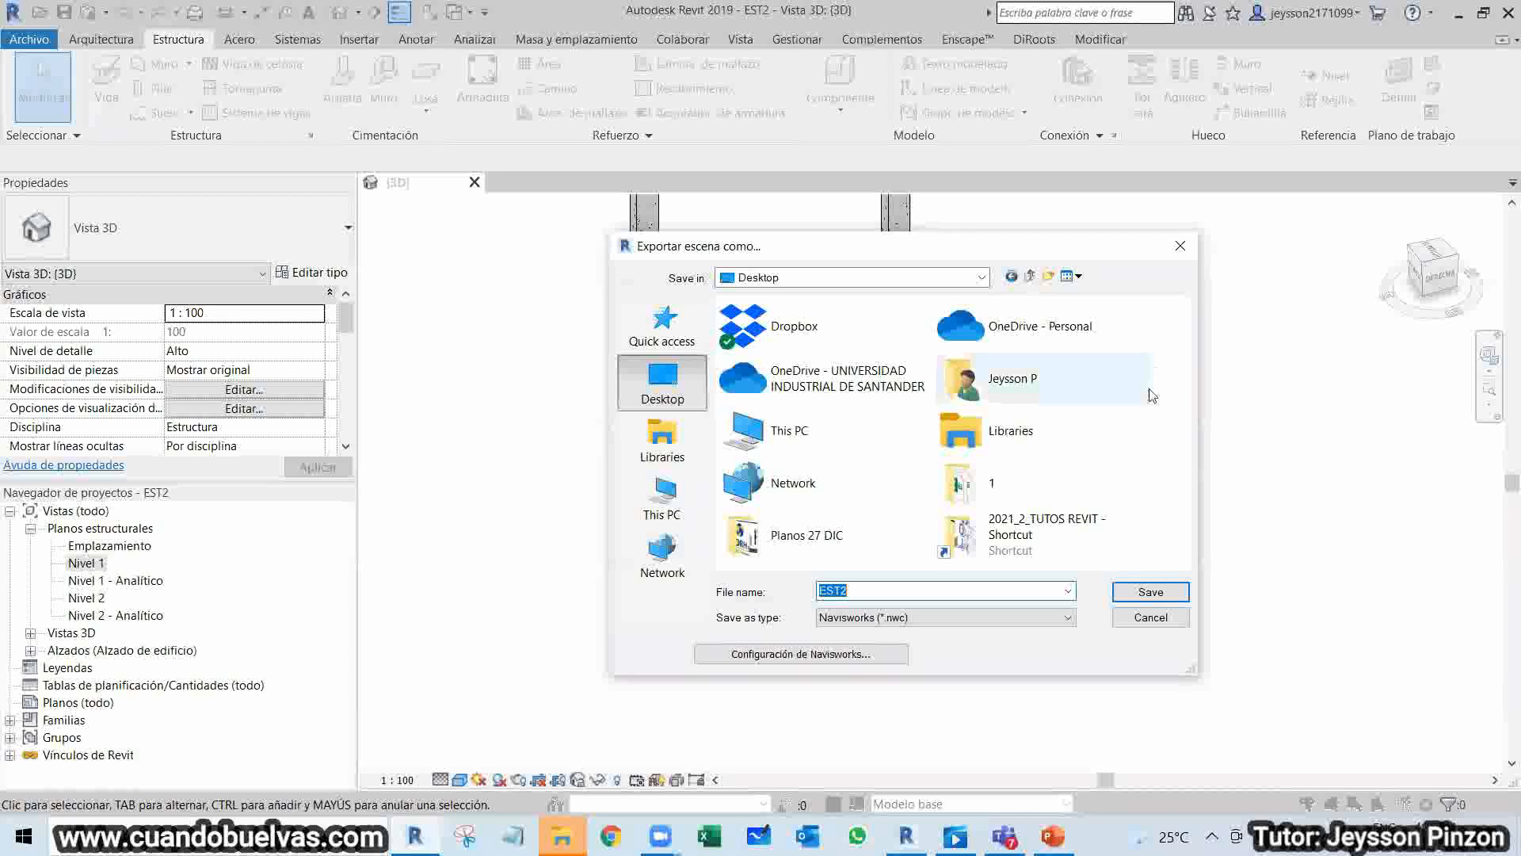
pyautogui.click(1157, 501)
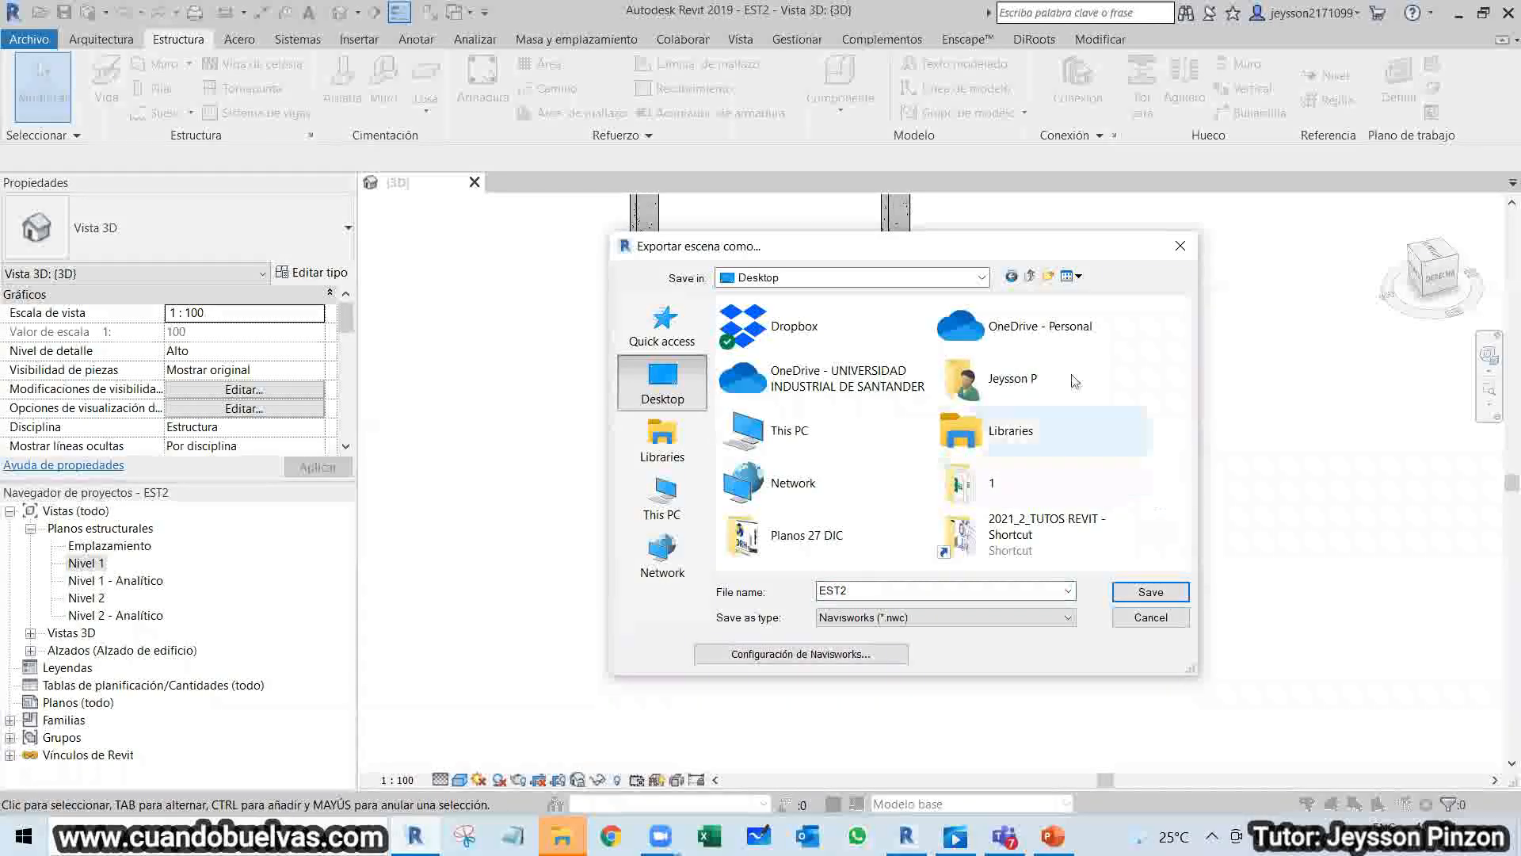
pyautogui.click(1050, 277)
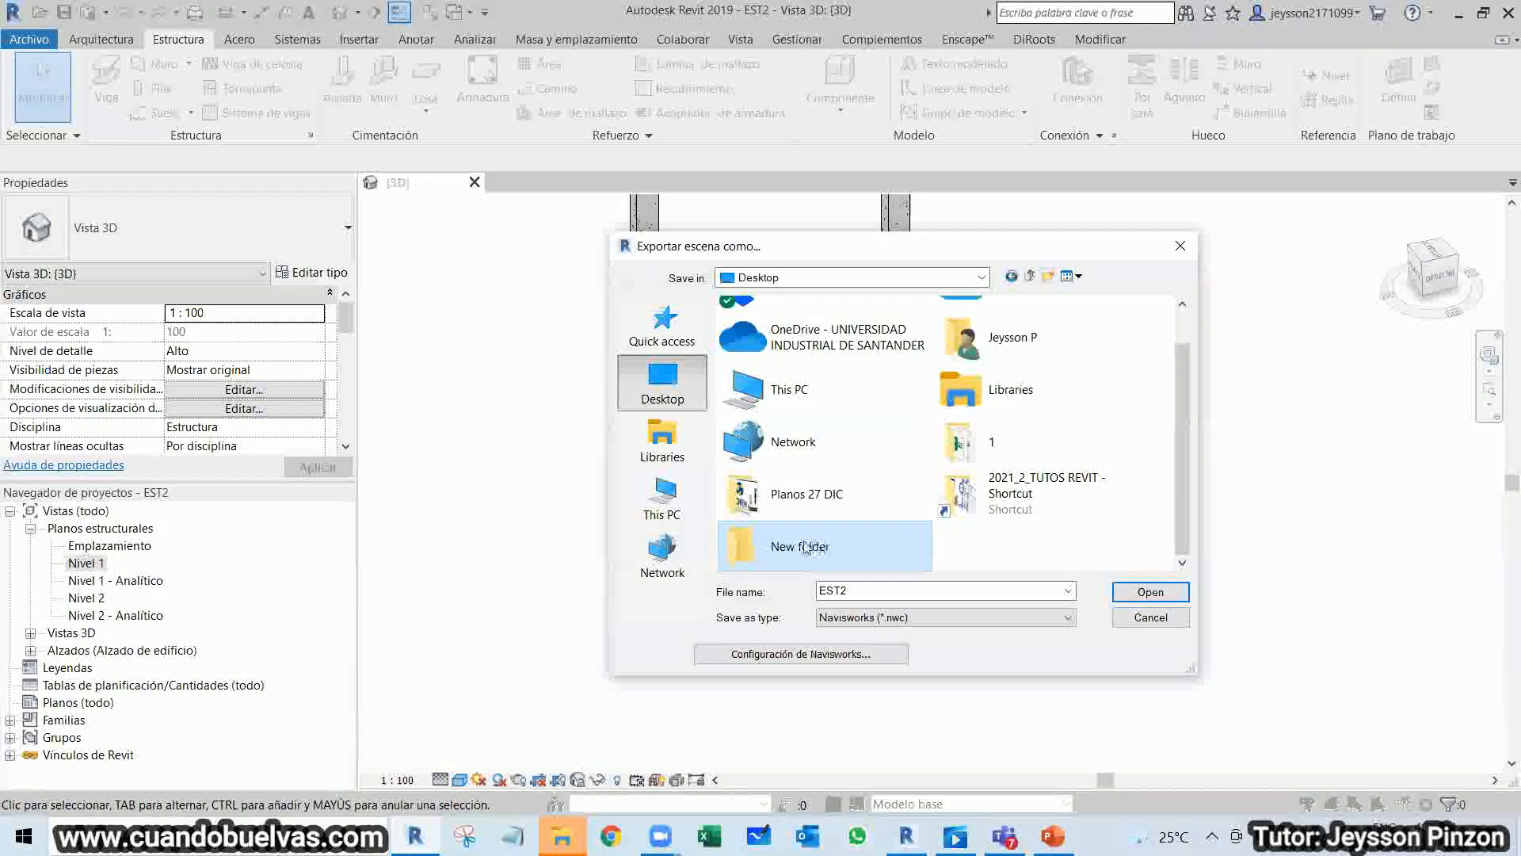
pyautogui.write('NVC')
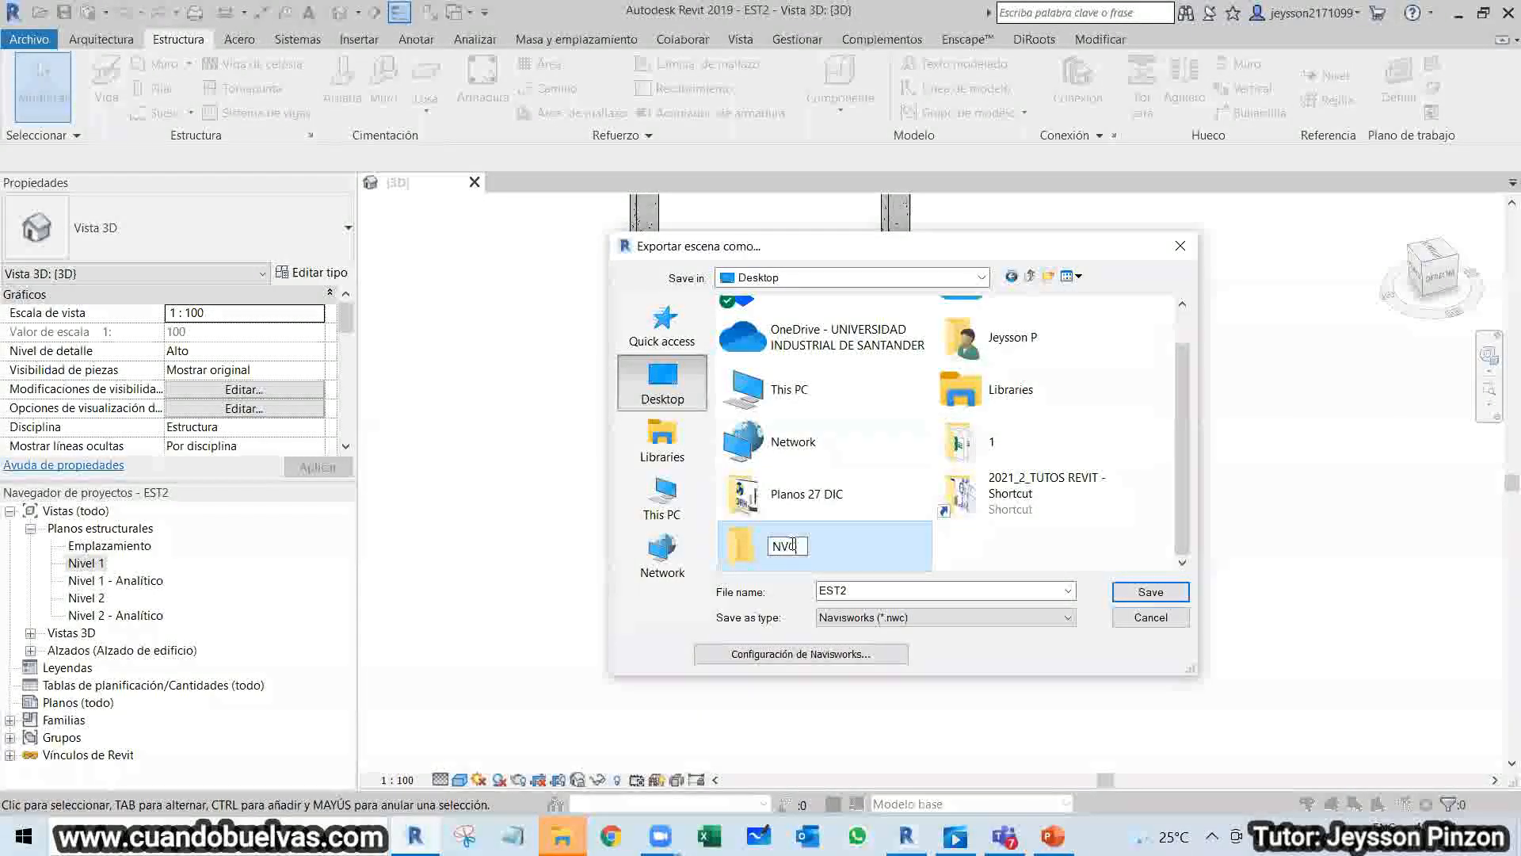
pyautogui.press('BackSpace')
pyautogui.press('Return')
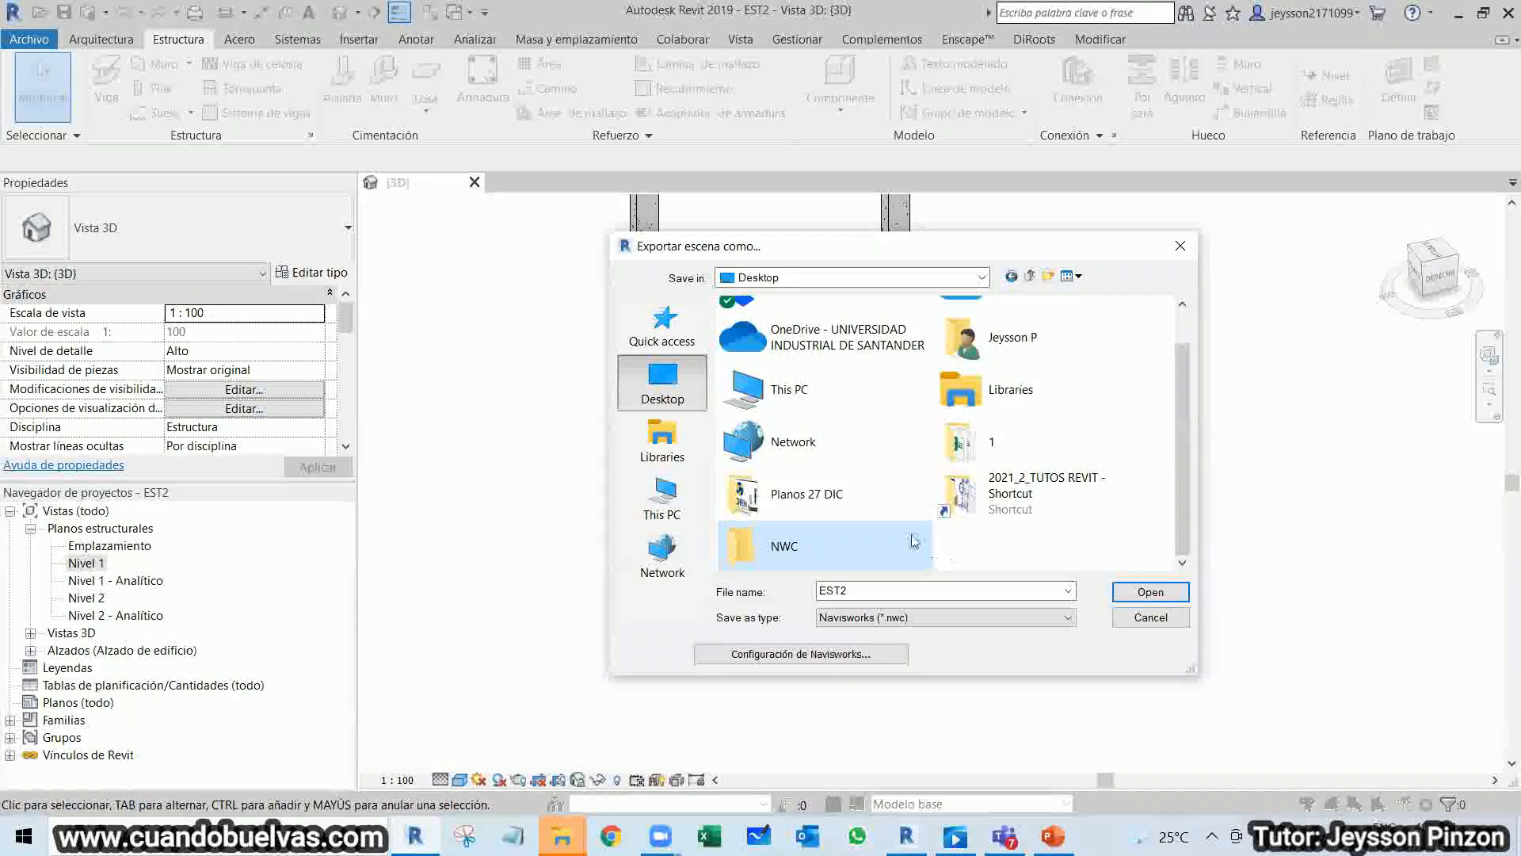
pyautogui.doubleClick(811, 535)
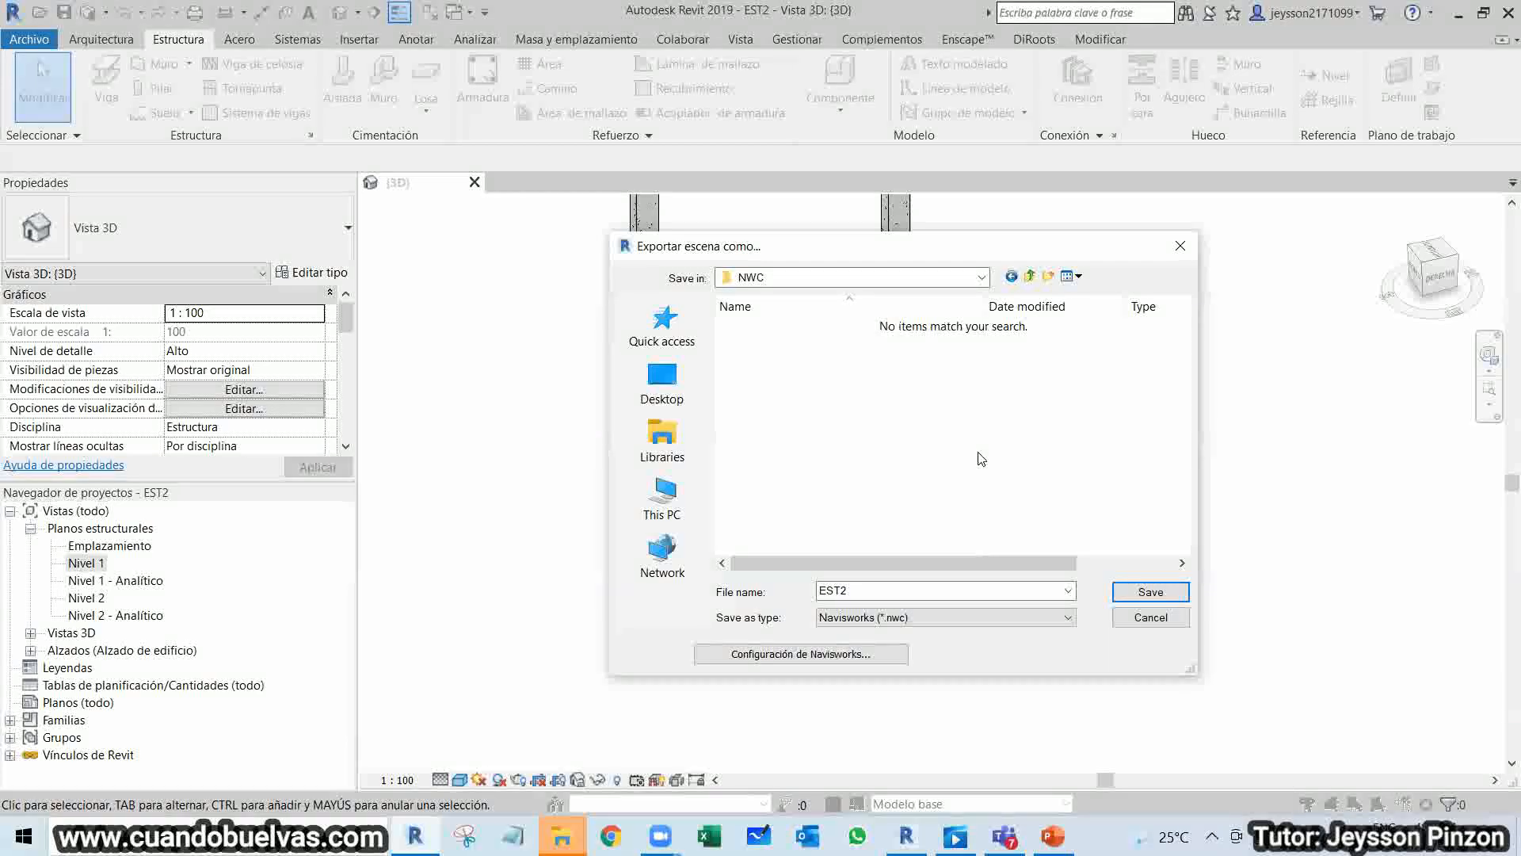
# Set the Navisworks export scope to Todo el proyecto and save the export as EST2 in the NWC folder.
pyautogui.click(849, 658)
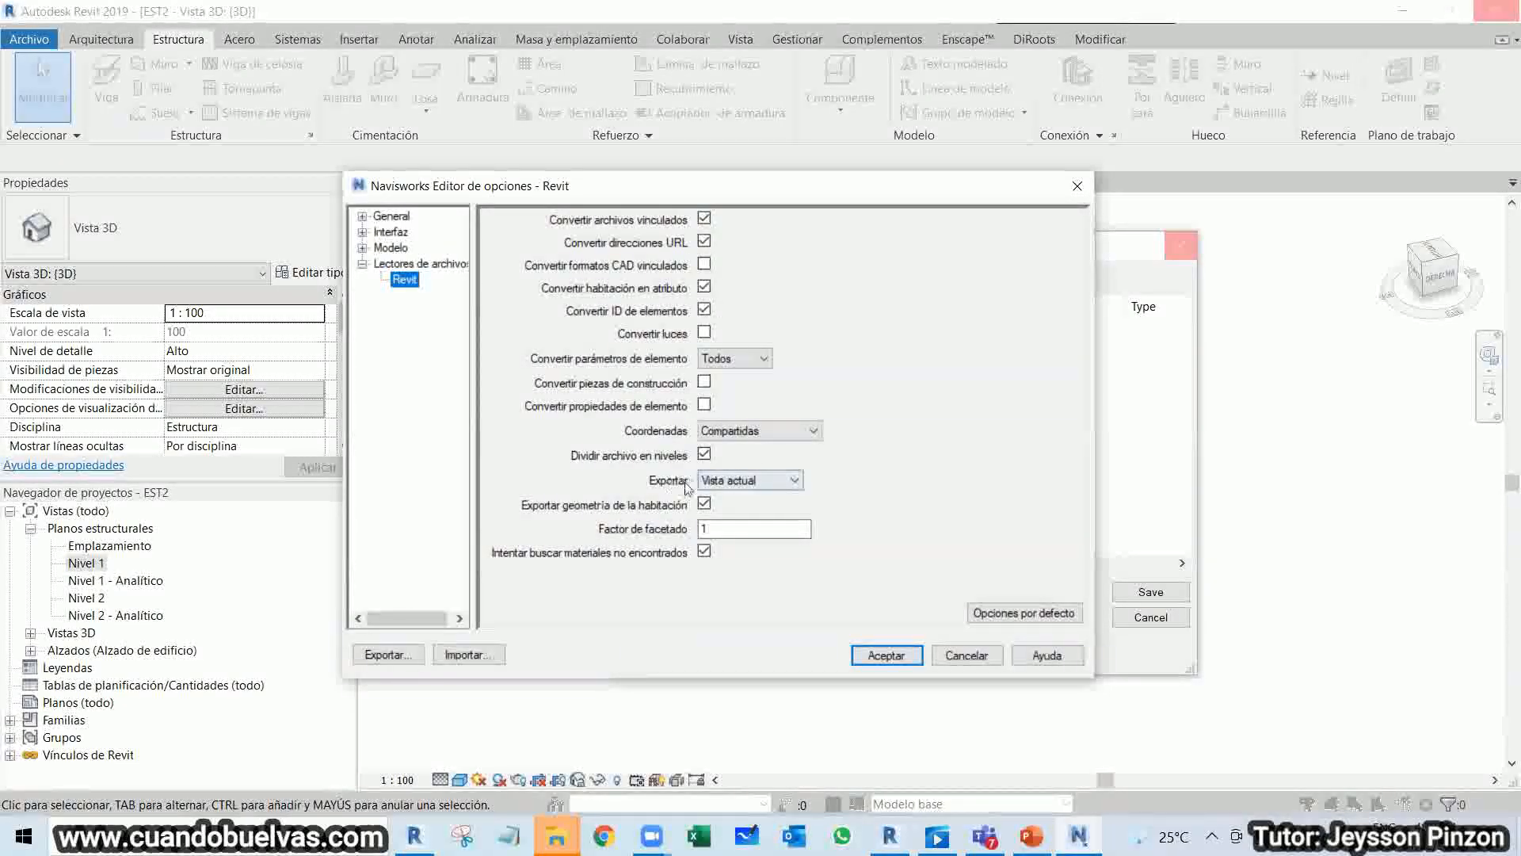
pyautogui.click(765, 479)
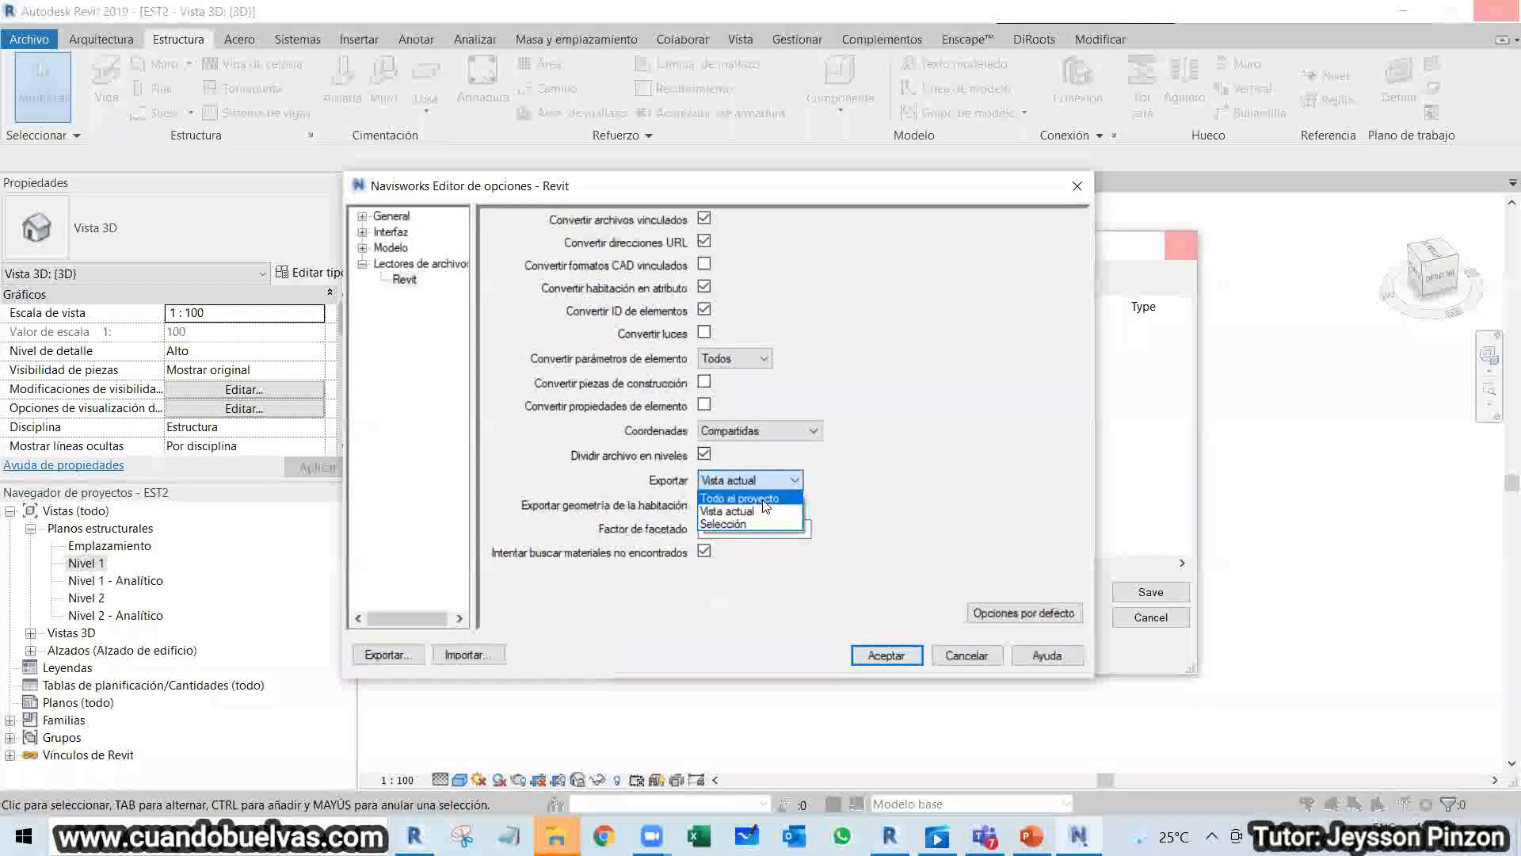
pyautogui.click(763, 499)
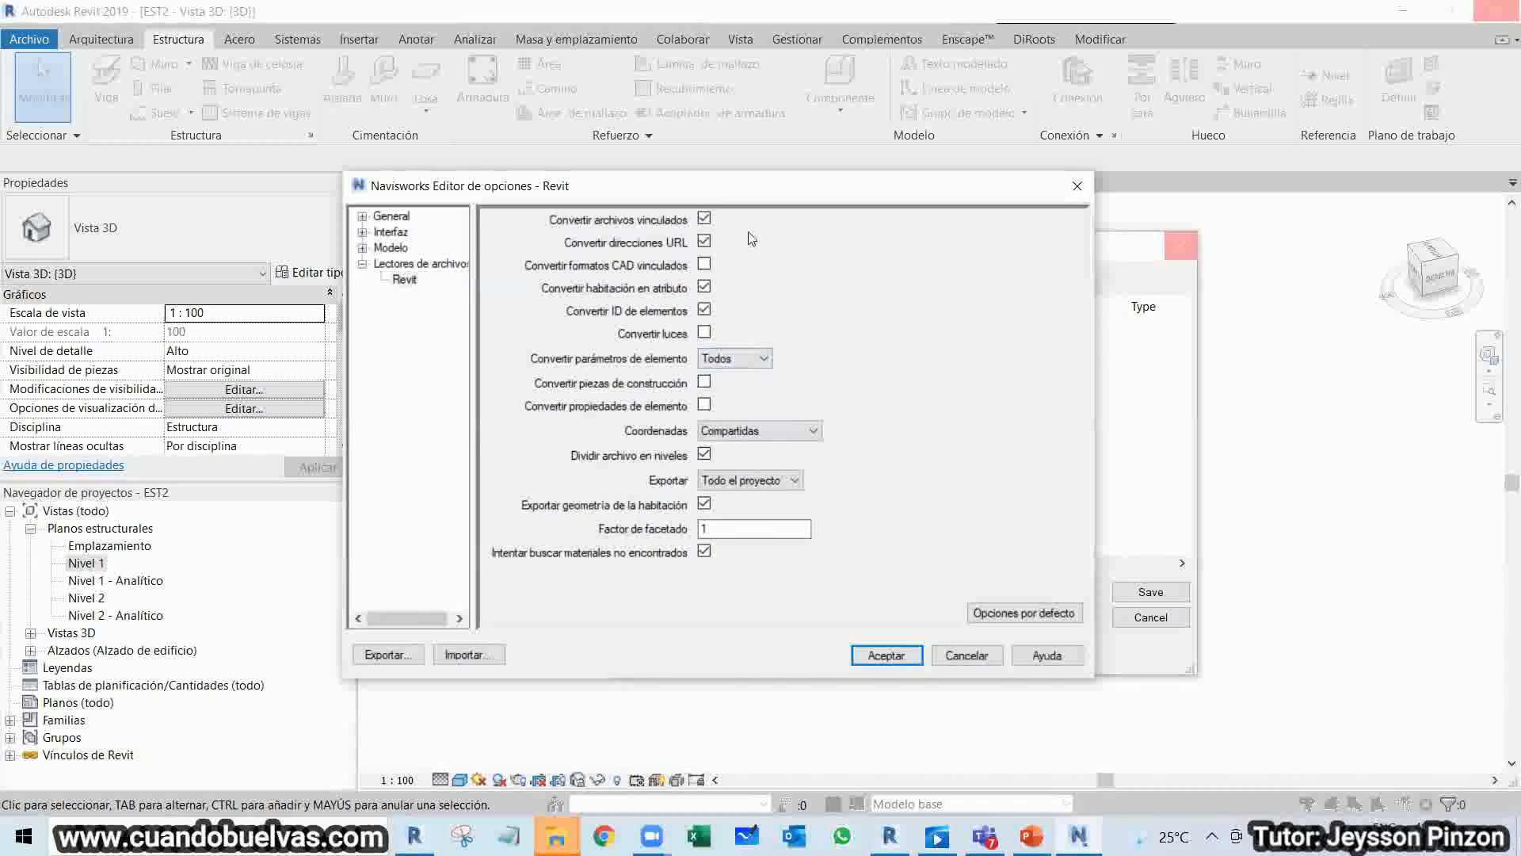
pyautogui.click(772, 481)
pyautogui.click(777, 489)
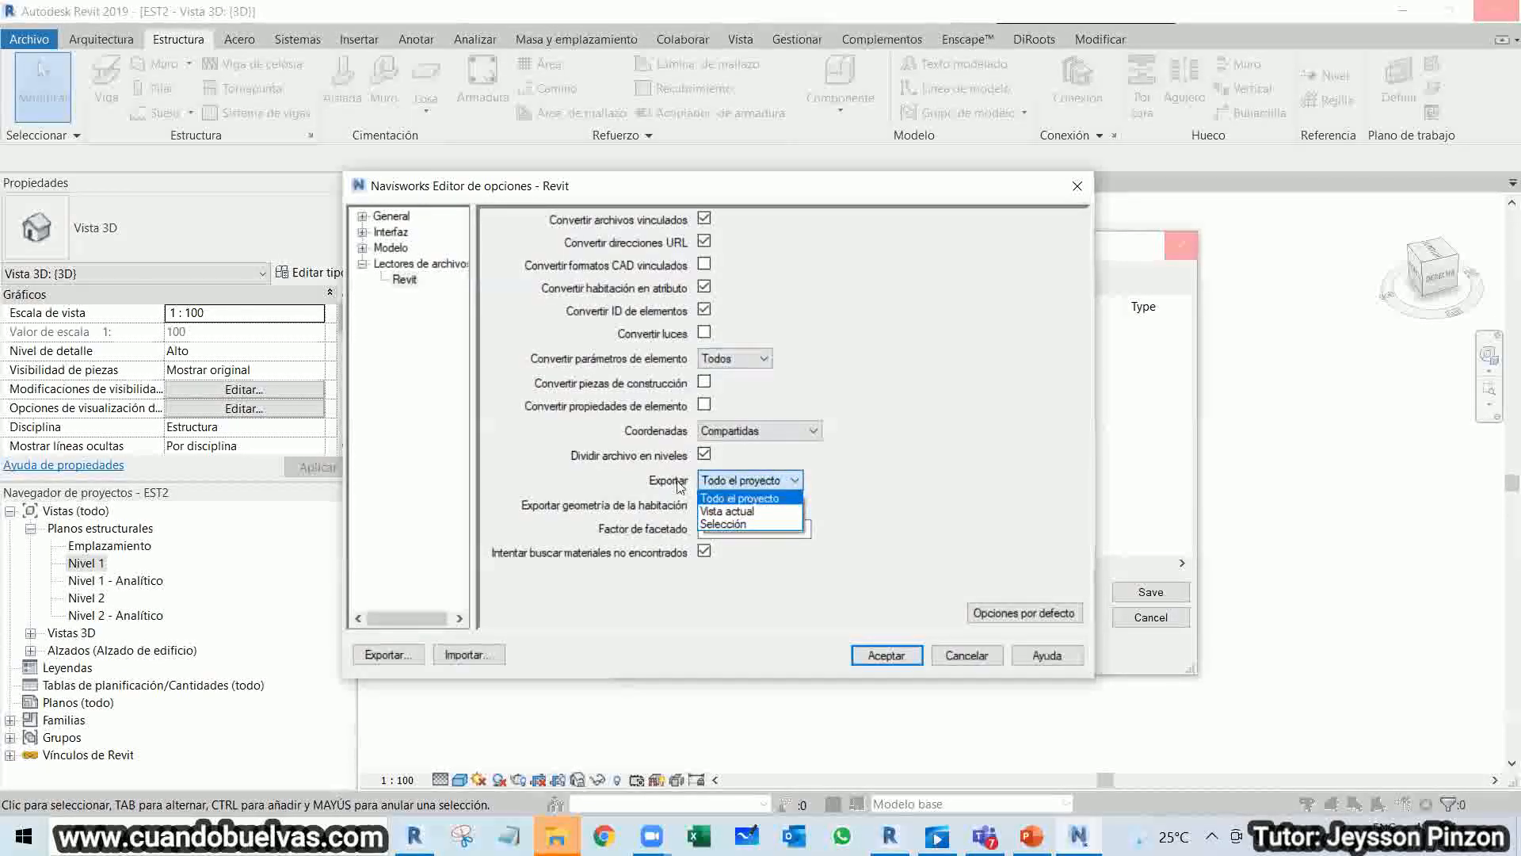
pyautogui.click(775, 500)
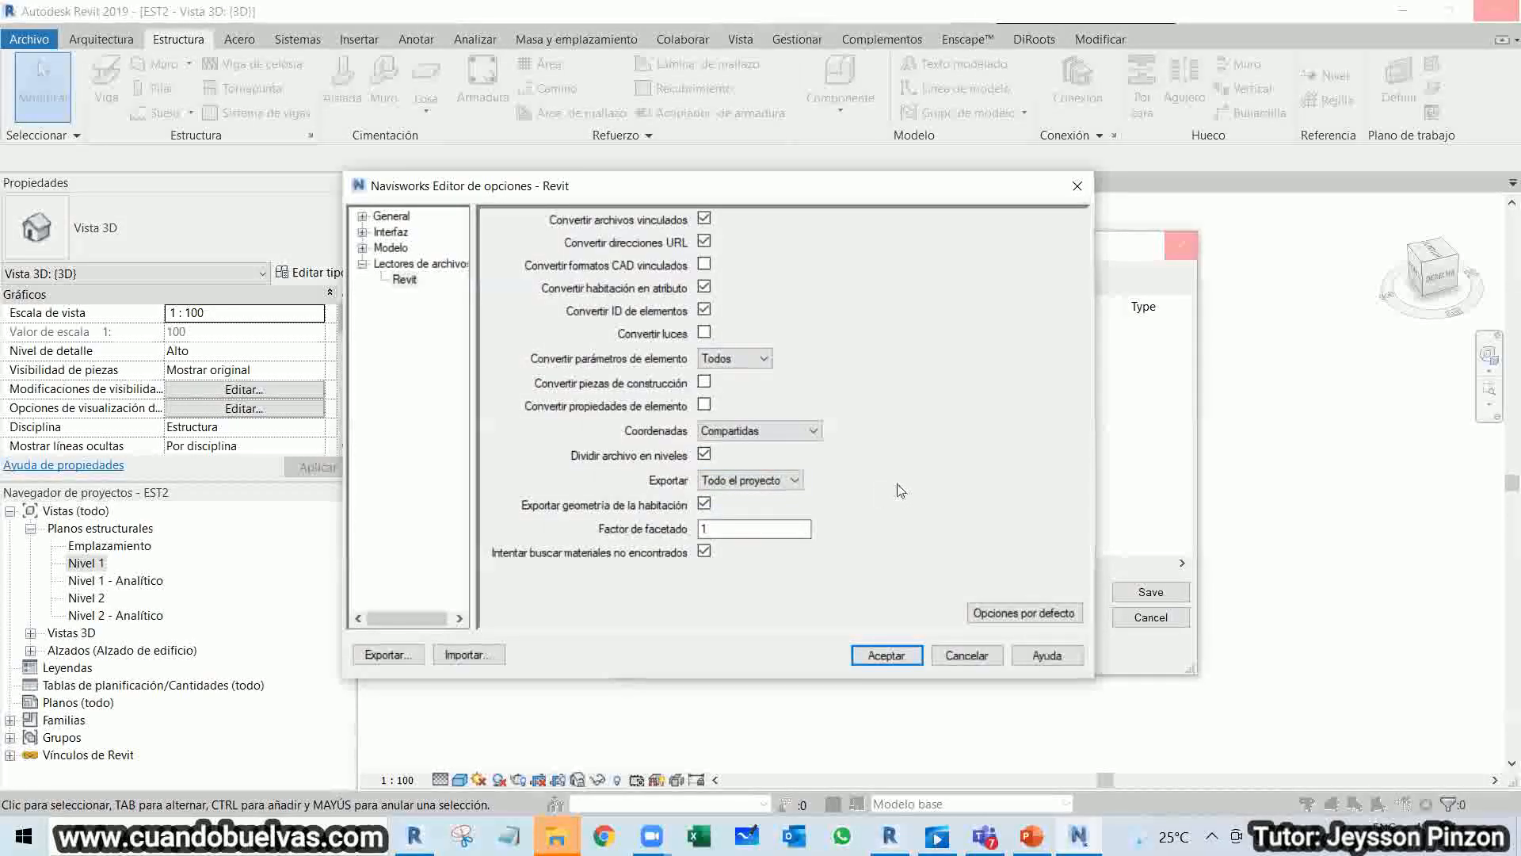
pyautogui.click(888, 655)
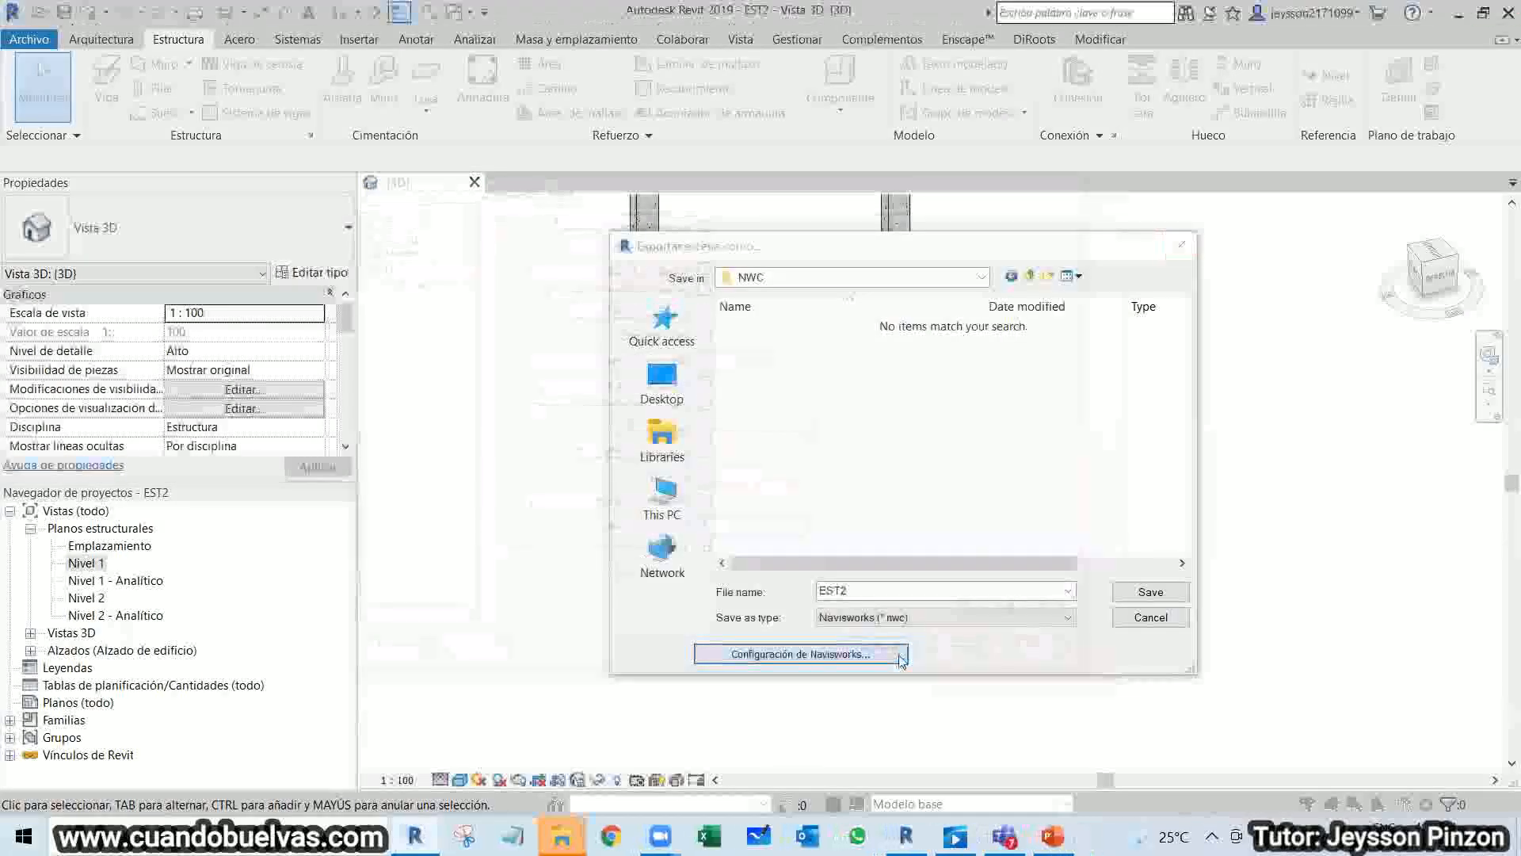
pyautogui.click(1150, 592)
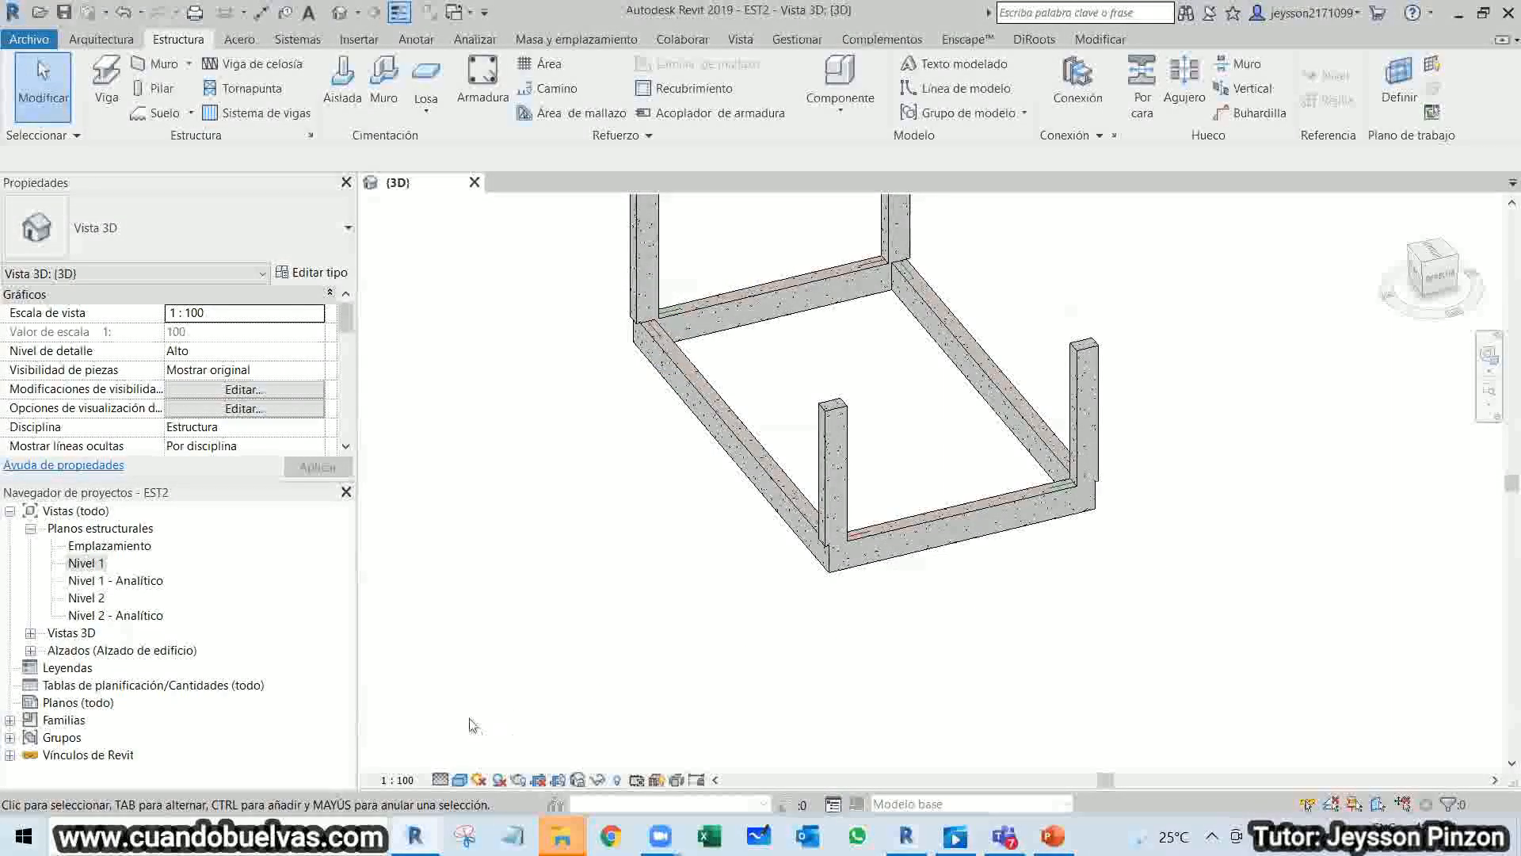
# Open the ARQ2 architectural project from the Desktop.
pyautogui.click(30, 39)
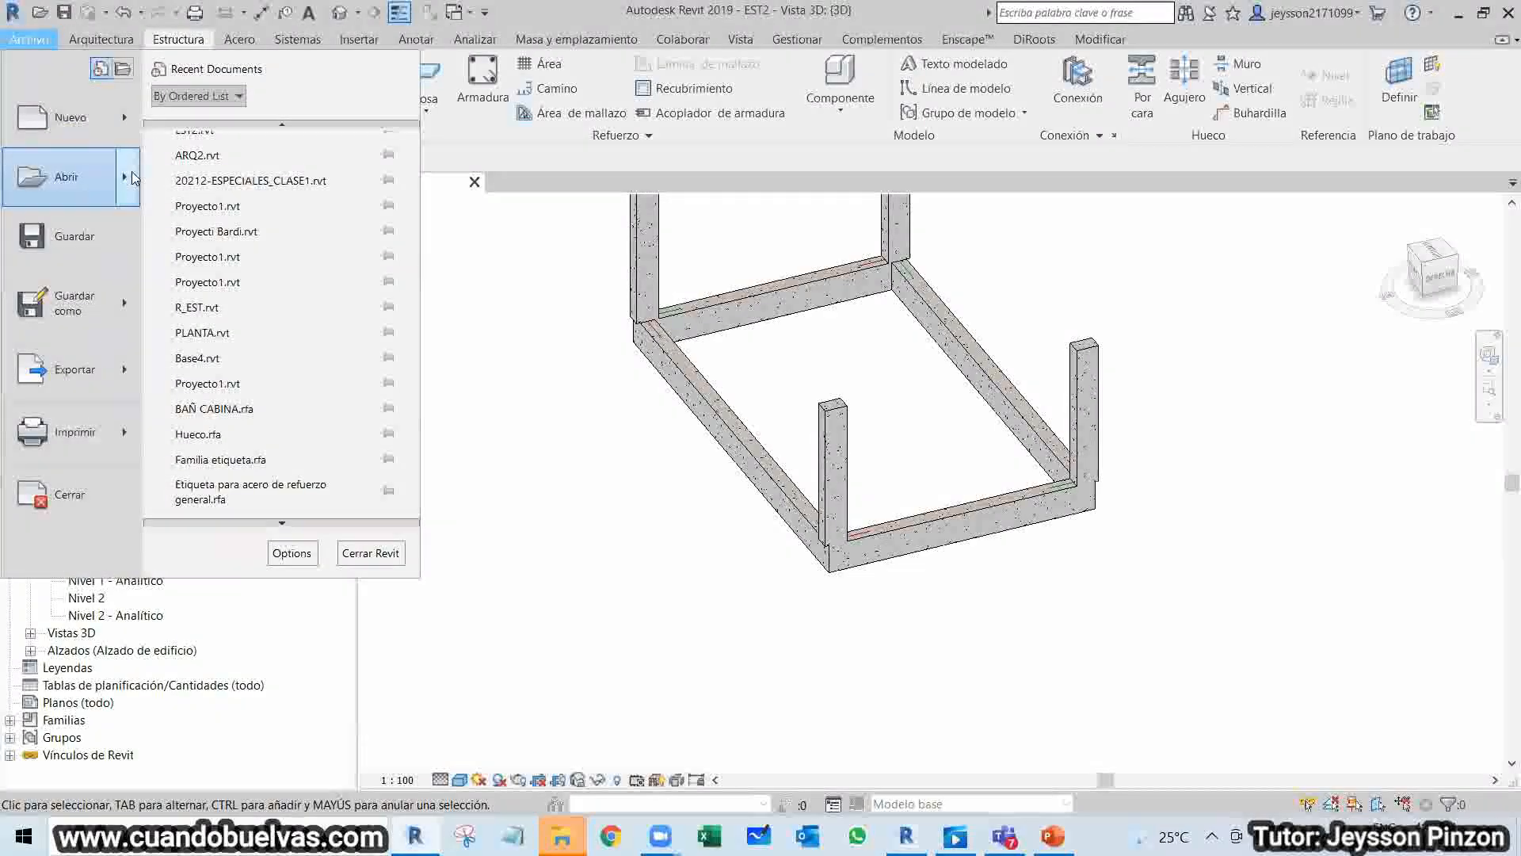
pyautogui.moveTo(133, 177)
pyautogui.click(210, 119)
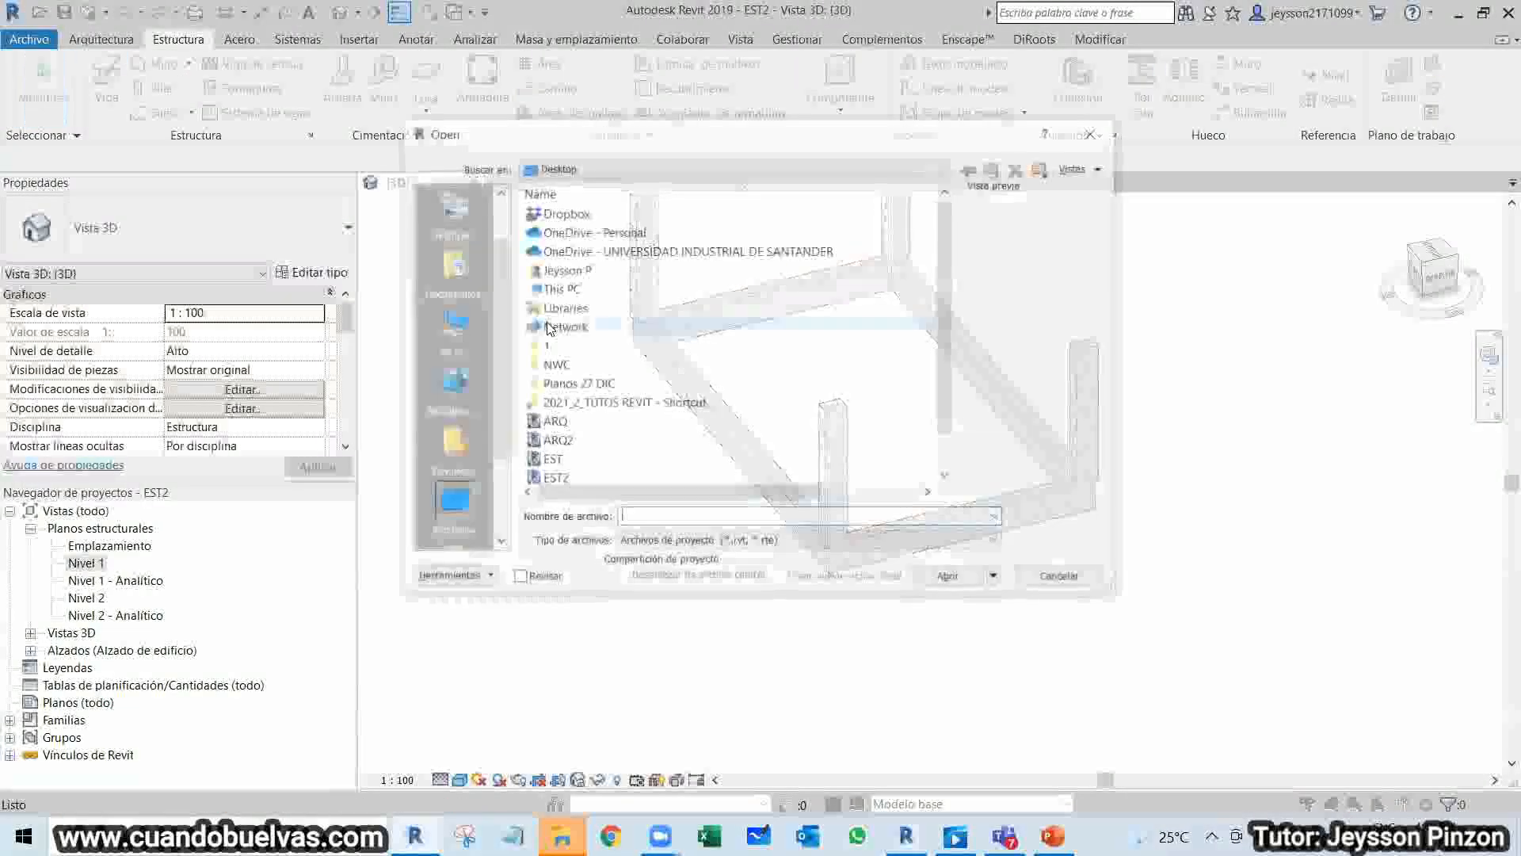
pyautogui.doubleClick(611, 438)
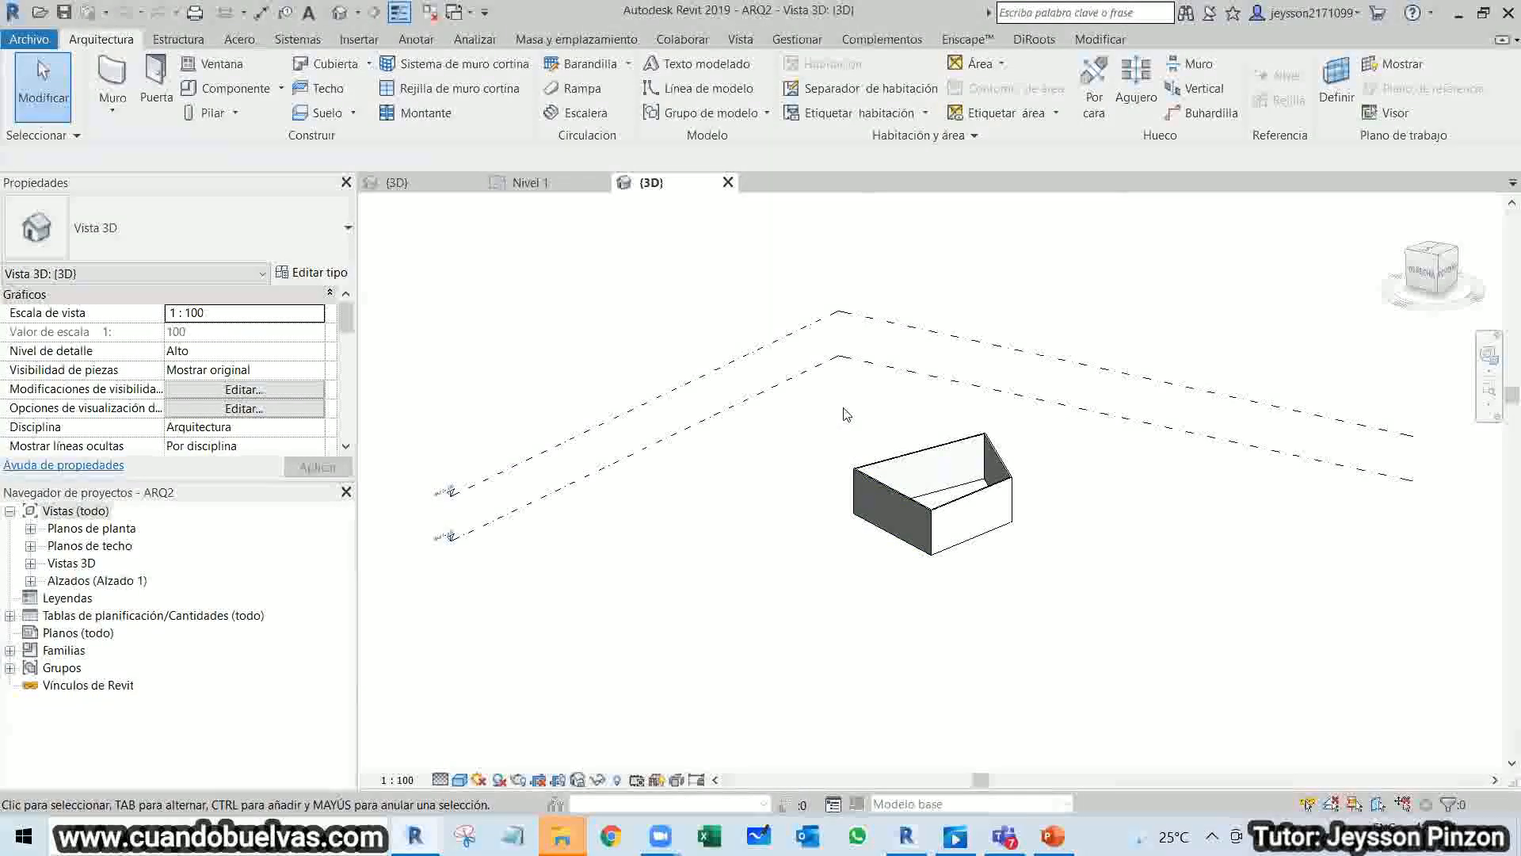
# Export the architectural model as ARQ2 in NWC format to the NWC folder, keeping the export scope Todo el proyecto.
pyautogui.click(30, 38)
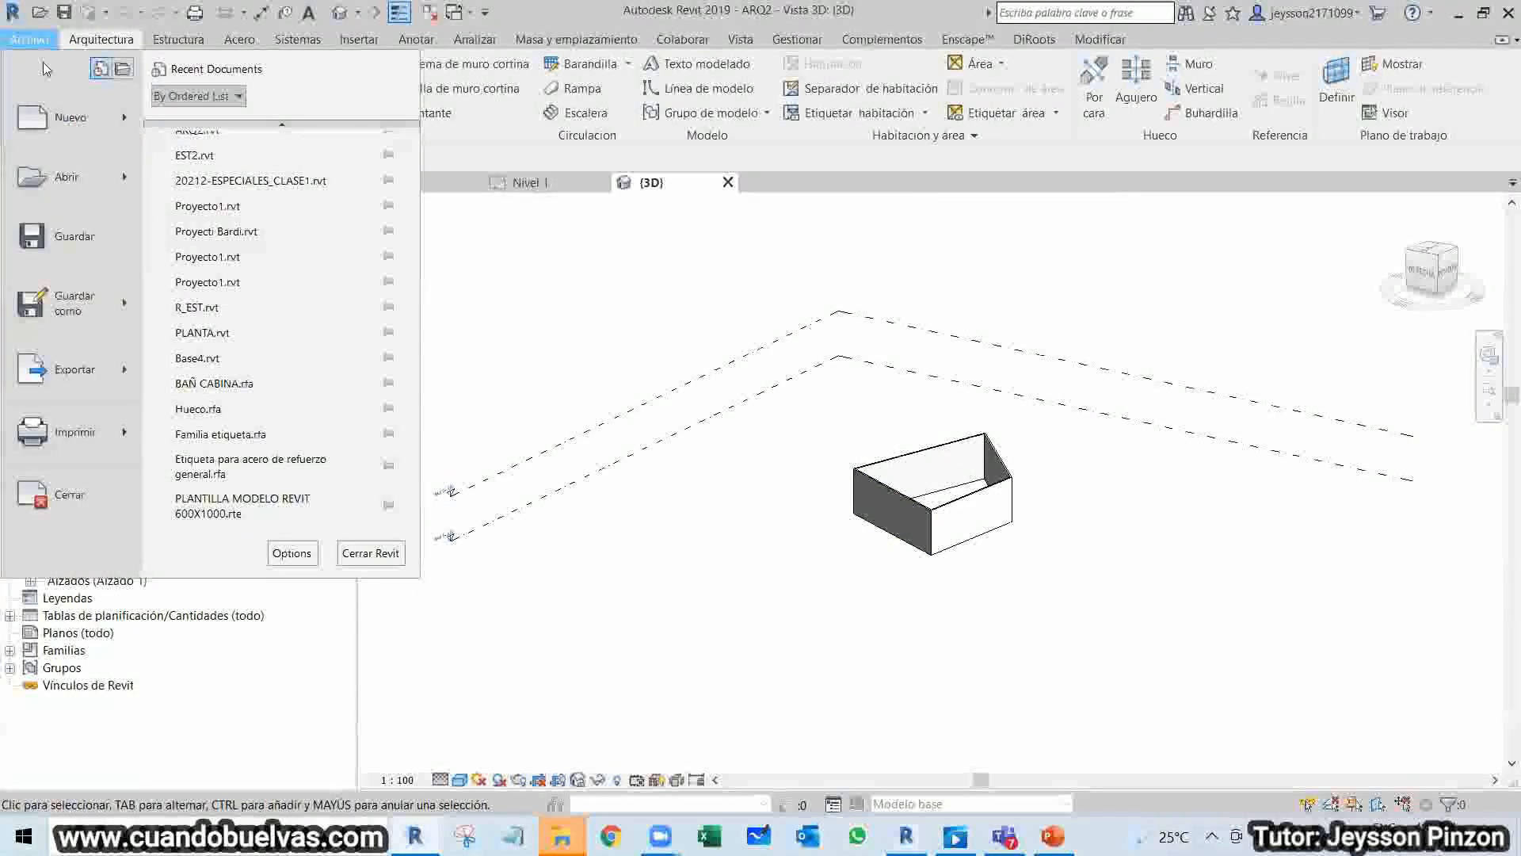
pyautogui.moveTo(124, 376)
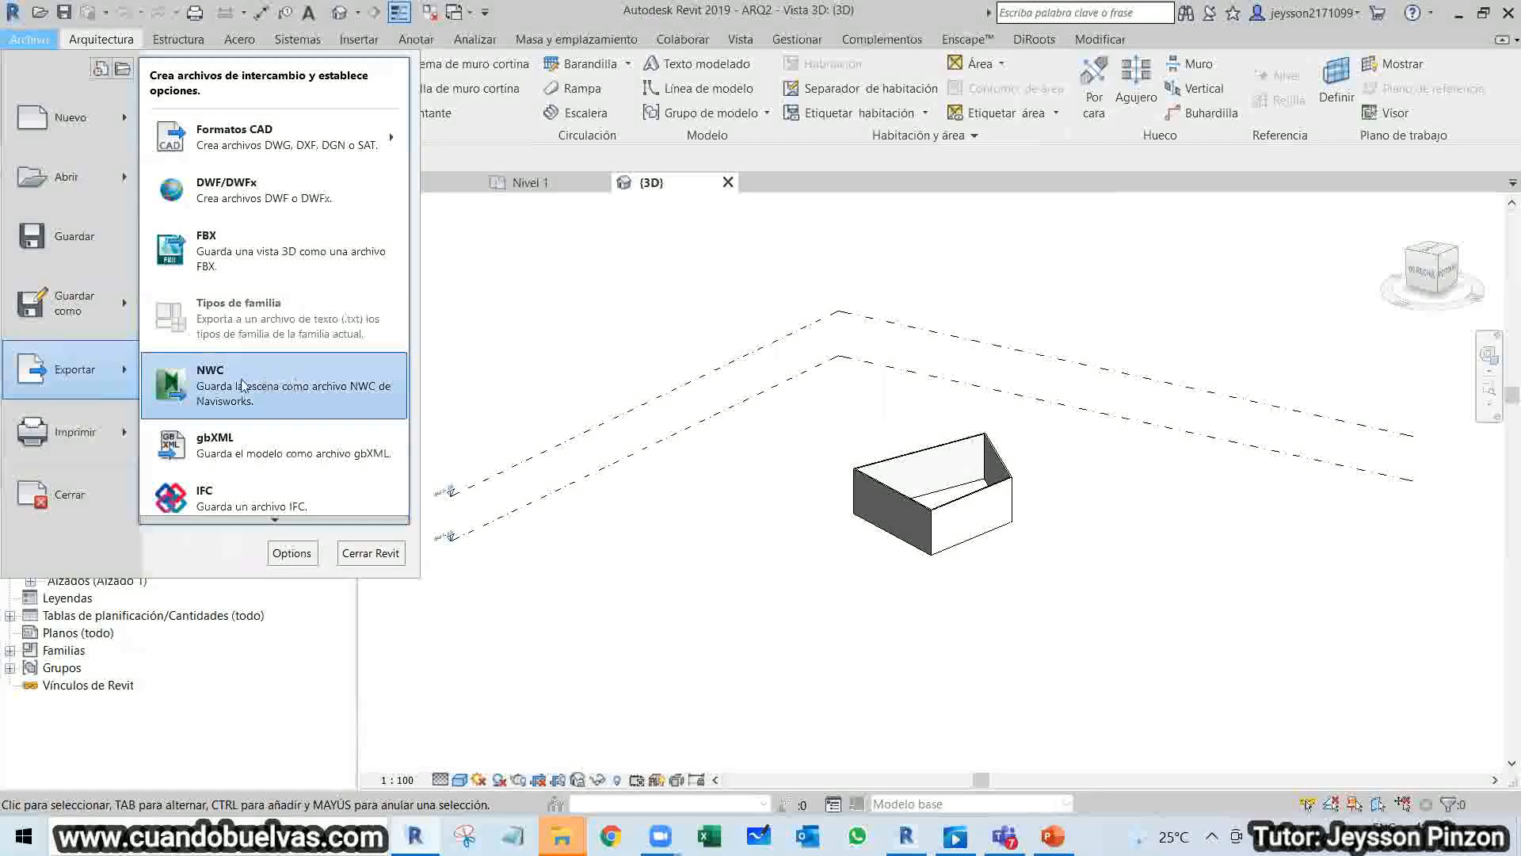
pyautogui.click(279, 389)
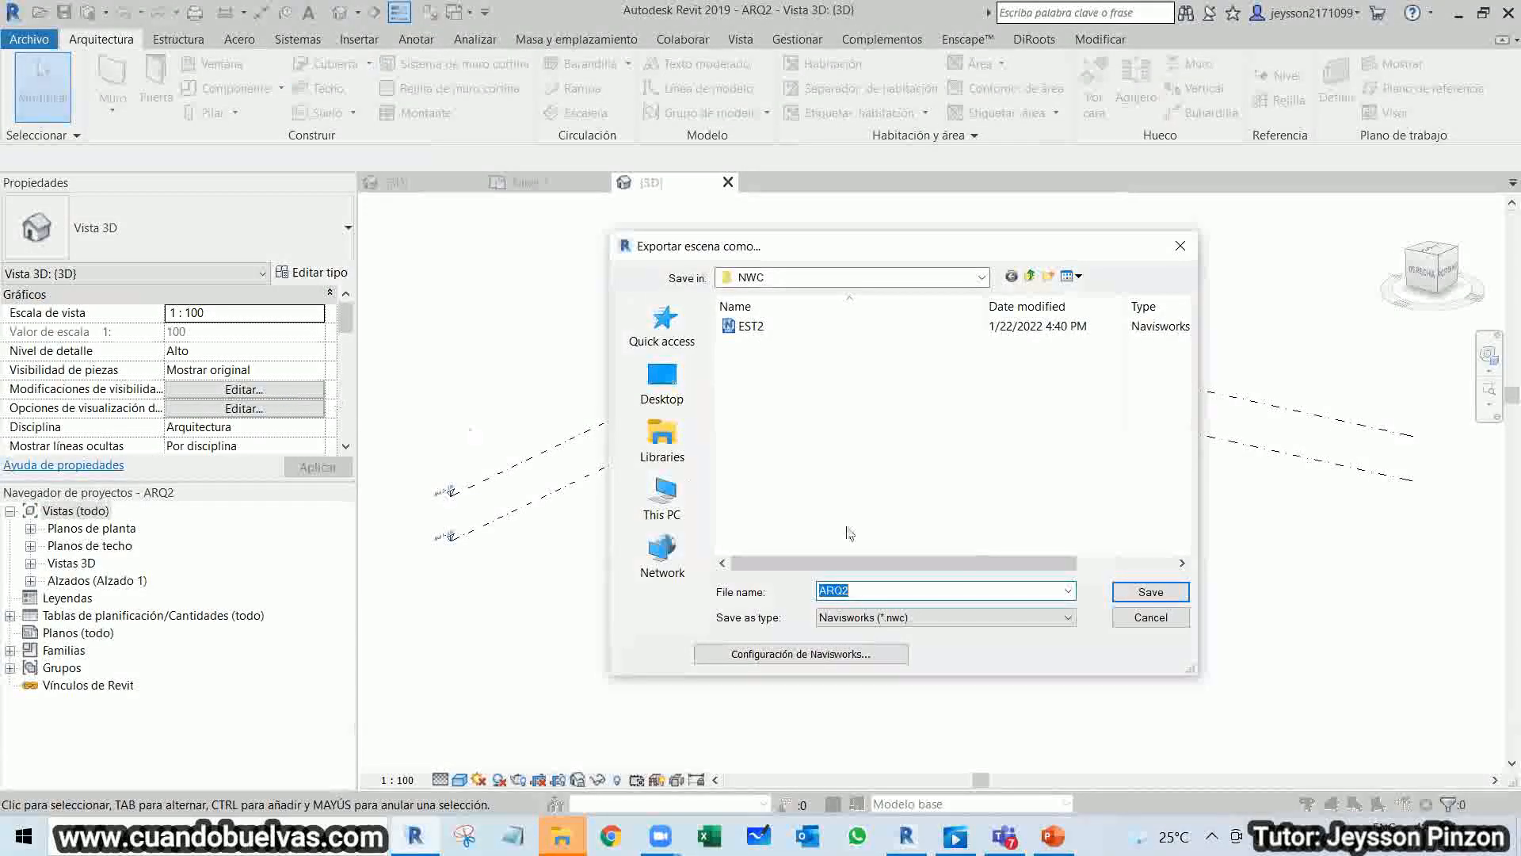
pyautogui.click(826, 655)
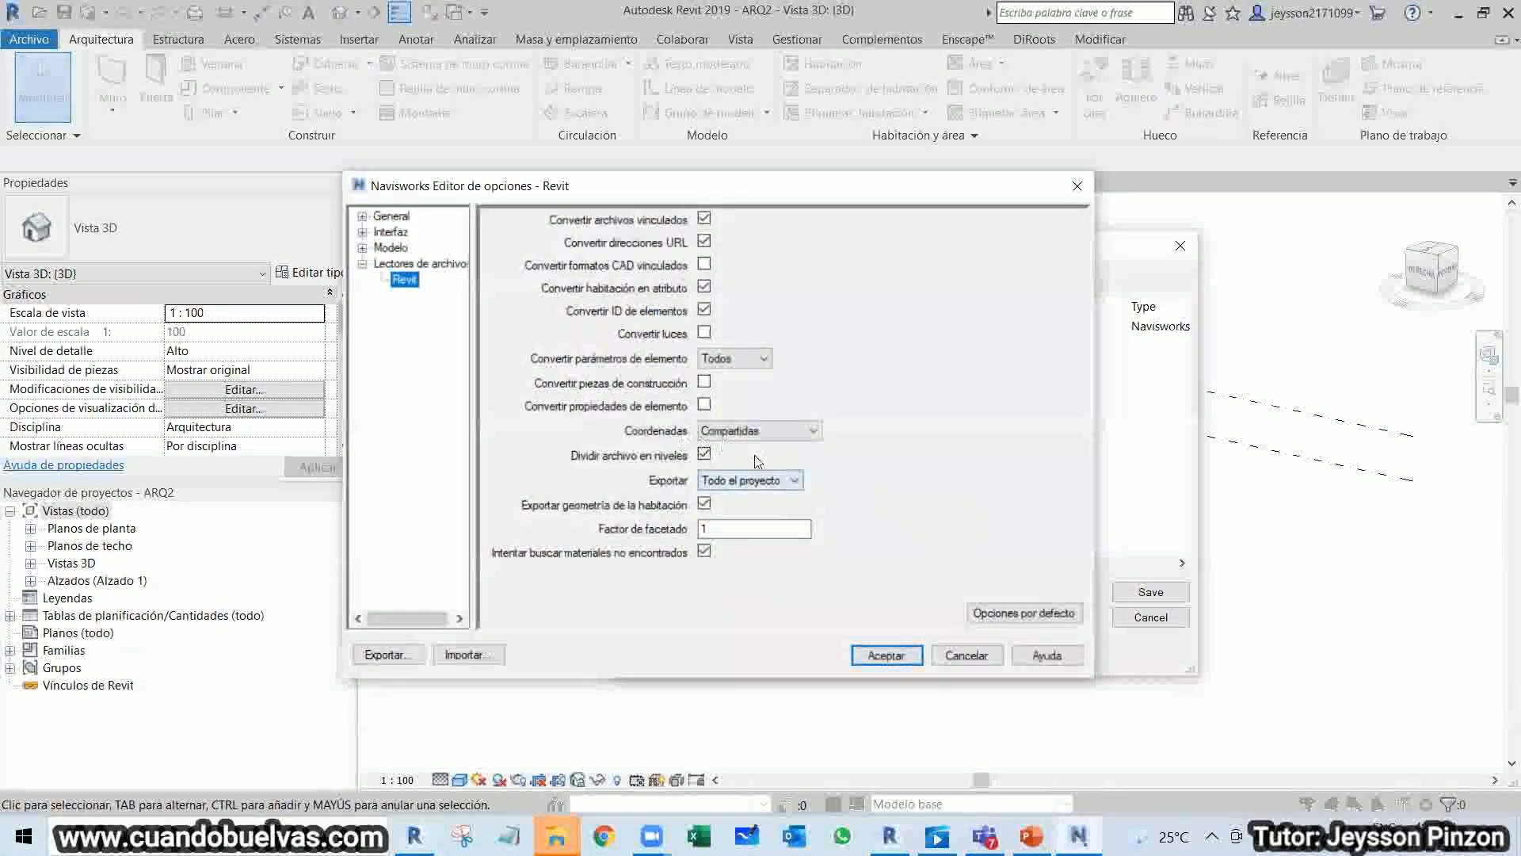
pyautogui.click(887, 655)
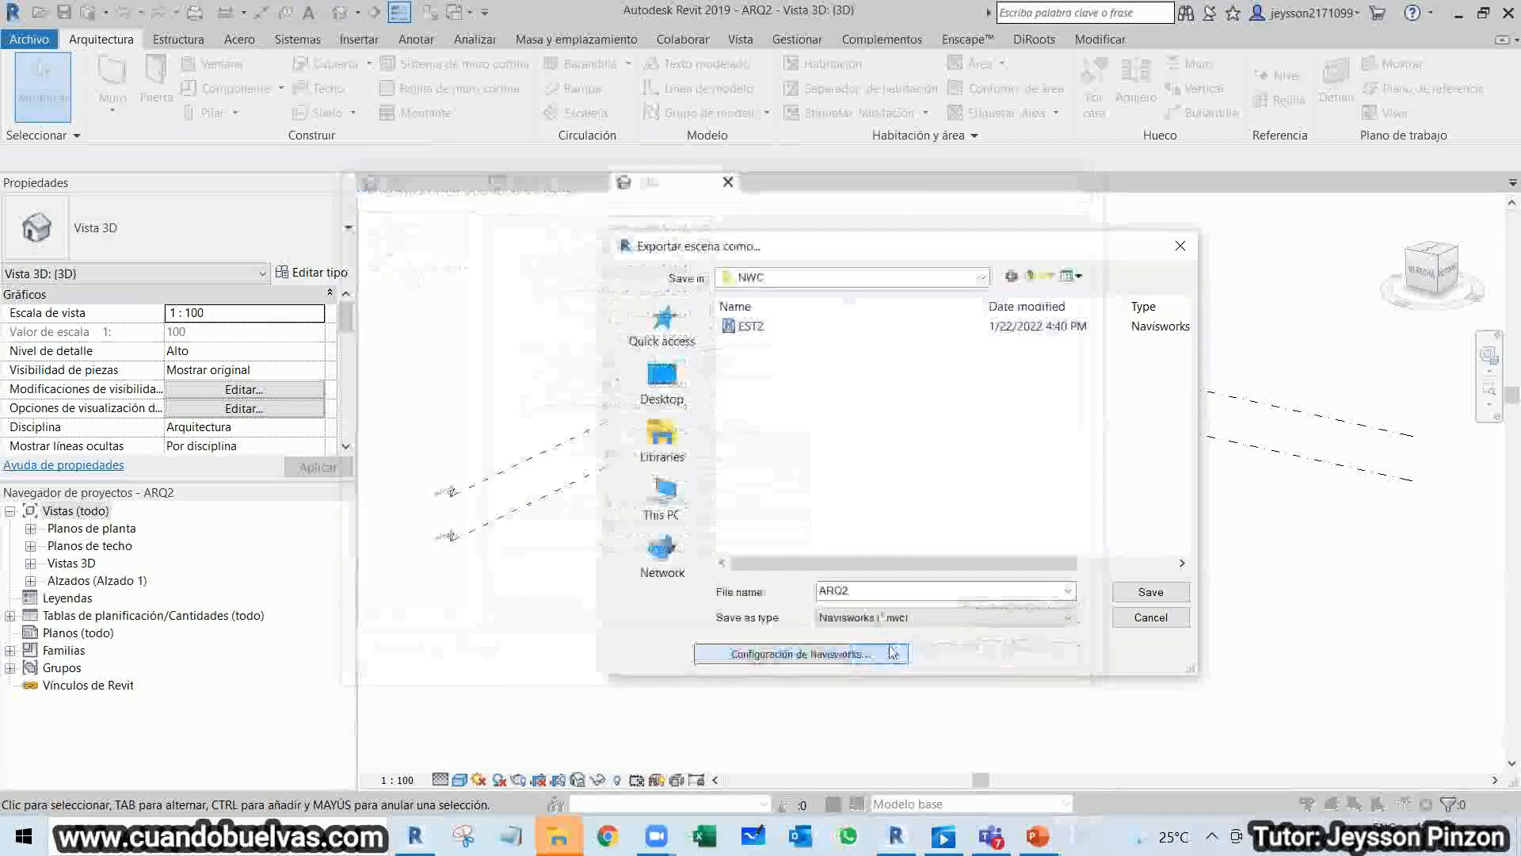
pyautogui.click(1142, 600)
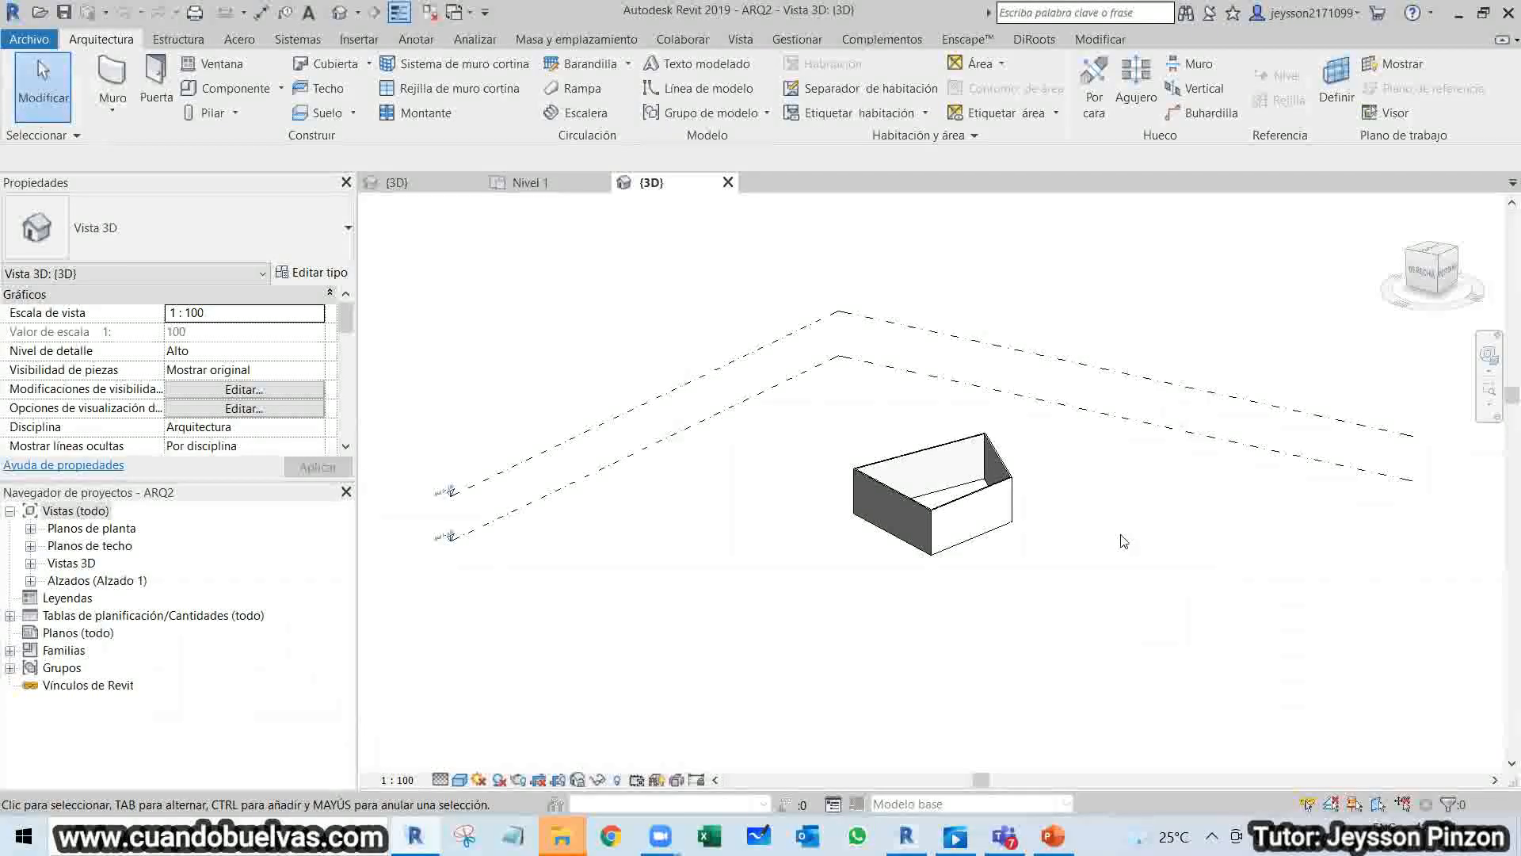
# Switch to the Windows desktop, place the NWC folder beside the MEP file and open it.
pyautogui.press('super+d')
pyautogui.moveTo(122, 234); pyautogui.dragTo(115, 723)
pyautogui.doubleClick(116, 723)
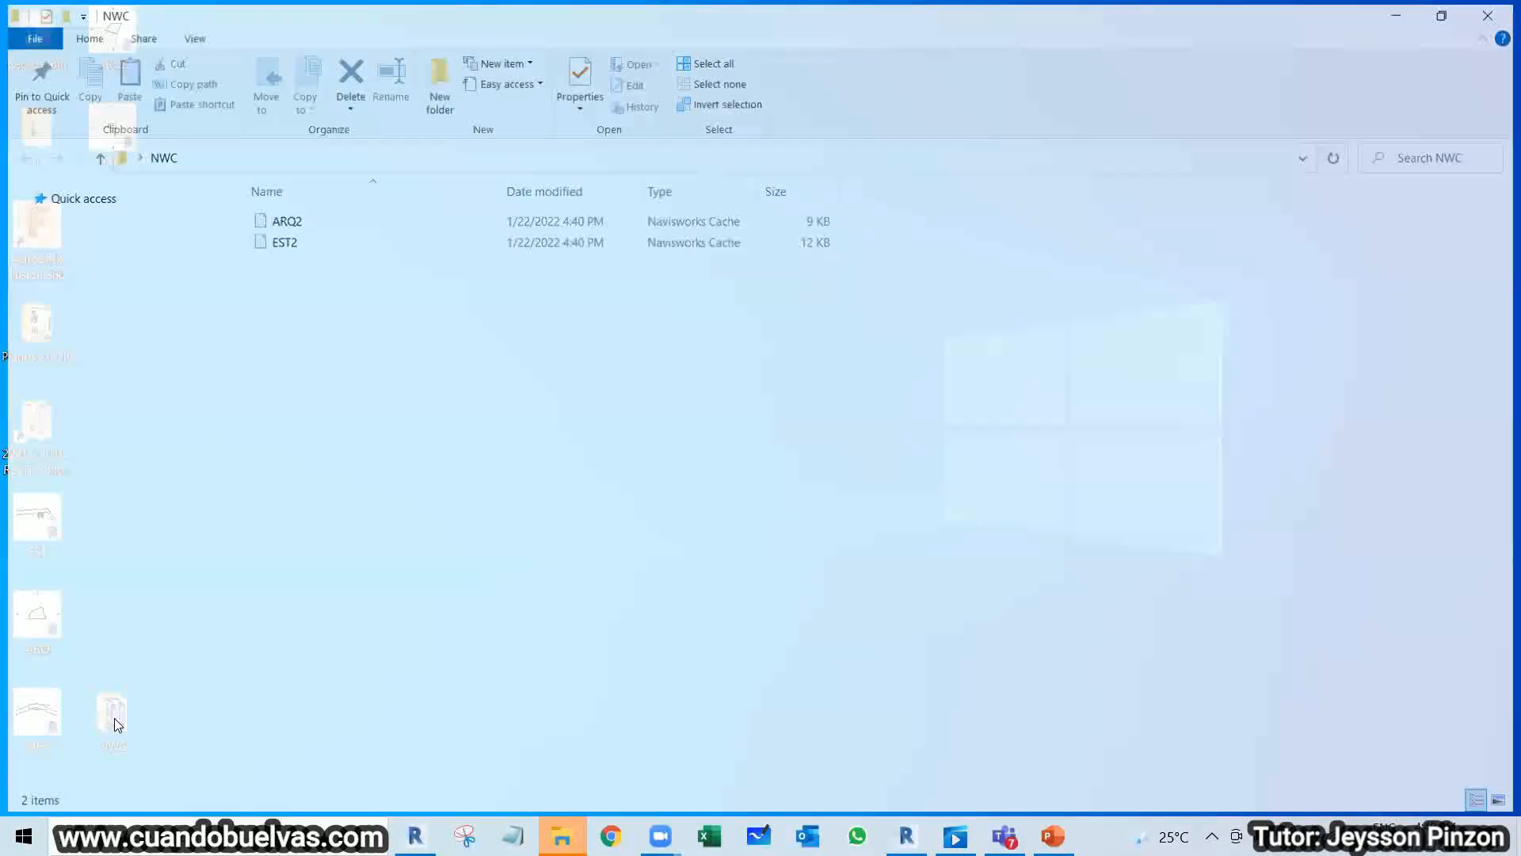
# Compare the file sizes of the exported ARQ2 and EST2 Navisworks caches.
pyautogui.click(376, 244)
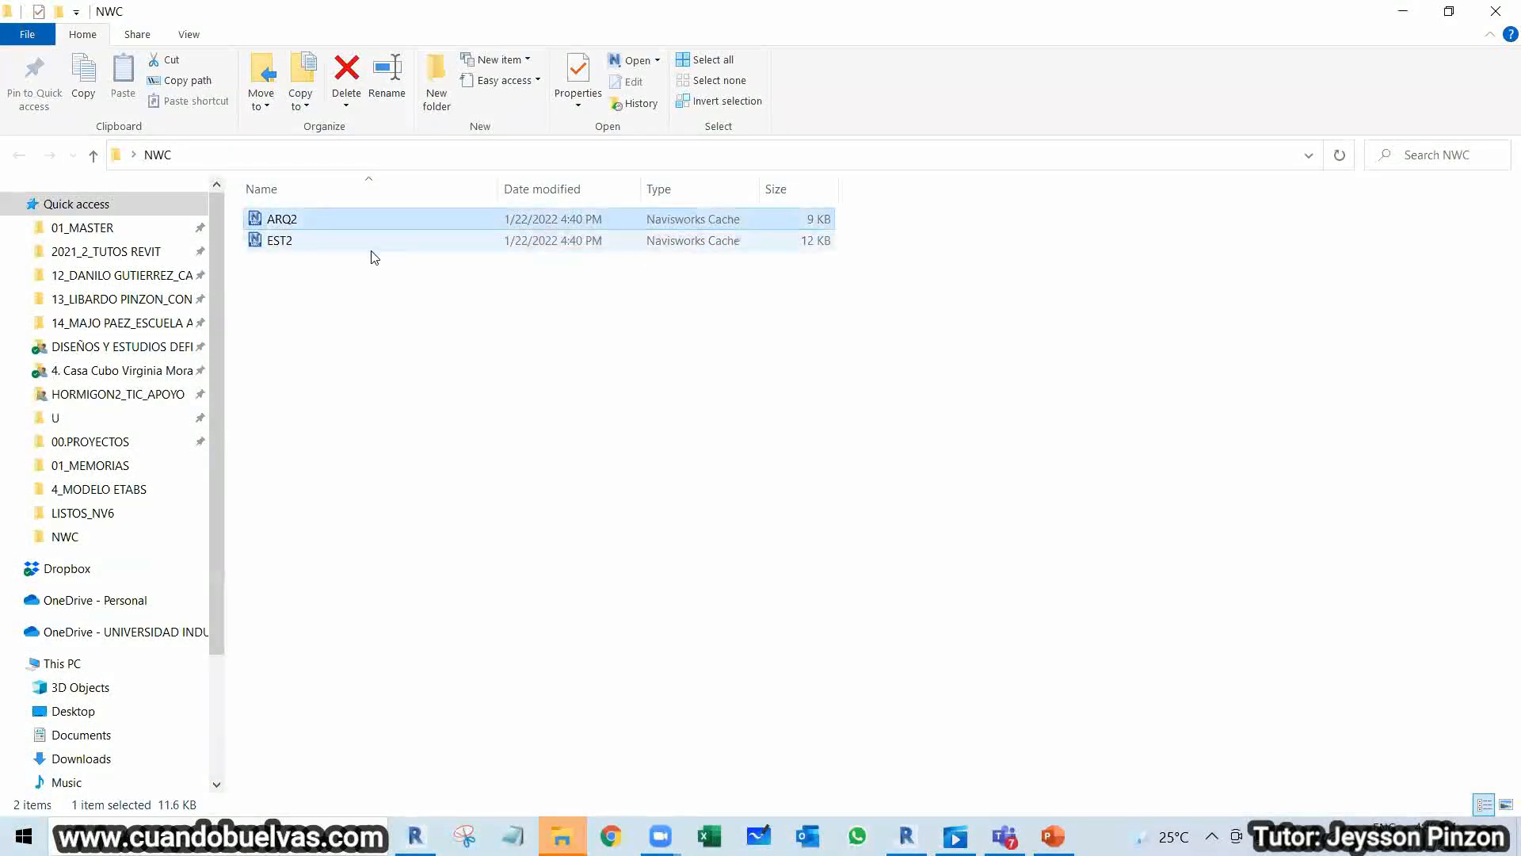
pyautogui.click(386, 342)
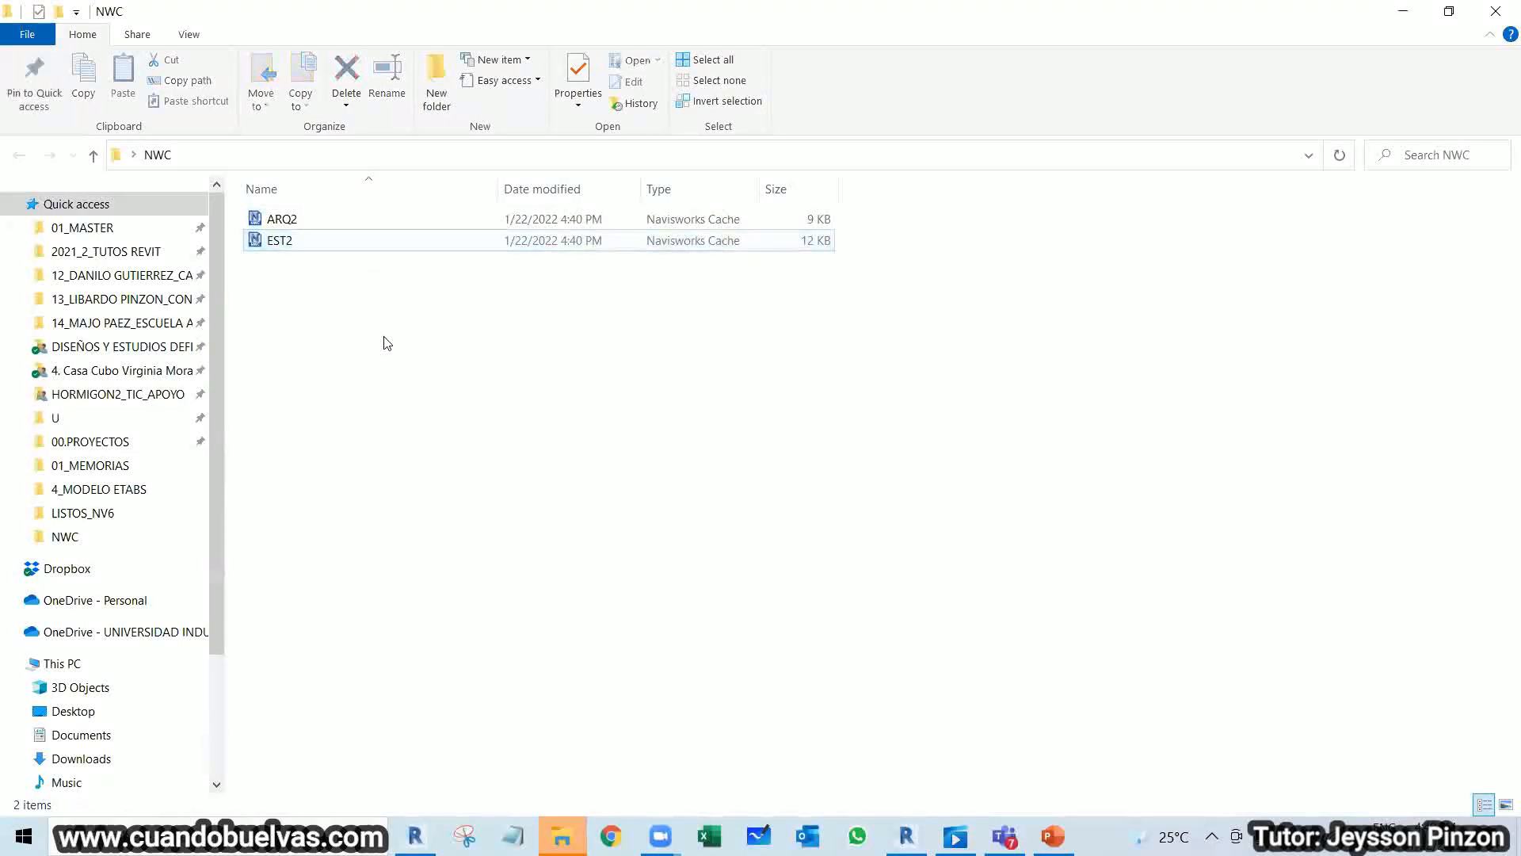
pyautogui.click(388, 240)
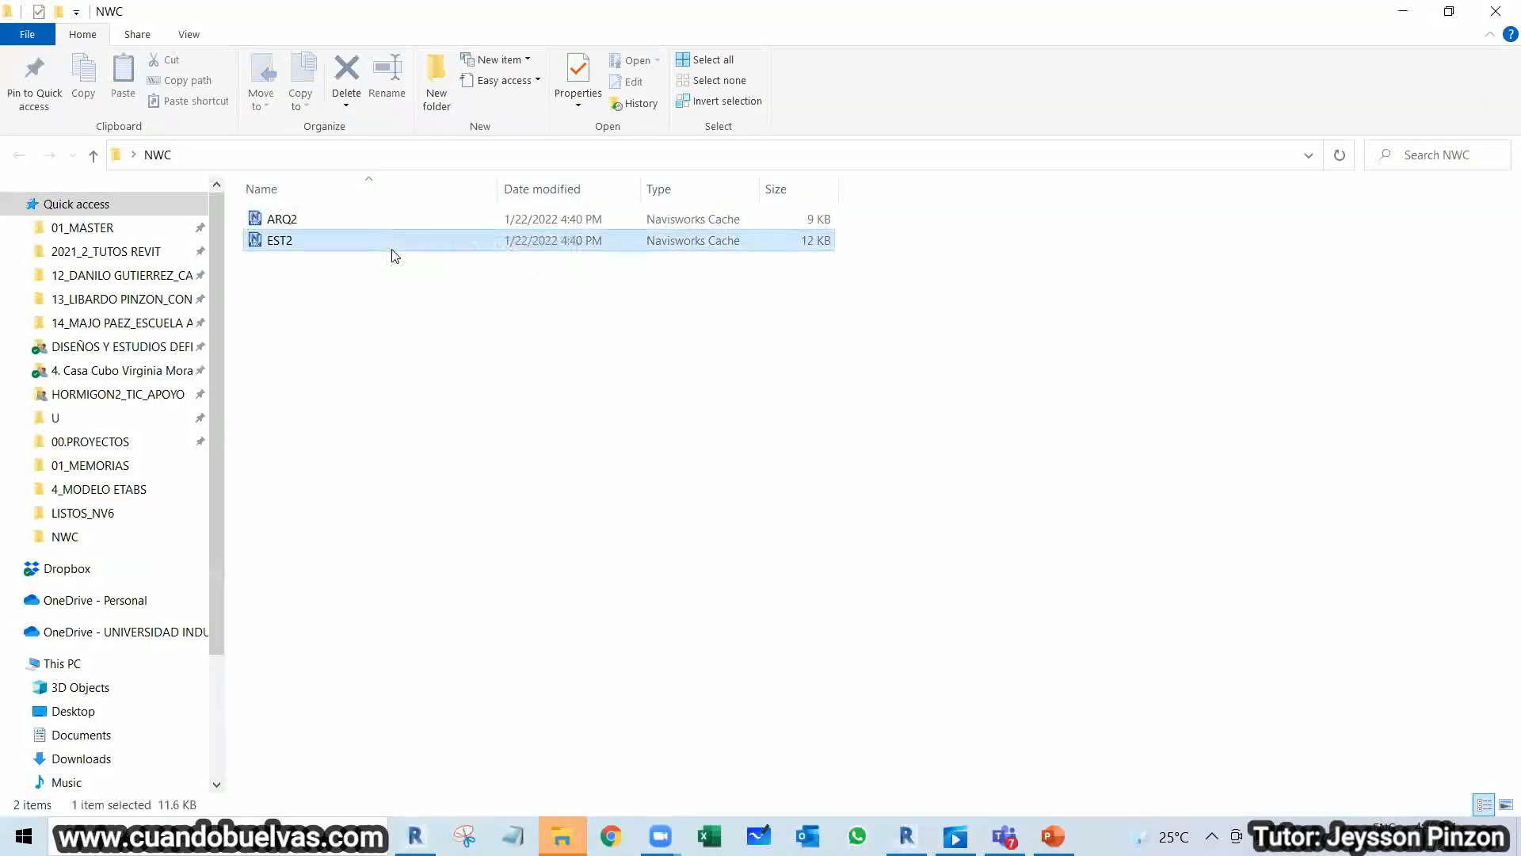
pyautogui.click(824, 218)
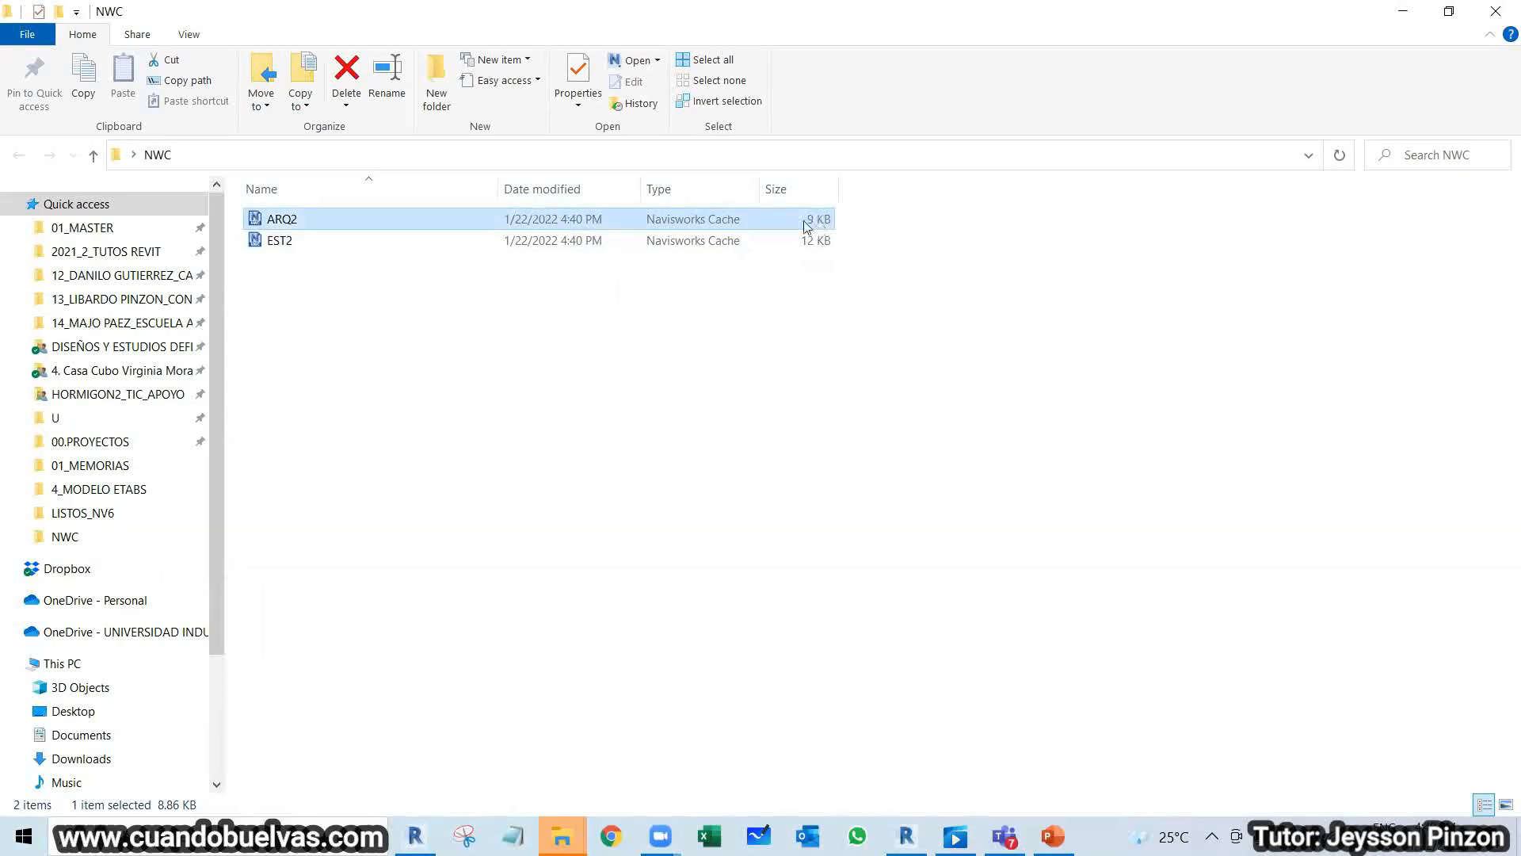
pyautogui.click(817, 242)
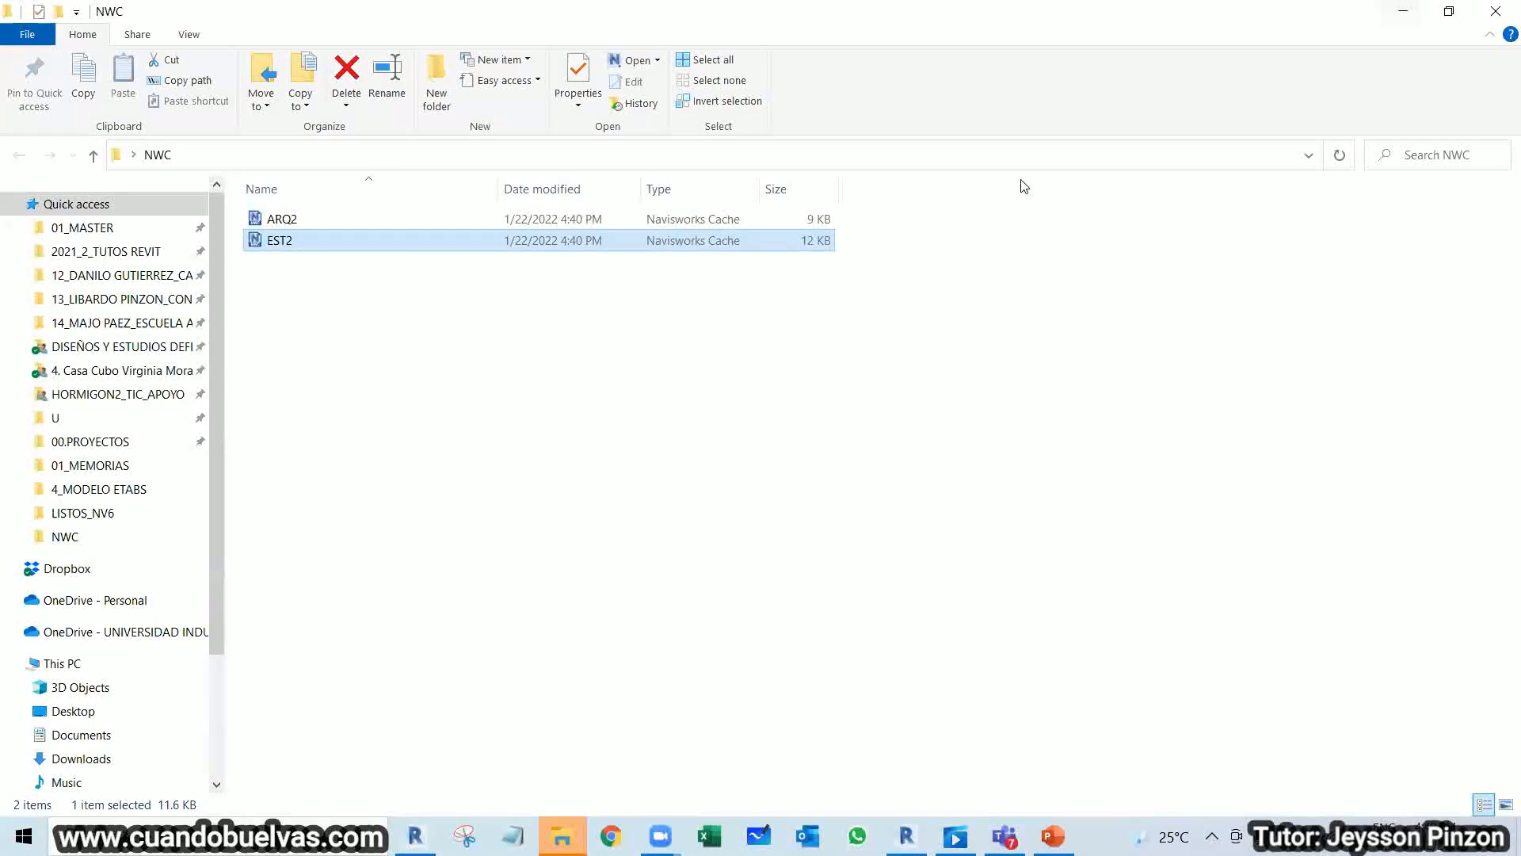
# Dock the NWC folder window to half the screen and view the properties of the ARQ Revit file beside it.
pyautogui.press('super+Right')
pyautogui.click(551, 511)
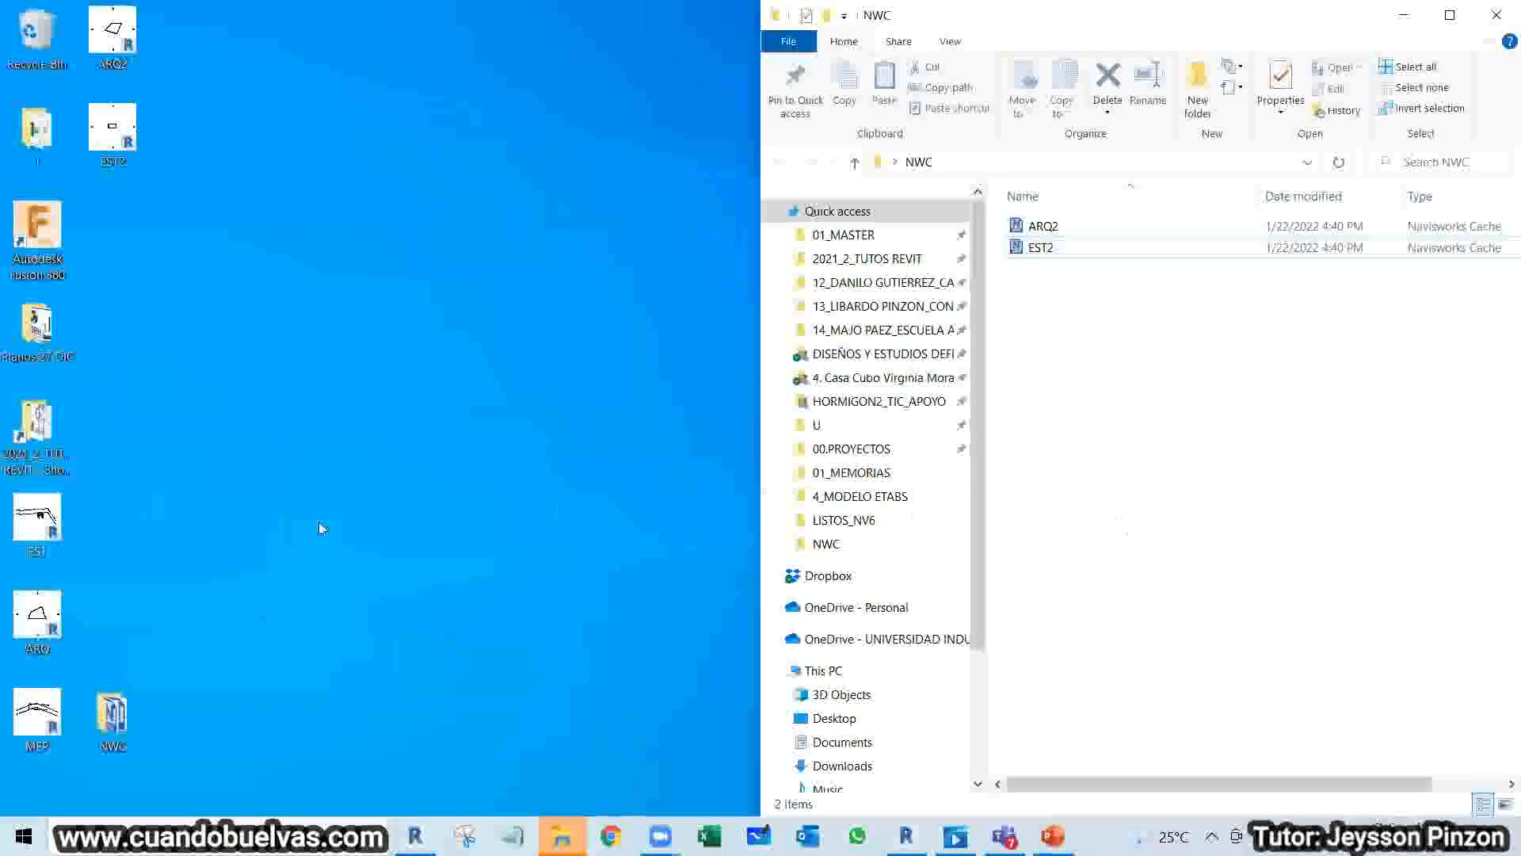
pyautogui.rightClick(41, 608)
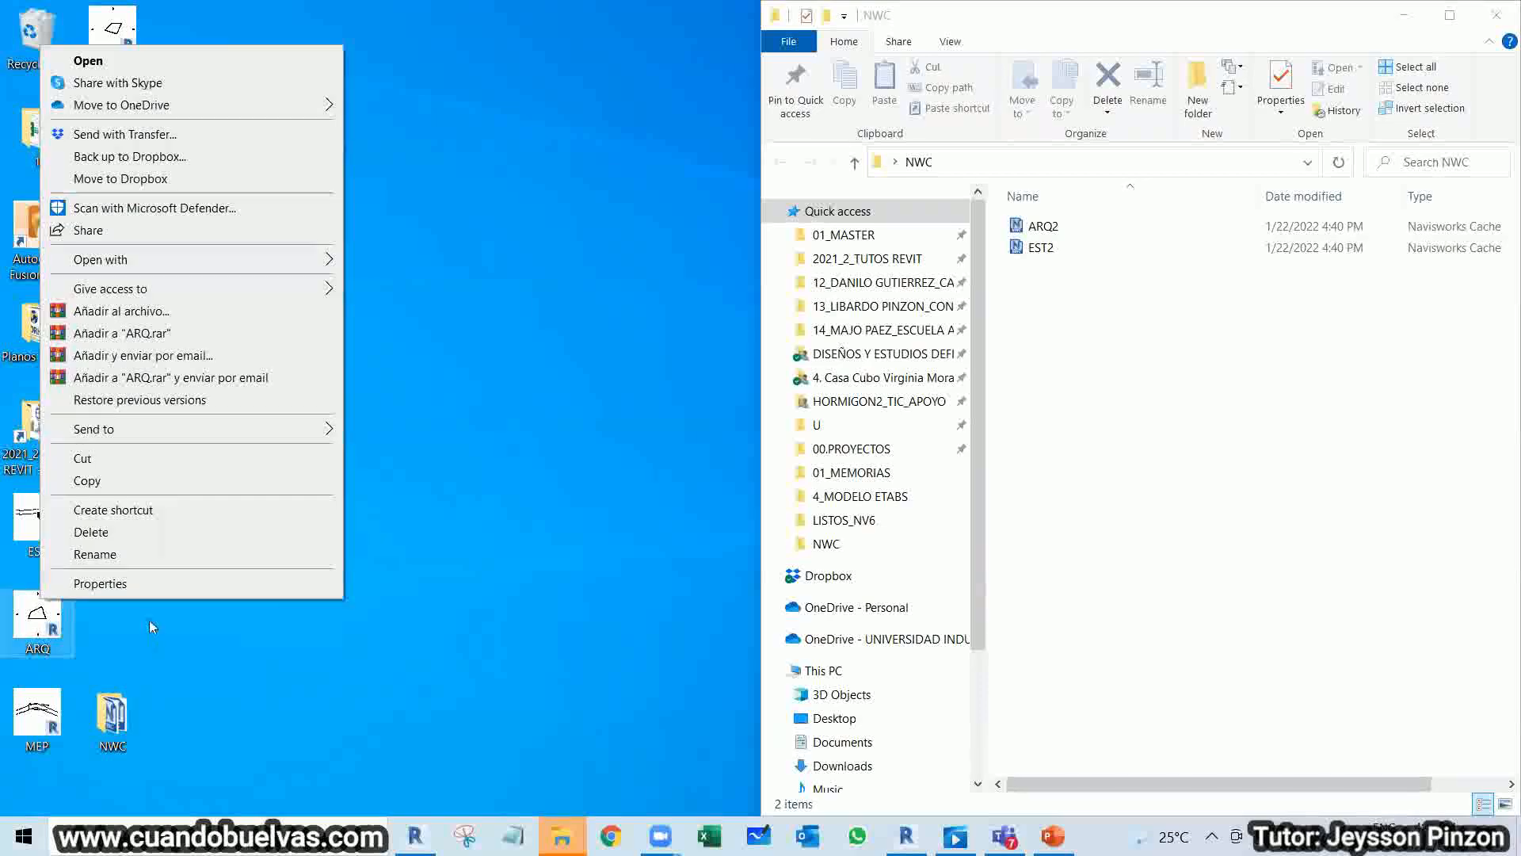
pyautogui.click(99, 584)
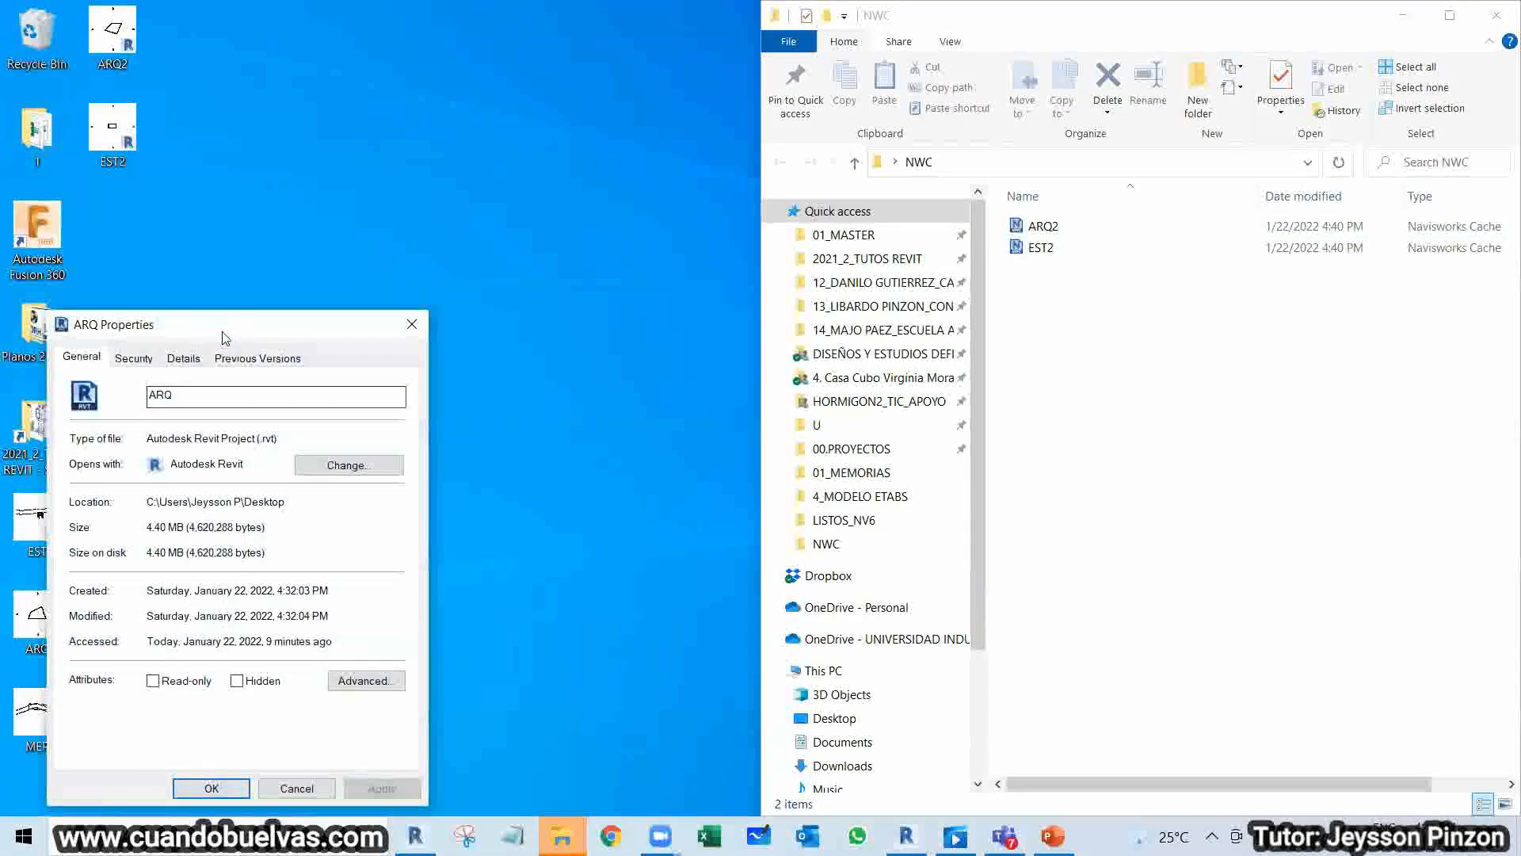
pyautogui.moveTo(227, 336); pyautogui.dragTo(349, 309)
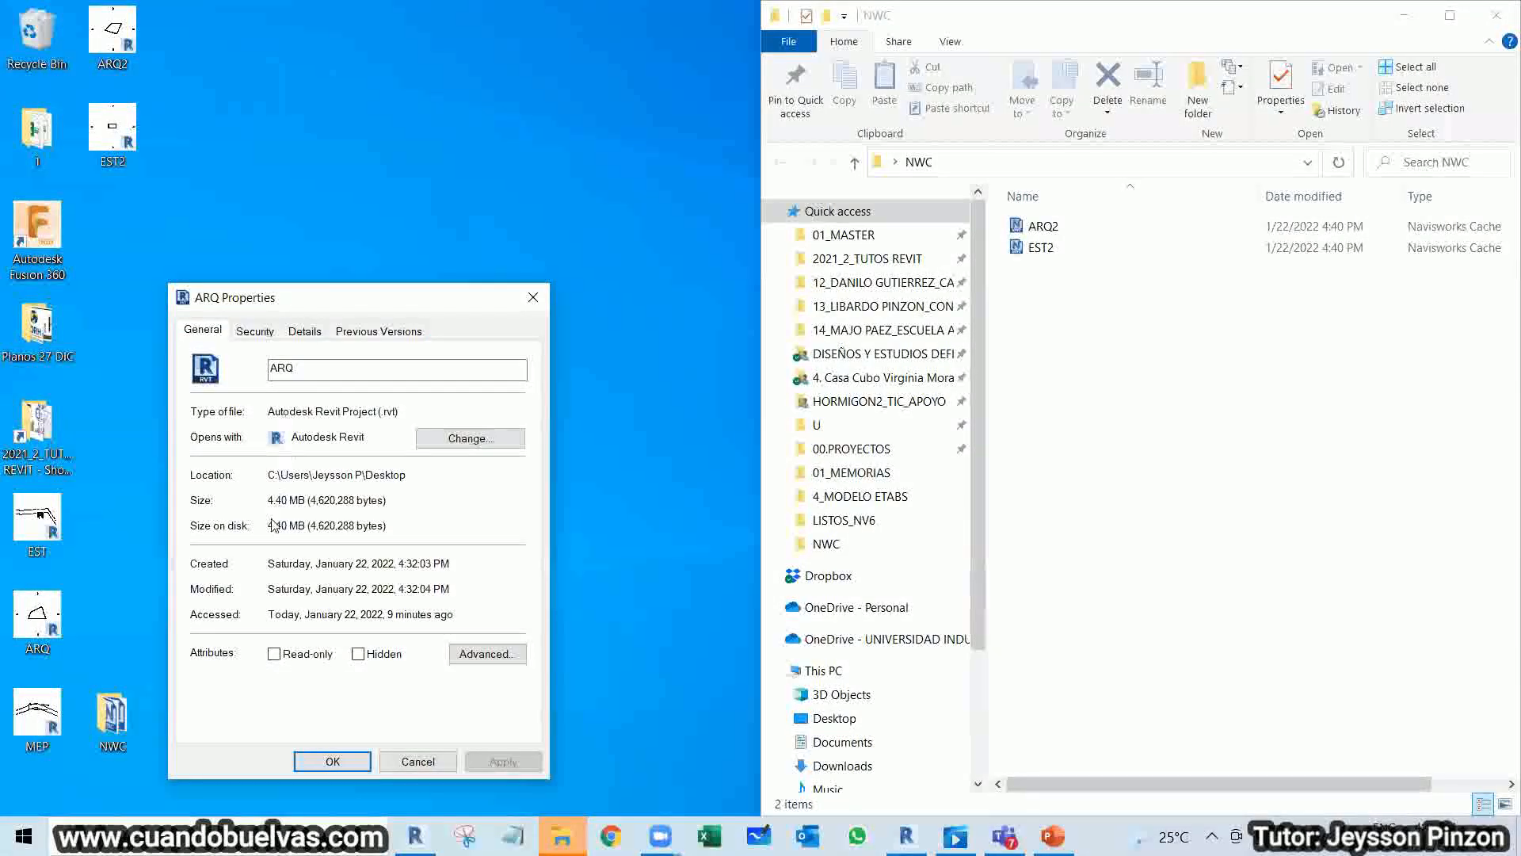
# Move the Size column ahead of Date modified in the NWC folder's file list.
pyautogui.moveTo(1129, 784); pyautogui.dragTo(1202, 783)
pyautogui.moveTo(1447, 196); pyautogui.dragTo(1188, 196)
pyautogui.moveTo(1189, 790); pyautogui.dragTo(1117, 788)
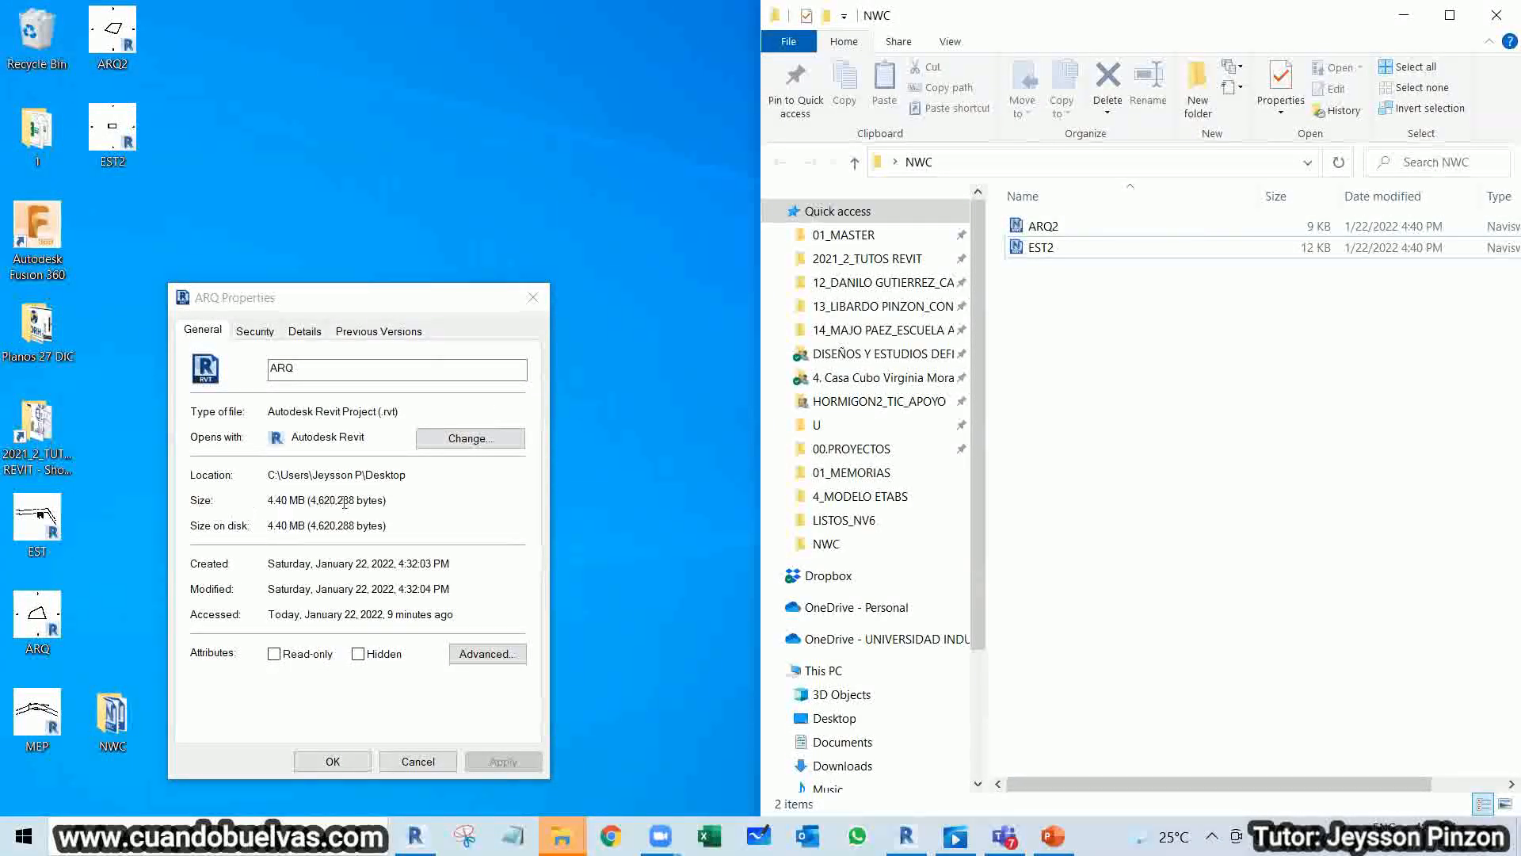
# Close the ARQ file properties and try to start Navisworks Manage 2019 (BIM 360) without choosing a server.
pyautogui.click(531, 300)
pyautogui.click(214, 837)
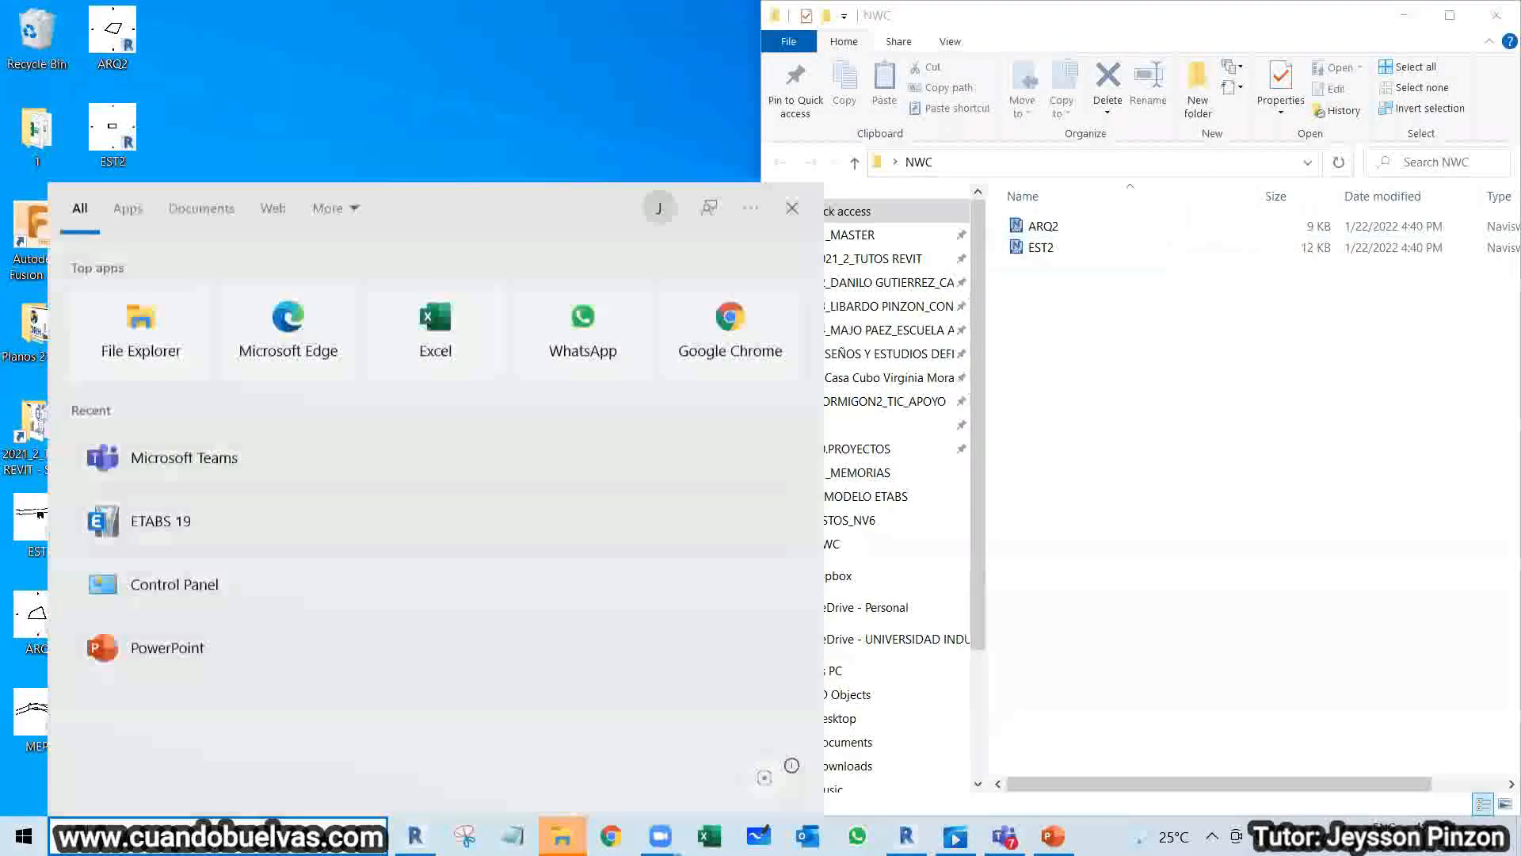
pyautogui.write('navi')
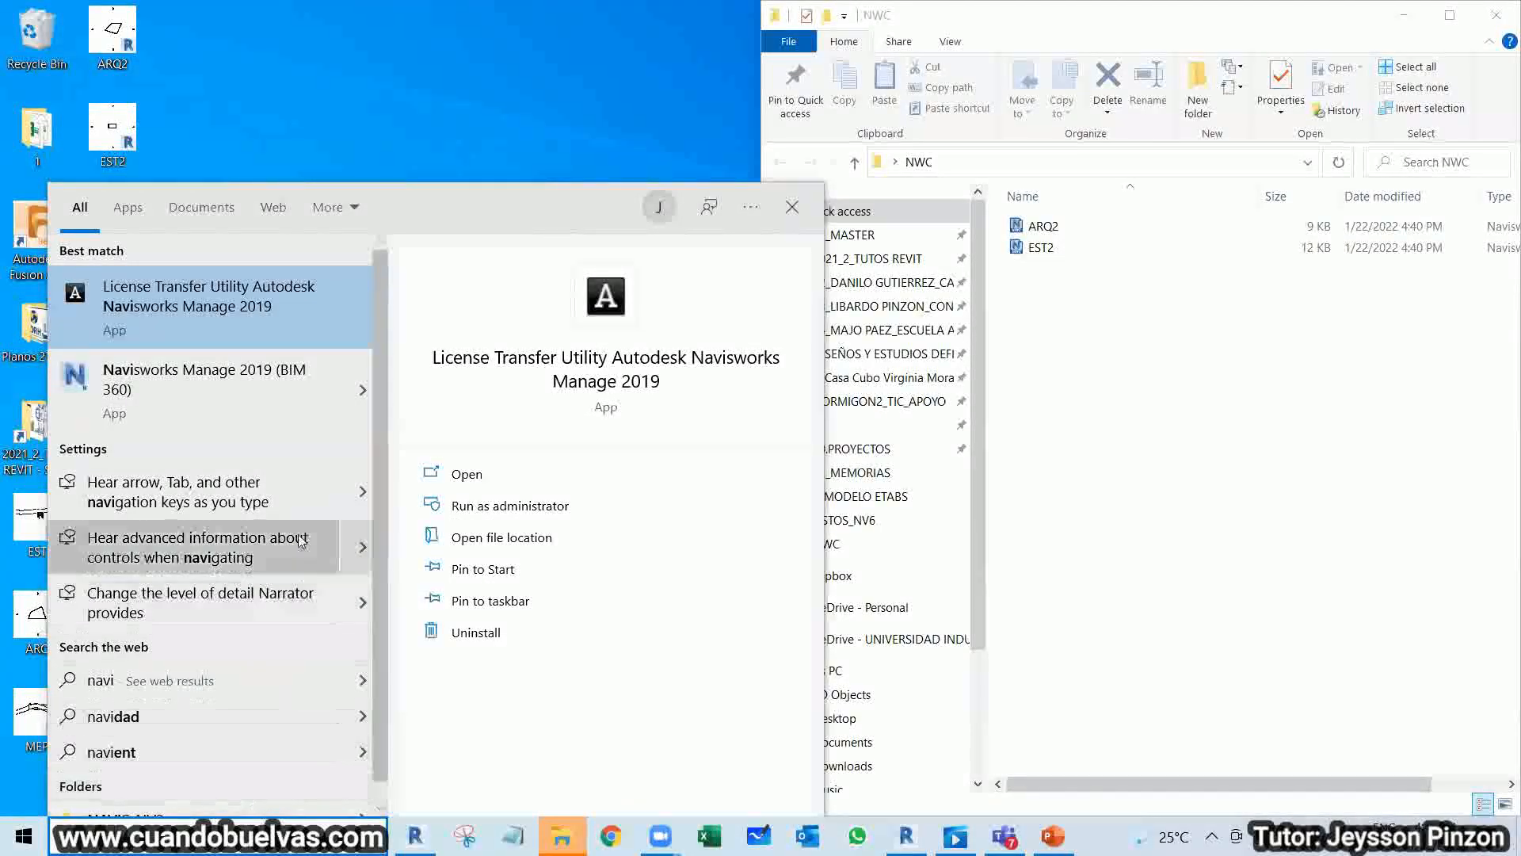
pyautogui.click(226, 383)
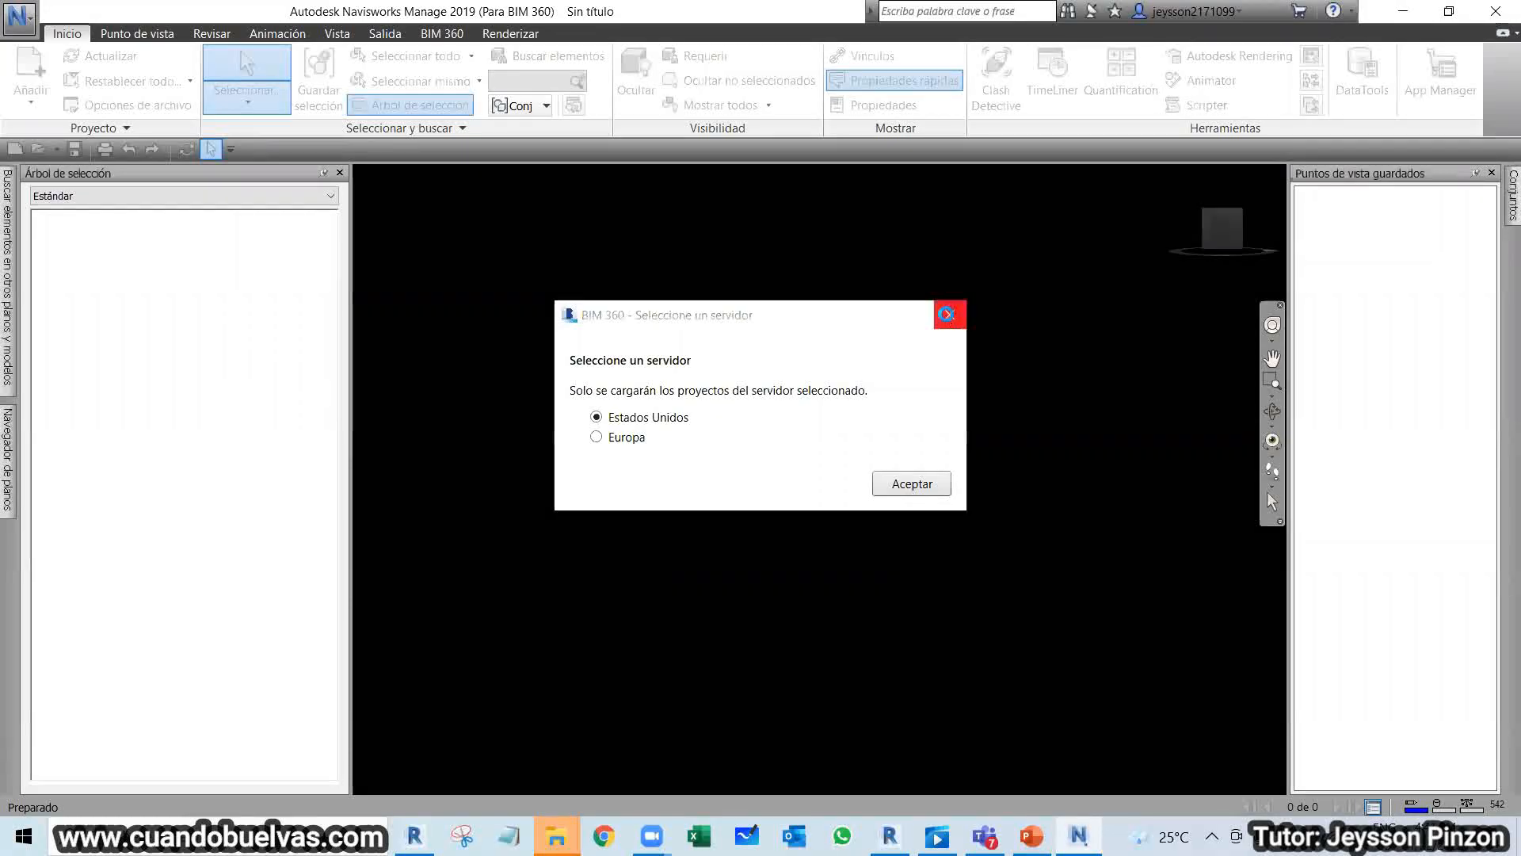
pyautogui.click(949, 315)
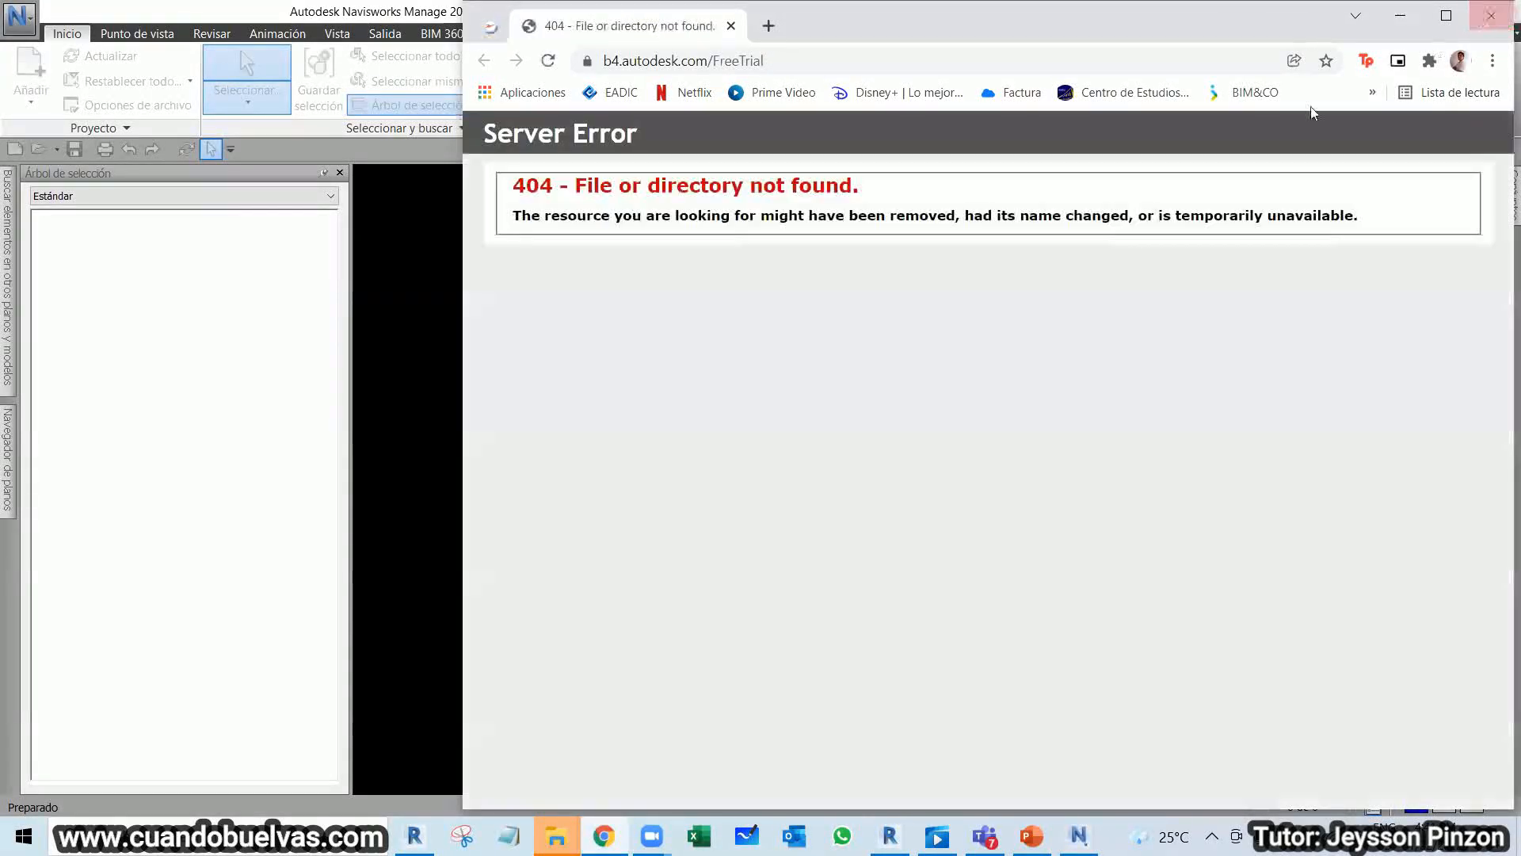
pyautogui.click(1491, 15)
pyautogui.click(838, 493)
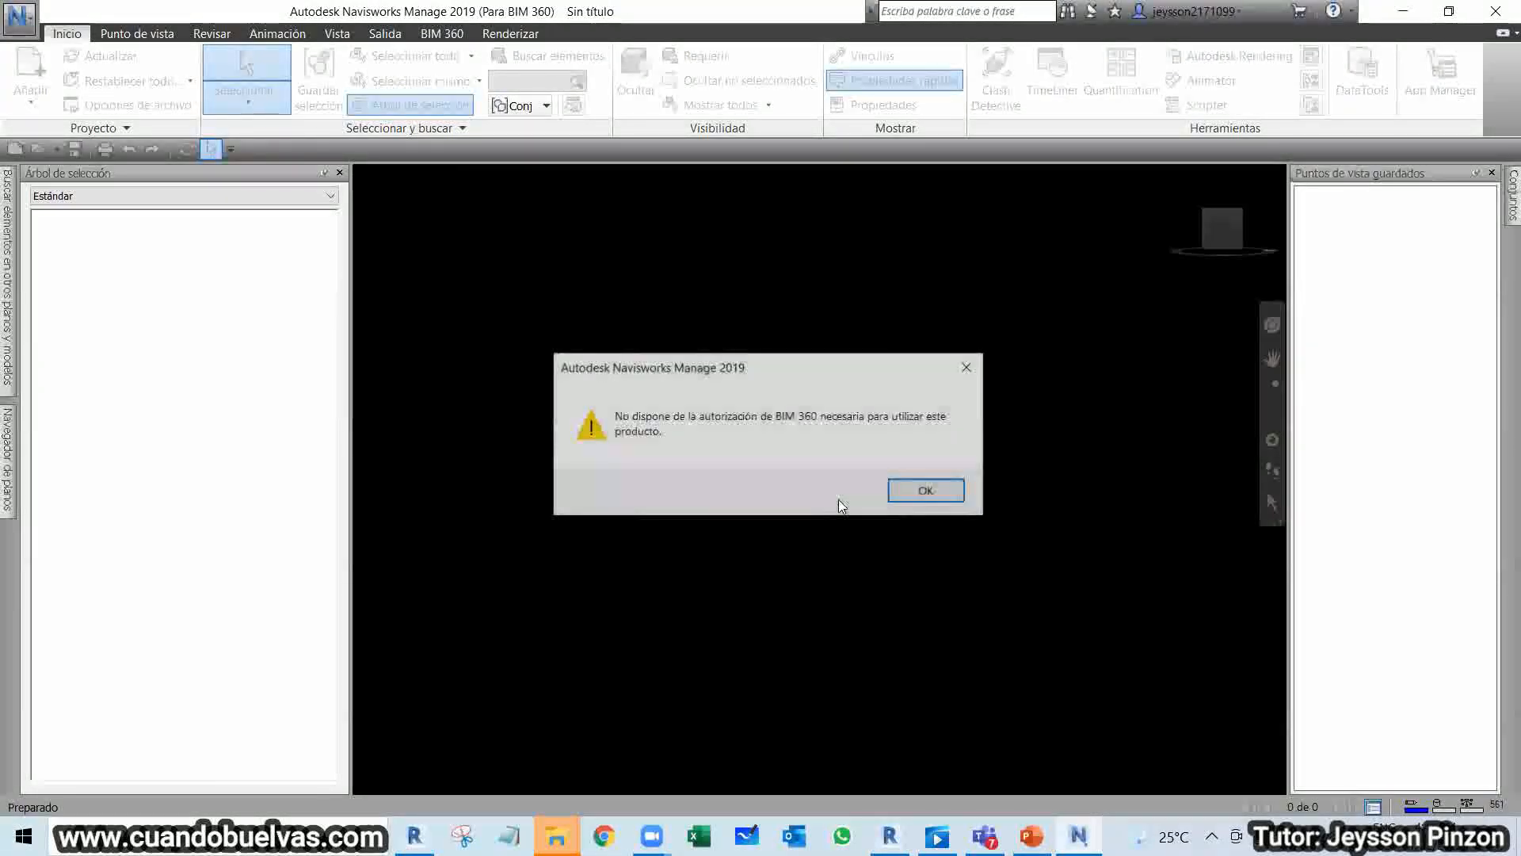
pyautogui.click(924, 491)
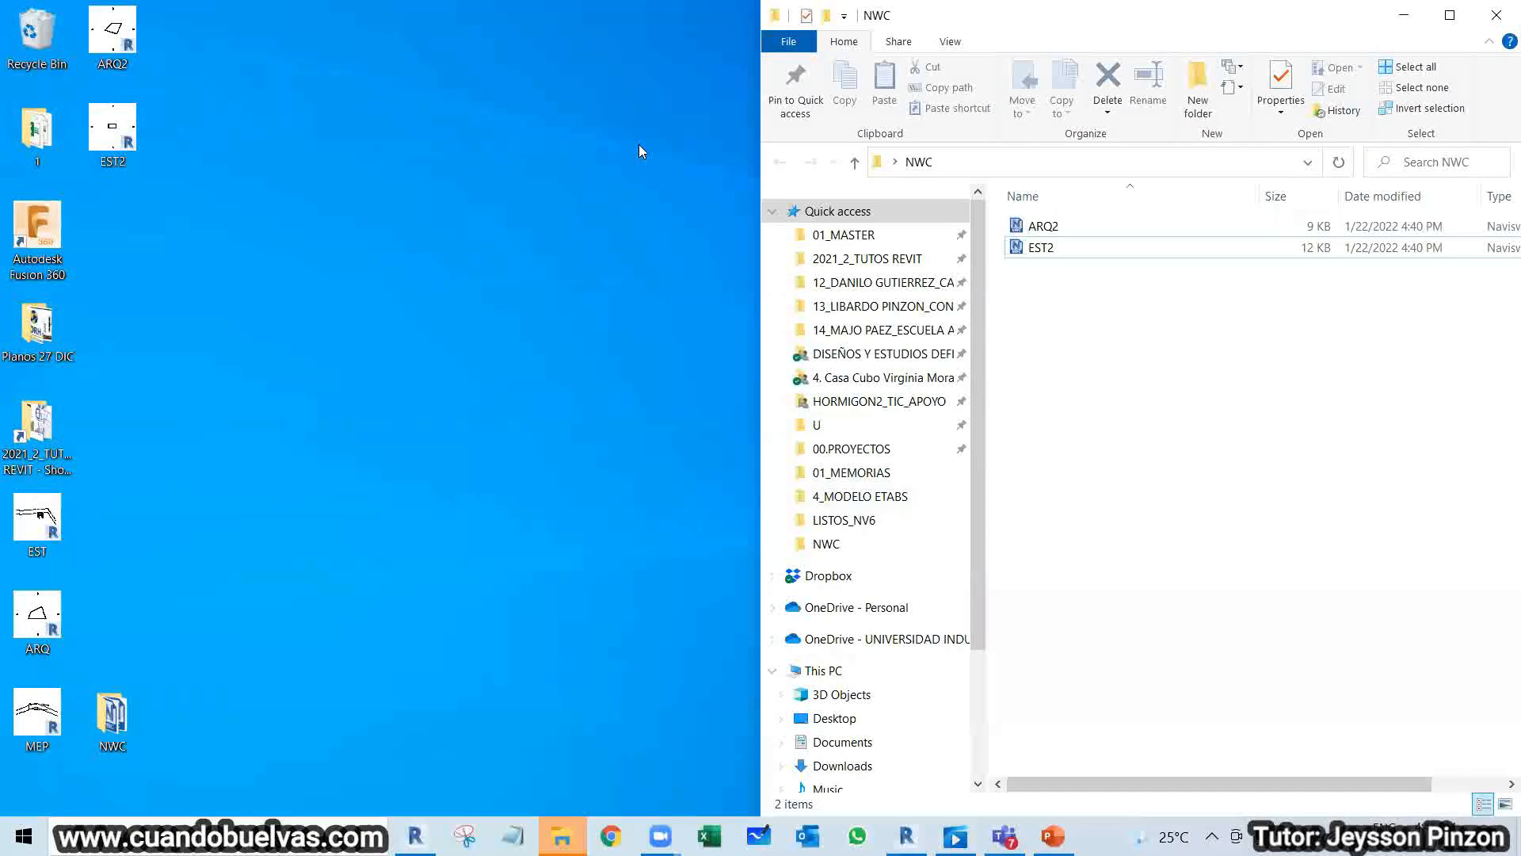
# Try again to start Navisworks Manage 2019 (BIM 360), this time with the Europa server.
pyautogui.click(158, 836)
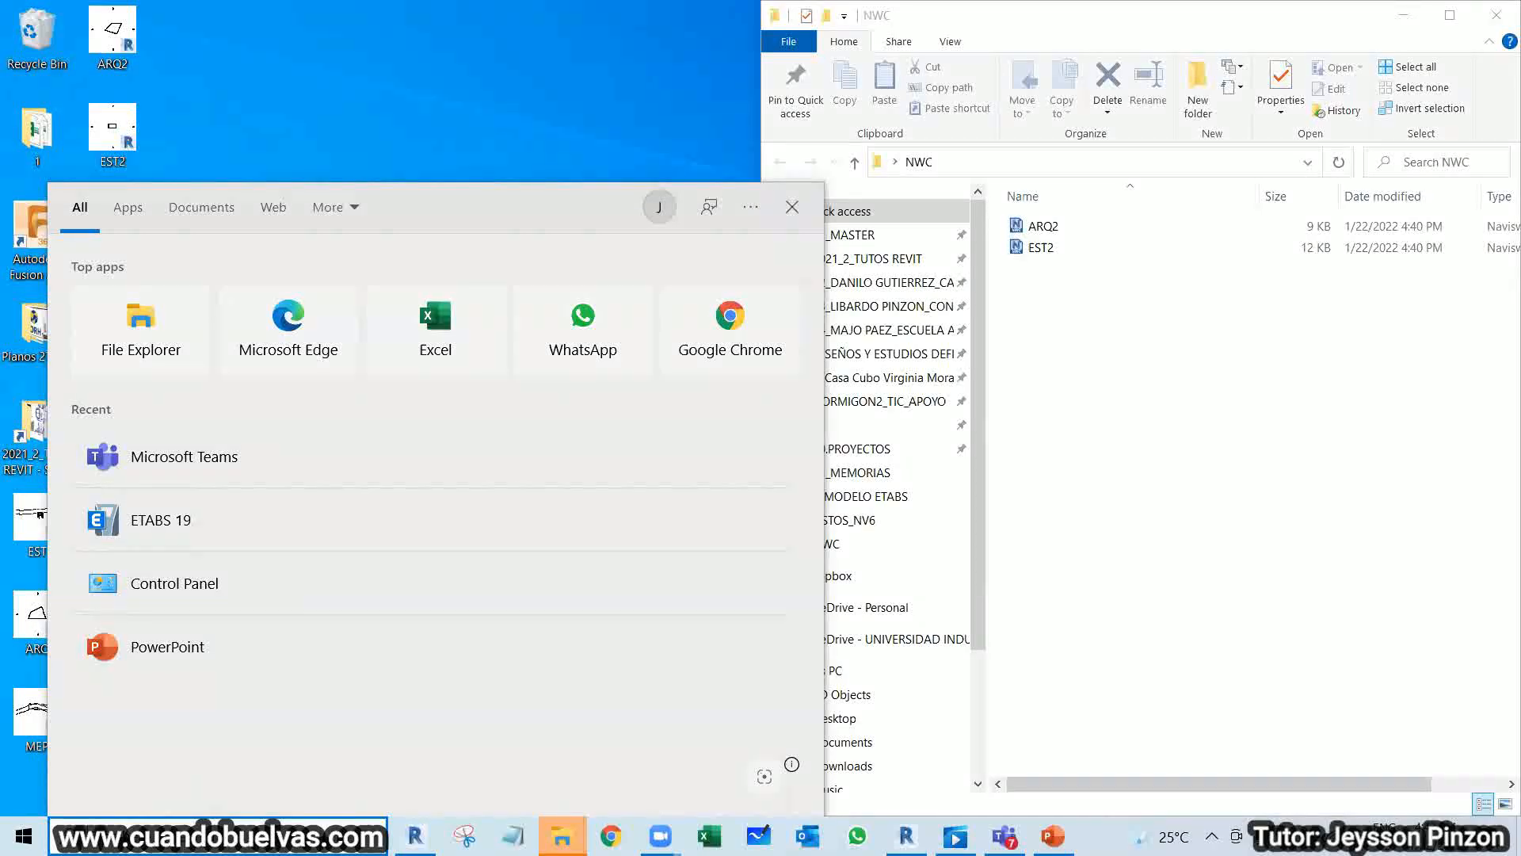
pyautogui.write('nav')
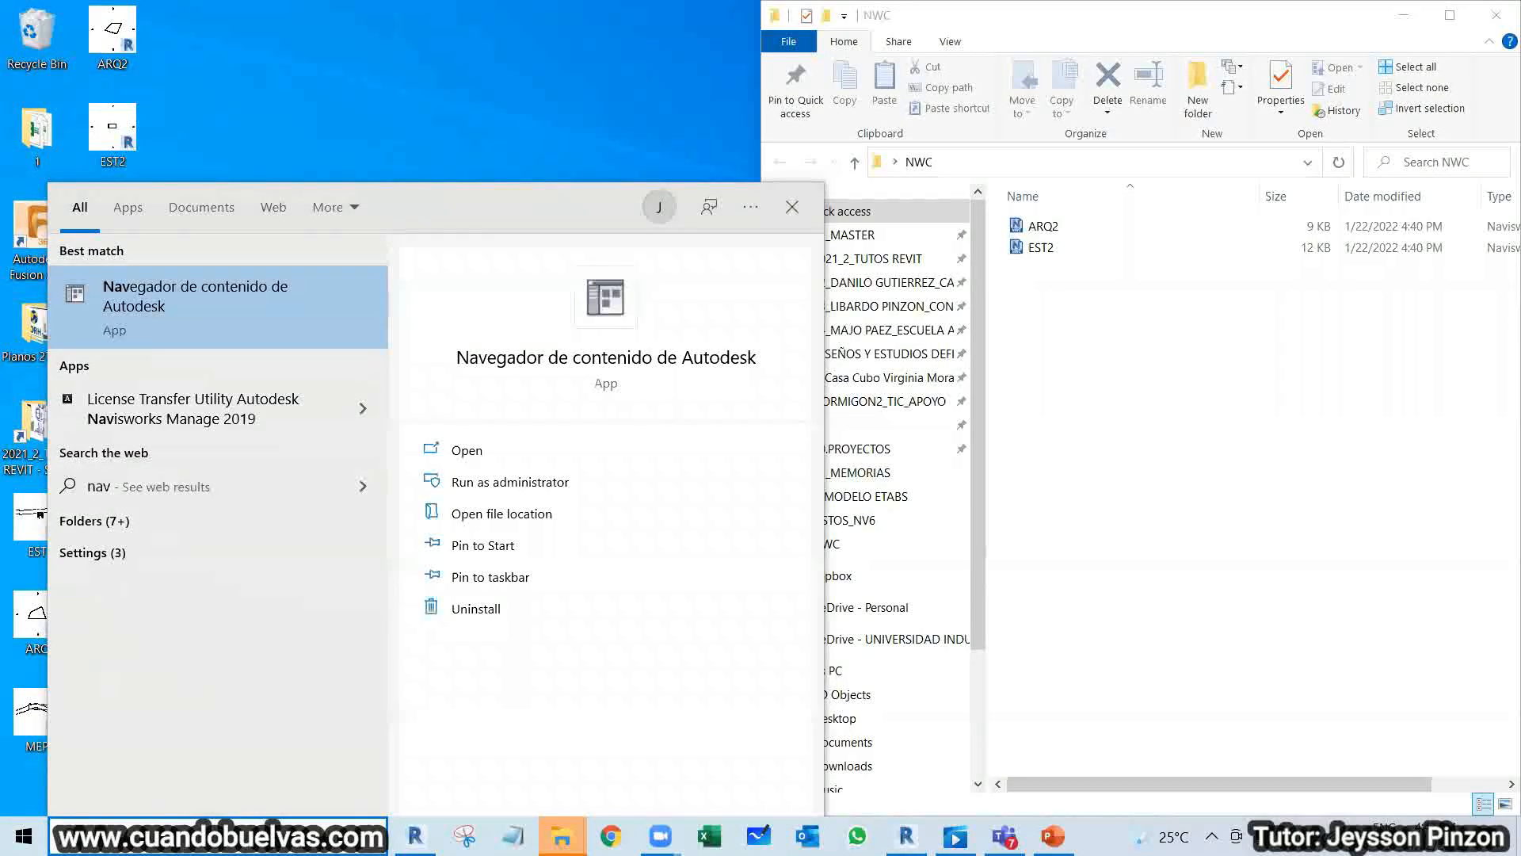
pyautogui.write('is')
pyautogui.click(208, 403)
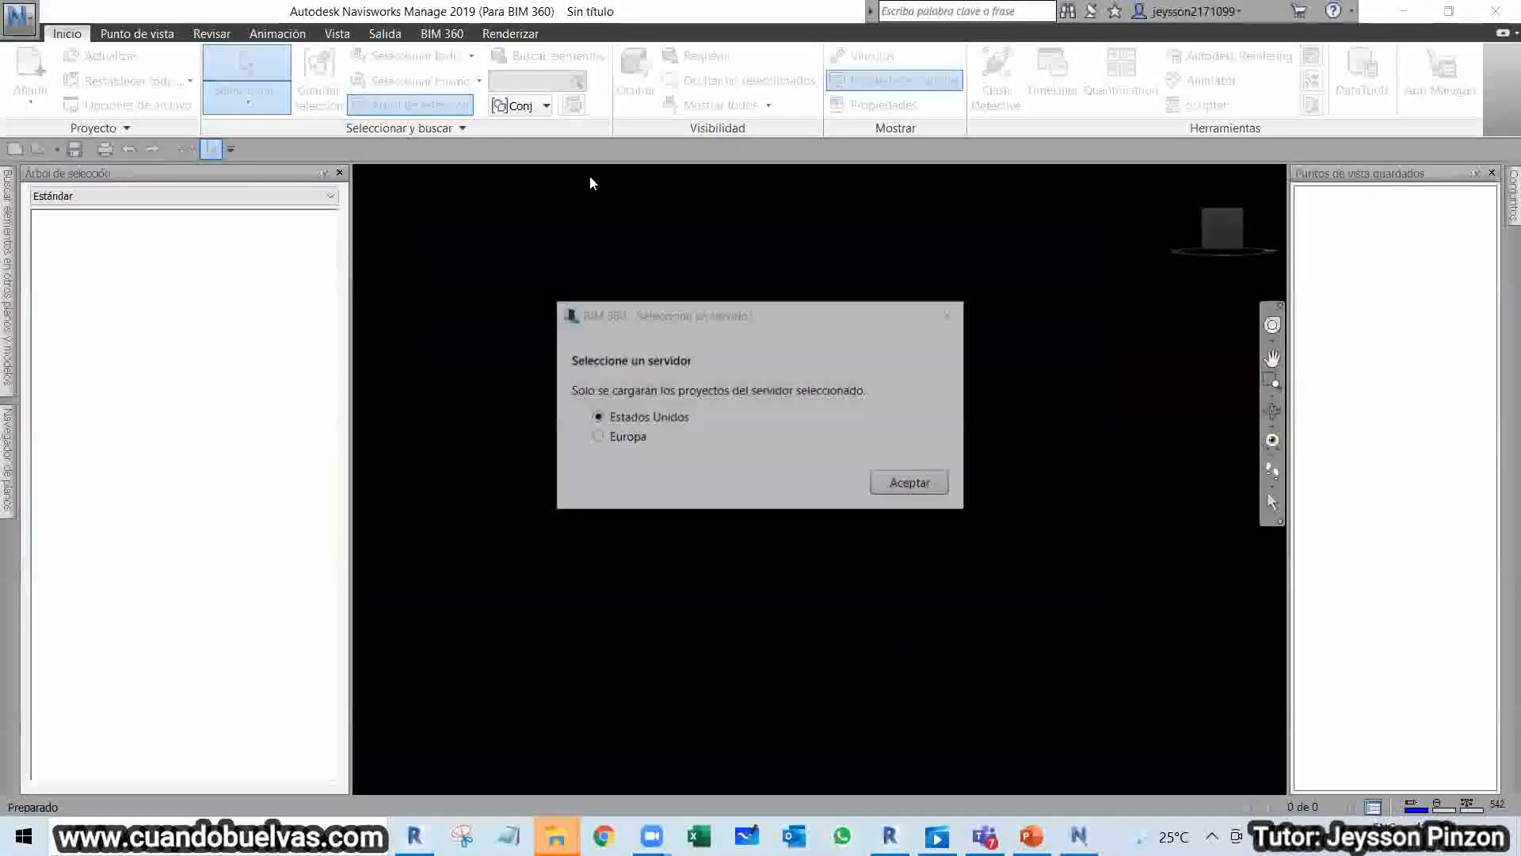
pyautogui.click(627, 438)
pyautogui.click(921, 487)
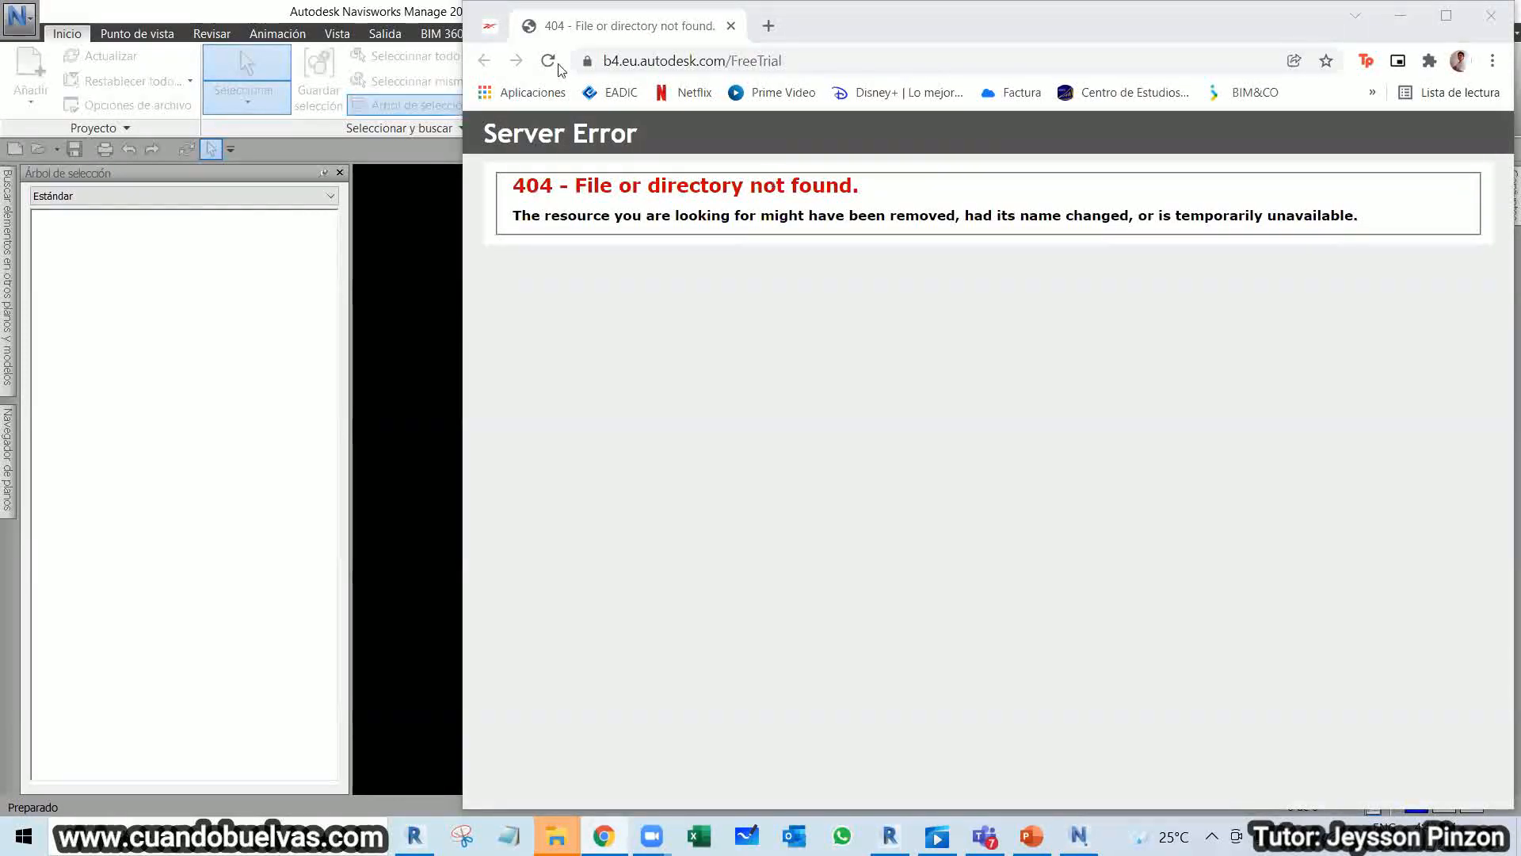
pyautogui.click(1493, 16)
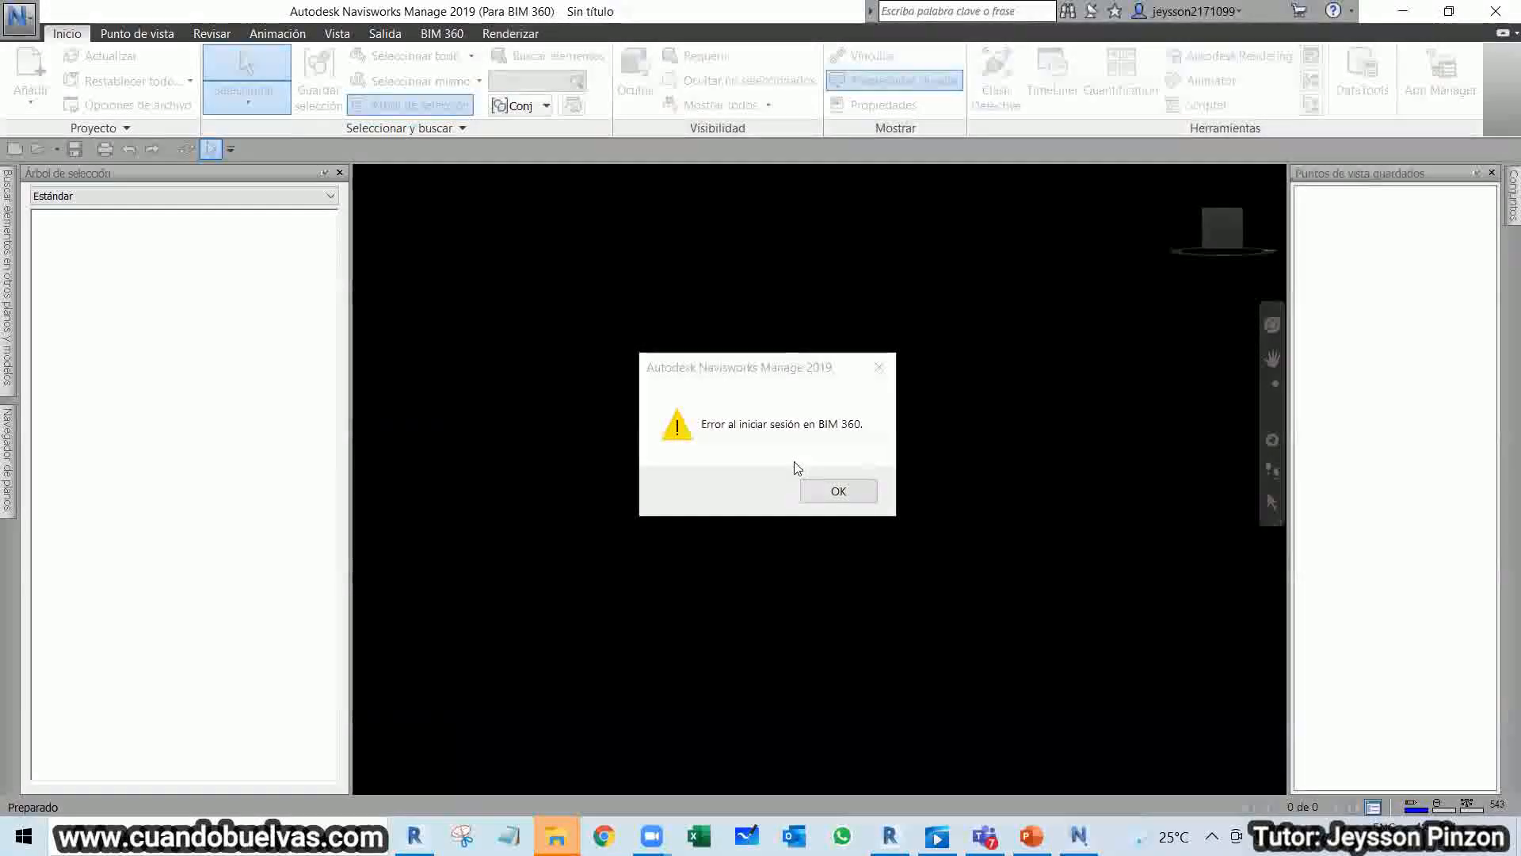
pyautogui.click(842, 493)
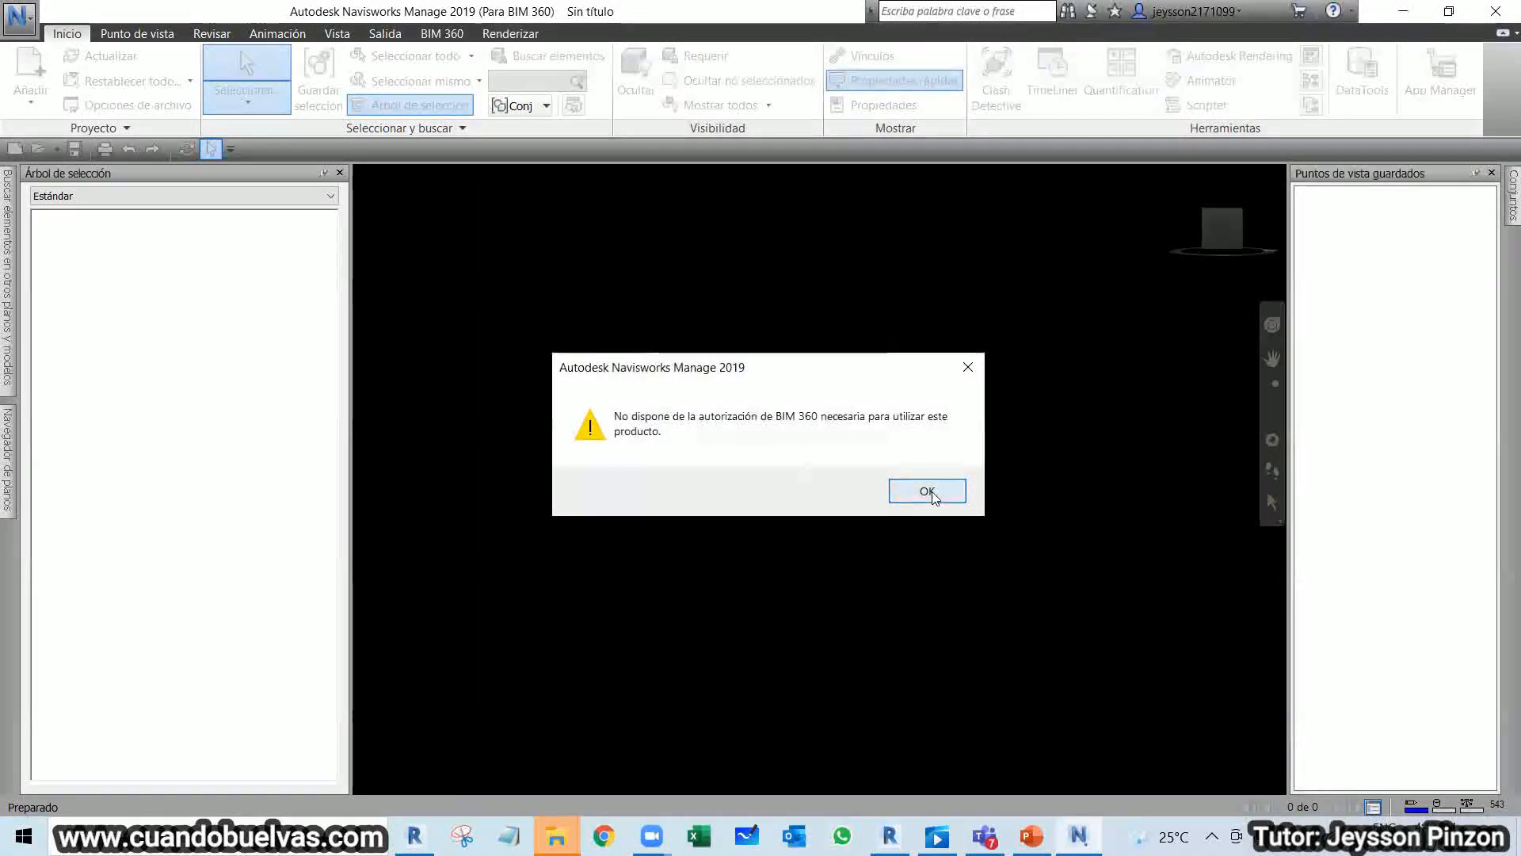
pyautogui.click(927, 491)
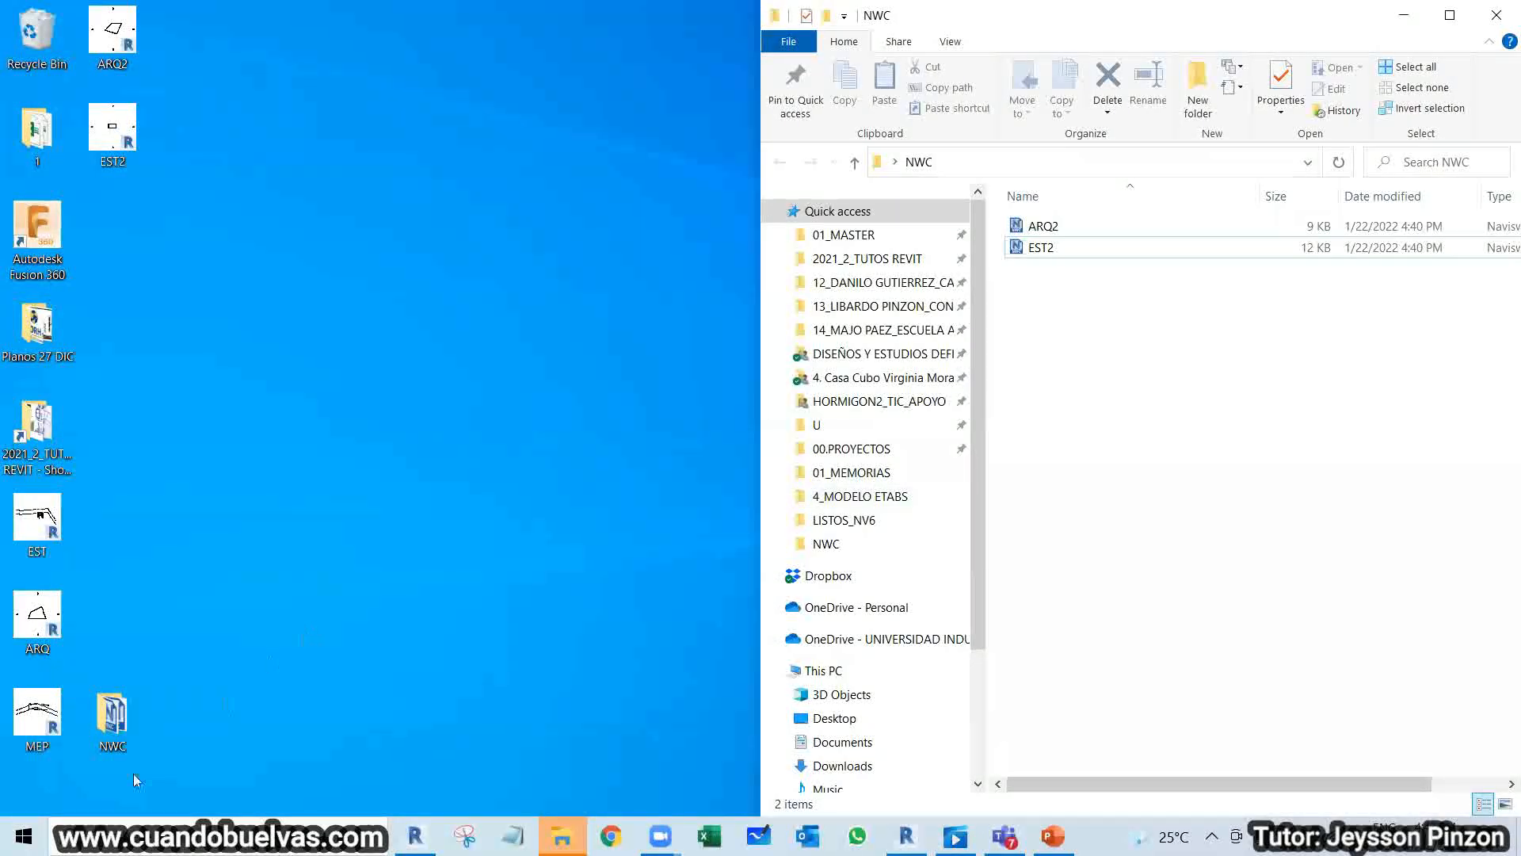
# Start the standard Navisworks Manage 2019 from the installed Autodesk programs.
pyautogui.click(23, 836)
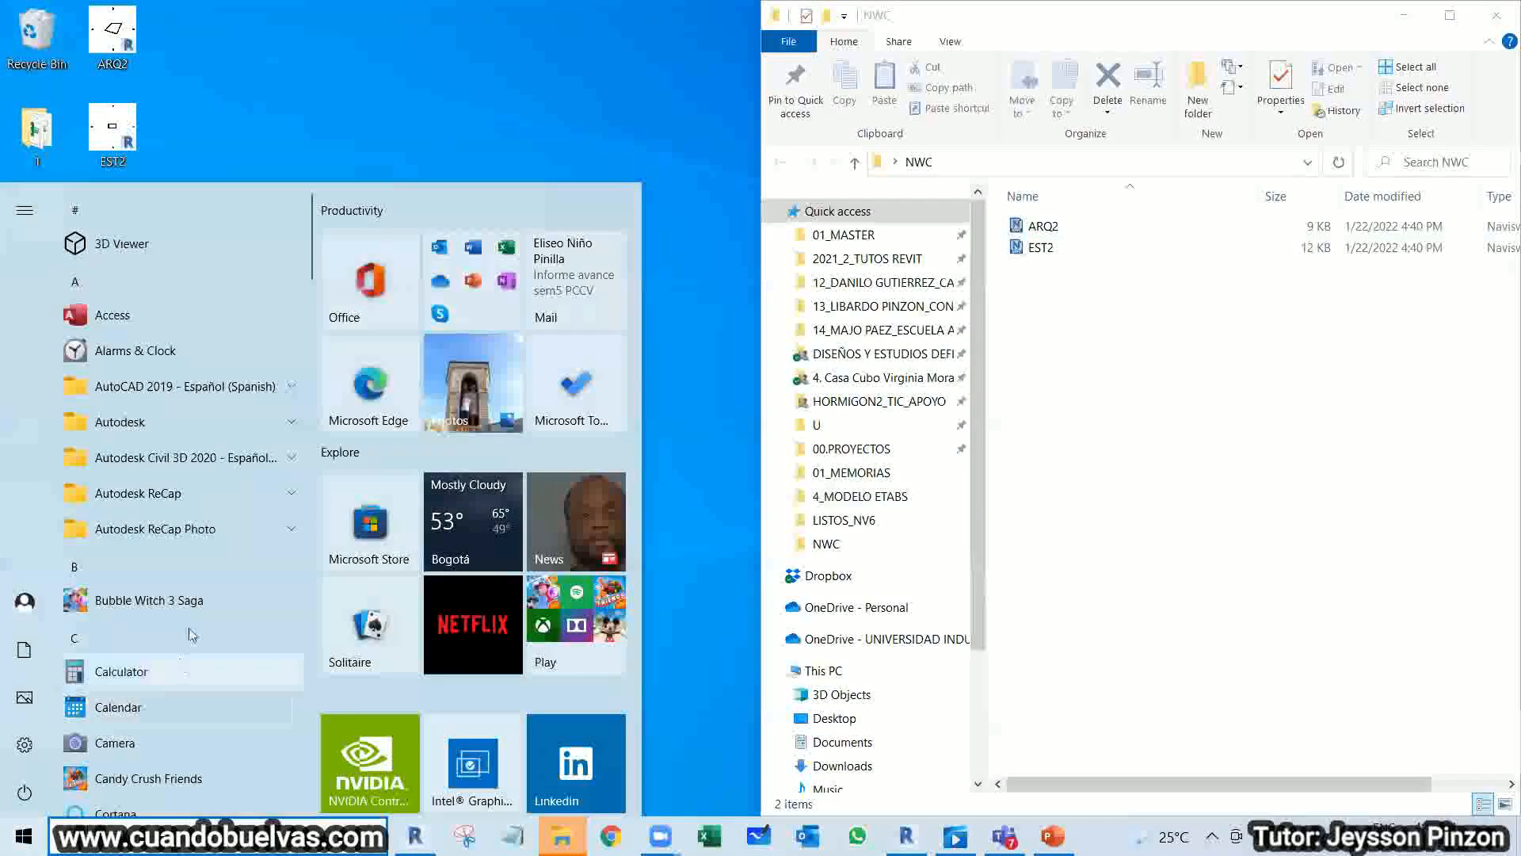
pyautogui.click(255, 426)
pyautogui.scroll(-5, 242, 452)
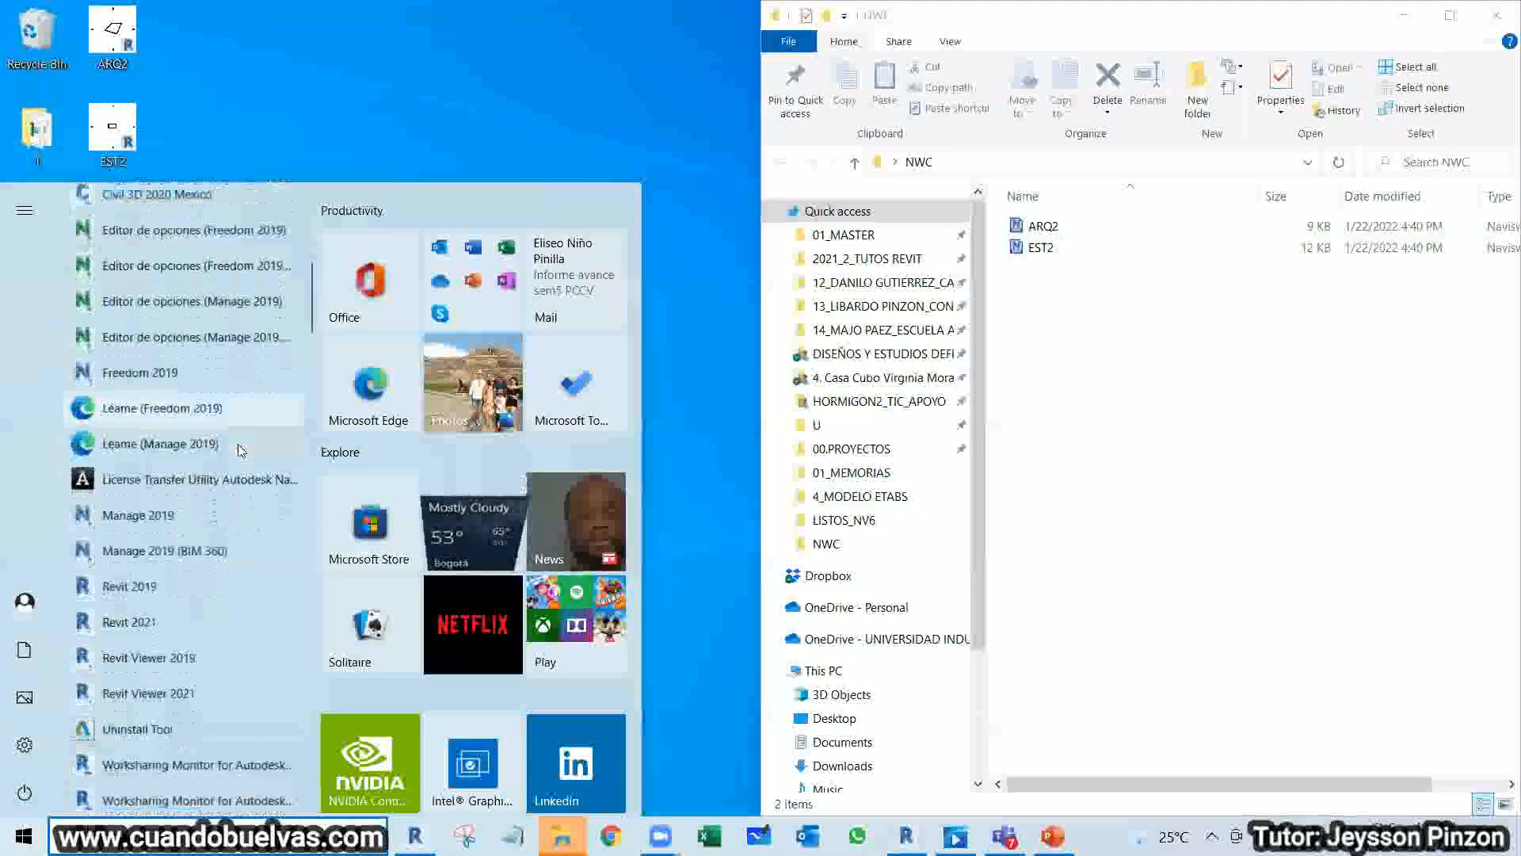
pyautogui.press('Escape')
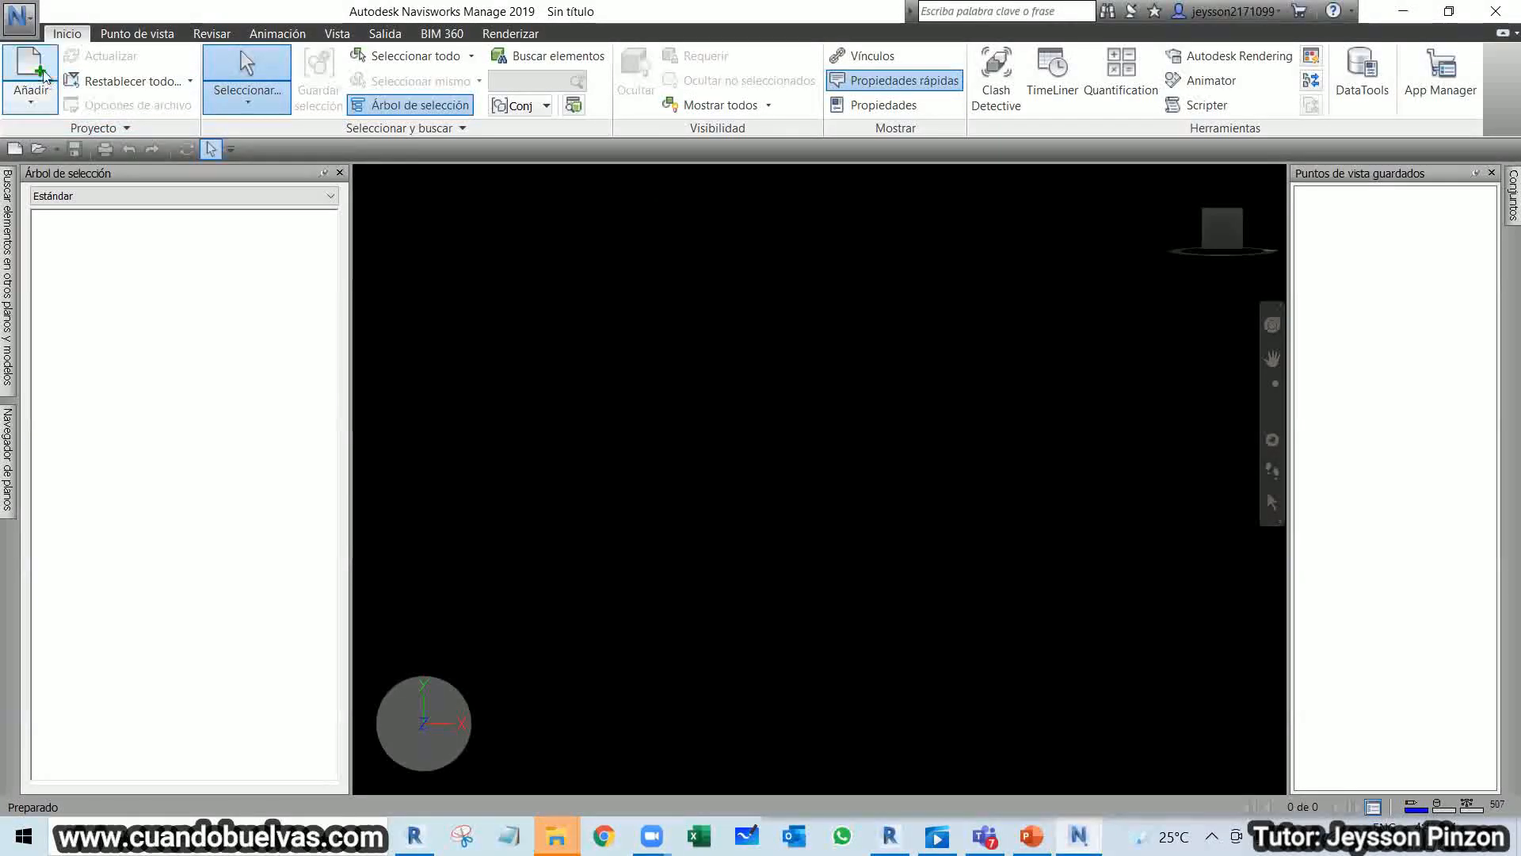
# Start appending a file to the empty Navisworks project and browse to the NWC folder on the desktop.
pyautogui.click(31, 97)
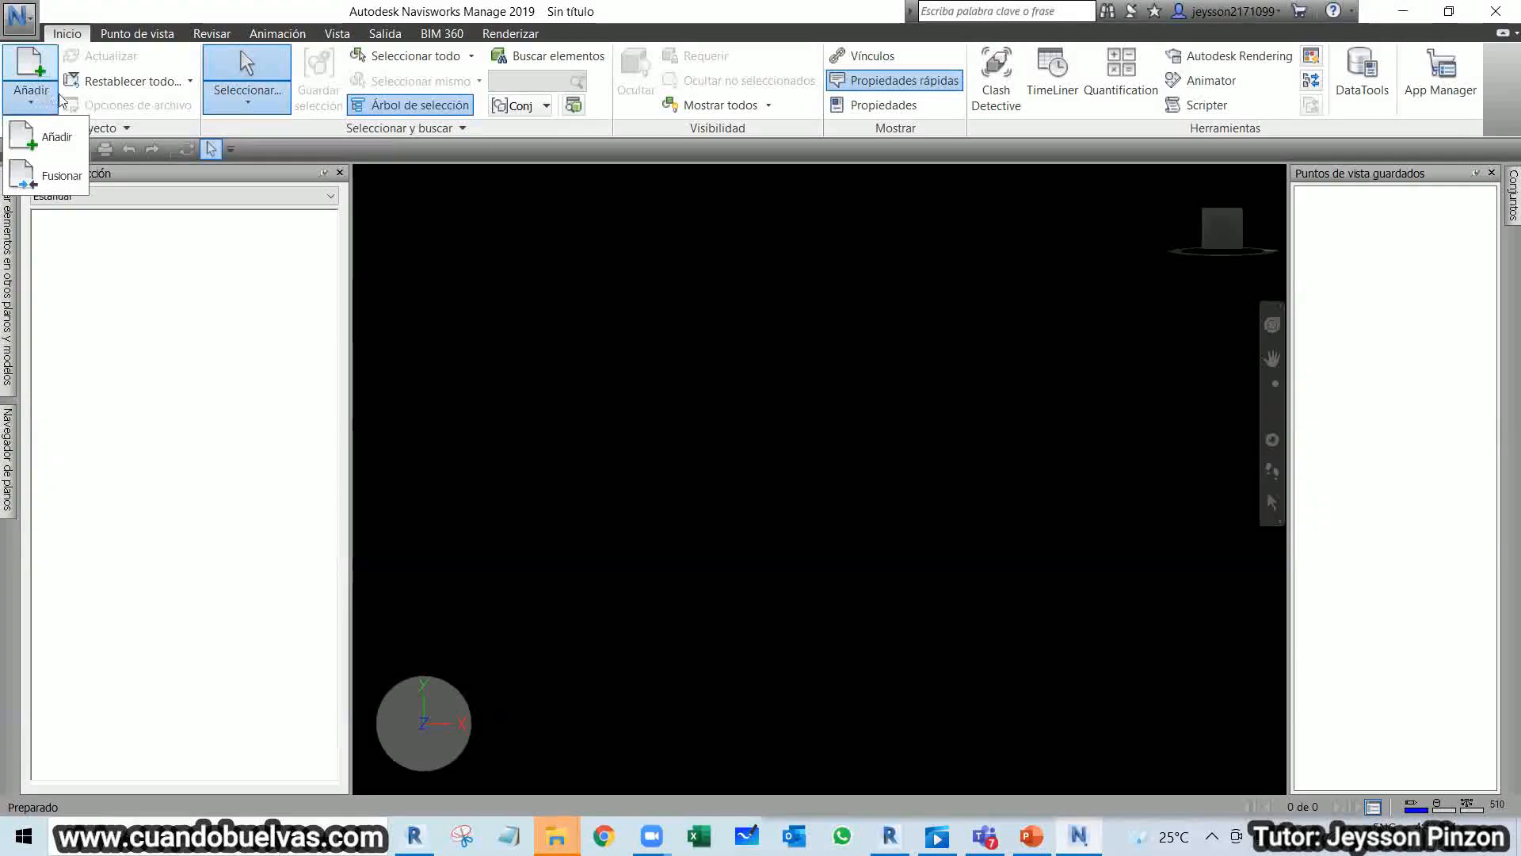
pyautogui.click(53, 143)
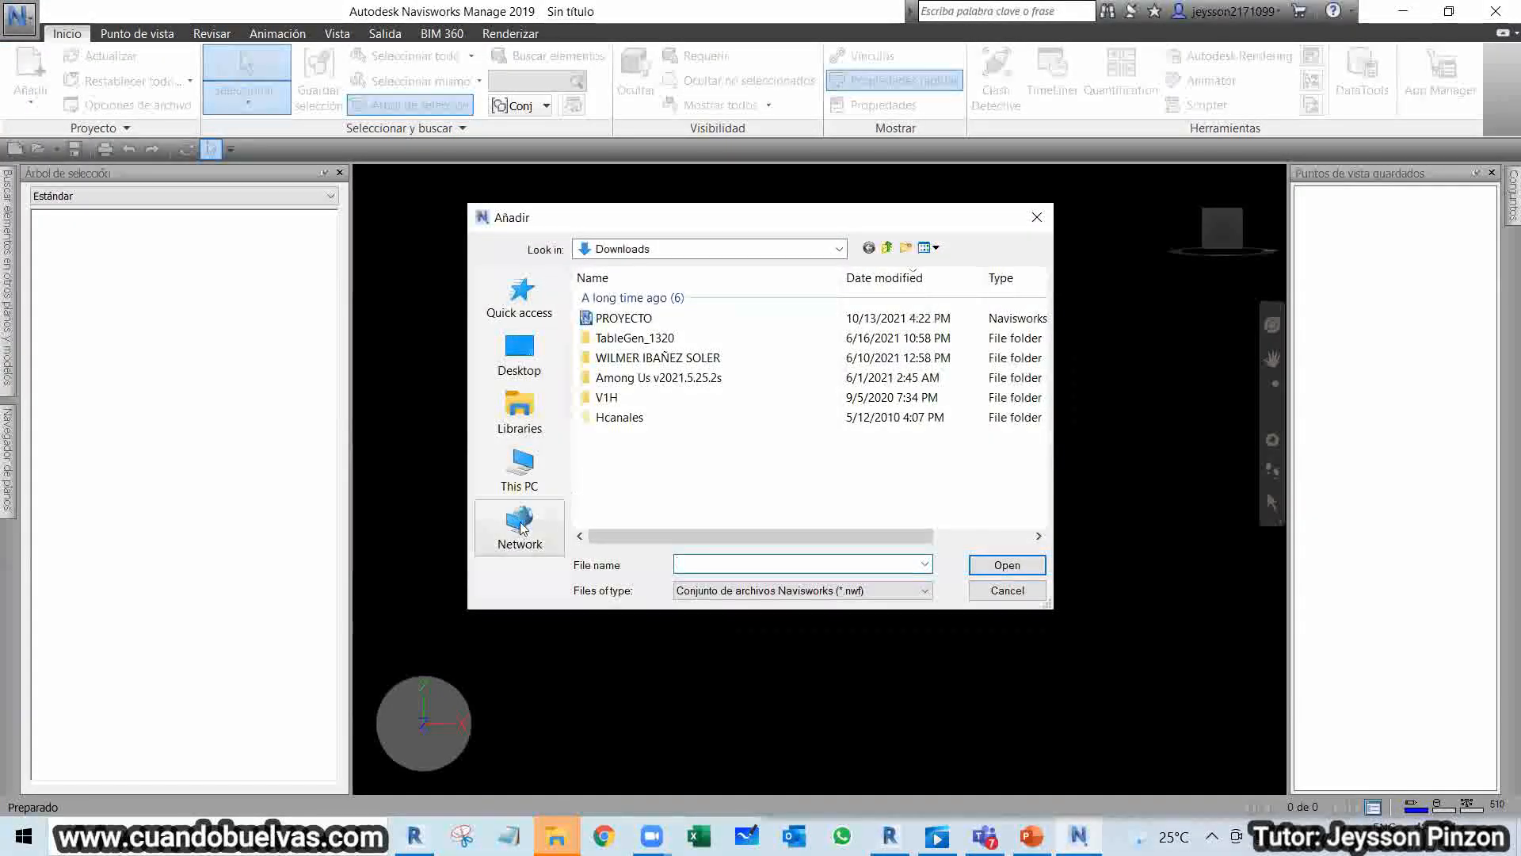
pyautogui.click(519, 468)
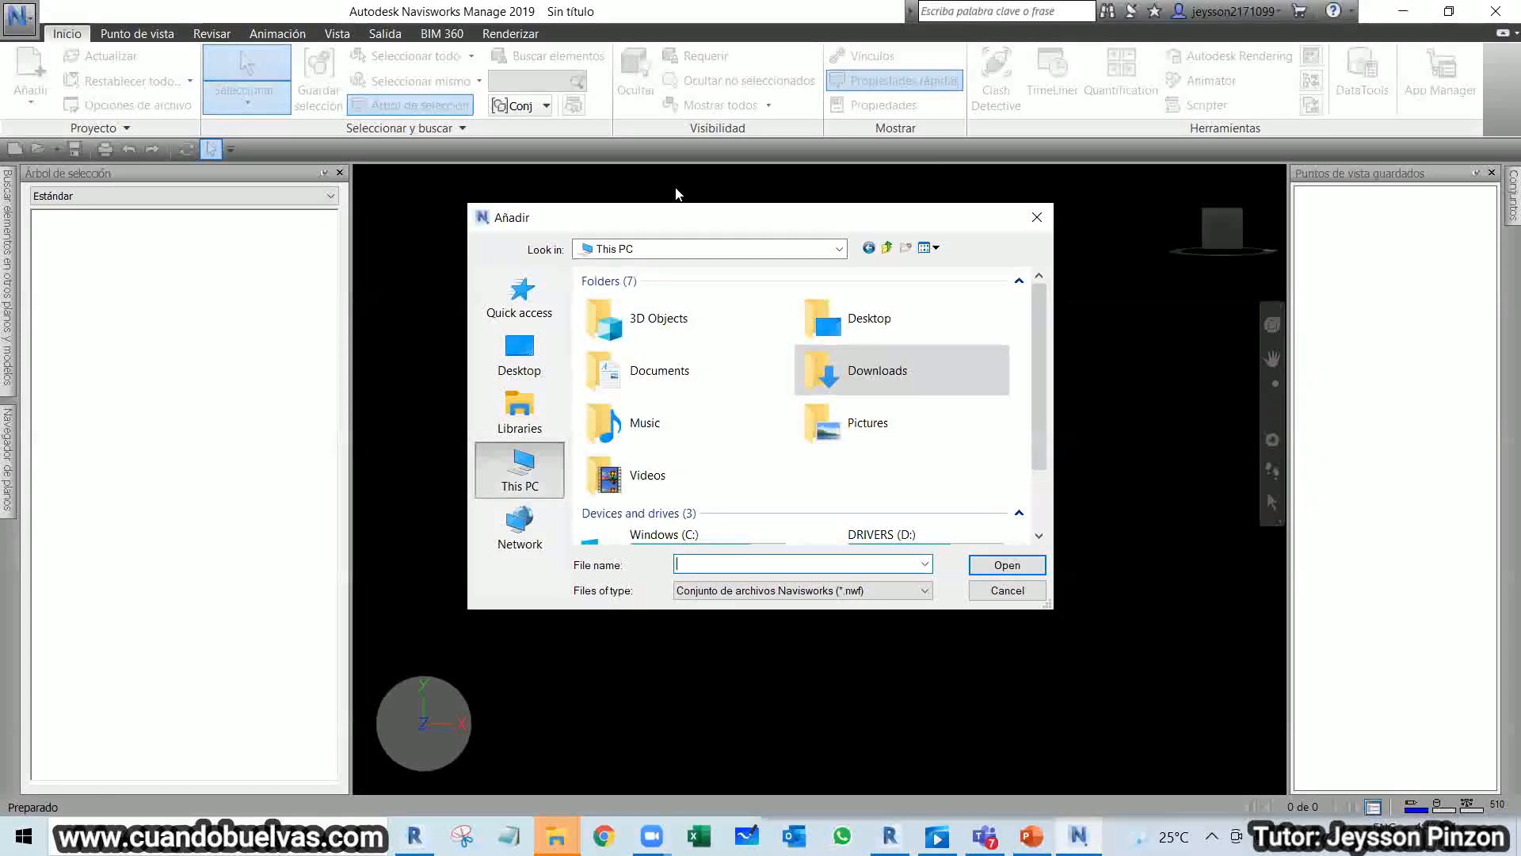
pyautogui.scroll(-2, 824, 384)
pyautogui.scroll(2, 872, 455)
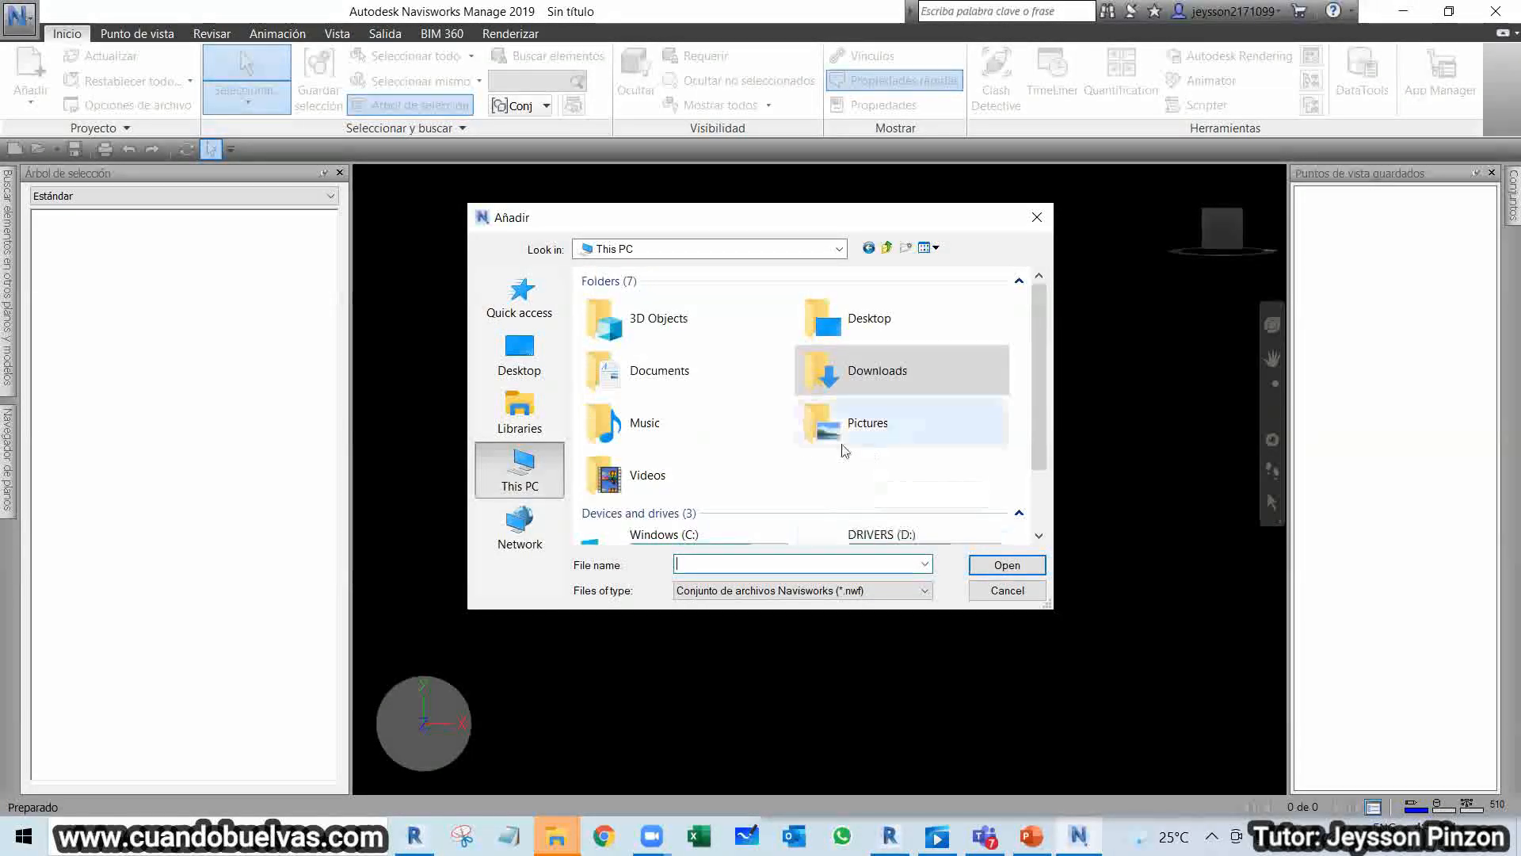
pyautogui.click(520, 357)
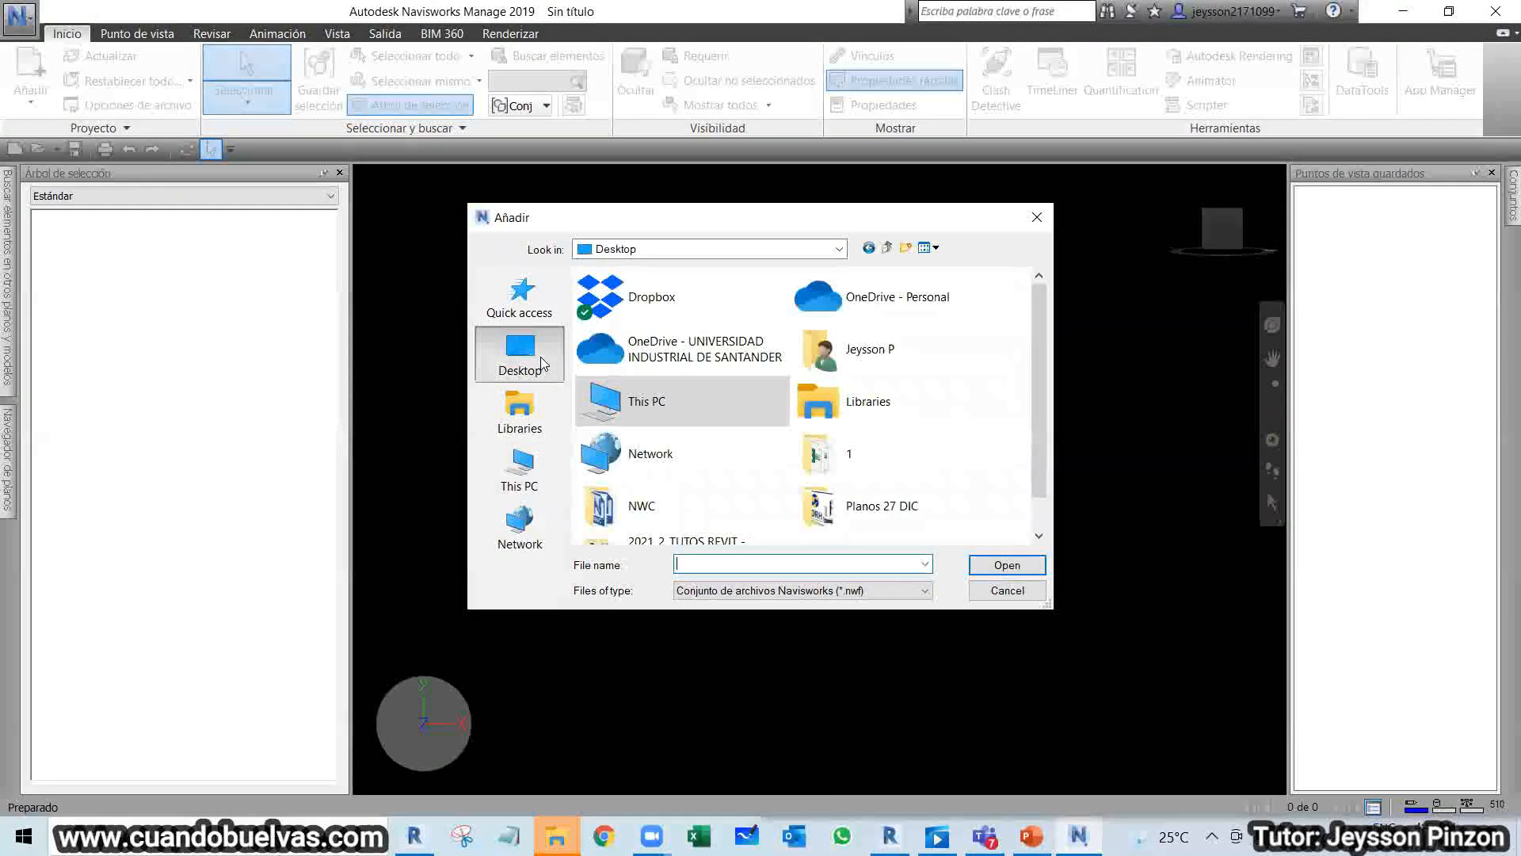
pyautogui.scroll(-1, 683, 444)
pyautogui.doubleClick(683, 476)
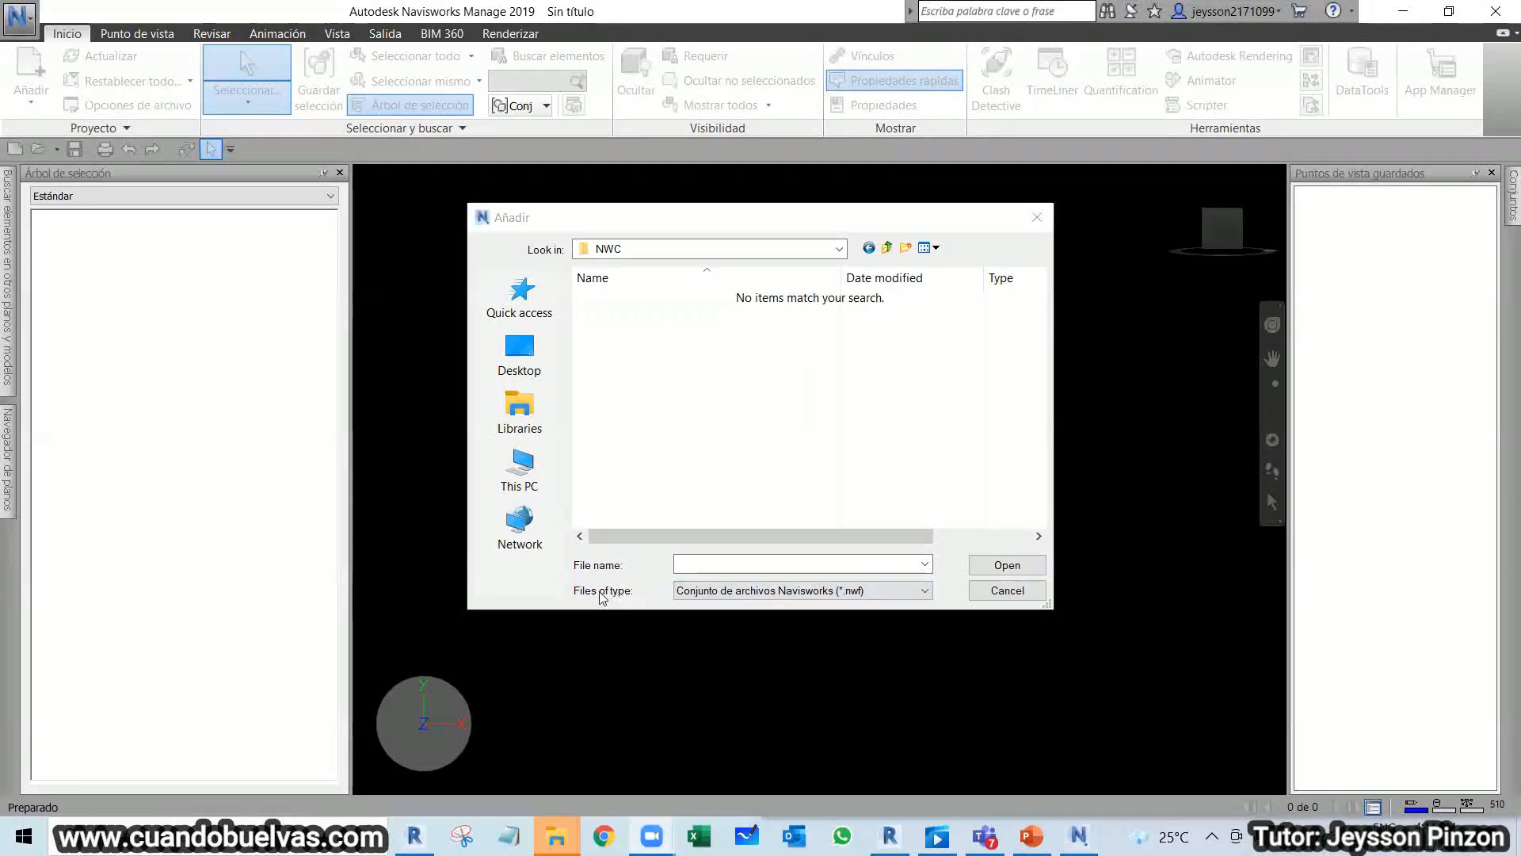
# Set the file type to Caché de Navisworks (*.nwc) and append ARQ2 and EST2 together.
pyautogui.click(883, 597)
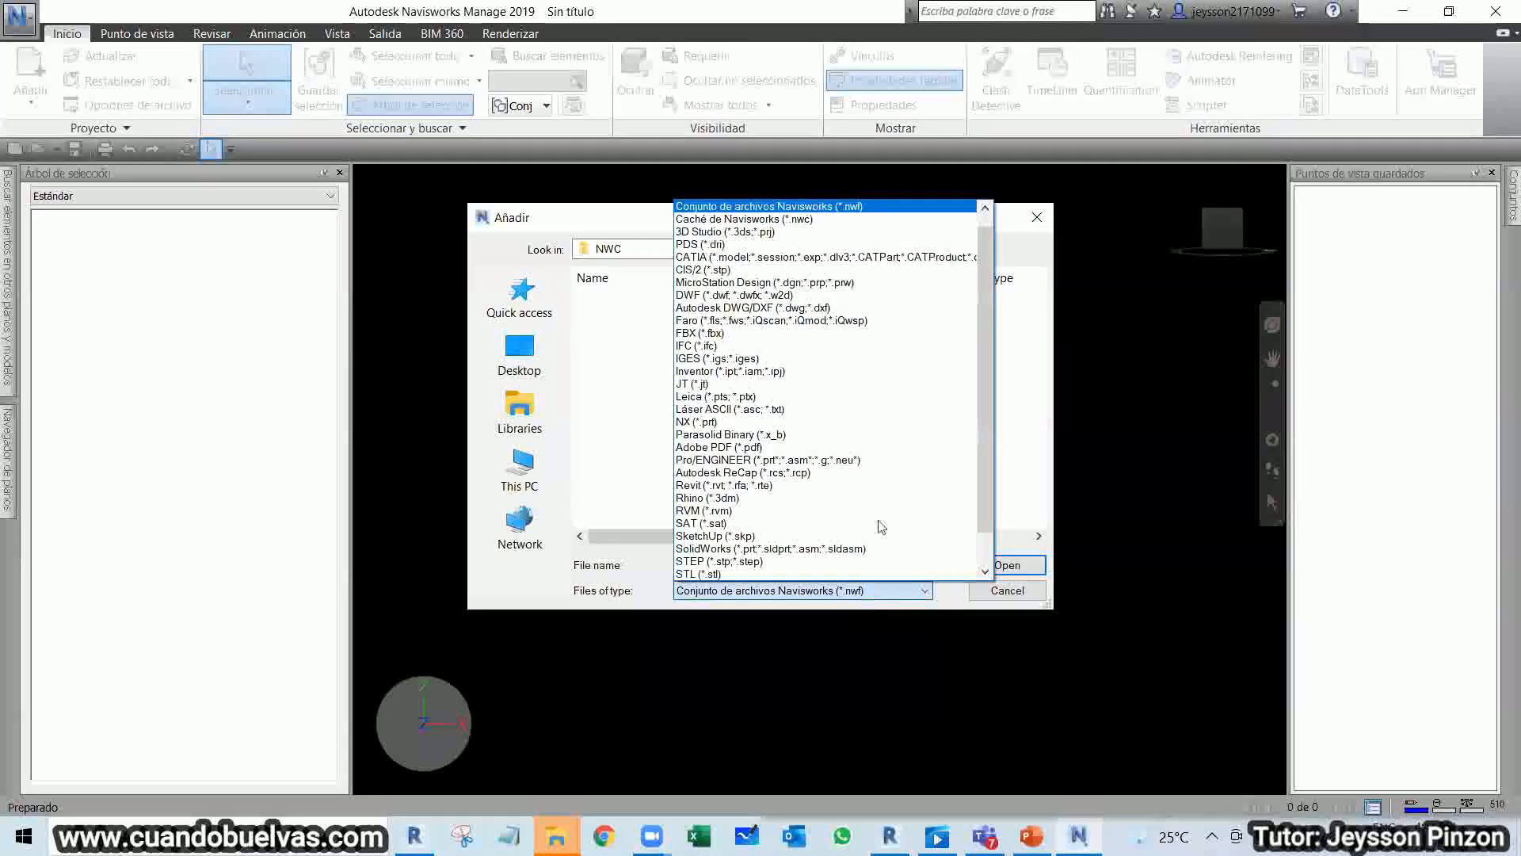
pyautogui.click(823, 219)
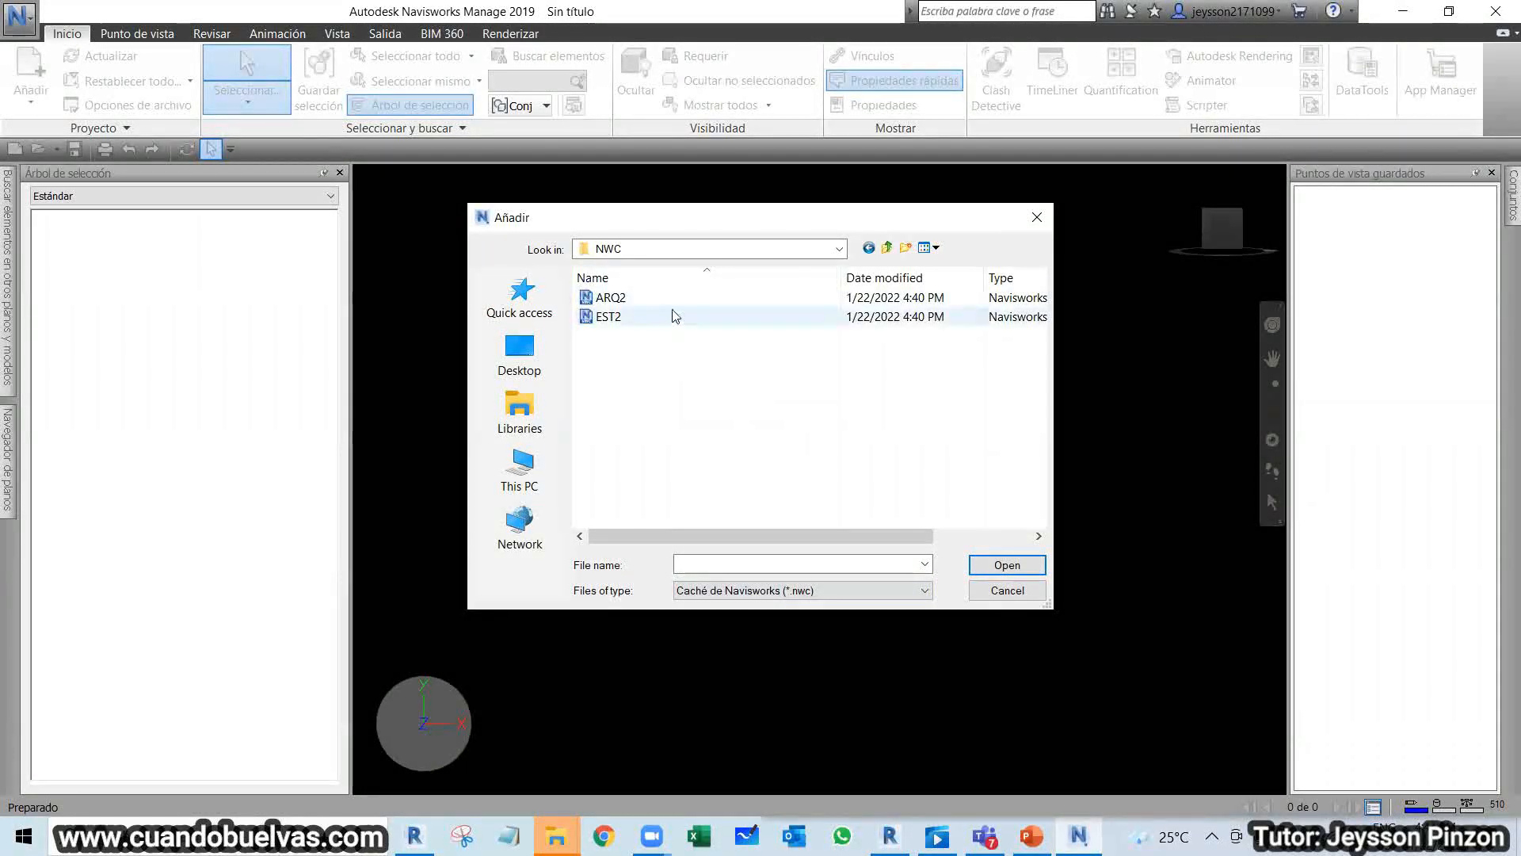
pyautogui.click(784, 590)
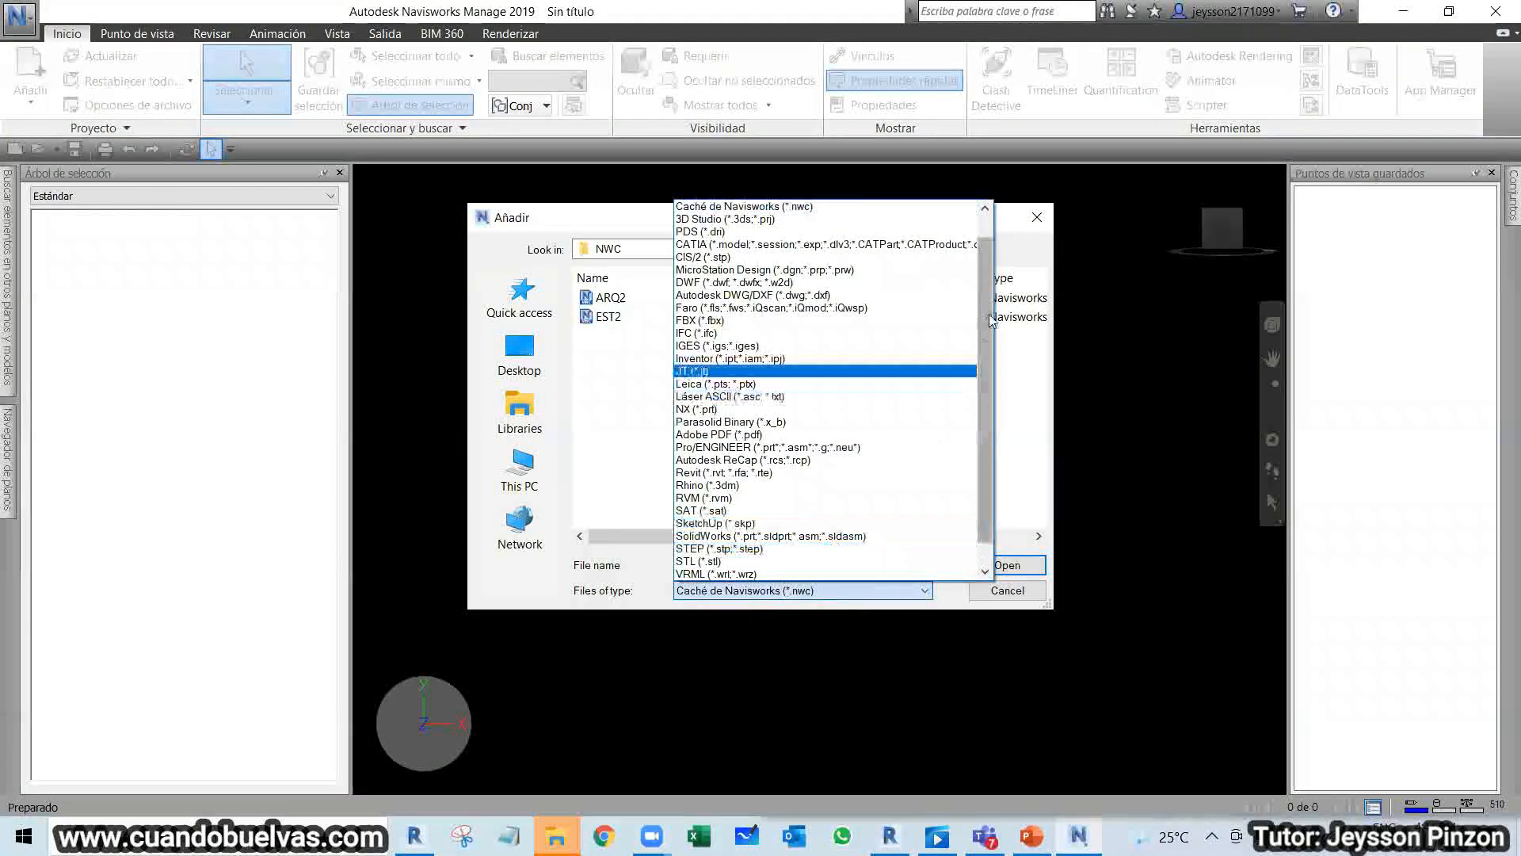
pyautogui.scroll(1, 982, 341)
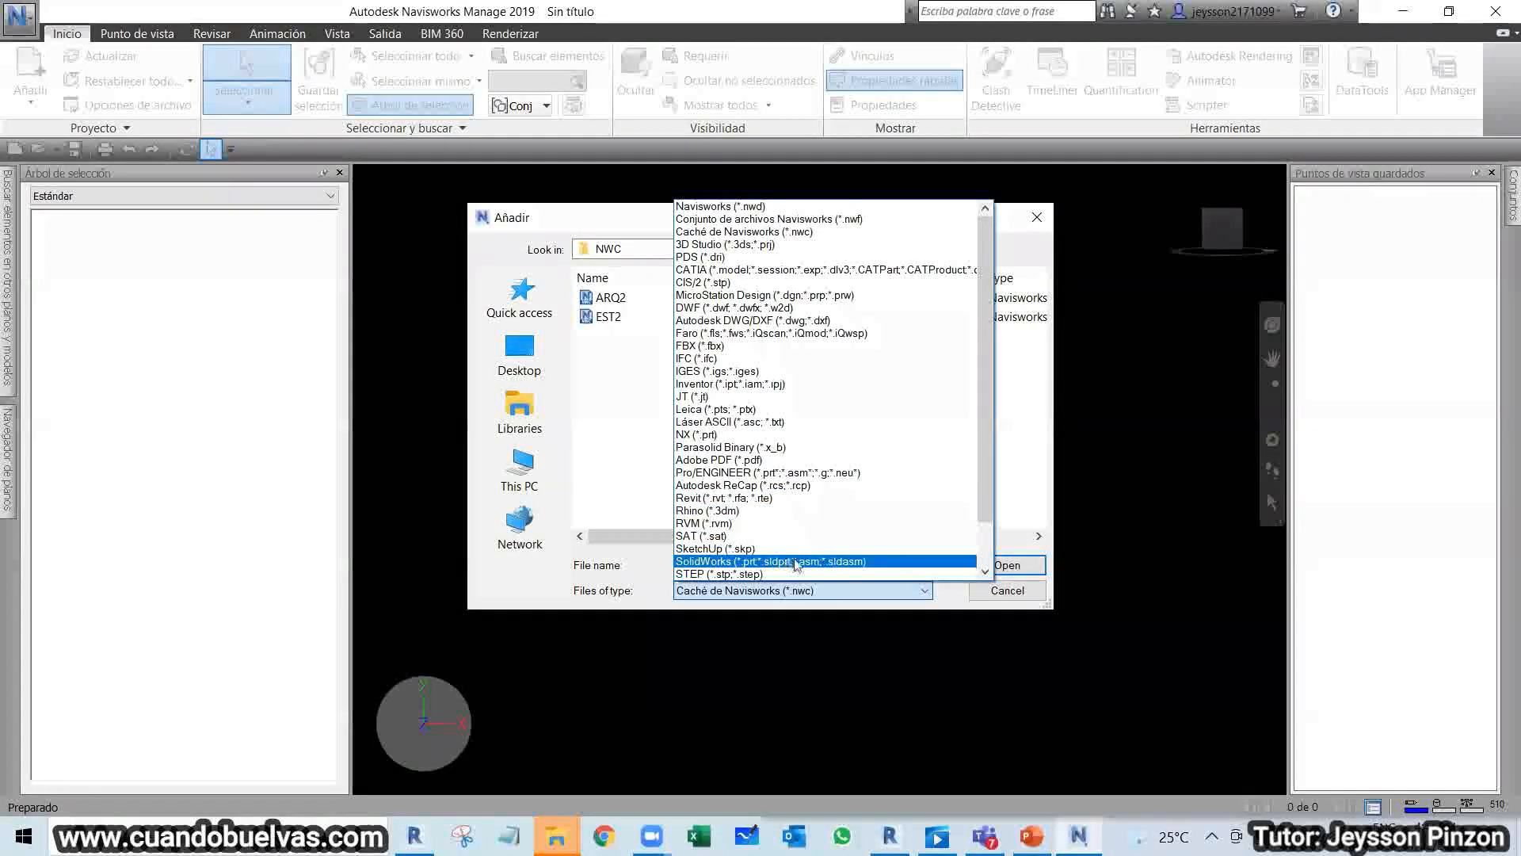
pyautogui.scroll(-2, 796, 563)
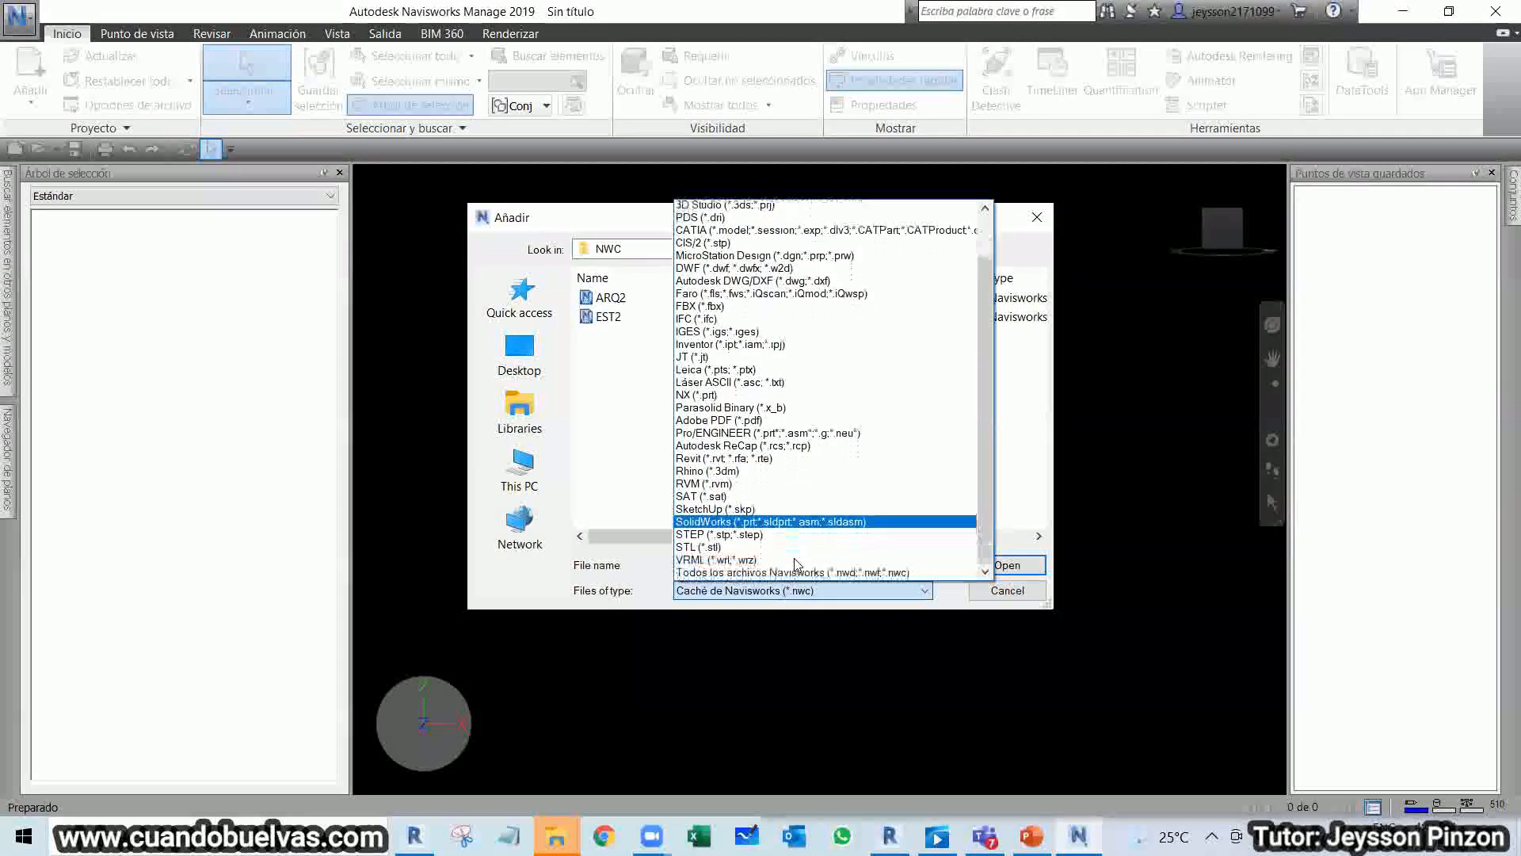
pyautogui.click(1018, 471)
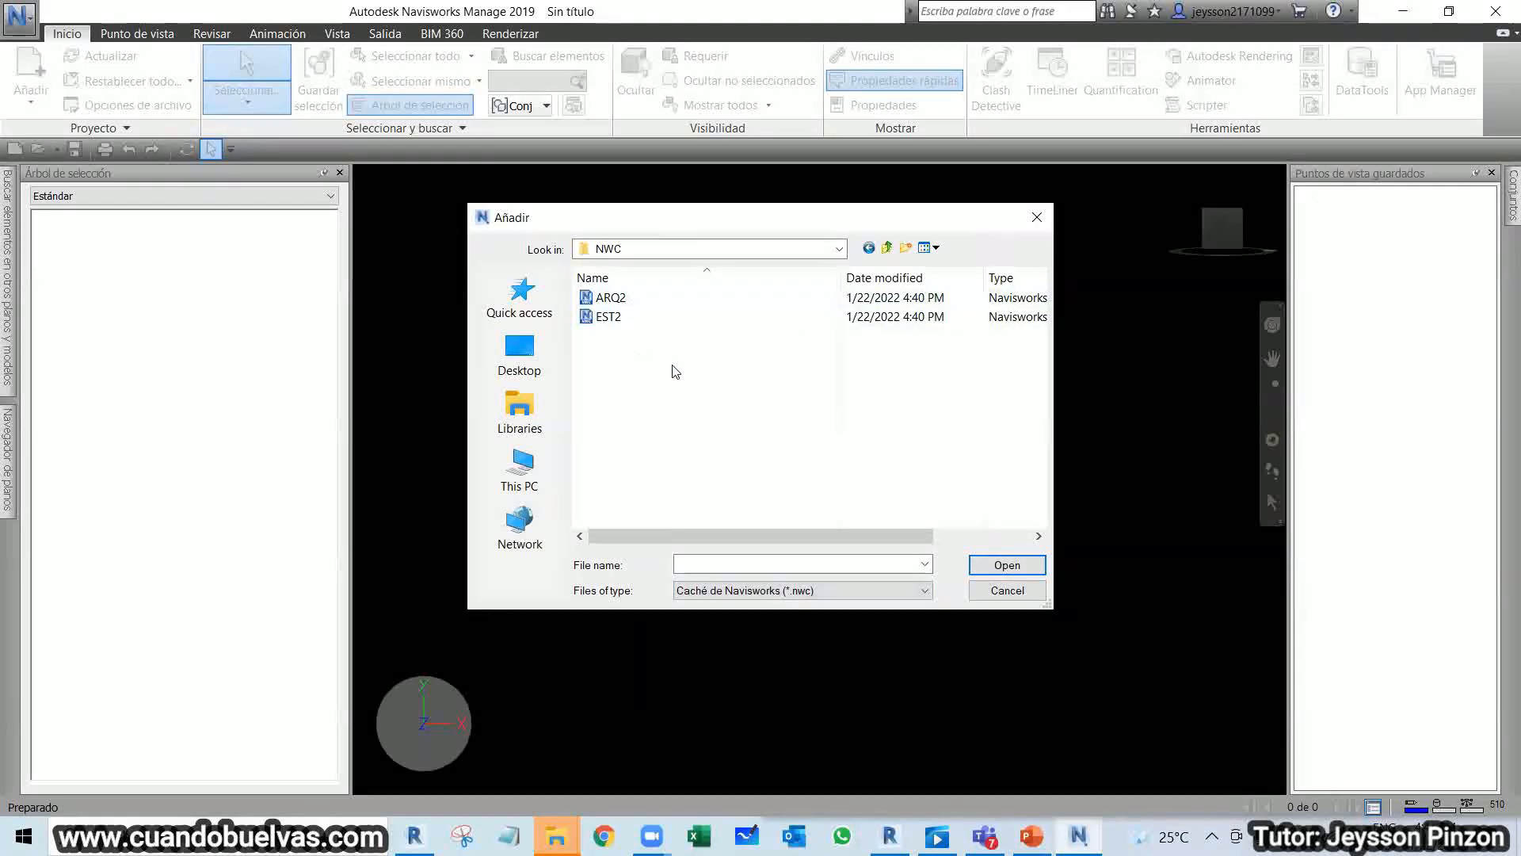
pyautogui.moveTo(692, 365); pyautogui.dragTo(604, 244)
pyautogui.click(1006, 566)
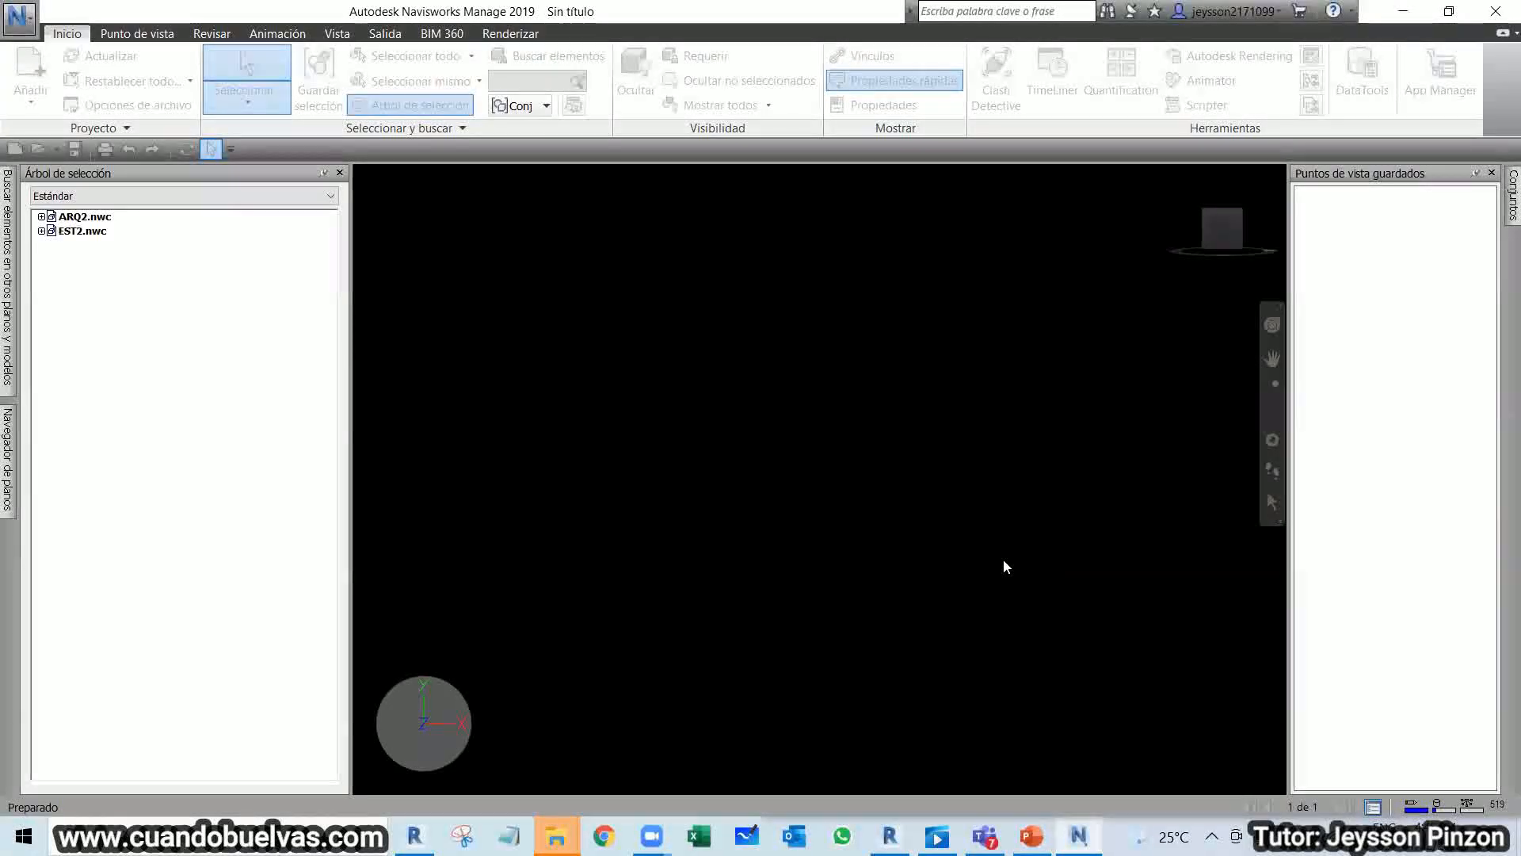
# Examine the combined architectural walls and structural columns and beams from several angles, up close and from a distance.
pyautogui.keyDown('shift'); pyautogui.moveTo(1065, 516); pyautogui.dragTo(1010, 561, button='middle'); pyautogui.keyUp('shift')
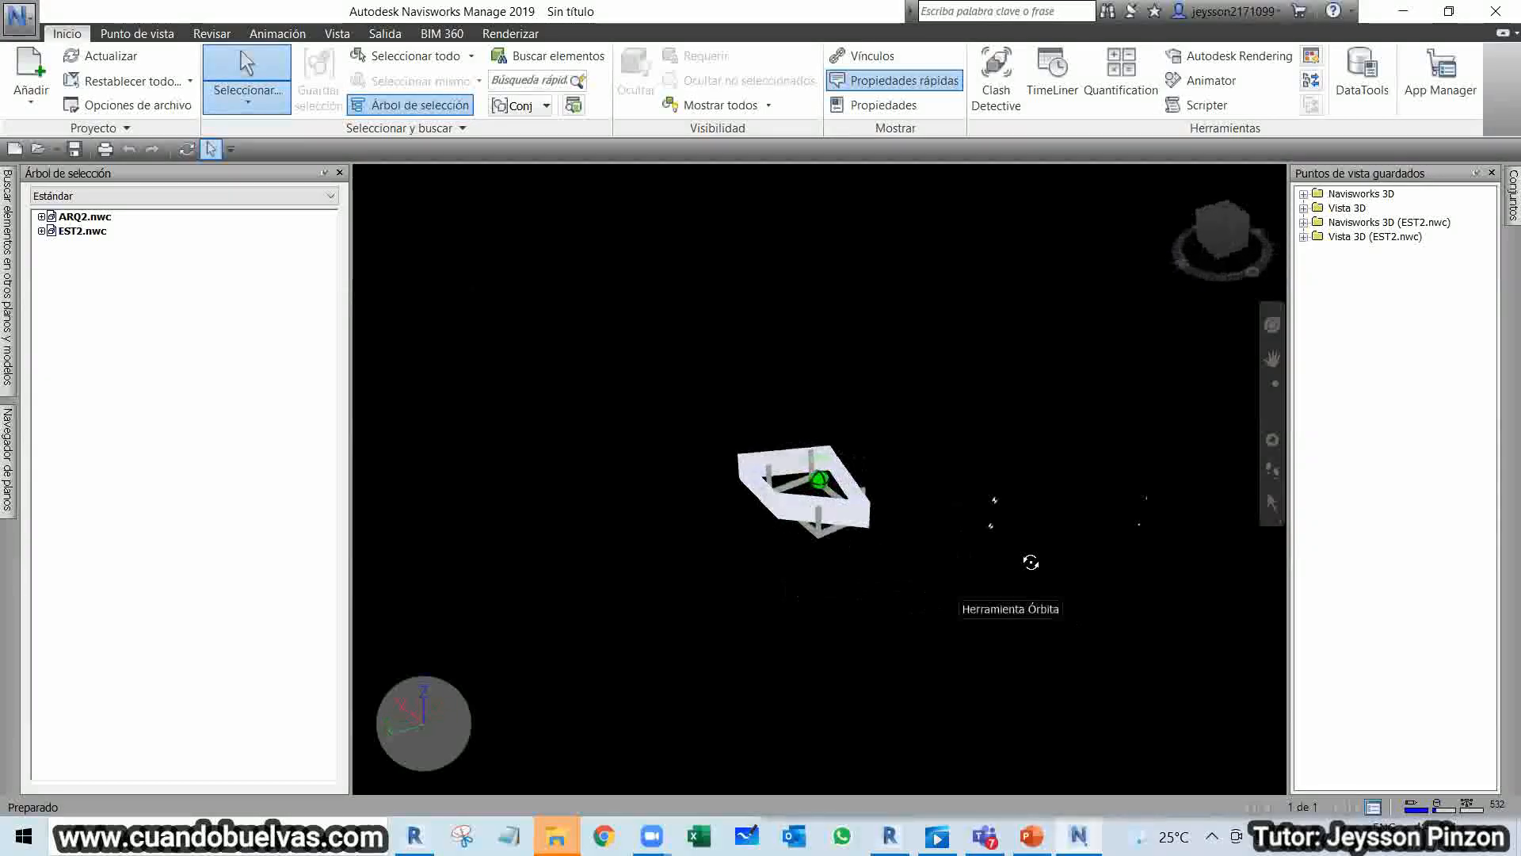
pyautogui.scroll(5, 786, 485)
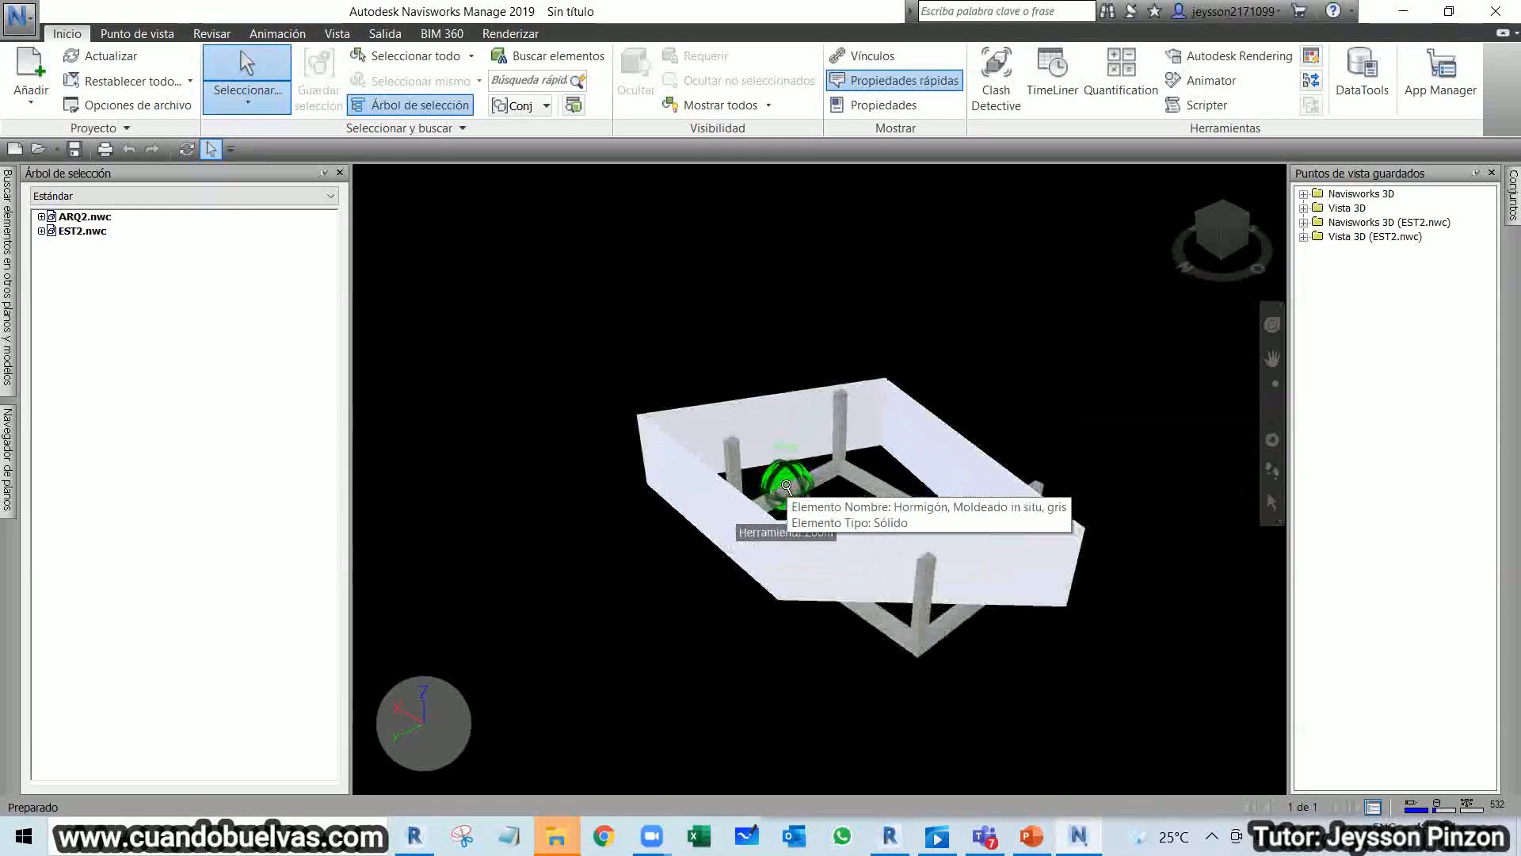
pyautogui.scroll(2, 786, 485)
pyautogui.keyDown('shift'); pyautogui.moveTo(786, 485); pyautogui.dragTo(931, 421, button='middle'); pyautogui.keyUp('shift')
pyautogui.scroll(4, 586, 360)
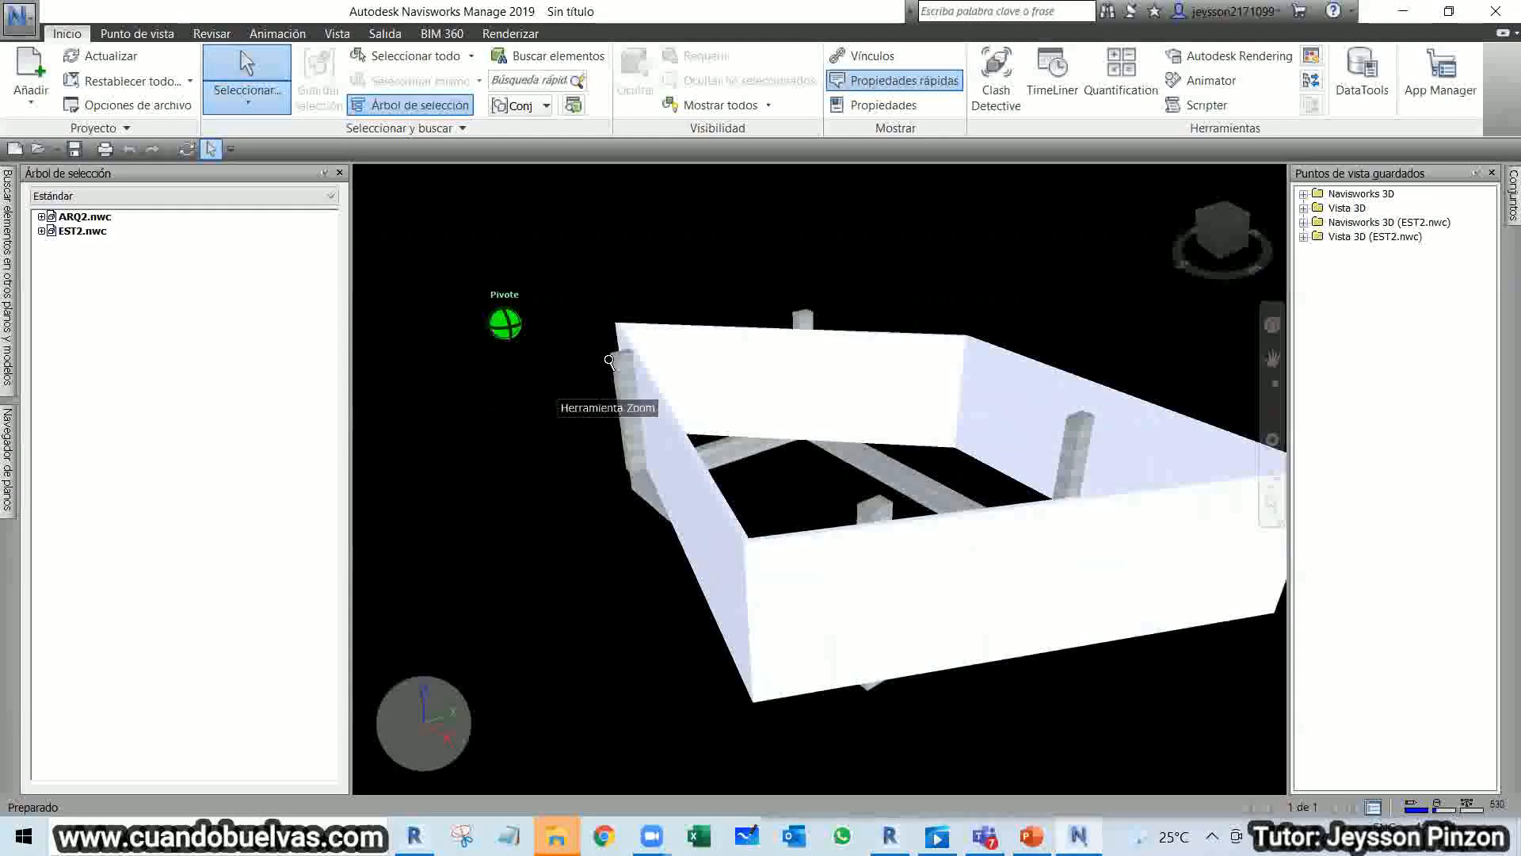
pyautogui.scroll(4, 697, 396)
pyautogui.keyDown('shift'); pyautogui.moveTo(745, 424); pyautogui.dragTo(656, 507, button='middle'); pyautogui.keyUp('shift')
pyautogui.scroll(-1, 658, 502)
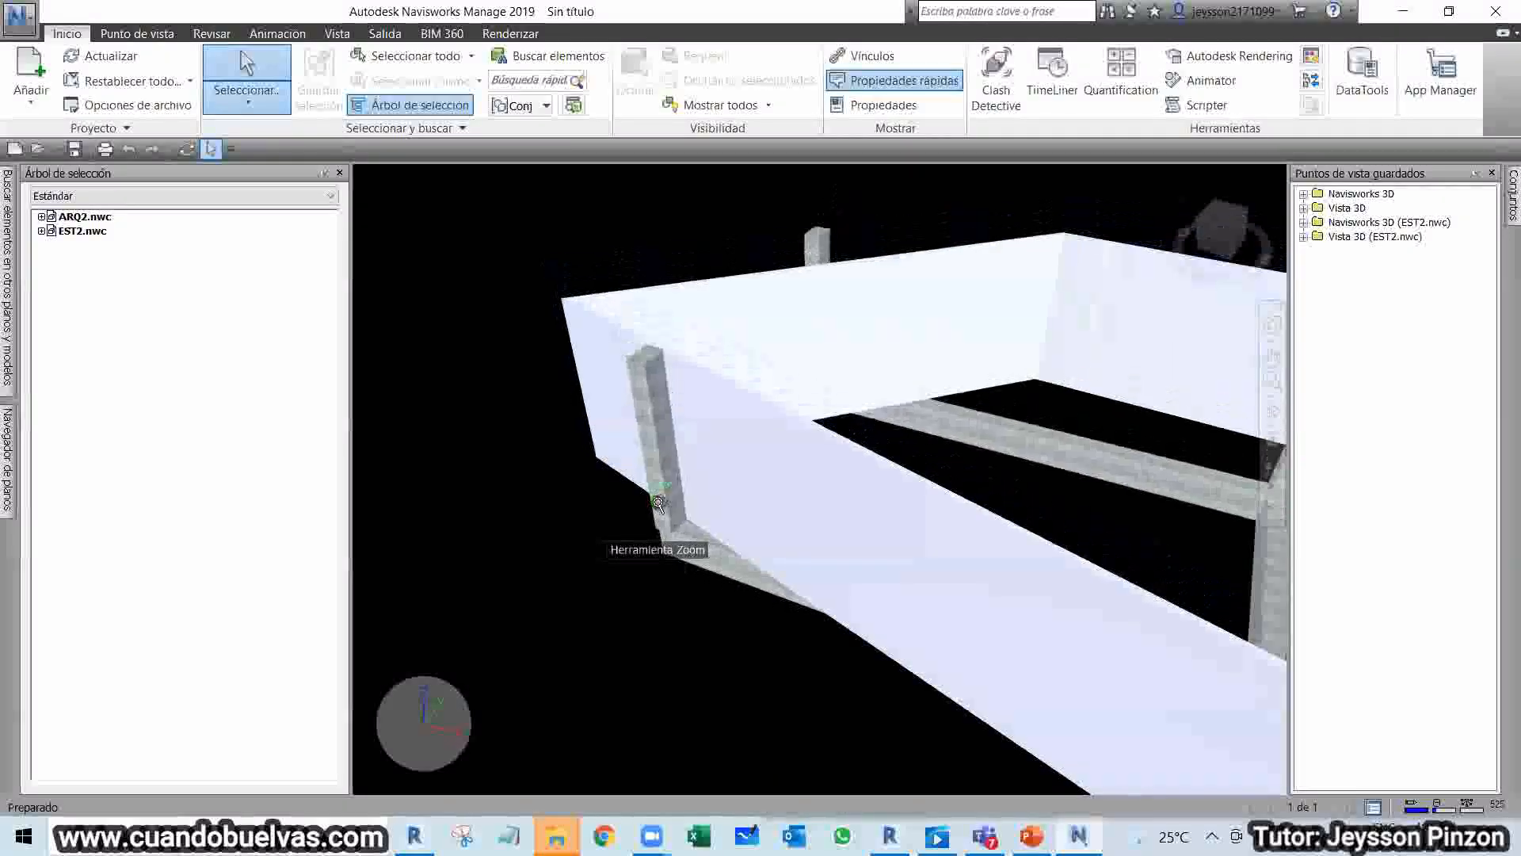
pyautogui.scroll(-5, 658, 502)
pyautogui.keyDown('shift'); pyautogui.moveTo(790, 485); pyautogui.dragTo(752, 420, button='middle'); pyautogui.keyUp('shift')
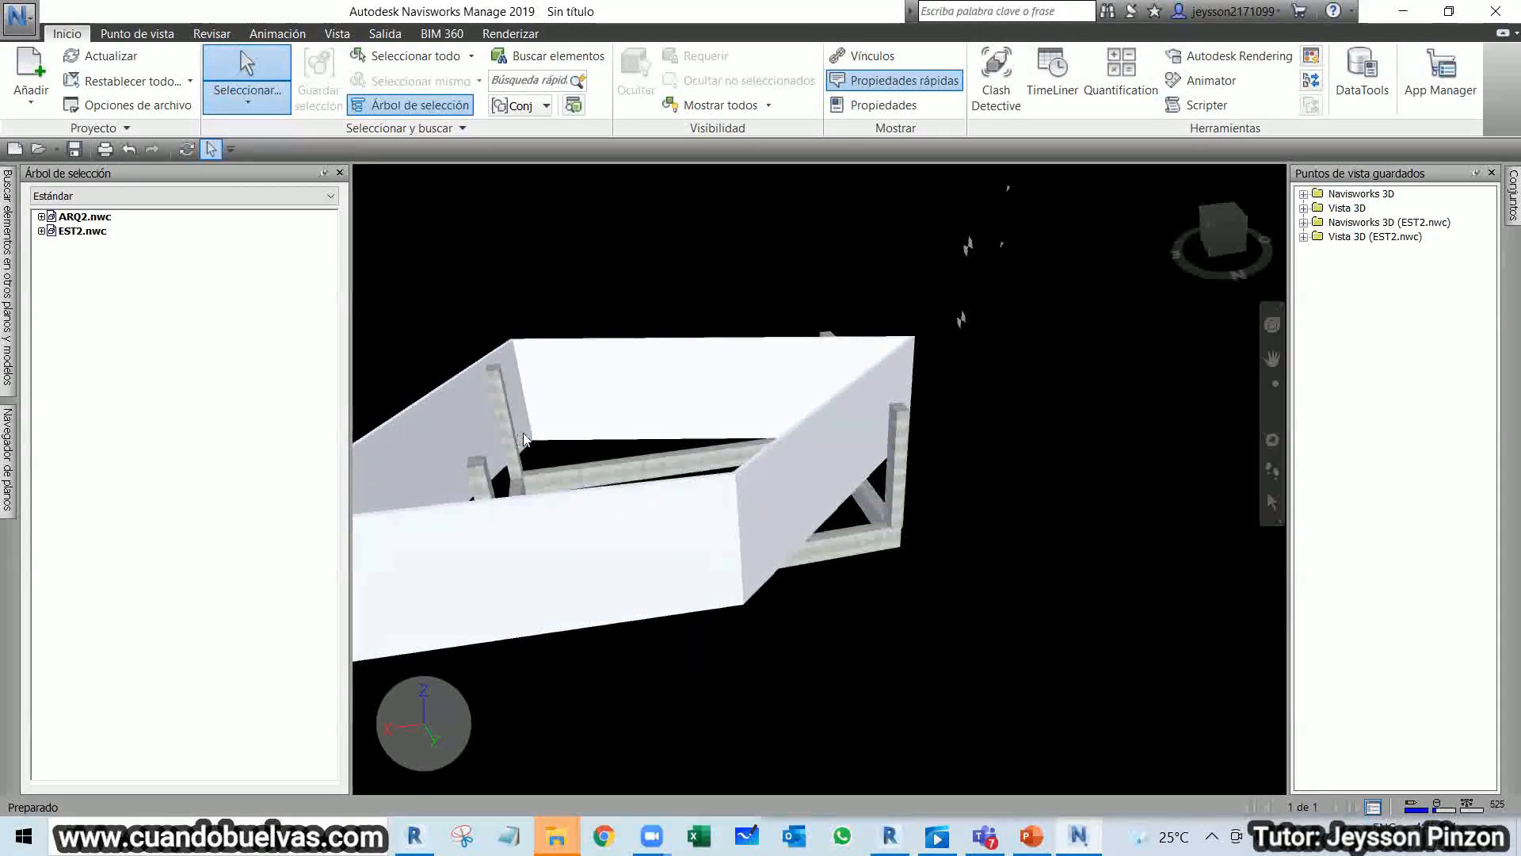
pyautogui.keyDown('shift'); pyautogui.moveTo(517, 439); pyautogui.dragTo(580, 431, button='middle'); pyautogui.keyUp('shift')
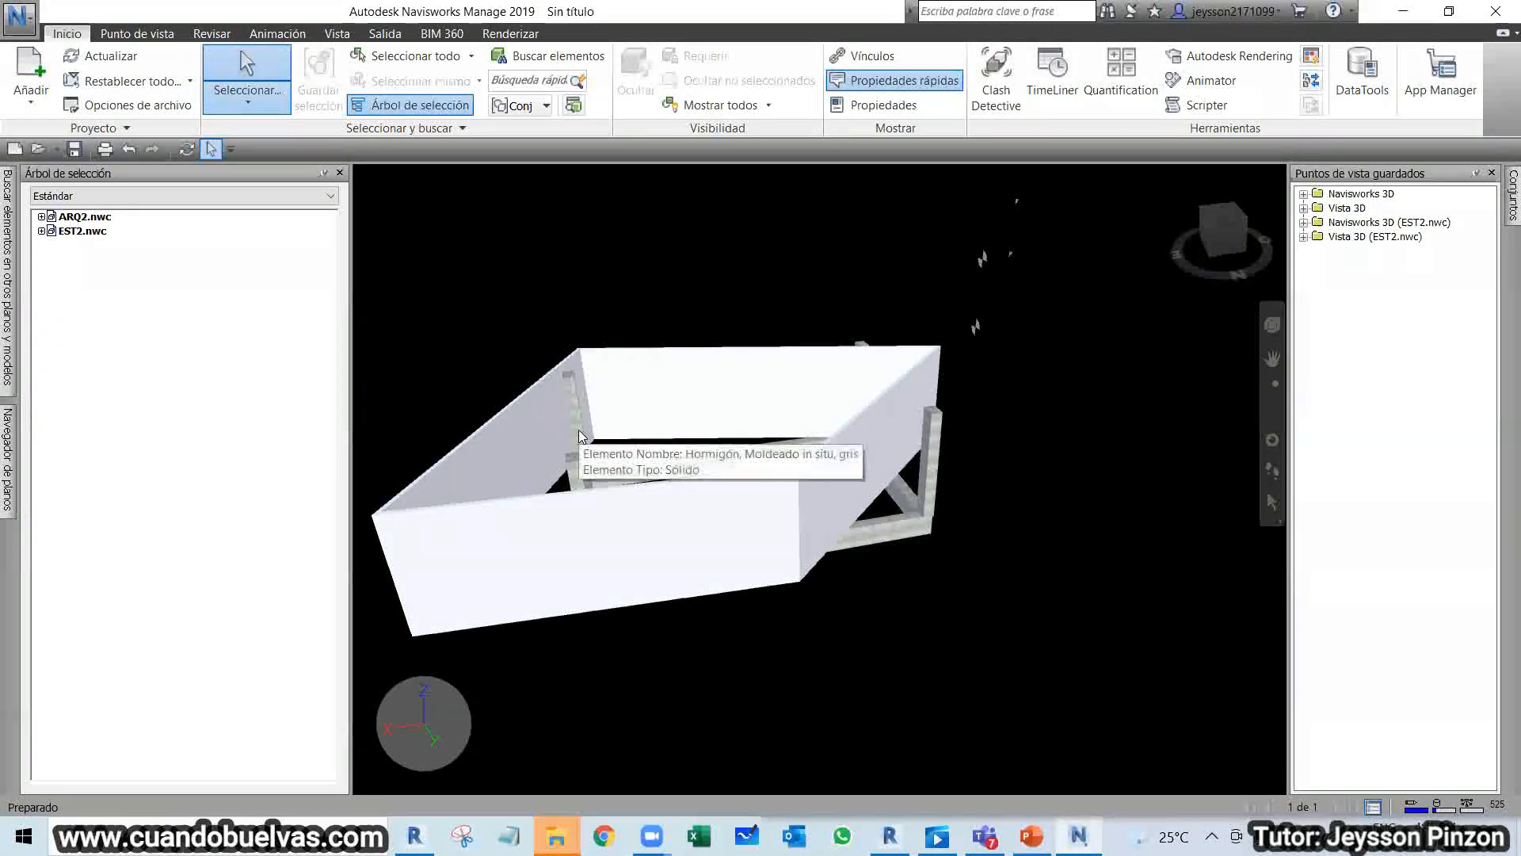
# Expand ARQ2.nwc and EST2.nwc in the selection tree and locate a 300 x 450mm structural column within its hierarchy.
pyautogui.scroll(-1, 581, 434)
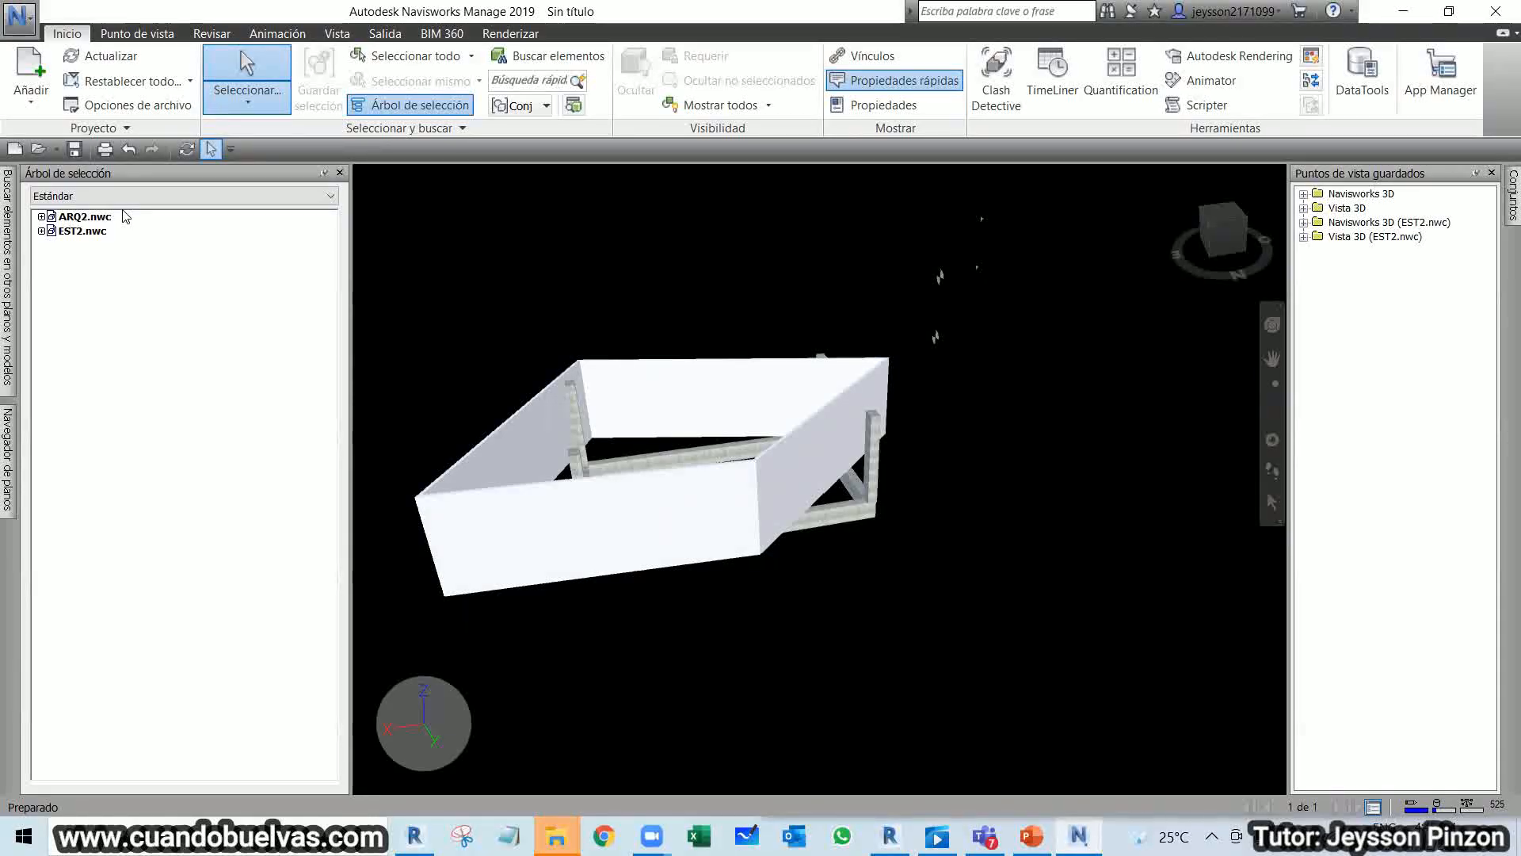
pyautogui.click(41, 216)
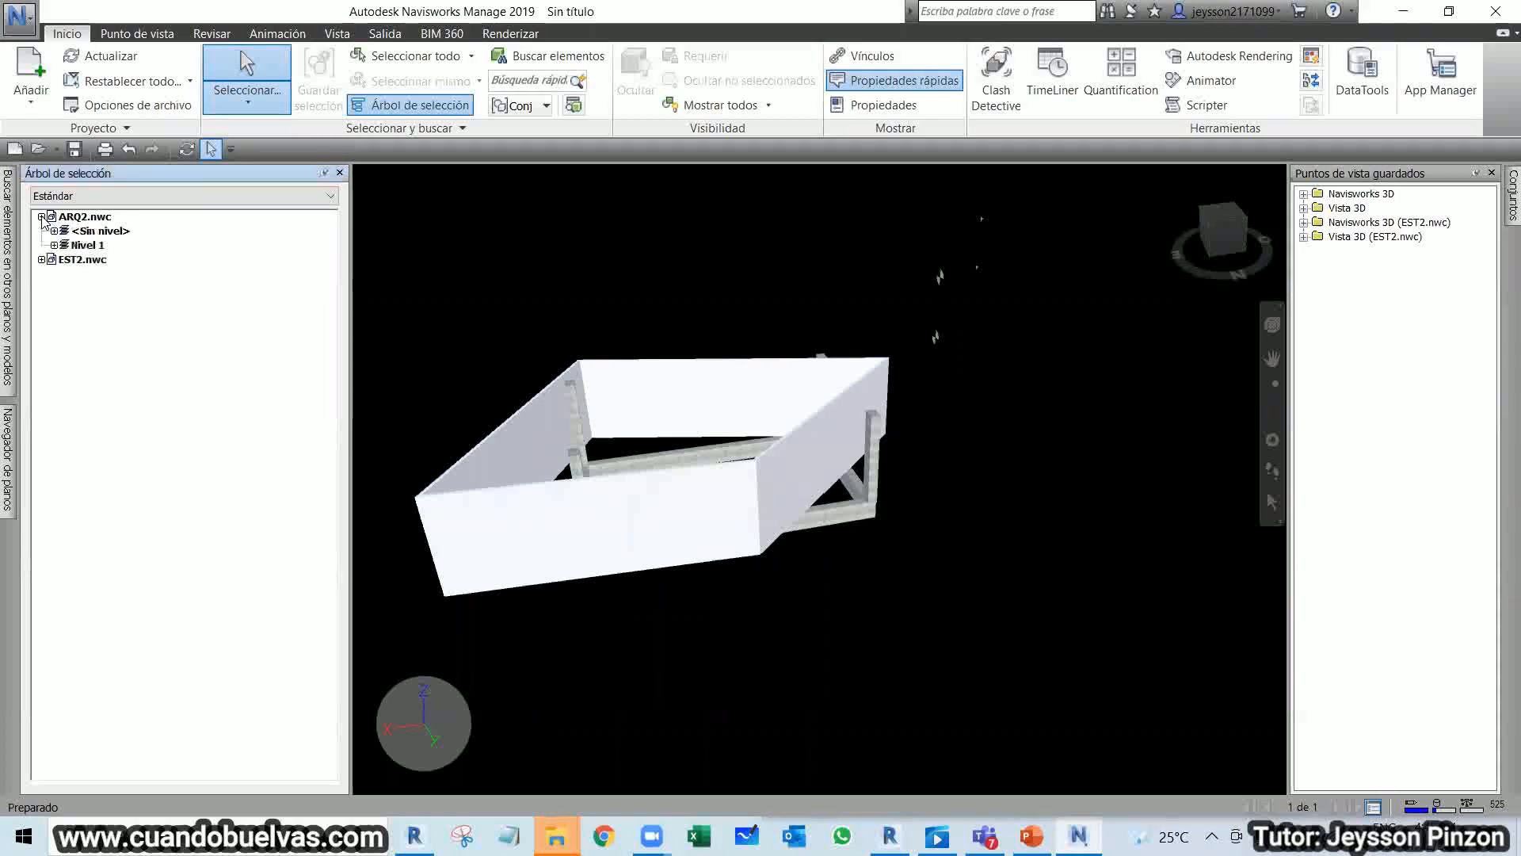
pyautogui.click(41, 260)
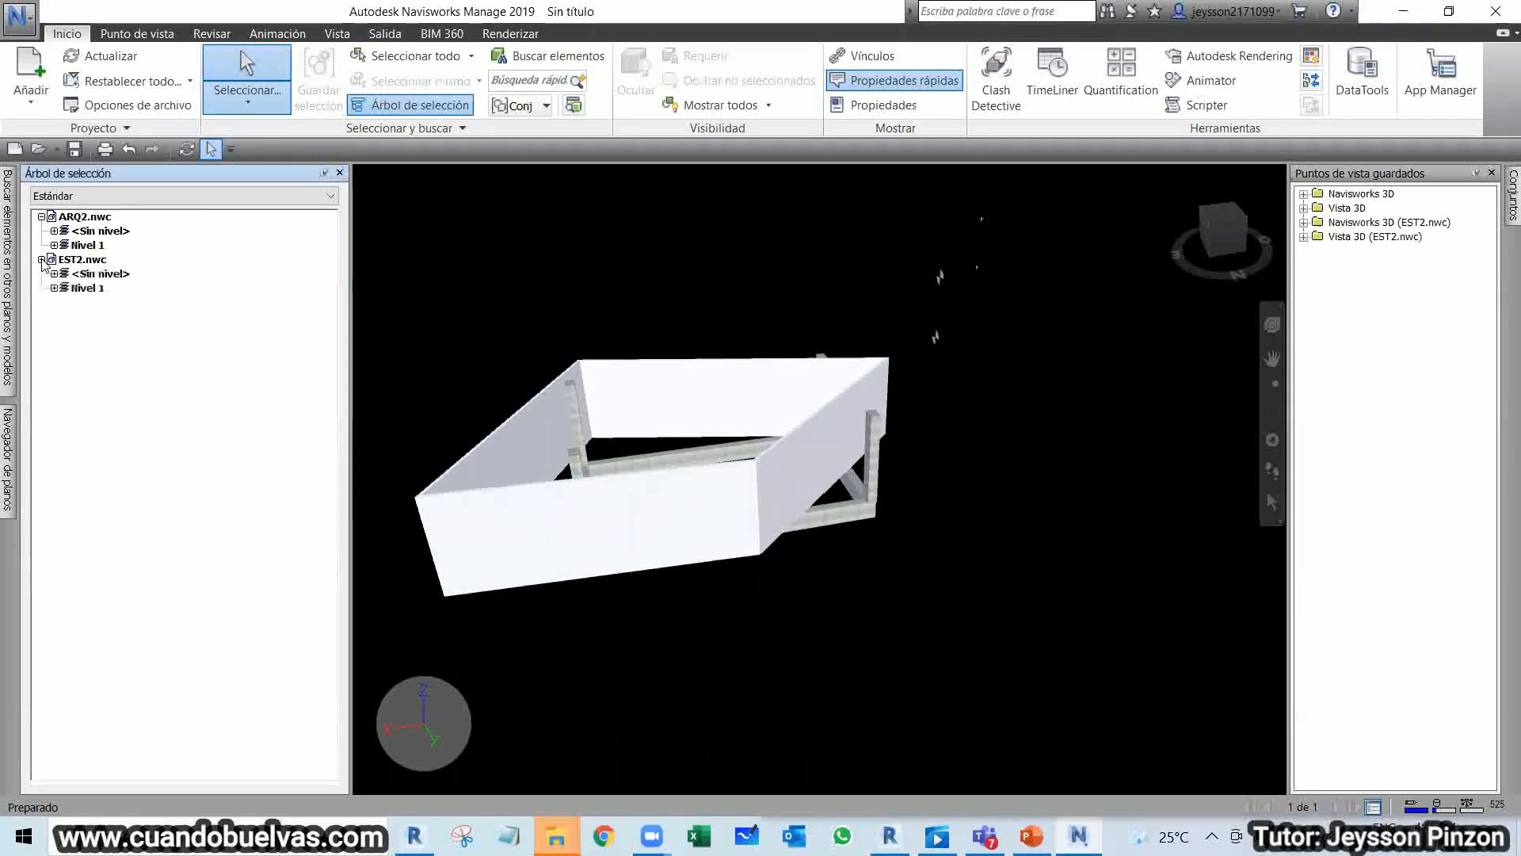
pyautogui.click(655, 390)
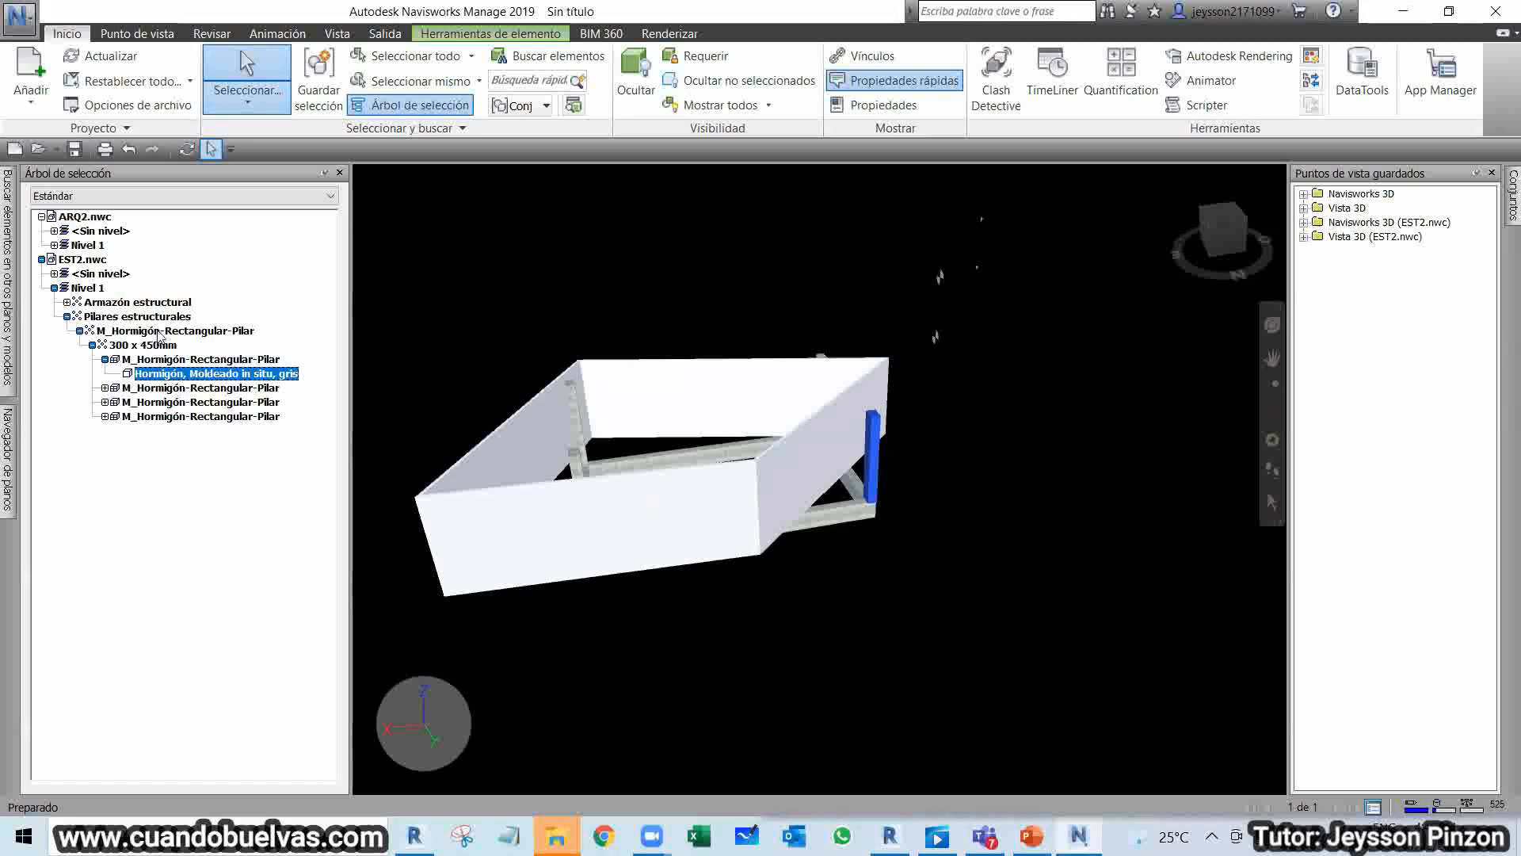
pyautogui.click(756, 279)
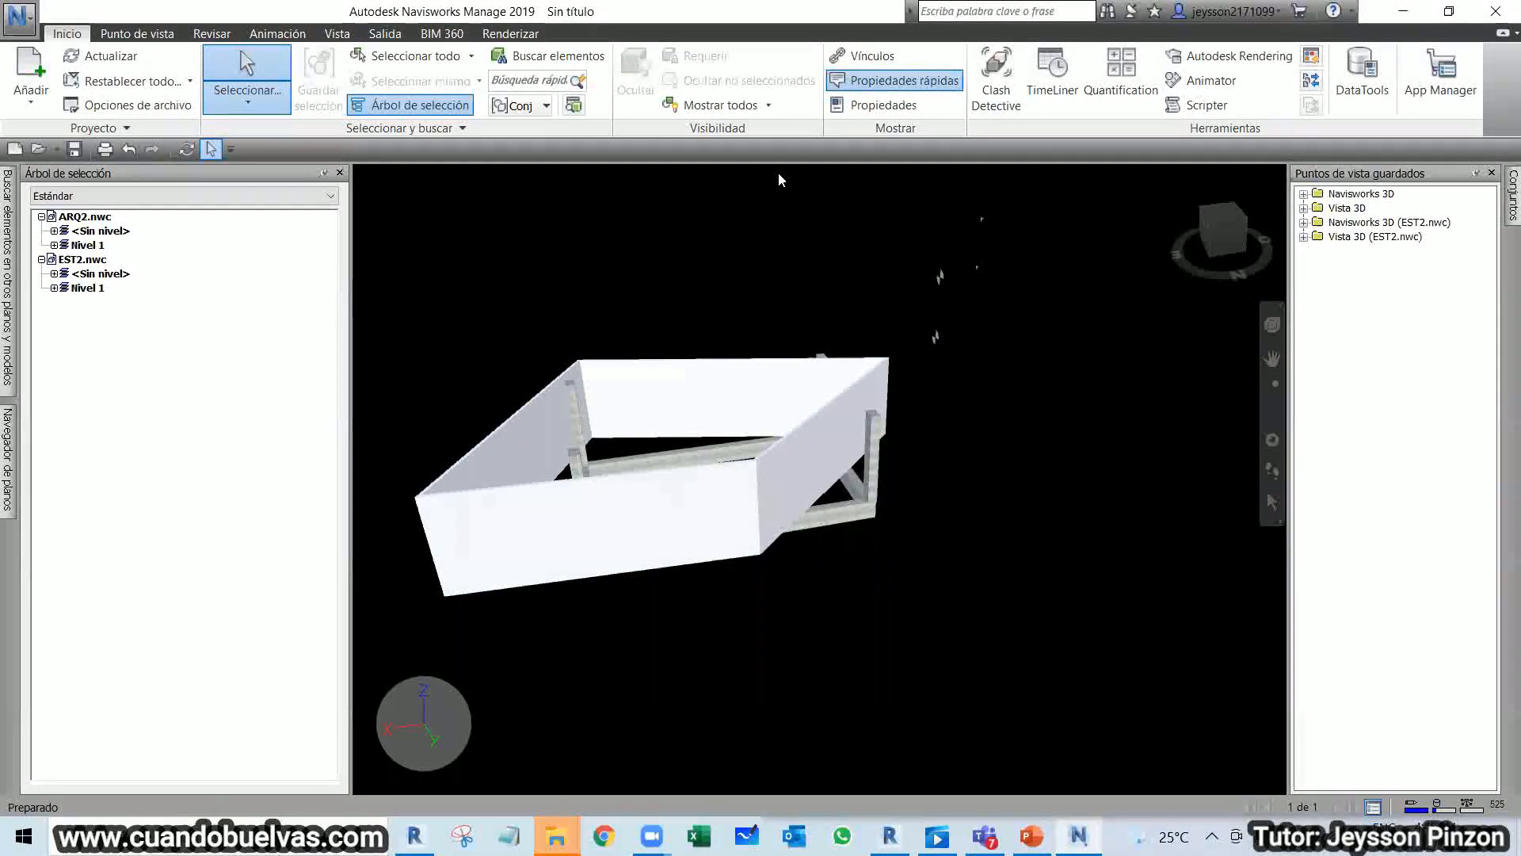
# Set the scene background mode to Horizonte.
pyautogui.moveTo(797, 278); pyautogui.dragTo(860, 302, button='middle')
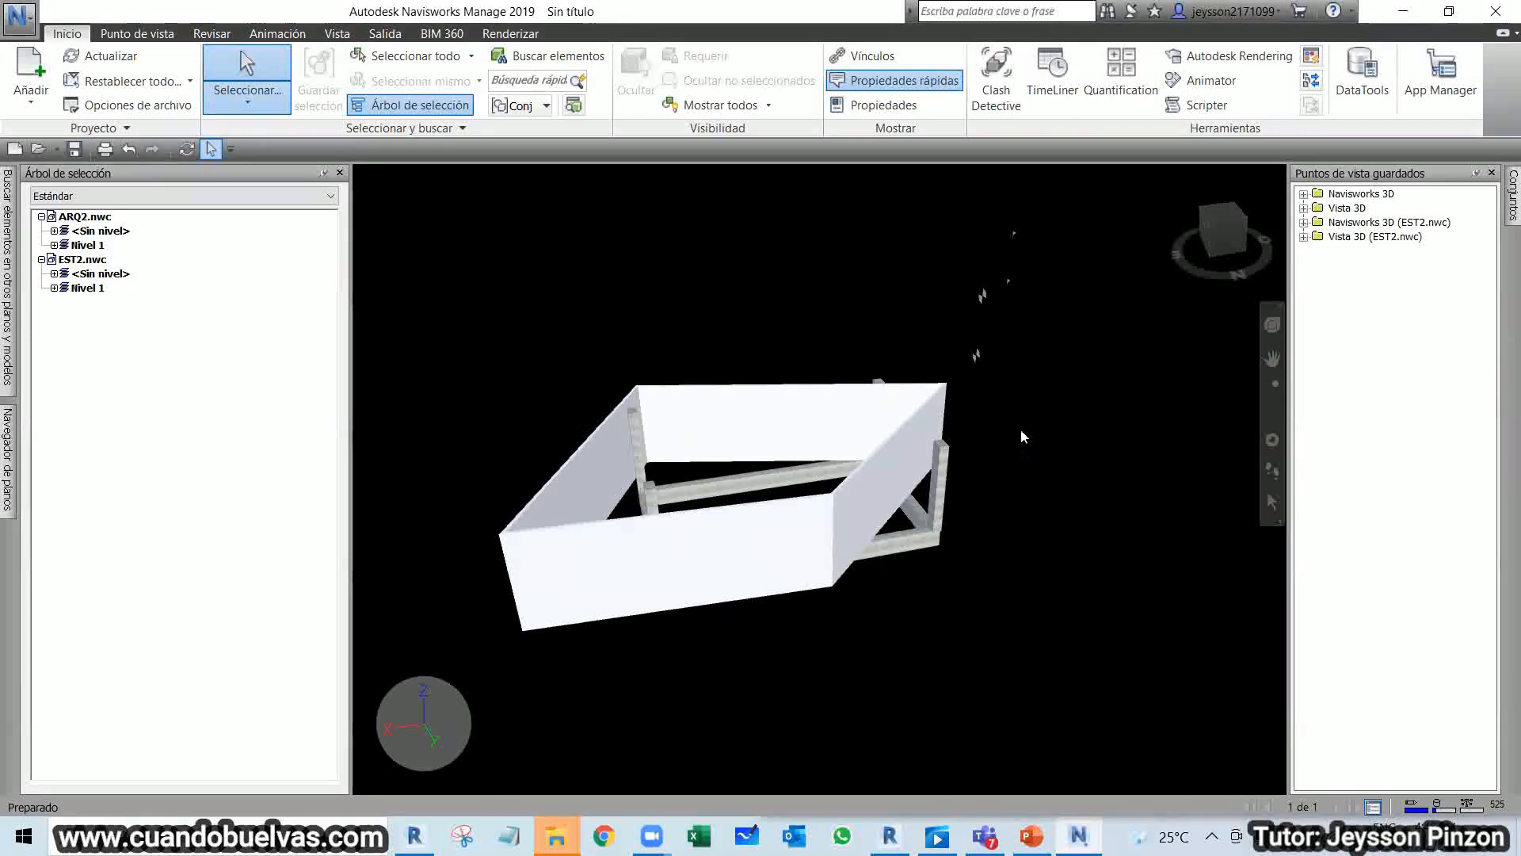
pyautogui.rightClick(1039, 414)
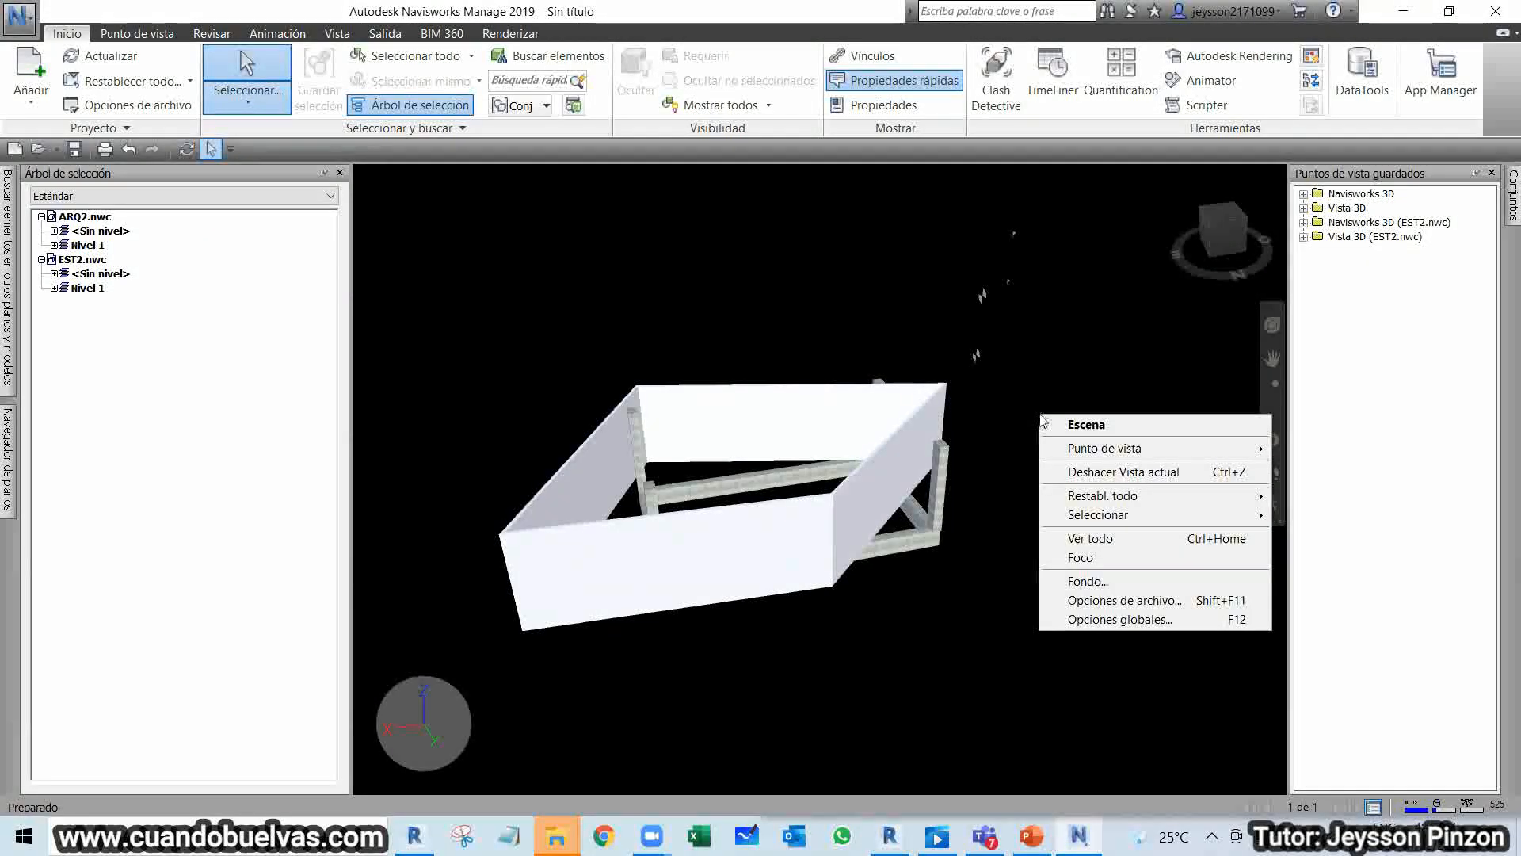
pyautogui.click(1218, 591)
pyautogui.click(855, 347)
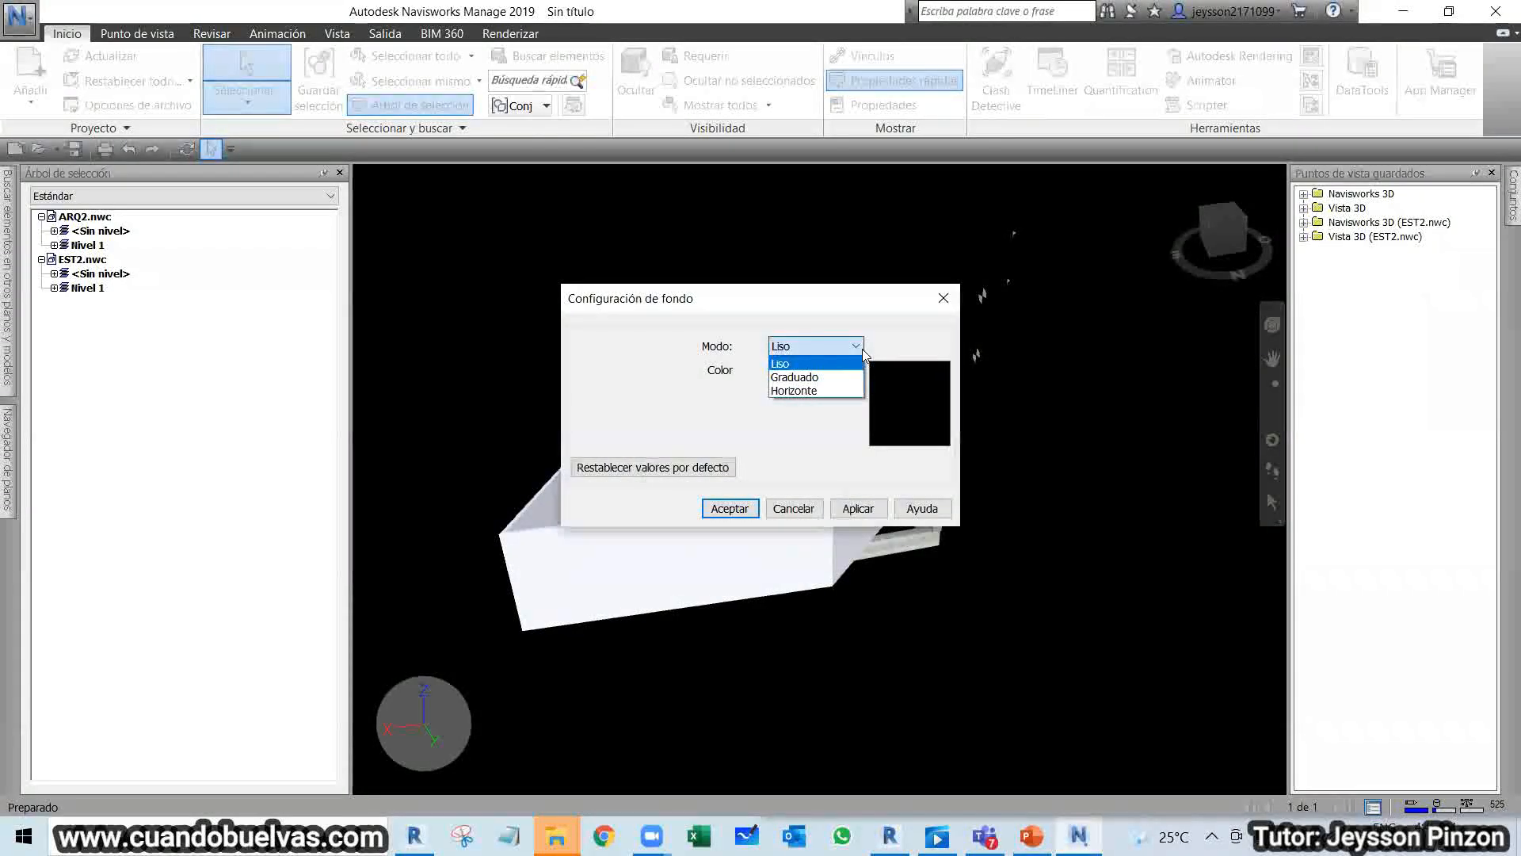
pyautogui.click(836, 378)
pyautogui.click(842, 348)
pyautogui.click(795, 391)
pyautogui.click(750, 511)
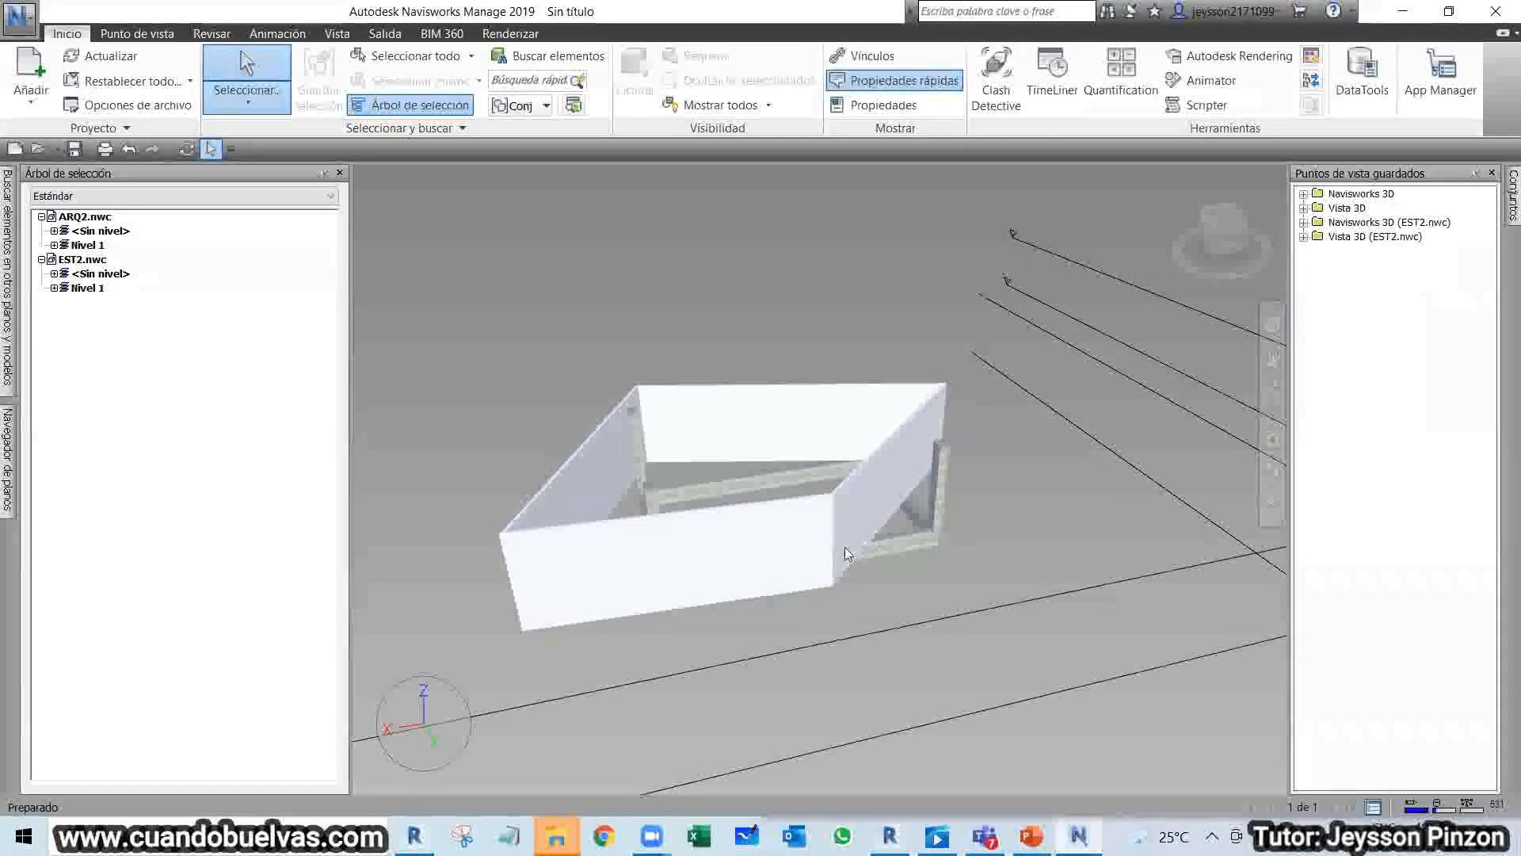
# Hide the <Sin nivel> groups of both ARQ2.nwc and EST2.nwc.
pyautogui.keyDown('shift'); pyautogui.moveTo(844, 546); pyautogui.dragTo(730, 505, button='middle'); pyautogui.keyUp('shift')
pyautogui.scroll(3, 979, 520)
pyautogui.scroll(-3, 979, 521)
pyautogui.keyDown('shift'); pyautogui.moveTo(895, 503); pyautogui.dragTo(717, 511, button='middle'); pyautogui.keyUp('shift')
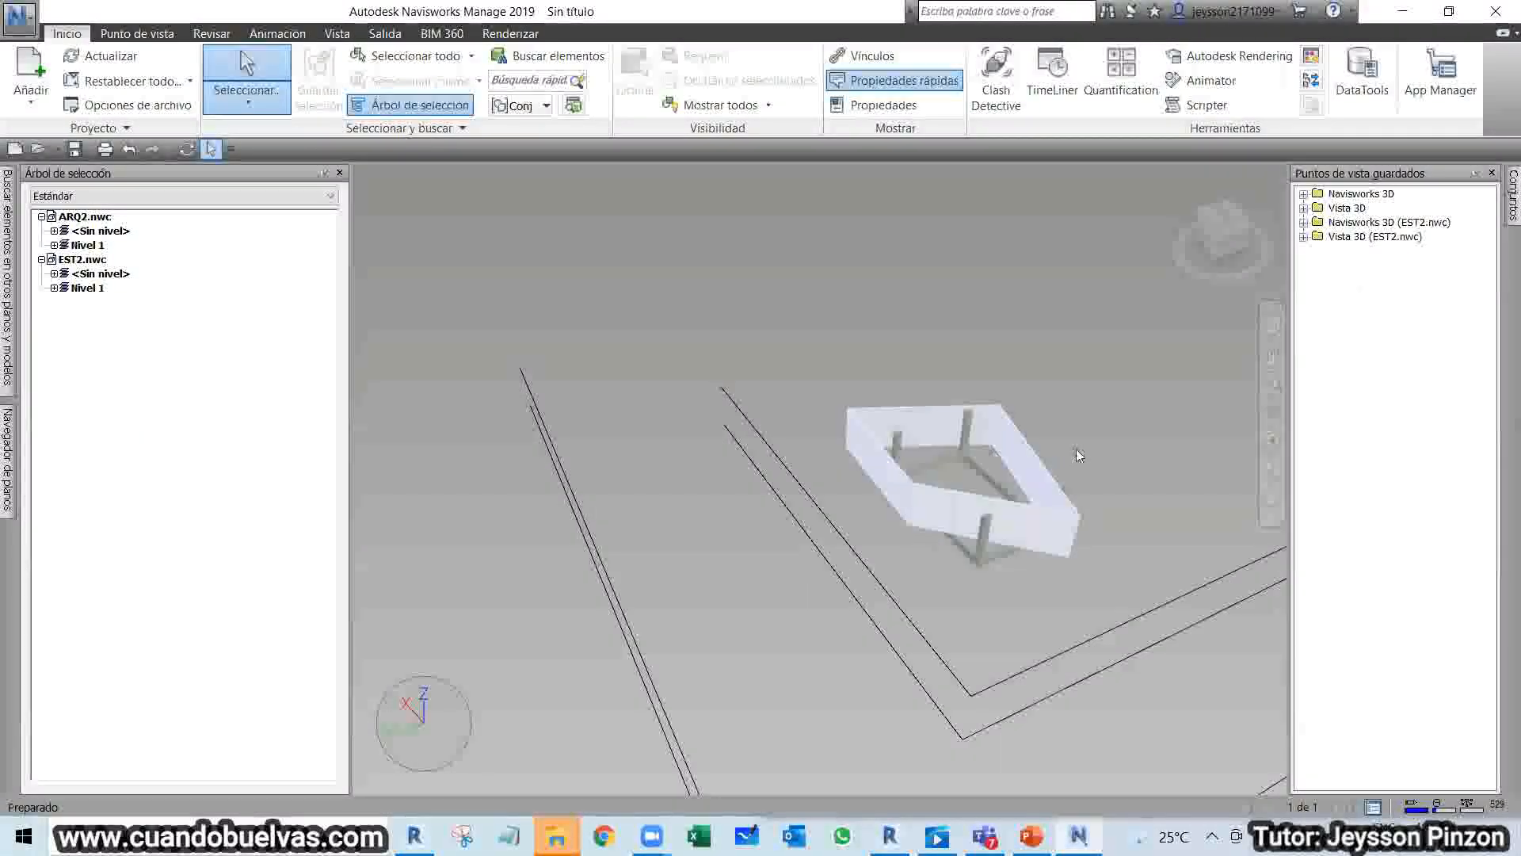
pyautogui.keyDown('shift'); pyautogui.moveTo(1074, 448); pyautogui.dragTo(1003, 447, button='middle'); pyautogui.keyUp('shift')
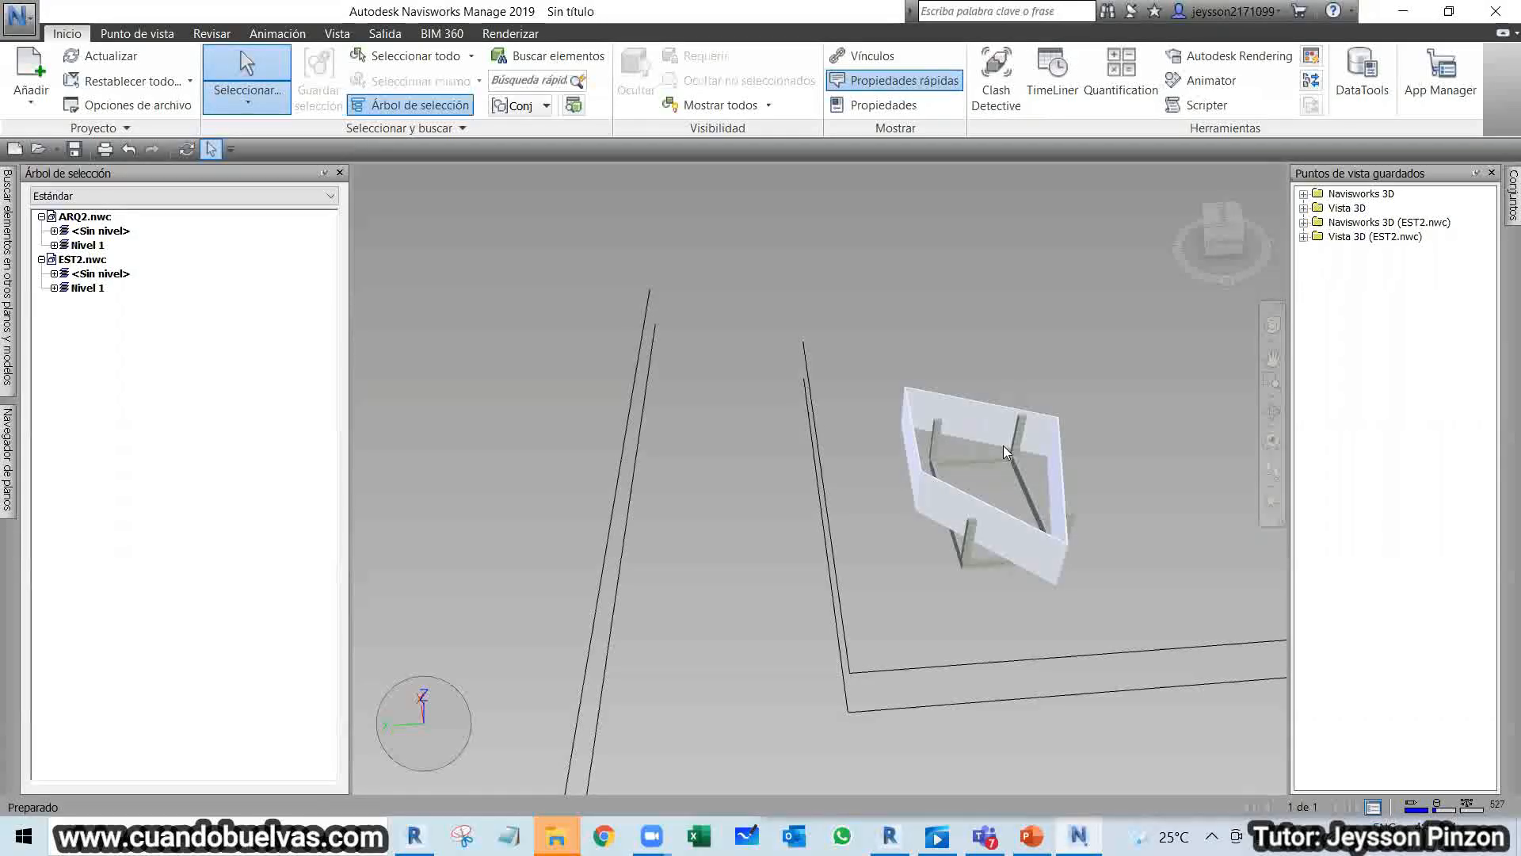
pyautogui.keyDown('shift'); pyautogui.moveTo(1003, 445); pyautogui.dragTo(1048, 510, button='middle'); pyautogui.keyUp('shift')
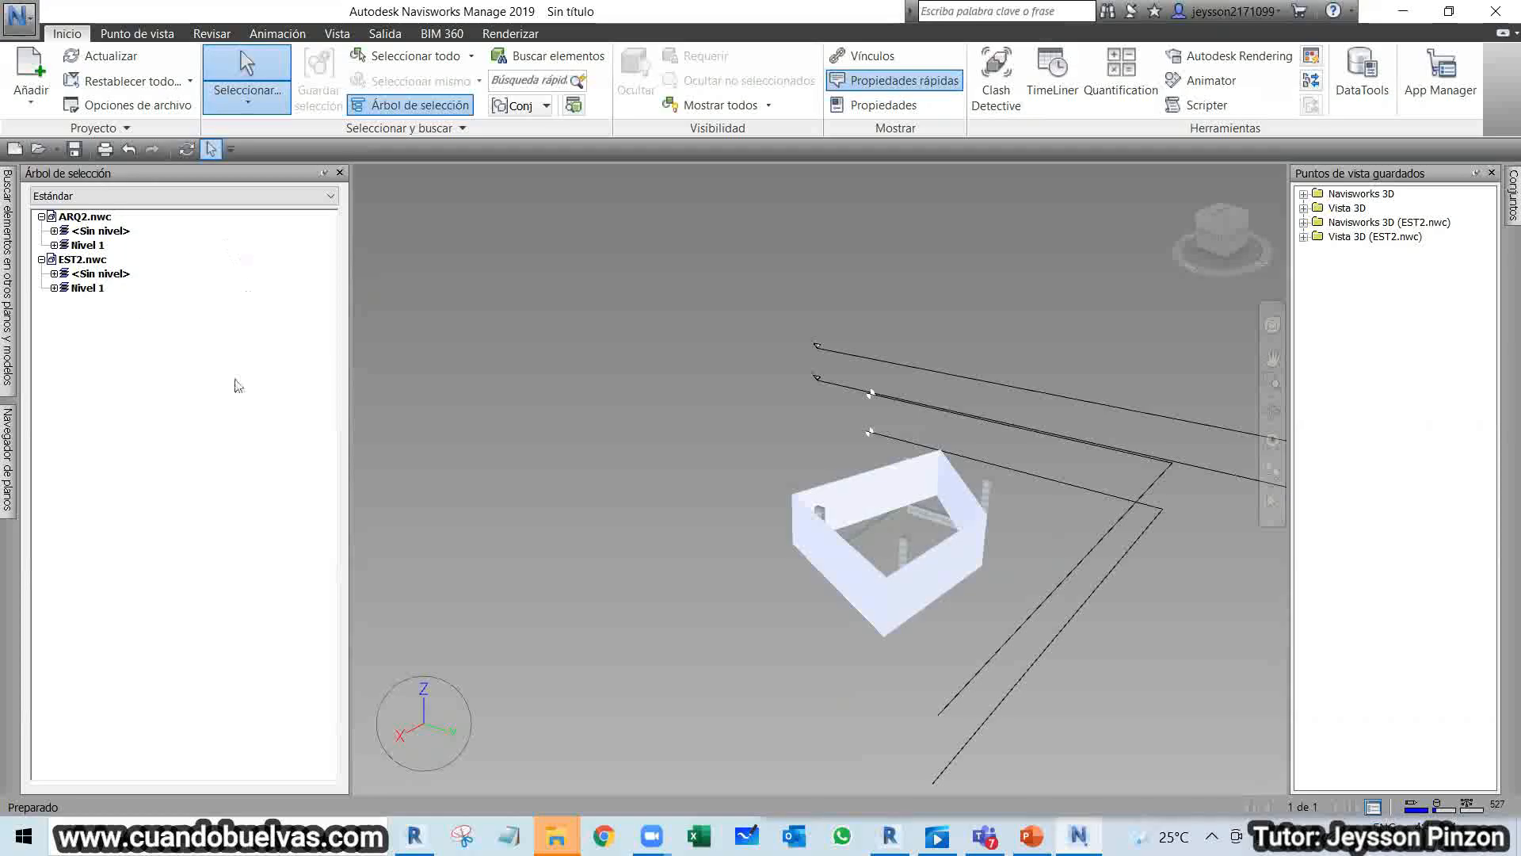
pyautogui.click(82, 230)
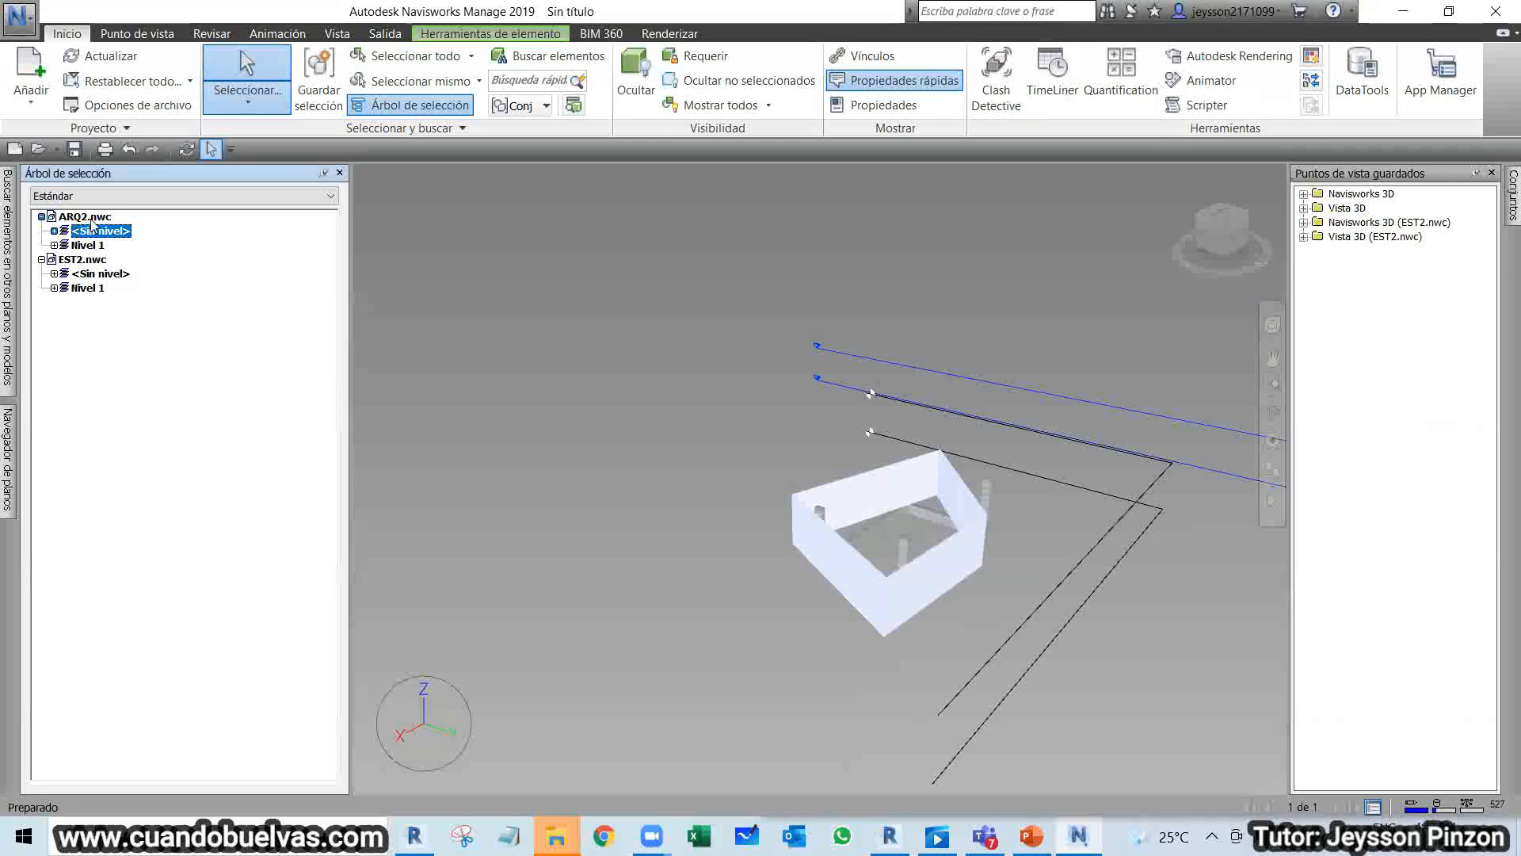
pyautogui.hotkey('ctrl', 'h')
pyautogui.click(90, 275)
pyautogui.hotkey('ctrl', 'h')
pyautogui.press('Escape')
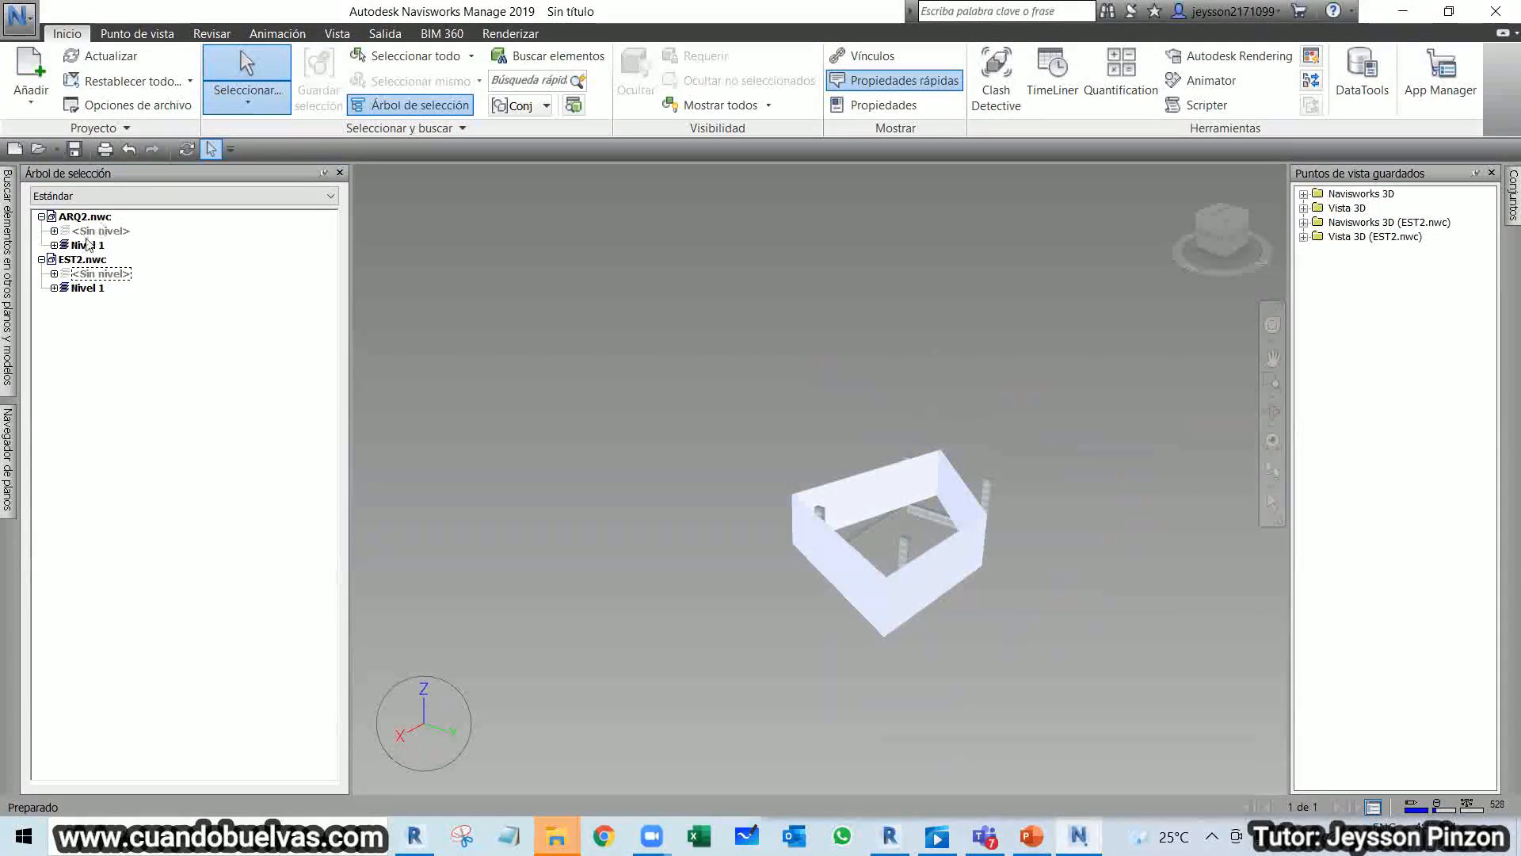
# Undo the hiding of EST2.nwc's <Sin nivel> group and the last view change.
pyautogui.hotkey('ctrl', 'z')
pyautogui.hotkey('ctrl', 'z')
pyautogui.hotkey('ctrl', 'z')
pyautogui.press('Escape')
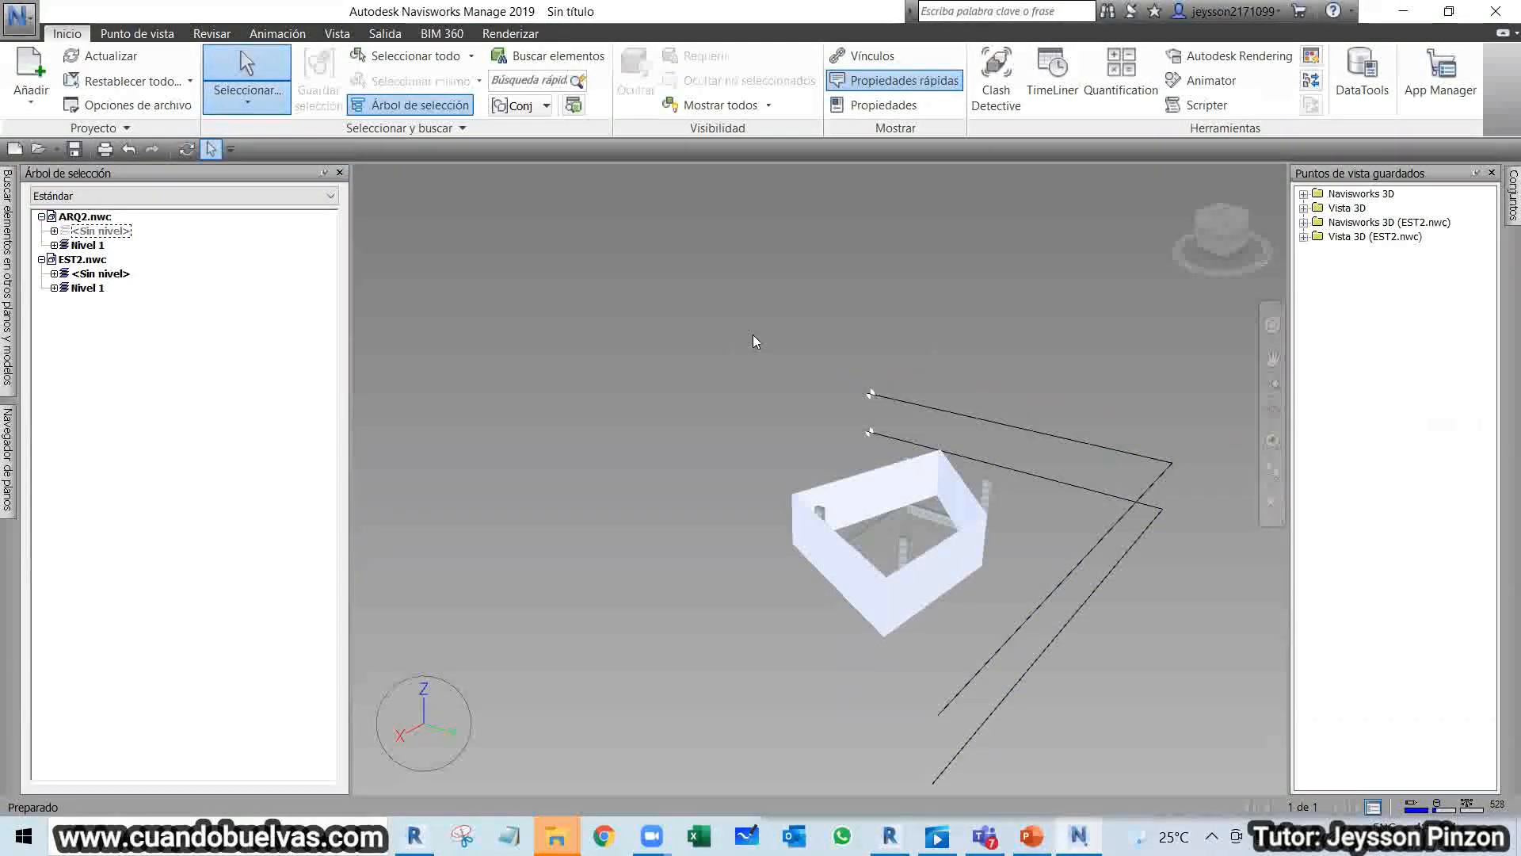
pyautogui.hotkey('ctrl', 'z')
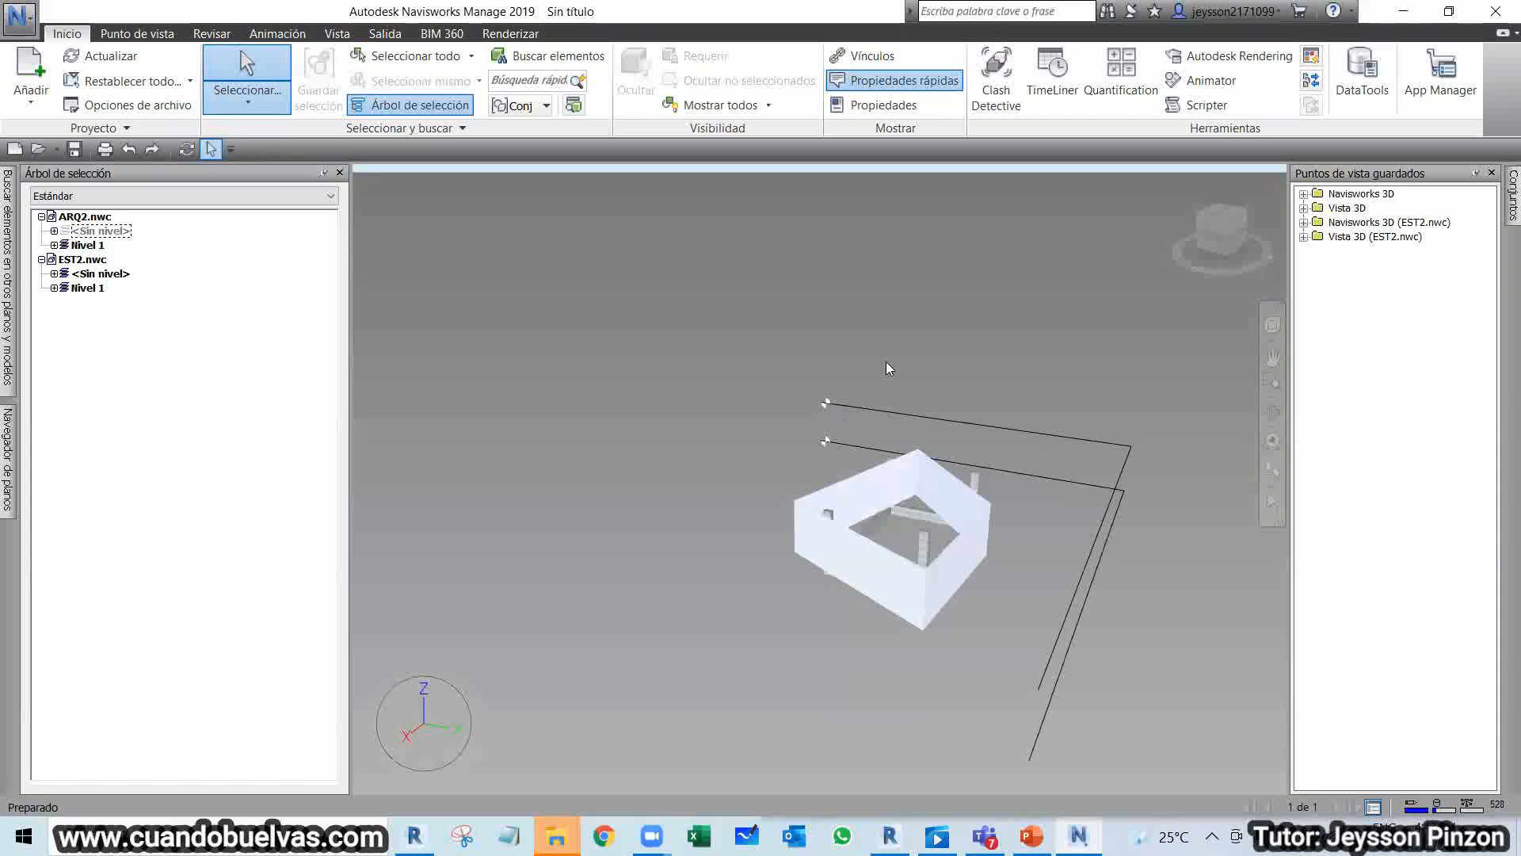
pyautogui.hotkey('ctrl', 'z')
# Select the Nivel group under Niveles in EST2.nwc from its level marker and hide its level lines.
pyautogui.click(871, 396)
pyautogui.click(865, 442)
pyautogui.click(867, 435)
pyautogui.click(875, 366)
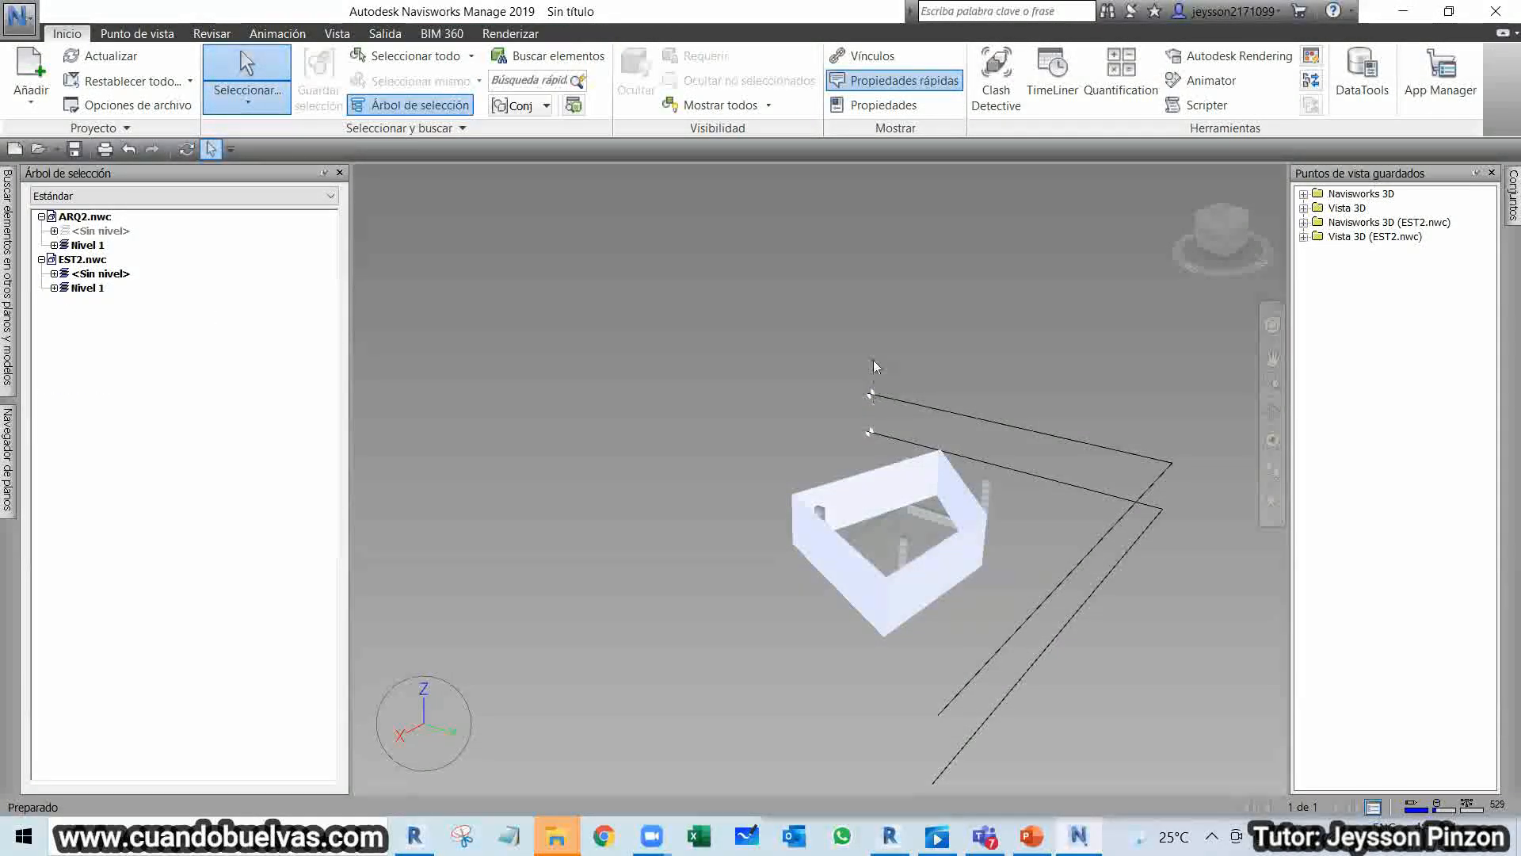
pyautogui.click(873, 360)
pyautogui.click(873, 354)
pyautogui.click(100, 275)
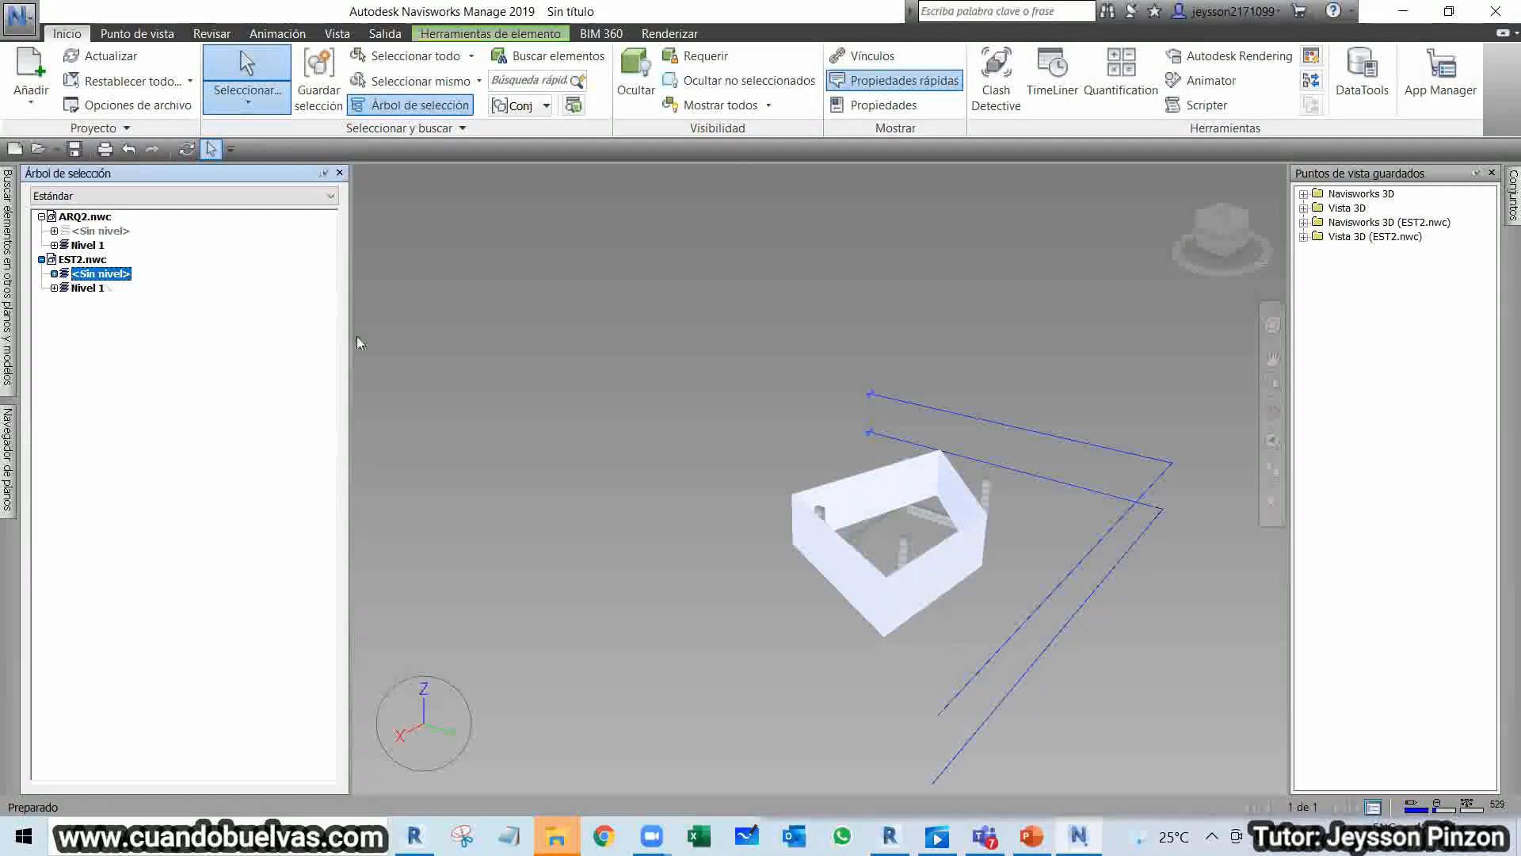
pyautogui.click(851, 346)
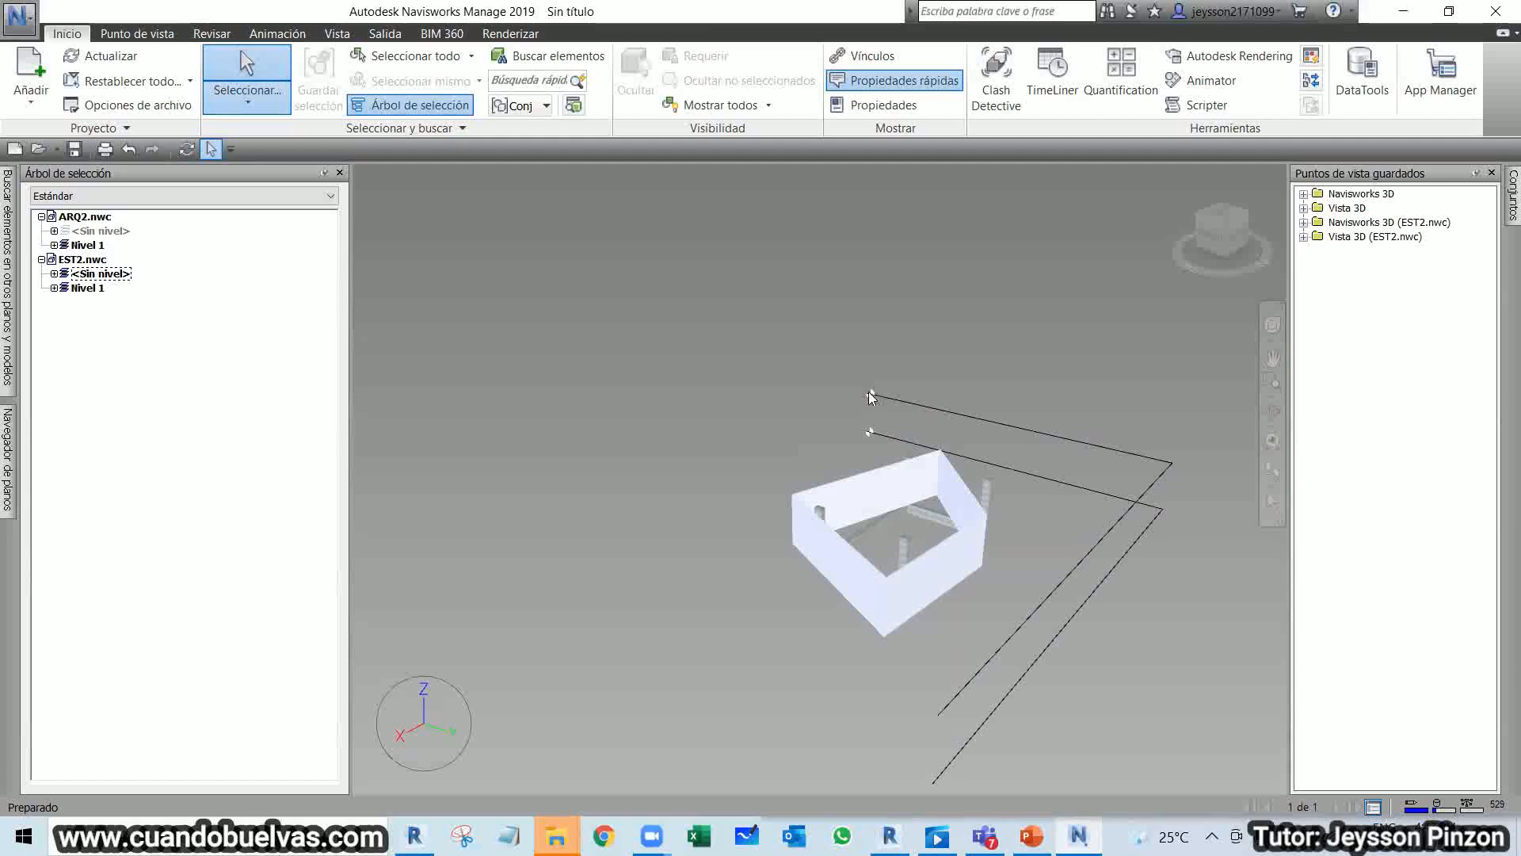
pyautogui.click(869, 435)
pyautogui.click(109, 303)
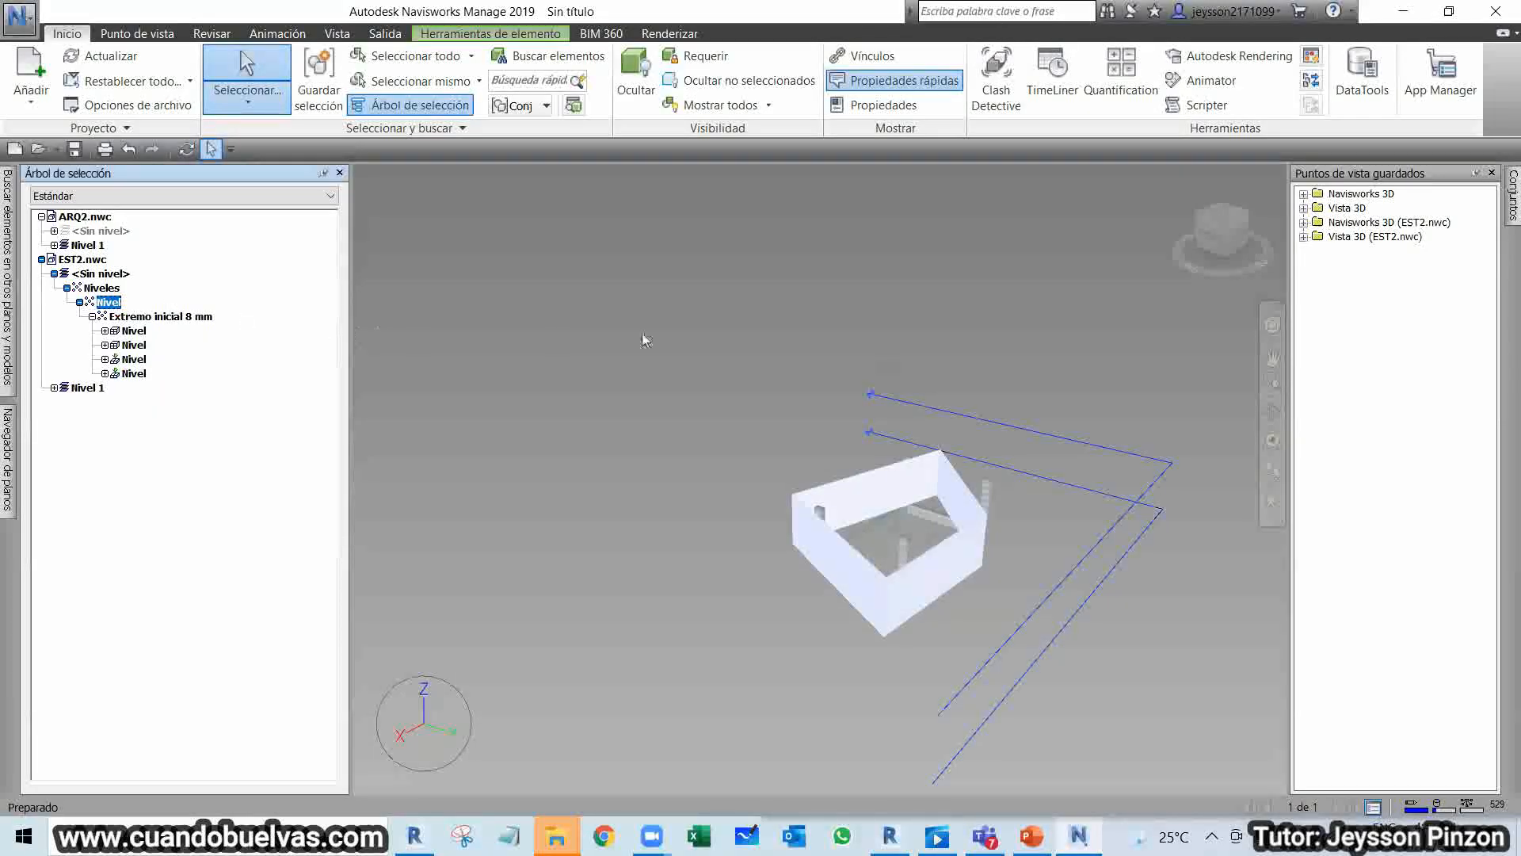
pyautogui.hotkey('ctrl', 'h')
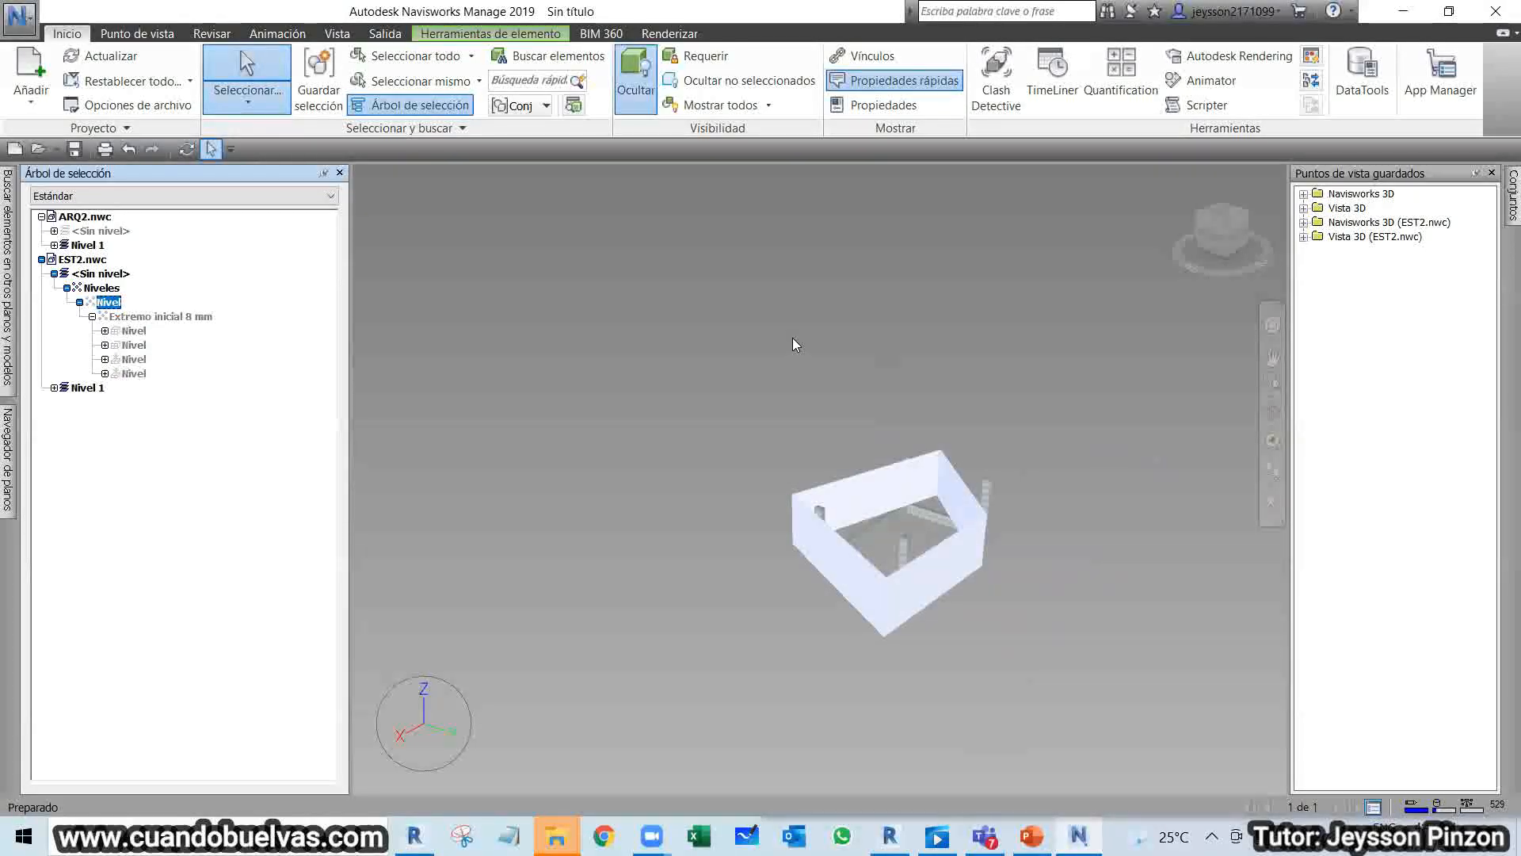
pyautogui.keyDown('shift'); pyautogui.moveTo(774, 543); pyautogui.dragTo(627, 545, button='middle'); pyautogui.keyUp('shift')
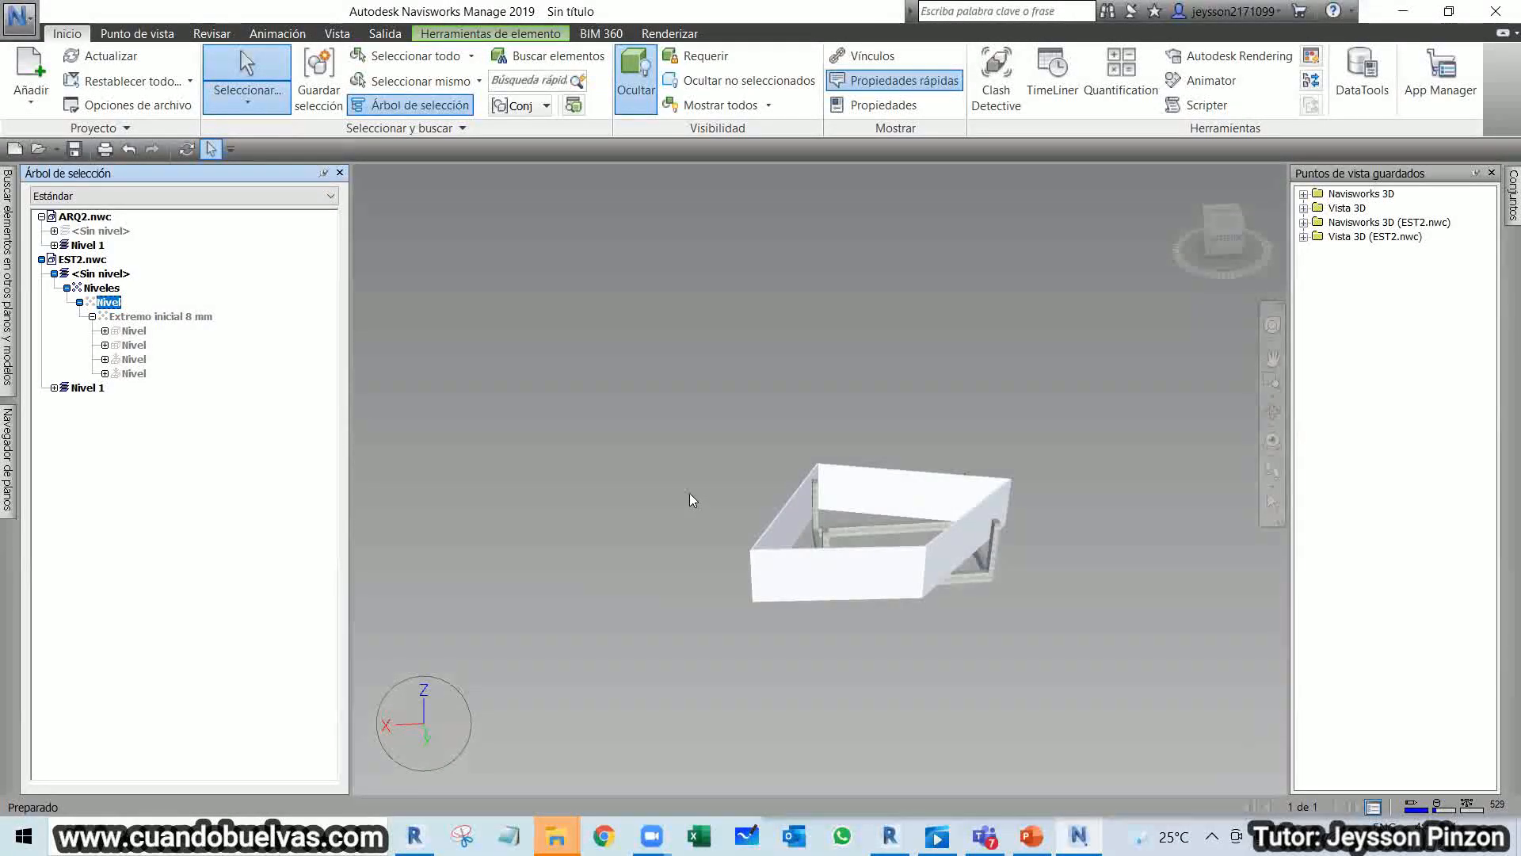
pyautogui.click(206, 36)
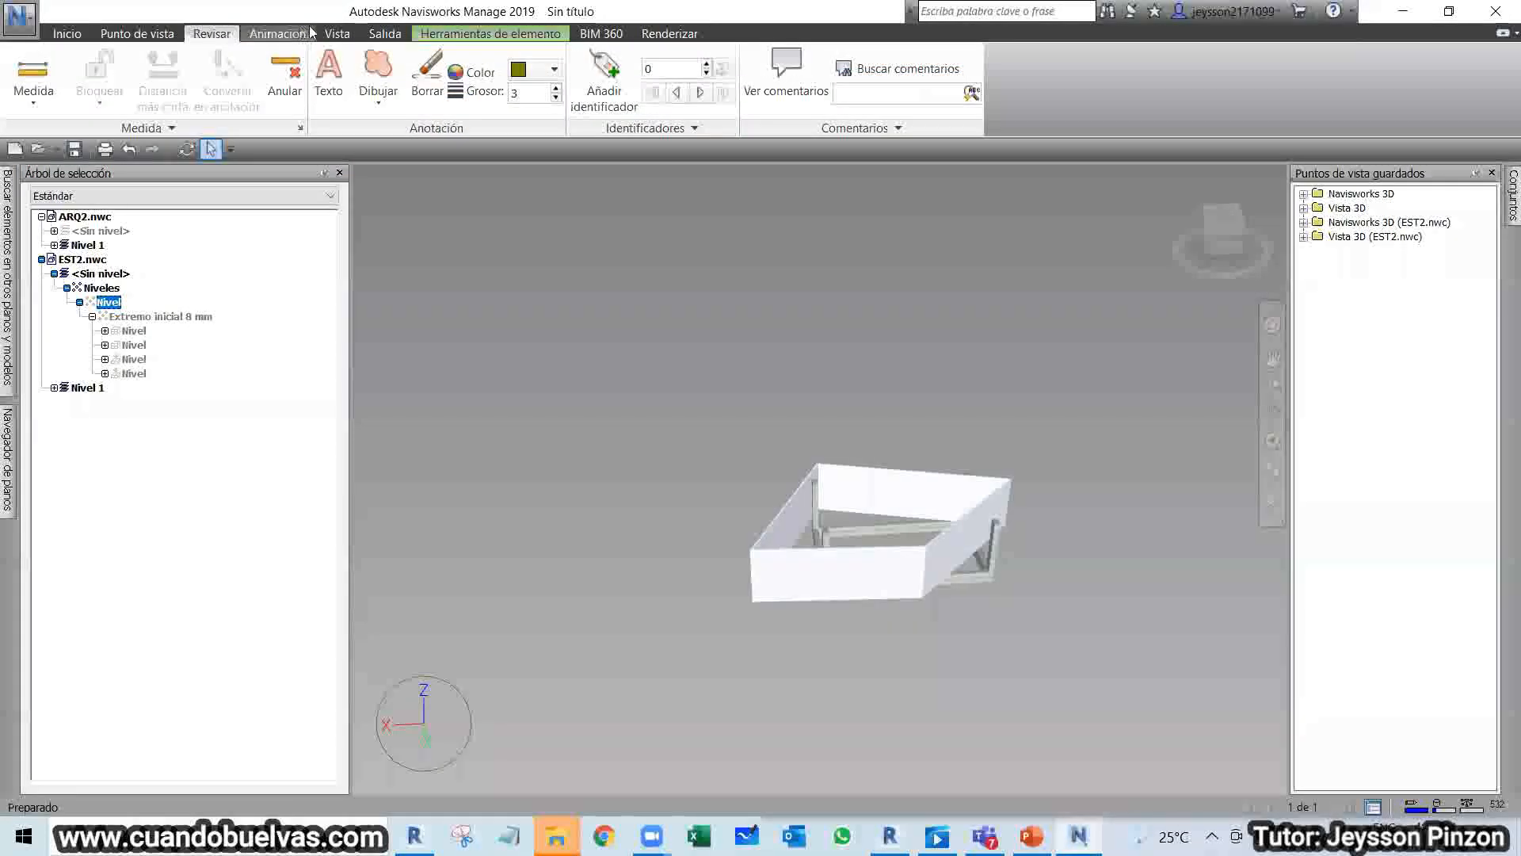
pyautogui.click(347, 35)
pyautogui.click(530, 347)
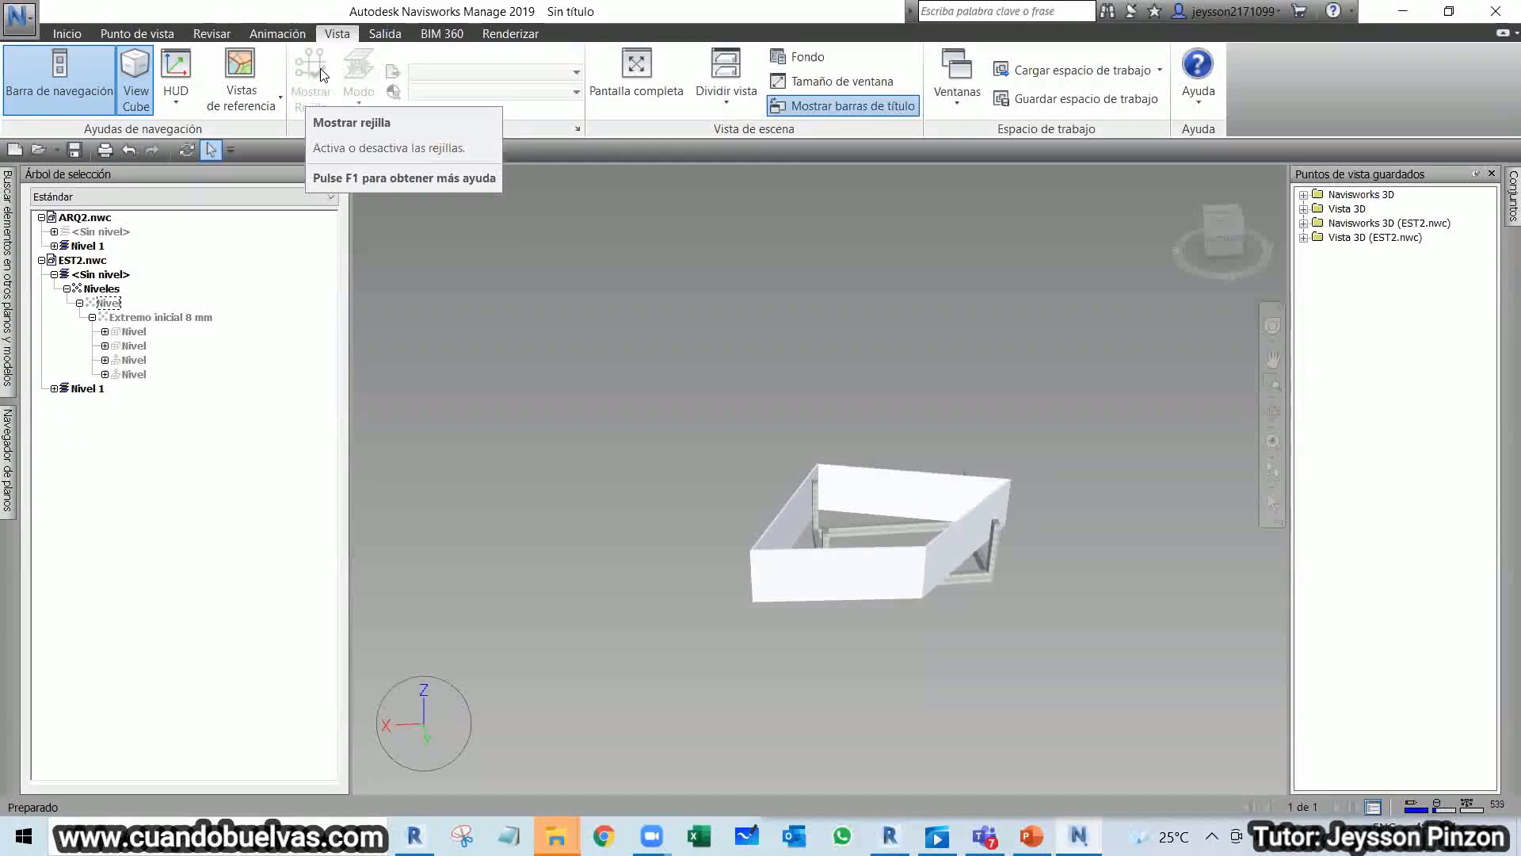
pyautogui.click(78, 34)
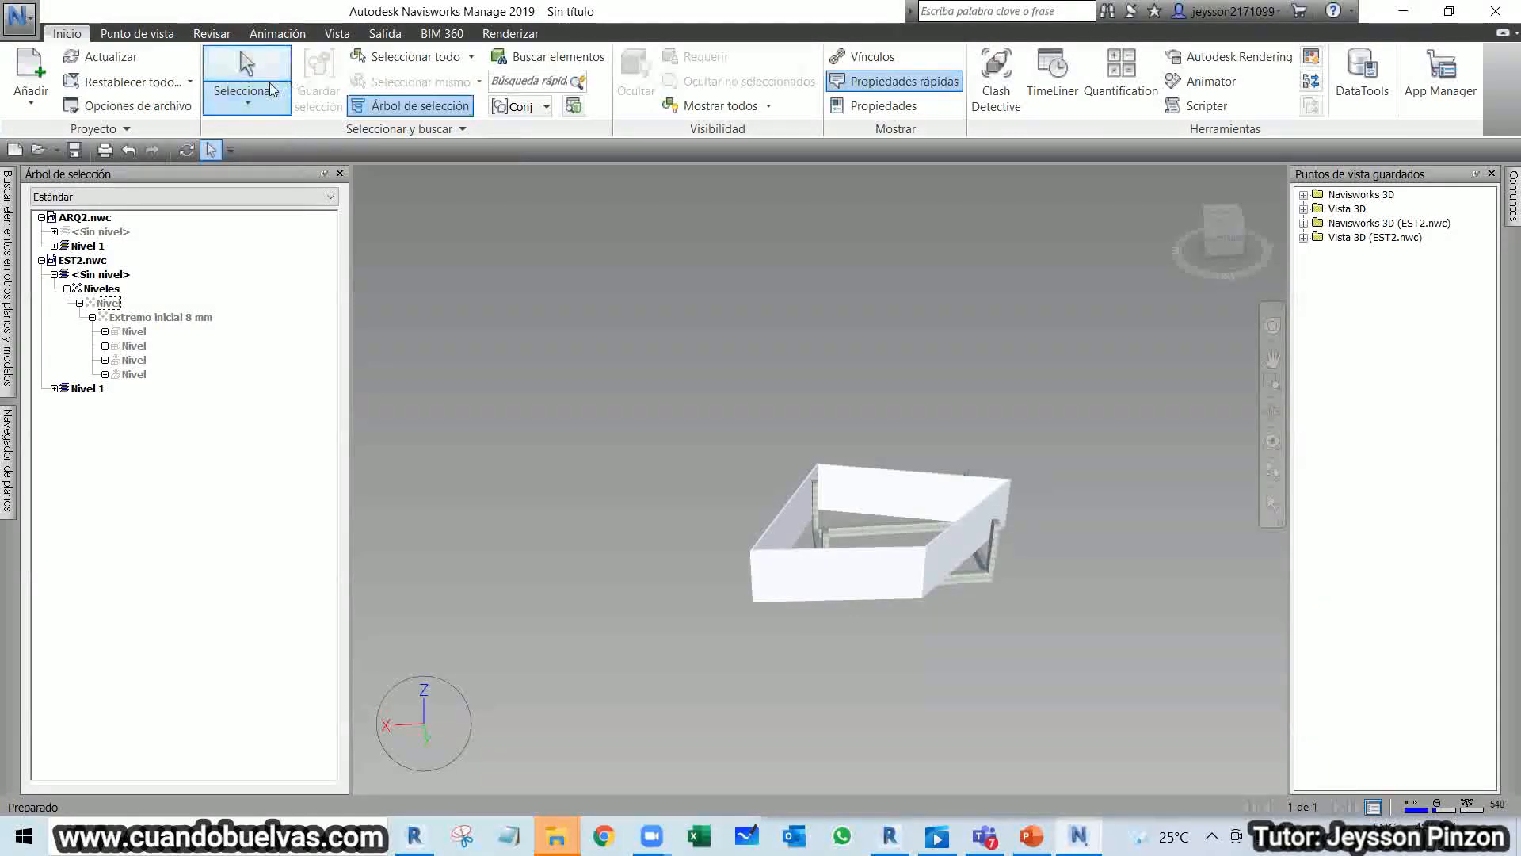
pyautogui.click(247, 101)
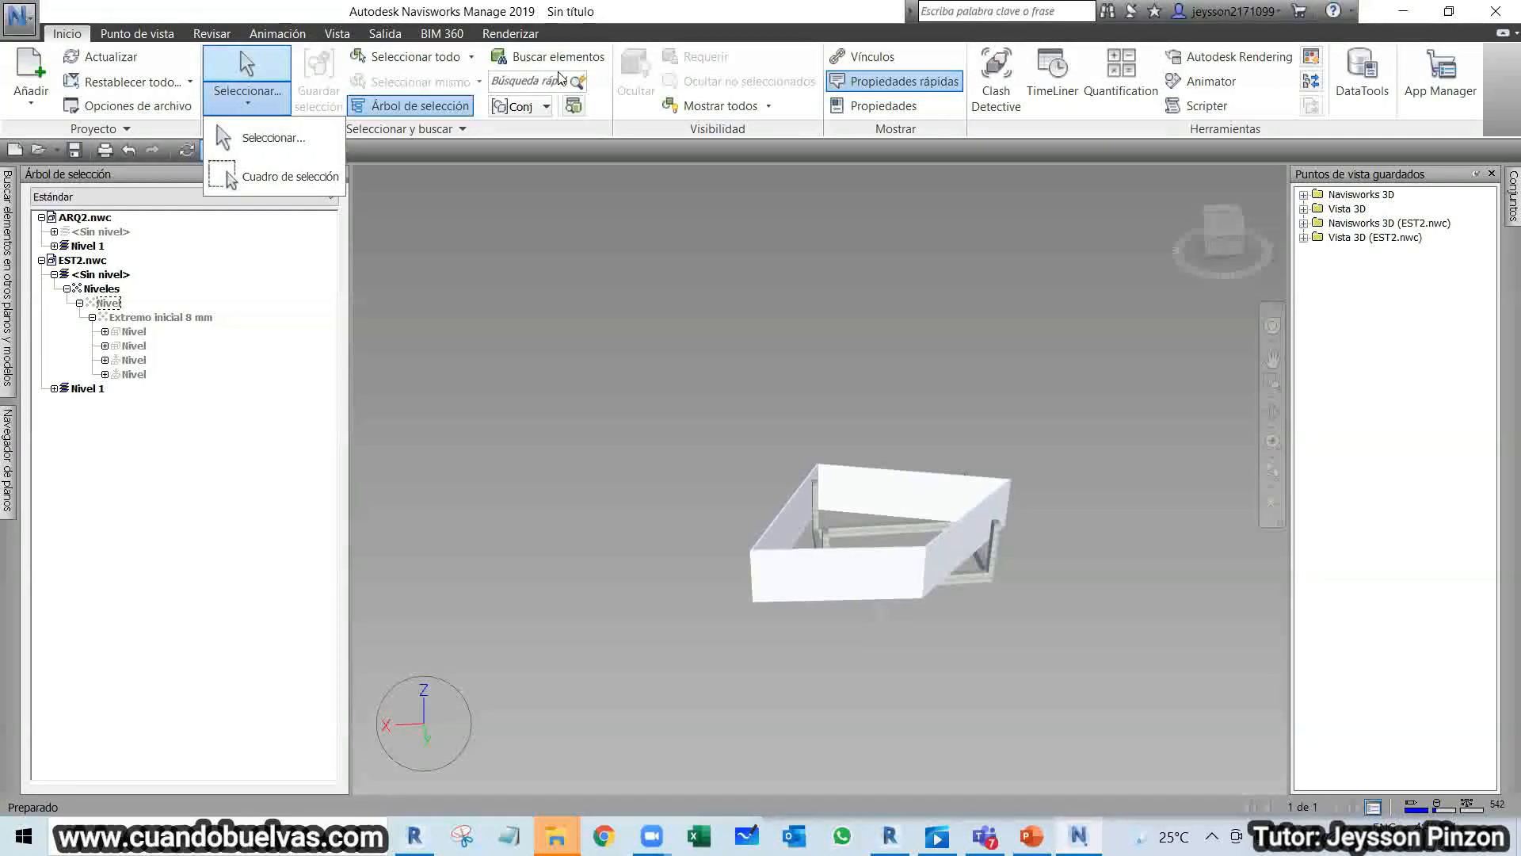
# Show the full properties of the rear architectural wall and review its material, Revit material and element data.
pyautogui.click(877, 105)
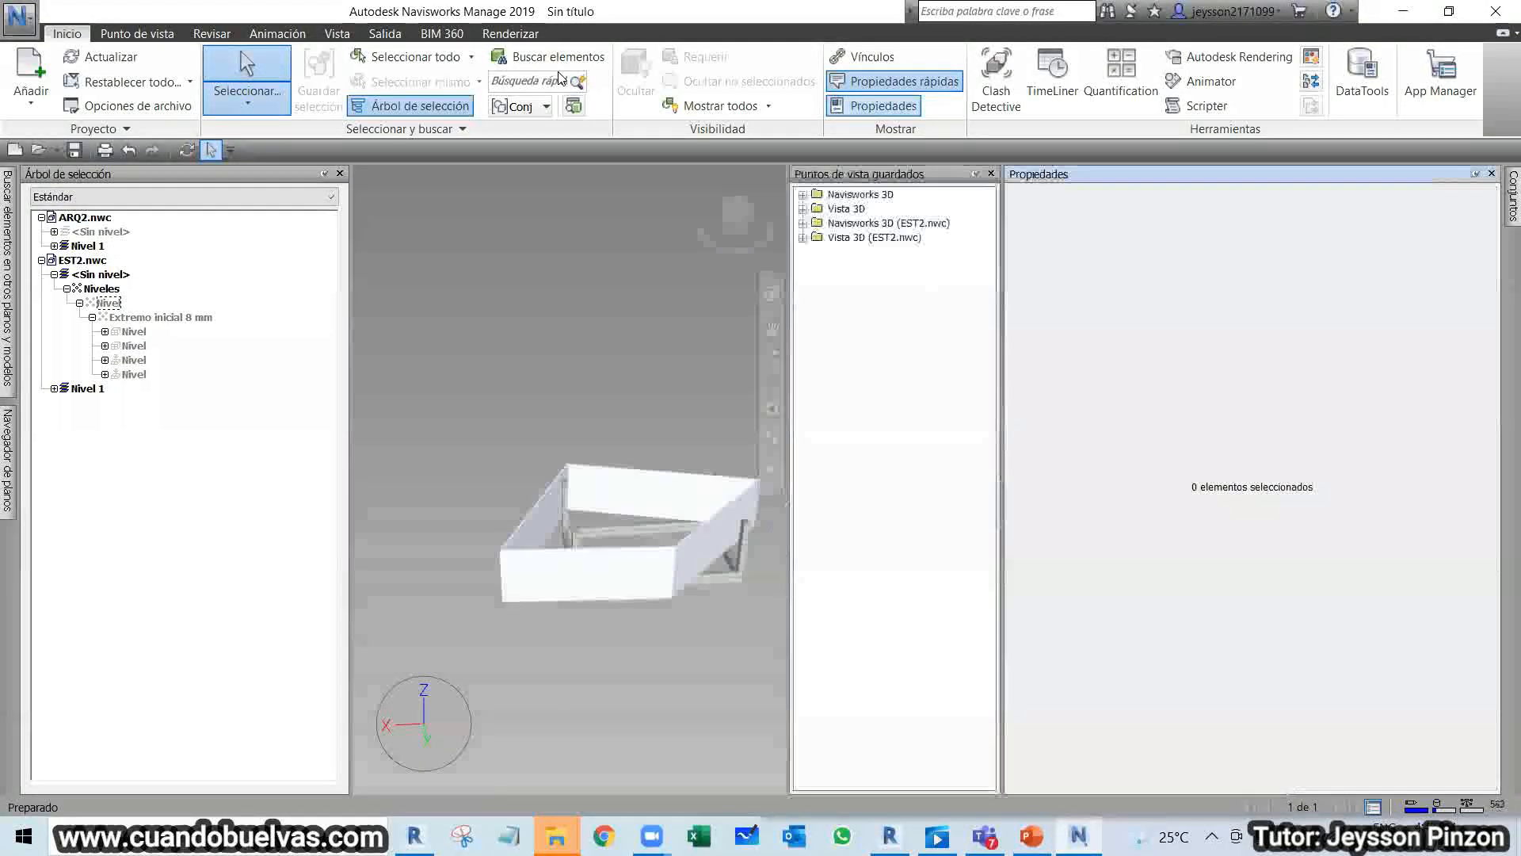
pyautogui.click(654, 497)
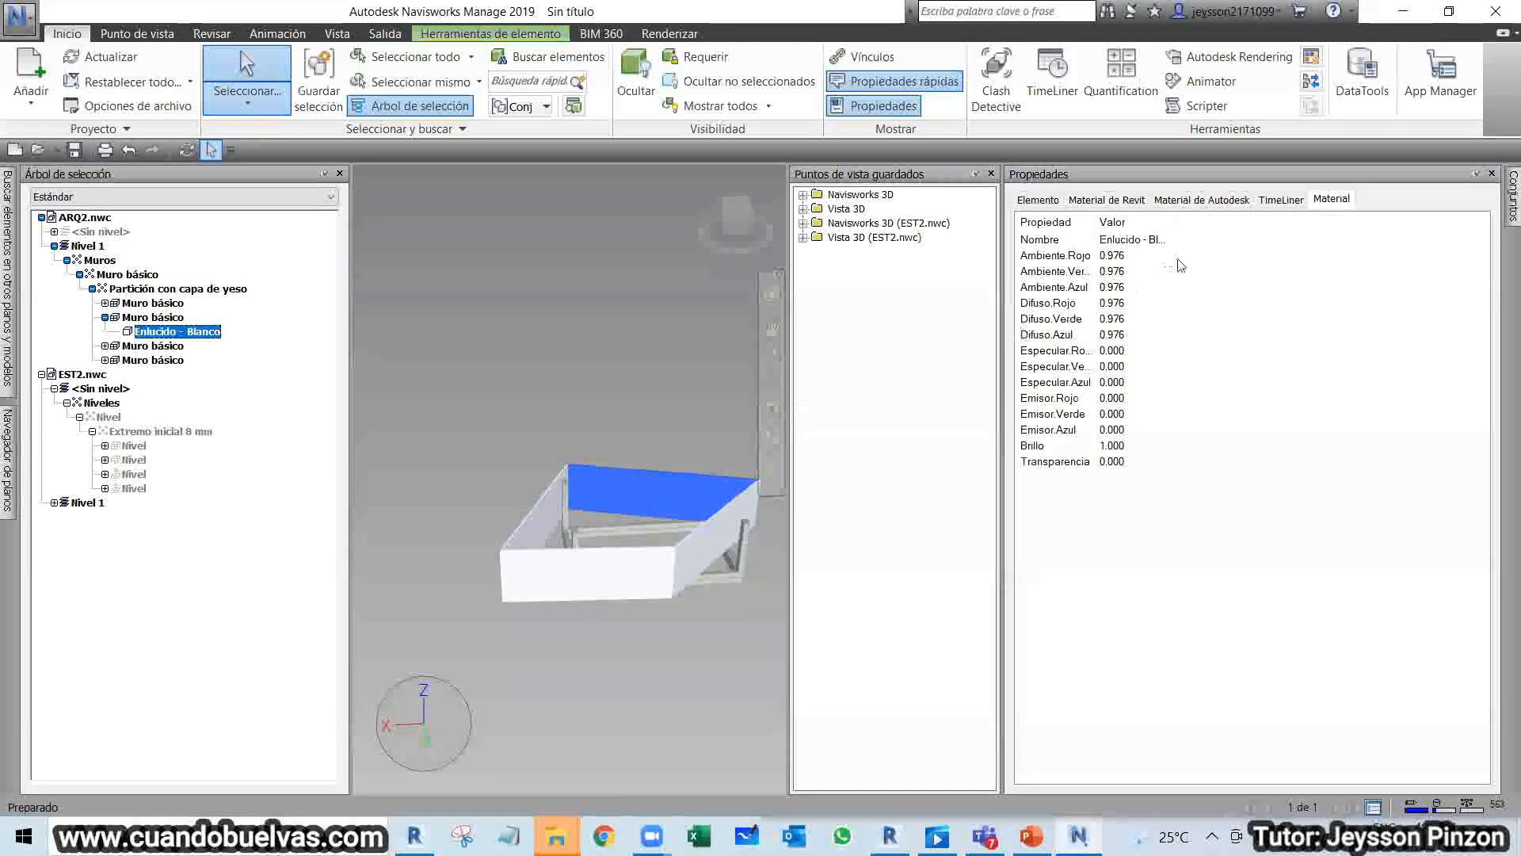
pyautogui.click(1106, 200)
pyautogui.click(1038, 200)
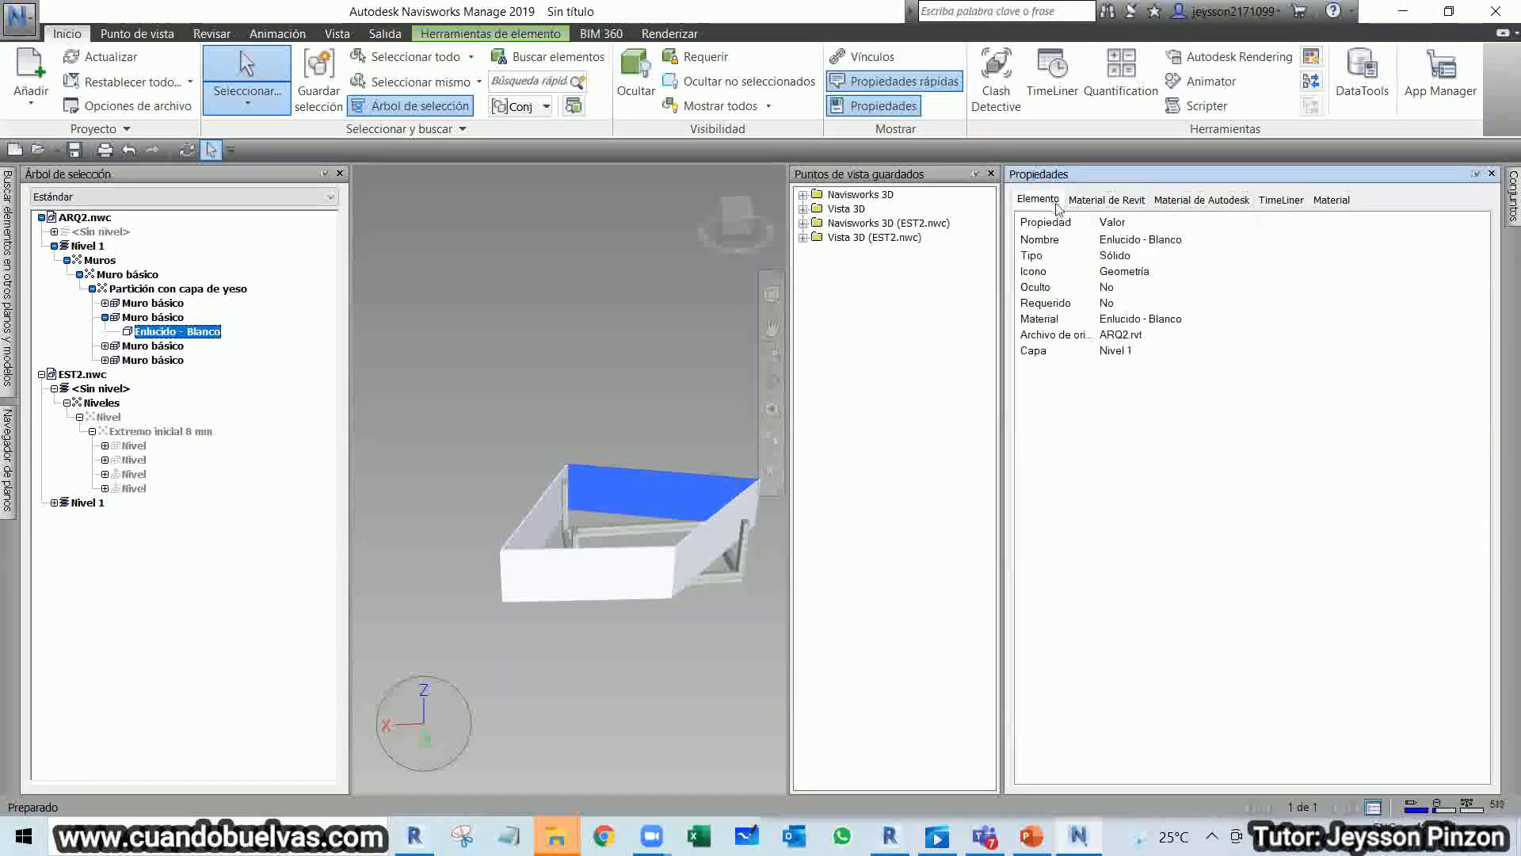
# Review the concrete column's element, Revit material, Autodesk material, TimeLiner and material properties, and close the property display.
pyautogui.click(740, 545)
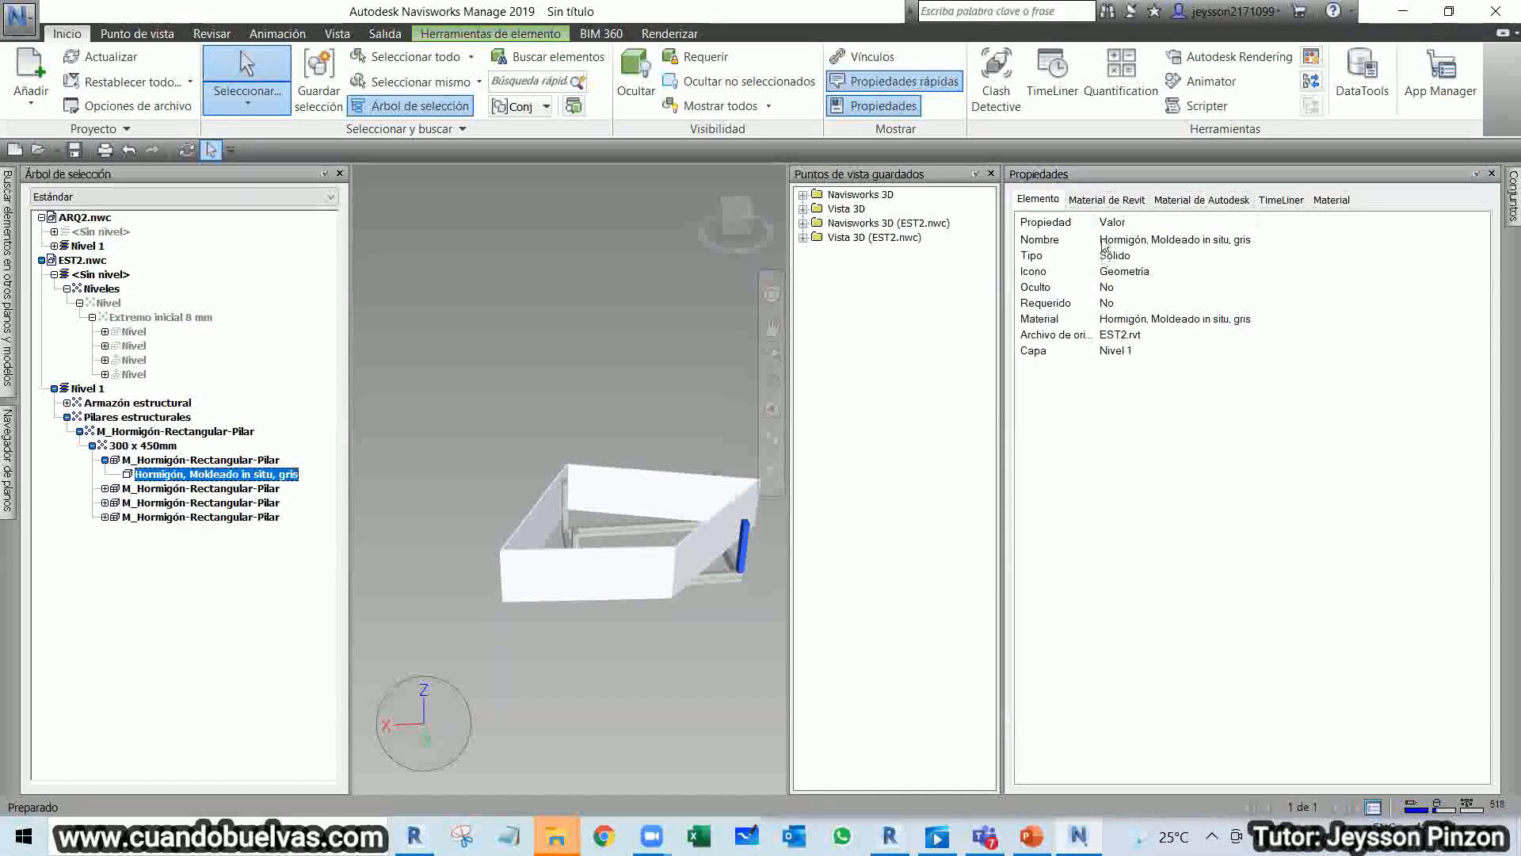
pyautogui.click(1106, 202)
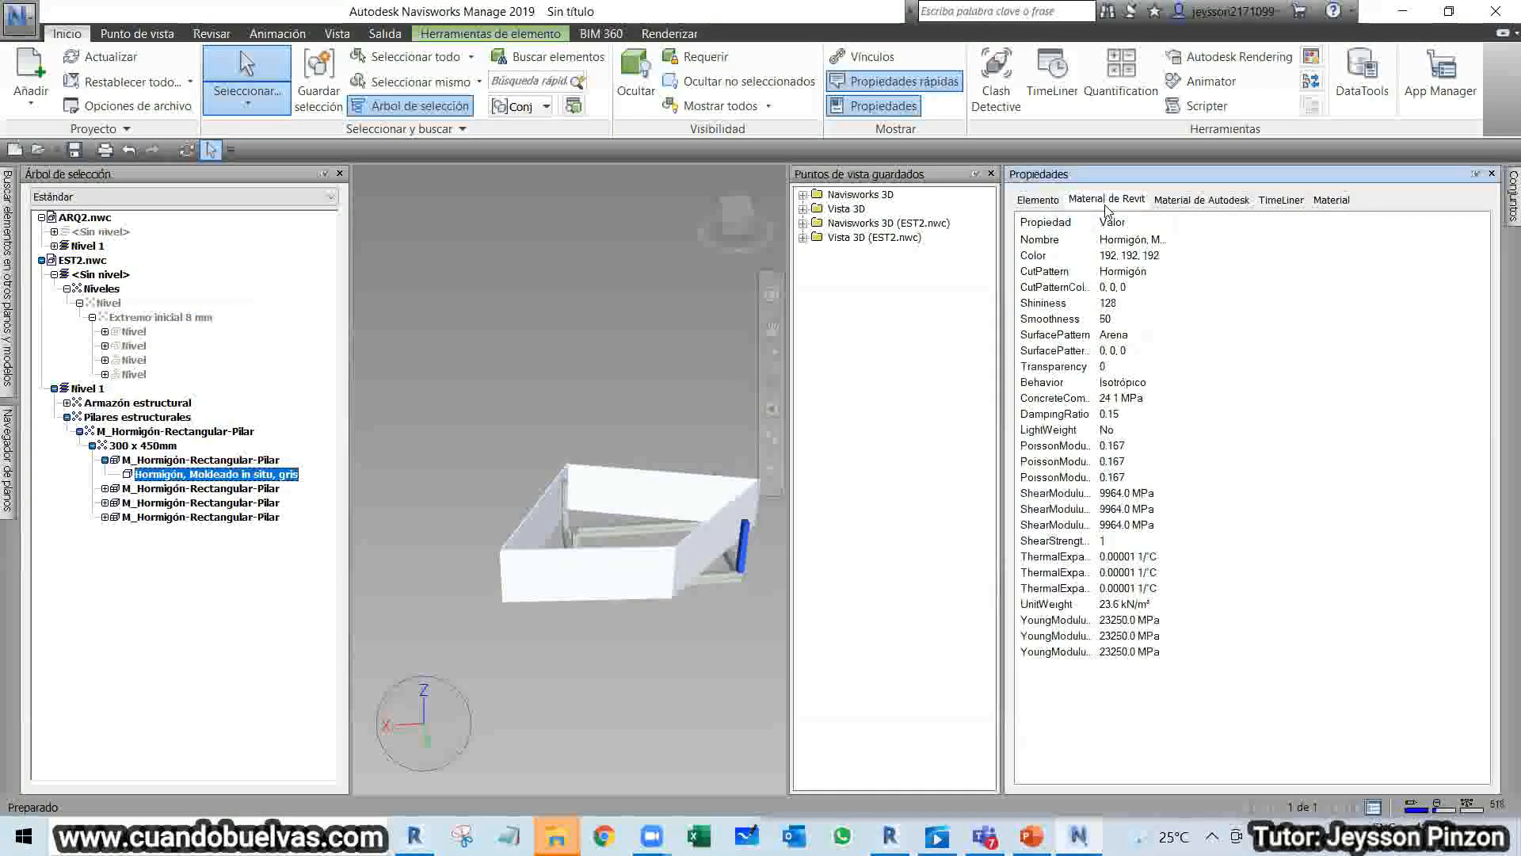
pyautogui.click(1204, 200)
pyautogui.click(1275, 200)
pyautogui.click(1331, 199)
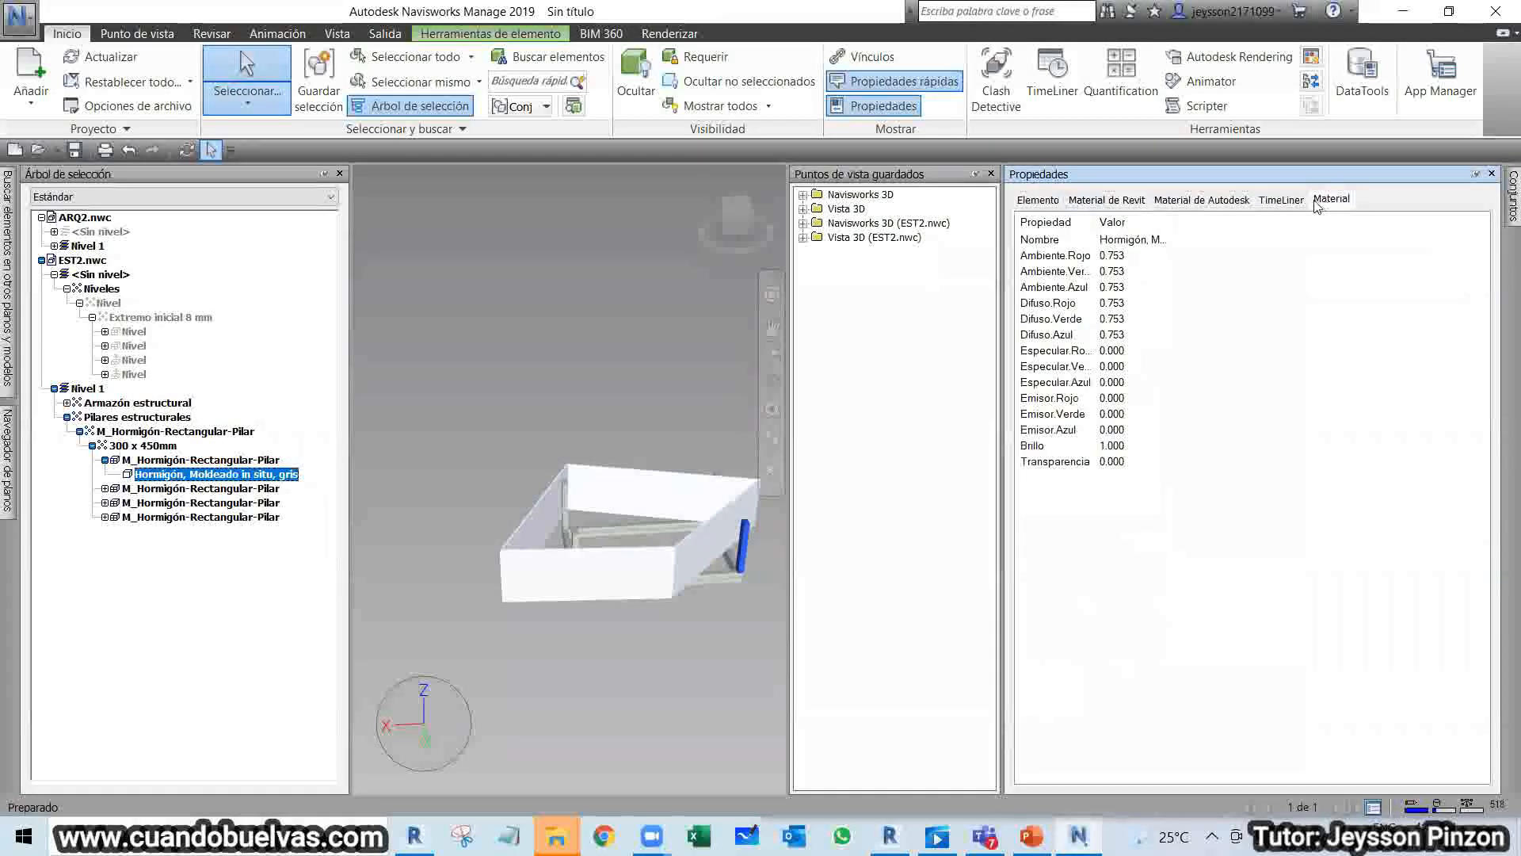
pyautogui.click(1492, 173)
pyautogui.click(909, 362)
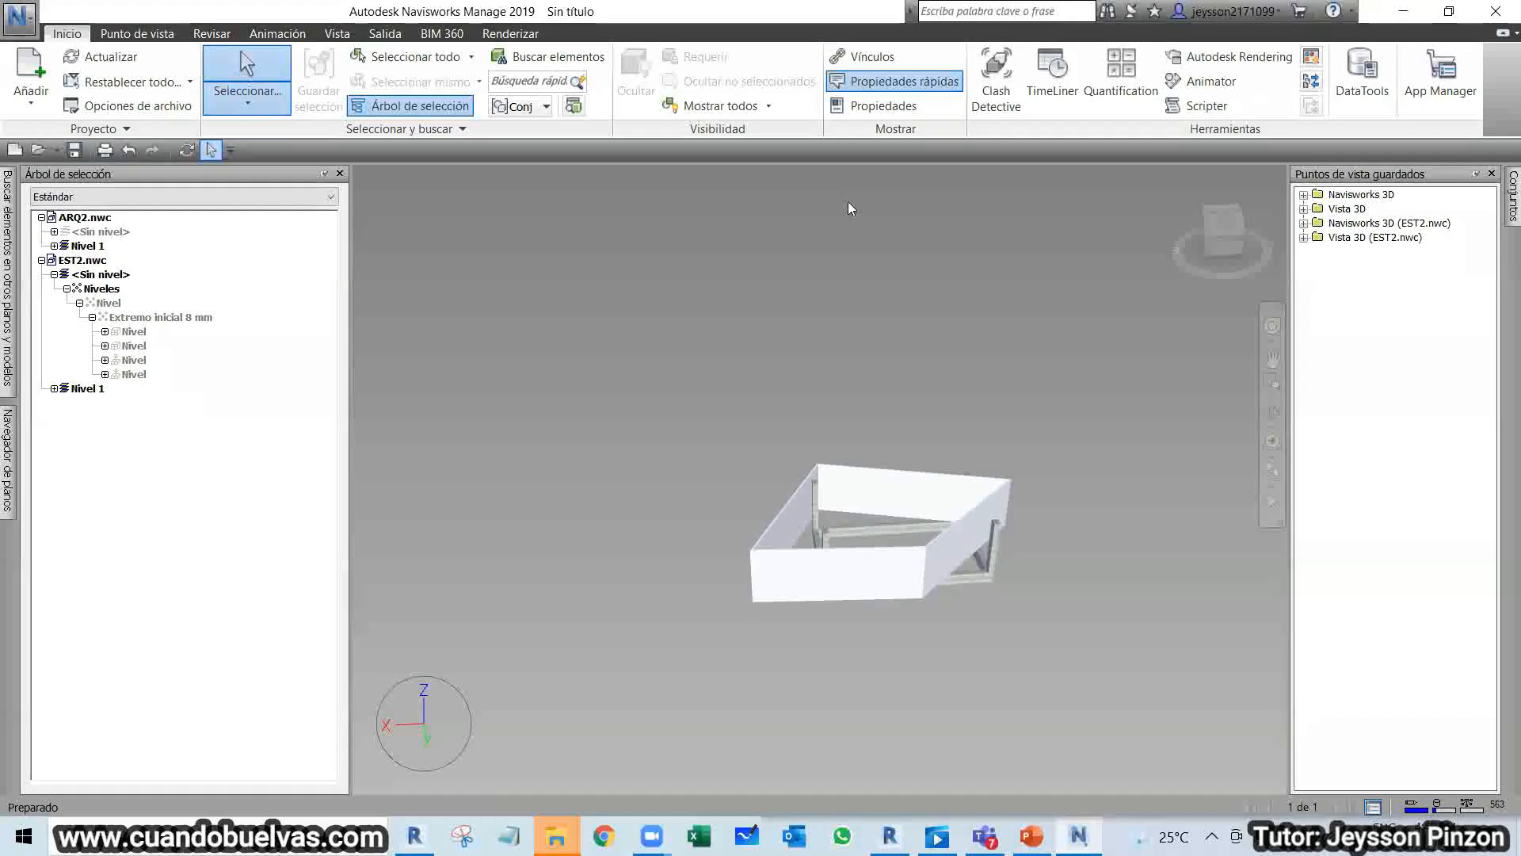
pyautogui.click(996, 79)
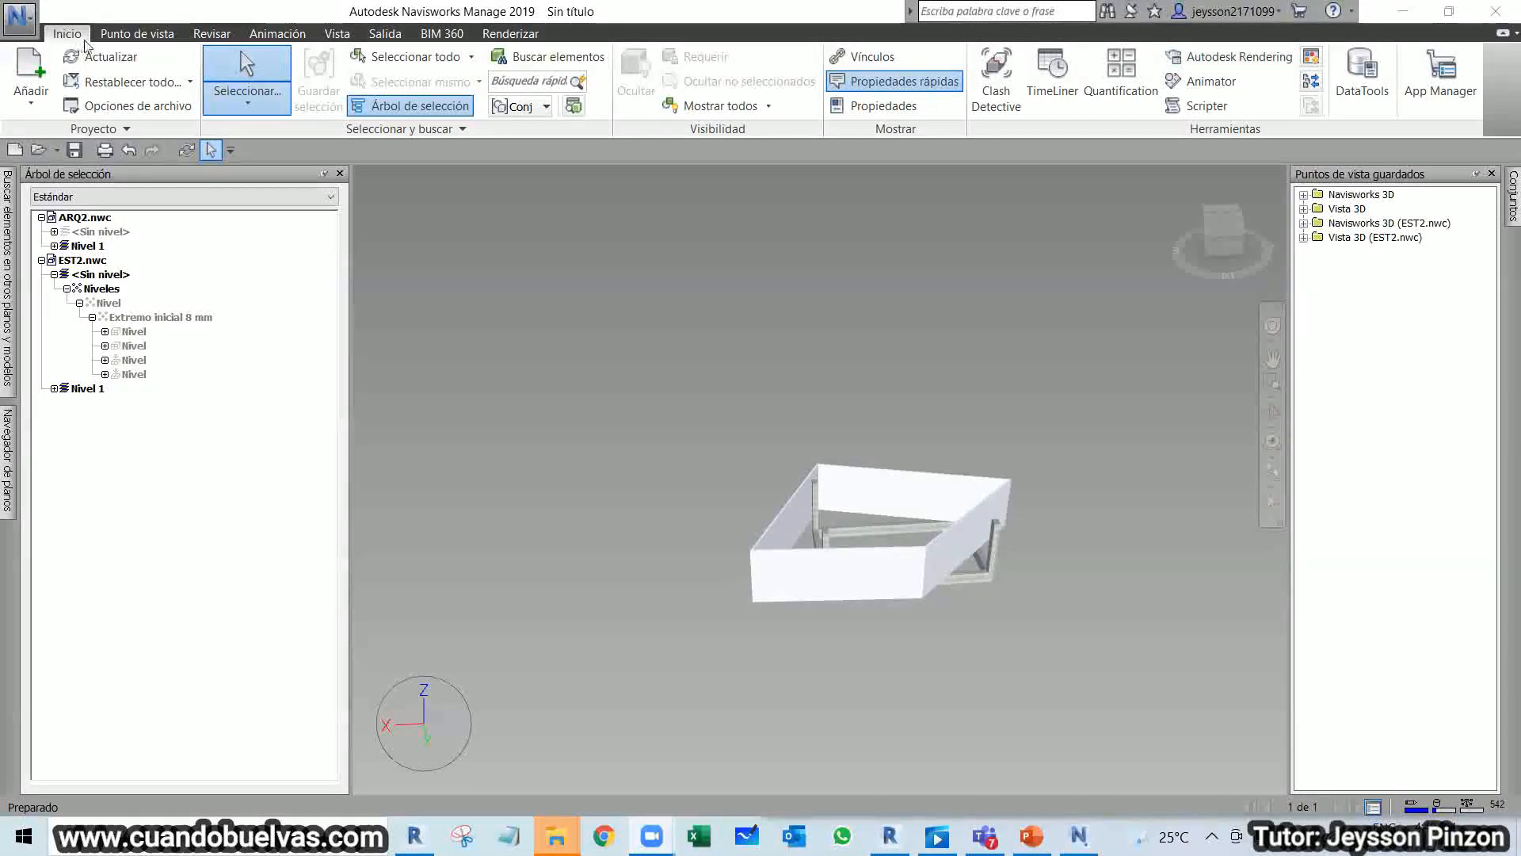
pyautogui.click(129, 38)
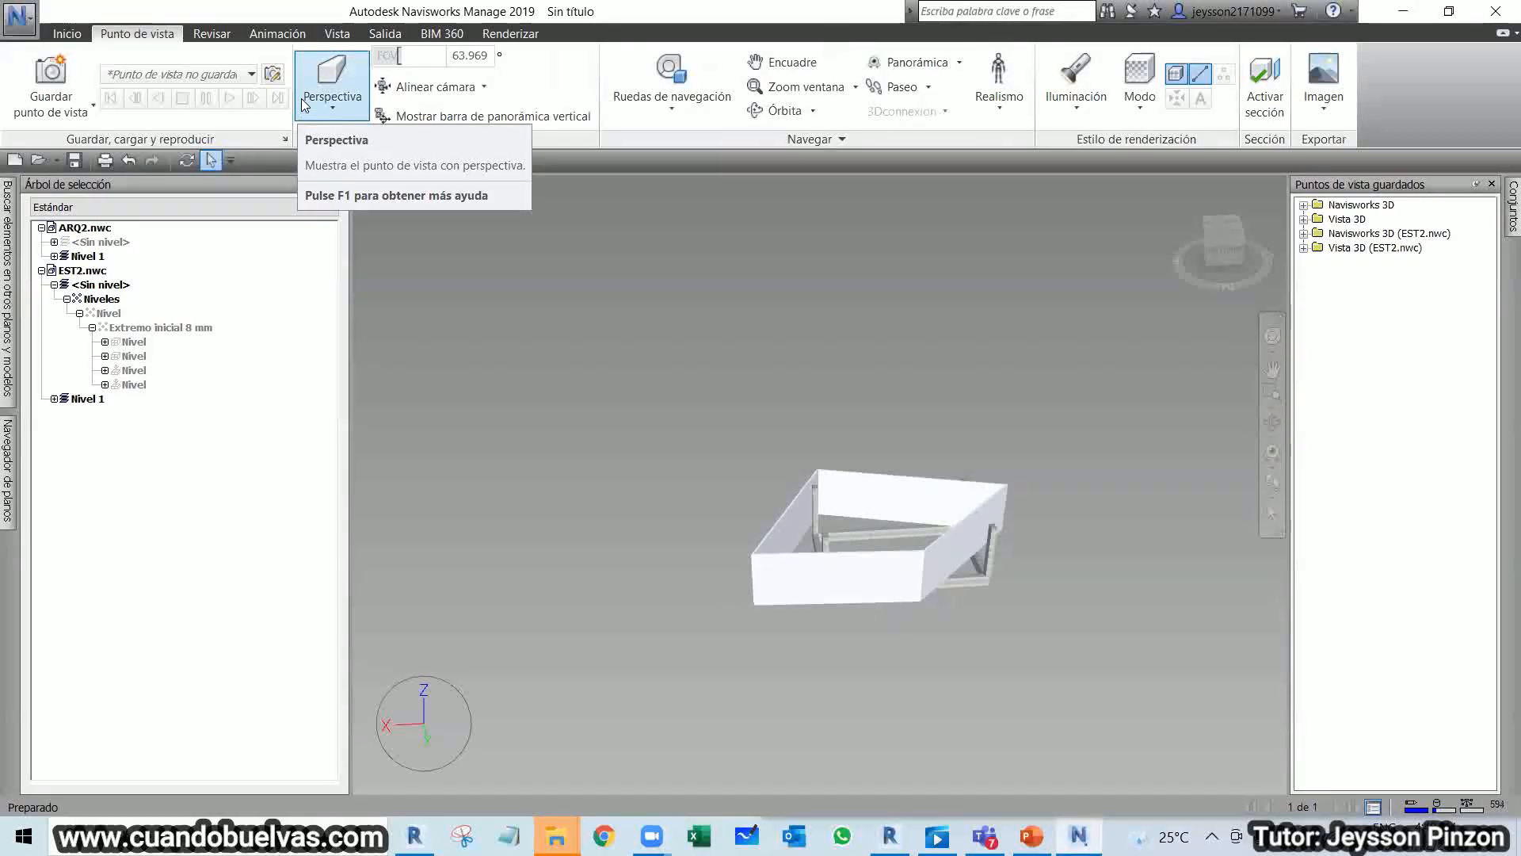
# Switch the camera to orthographic projection and return it to perspective.
pyautogui.click(333, 108)
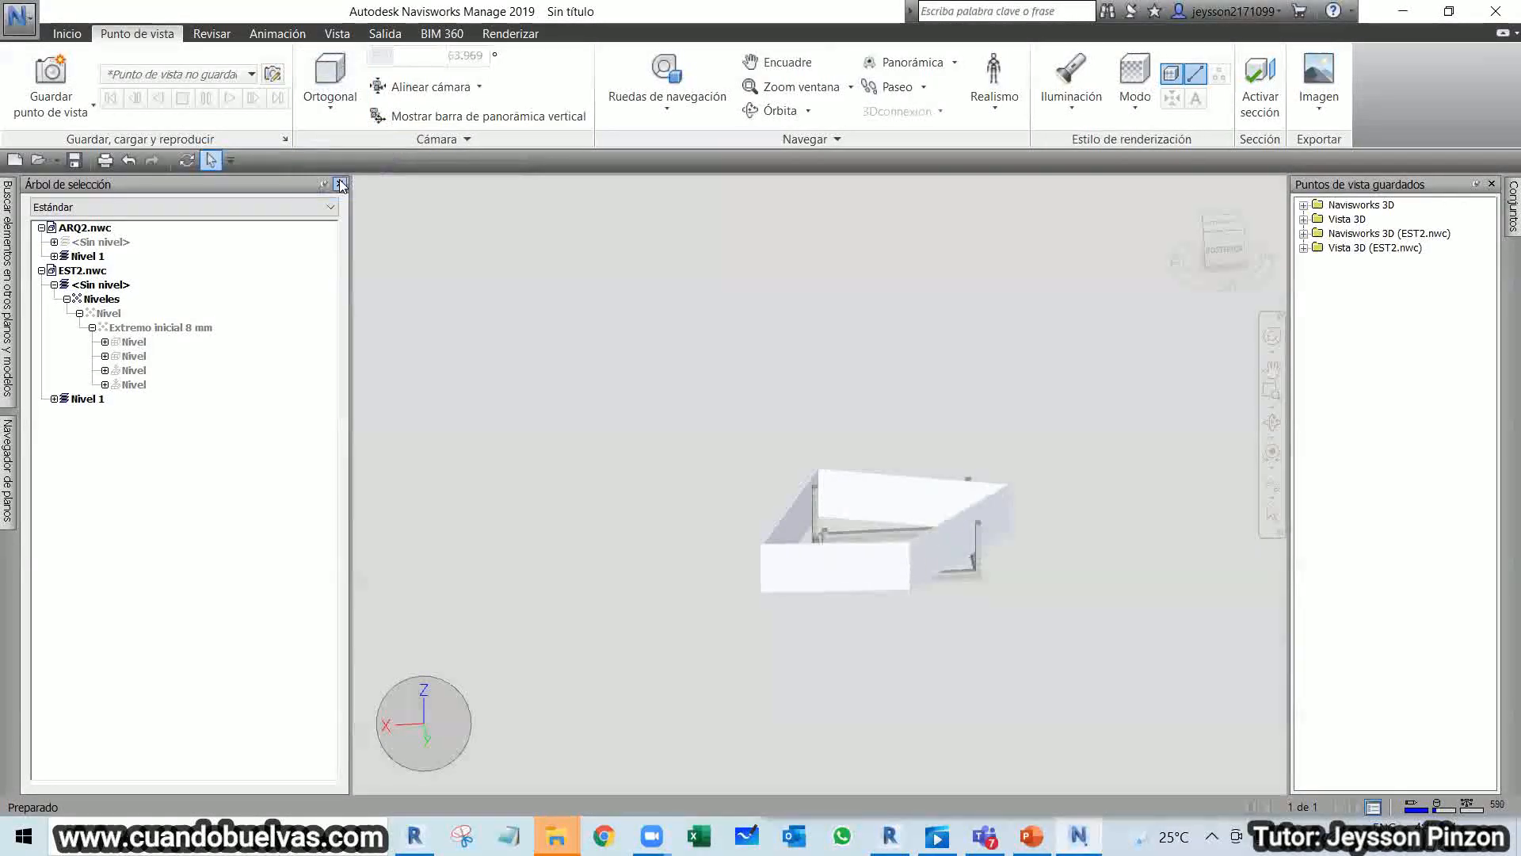
pyautogui.click(342, 183)
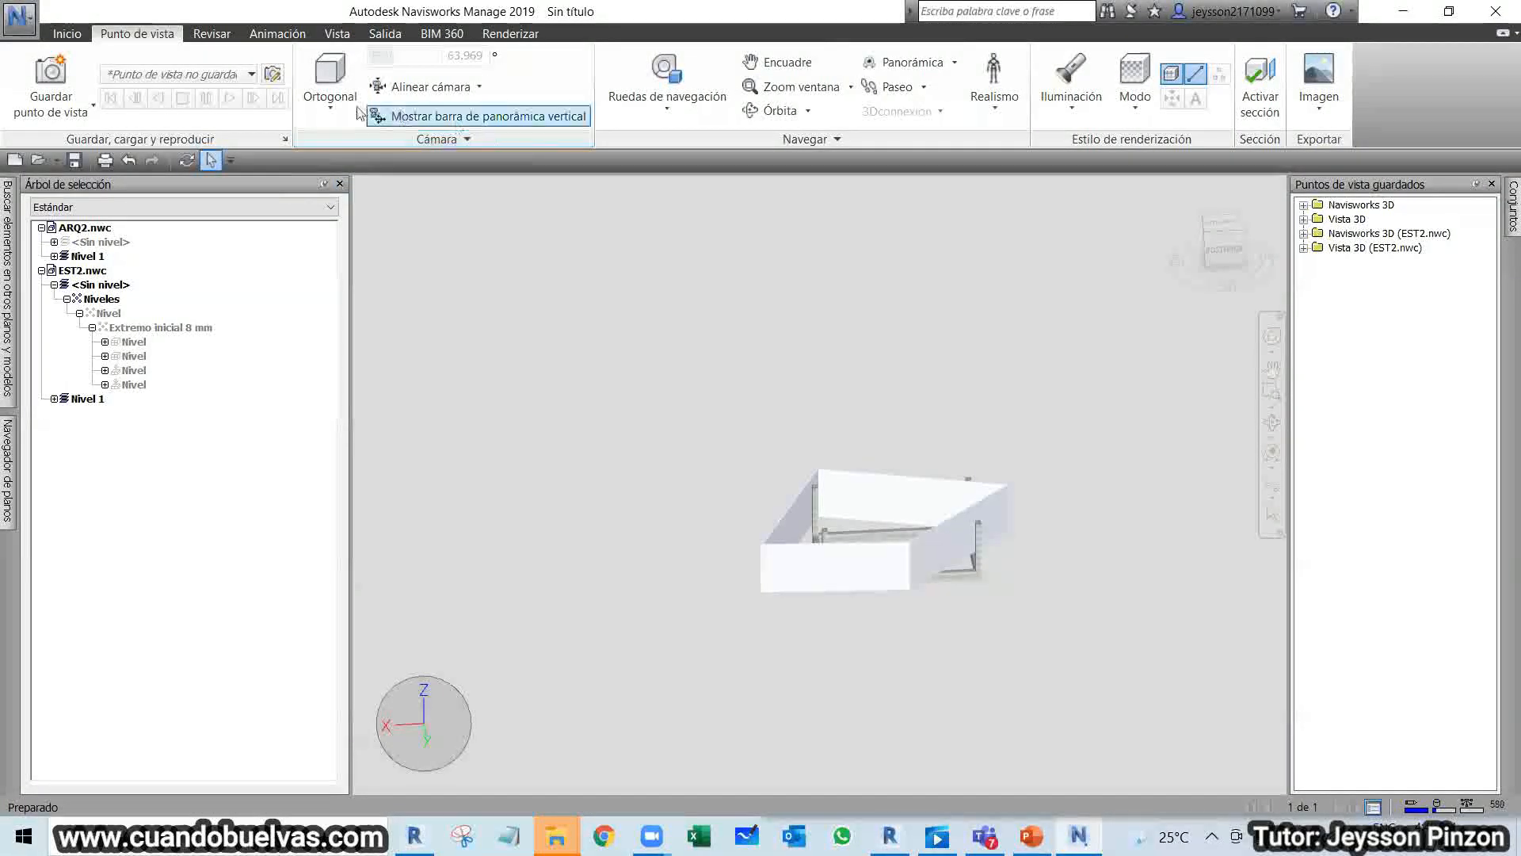
pyautogui.click(325, 113)
pyautogui.click(337, 156)
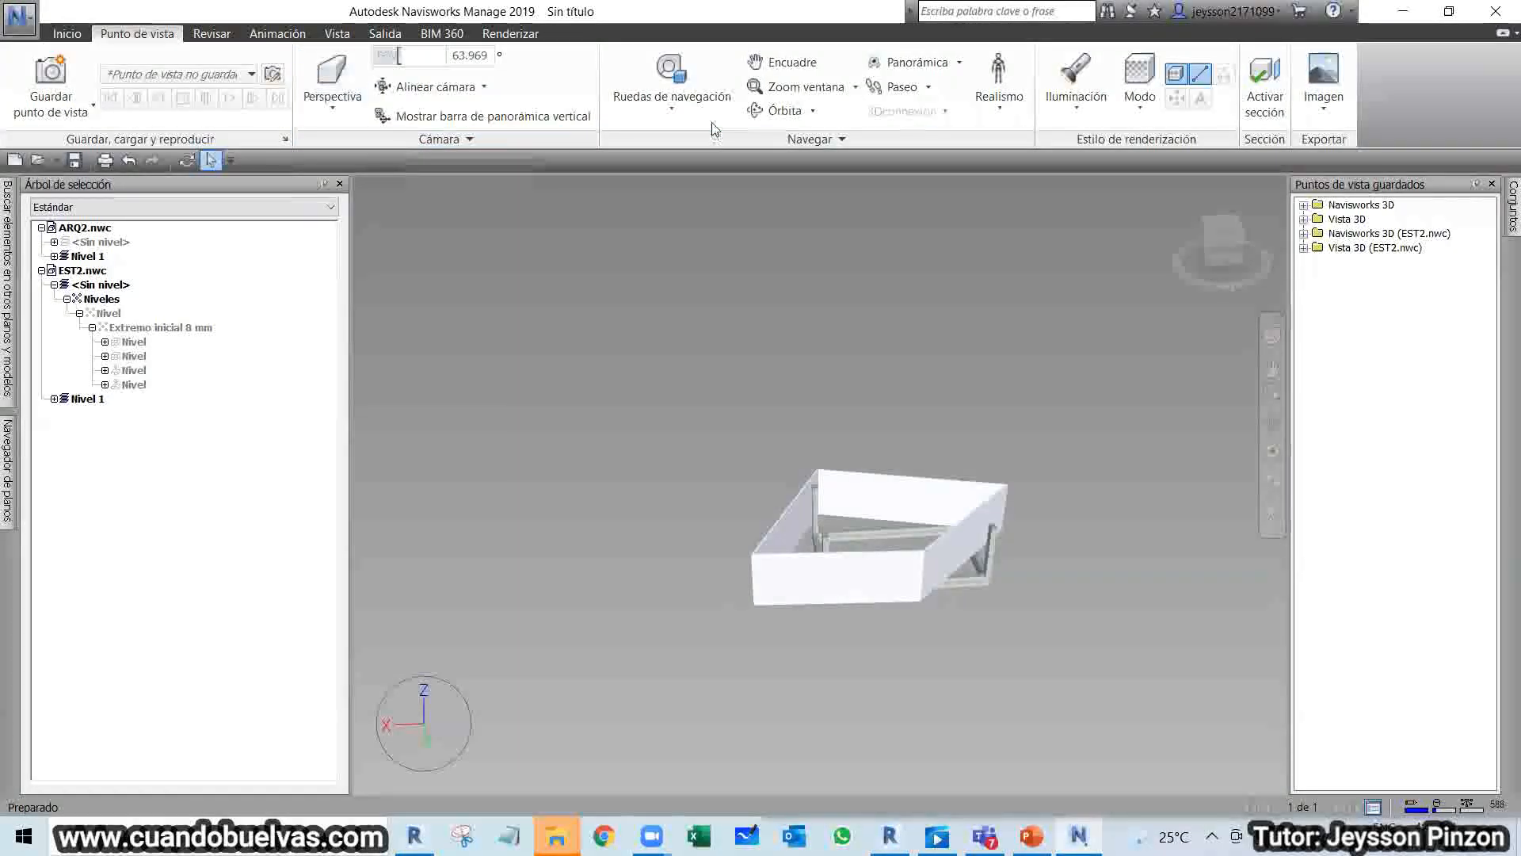
# Move around the combined model using the Walk tool and the Fly tool.
pyautogui.click(895, 86)
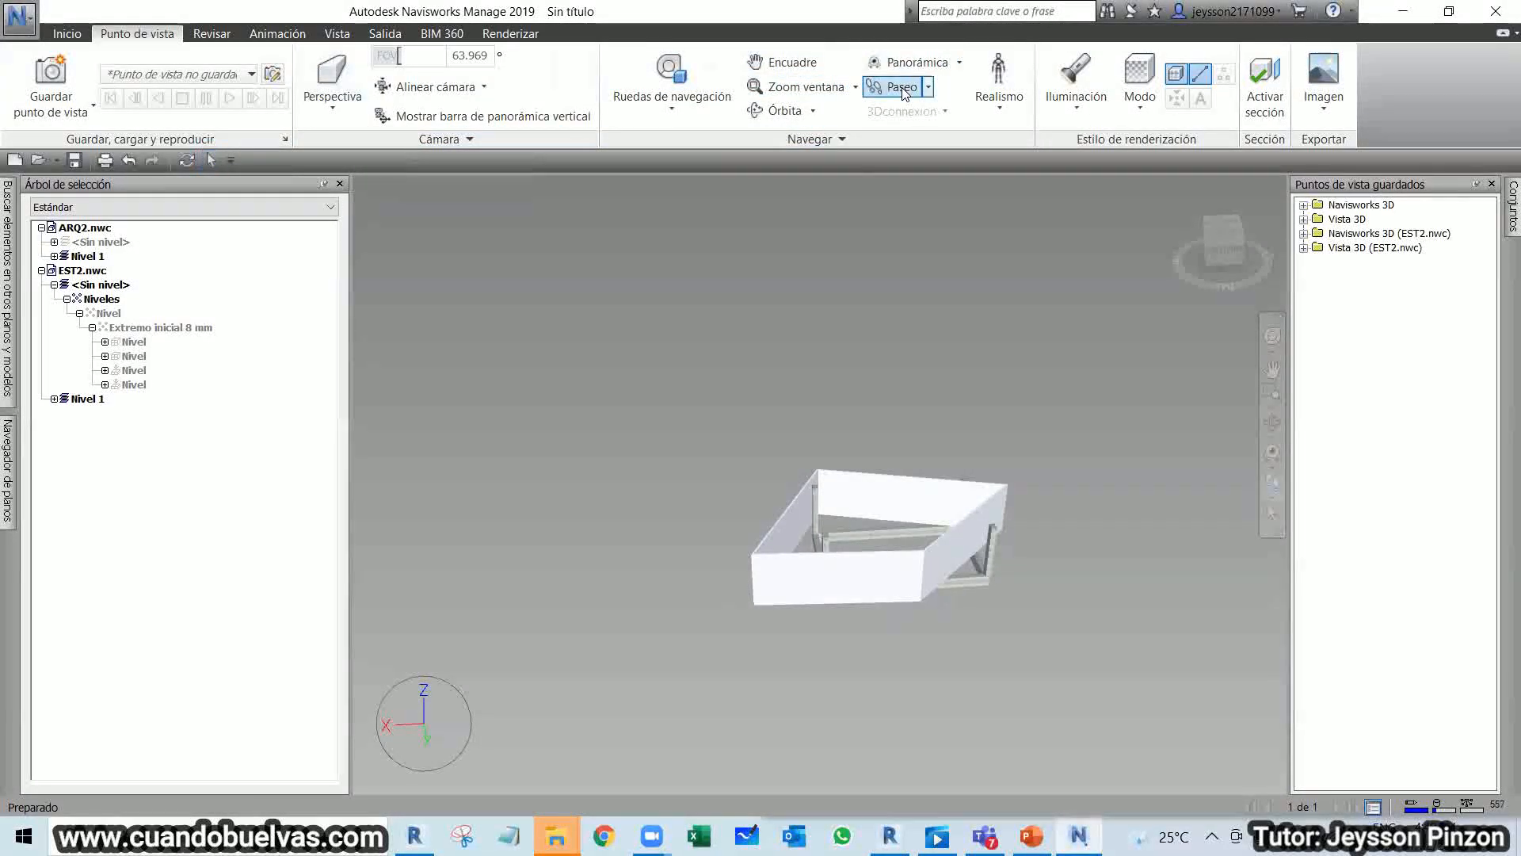
pyautogui.moveTo(952, 683); pyautogui.dragTo(924, 514)
pyautogui.click(929, 88)
pyautogui.click(915, 159)
pyautogui.moveTo(929, 645)
pyautogui.mouseDown()
pyautogui.moveTo(865, 638)
pyautogui.moveTo(924, 616)
pyautogui.mouseUp()
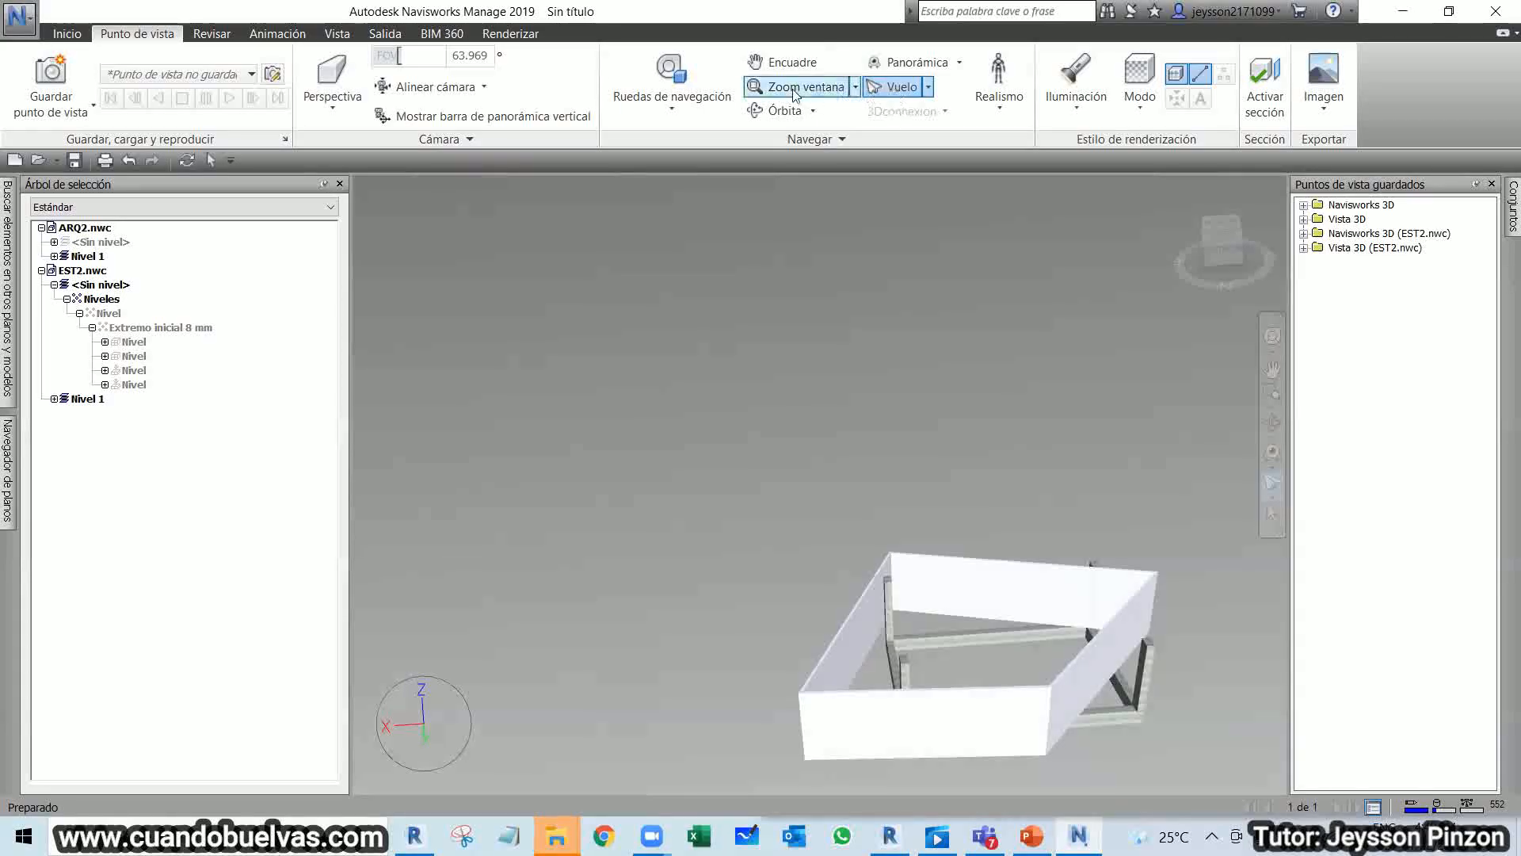
# Pan the combined model, restore the Select tool and orbit to view the walls from above.
pyautogui.click(783, 62)
pyautogui.moveTo(869, 341); pyautogui.dragTo(773, 334)
pyautogui.click(66, 34)
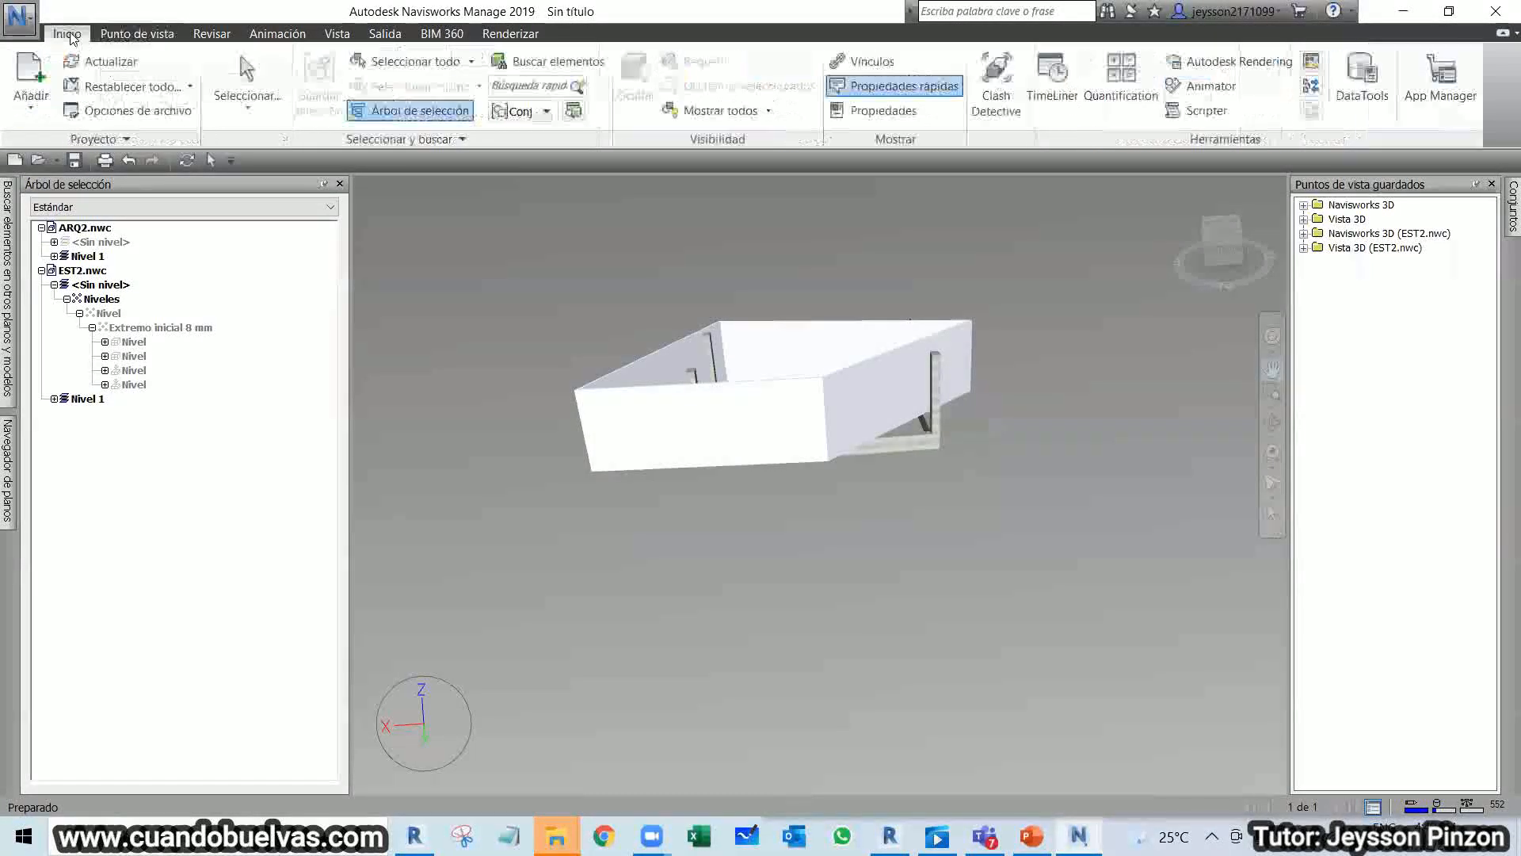
pyautogui.click(246, 80)
pyautogui.moveTo(742, 272); pyautogui.dragTo(872, 515, button='middle')
# Compare the full lights, scene lights, head light and no lights settings on the model, ending on full lights.
pyautogui.click(167, 36)
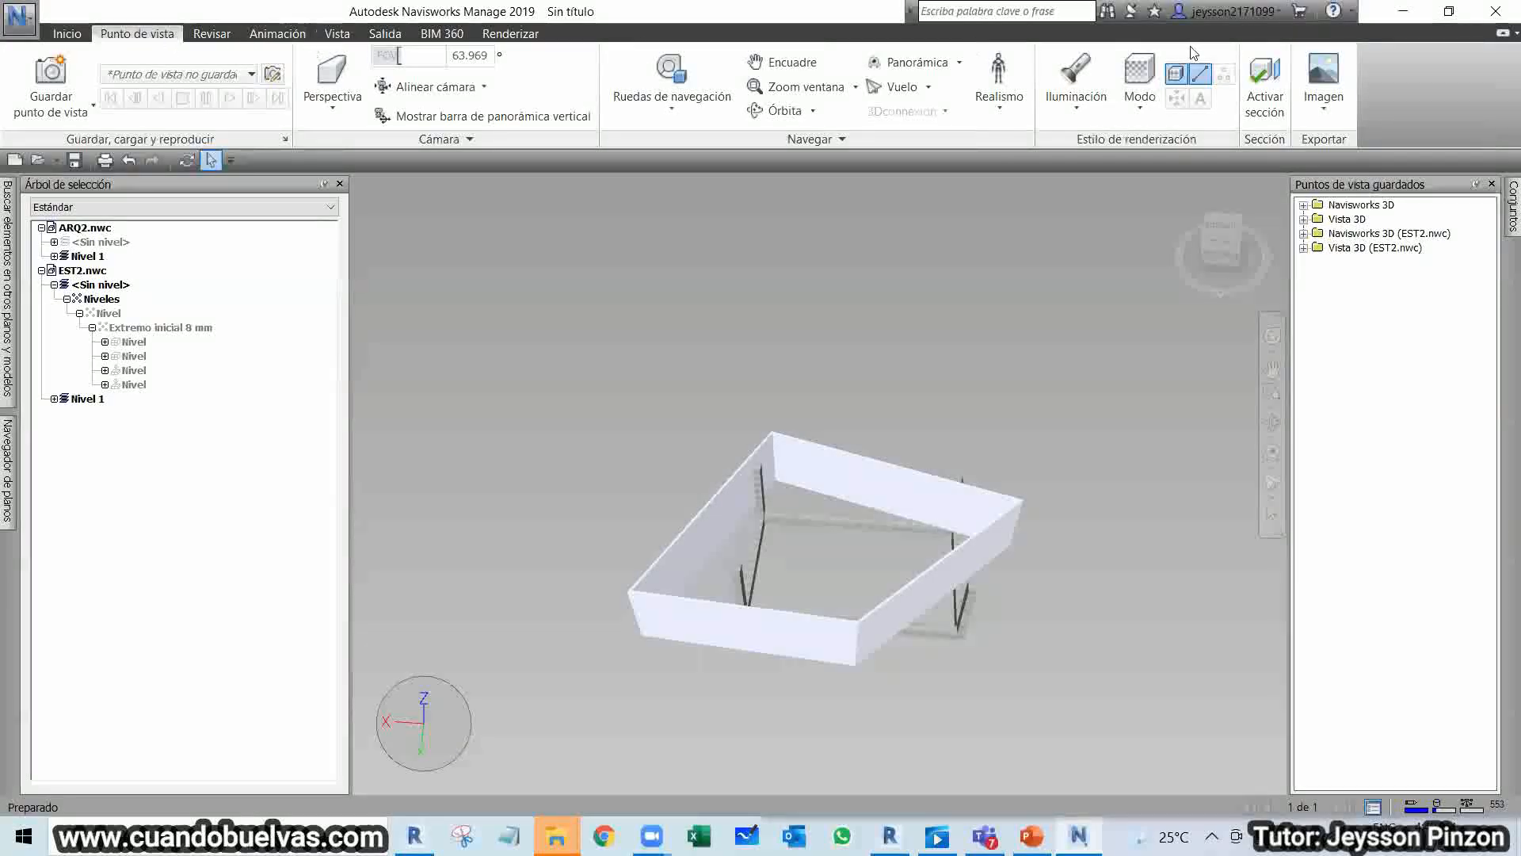
pyautogui.click(1076, 83)
pyautogui.click(1095, 141)
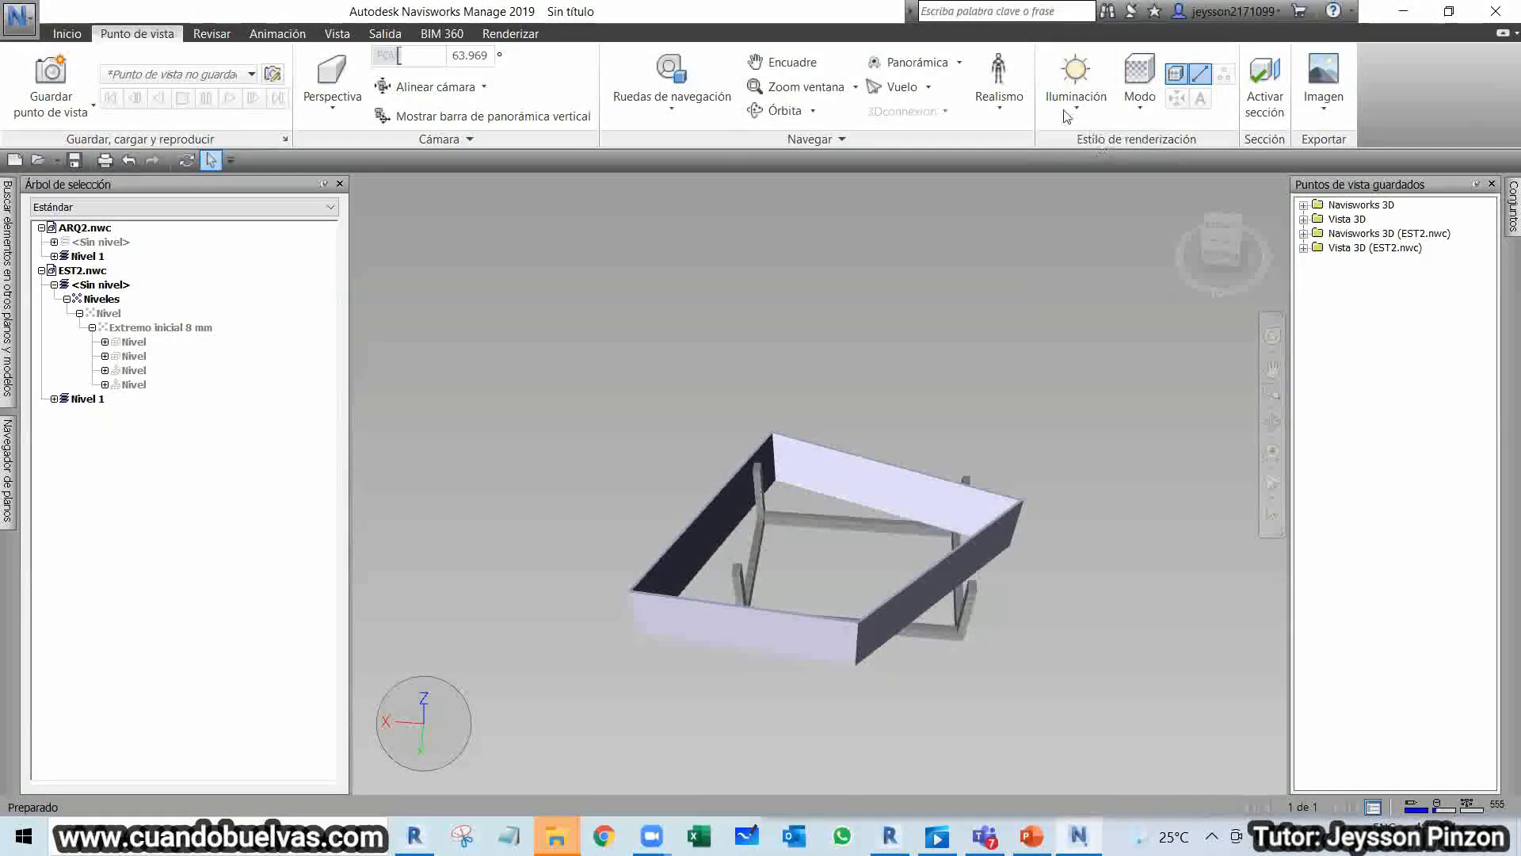
pyautogui.click(1077, 87)
pyautogui.click(1095, 183)
pyautogui.click(1076, 86)
pyautogui.click(1095, 216)
pyautogui.click(1075, 100)
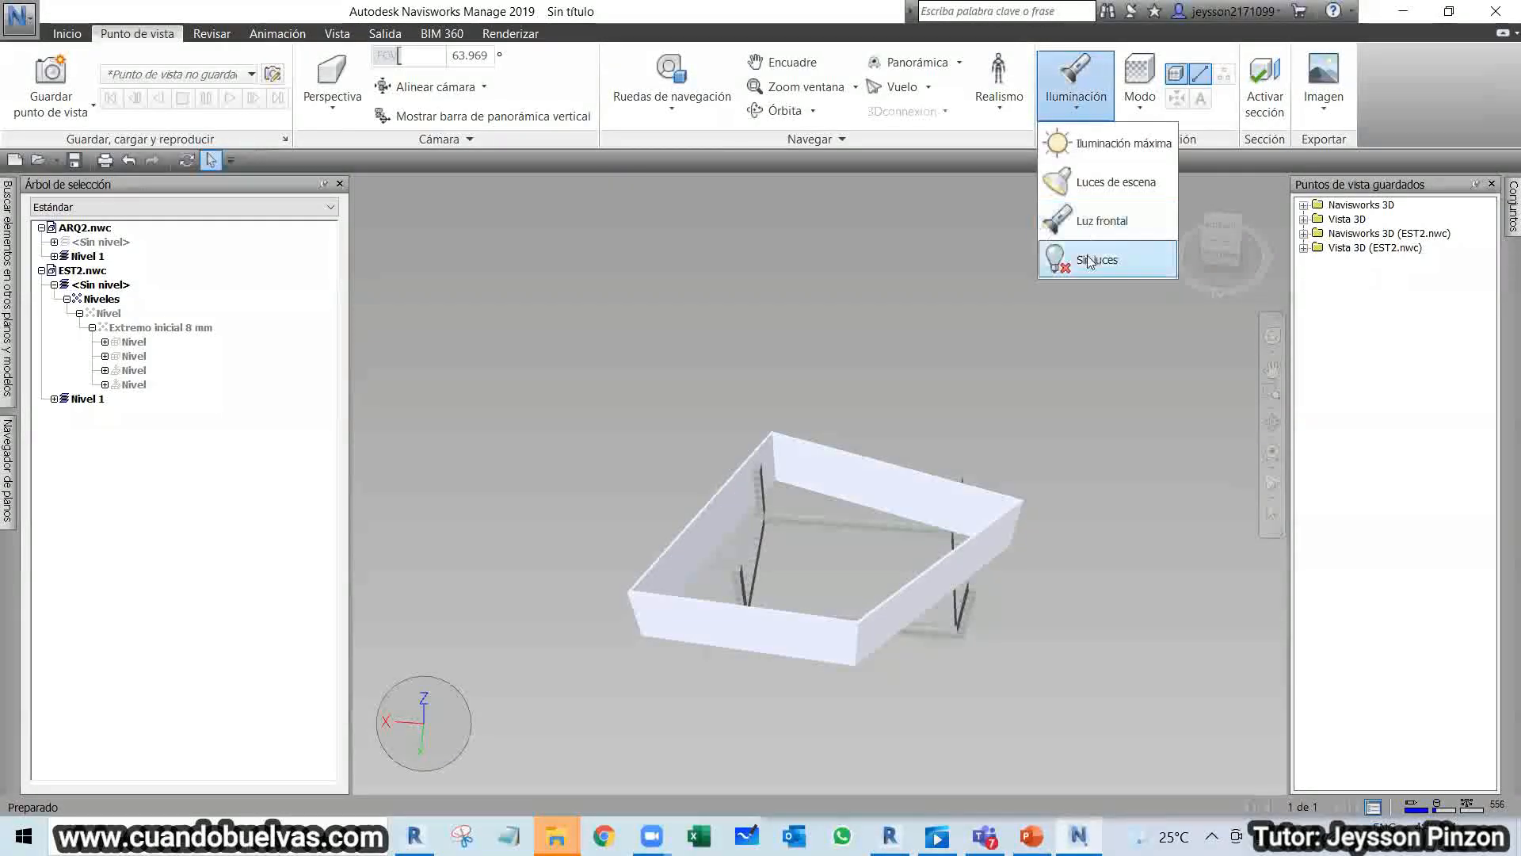
pyautogui.click(1091, 262)
pyautogui.click(1075, 87)
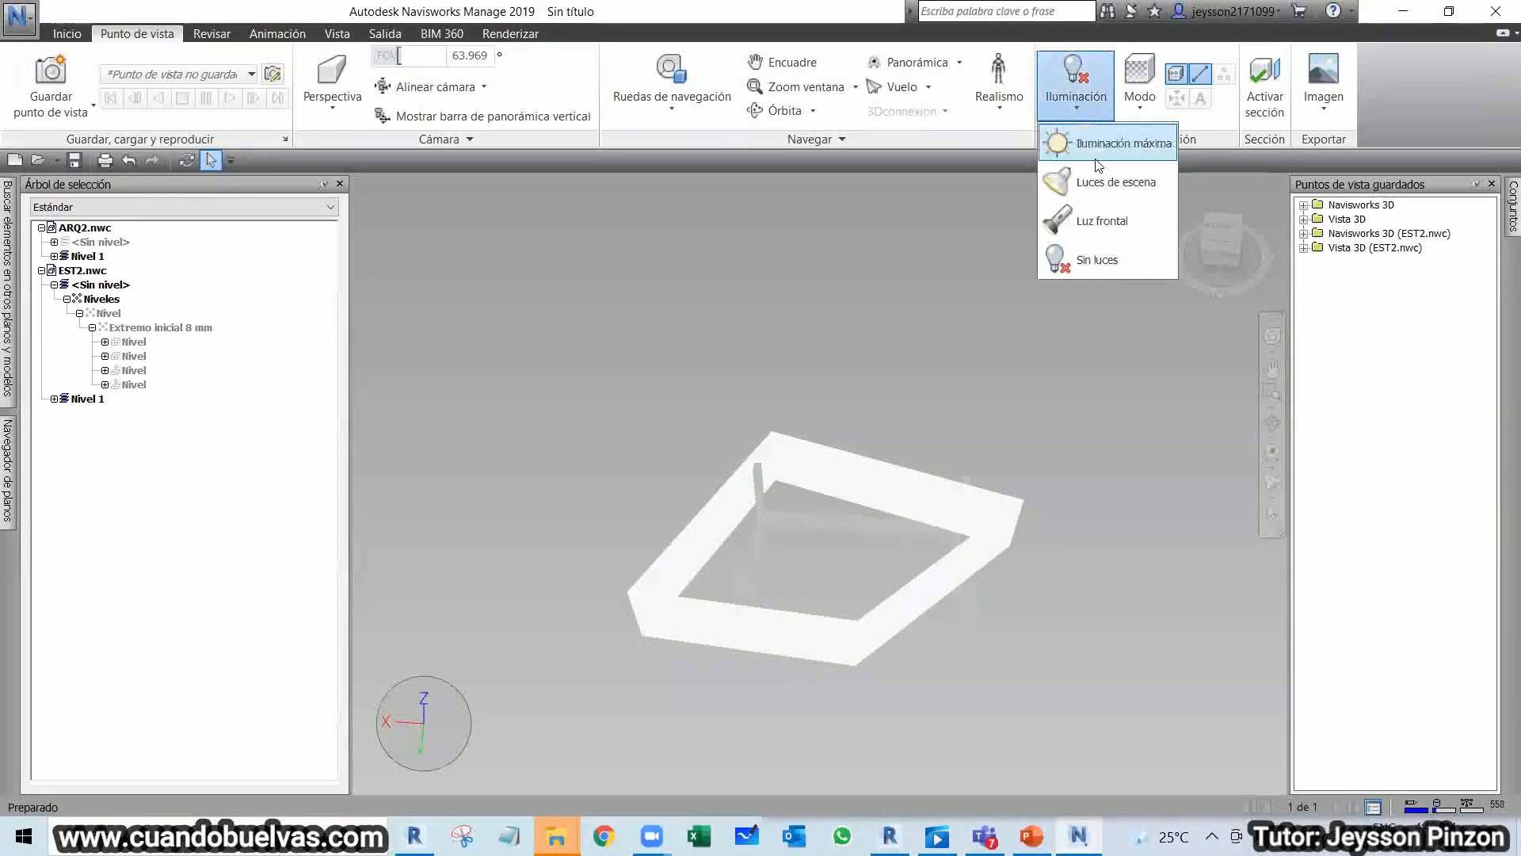
pyautogui.click(1095, 145)
# Orbit to a lower angle and set the model's lighting to scene lights.
pyautogui.keyDown('shift'); pyautogui.moveTo(1033, 713); pyautogui.dragTo(1015, 765, button='middle'); pyautogui.keyUp('shift')
pyautogui.click(1084, 101)
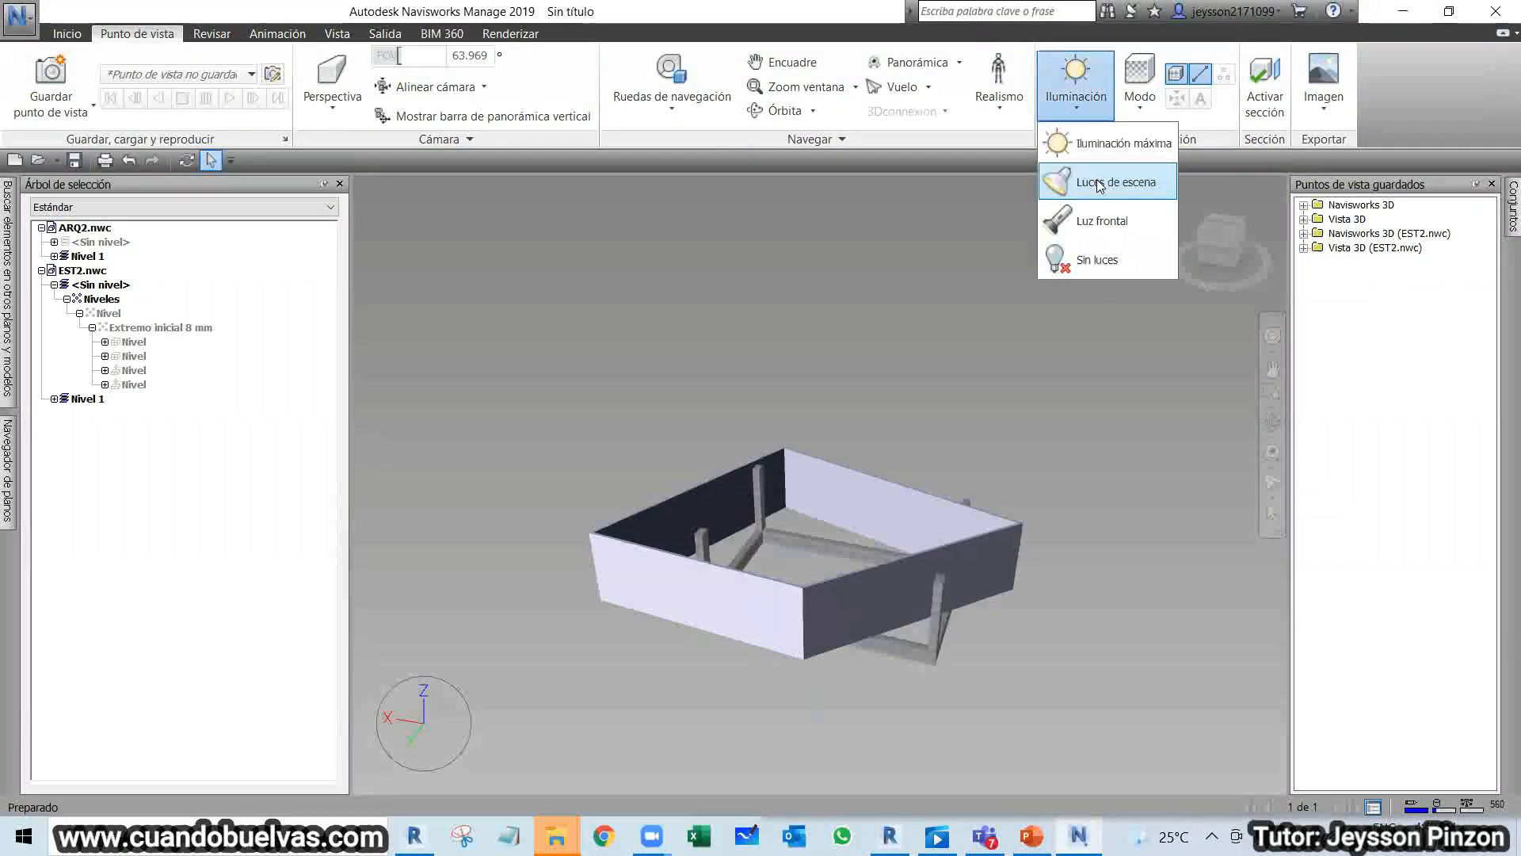
pyautogui.click(1105, 181)
# Try the shaded, wireframe and hidden line render modes on the model, and return to full render.
pyautogui.click(1141, 87)
pyautogui.click(1177, 180)
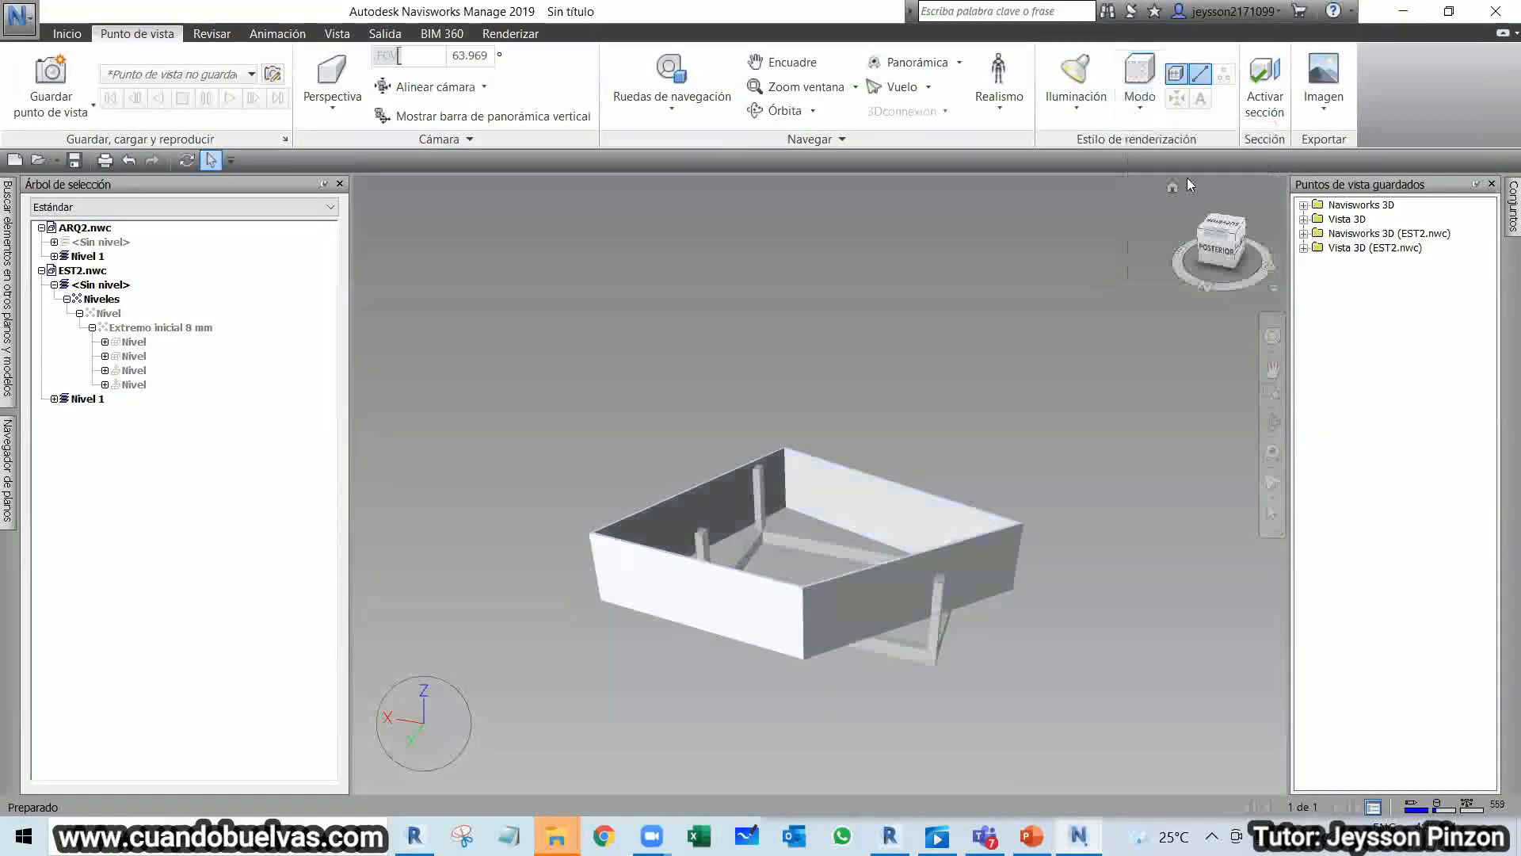
pyautogui.click(1139, 83)
pyautogui.click(1177, 223)
pyautogui.click(1129, 94)
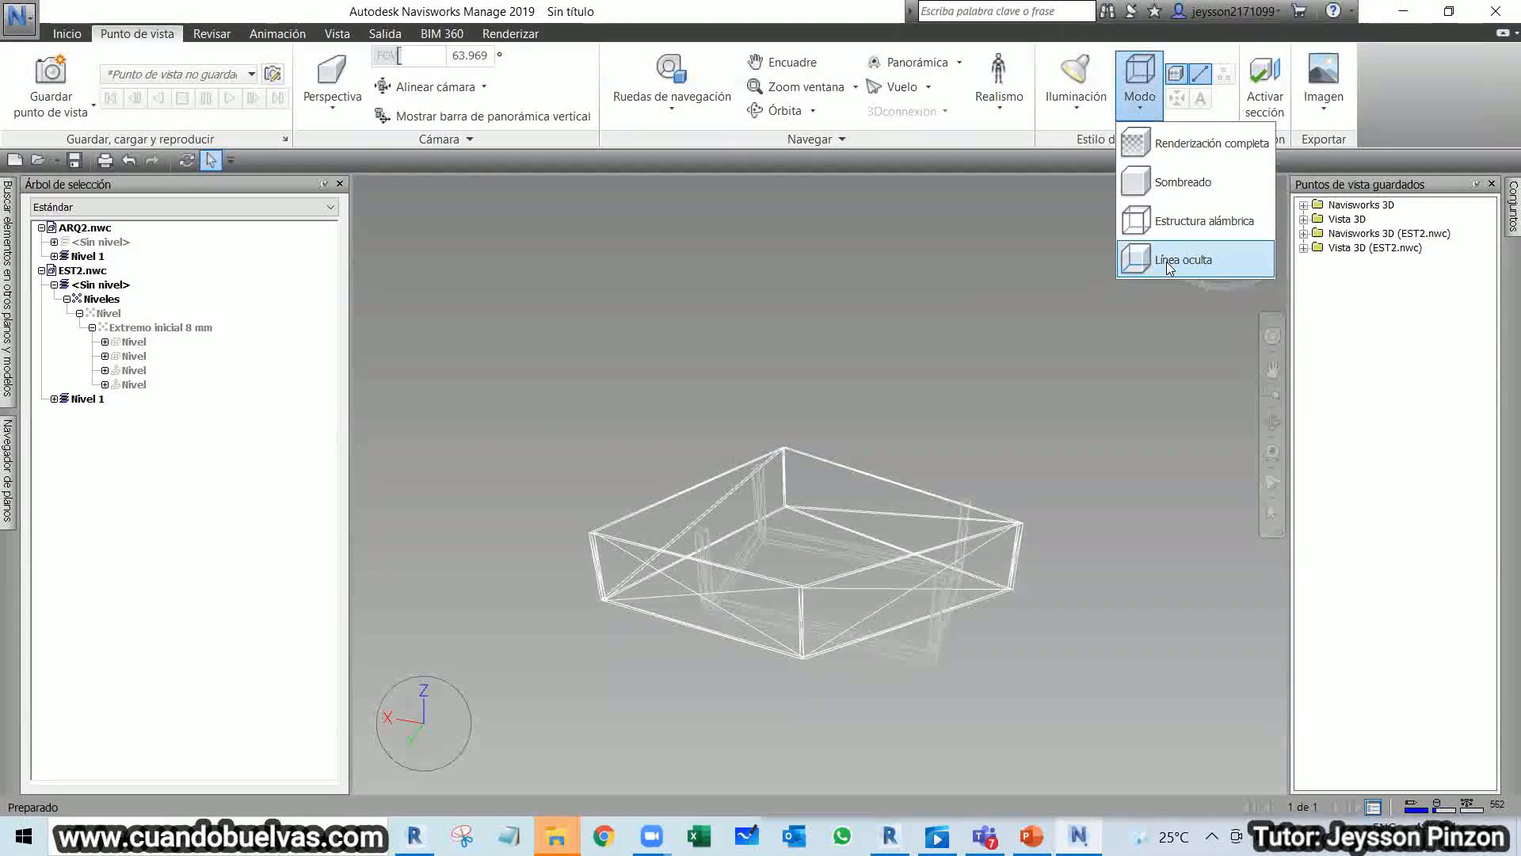
pyautogui.click(1167, 262)
pyautogui.click(1139, 88)
pyautogui.click(1162, 145)
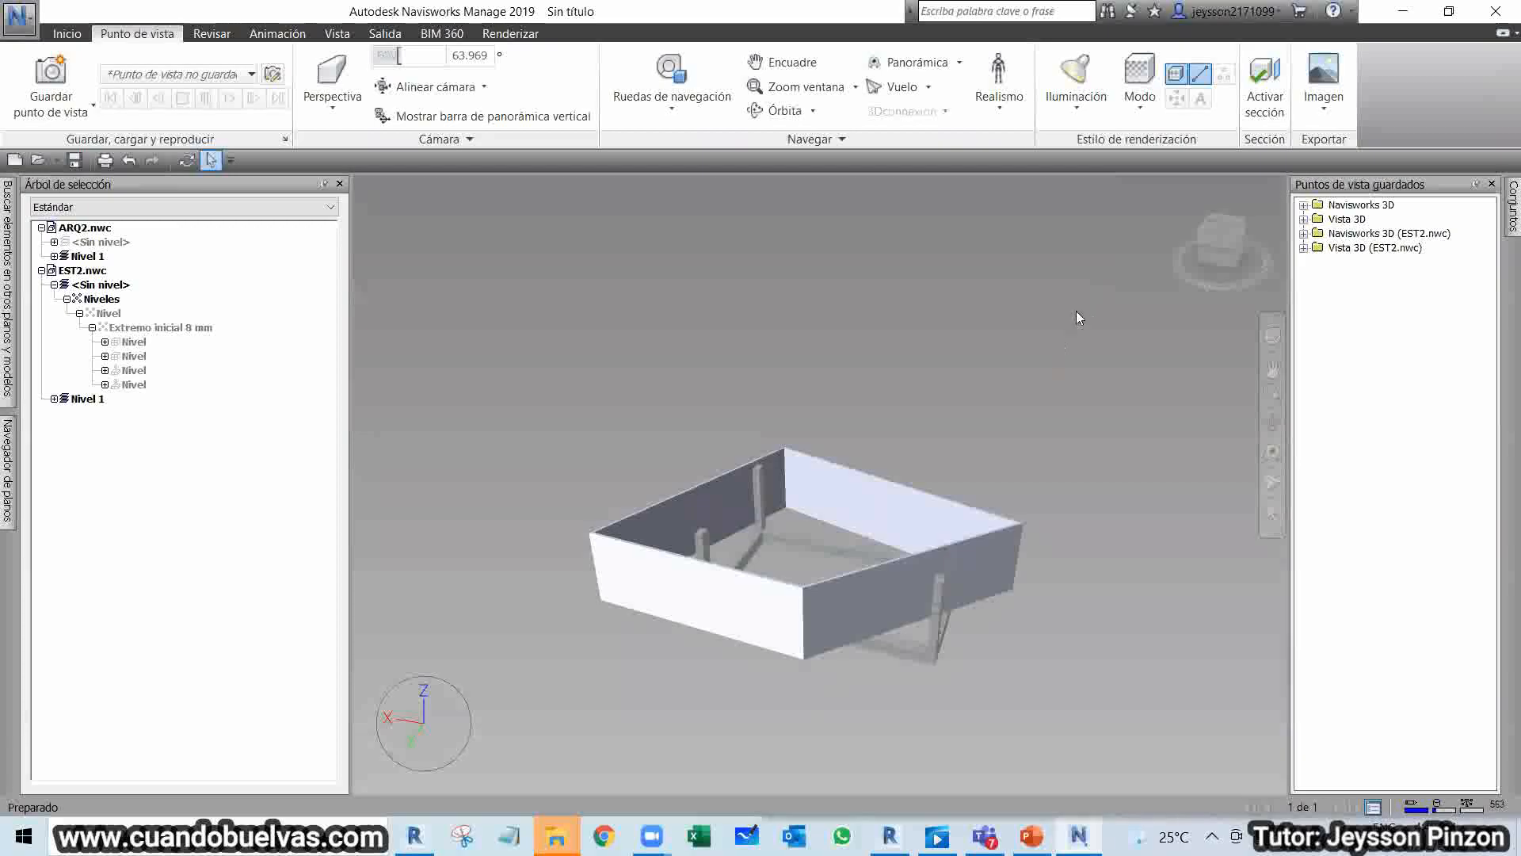
# Draw a revision cloud around the spot where the architectural wall meets the top of the concrete column.
pyautogui.click(212, 34)
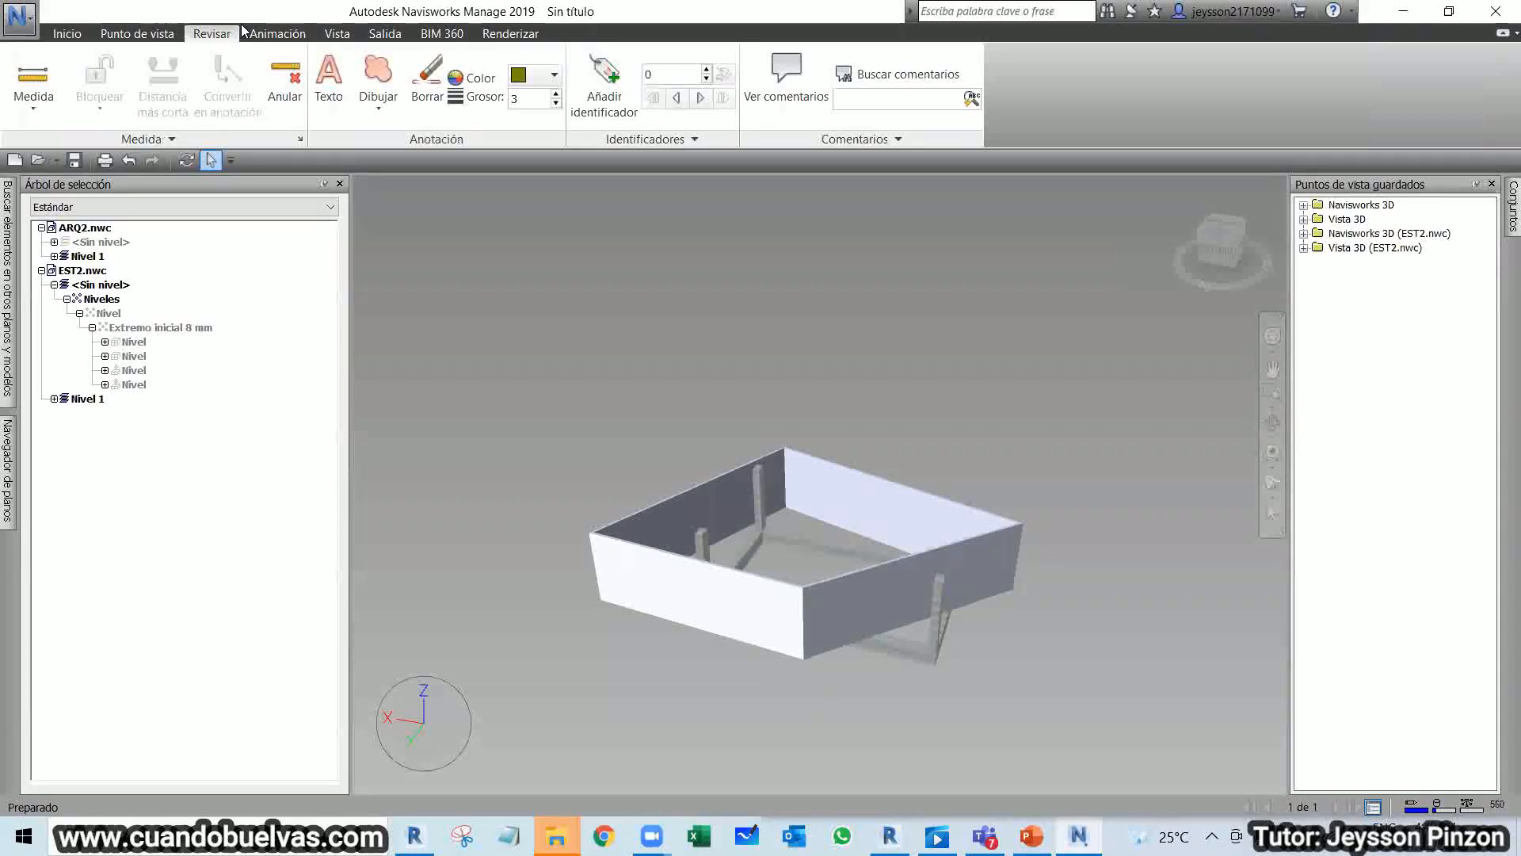
pyautogui.keyDown('shift'); pyautogui.moveTo(944, 591); pyautogui.dragTo(673, 435, button='middle'); pyautogui.keyUp('shift')
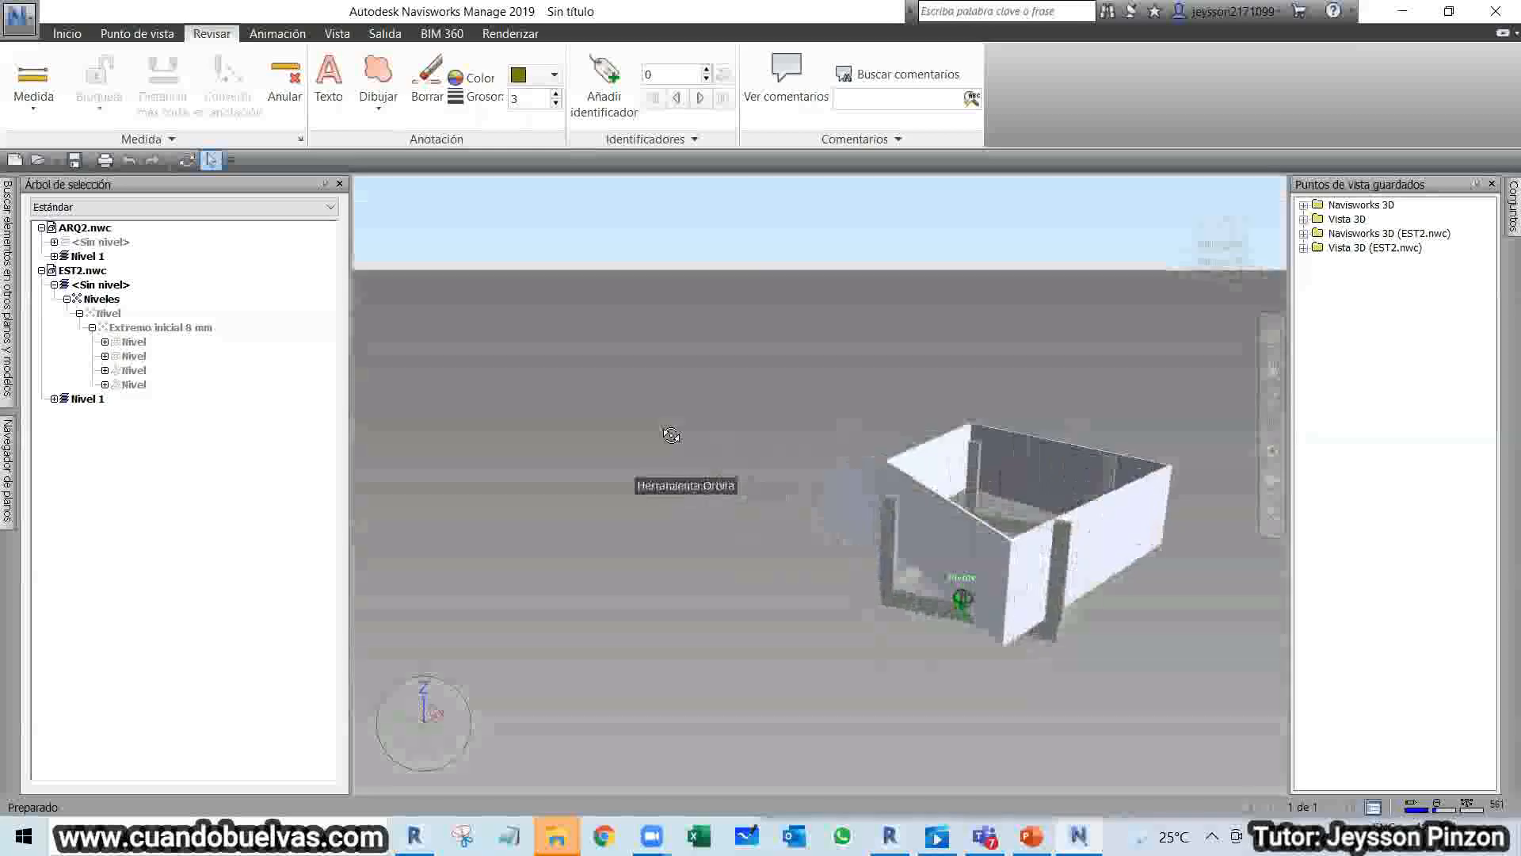
pyautogui.scroll(6, 1065, 547)
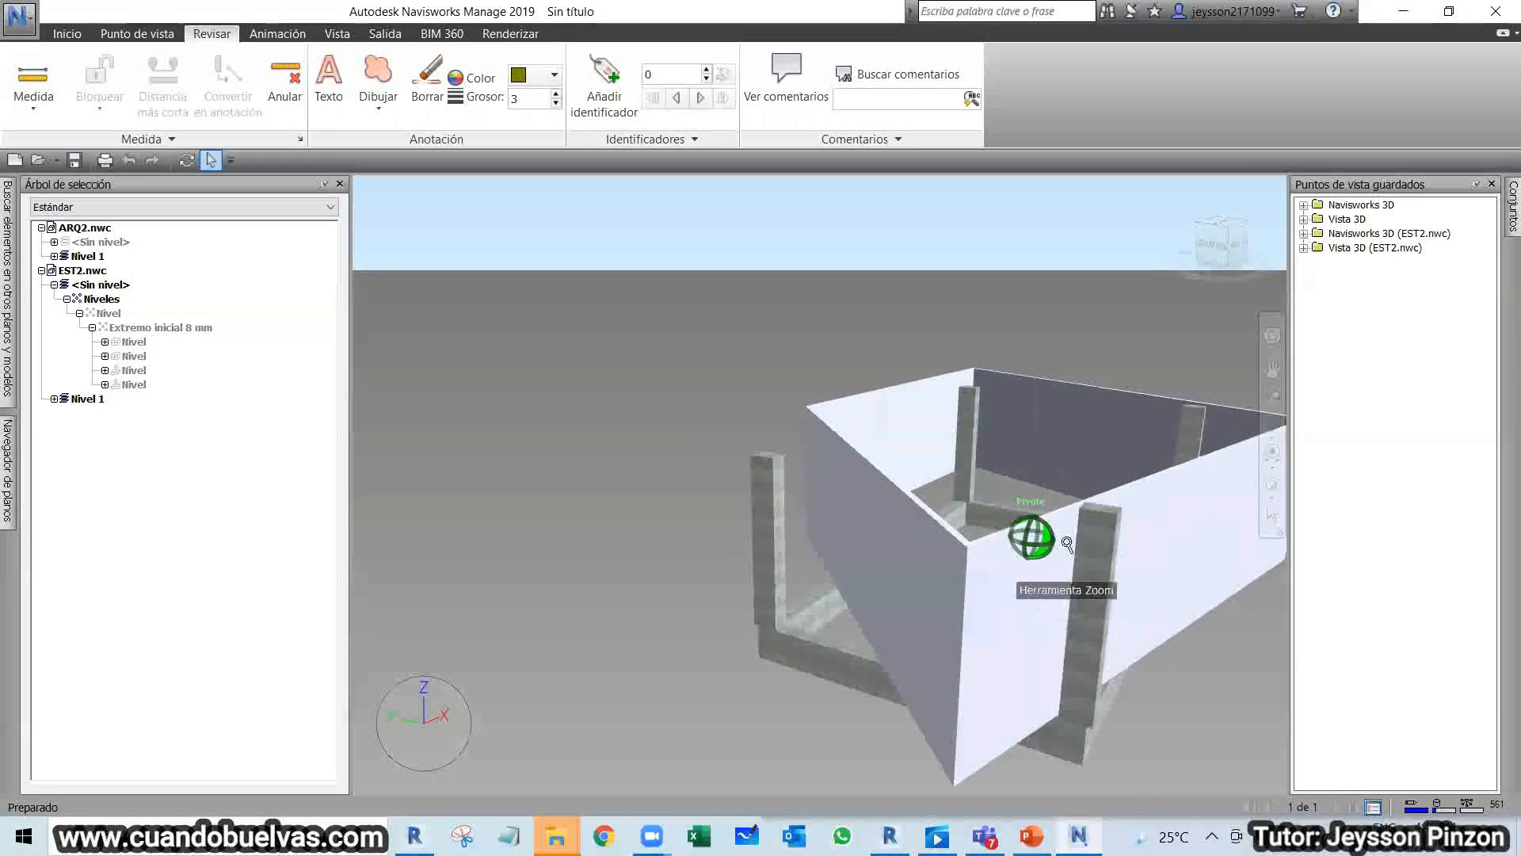
pyautogui.scroll(4, 1067, 544)
pyautogui.scroll(2, 1046, 480)
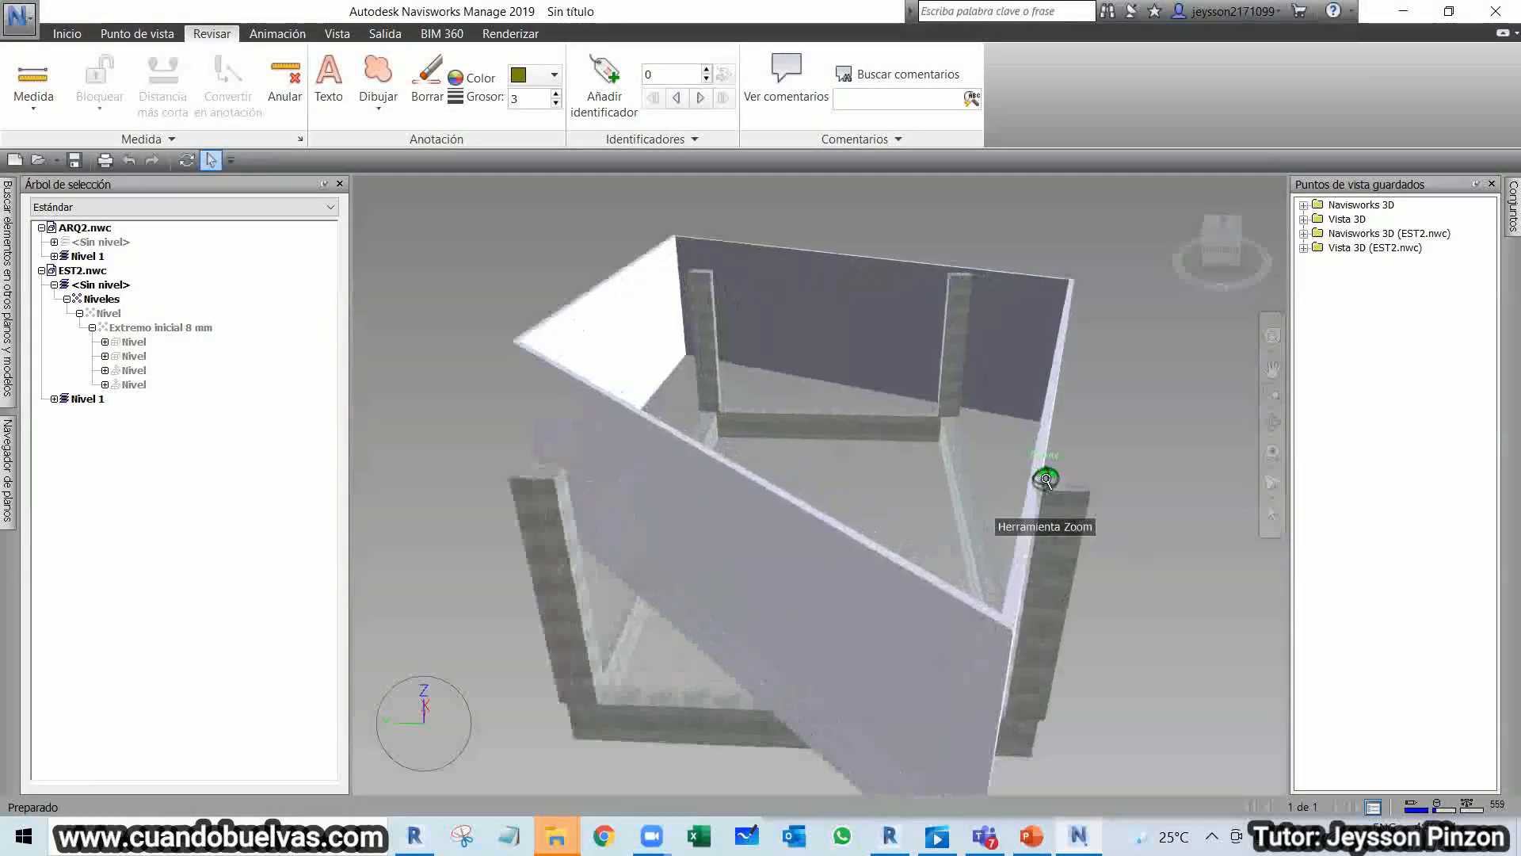
pyautogui.scroll(5, 1045, 479)
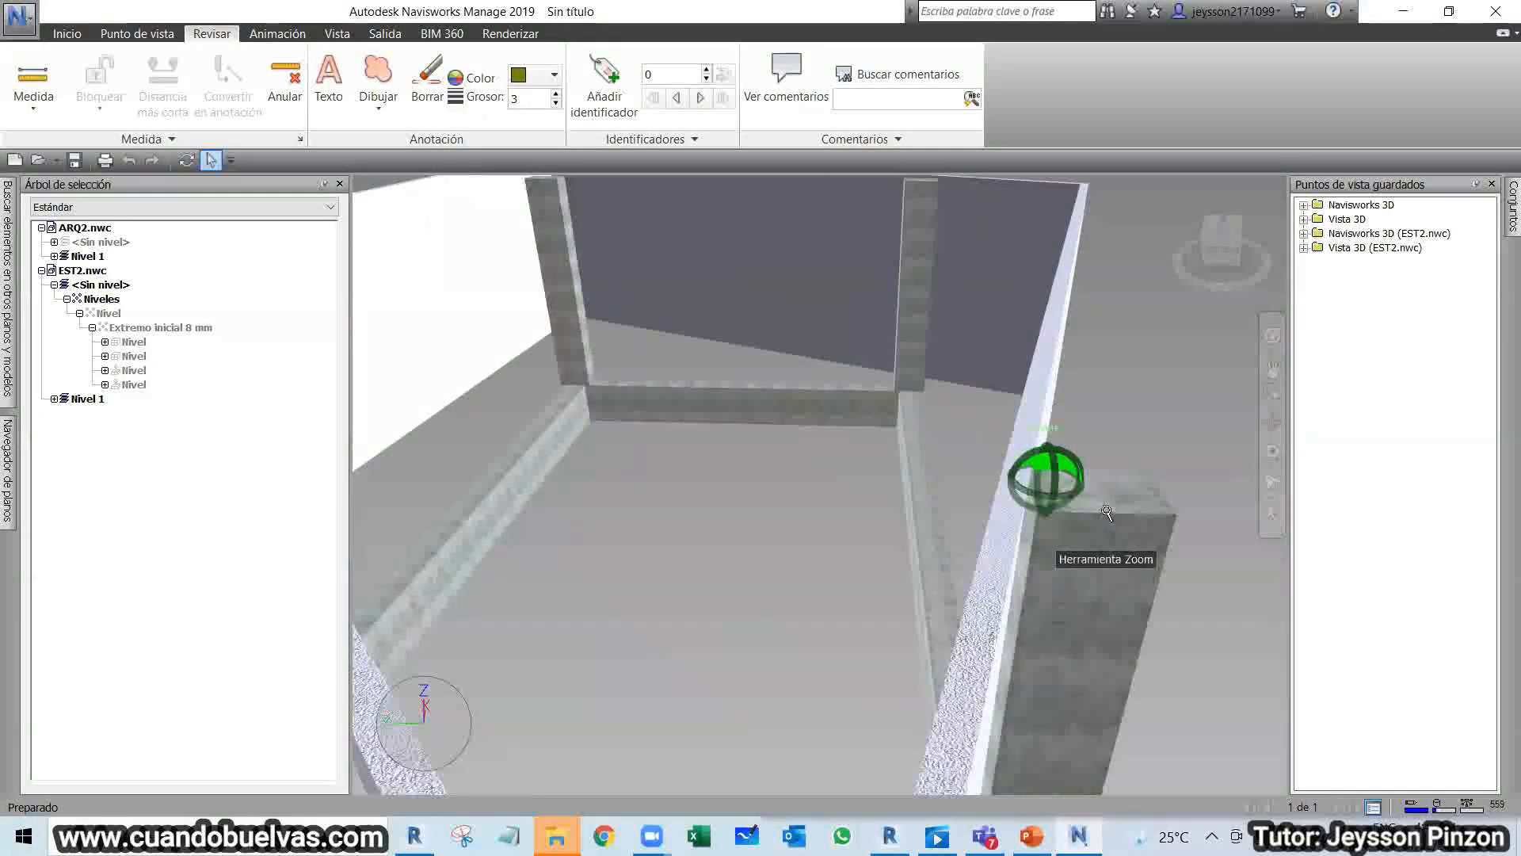
pyautogui.scroll(5, 1025, 485)
pyautogui.scroll(3, 1050, 464)
pyautogui.scroll(2, 1100, 495)
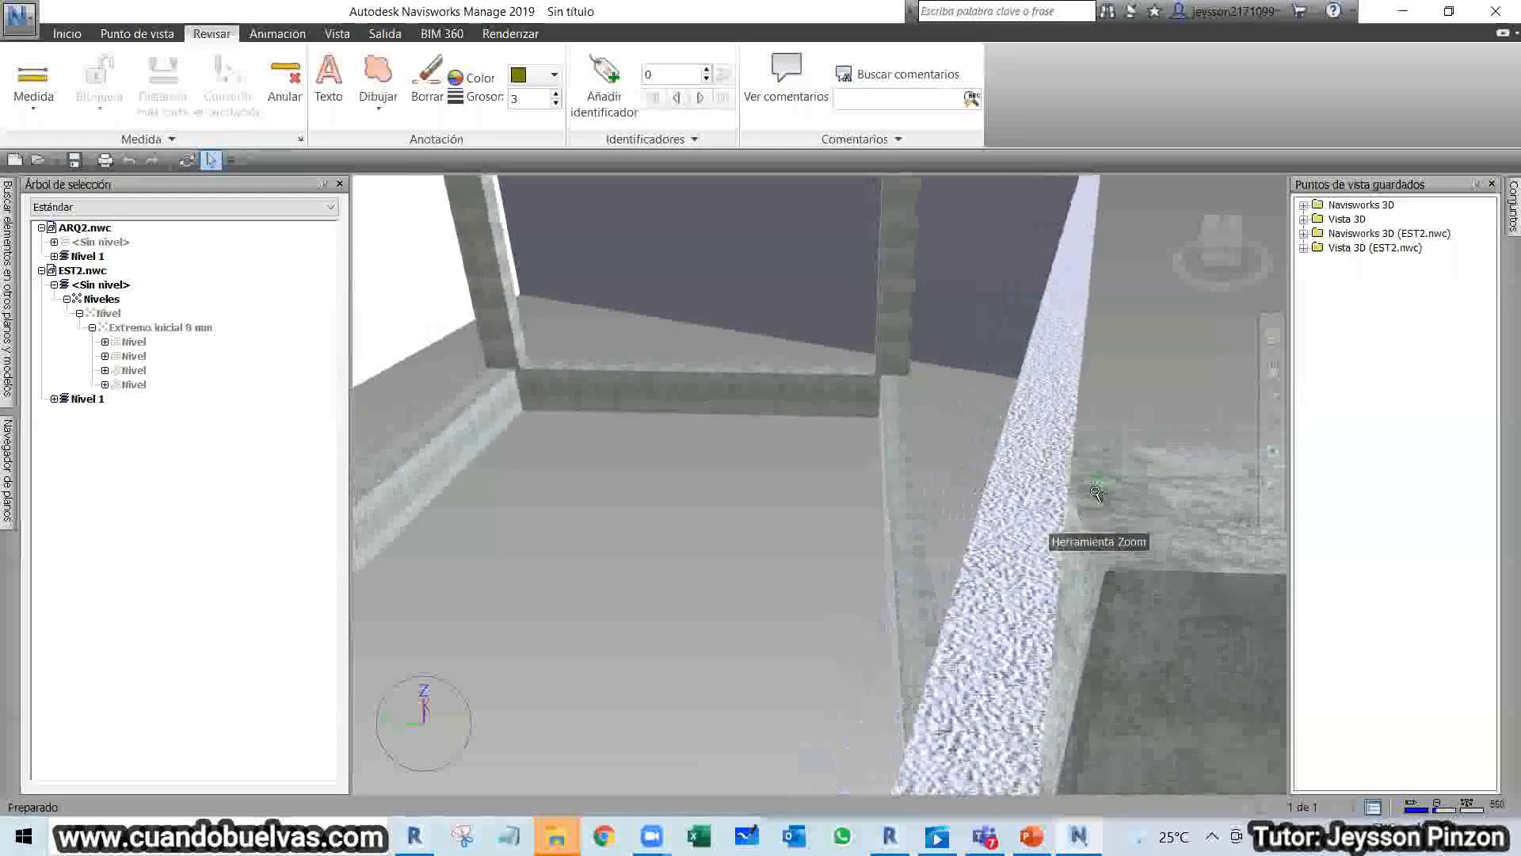
pyautogui.click(378, 75)
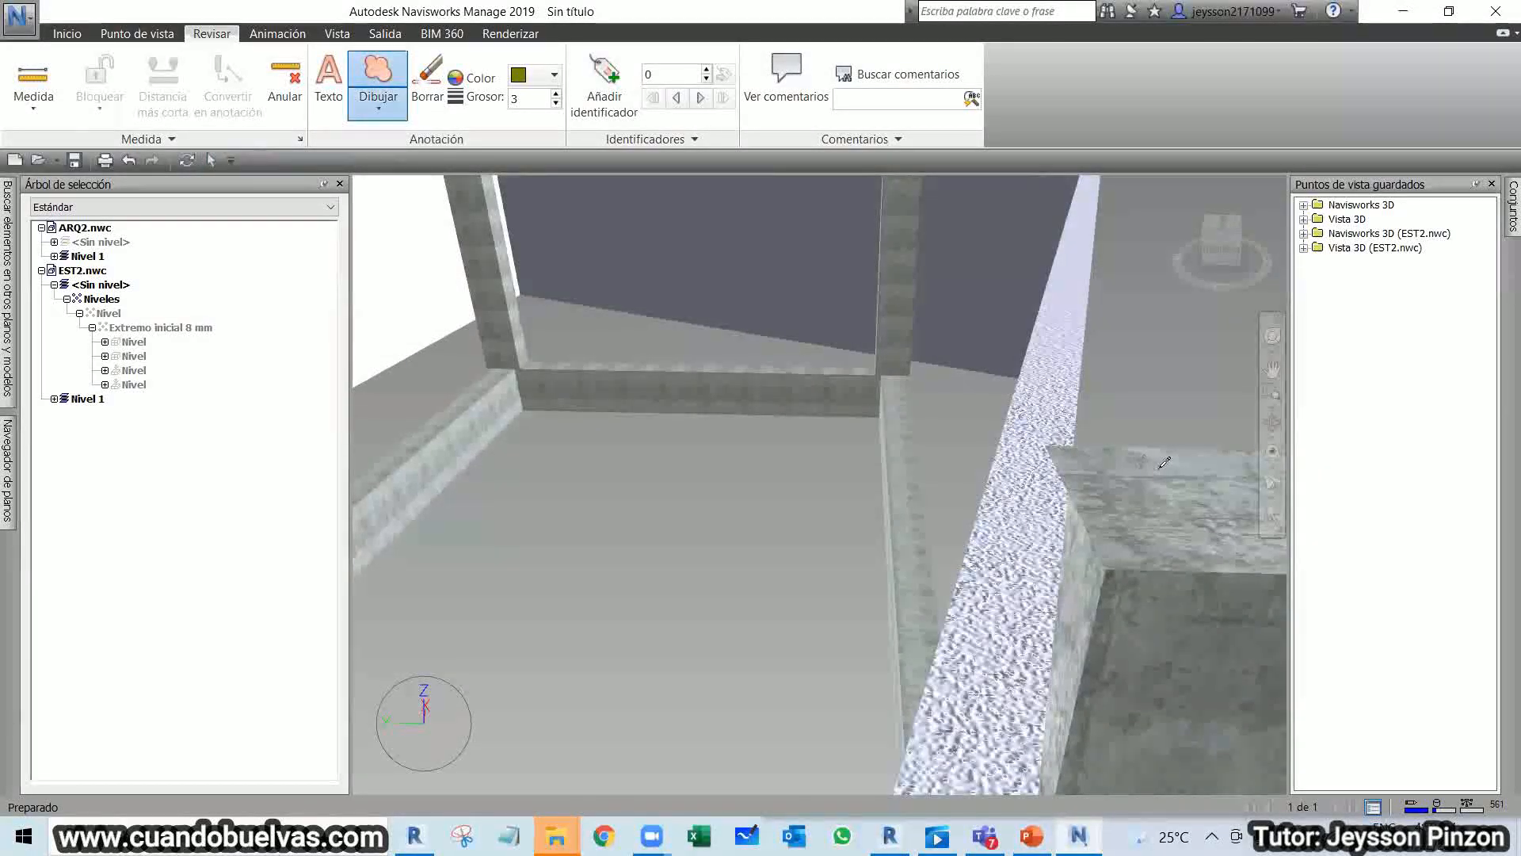
pyautogui.moveTo(951, 383); pyautogui.dragTo(1093, 387)
pyautogui.click(886, 497)
pyautogui.click(914, 567)
pyautogui.click(948, 602)
pyautogui.click(988, 632)
pyautogui.click(1090, 657)
pyautogui.click(1131, 653)
pyautogui.click(1179, 625)
pyautogui.click(1194, 564)
pyautogui.click(1205, 522)
pyautogui.click(1206, 484)
pyautogui.click(1181, 447)
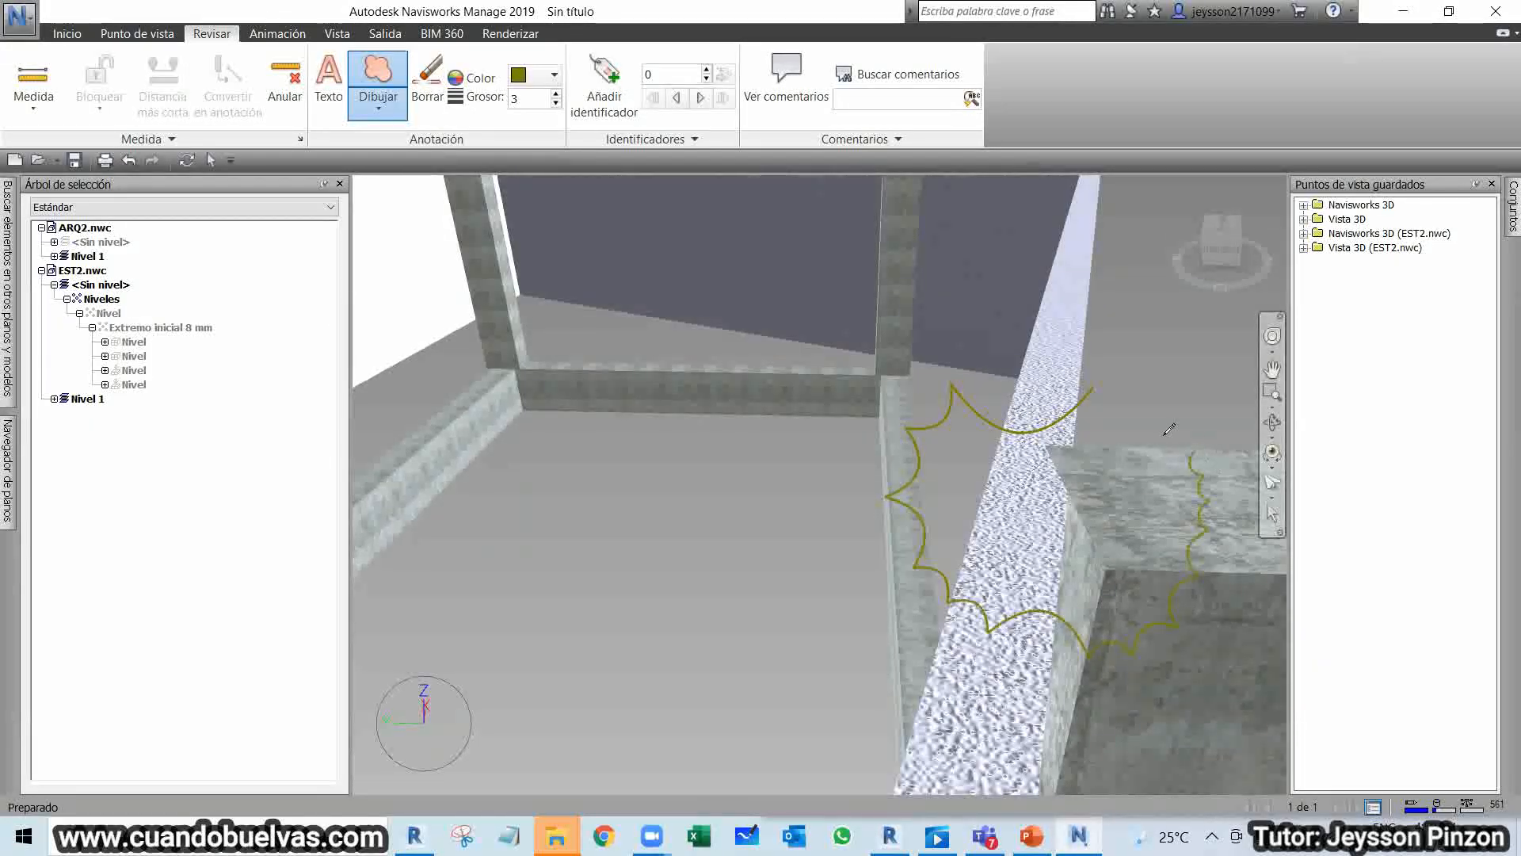
pyautogui.click(1130, 407)
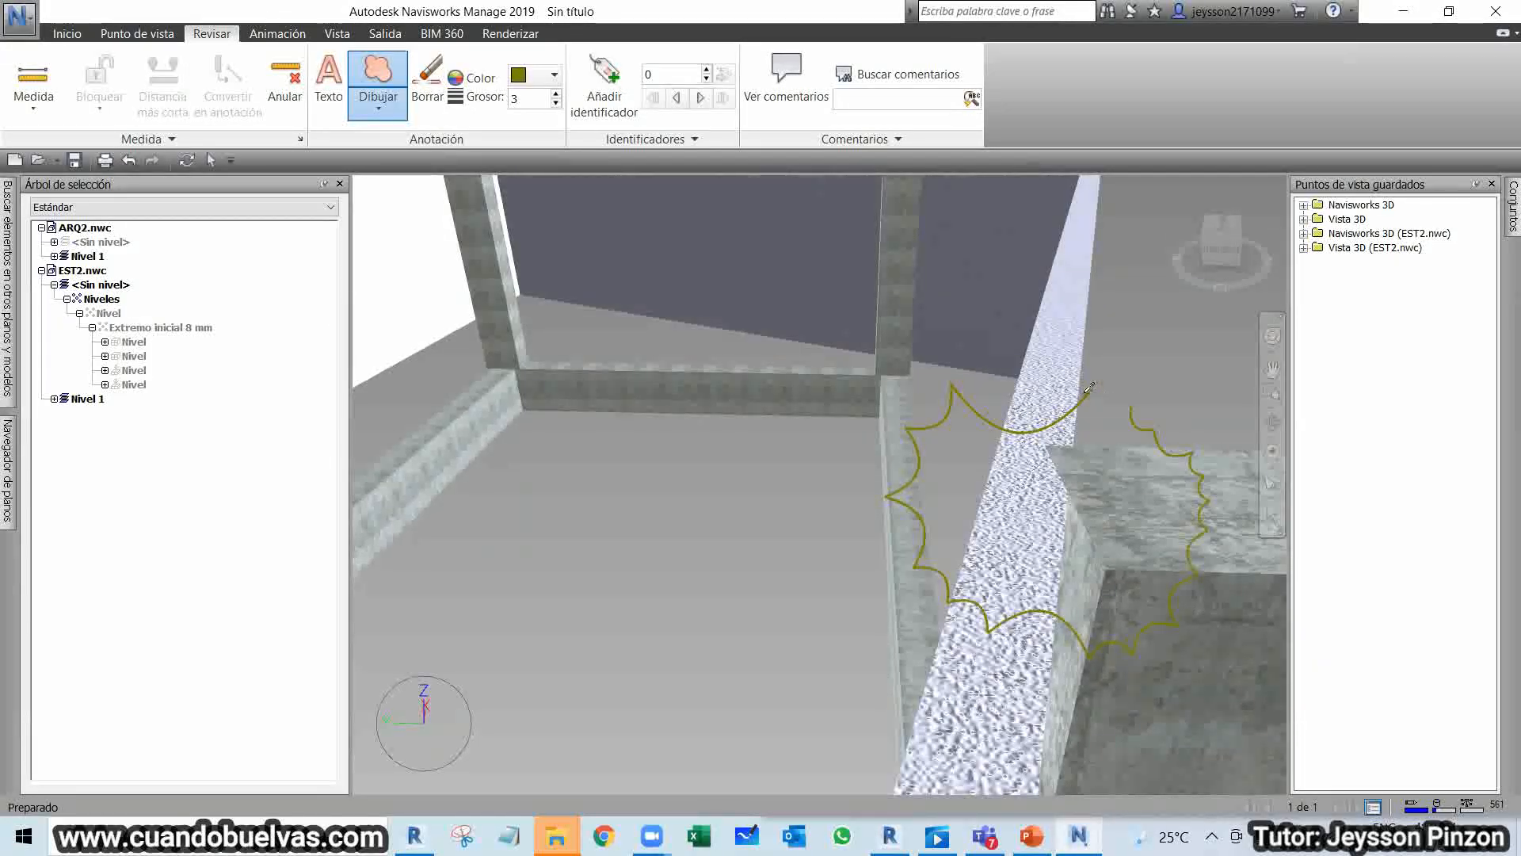
# Add the annotation text "Muro choca colu" inside the revision cloud and set the annotation color to orange.
pyautogui.click(328, 83)
pyautogui.click(963, 473)
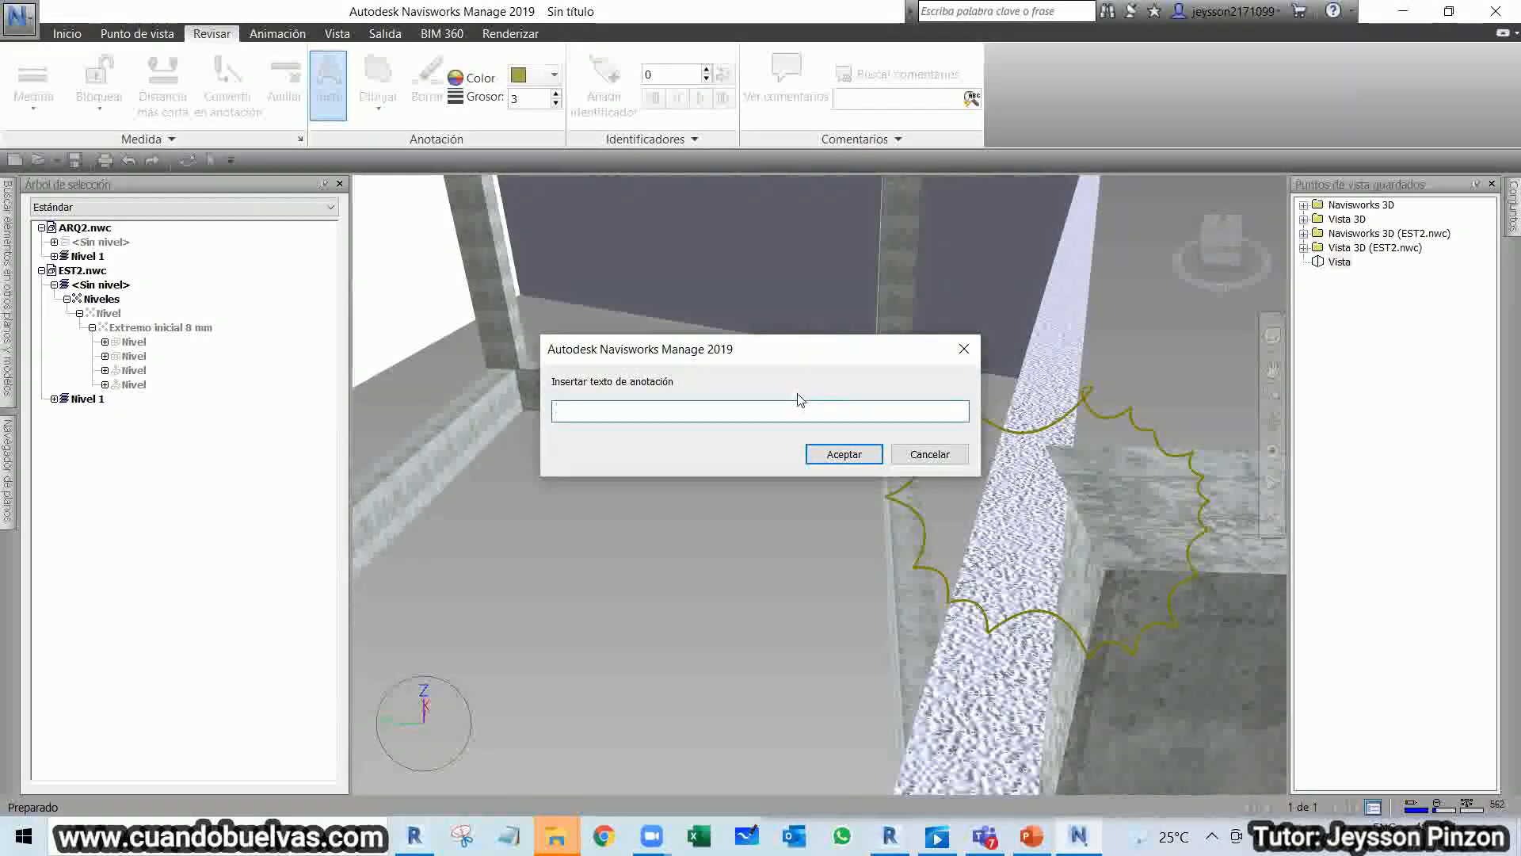
pyautogui.write('Muro choca colu')
pyautogui.press('Return')
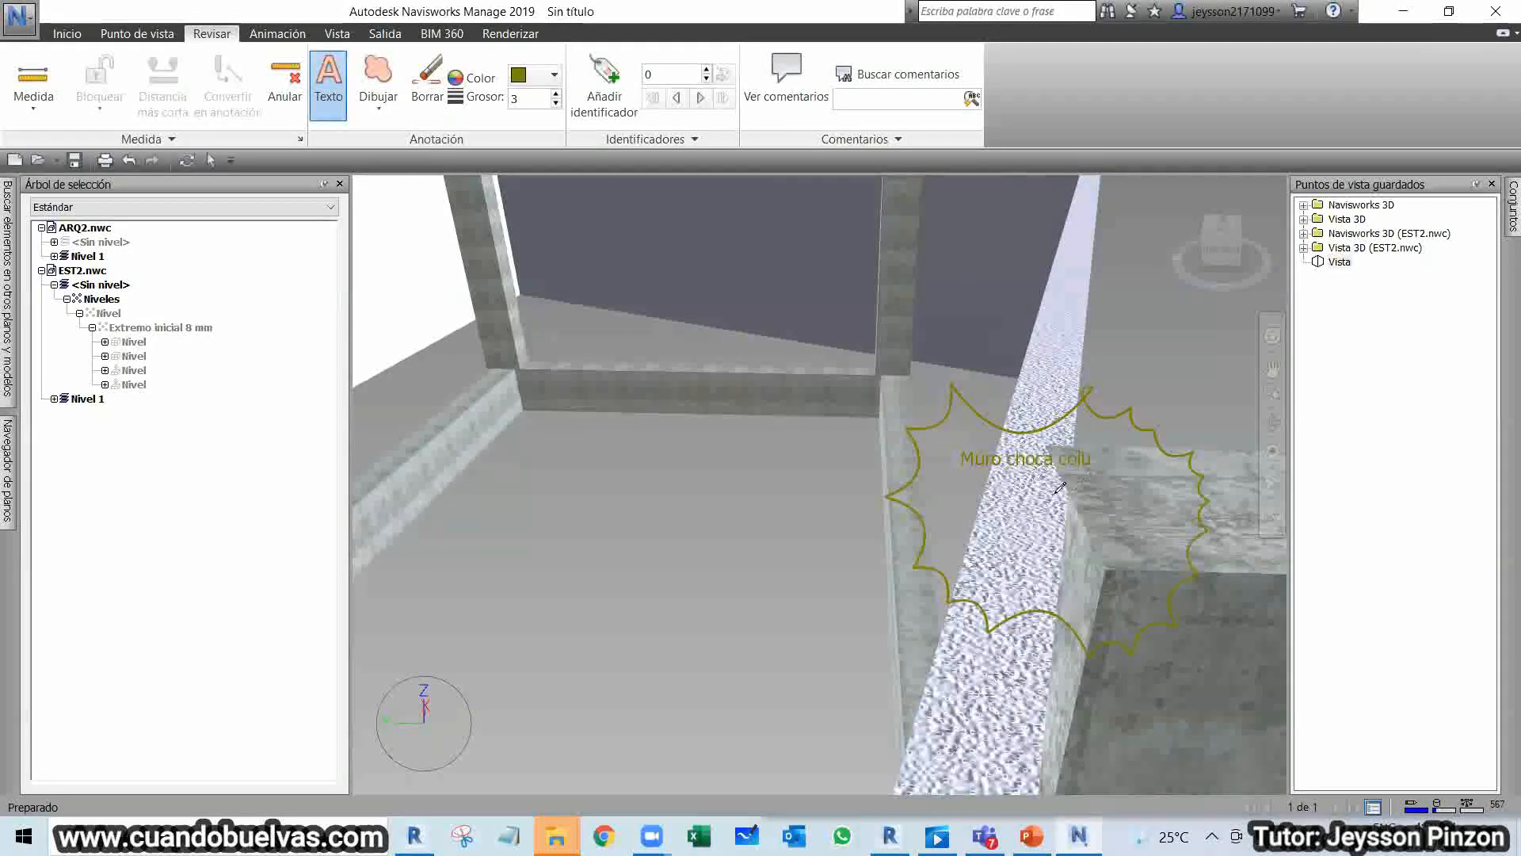
pyautogui.click(533, 74)
pyautogui.click(533, 118)
# Start a measurement on the concrete beam and try it with the direction locked to the X axis.
pyautogui.click(32, 78)
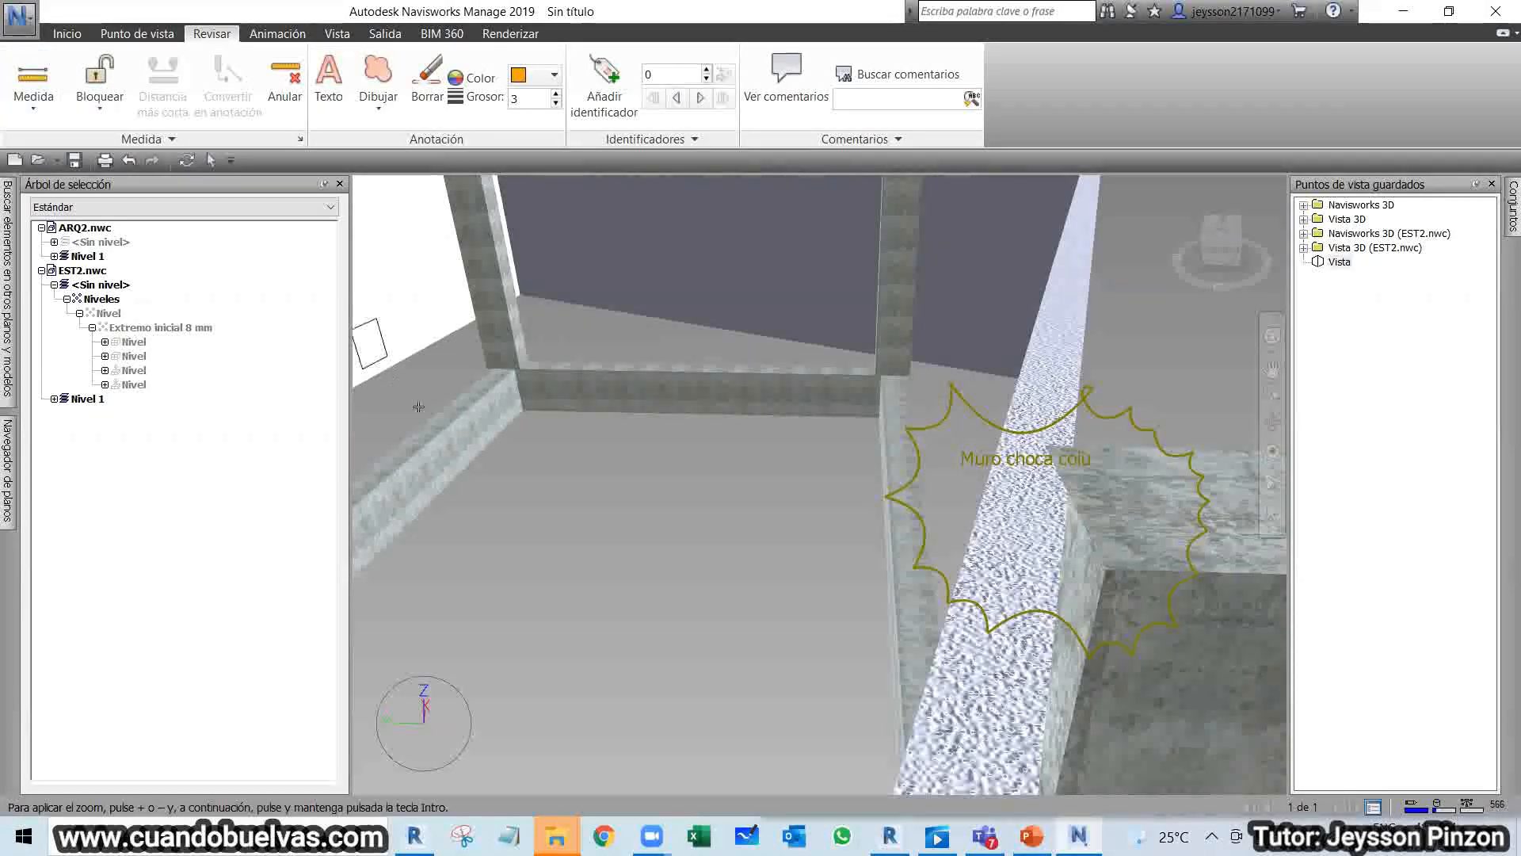
pyautogui.click(466, 443)
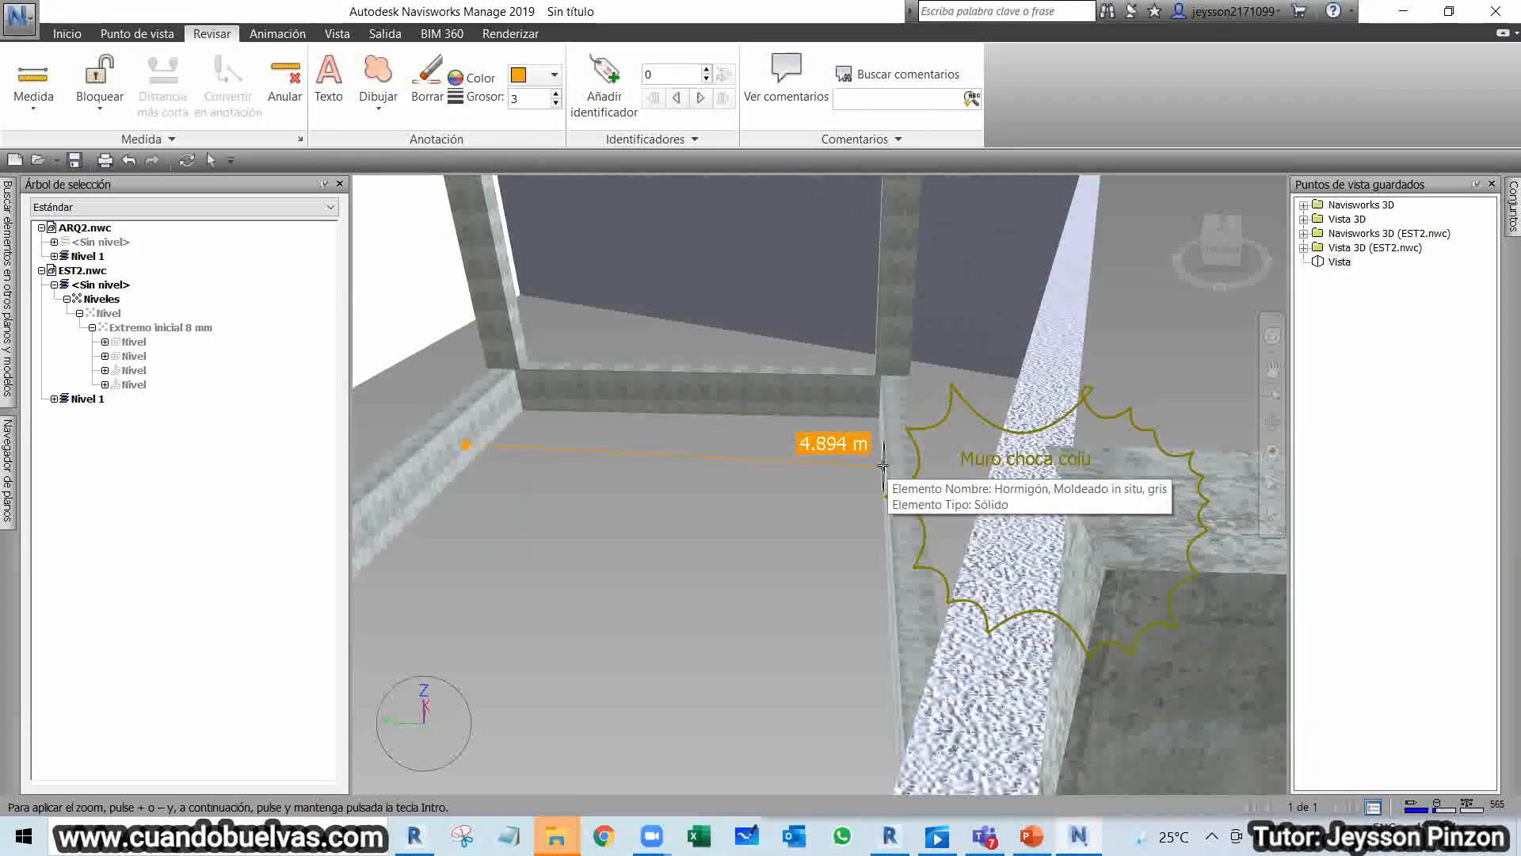
pyautogui.click(99, 91)
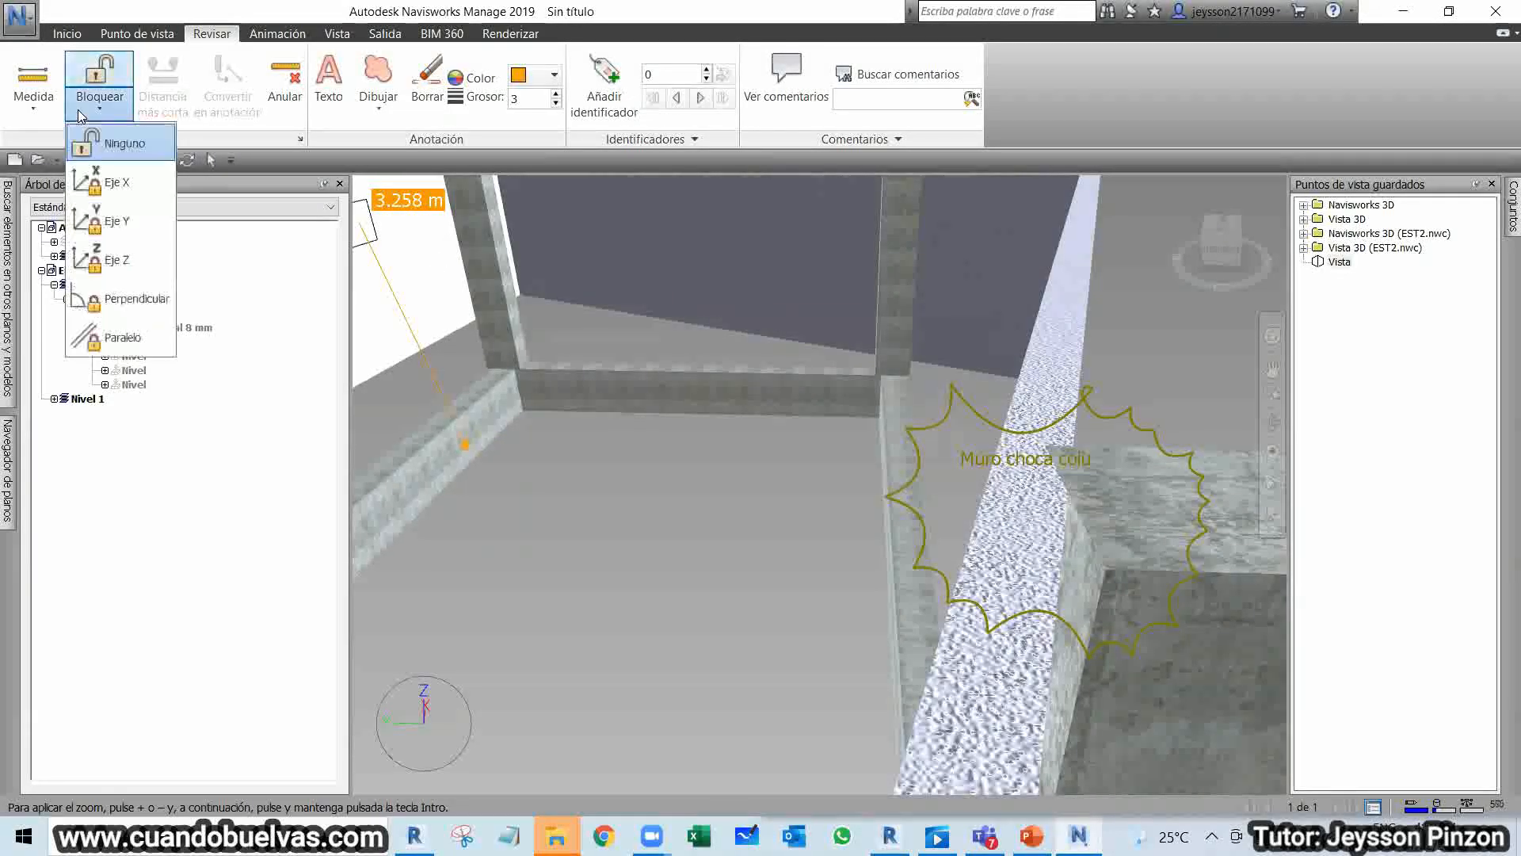
pyautogui.click(119, 187)
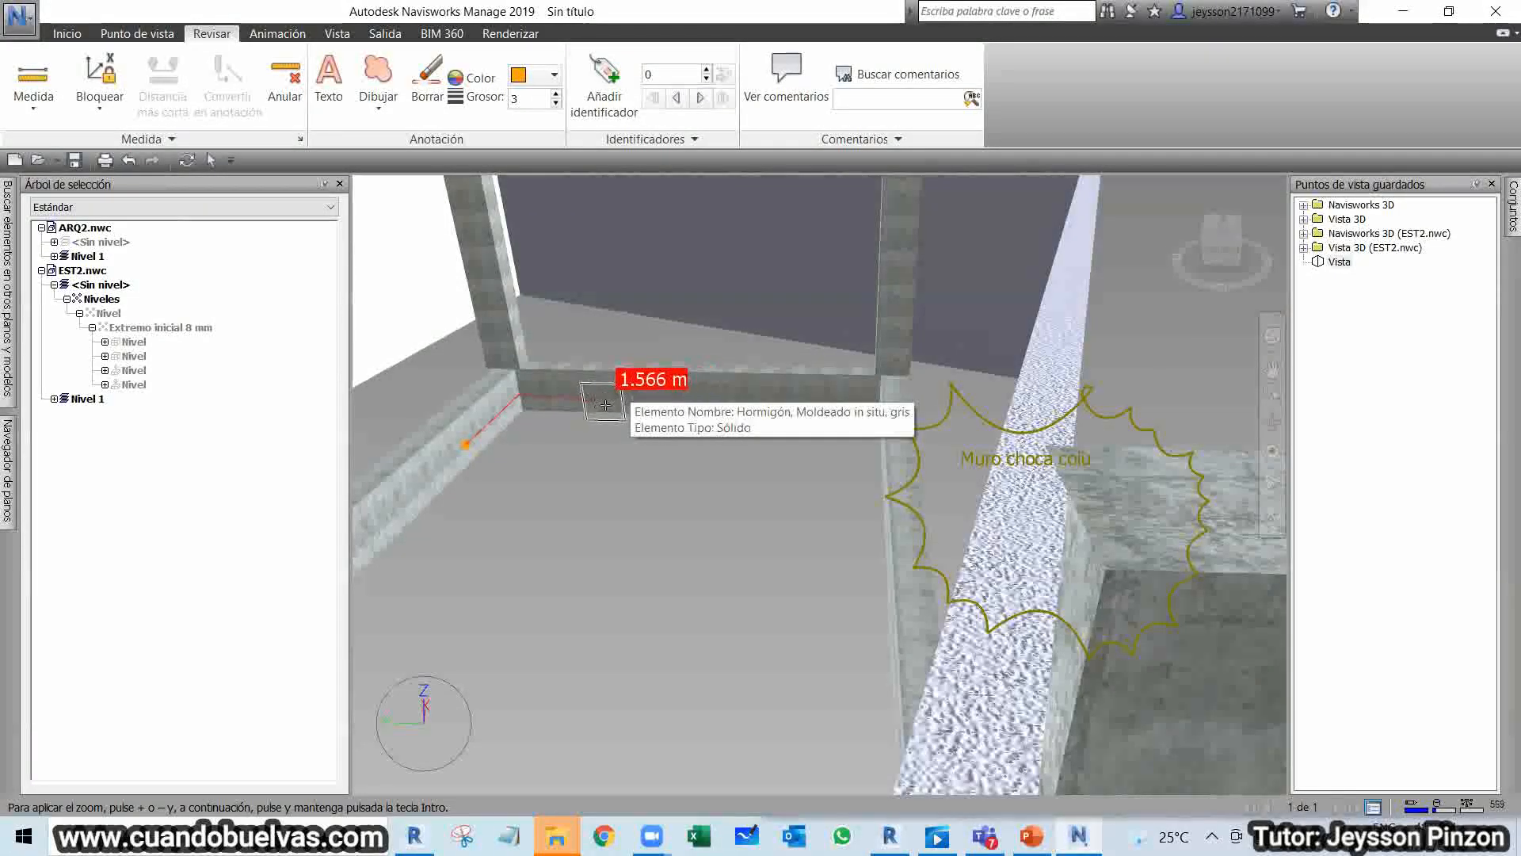
pyautogui.scroll(3, 507, 475)
pyautogui.scroll(-3, 772, 396)
pyautogui.scroll(2, 775, 408)
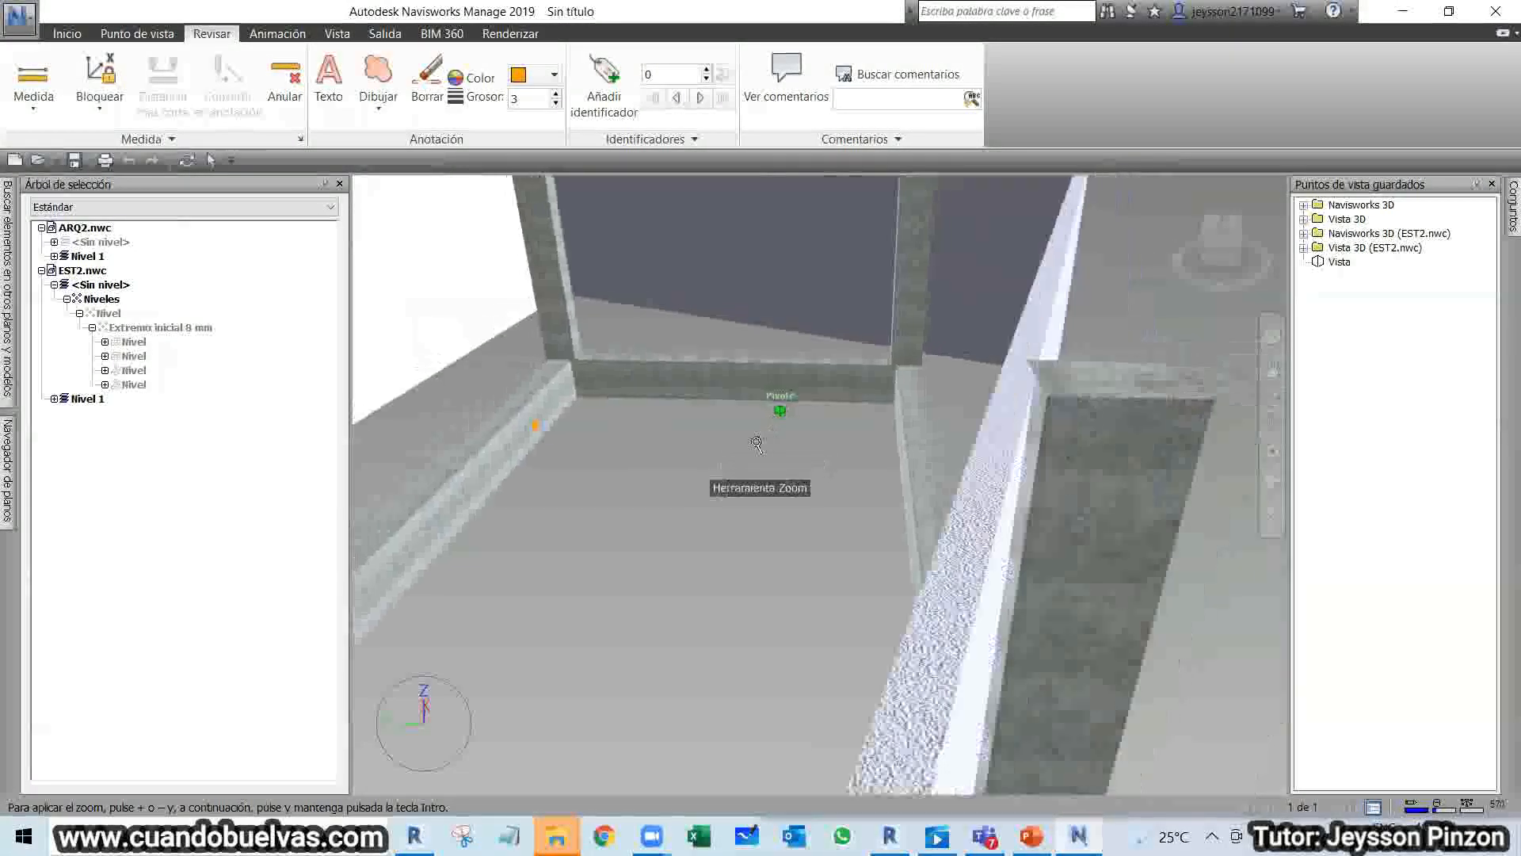
pyautogui.scroll(-5, 743, 456)
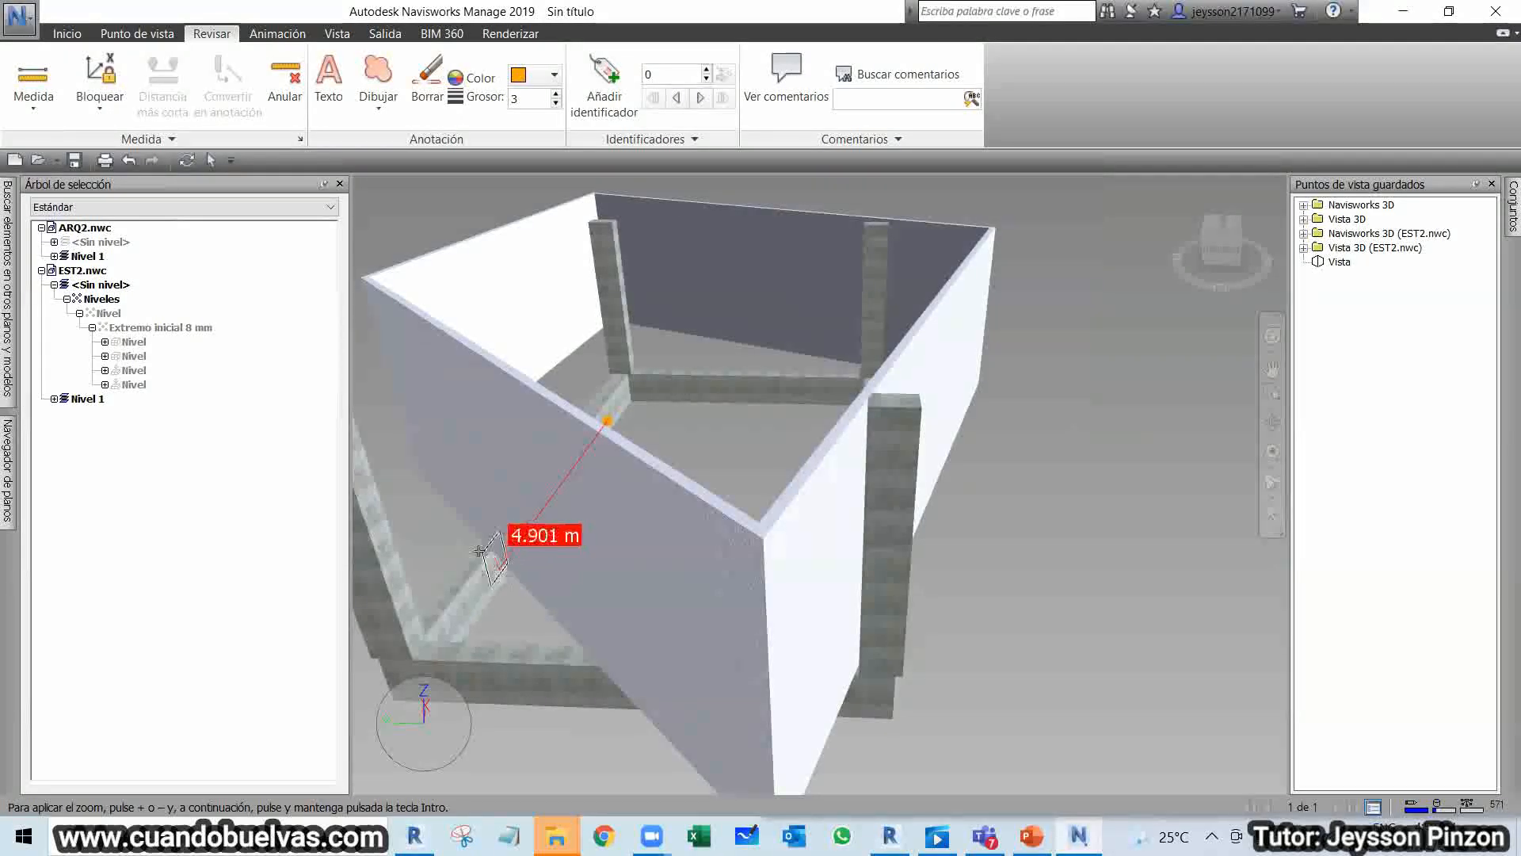
# Try the perpendicular measurement lock, set the lock to none and display the animation tools.
pyautogui.click(101, 109)
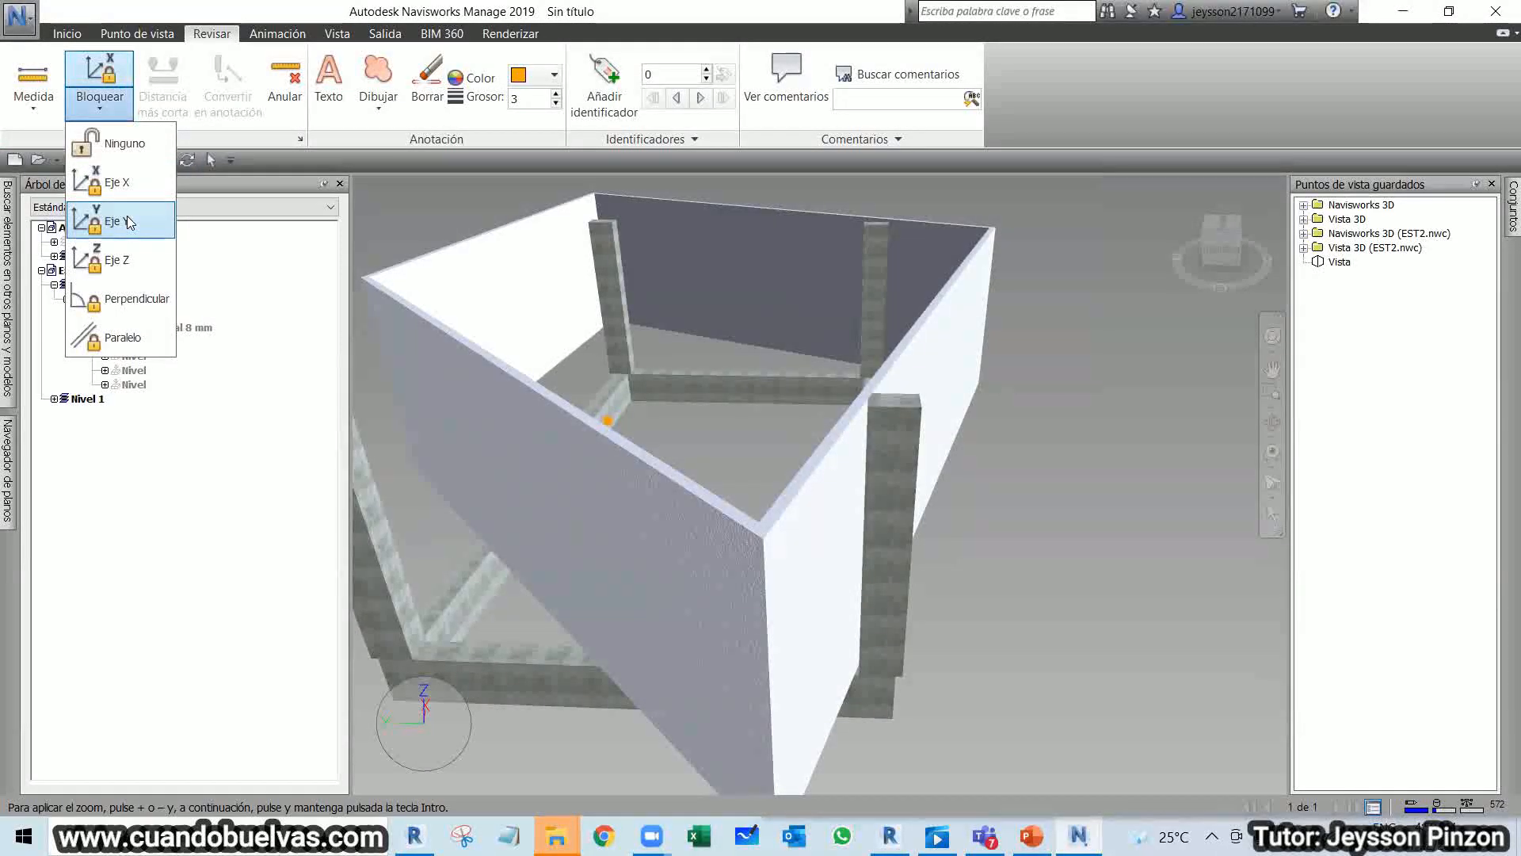
pyautogui.click(131, 298)
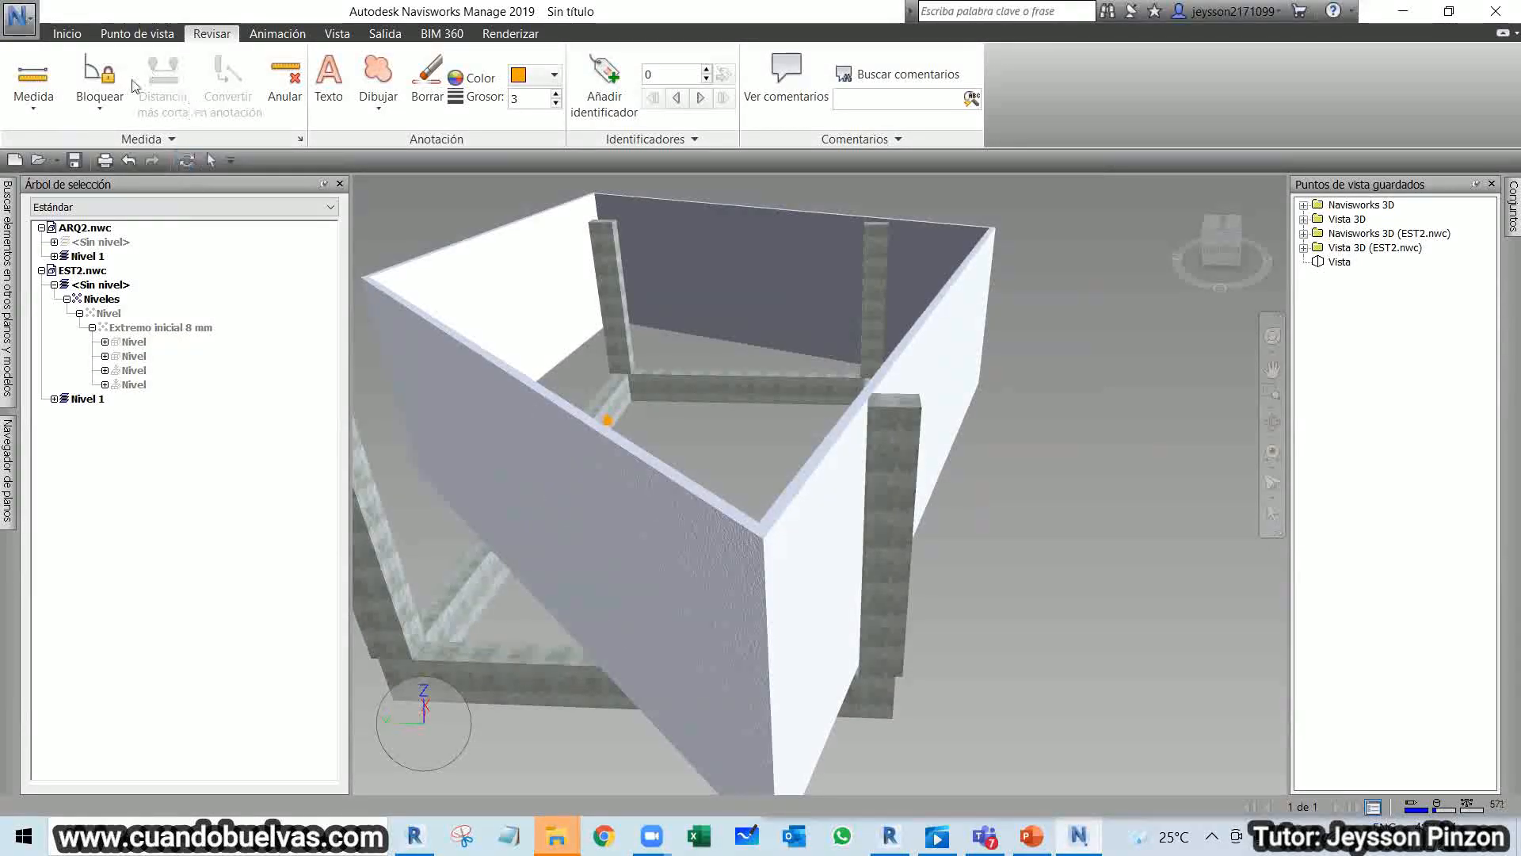
pyautogui.click(103, 107)
pyautogui.click(120, 136)
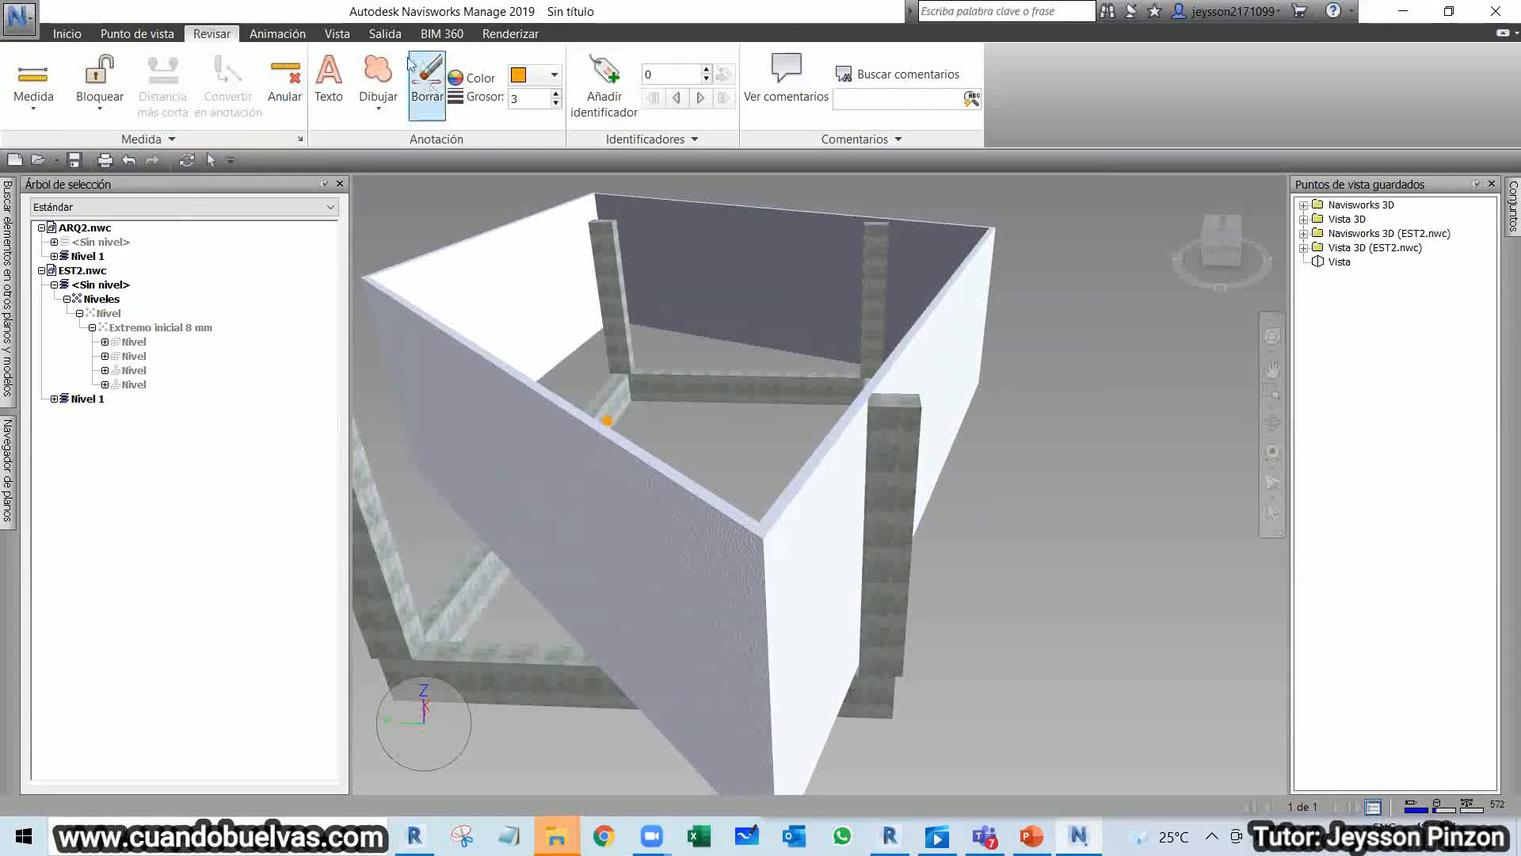
pyautogui.click(298, 45)
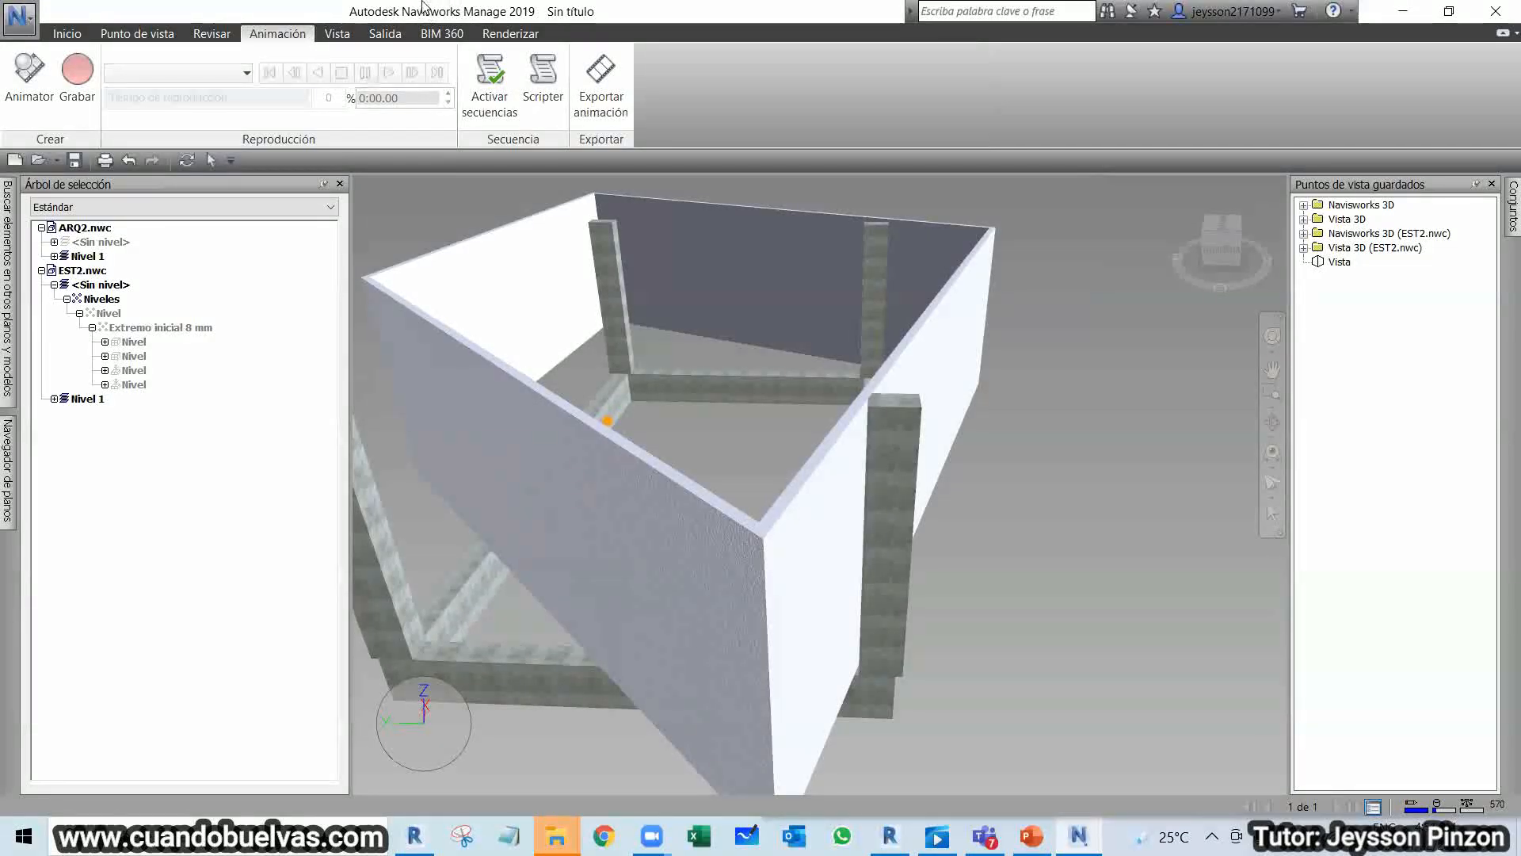
pyautogui.click(336, 34)
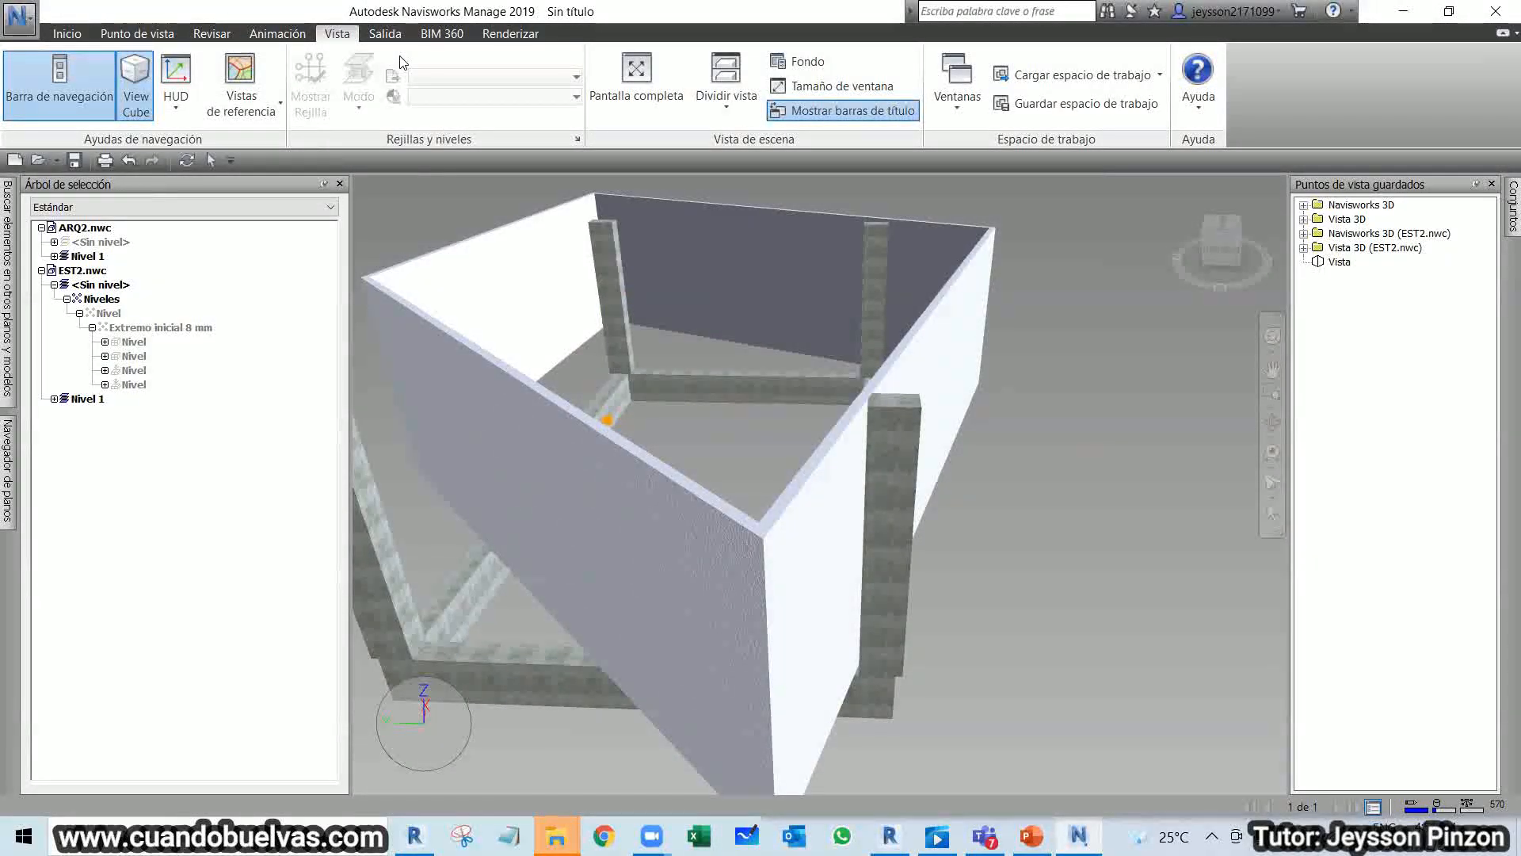
pyautogui.click(401, 36)
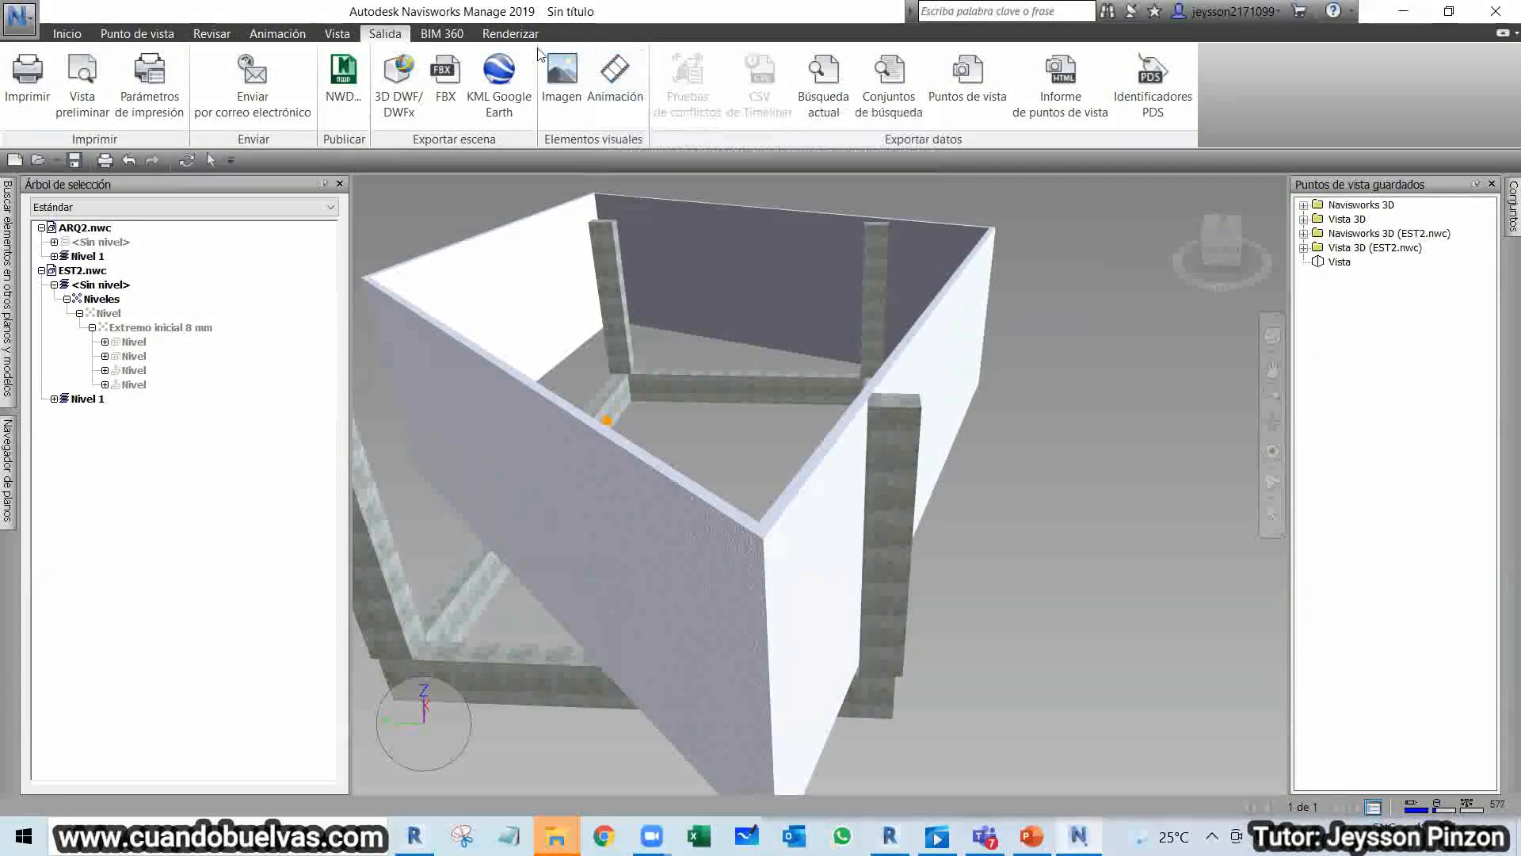
pyautogui.click(510, 34)
pyautogui.click(67, 33)
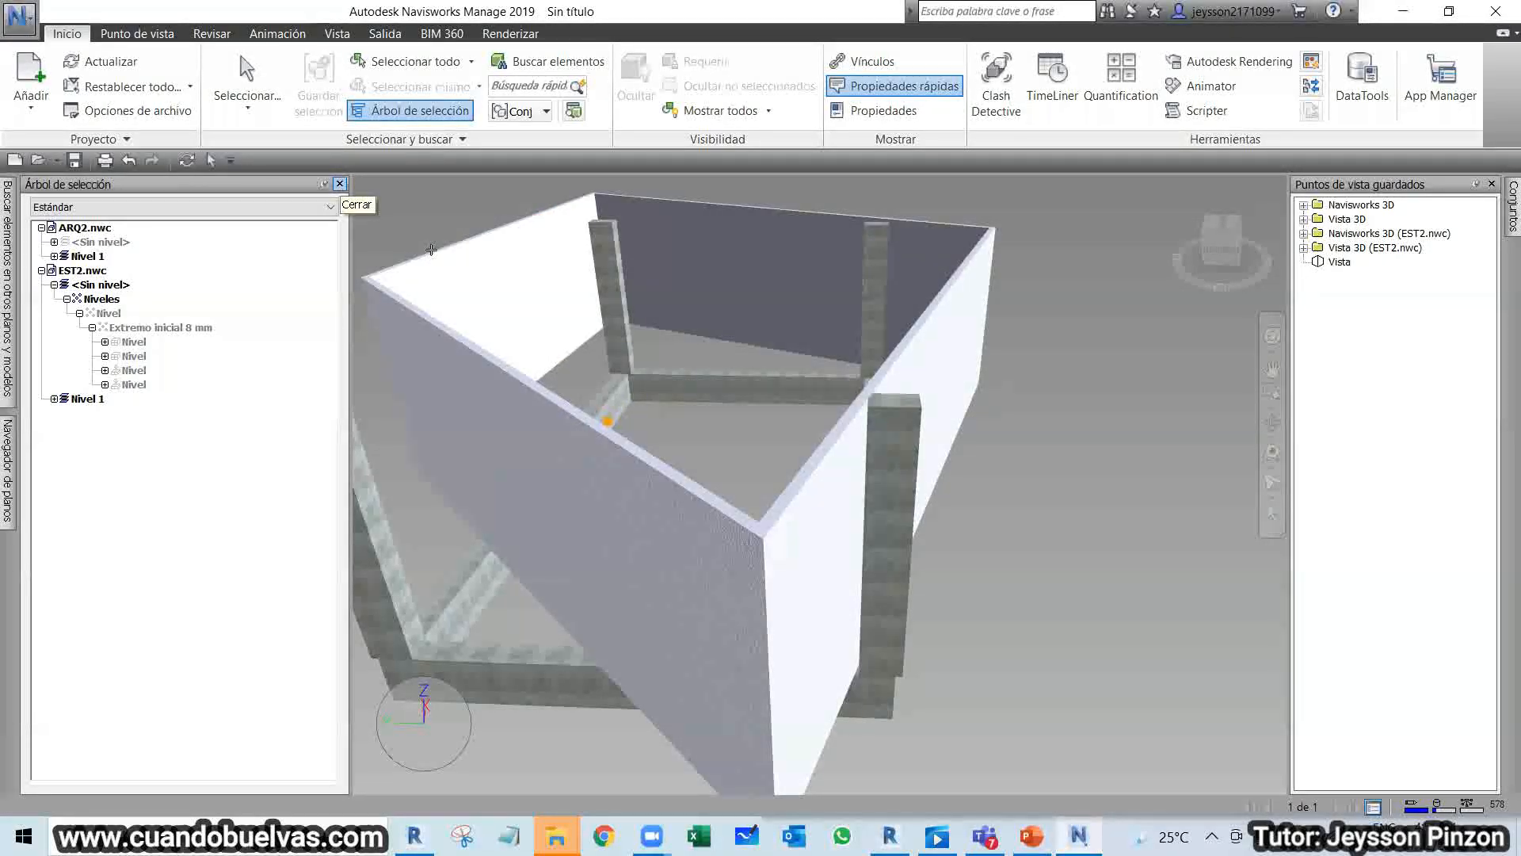
# Close the selection tree window and display it again from the list of available windows.
pyautogui.click(339, 184)
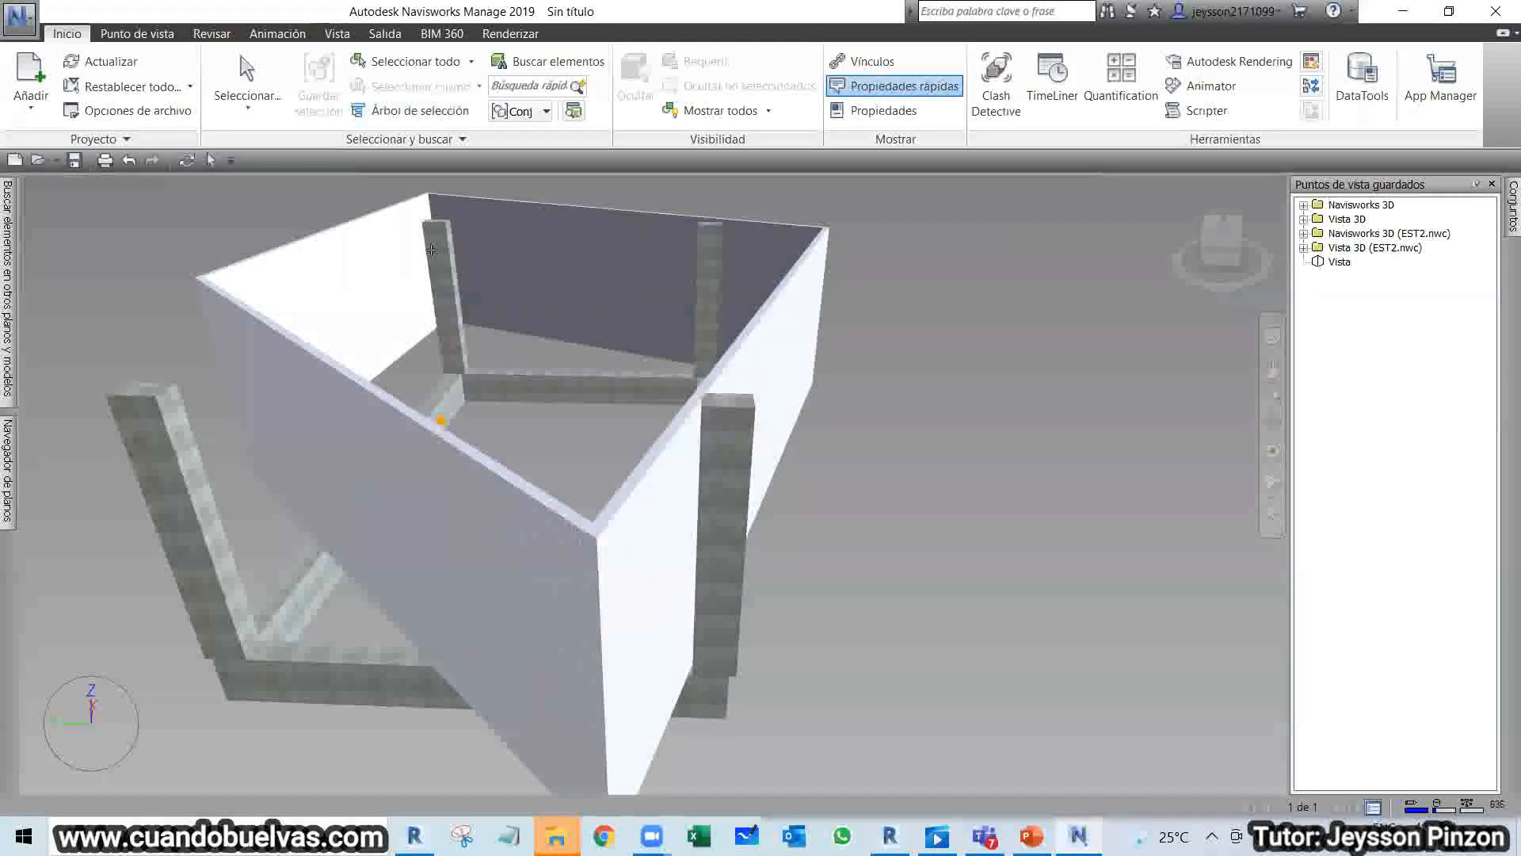
pyautogui.click(351, 39)
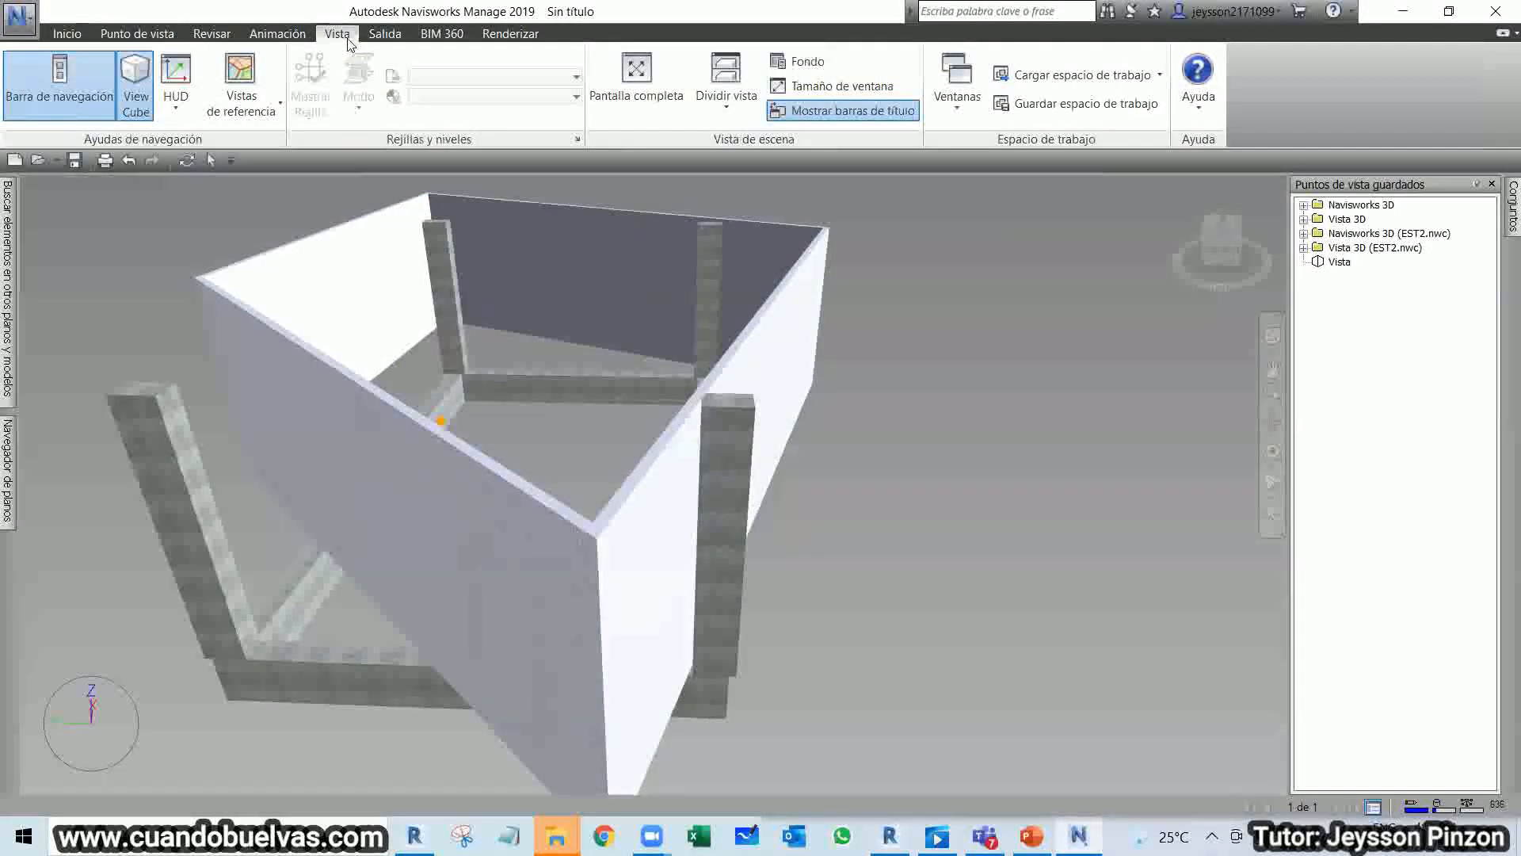
pyautogui.click(952, 119)
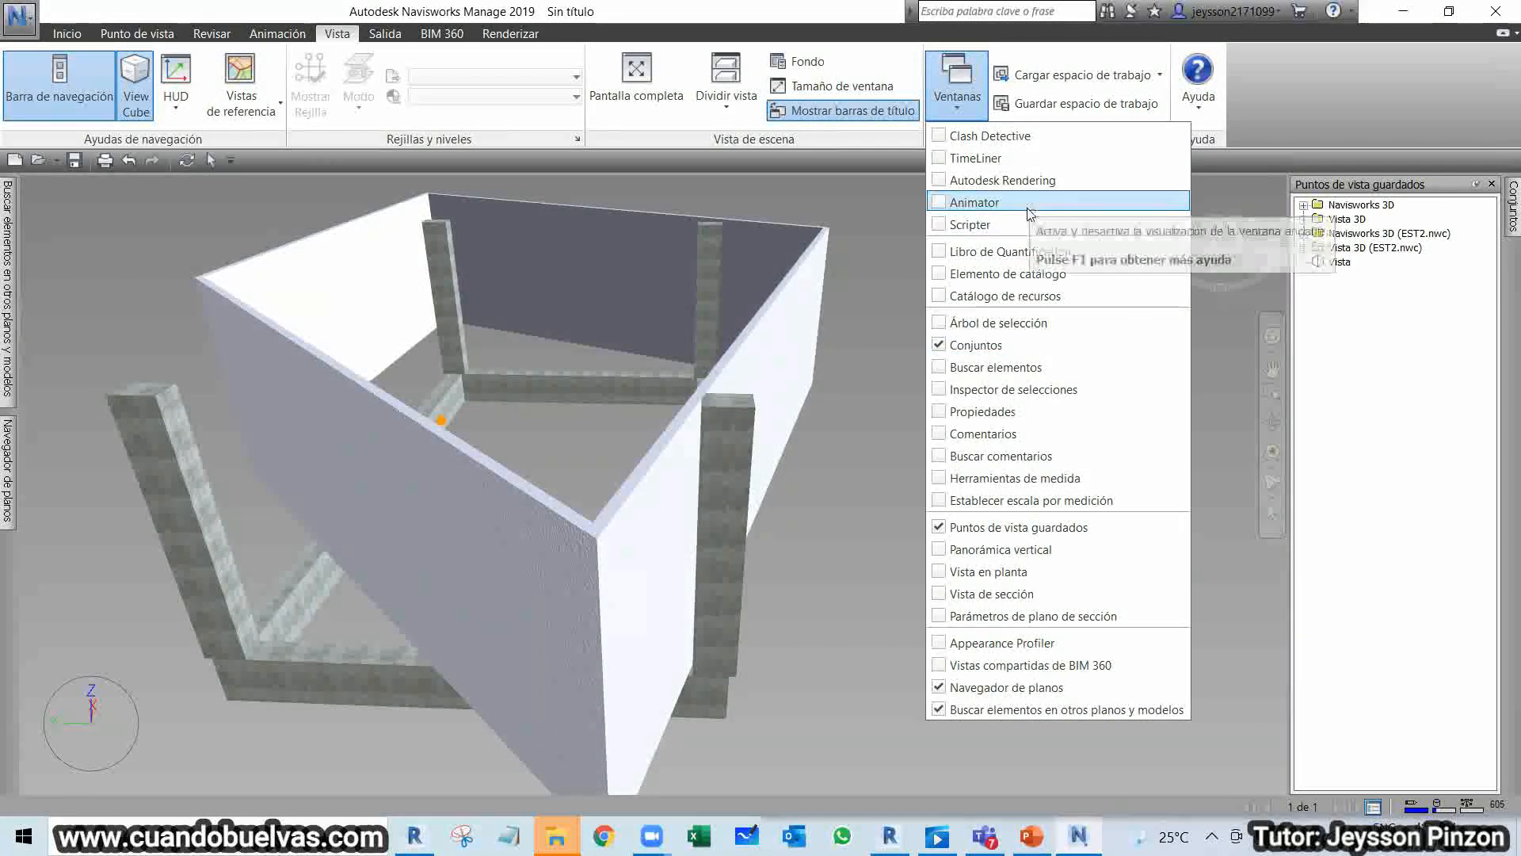
pyautogui.click(947, 324)
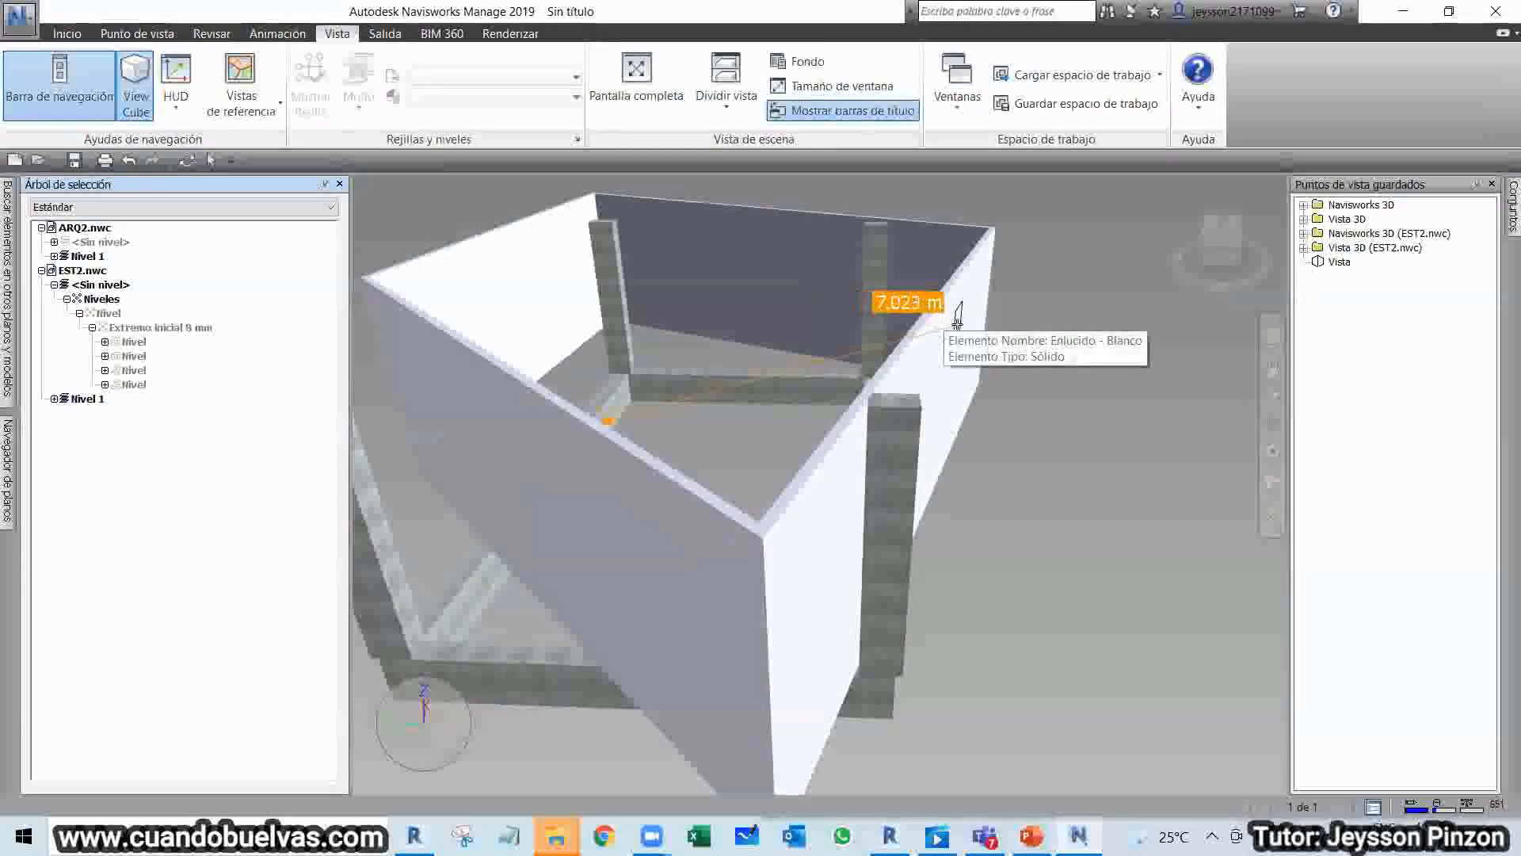
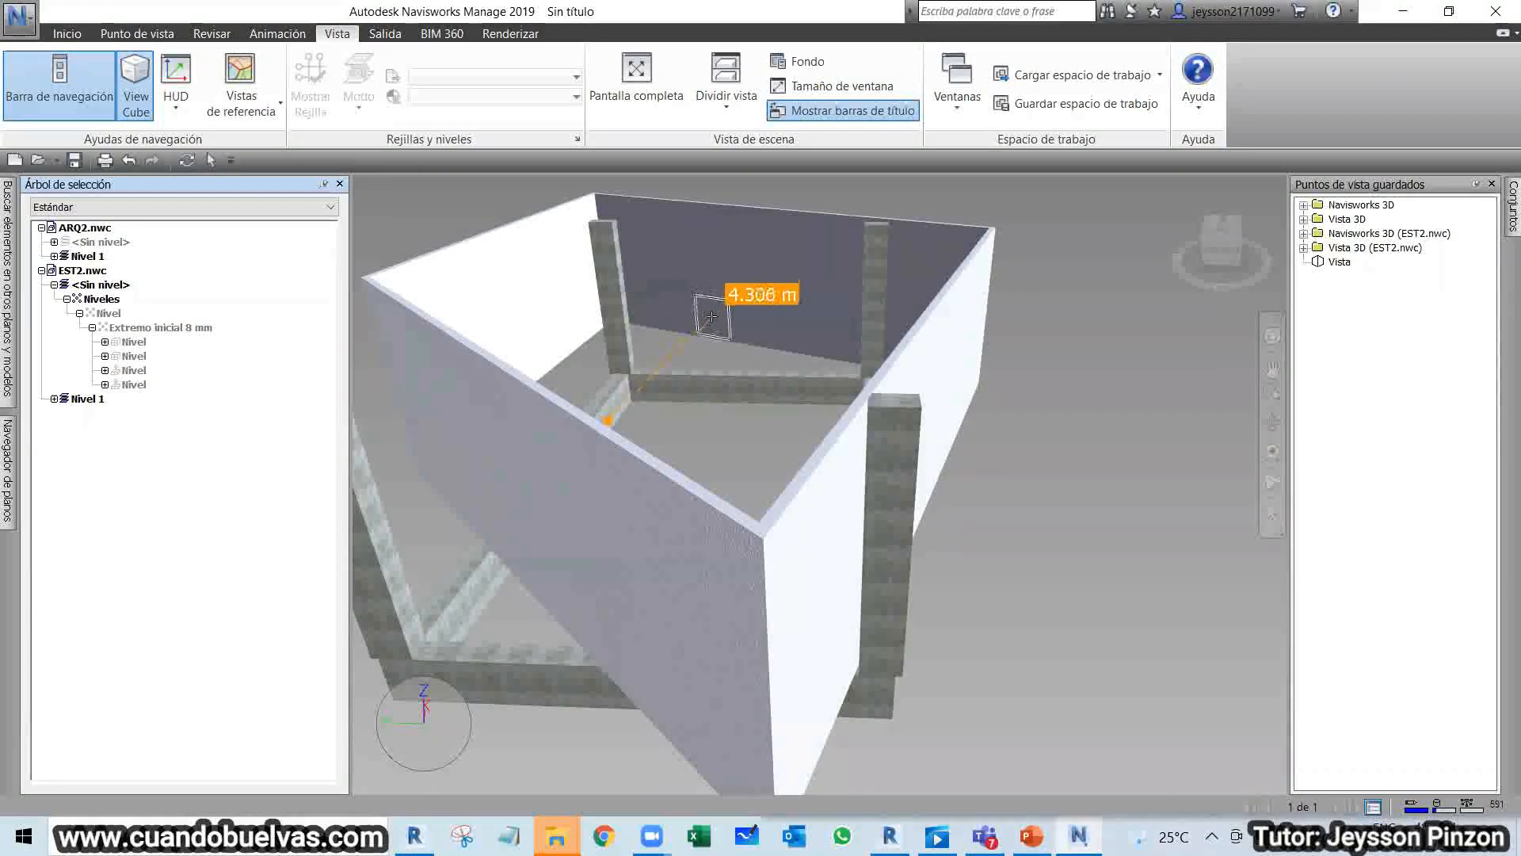
# End the measurement by switching to Select mode and close the saved viewpoints window.
pyautogui.click(76, 37)
pyautogui.click(247, 75)
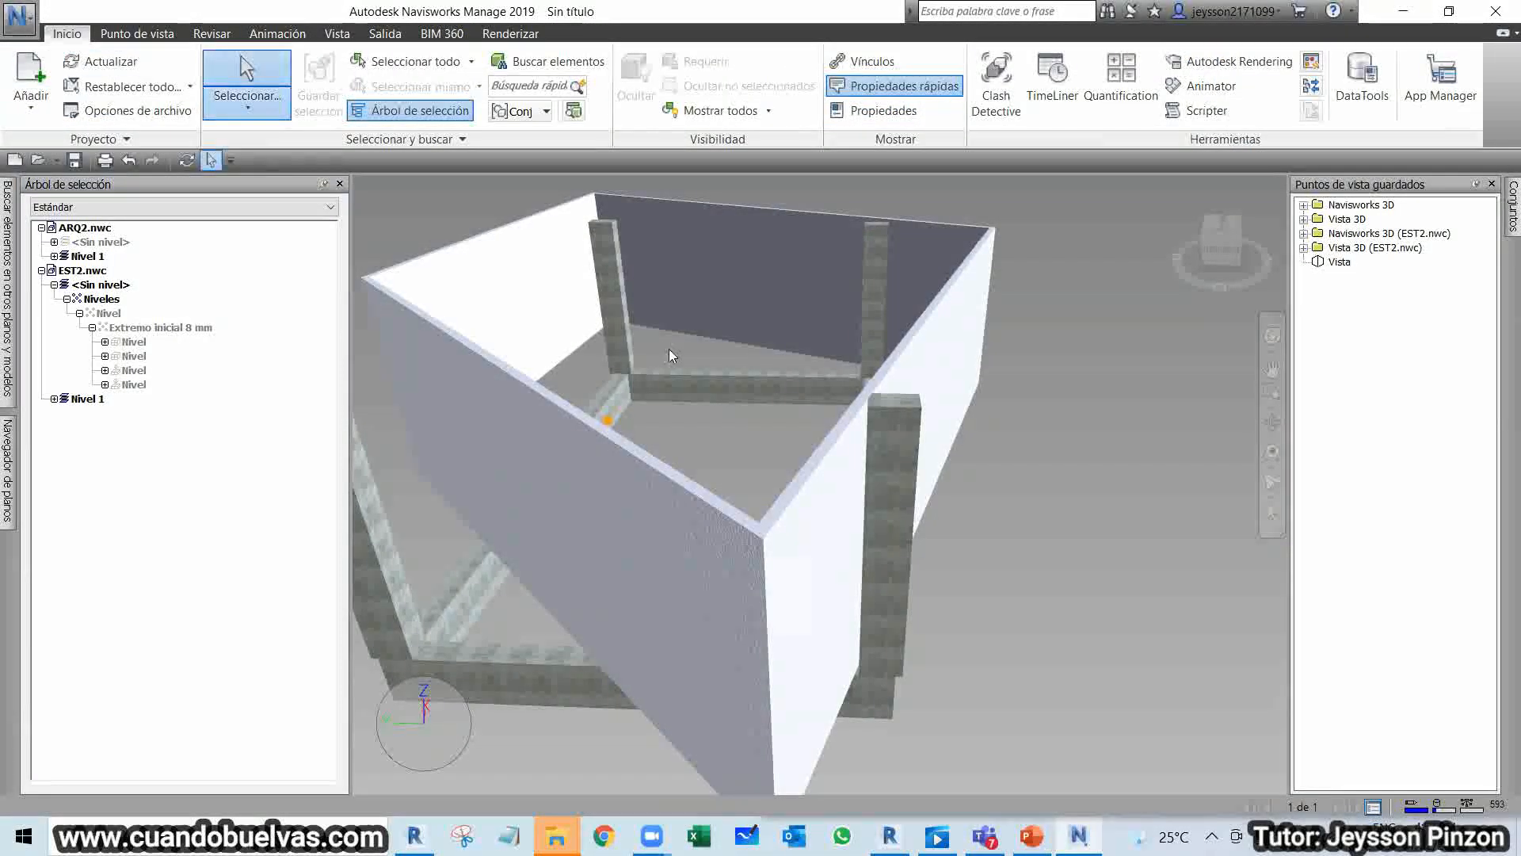
pyautogui.scroll(-10, 710, 414)
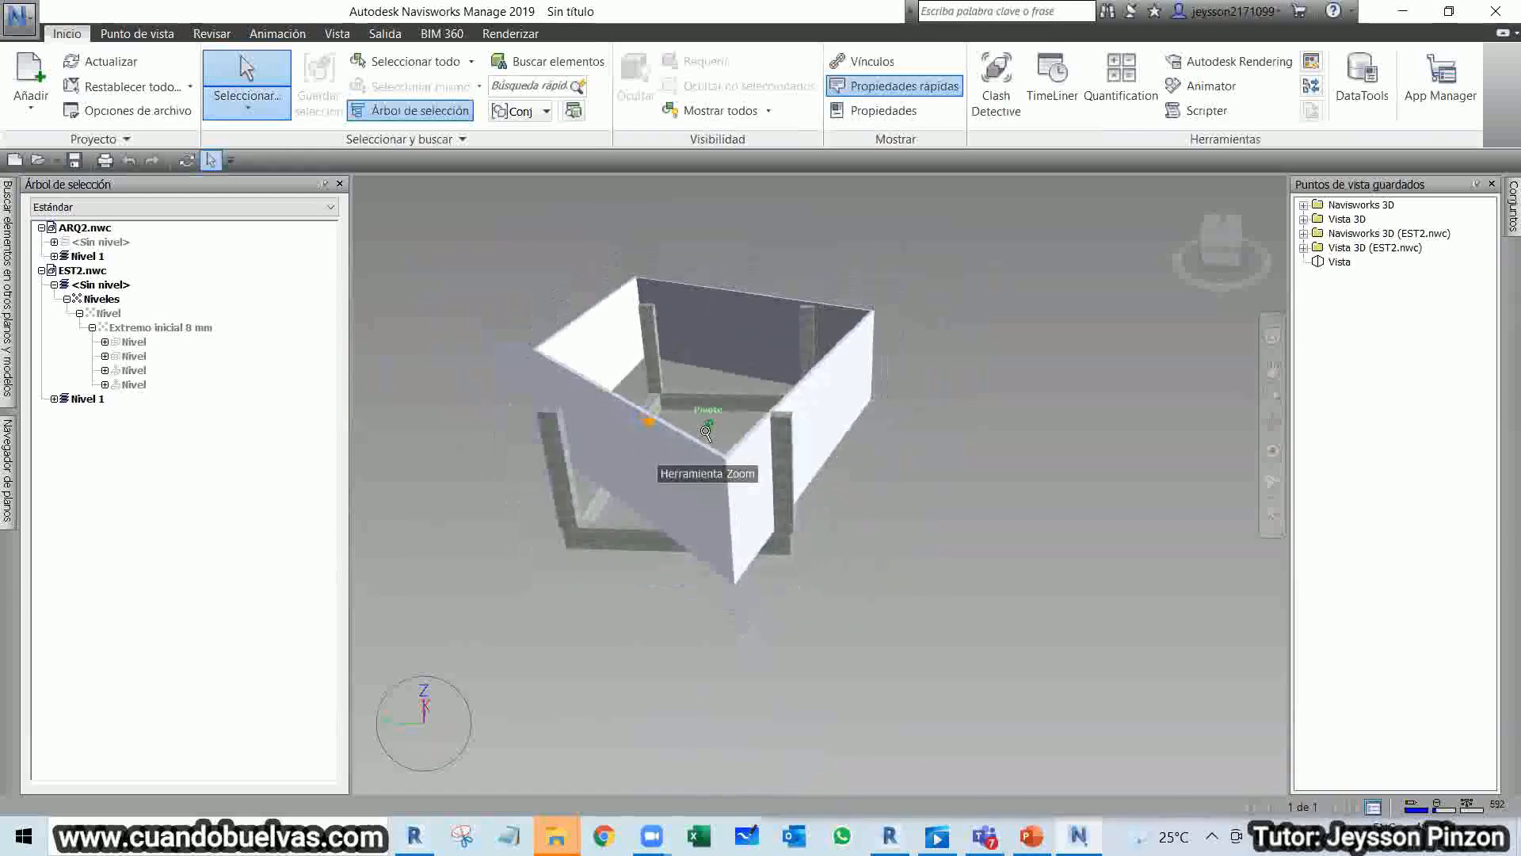
pyautogui.click(1492, 184)
pyautogui.keyDown('shift'); pyautogui.moveTo(636, 504); pyautogui.dragTo(843, 572, button='middle'); pyautogui.keyUp('shift')
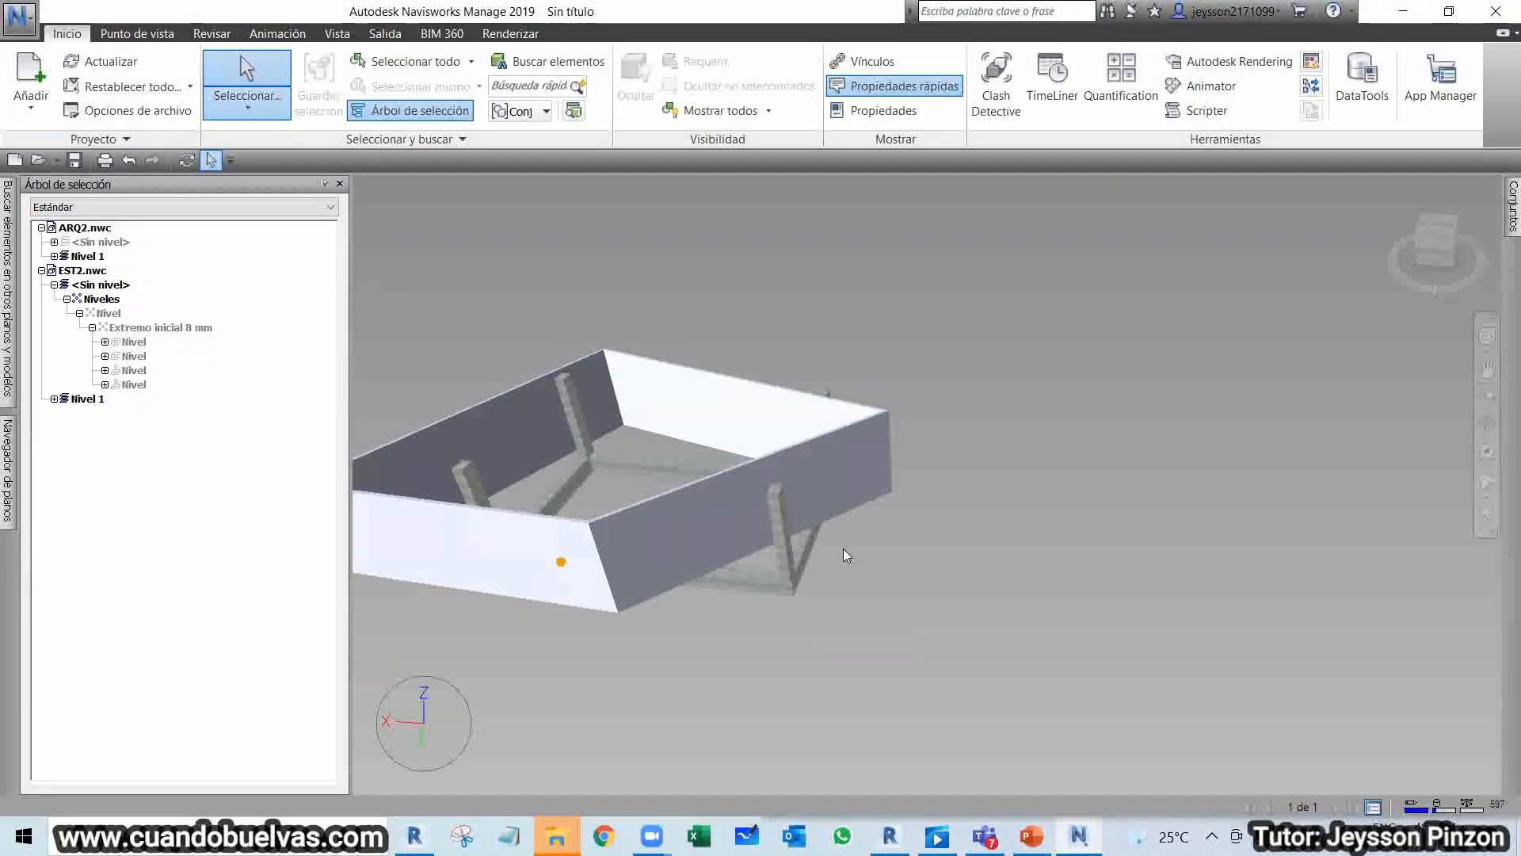
# Save an overall view of the walls and concrete structure, seen from above, as a viewpoint named 1.
pyautogui.moveTo(719, 440)
pyautogui.click(146, 35)
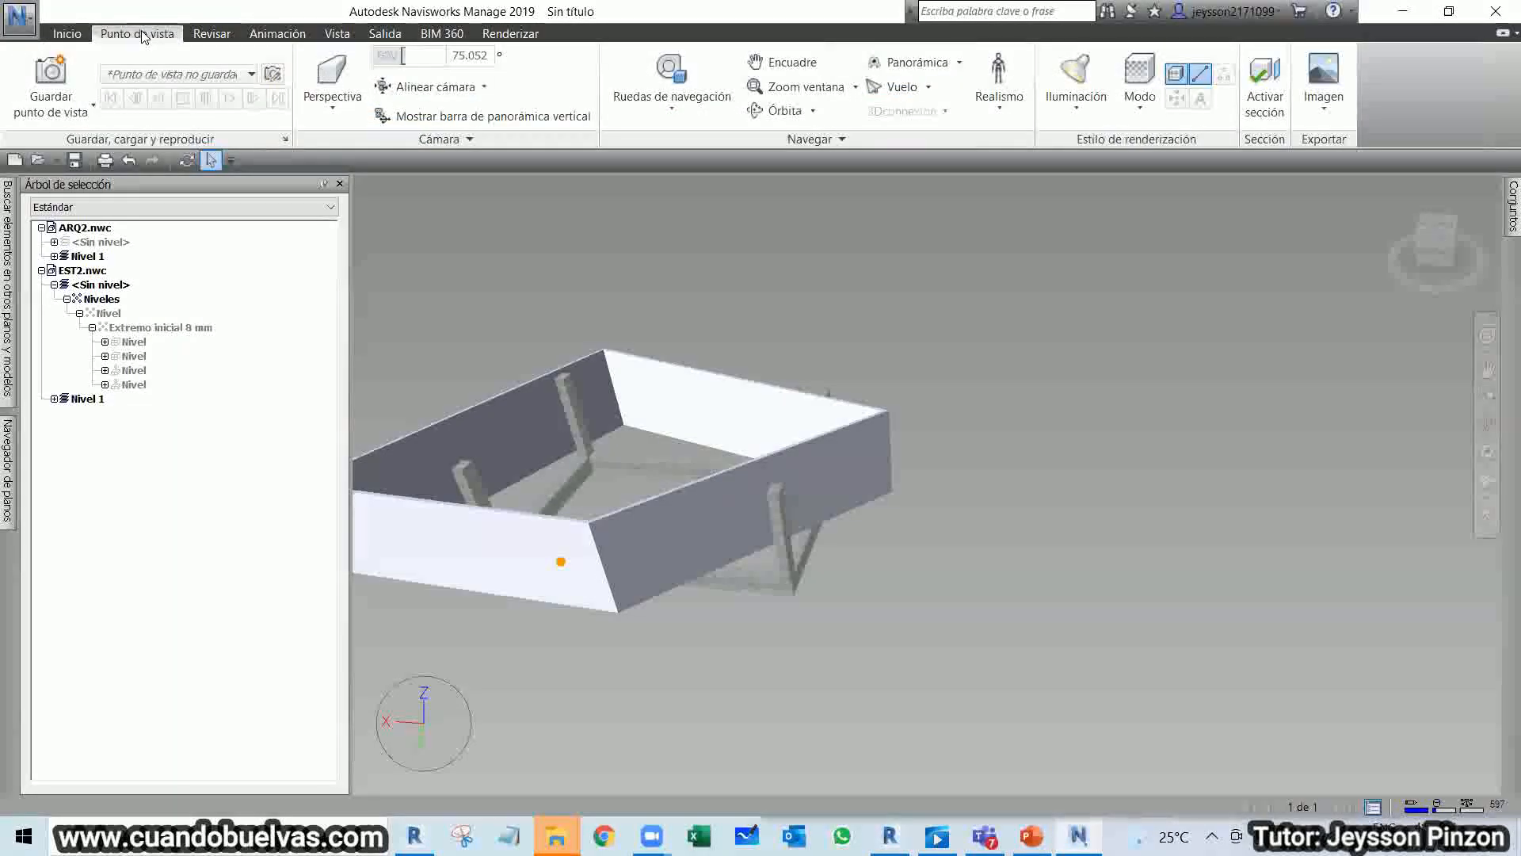
pyautogui.moveTo(540, 446); pyautogui.dragTo(764, 393, button='middle')
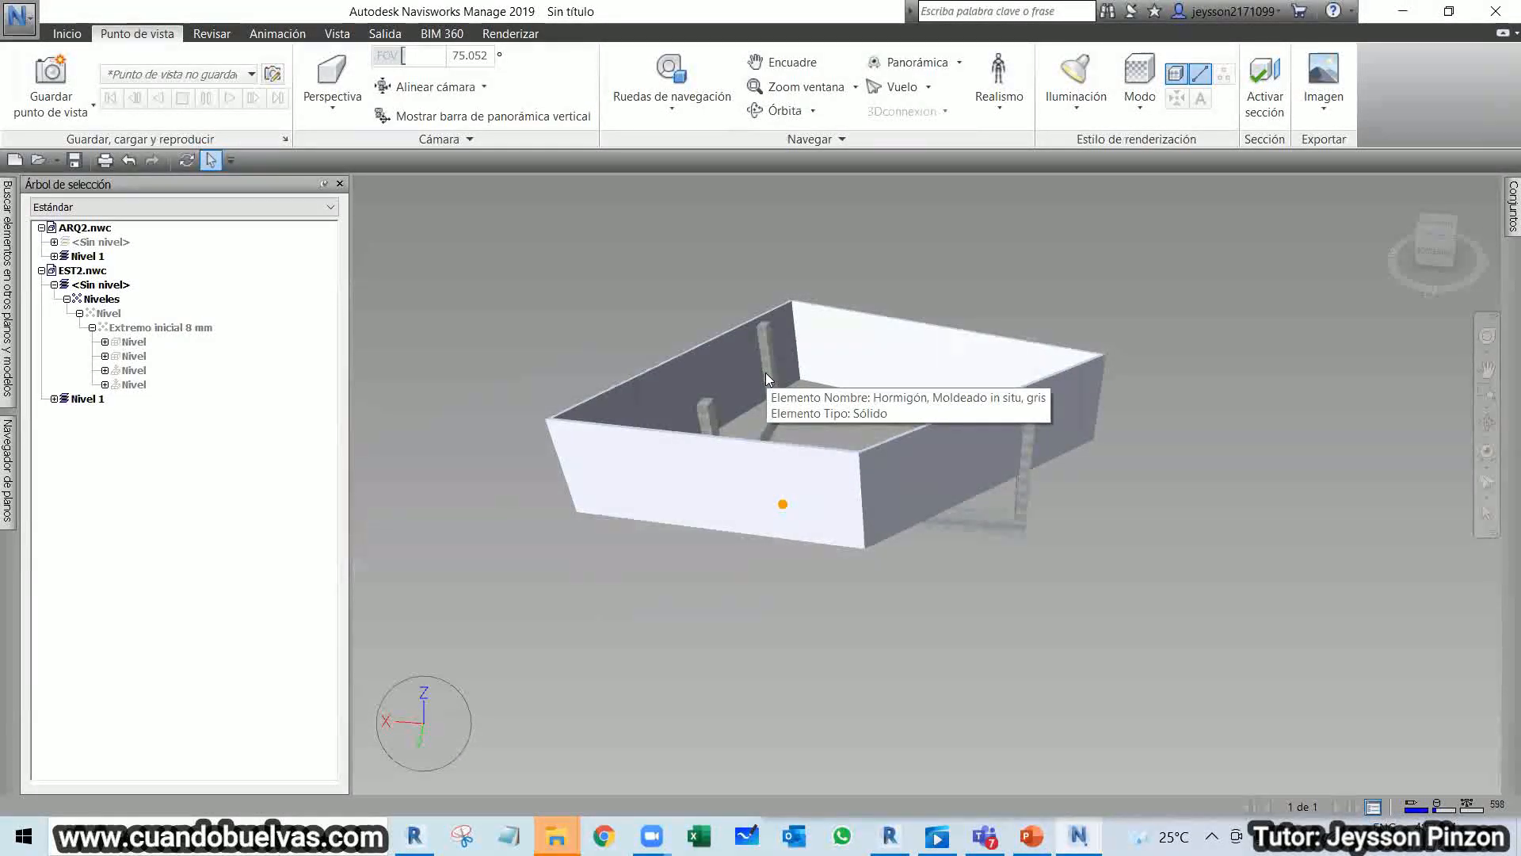
pyautogui.keyDown('shift'); pyautogui.moveTo(943, 399); pyautogui.dragTo(995, 419, button='middle'); pyautogui.keyUp('shift')
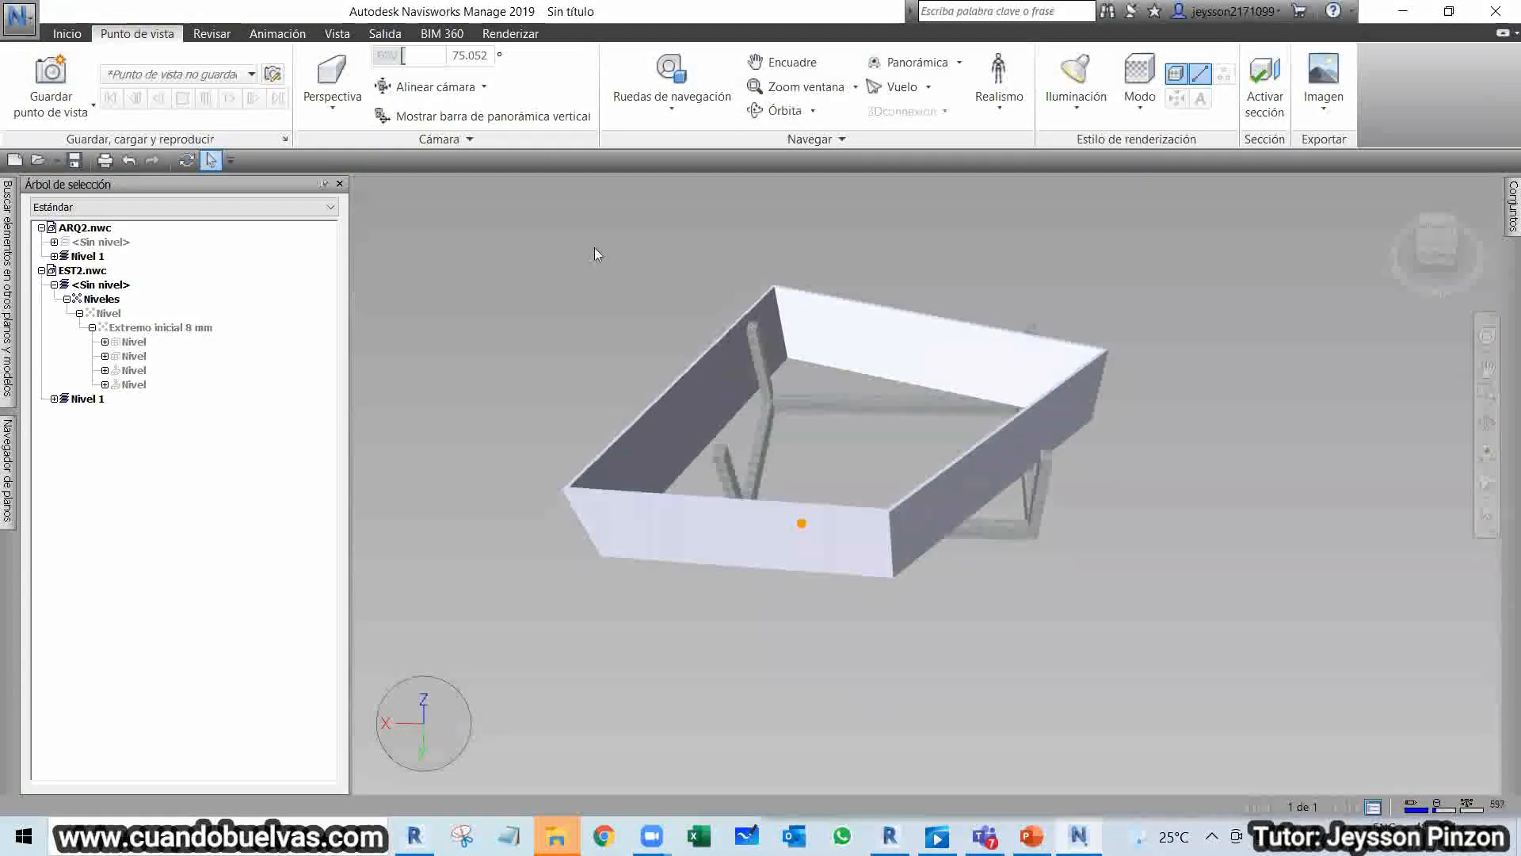
pyautogui.click(53, 72)
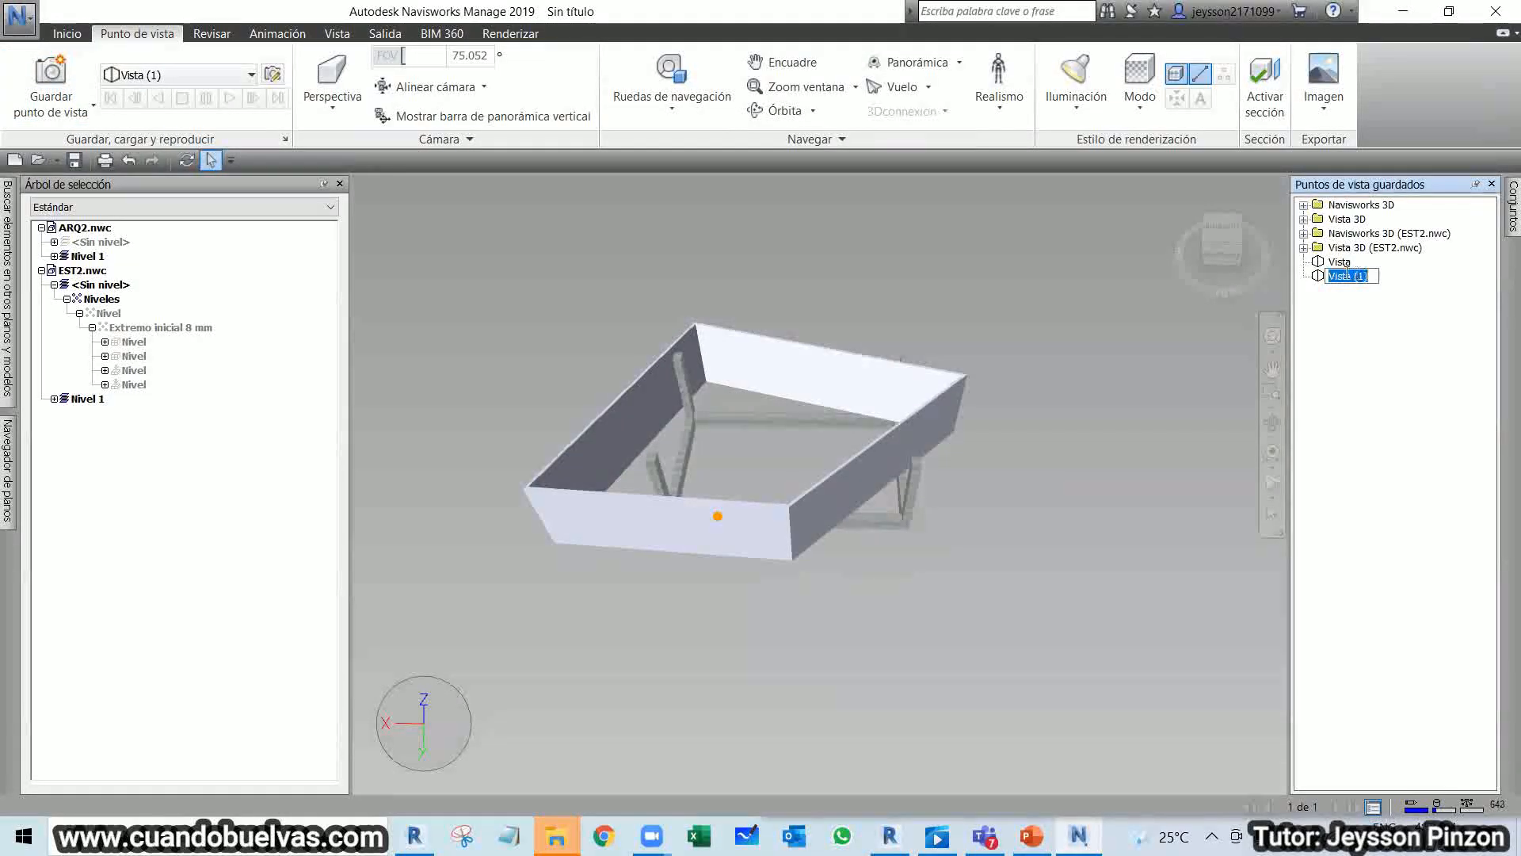
pyautogui.write('1')
pyautogui.press('Return')
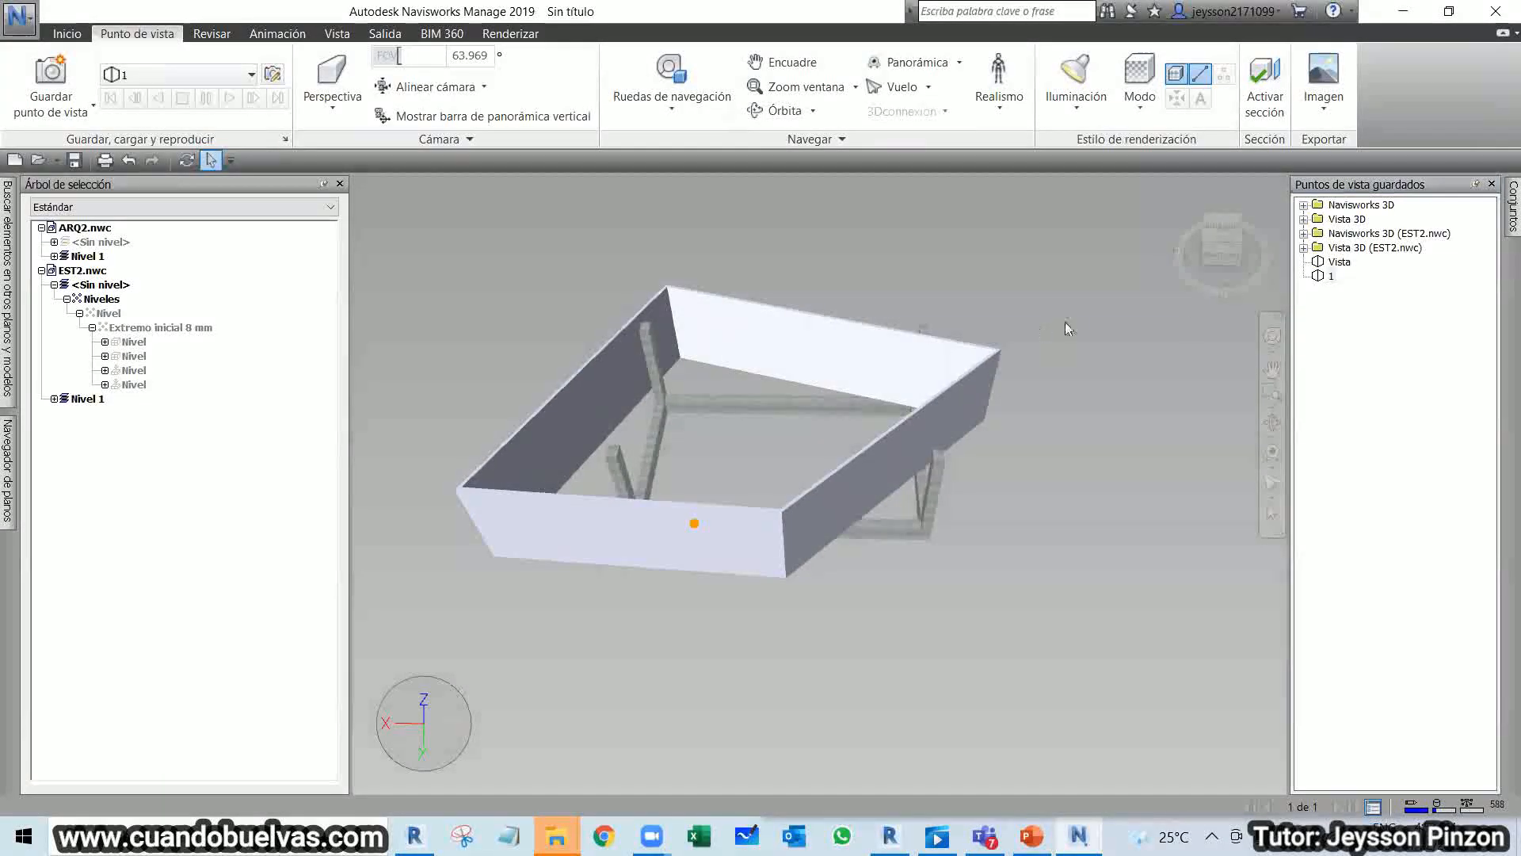
# Orbit the model away from the saved view and recall viewpoint 1.
pyautogui.scroll(-2, 574, 436)
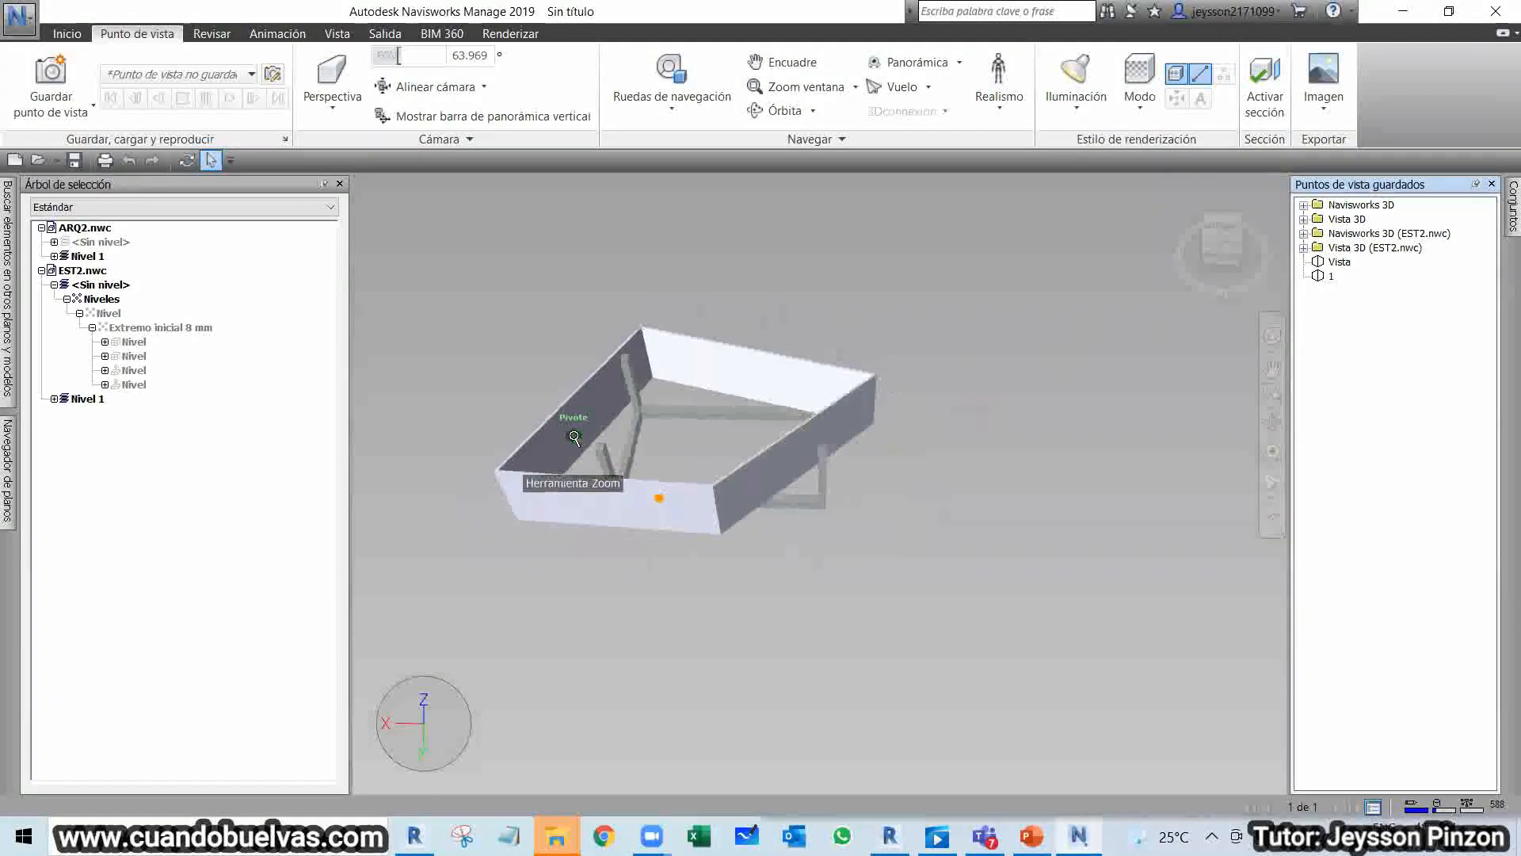
pyautogui.scroll(3, 572, 436)
pyautogui.keyDown('shift'); pyautogui.moveTo(515, 435); pyautogui.dragTo(810, 349, button='middle'); pyautogui.keyUp('shift')
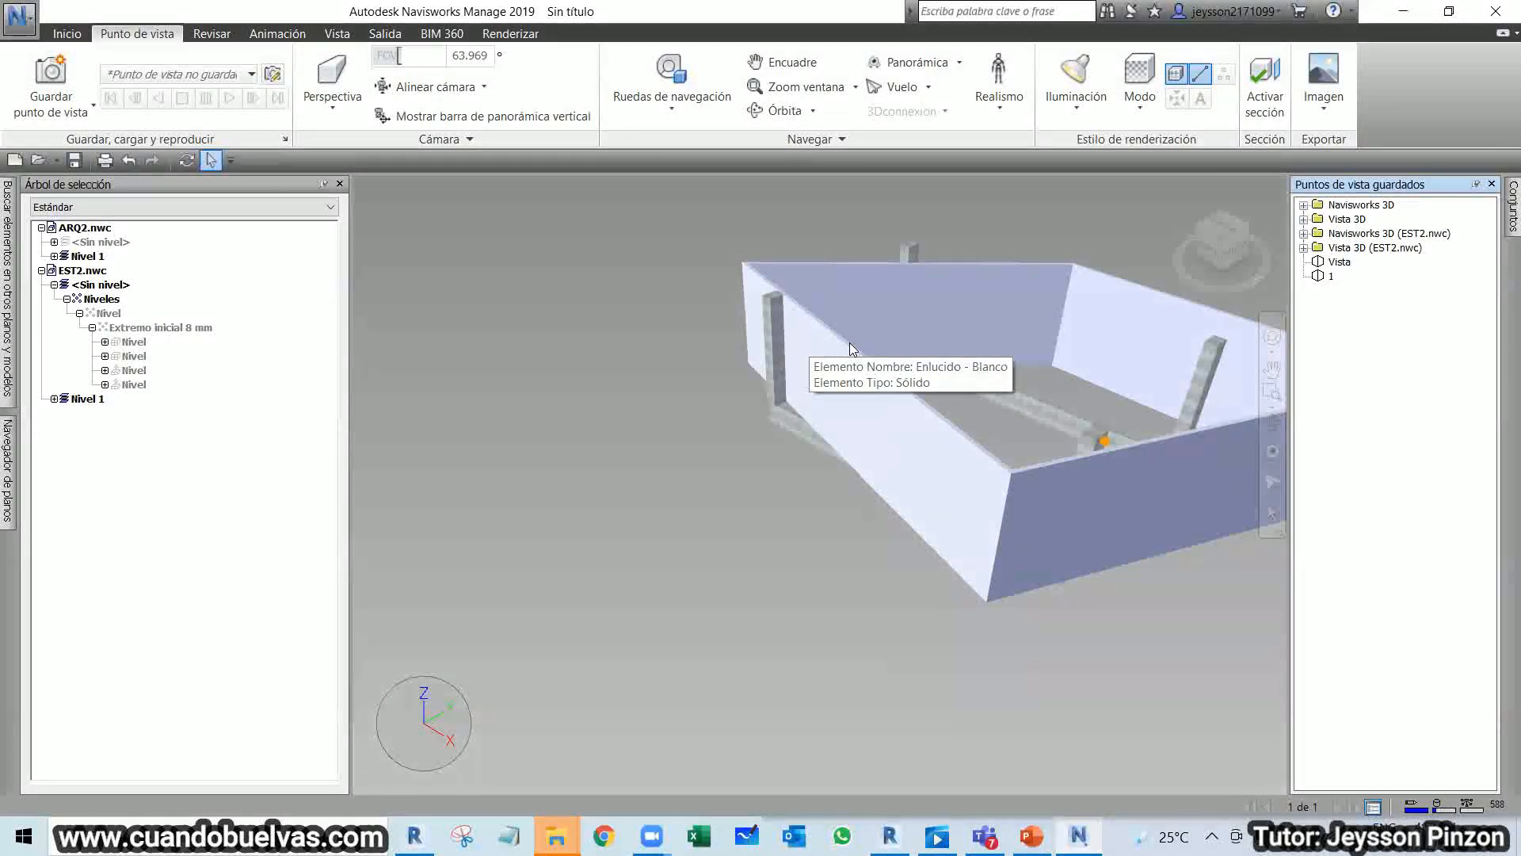
pyautogui.click(1331, 276)
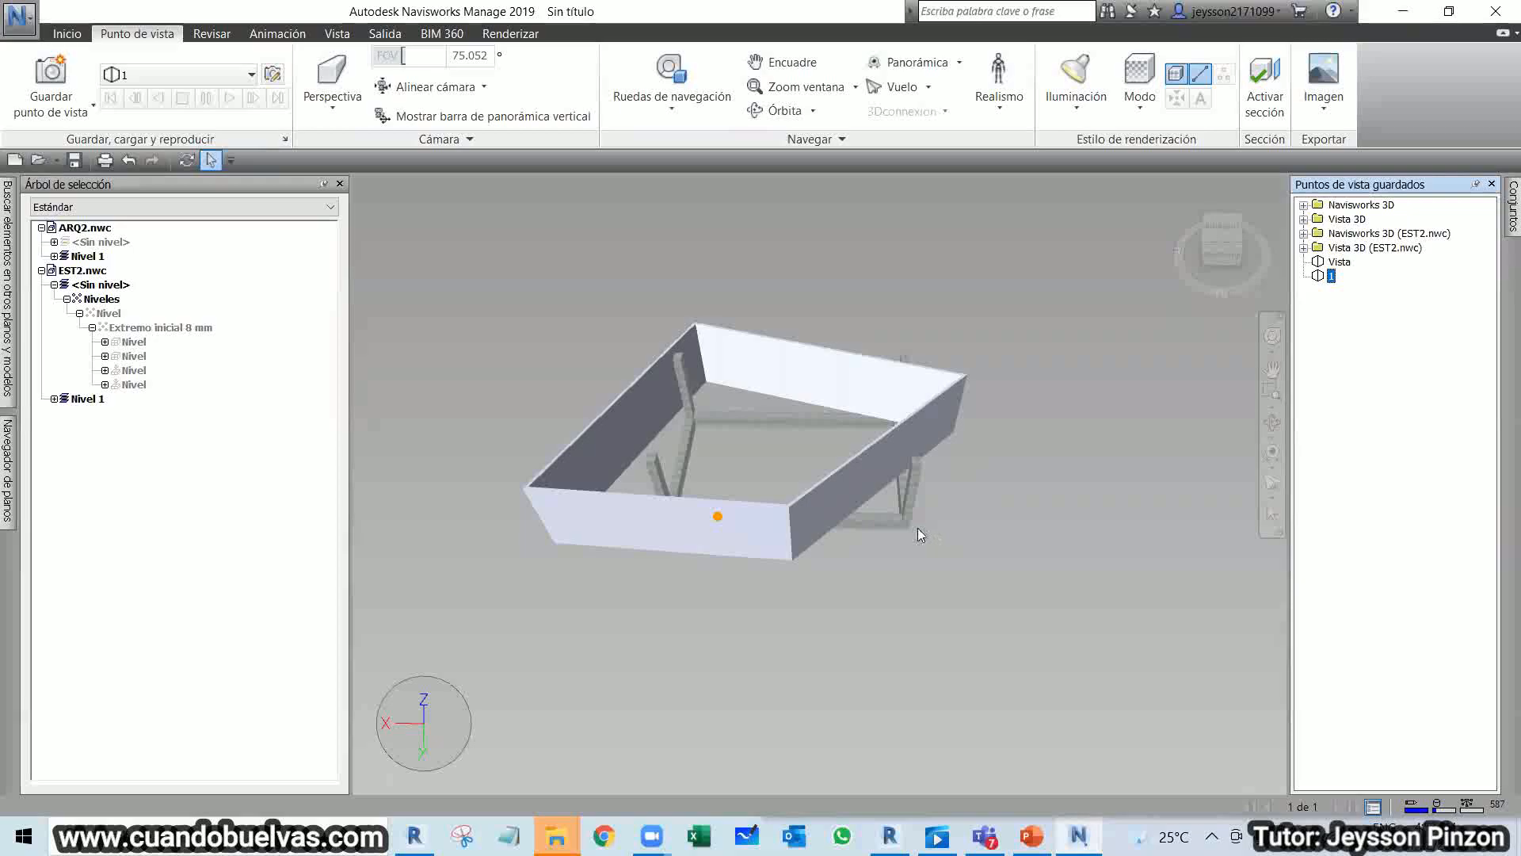
# Save a close-up of the corner where the concrete beam meets the column as a viewpoint named 2.
pyautogui.scroll(3, 918, 528)
pyautogui.moveTo(919, 521); pyautogui.dragTo(802, 509)
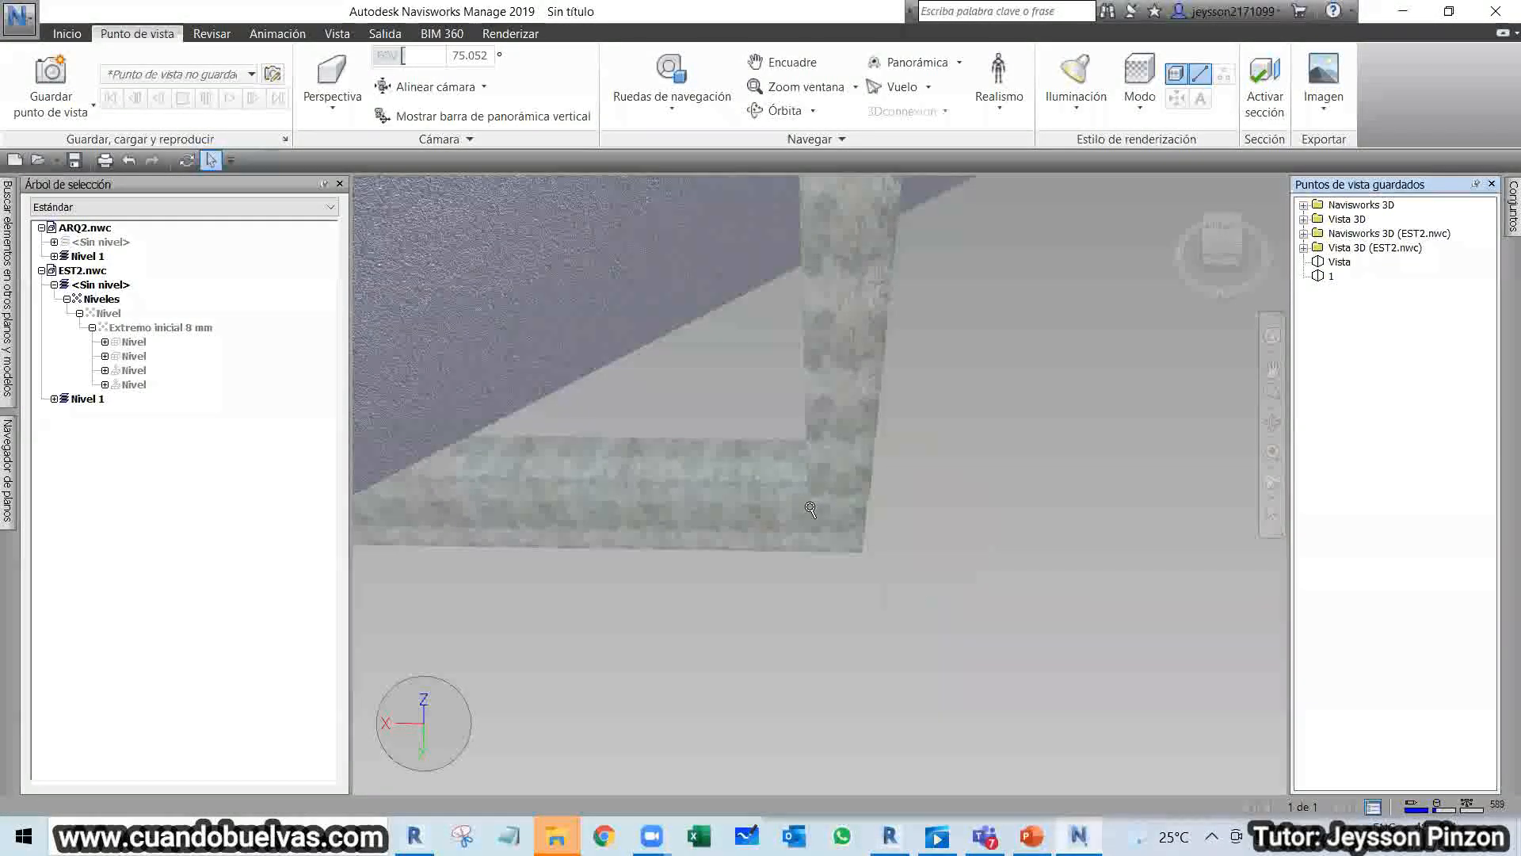
pyautogui.click(787, 497)
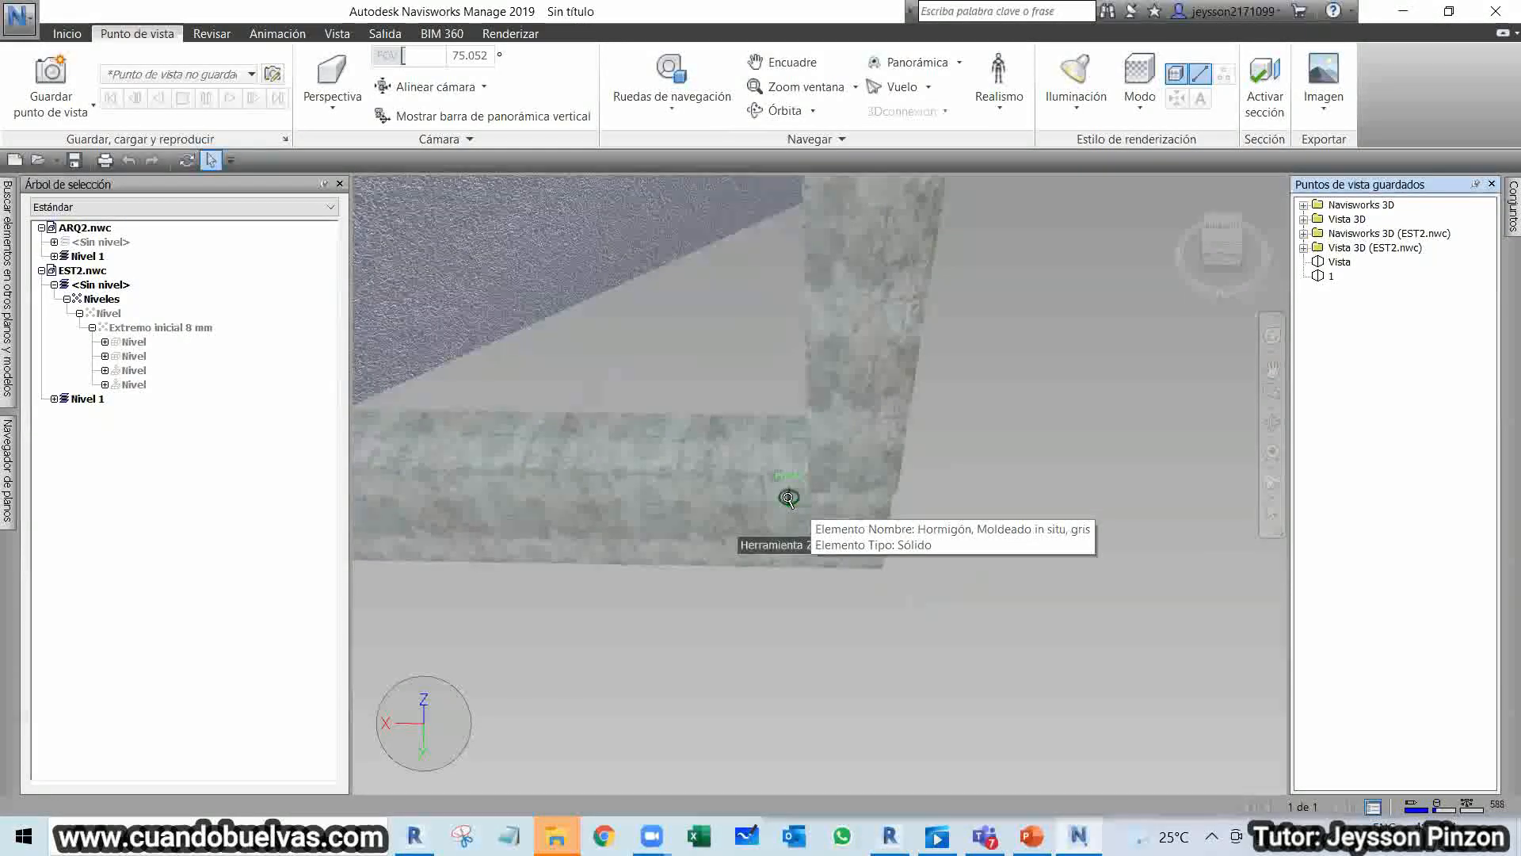
pyautogui.click(54, 70)
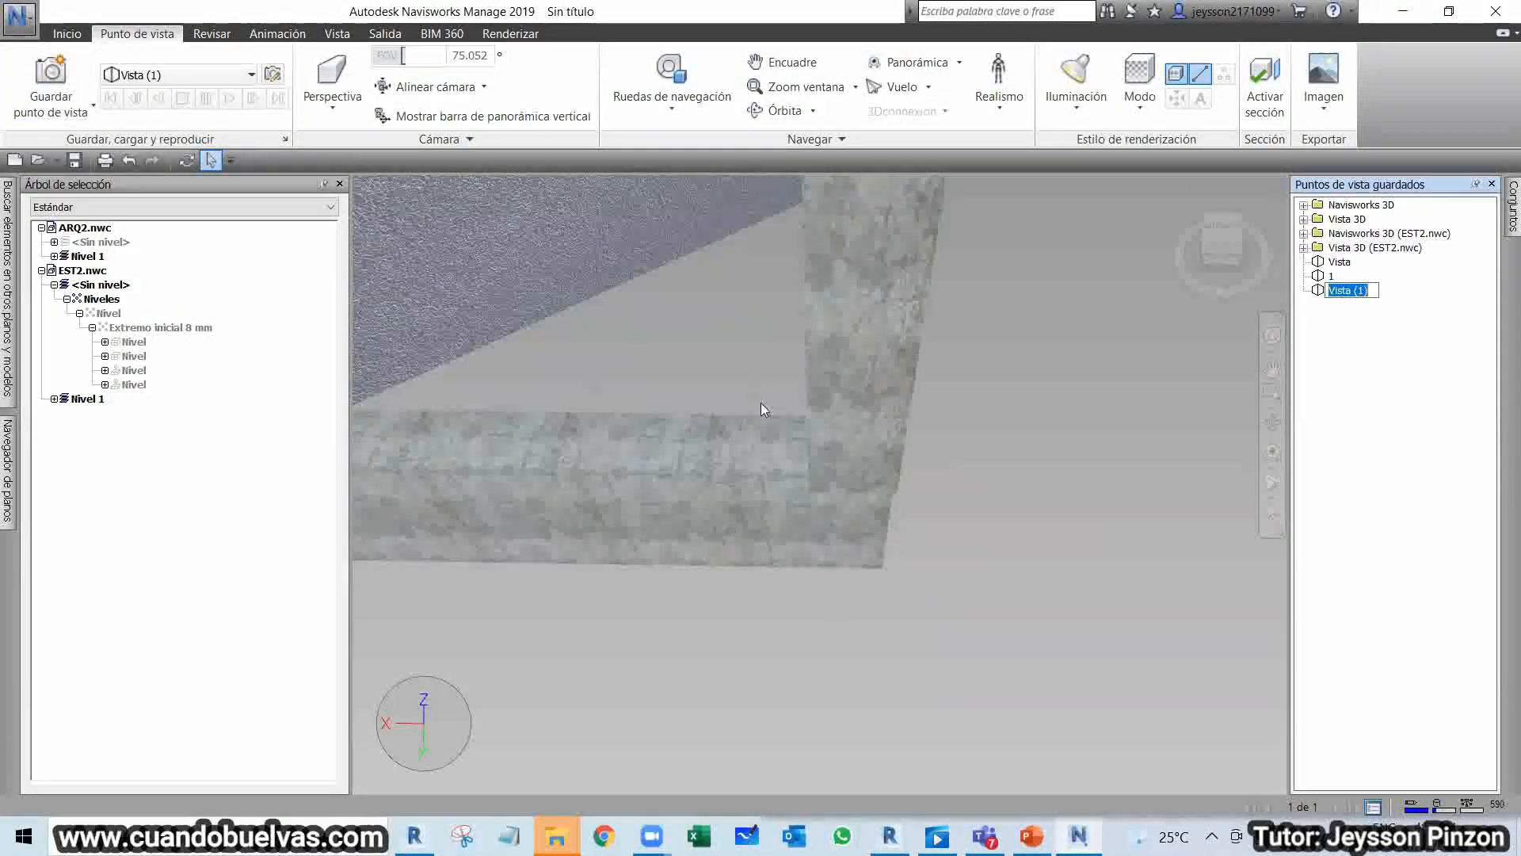
pyautogui.write('2')
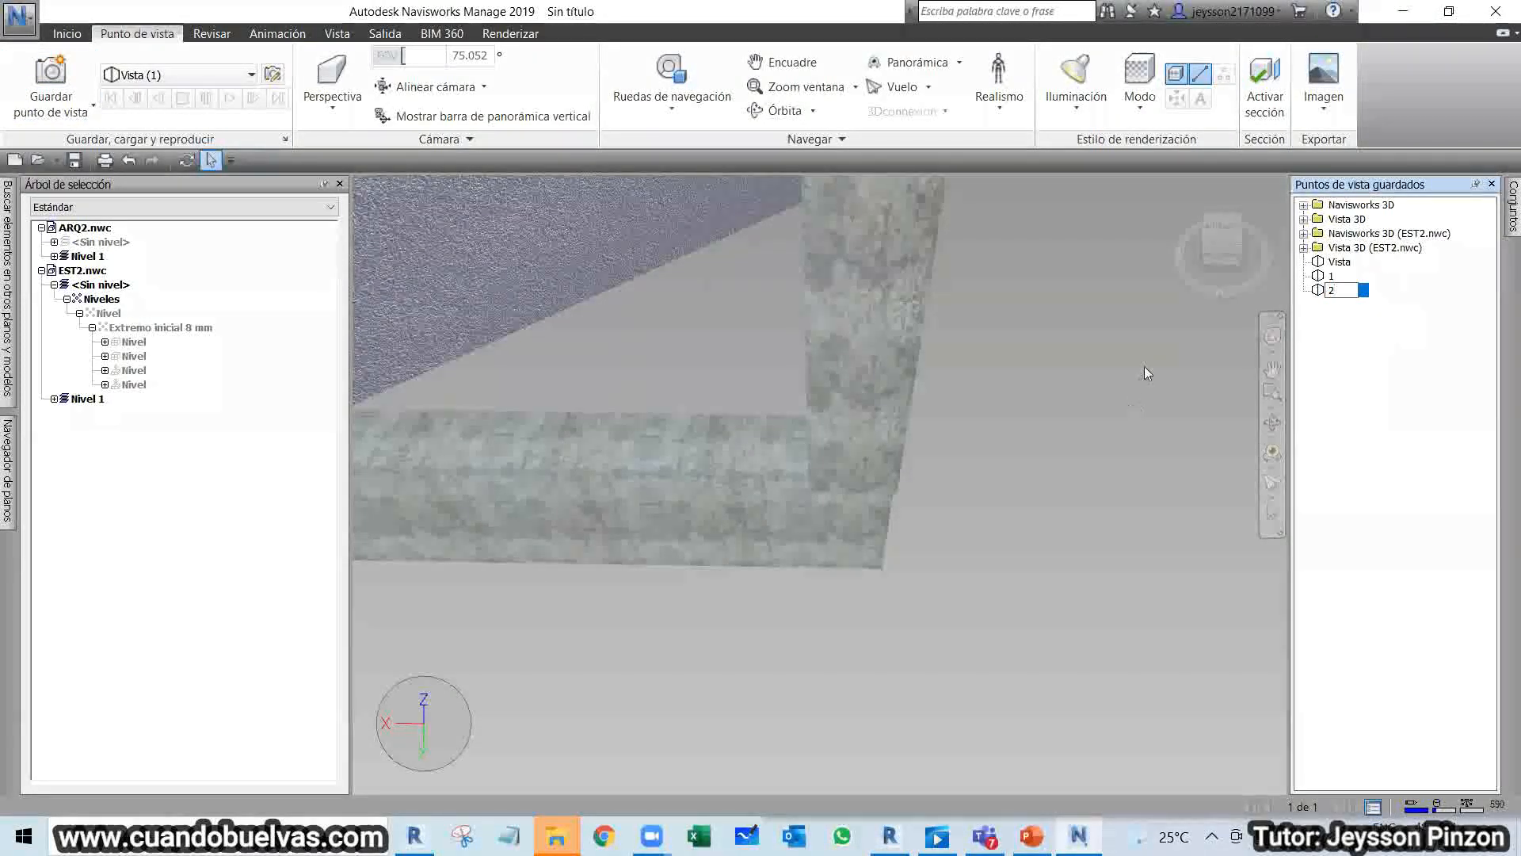
pyautogui.press('Return')
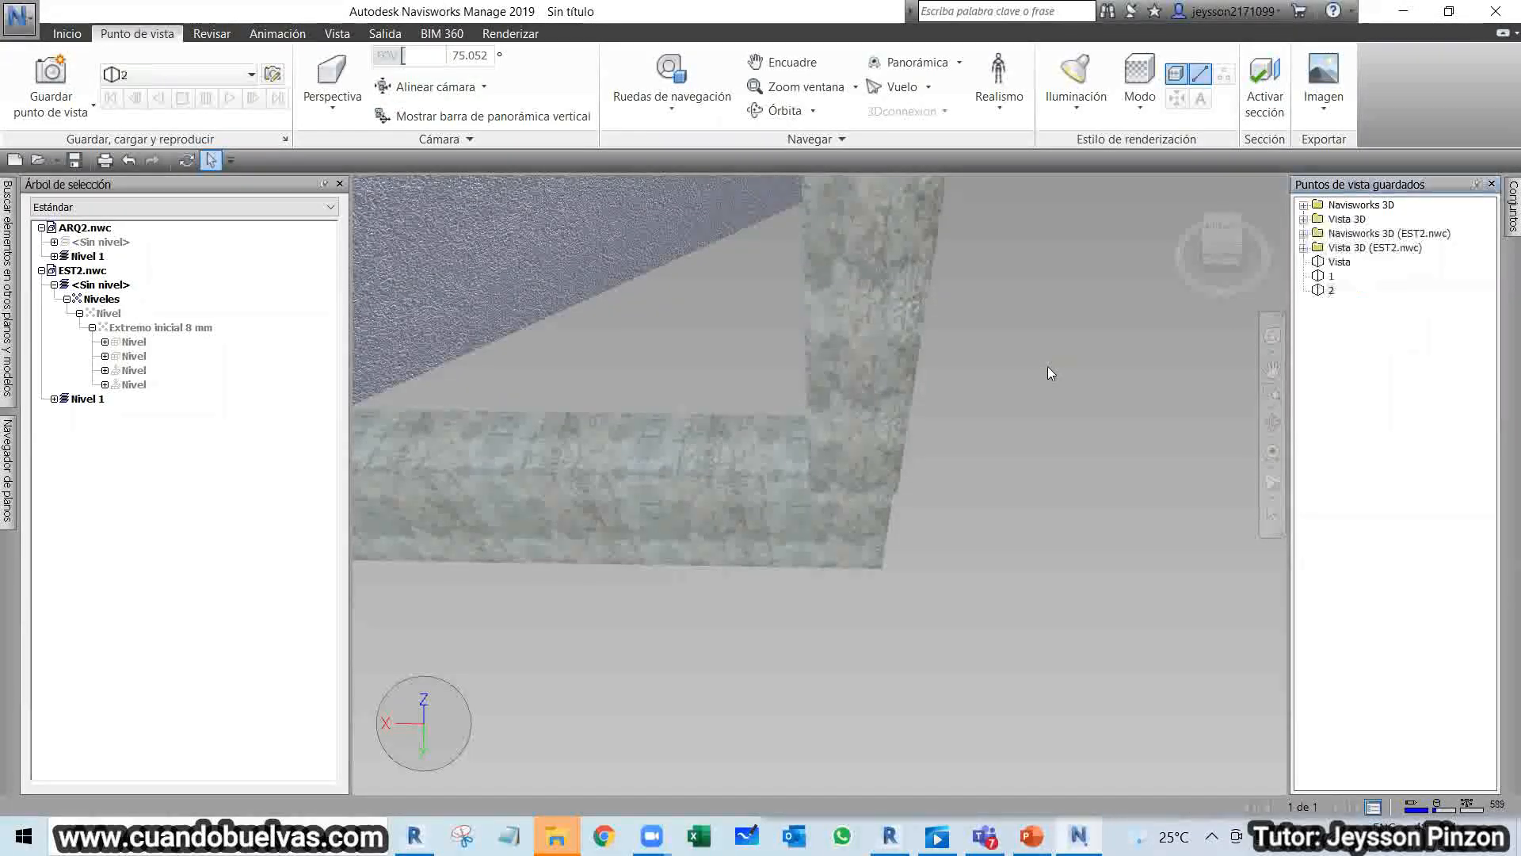
# Draw a freehand revision cloud around the joint between the concrete beam and the column.
pyautogui.click(208, 35)
pyautogui.click(399, 76)
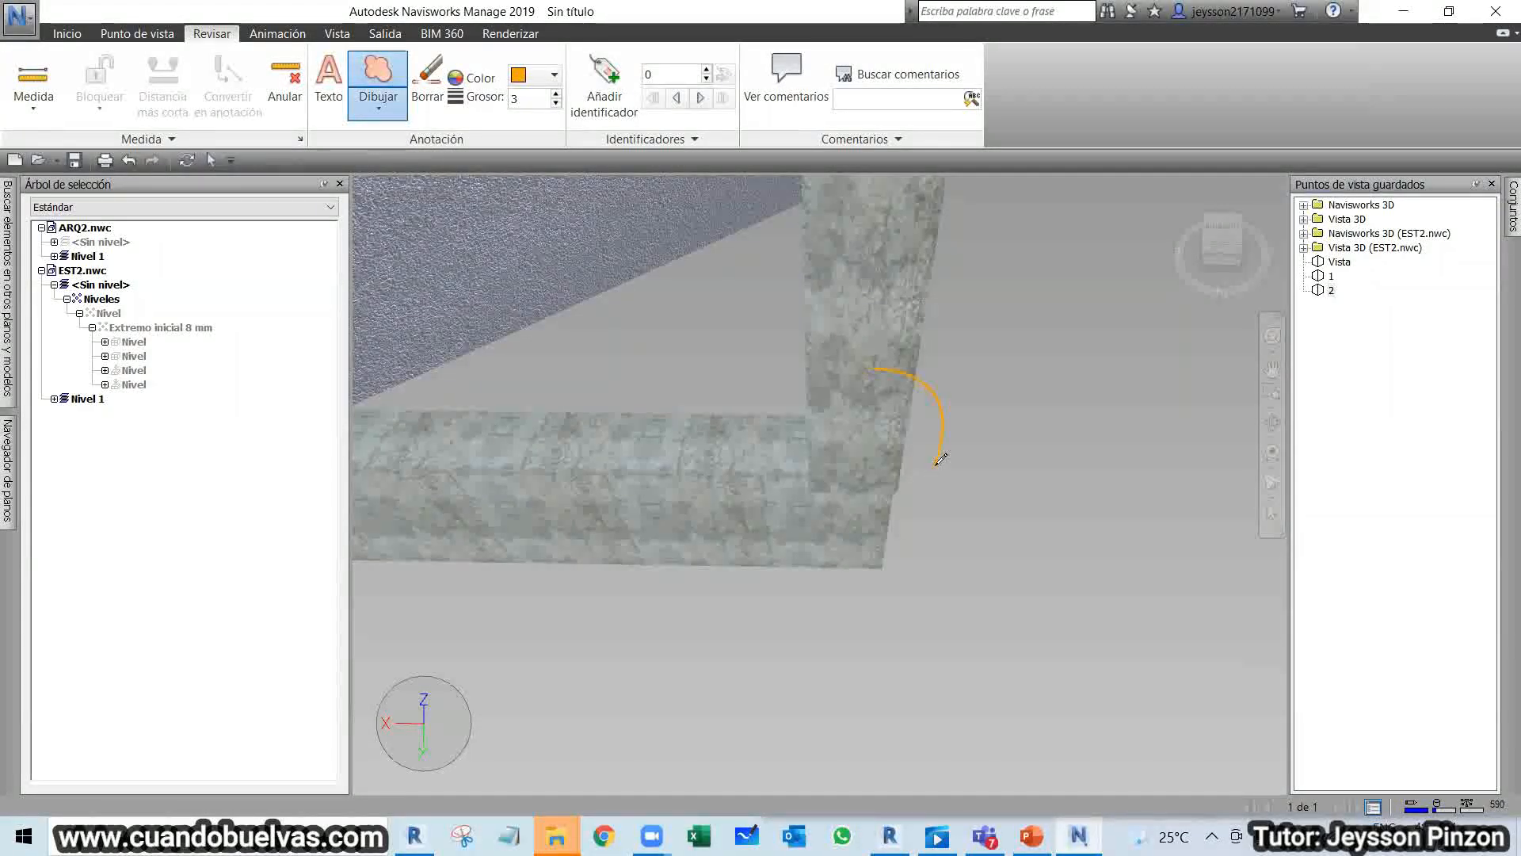
pyautogui.moveTo(730, 542)
pyautogui.mouseDown()
pyautogui.moveTo(577, 397)
pyautogui.moveTo(657, 307)
pyautogui.mouseUp()
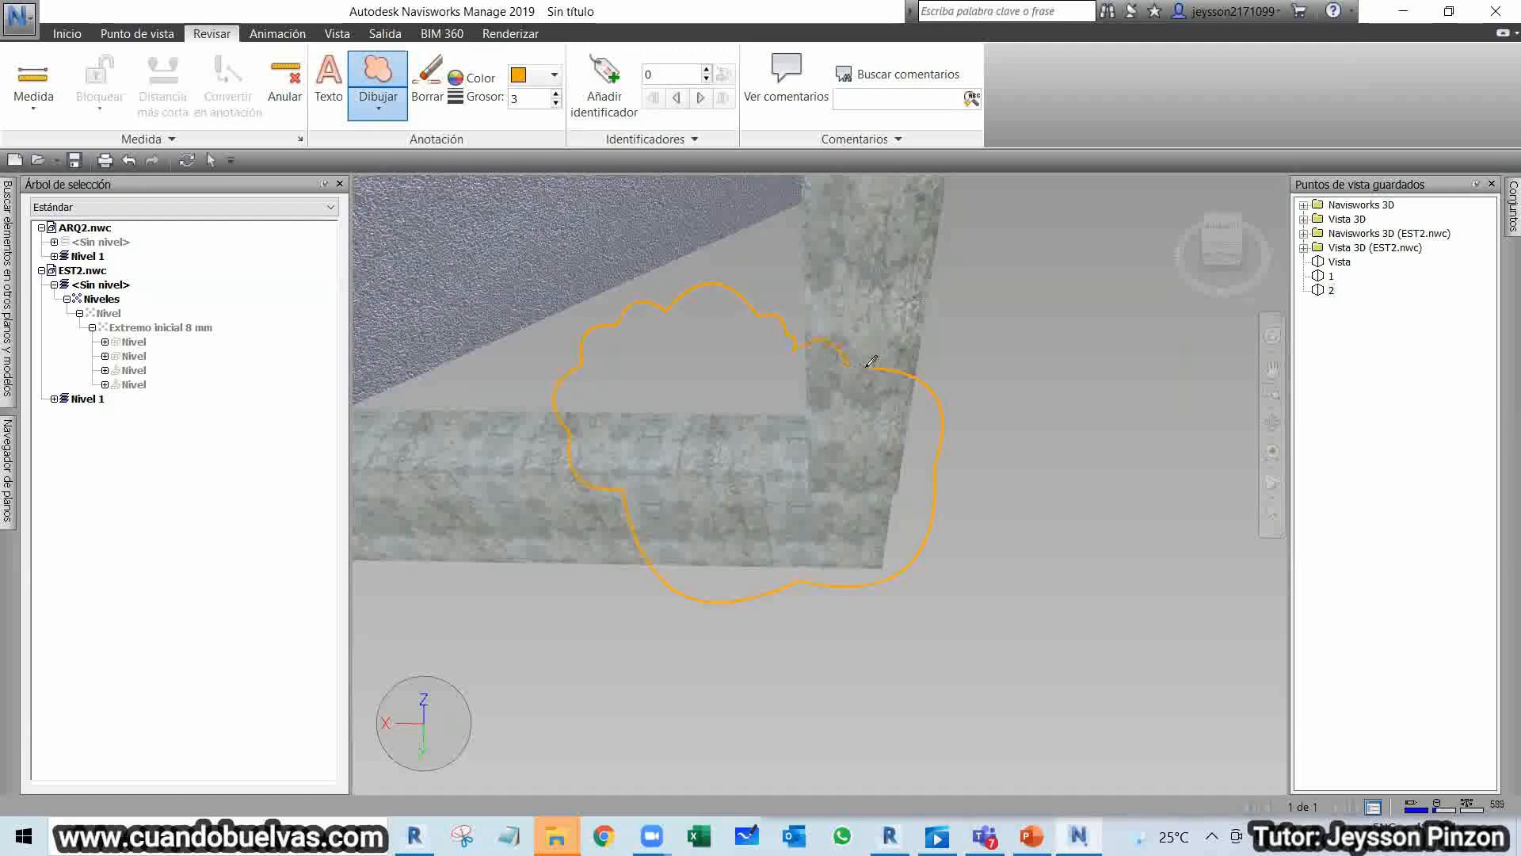
# Add the annotation text "Revisar union viga-col" inside the revision cloud.
pyautogui.click(328, 85)
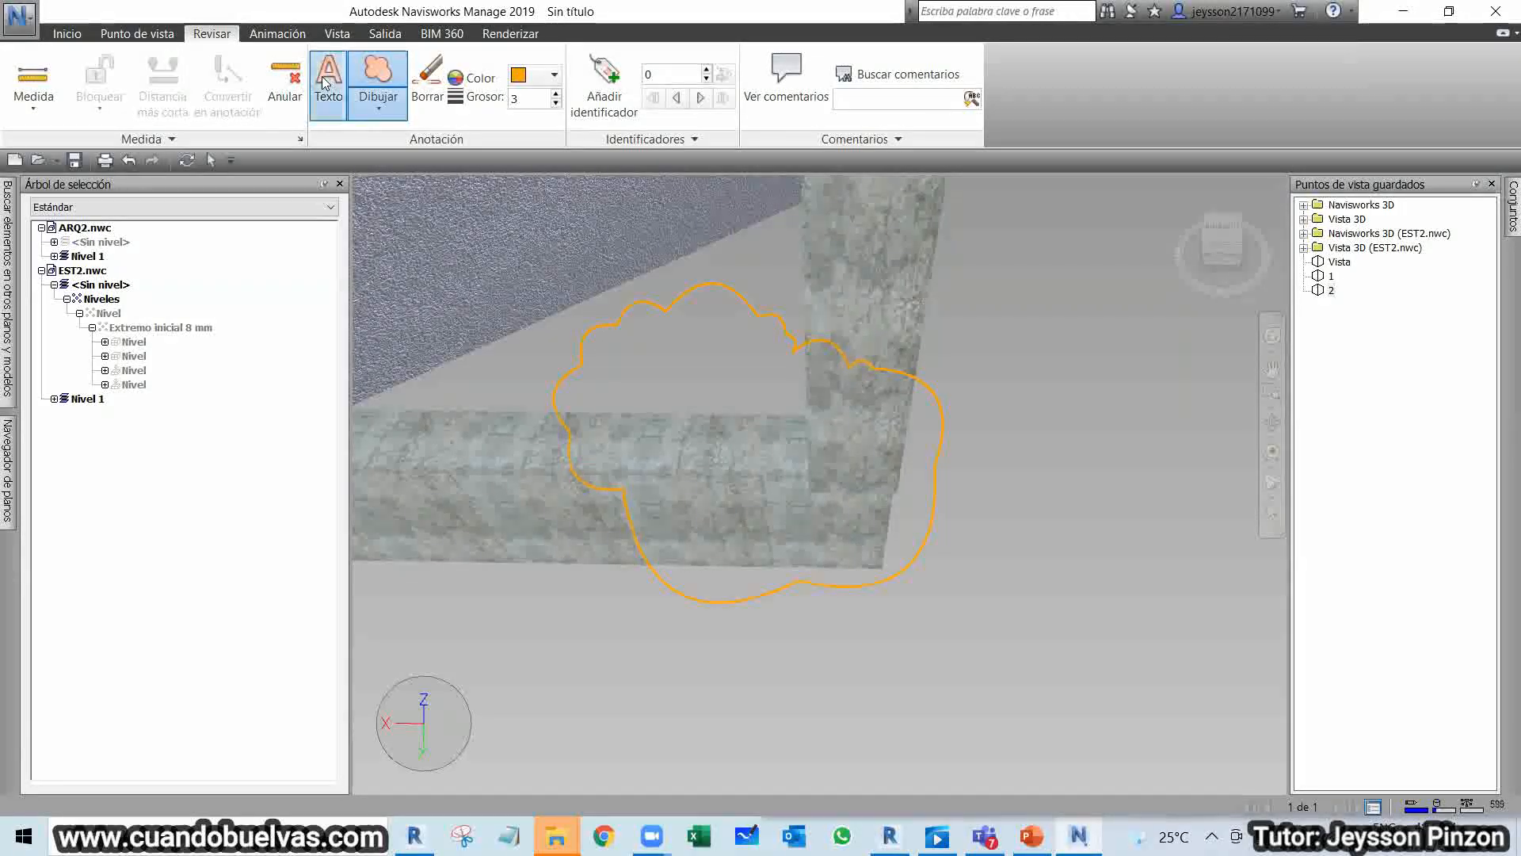
pyautogui.click(672, 428)
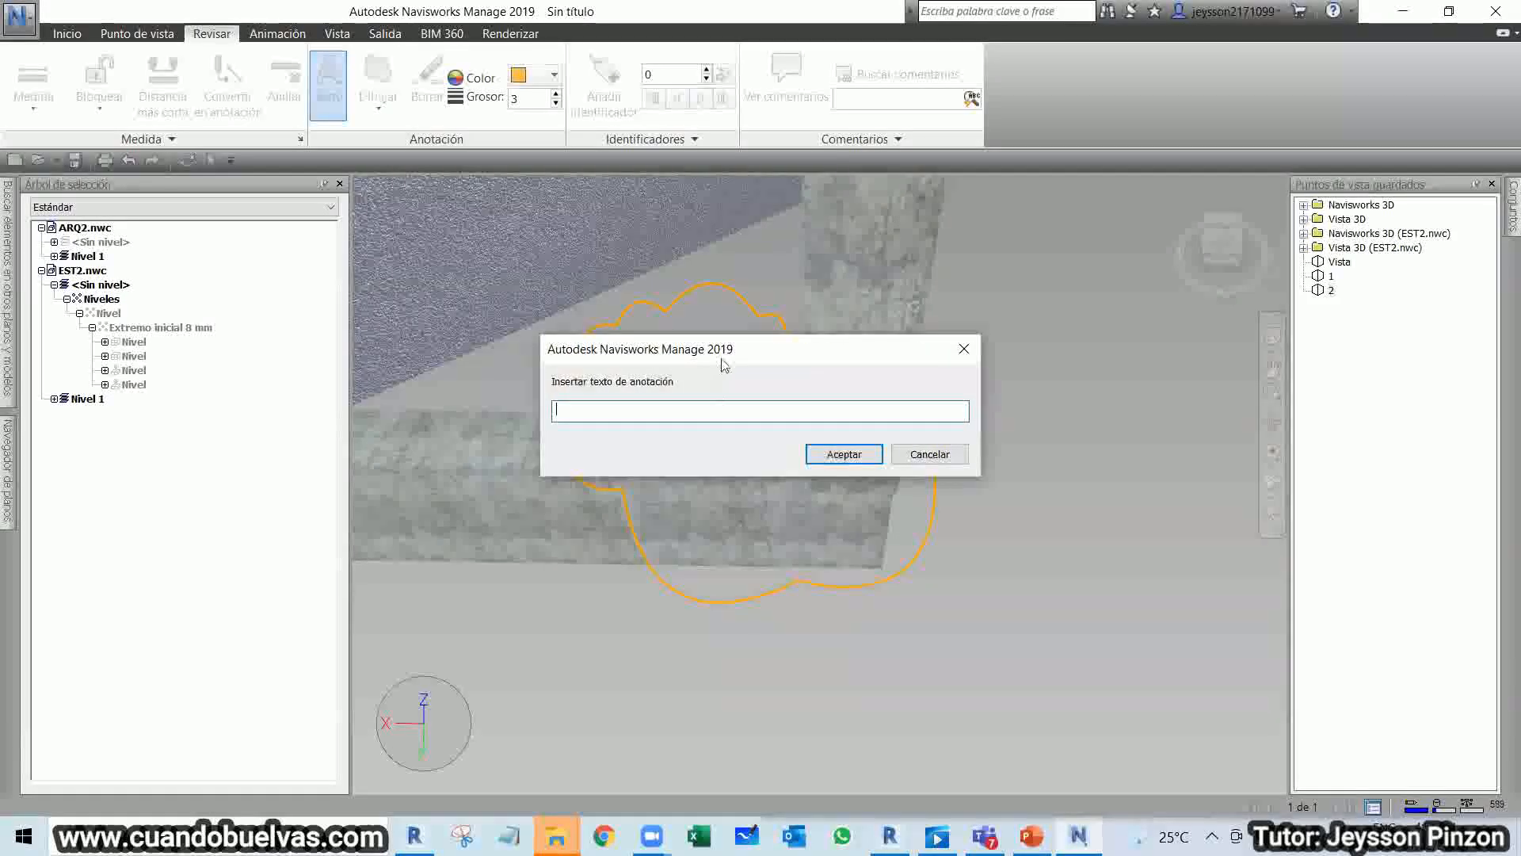
pyautogui.moveTo(753, 360); pyautogui.dragTo(828, 508)
pyautogui.write('REvisar union viga-')
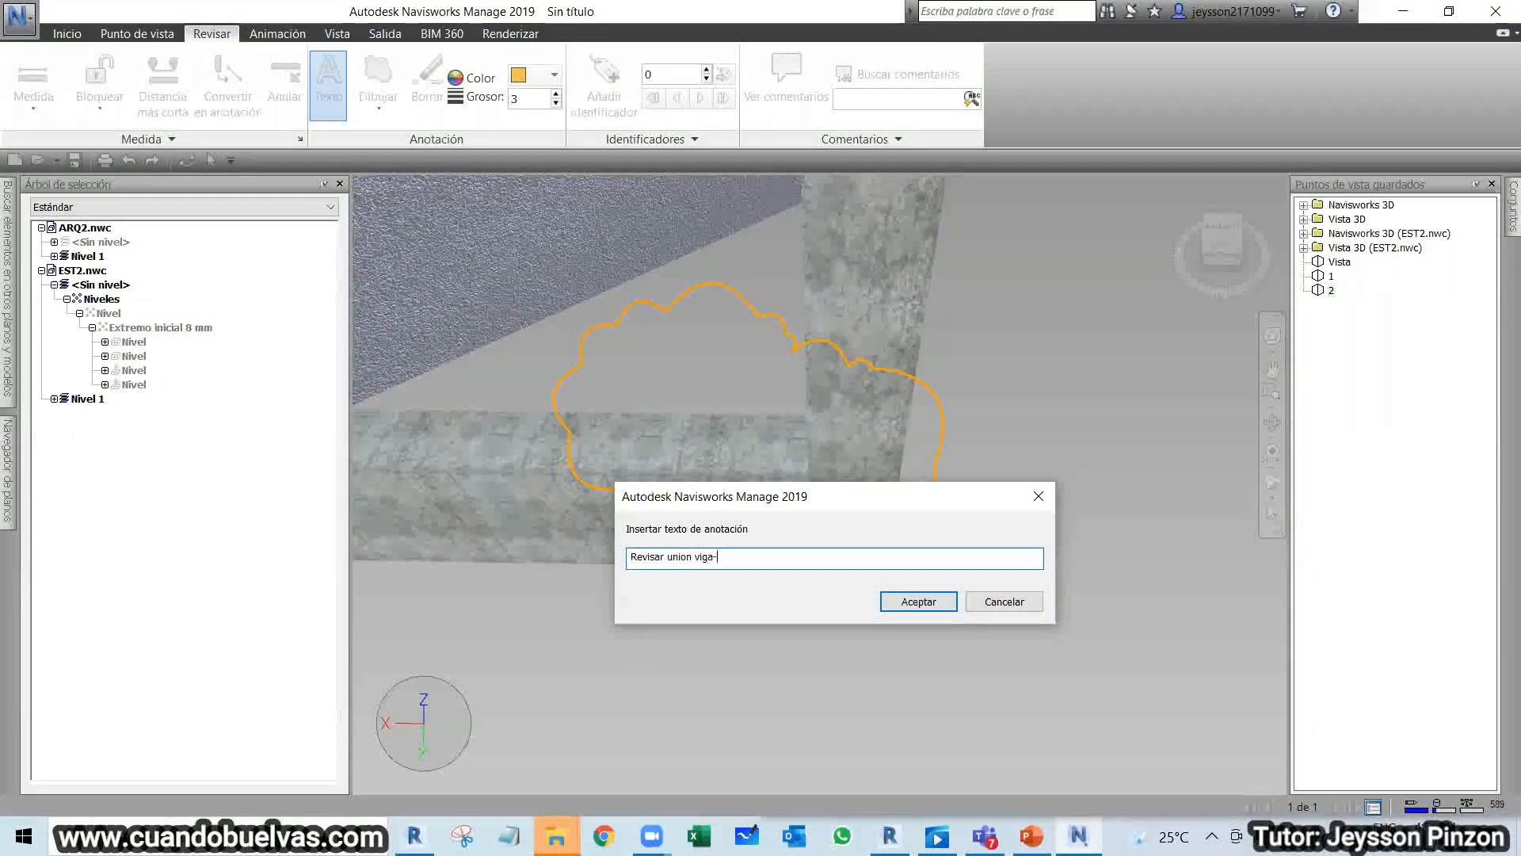
pyautogui.write('col')
pyautogui.press('Return')
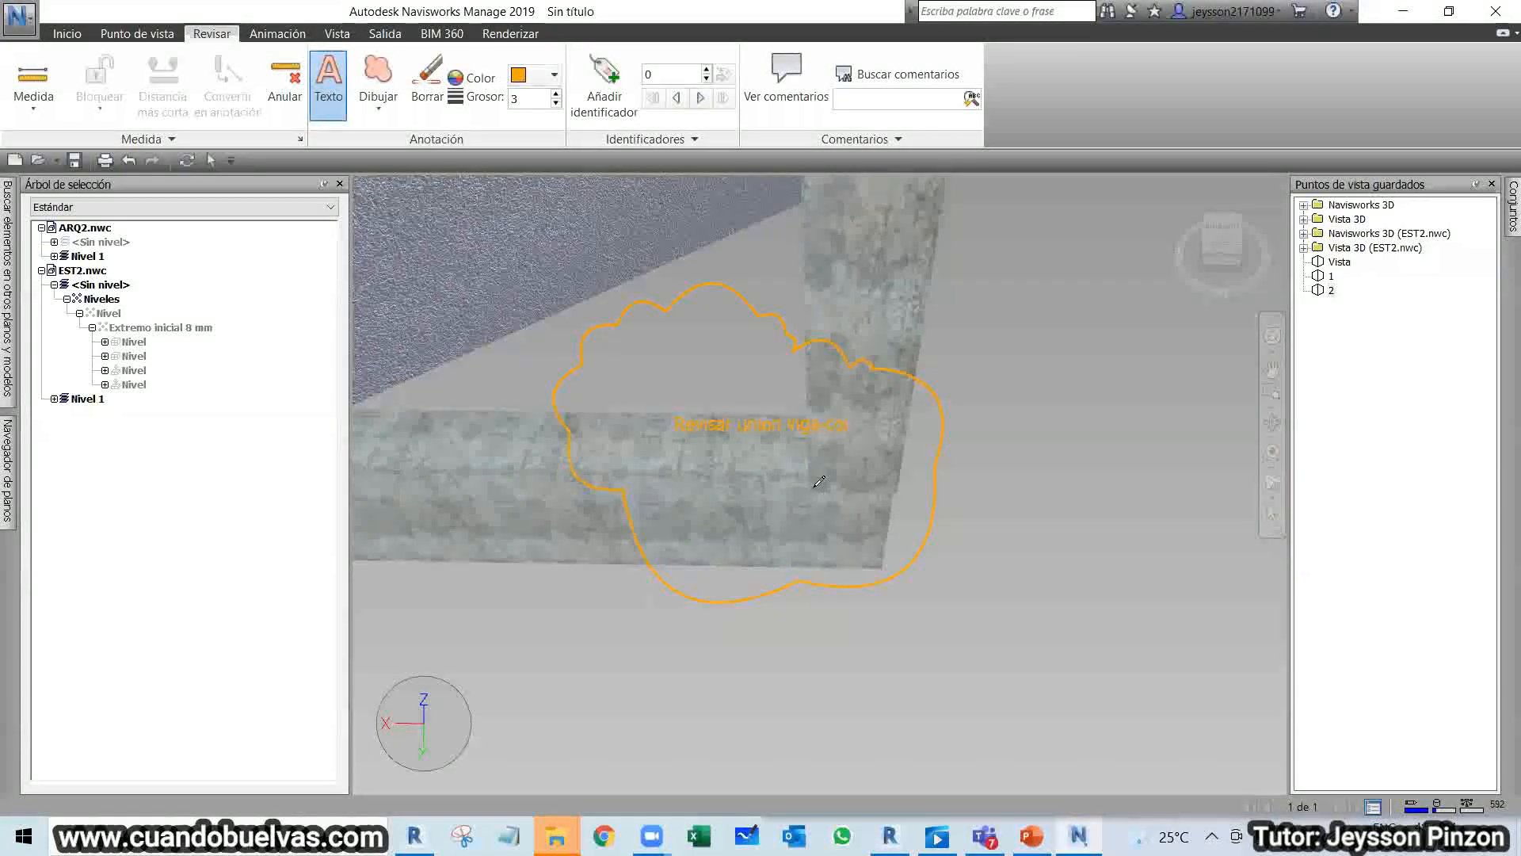
# Return to Select mode, orbit away from the annotated joint and recall viewpoint 2 to check its annotations.
pyautogui.click(66, 34)
pyautogui.click(246, 79)
pyautogui.moveTo(519, 567)
pyautogui.keyDown('shift'); pyautogui.mouseDown(button='middle')
pyautogui.moveTo(519, 610)
pyautogui.moveTo(679, 448)
pyautogui.moveTo(926, 361)
pyautogui.moveTo(919, 391)
pyautogui.moveTo(775, 437)
pyautogui.moveTo(824, 356)
pyautogui.moveTo(865, 366)
pyautogui.moveTo(697, 526)
pyautogui.moveTo(792, 578)
pyautogui.moveTo(905, 460)
pyautogui.moveTo(859, 491)
pyautogui.moveTo(896, 597)
pyautogui.moveTo(1019, 573)
pyautogui.moveTo(952, 624)
pyautogui.mouseUp(button='middle'); pyautogui.keyUp('shift')
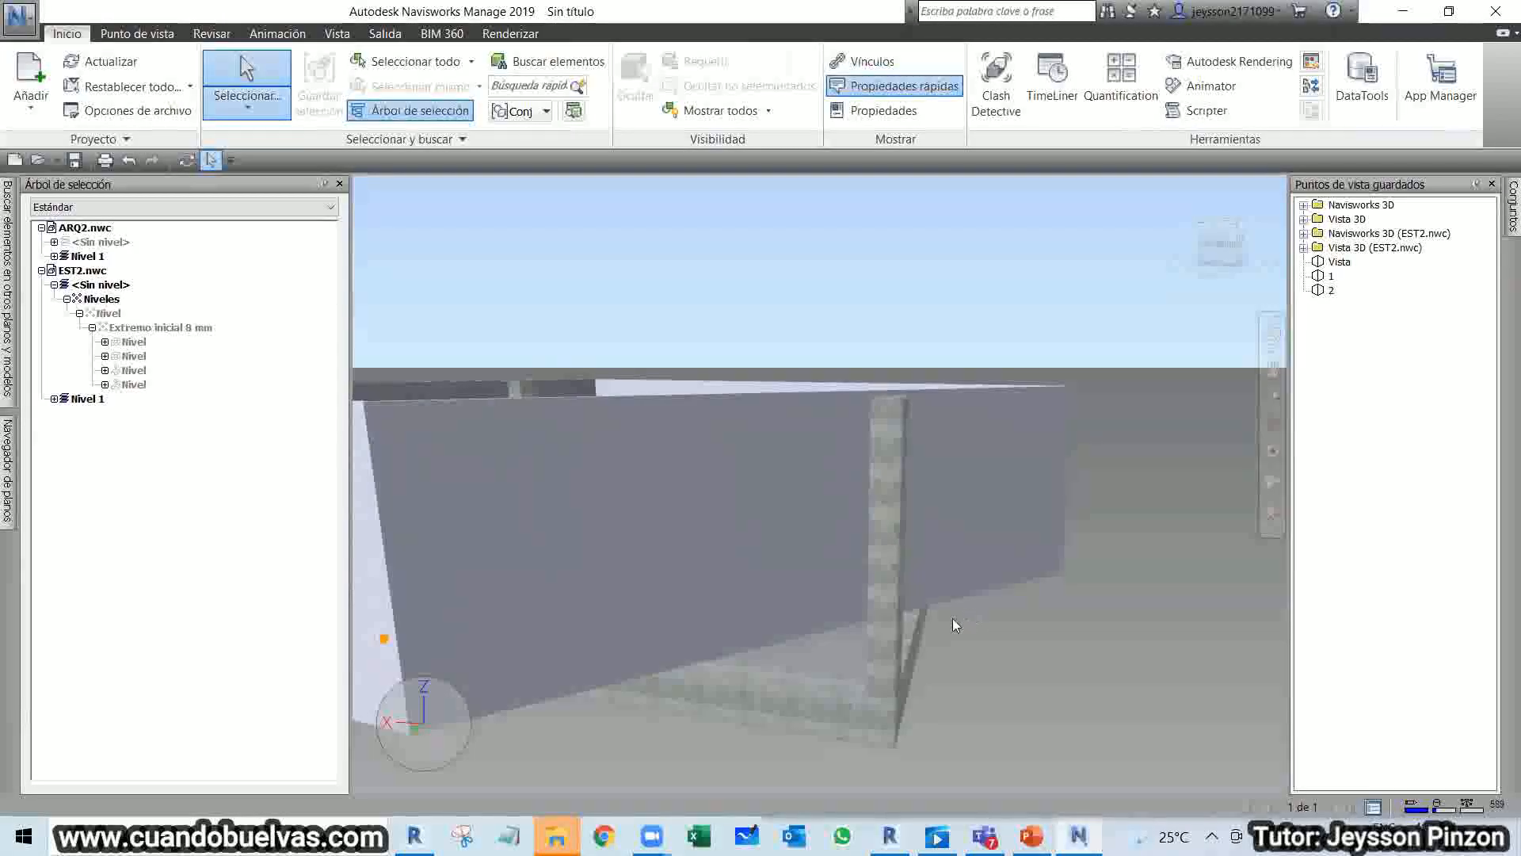
pyautogui.click(1331, 290)
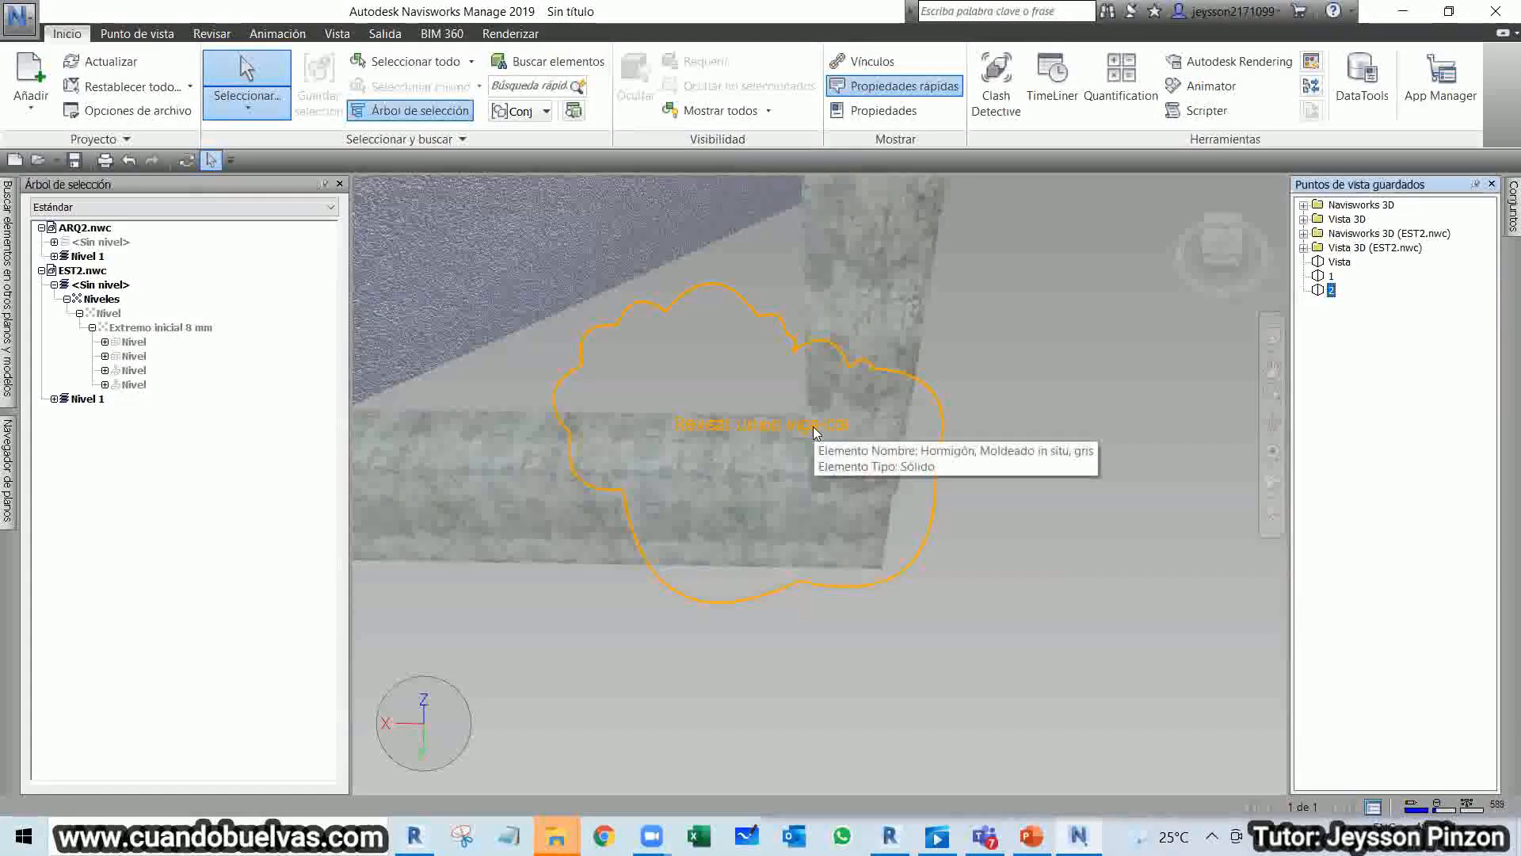
# Rename saved viewpoint 2 to "Comentario".
pyautogui.click(1332, 291)
pyautogui.write('Com')
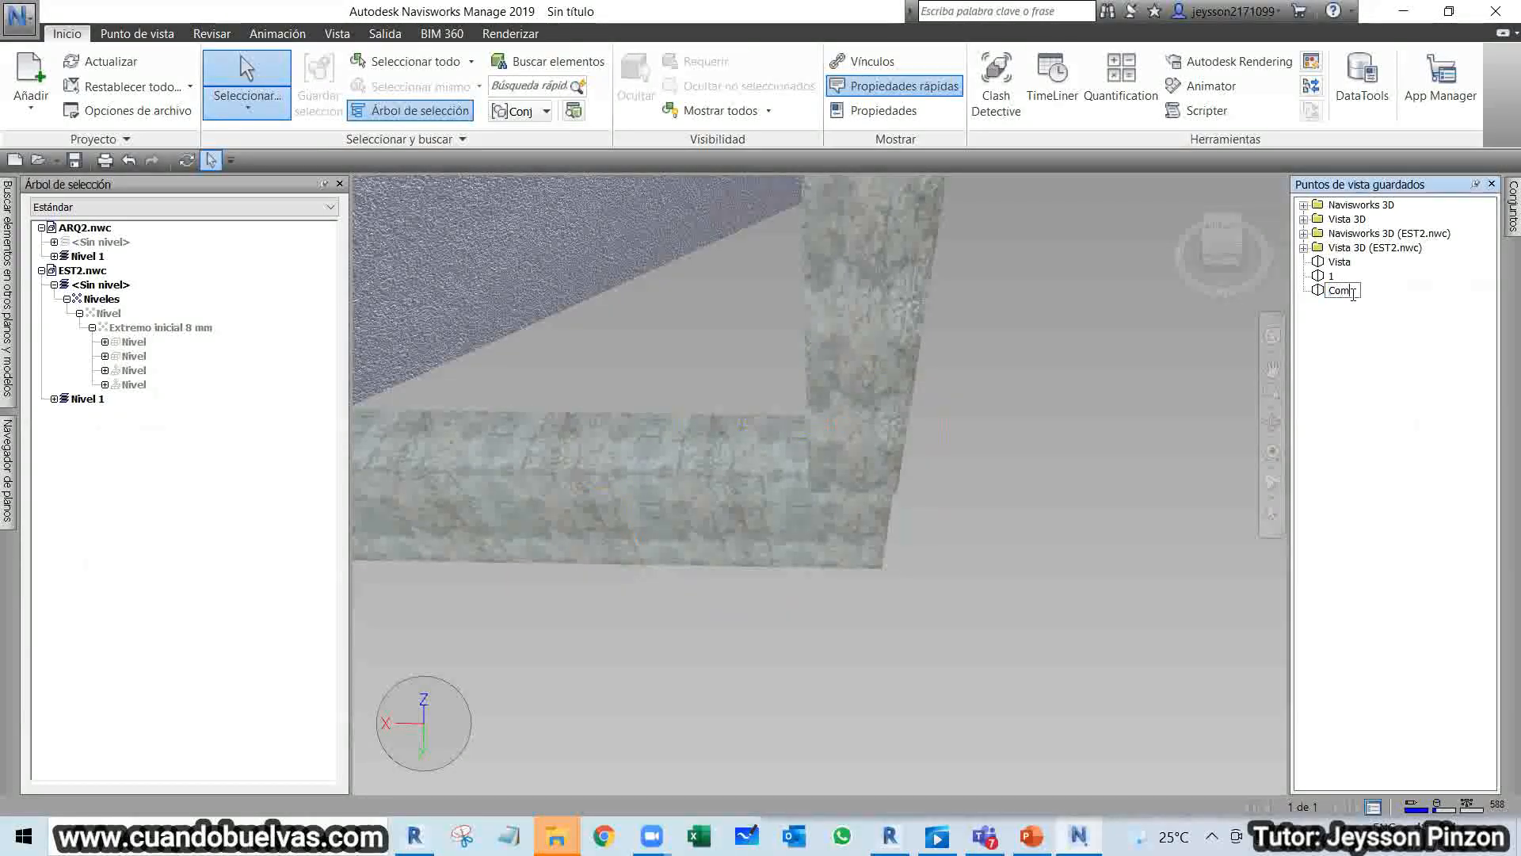
pyautogui.write('entari')
pyautogui.click(923, 461)
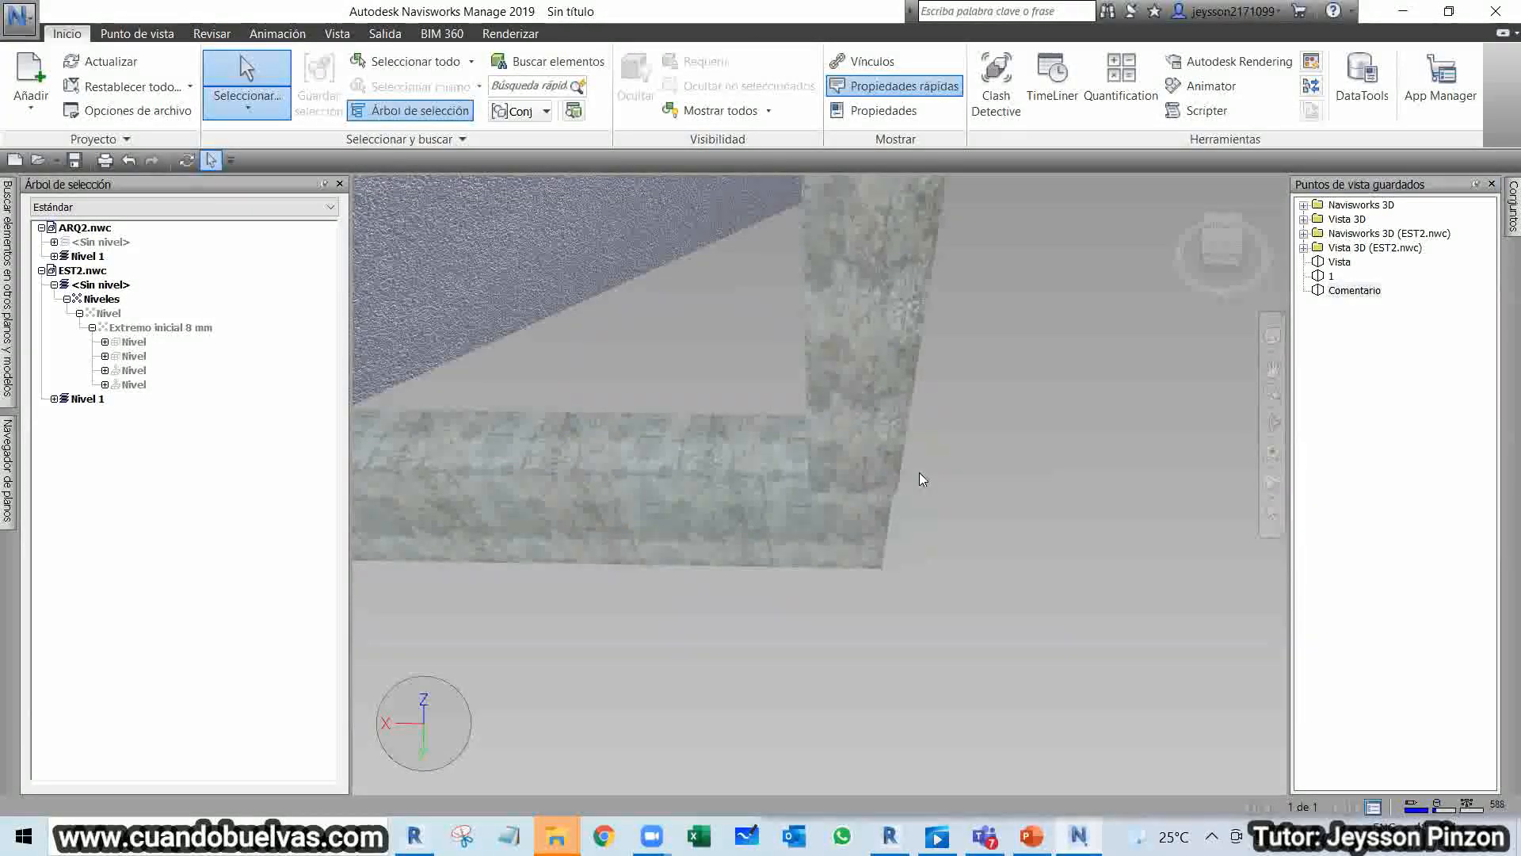
pyautogui.scroll(-5, 919, 472)
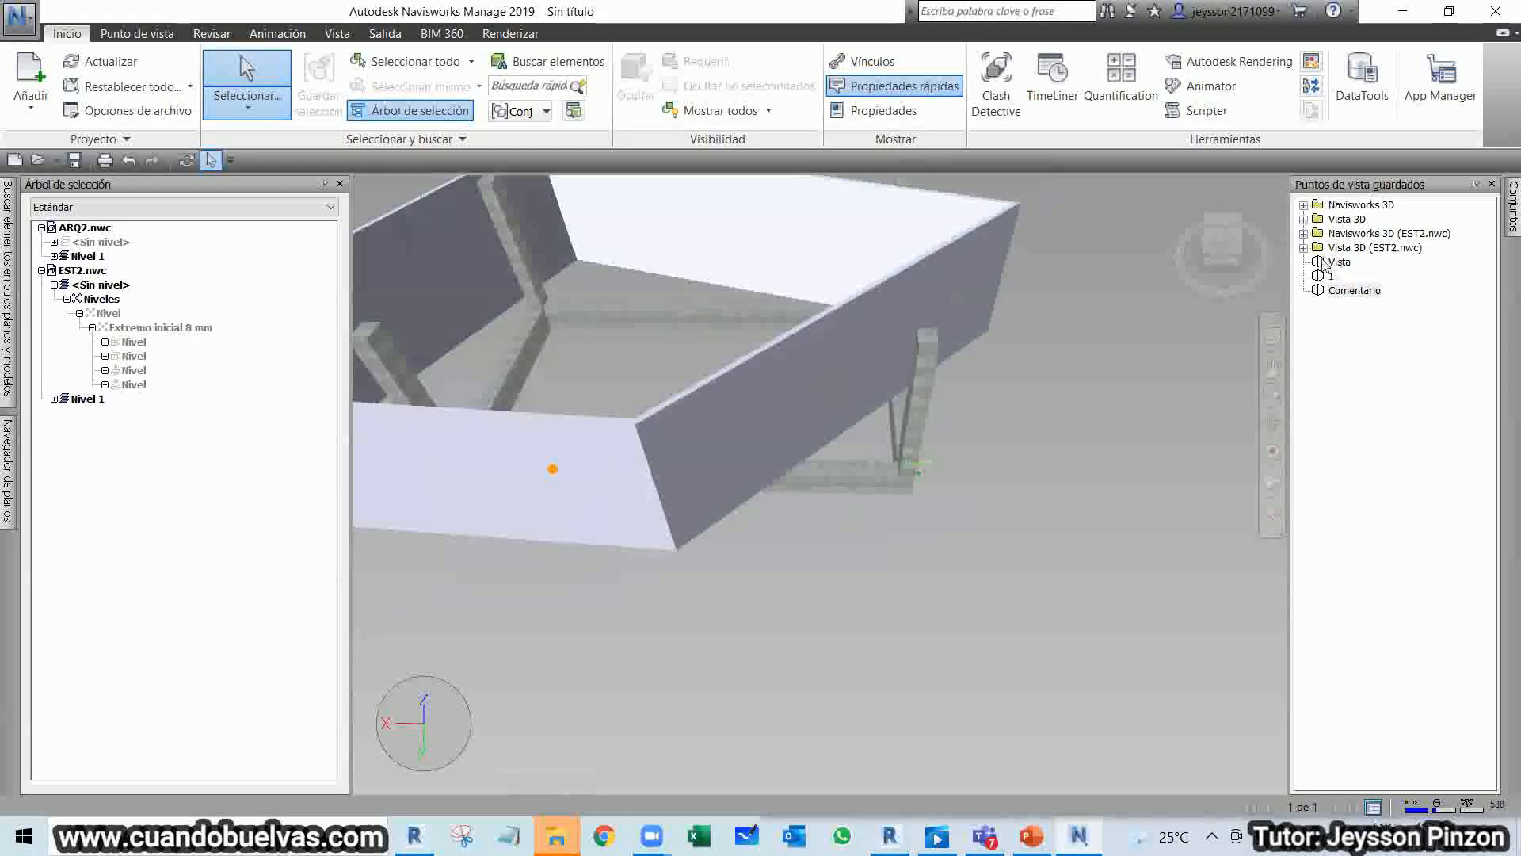
# Starting from viewpoint 1, orbit the model to see the building from another corner and save the view as viewpoint "2".
pyautogui.click(1331, 276)
pyautogui.moveTo(1092, 406)
pyautogui.keyDown('shift'); pyautogui.mouseDown(button='middle')
pyautogui.moveTo(911, 414)
pyautogui.moveTo(707, 355)
pyautogui.mouseUp(button='middle'); pyautogui.keyUp('shift')
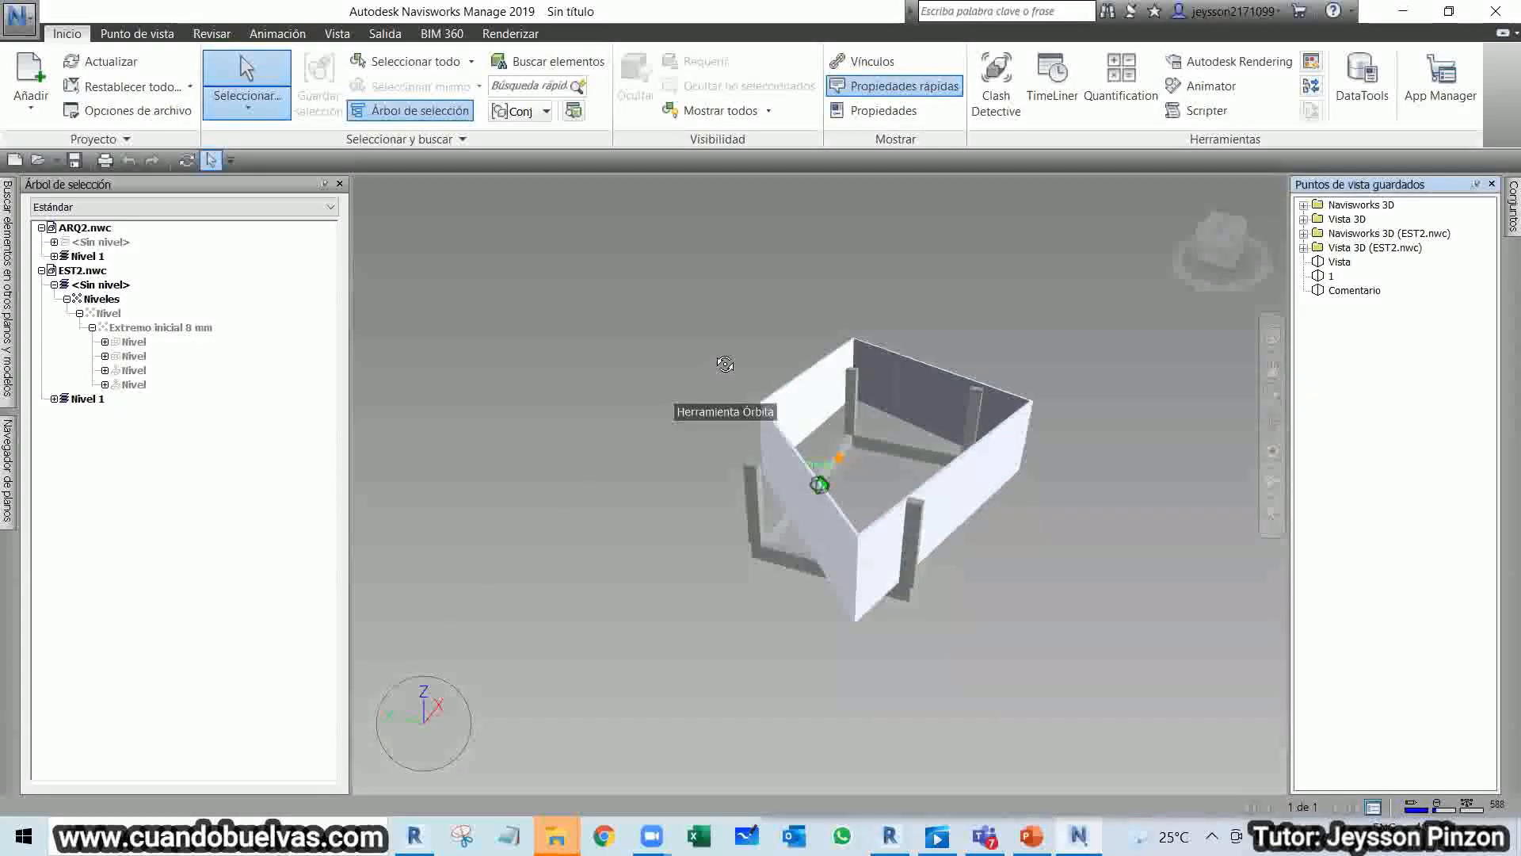
pyautogui.click(137, 33)
pyautogui.click(51, 70)
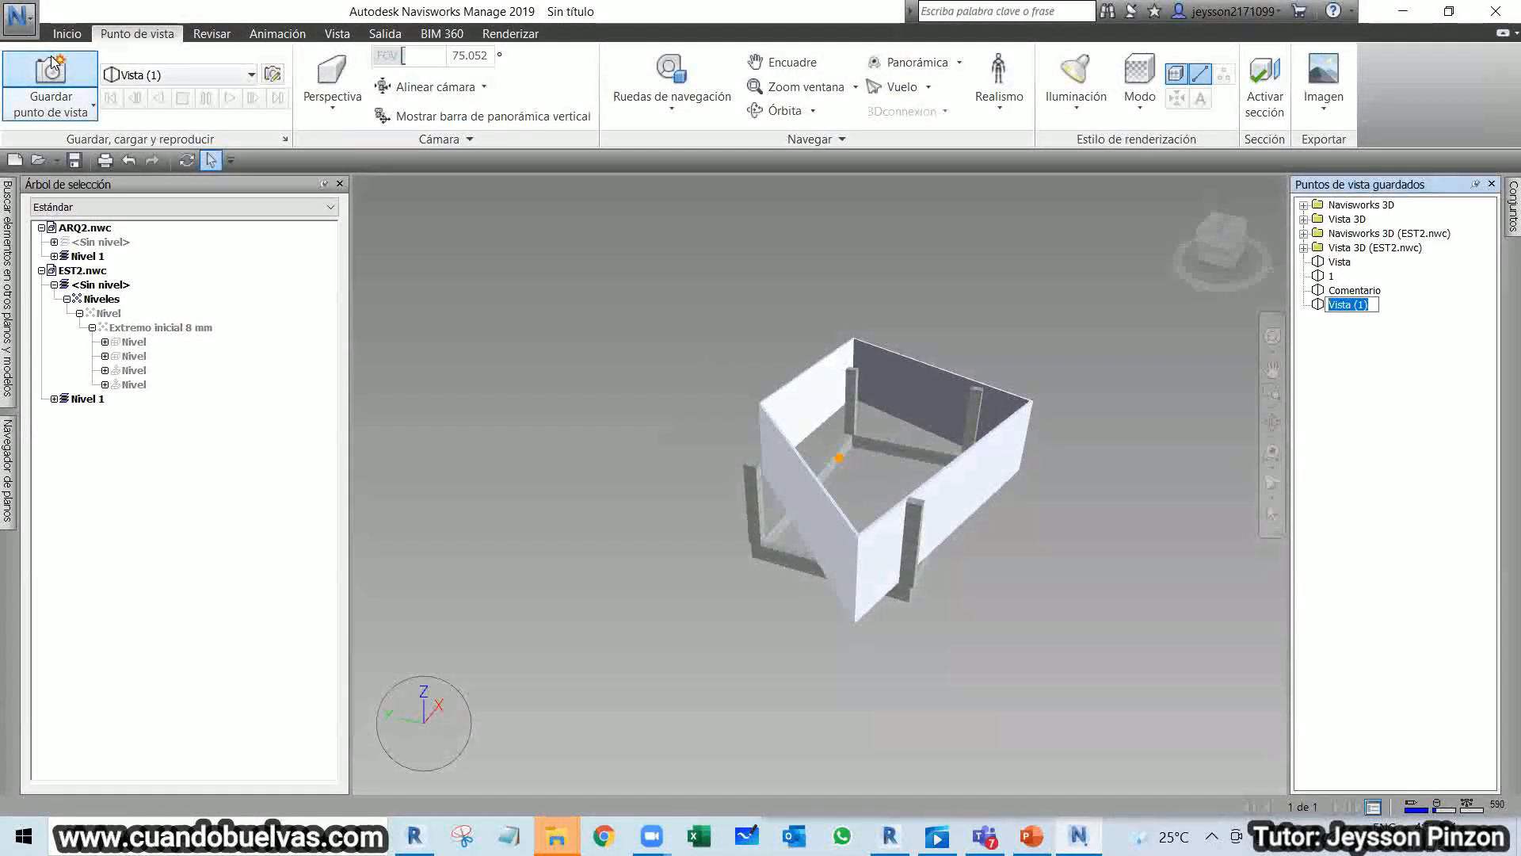
pyautogui.write('2')
pyautogui.press('Return')
# Orbit to a lower view of the building's outer walls and save it as viewpoint "3".
pyautogui.keyDown('shift'); pyautogui.moveTo(1056, 501); pyautogui.dragTo(732, 487, button='middle'); pyautogui.keyUp('shift')
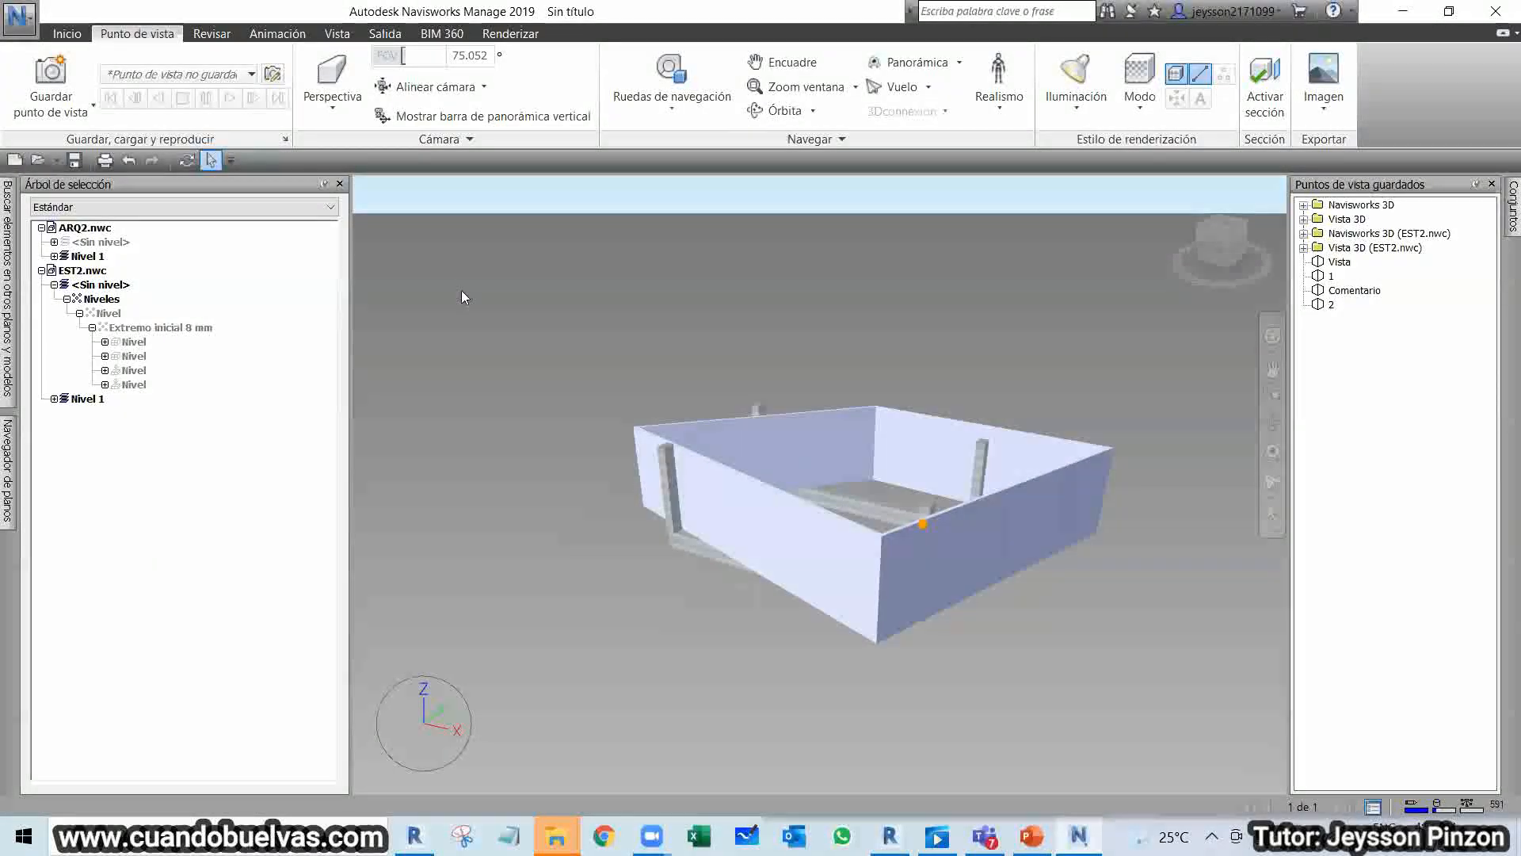
pyautogui.click(51, 70)
pyautogui.write('3')
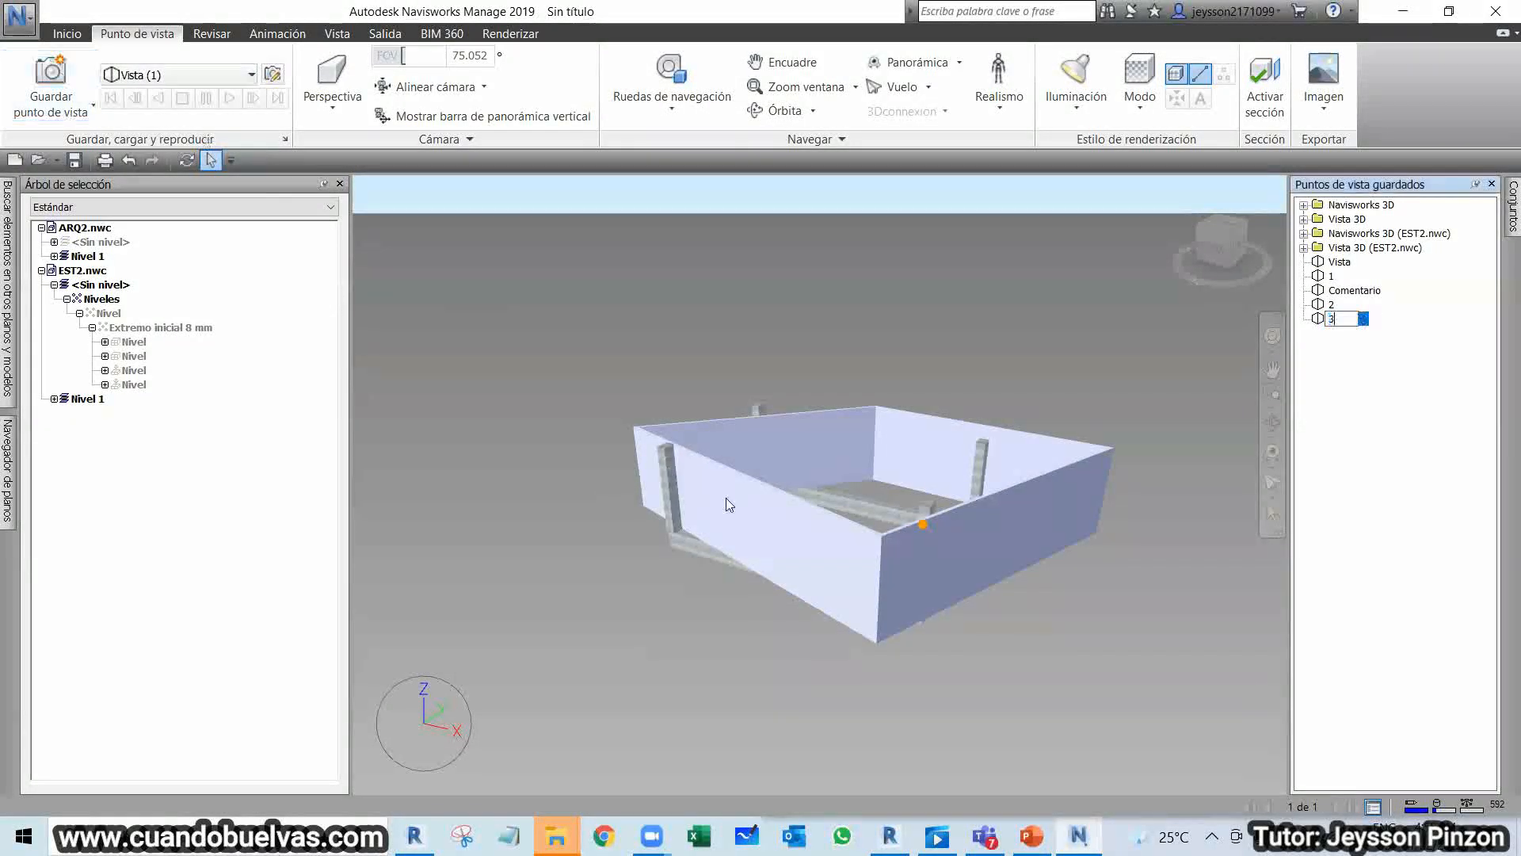
pyautogui.press('Return')
# Zoom in close to the end of the outer wall and save the view as viewpoint "4".
pyautogui.keyDown('shift'); pyautogui.moveTo(1118, 595); pyautogui.dragTo(1080, 578, button='middle'); pyautogui.keyUp('shift')
pyautogui.scroll(3, 1110, 567)
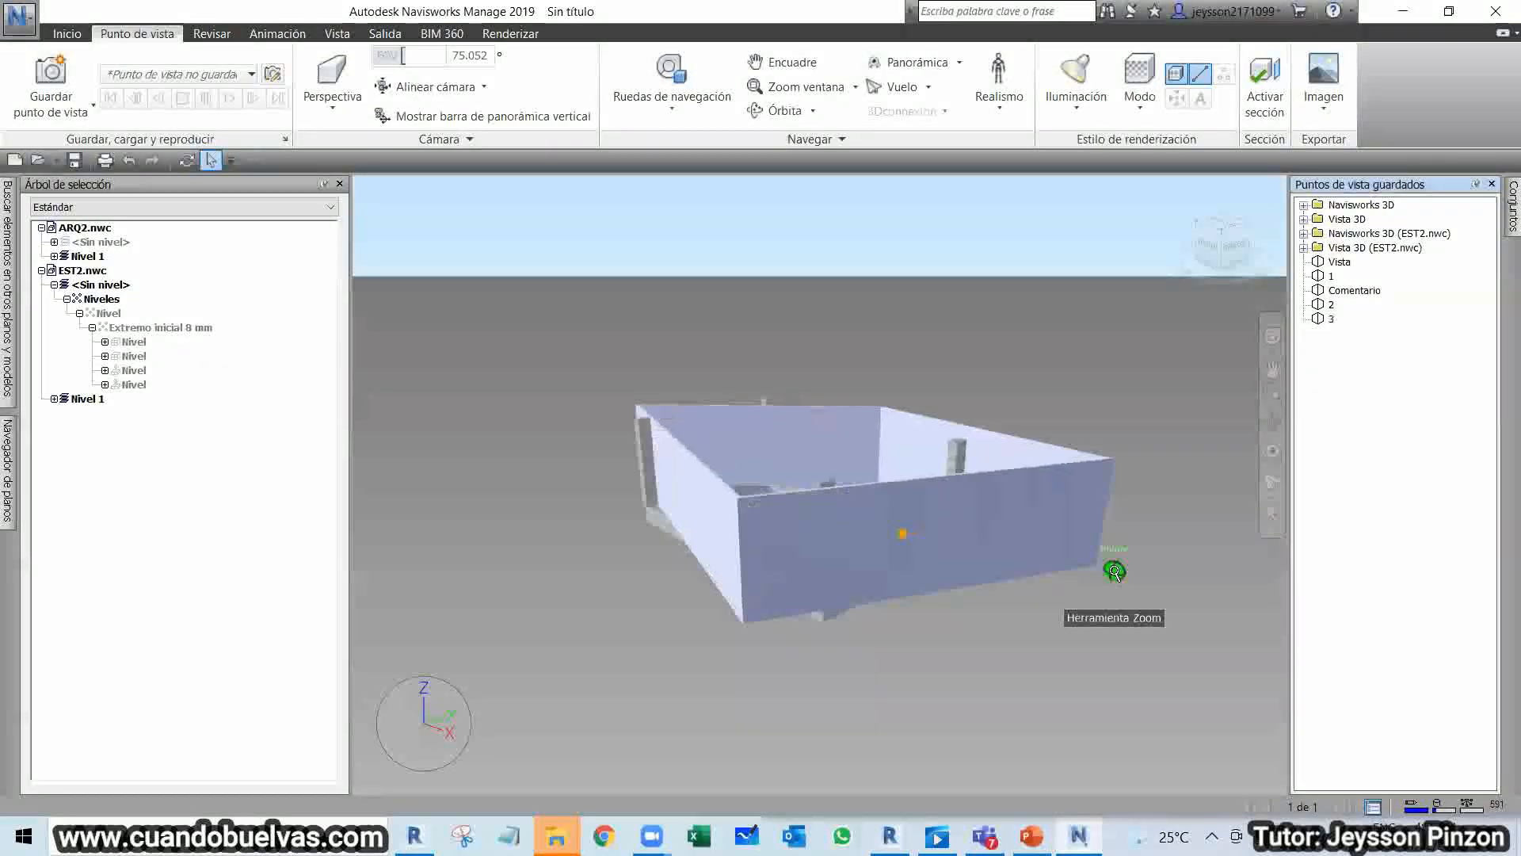
pyautogui.scroll(5, 1115, 571)
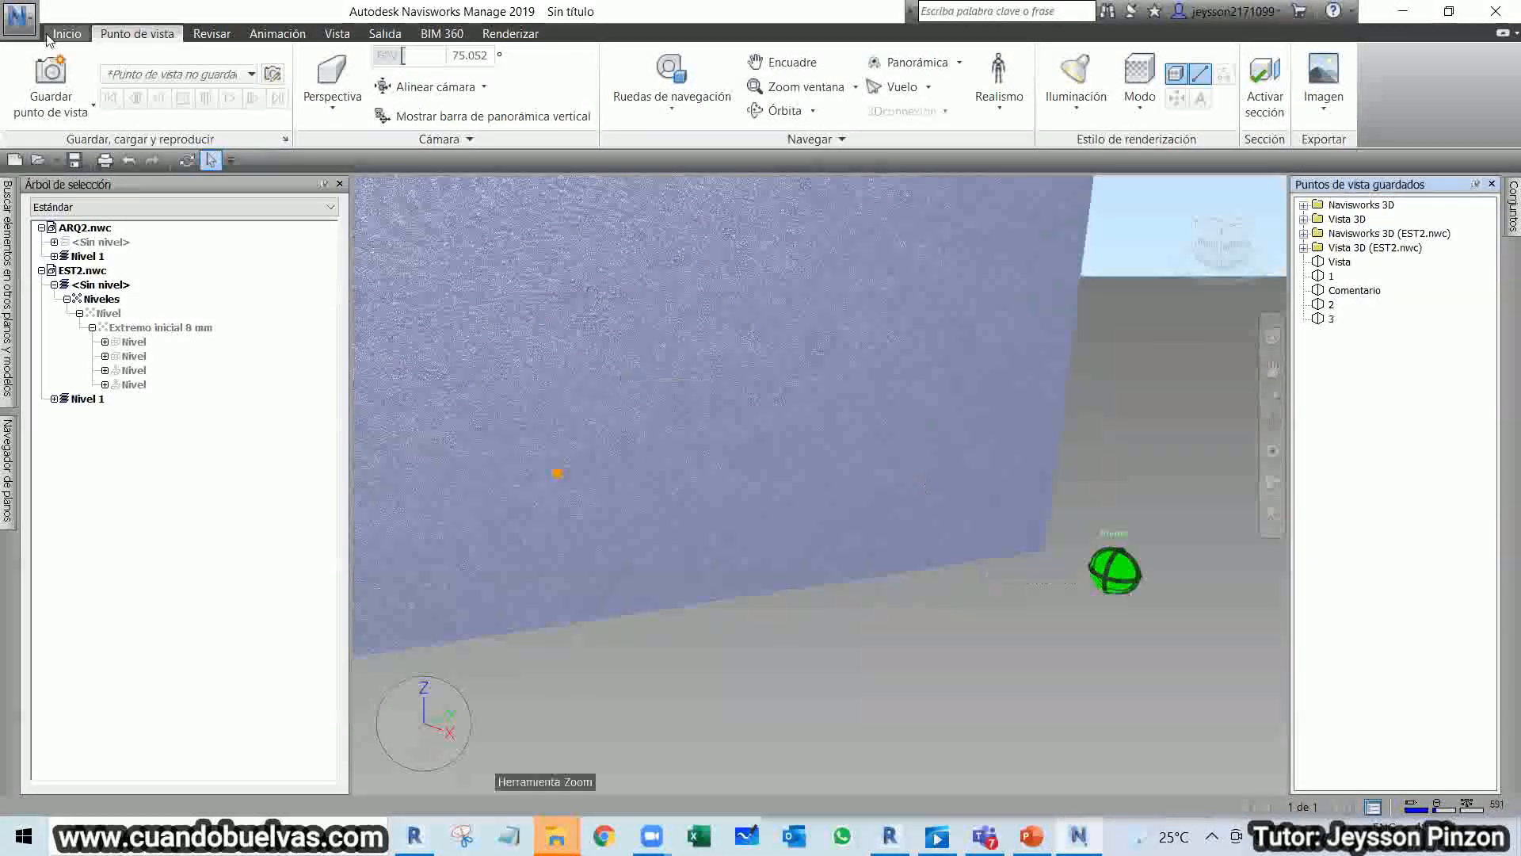
pyautogui.click(61, 67)
pyautogui.write('4')
pyautogui.press('Return')
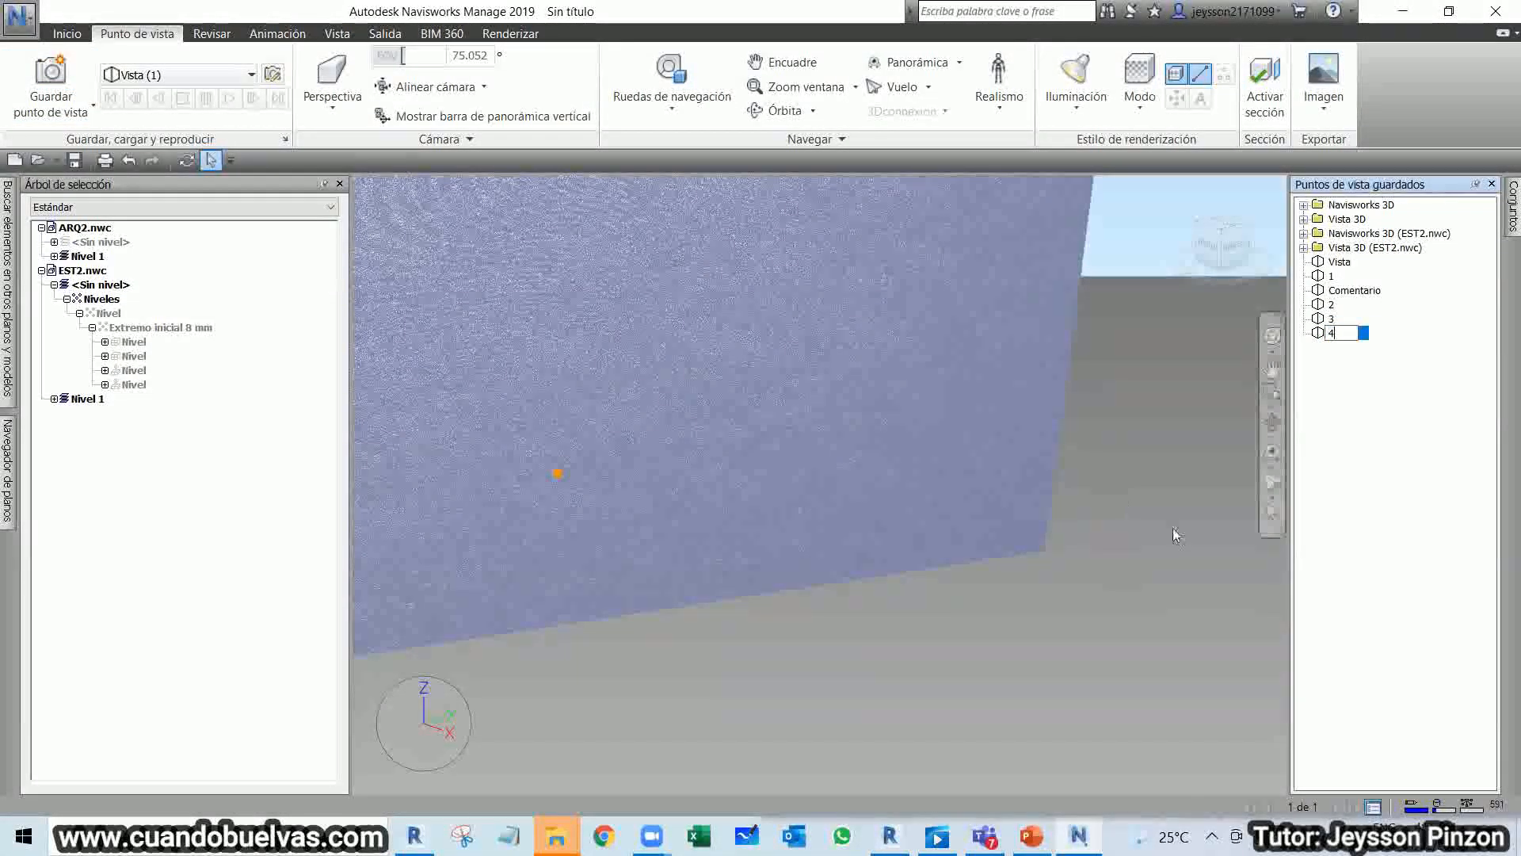
# Reorder the saved viewpoints so that 1 follows "Comentario", and recall viewpoints 2, 3 and 4 in sequence.
pyautogui.click(1351, 290)
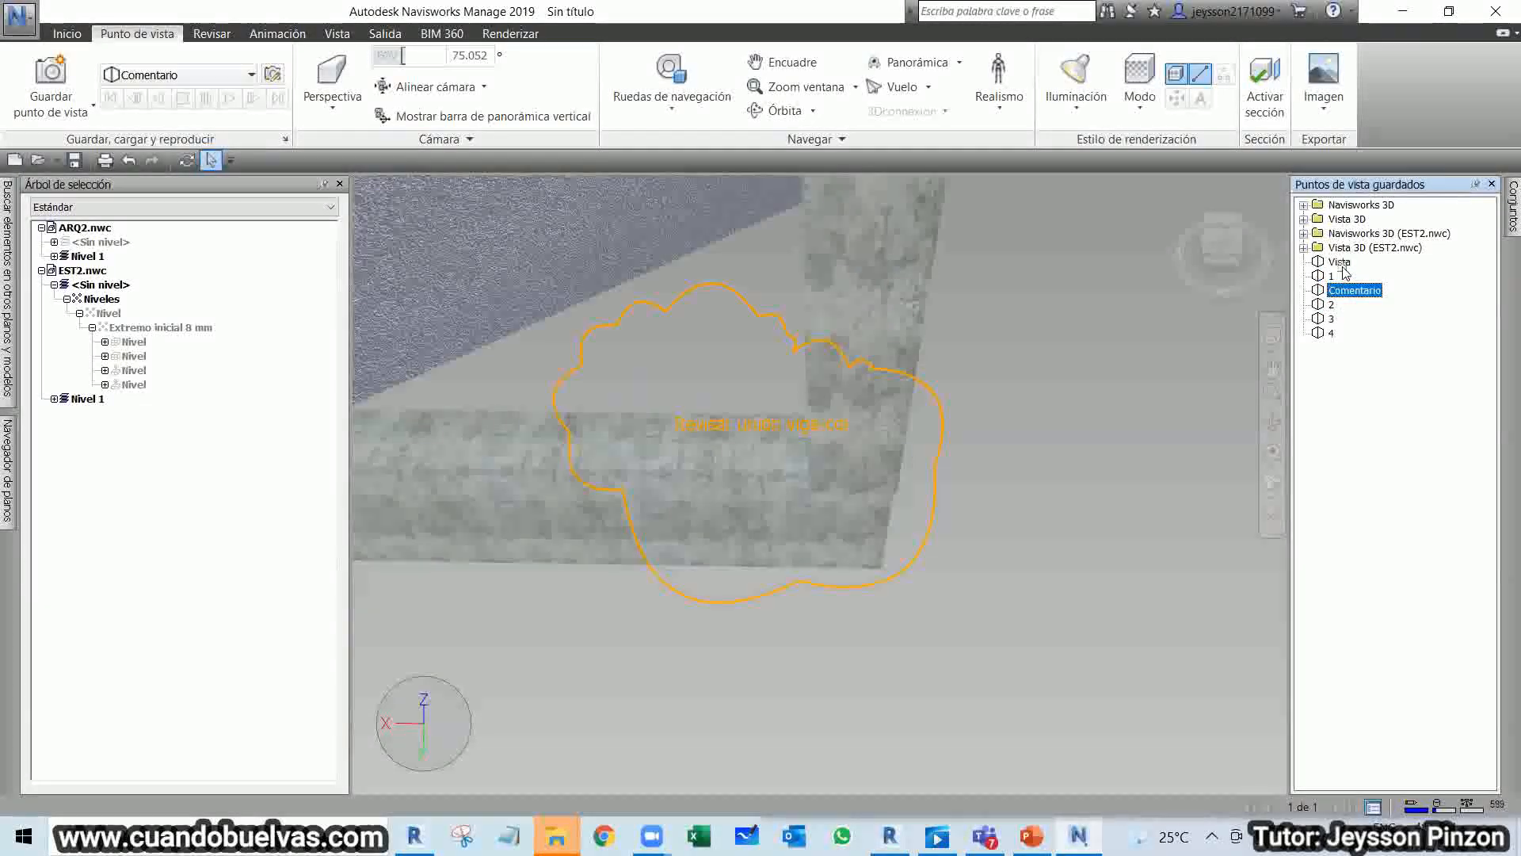
pyautogui.moveTo(1334, 273); pyautogui.dragTo(1333, 312)
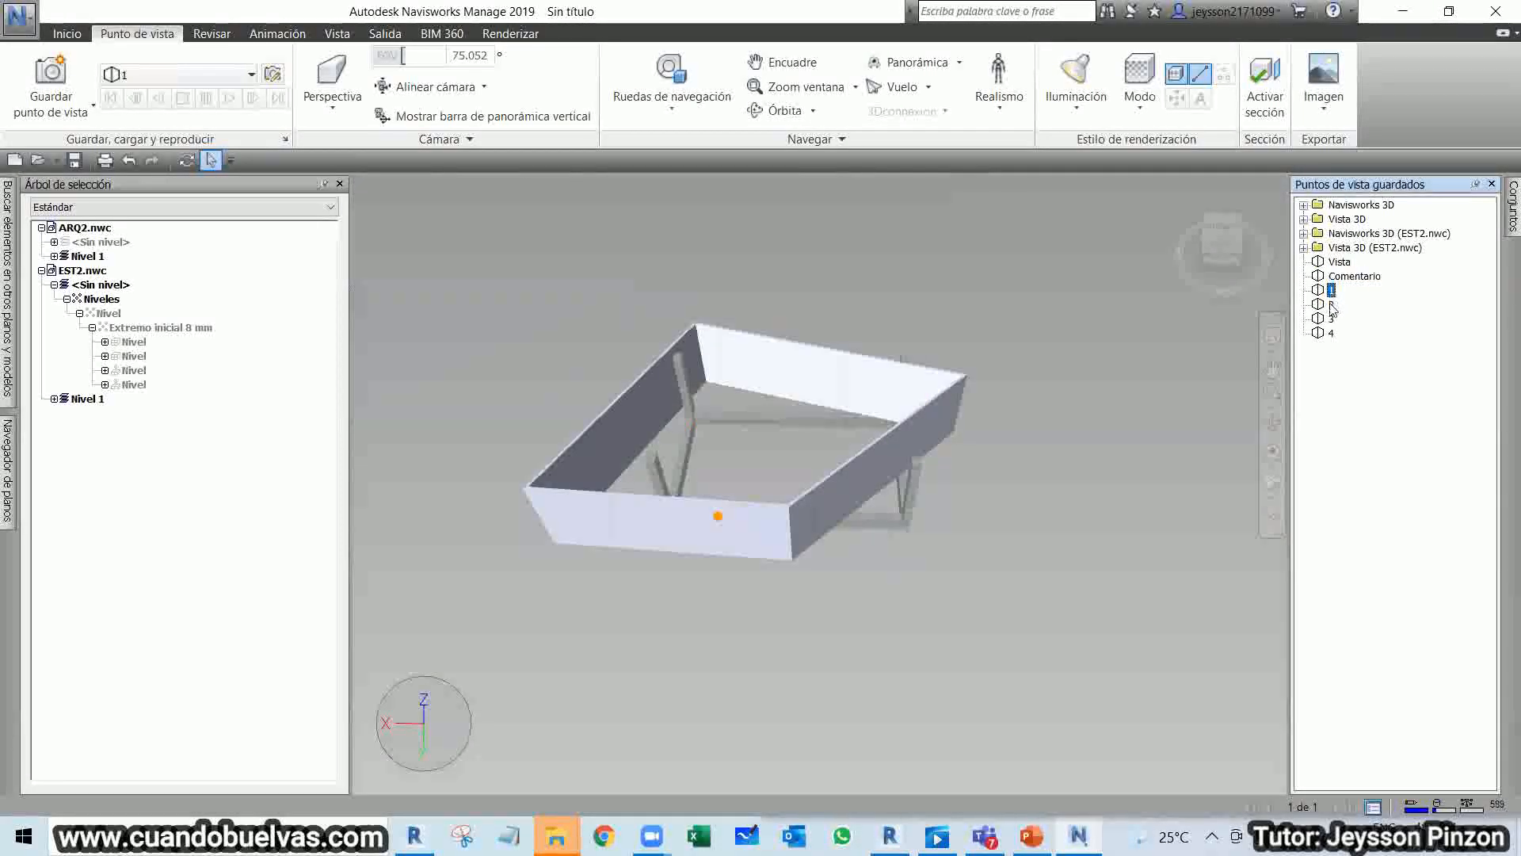
pyautogui.click(1332, 306)
pyautogui.click(1332, 319)
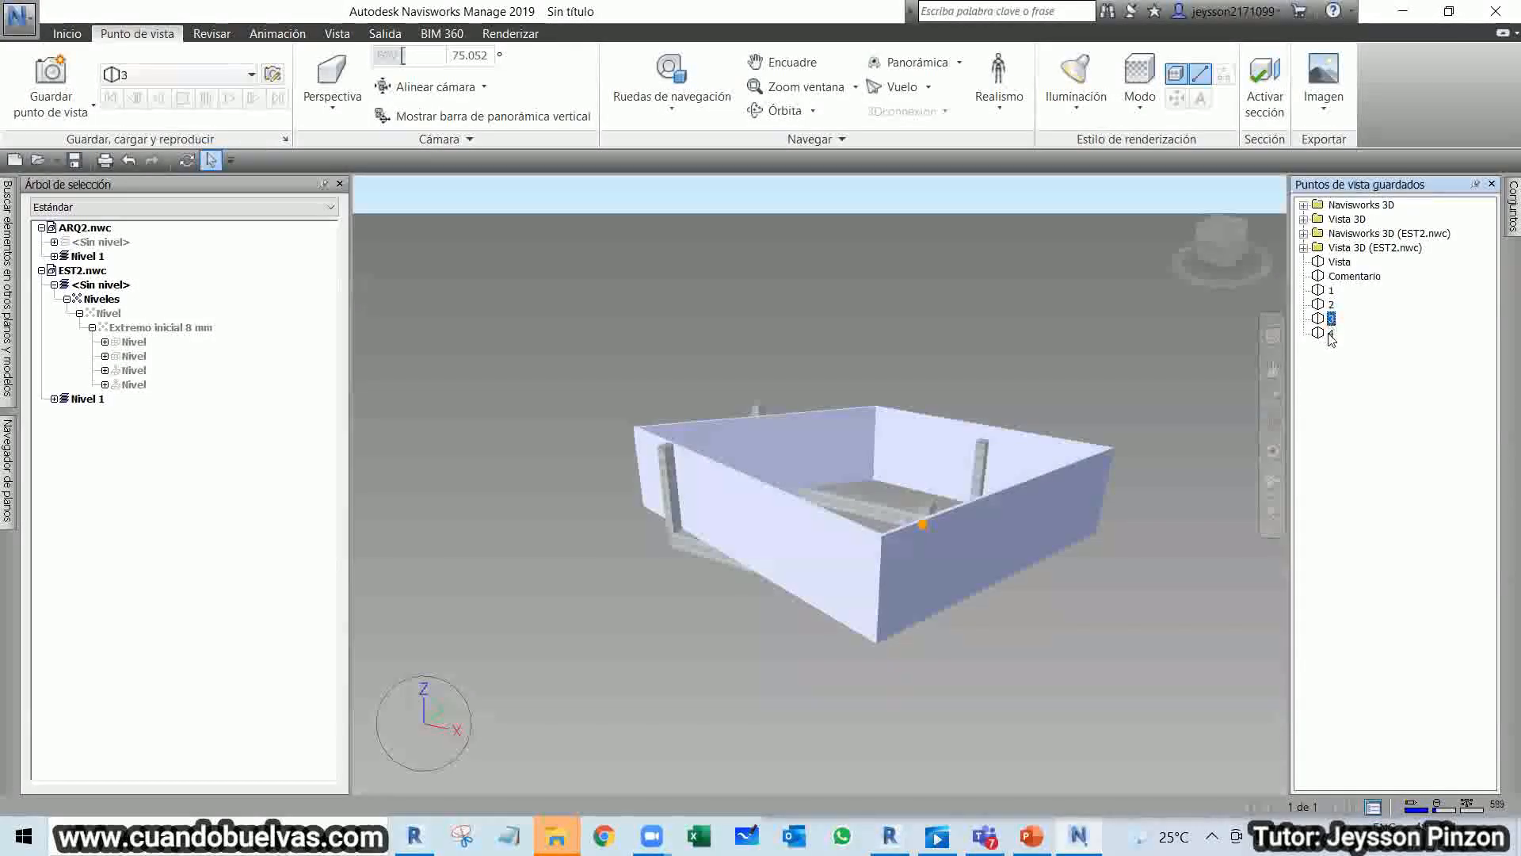
pyautogui.click(1331, 333)
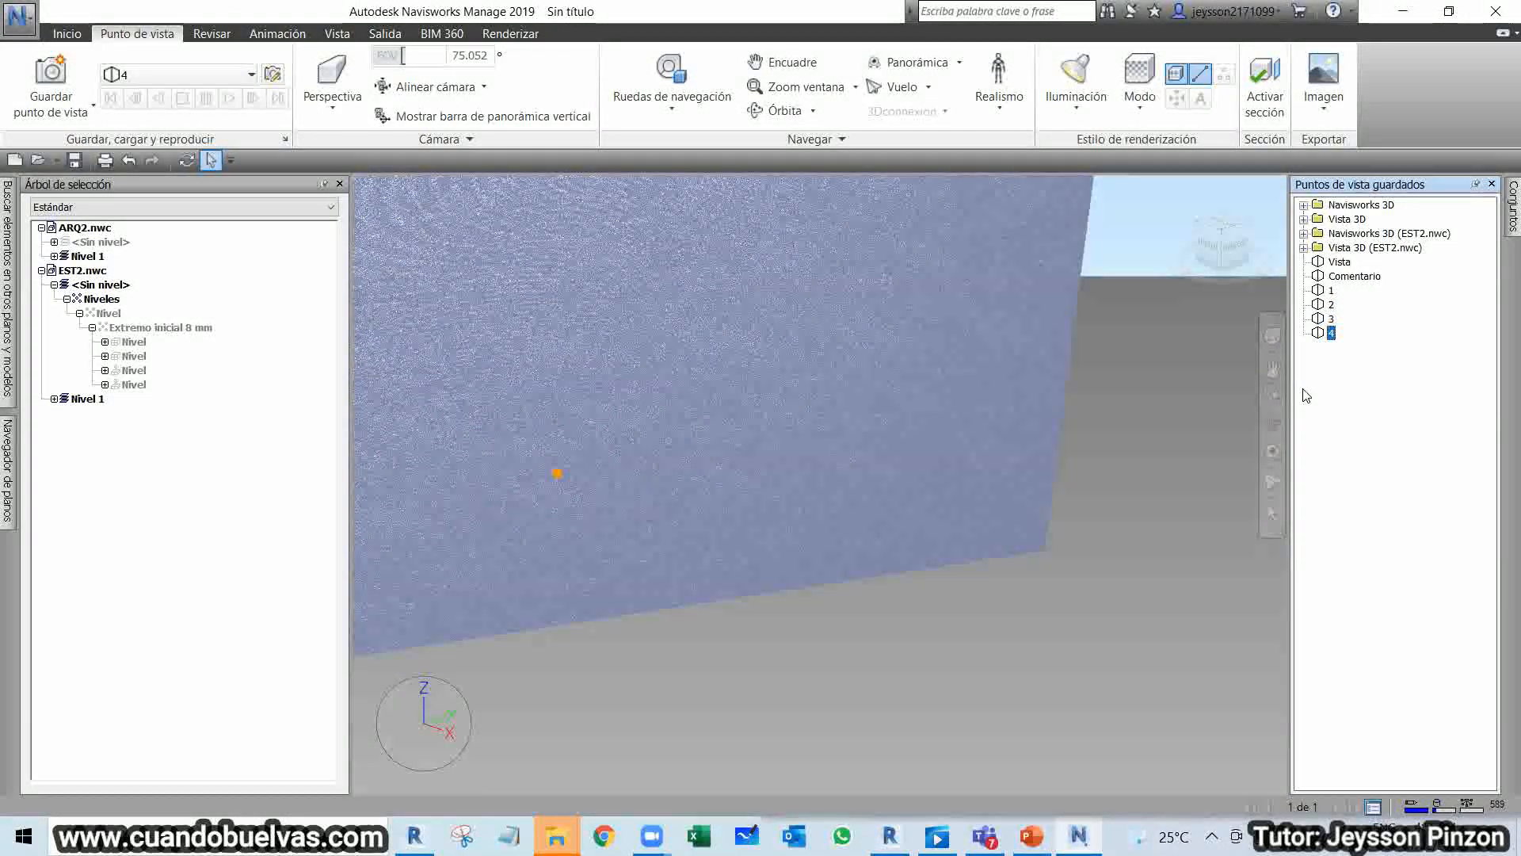
# Add an empty animation to the saved viewpoints and name it "Video1".
pyautogui.click(1344, 392)
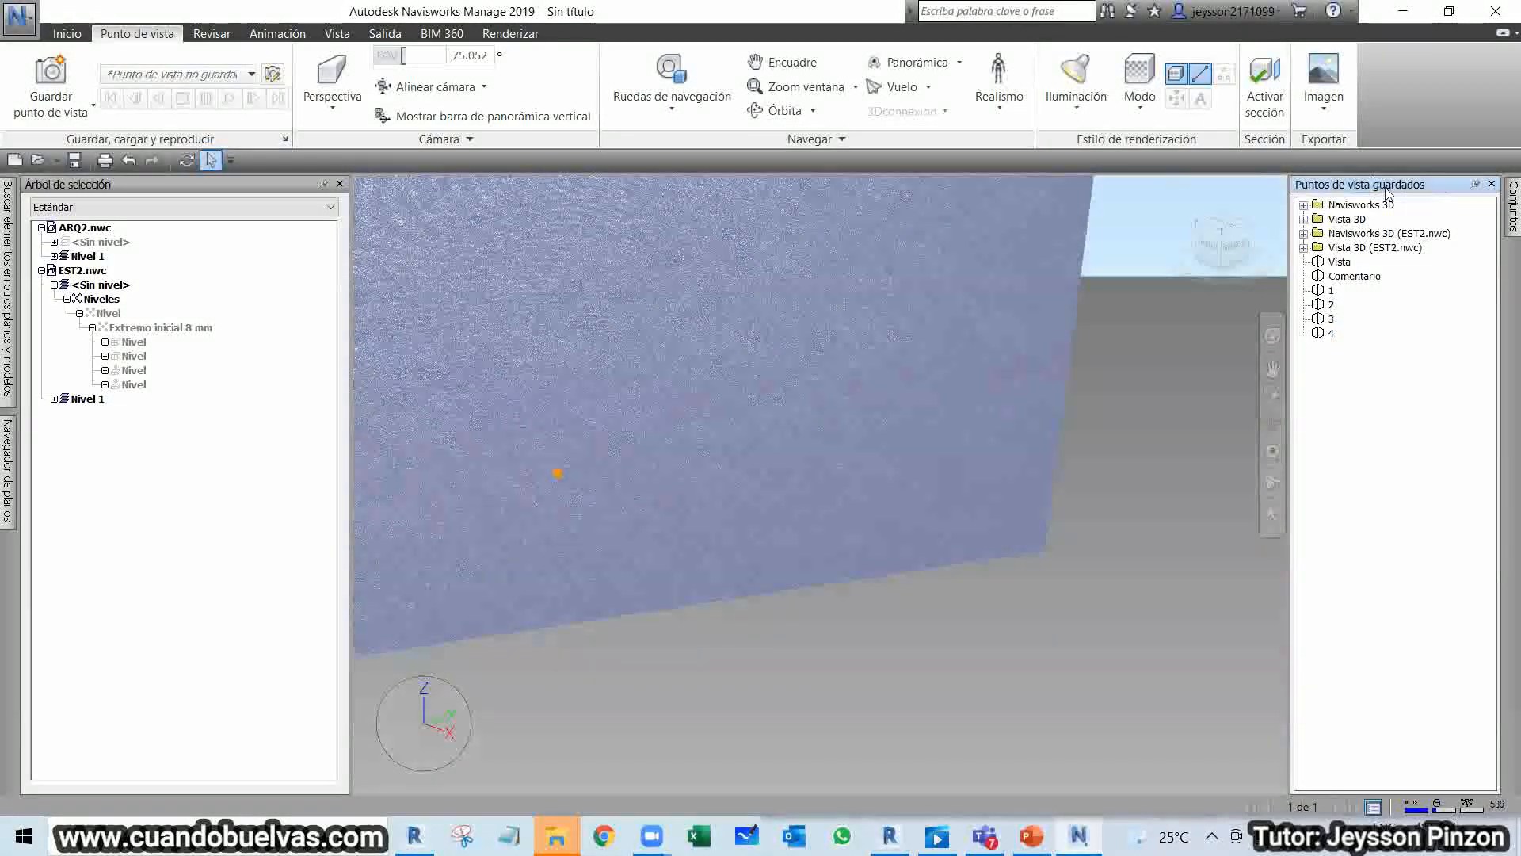
pyautogui.rightClick(1355, 394)
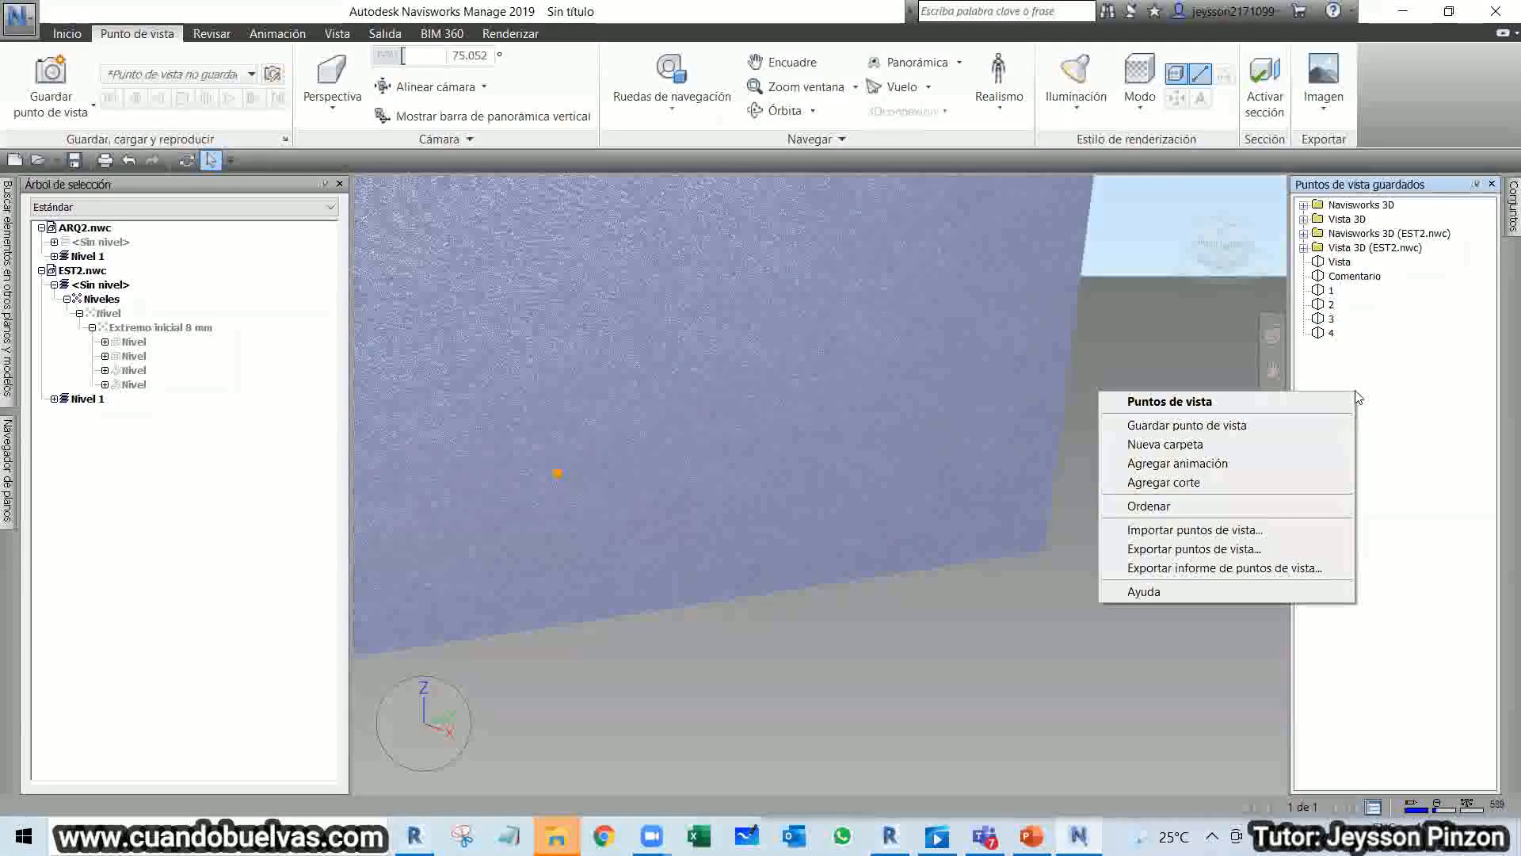
pyautogui.click(1189, 464)
pyautogui.write('V')
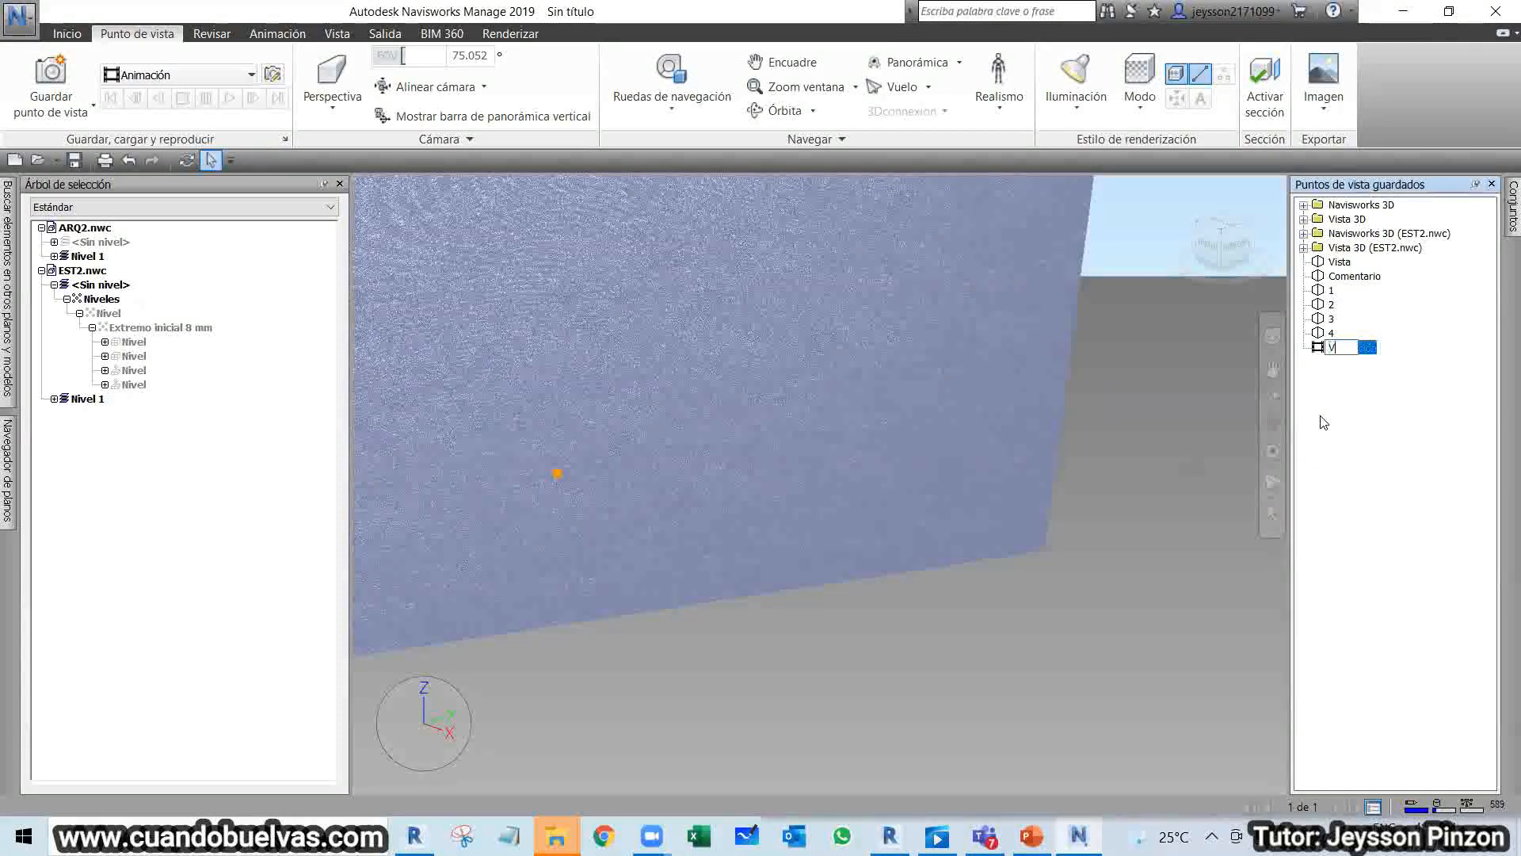
pyautogui.write('ideo1')
# Move saved viewpoints 1, 2, 3 and 4 into the "Video1" animation in that order.
pyautogui.click(1331, 290)
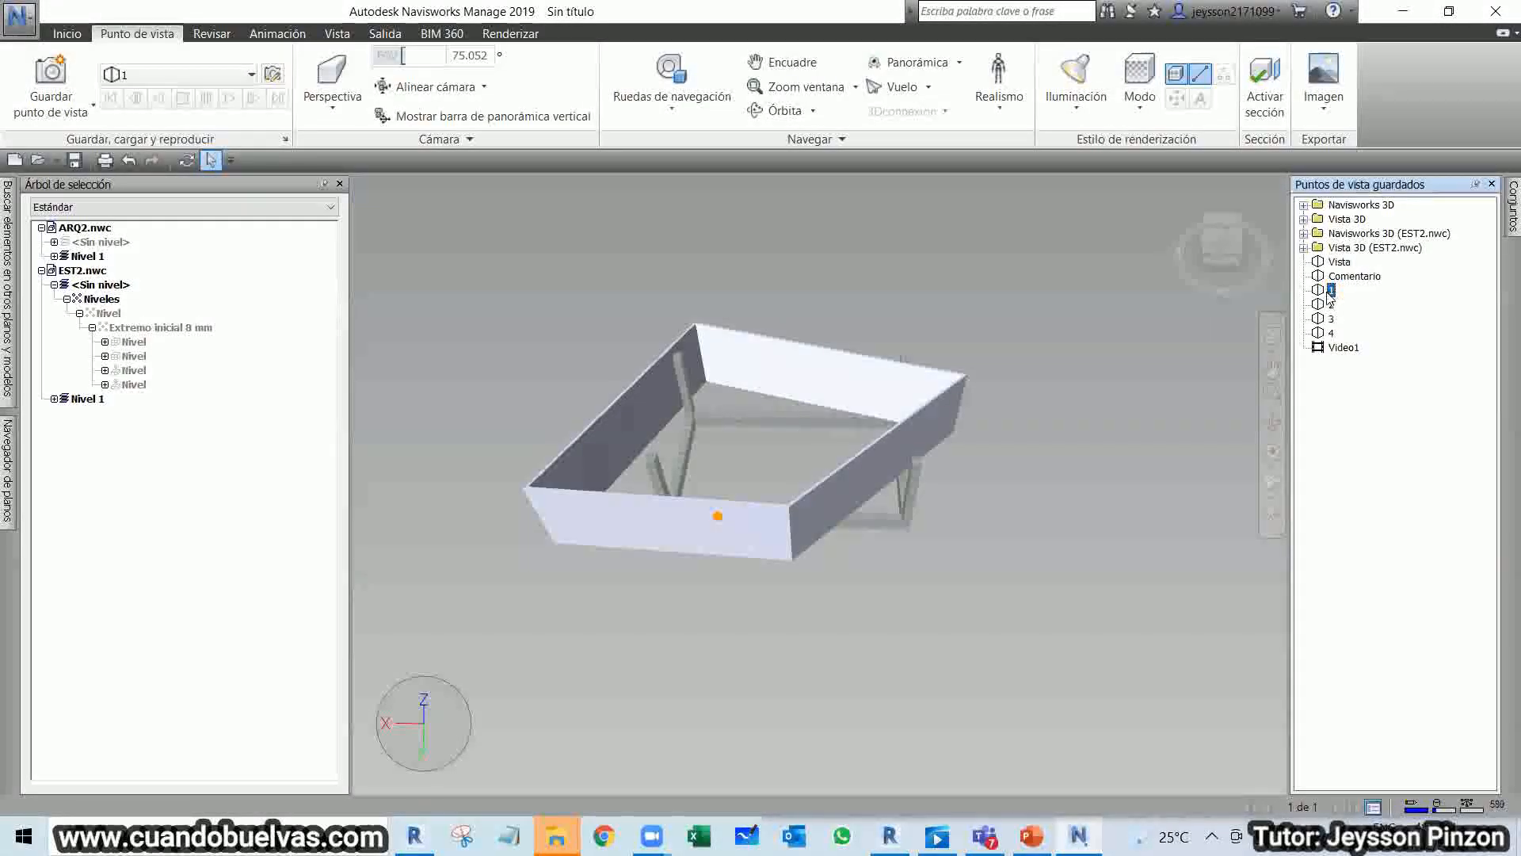
pyautogui.click(1331, 291)
pyautogui.click(1331, 319)
pyautogui.click(1331, 290)
pyautogui.moveTo(1331, 291); pyautogui.dragTo(1376, 352)
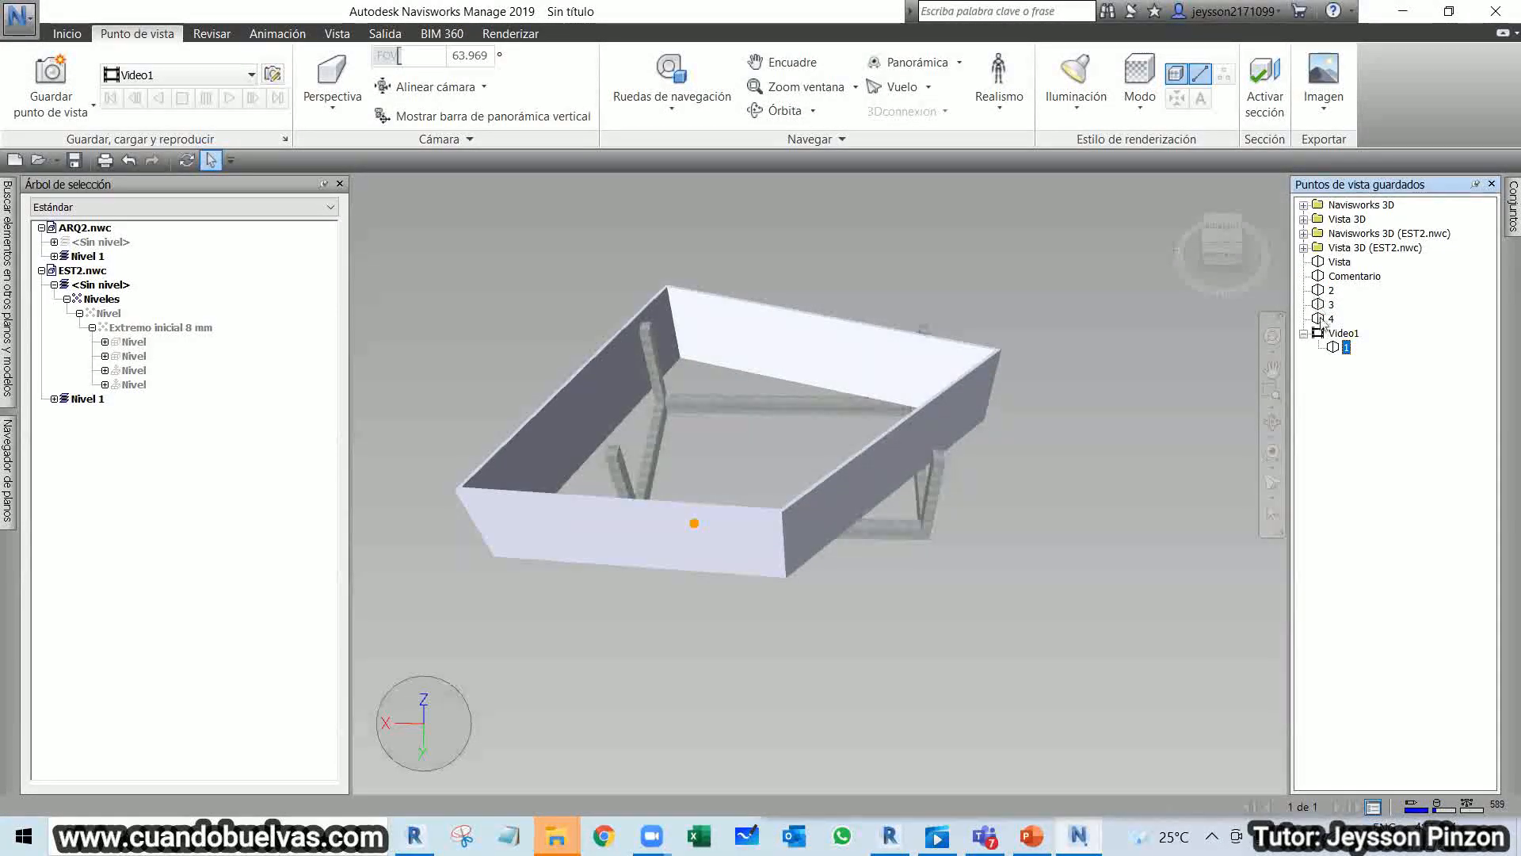
pyautogui.click(1304, 334)
pyautogui.click(1304, 335)
pyautogui.moveTo(1331, 290); pyautogui.dragTo(1383, 343)
pyautogui.moveTo(1317, 295); pyautogui.dragTo(1377, 307)
# Select the "Video1" animation and play it to preview the camera transitions between viewpoints.
pyautogui.click(1352, 292)
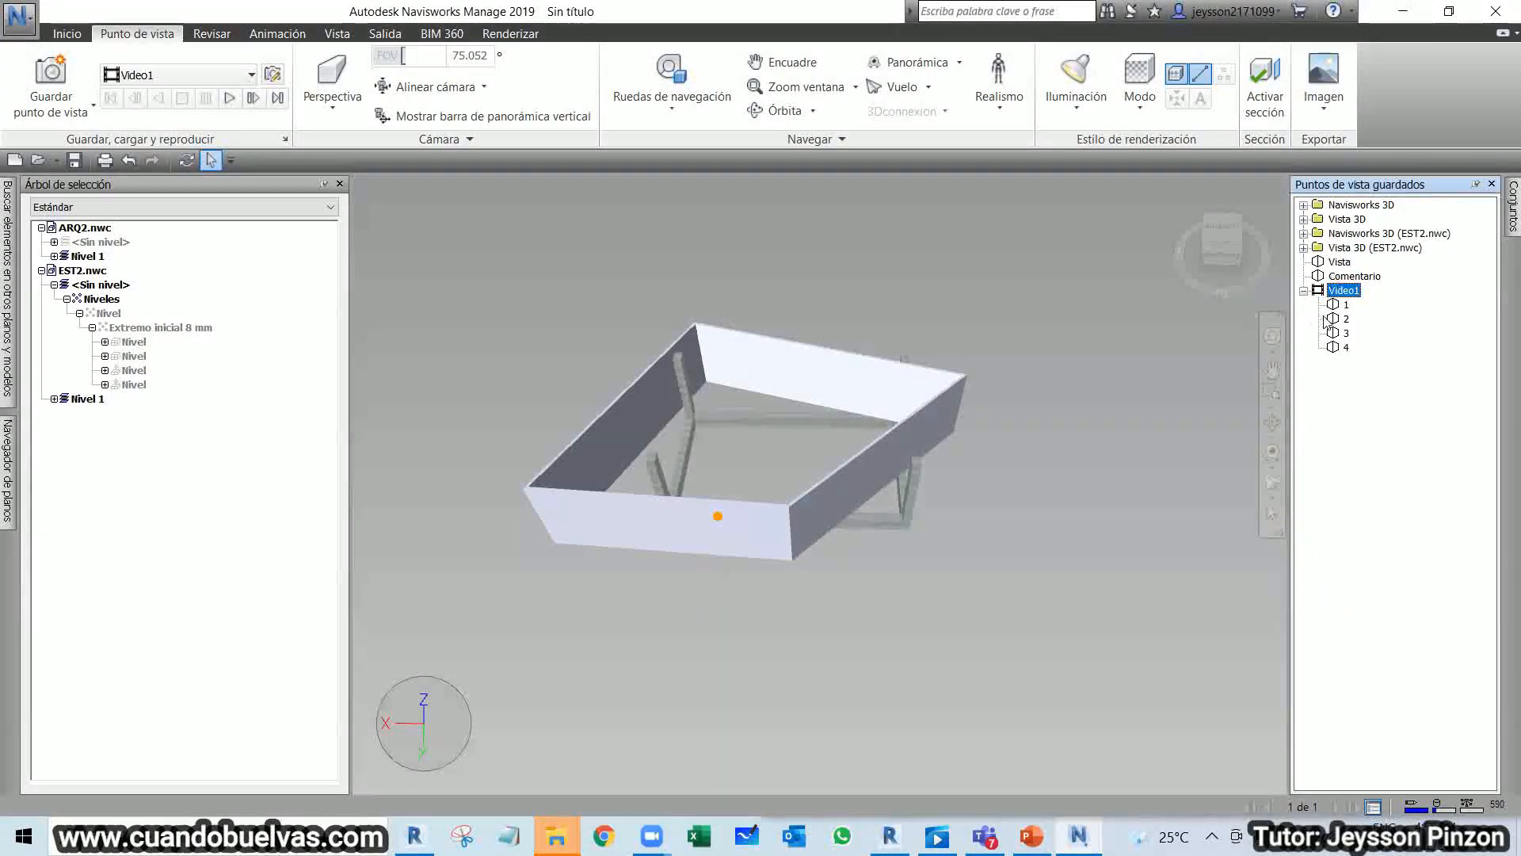
pyautogui.click(1344, 292)
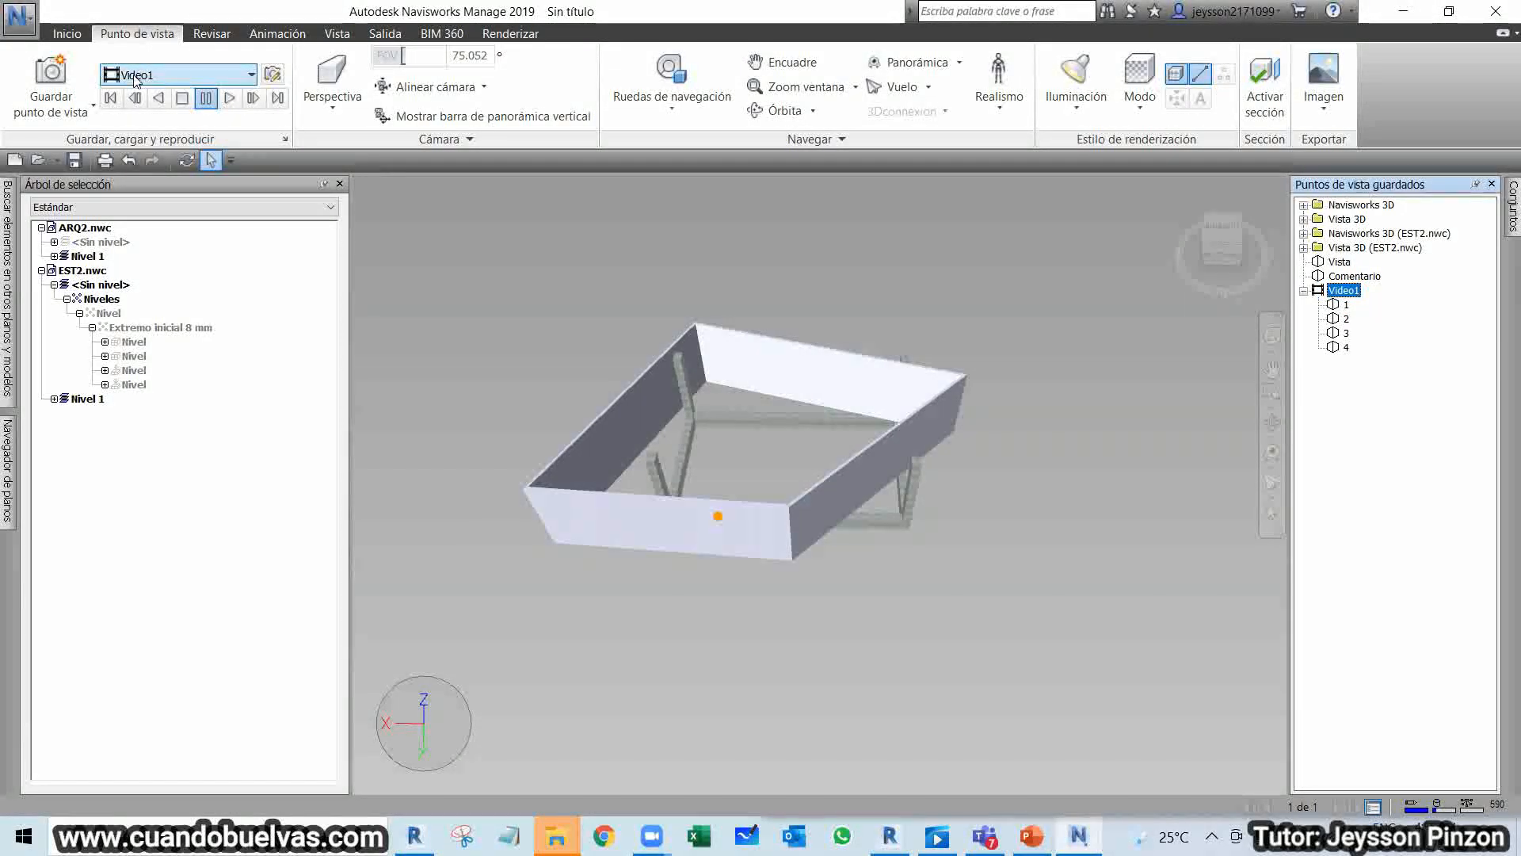
pyautogui.click(230, 98)
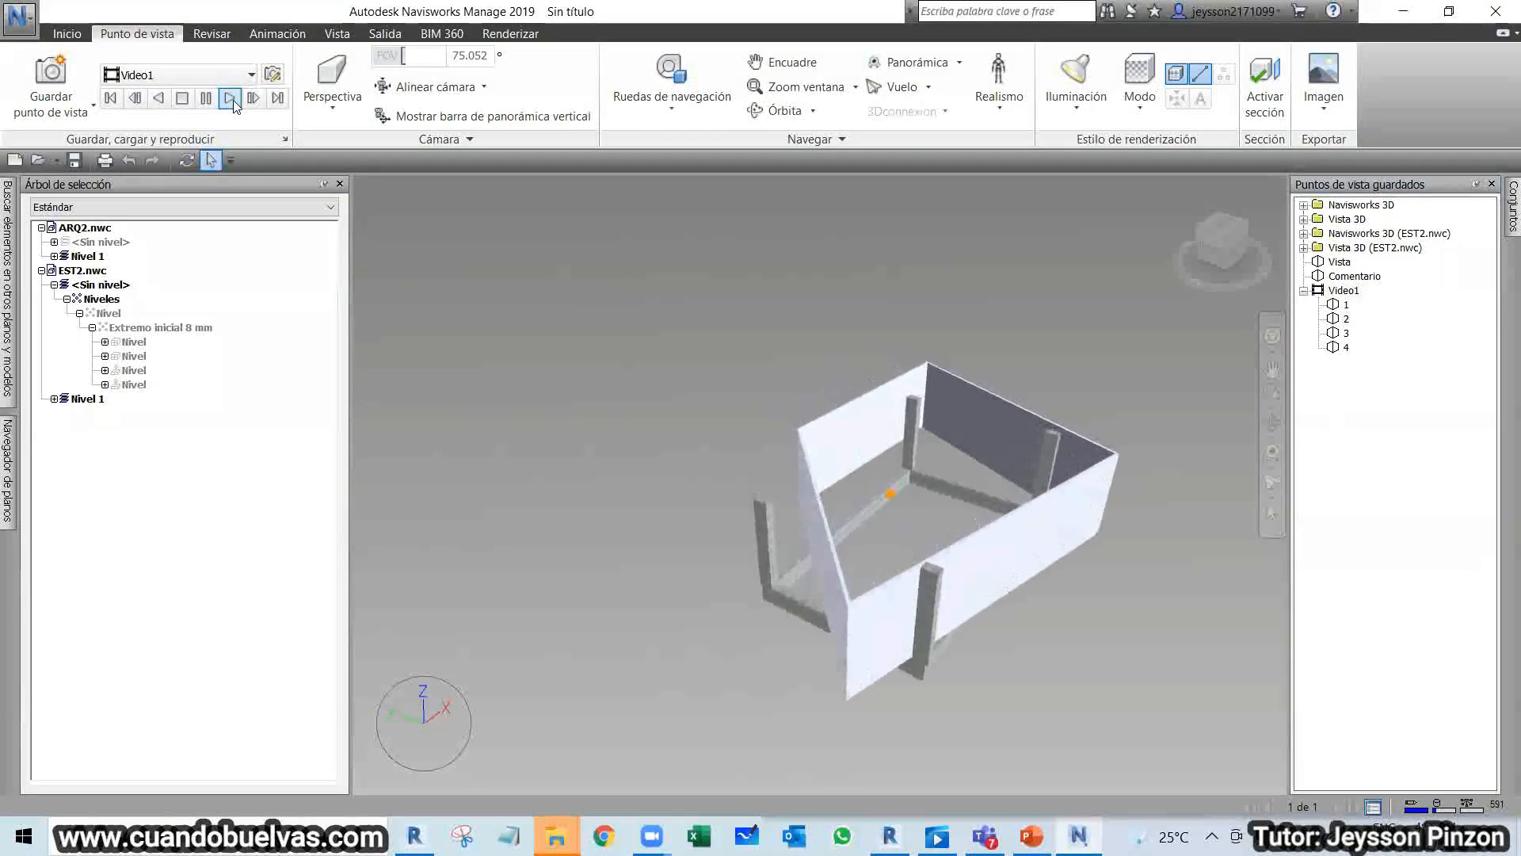